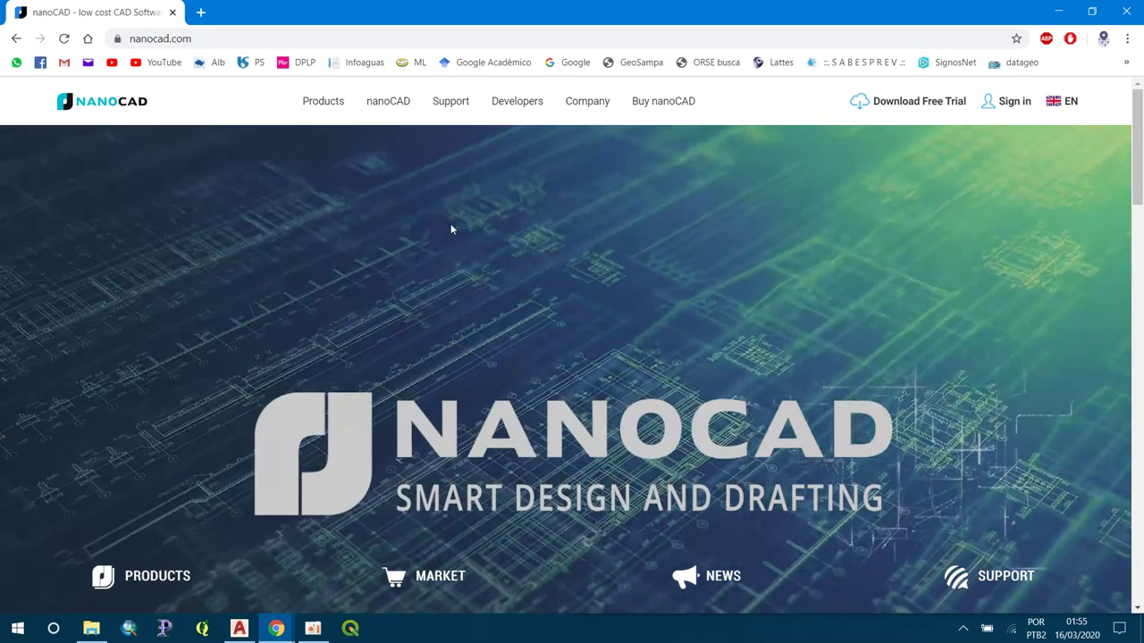
- Open the nanoCAD product page on nanocad.com in Chrome
left_click(264, 36)
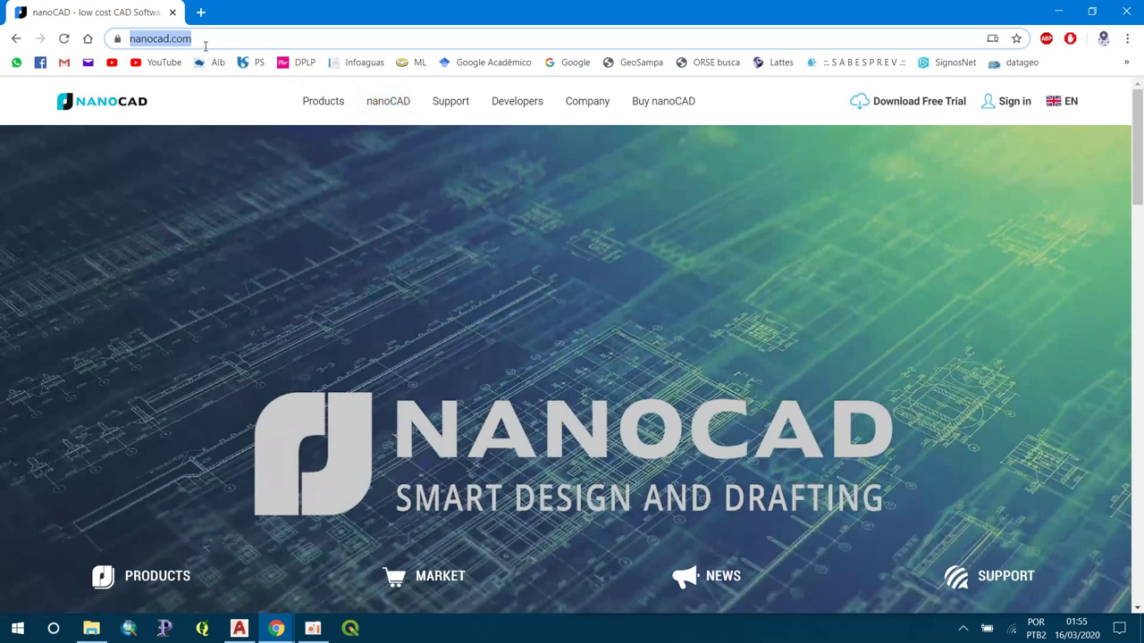
left_click(206, 40)
mouse_move(322, 101)
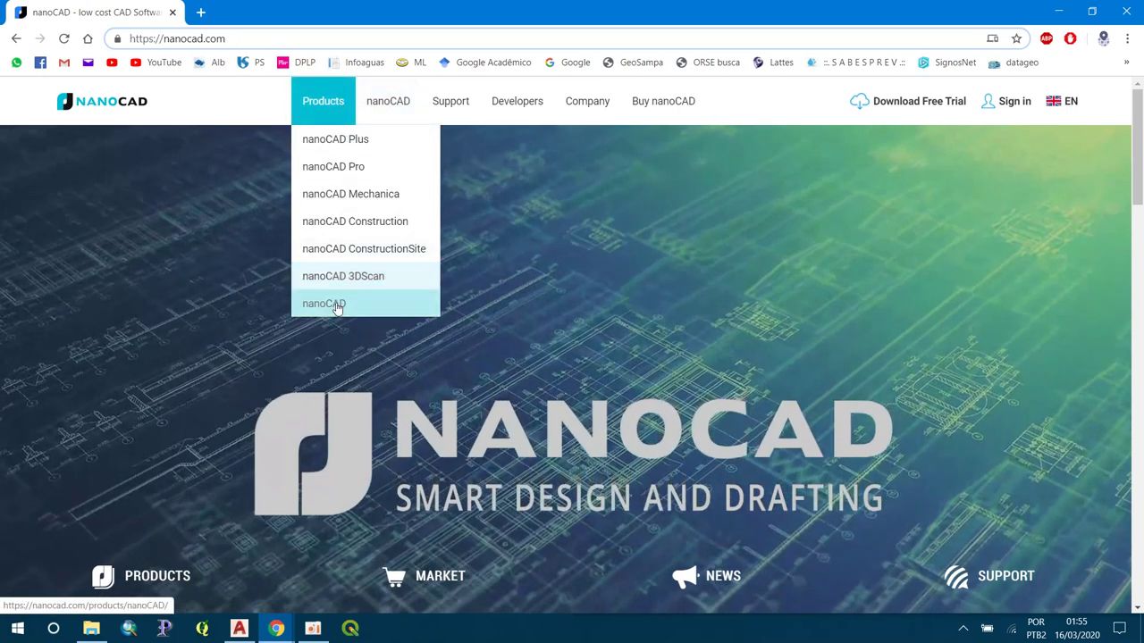
left_click(336, 305)
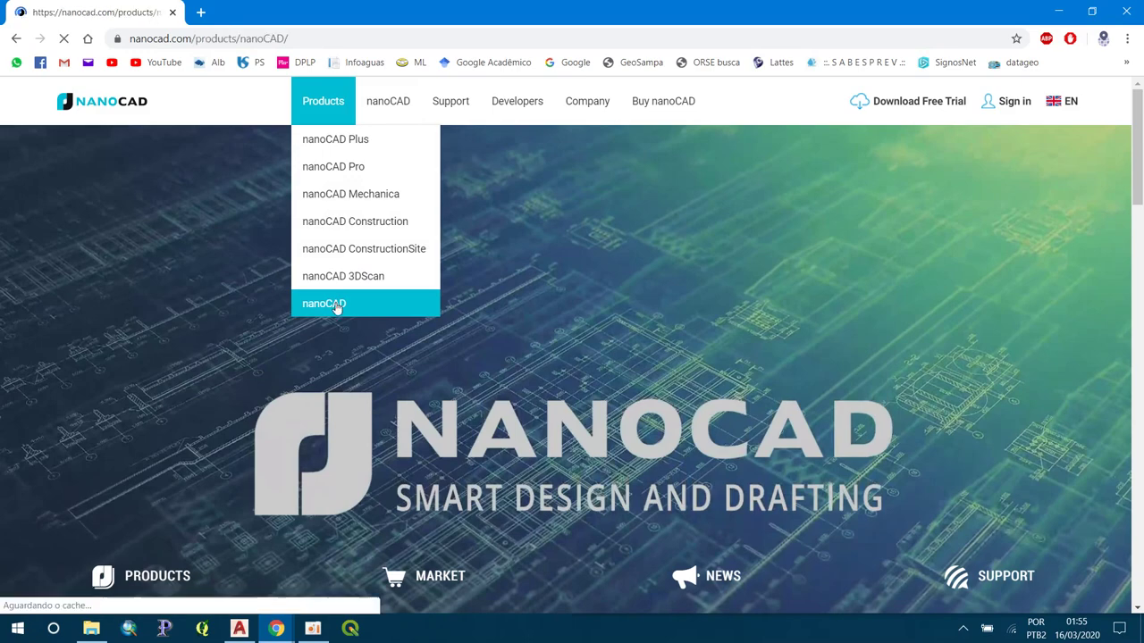
- Scroll through the nanoCAD feature list, then go to the products overview
scroll(336, 308, "down", 6)
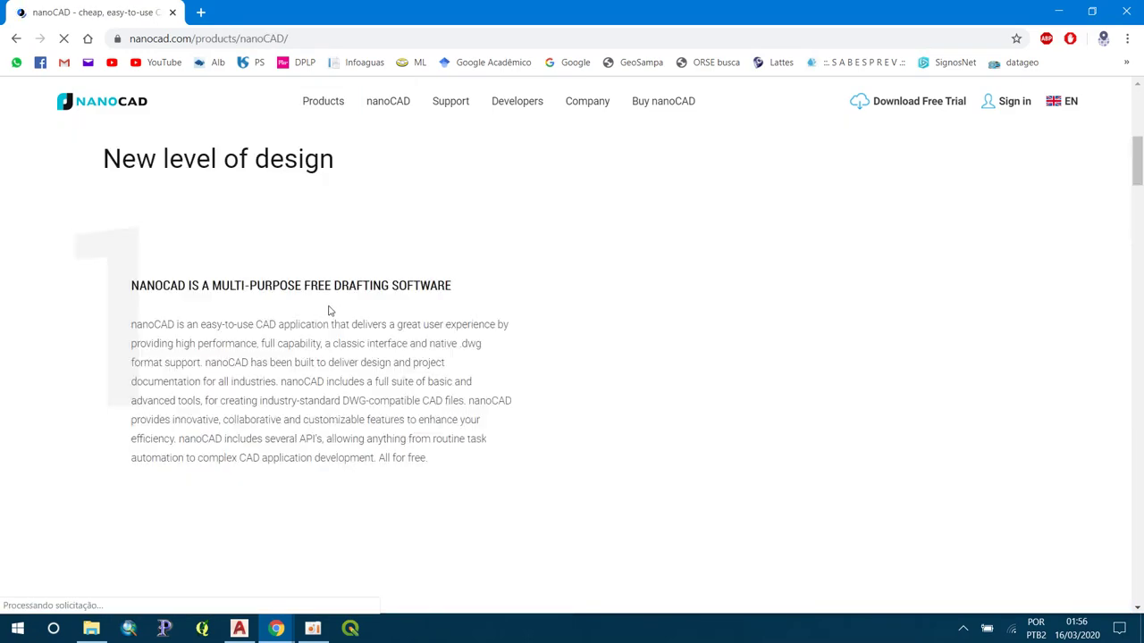
scroll(352, 281, "down", 3)
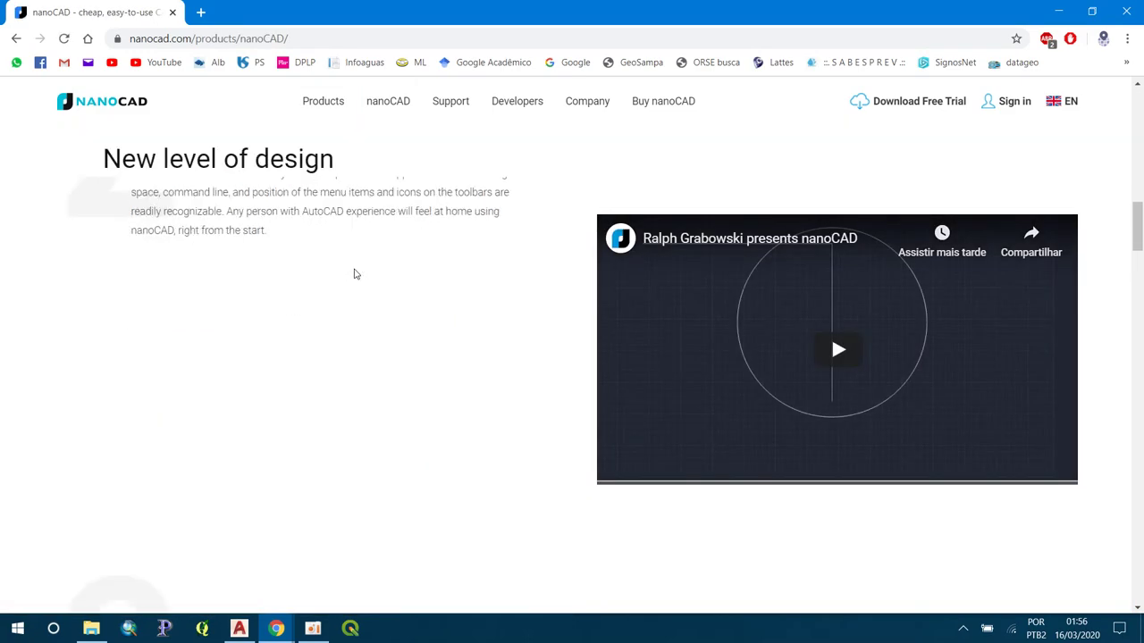
scroll(351, 295, "down", 3)
scroll(352, 312, "down", 3)
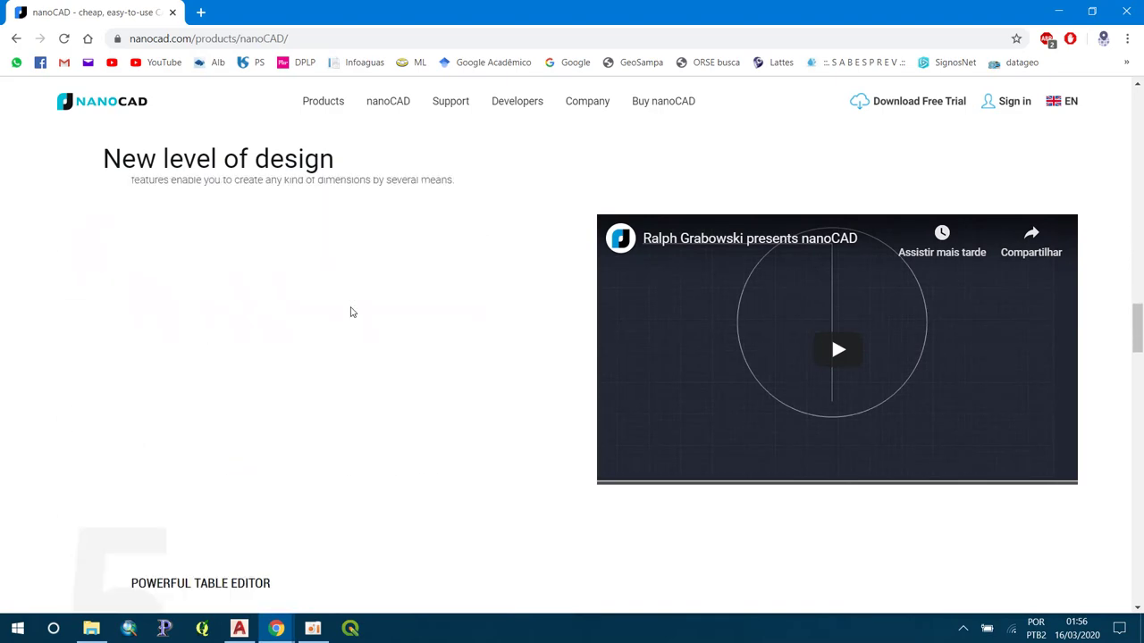
scroll(371, 369, "down", 3)
scroll(372, 369, "down", 3)
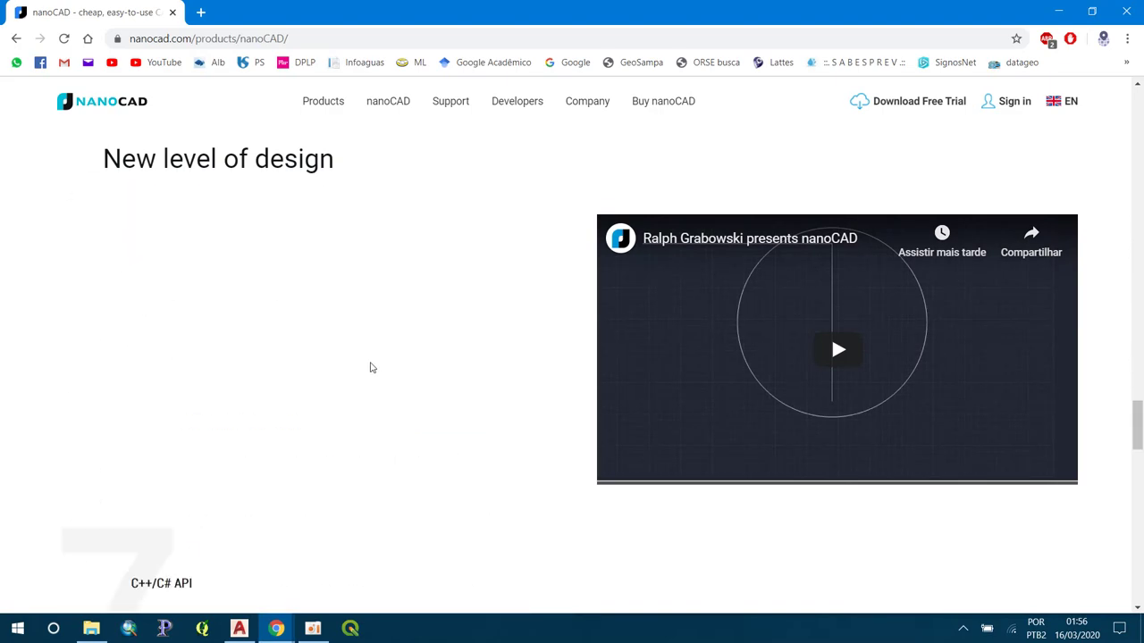
scroll(372, 367, "down", 2)
scroll(372, 367, "down", 2)
scroll(372, 367, "down", 3)
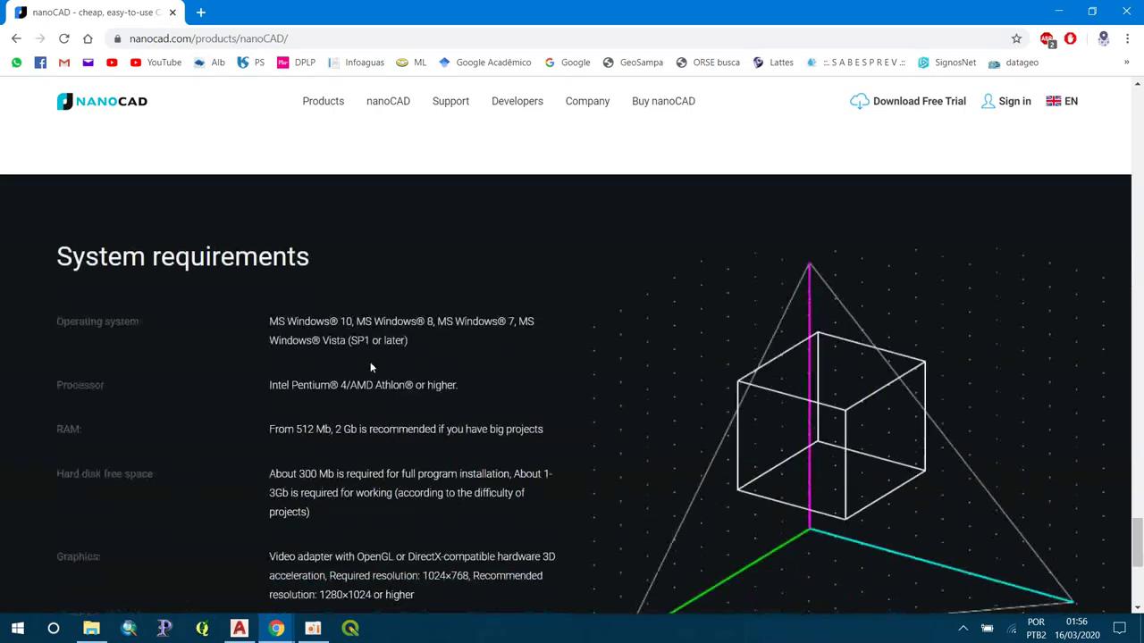
scroll(822, 168, "up", 3)
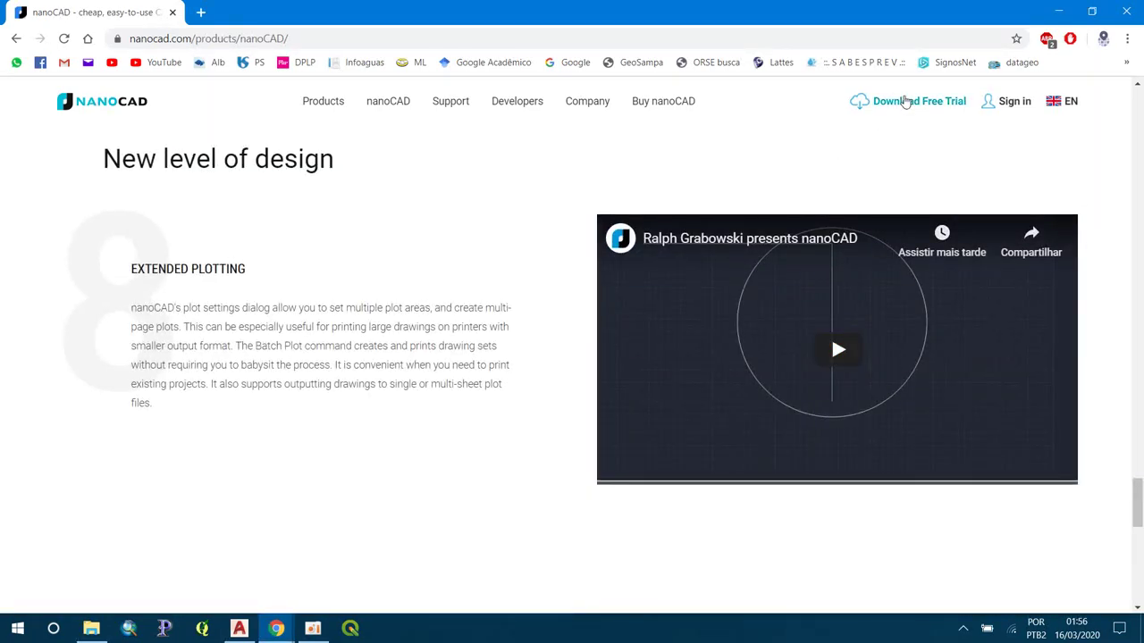
left_click(904, 103)
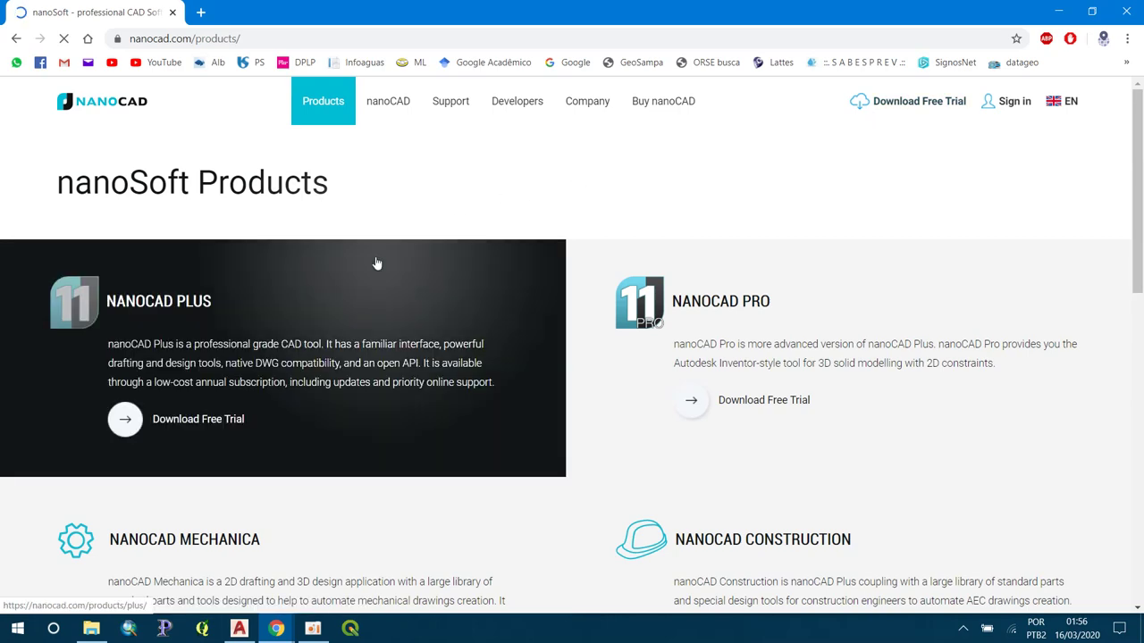
- Go to the free-trial download page and start downloading nanoCAD 5.0 X32
scroll(376, 264, "down", 2)
scroll(376, 264, "down", 1)
scroll(376, 264, "down", 2)
scroll(376, 268, "down", 2)
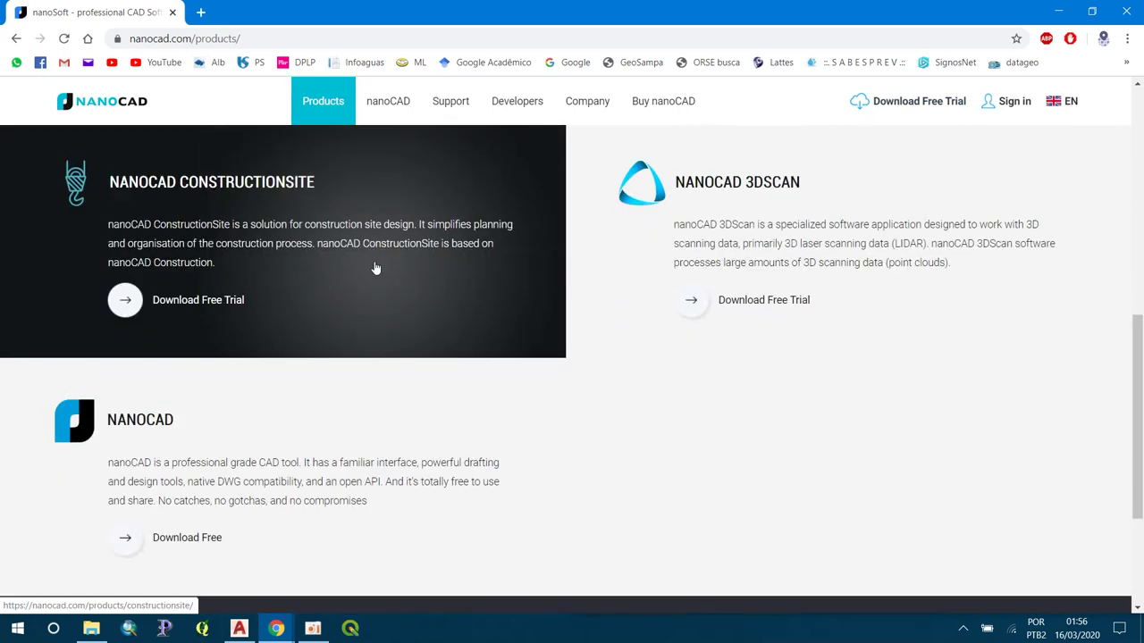
left_click(136, 538)
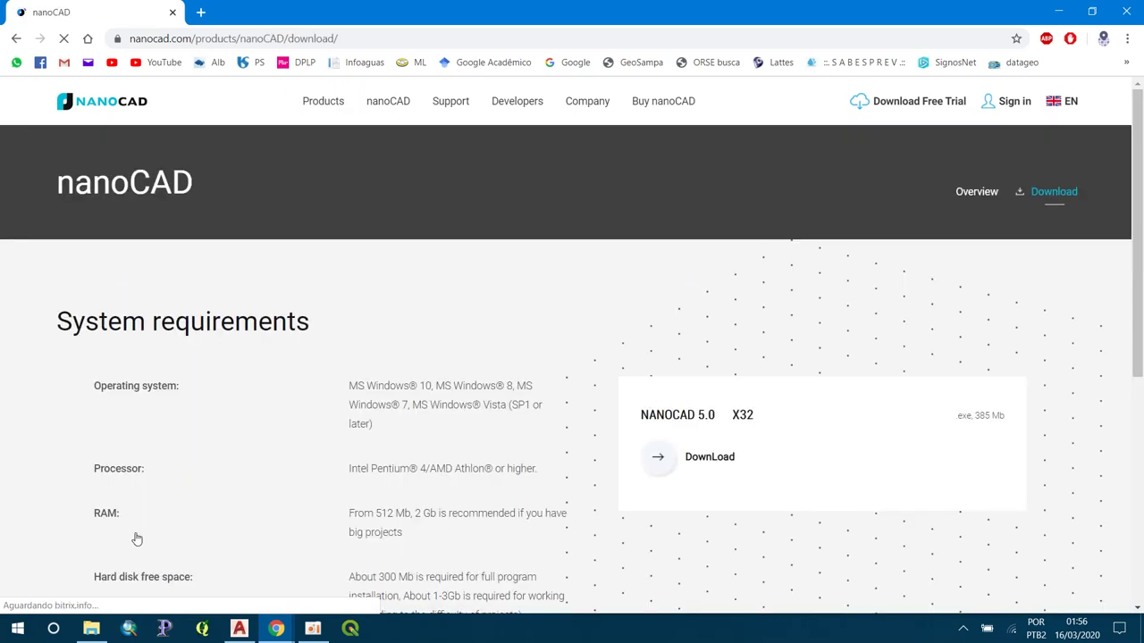
scroll(215, 420, "down", 3)
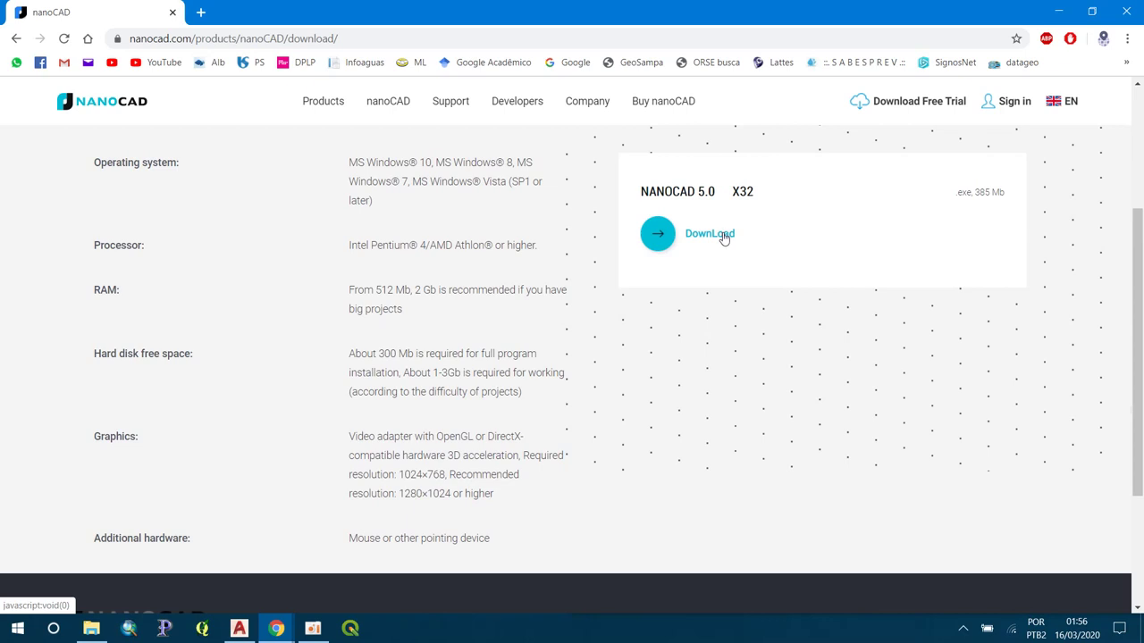
left_click(724, 236)
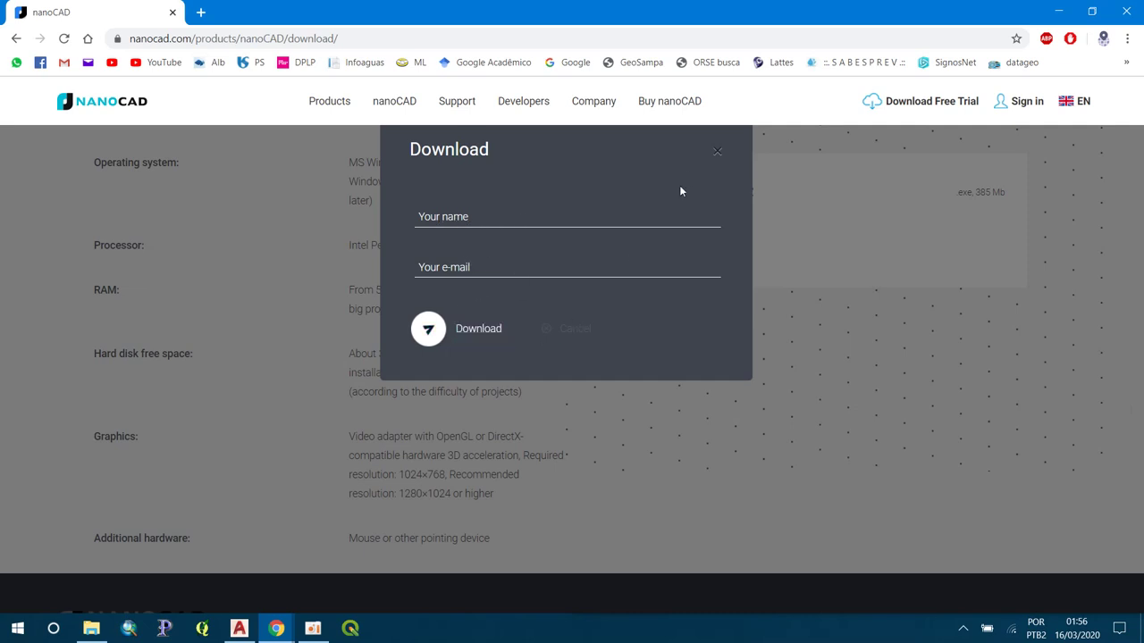
- Dismiss the download form and show the Windows desktop
left_click(713, 154)
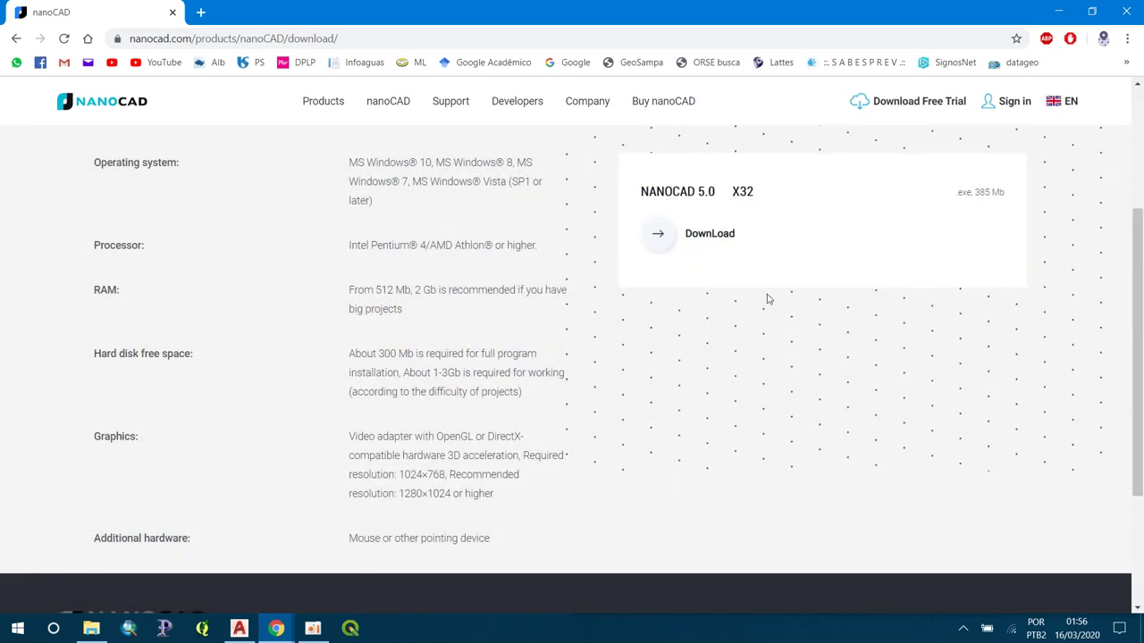
scroll(1142, 517, "down", 3)
left_click(1142, 630)
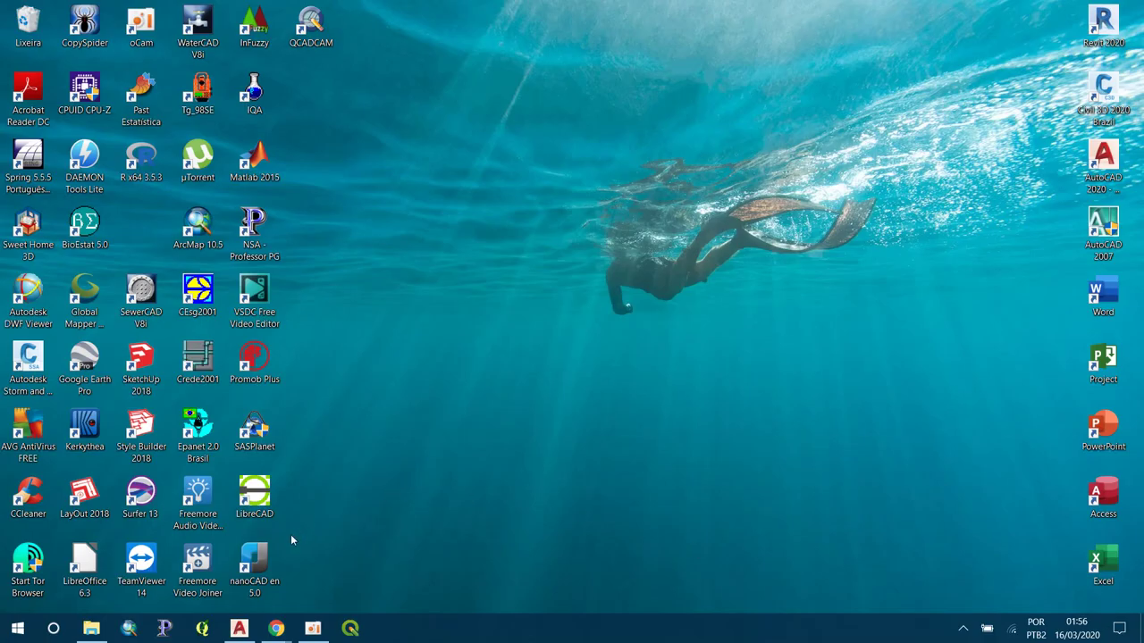
- Launch nanoCAD en 5.0 from its desktop shortcut, close the welcome screen, and start a blank drawing
left_click(256, 555)
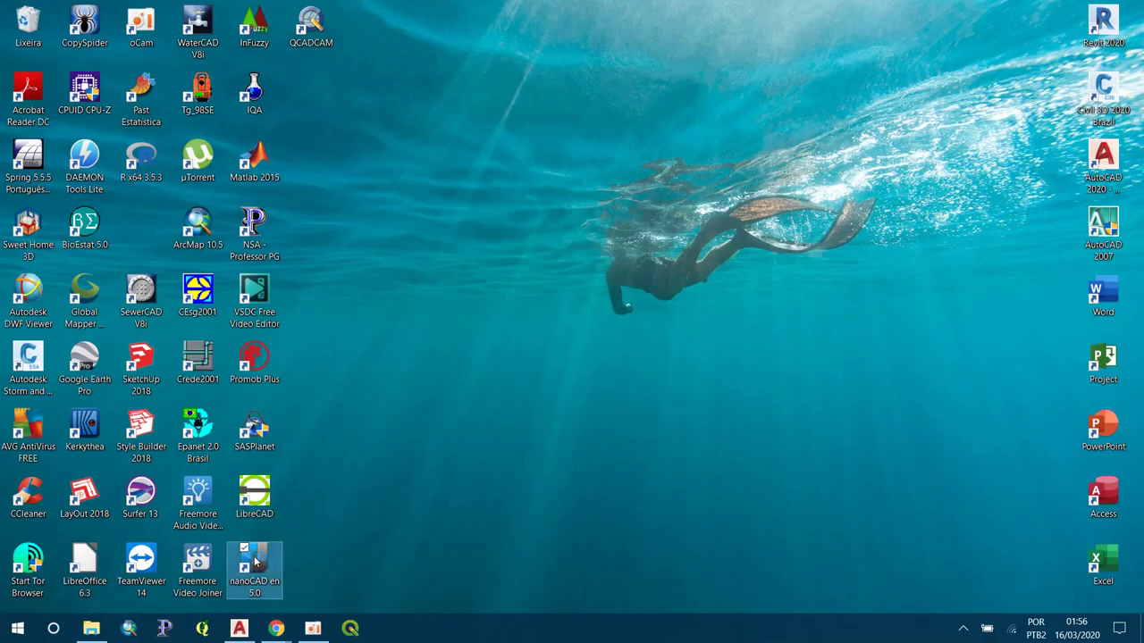
double_click(257, 561)
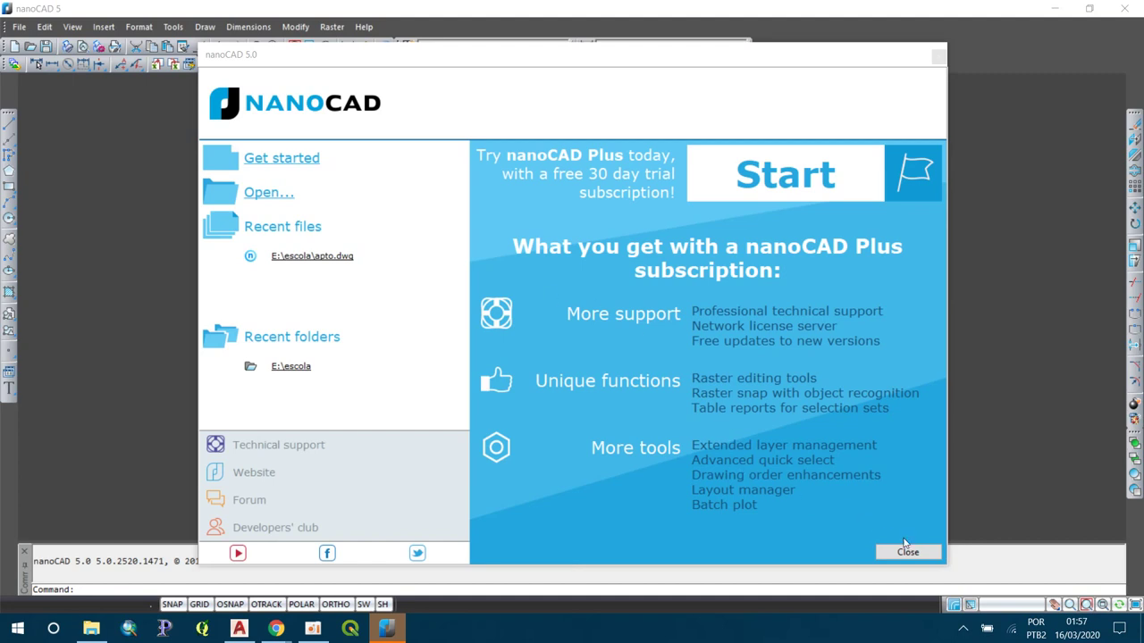
left_click(905, 547)
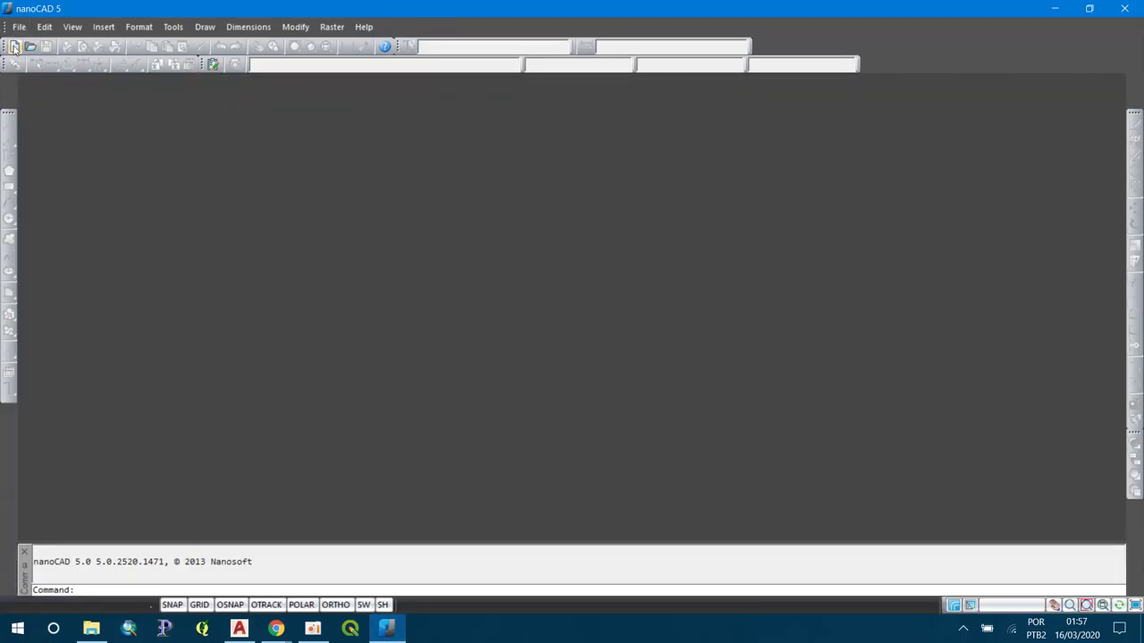
left_click(14, 47)
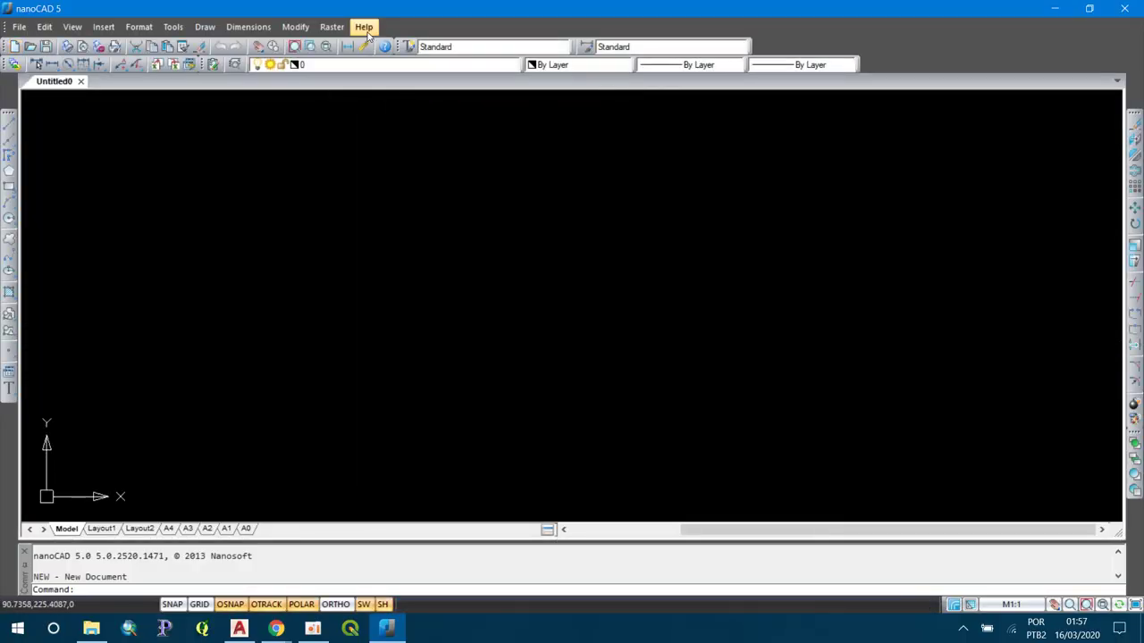
- In OPTIONS, check the Cursor crosshair size and keep it at 100
scroll(435, 355, "down", 5)
scroll(445, 350, "up", 3)
scroll(459, 230, "up", 2)
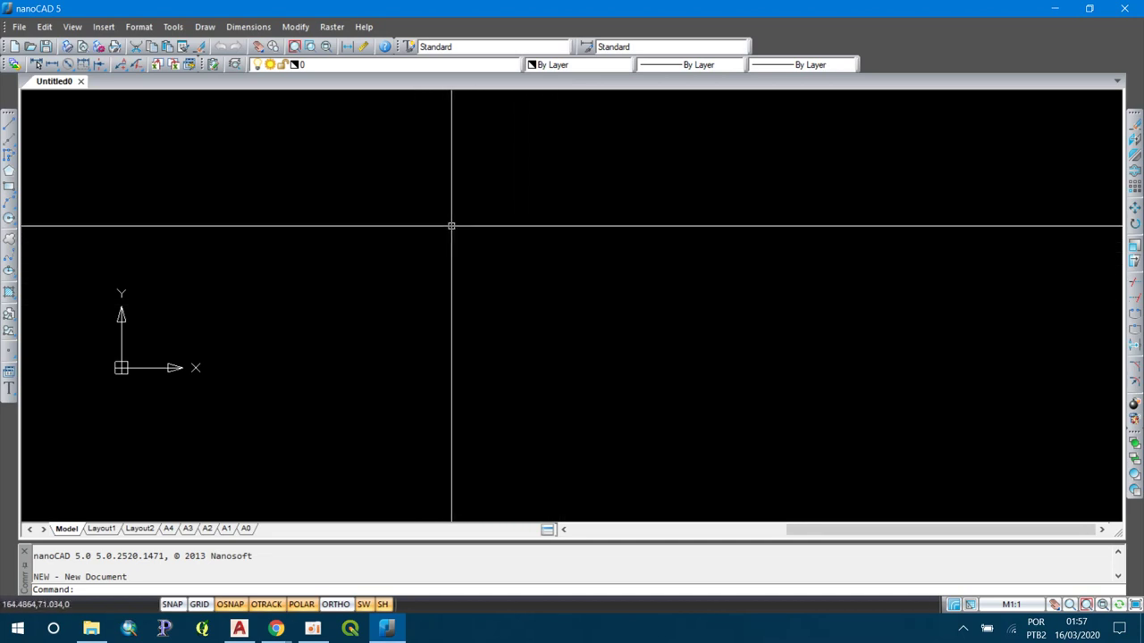
type("OPTIONS")
key("Return")
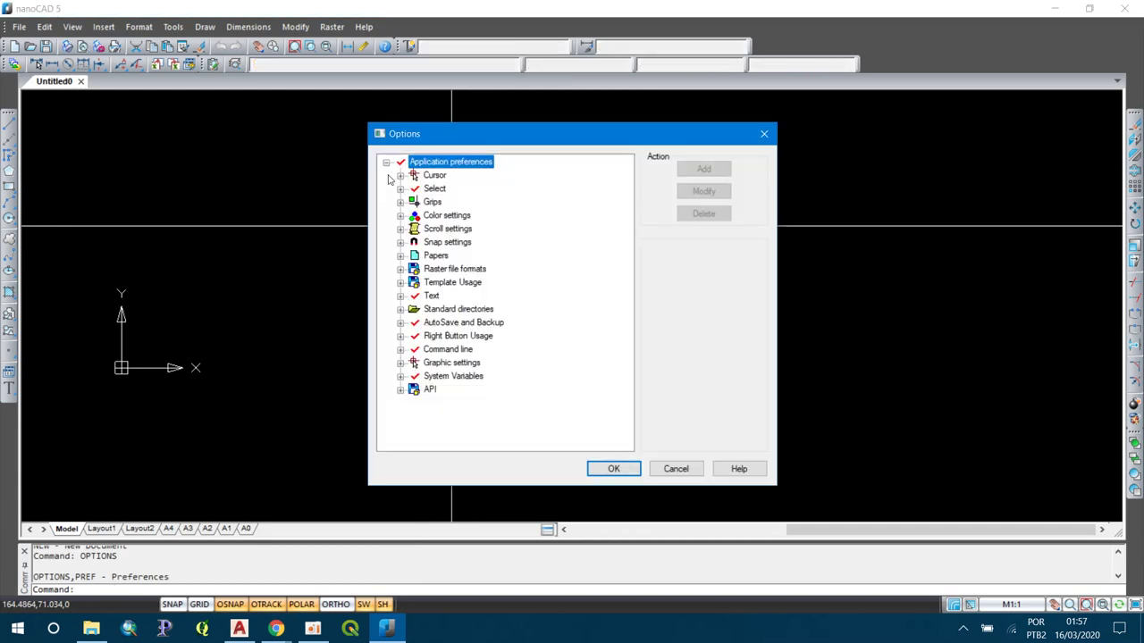
left_click(401, 176)
left_click(461, 189)
left_click(491, 191)
left_click(483, 217)
left_click(466, 190)
left_click(609, 468)
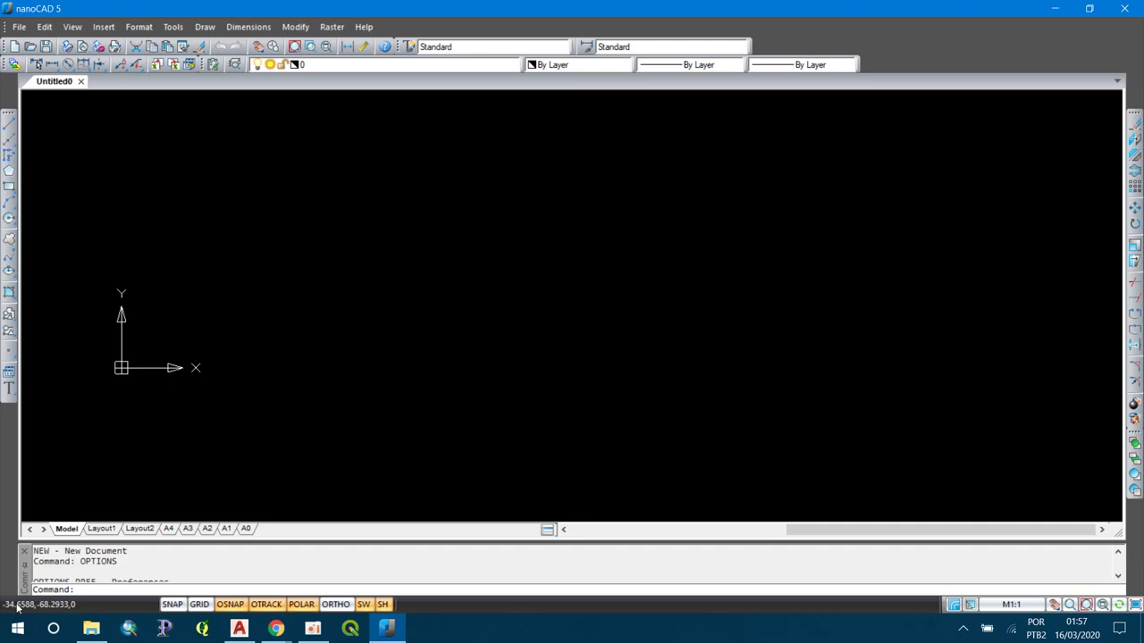
- Review the polar tracking and object snap modes in Drafting Settings and confirm
right_click(233, 605)
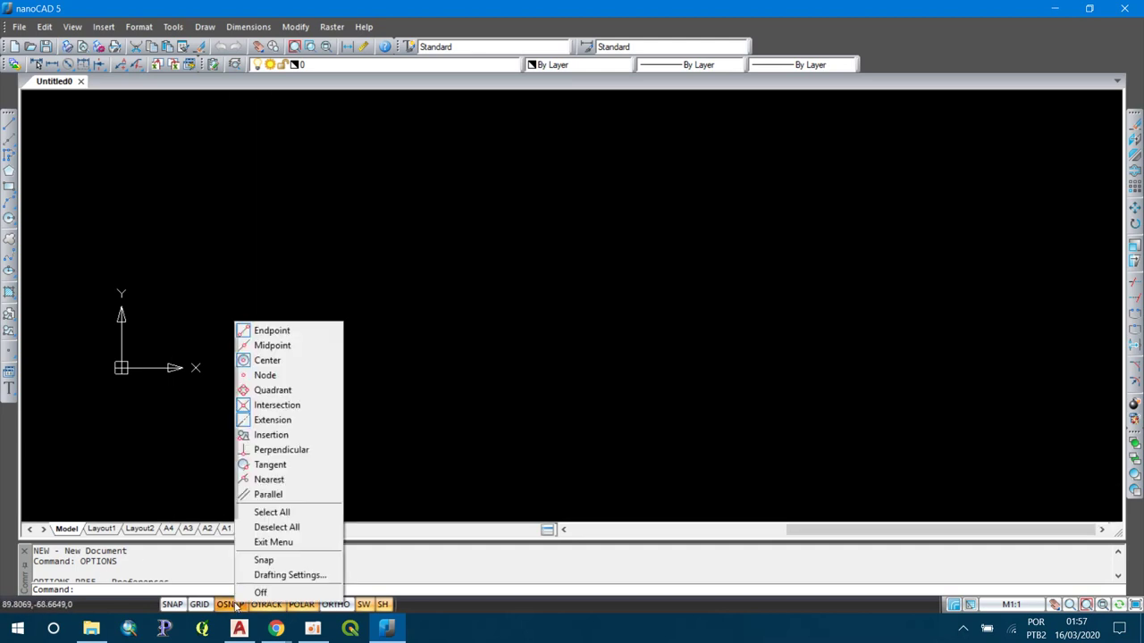
left_click(268, 576)
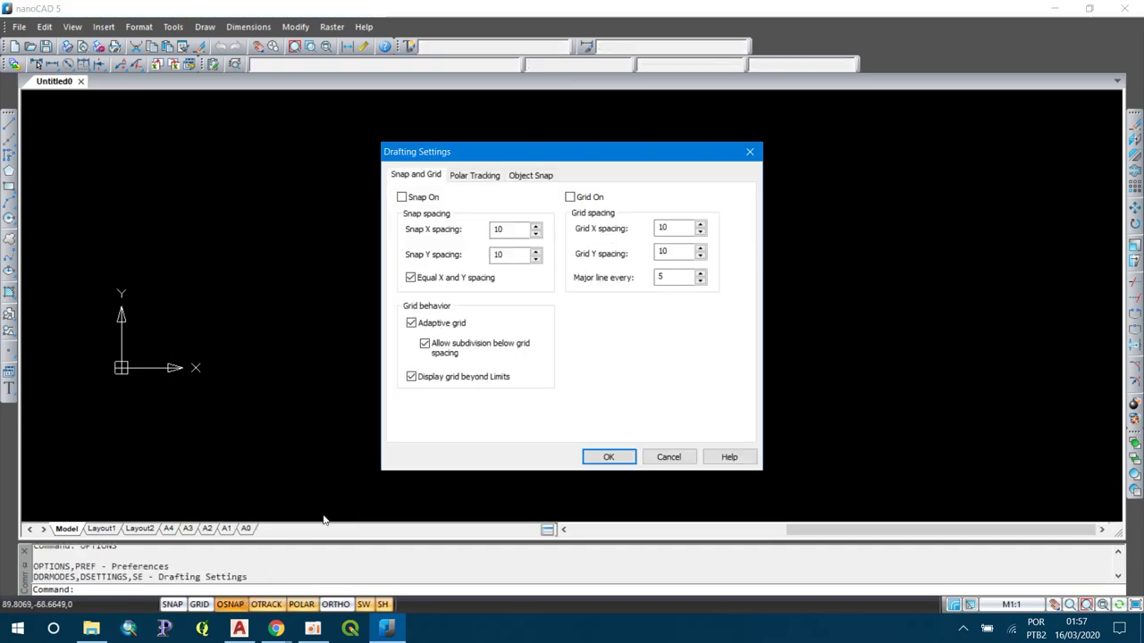
left_click(469, 177)
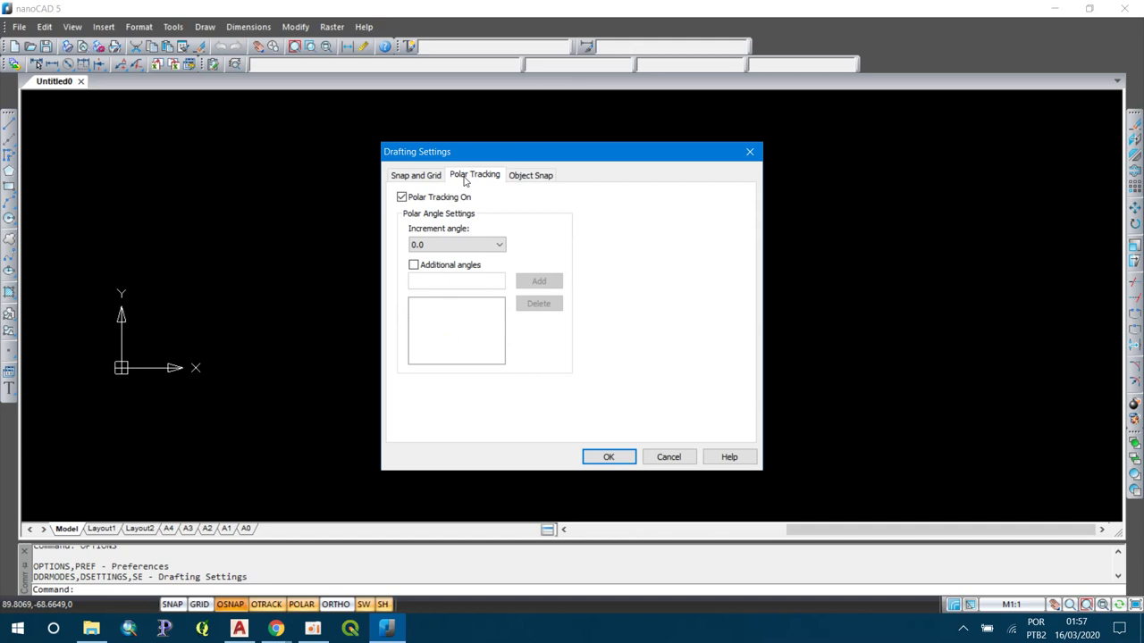
left_click(536, 175)
left_click(697, 234)
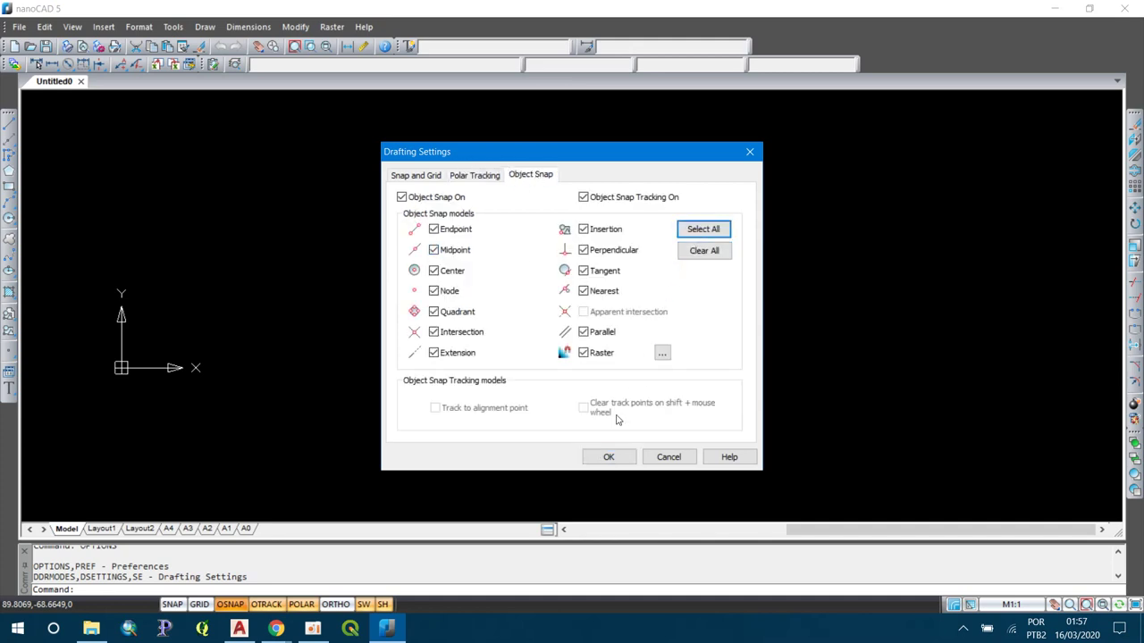
left_click(607, 456)
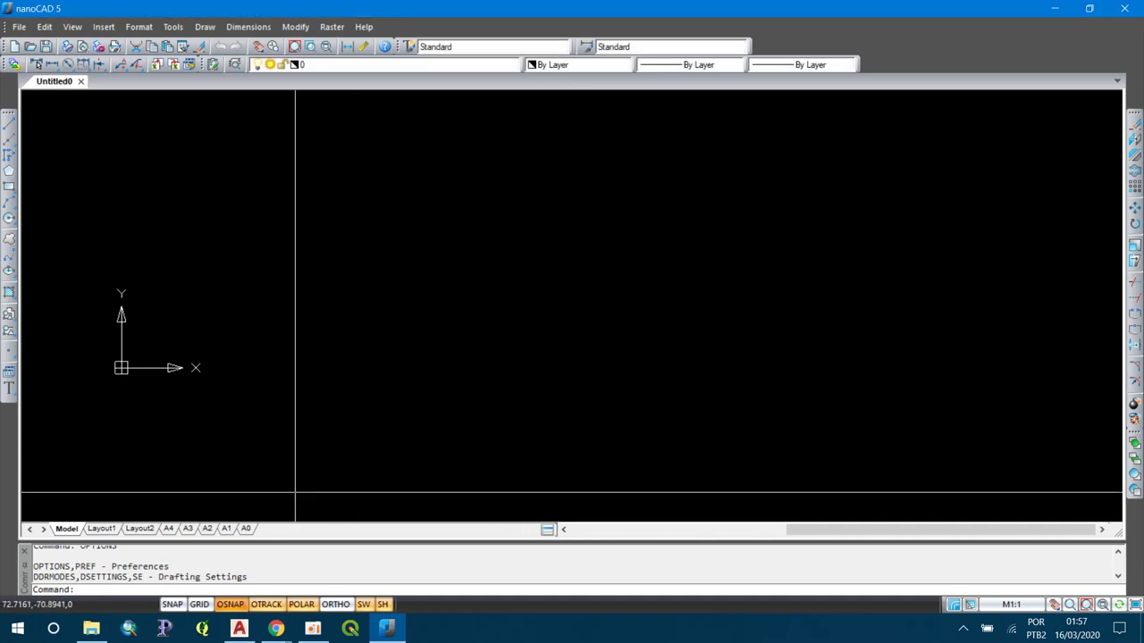
- Recheck Drafting Settings with snap and grid spacing 10, confirm, and minimize the oCam recorder
right_click(228, 607)
left_click(259, 575)
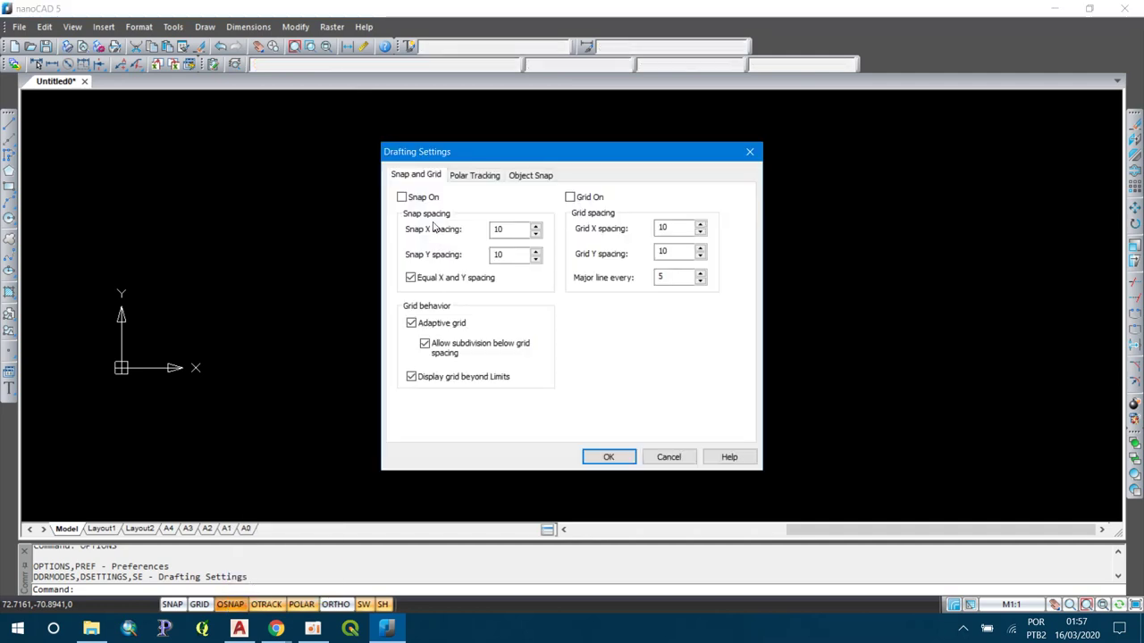
left_click(475, 176)
left_click(533, 176)
left_click(434, 178)
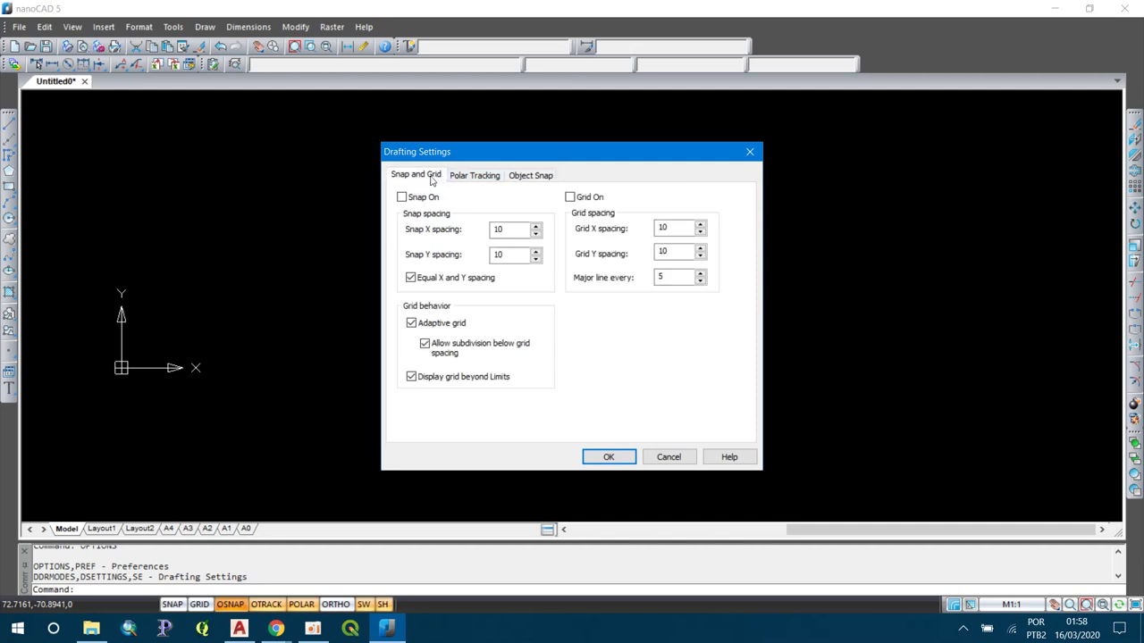
left_click(608, 457)
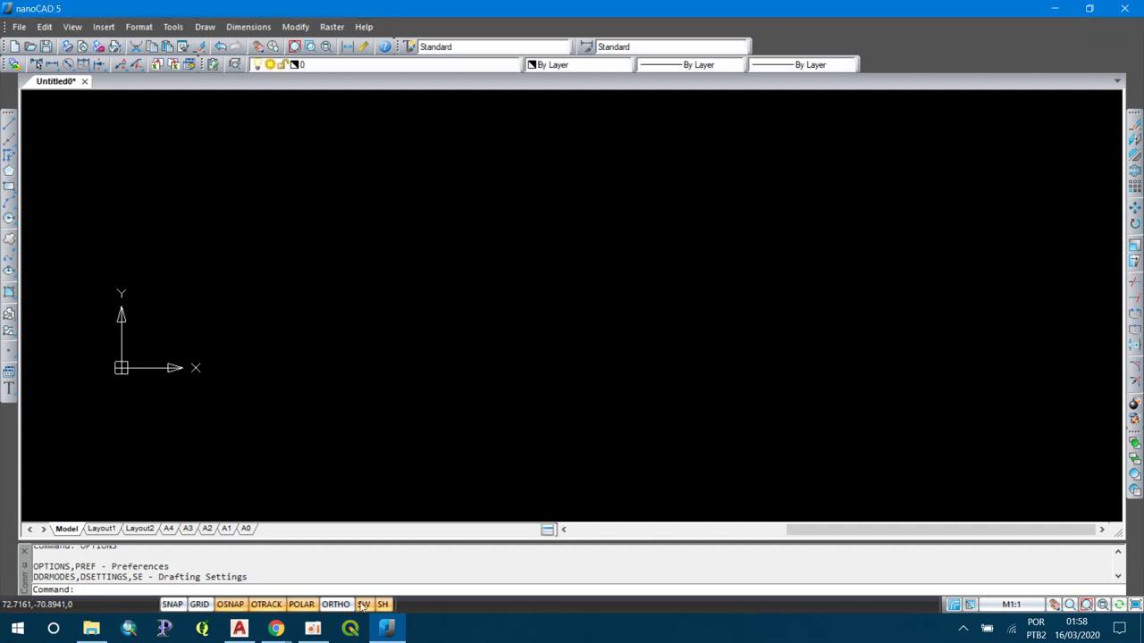
left_click(313, 629)
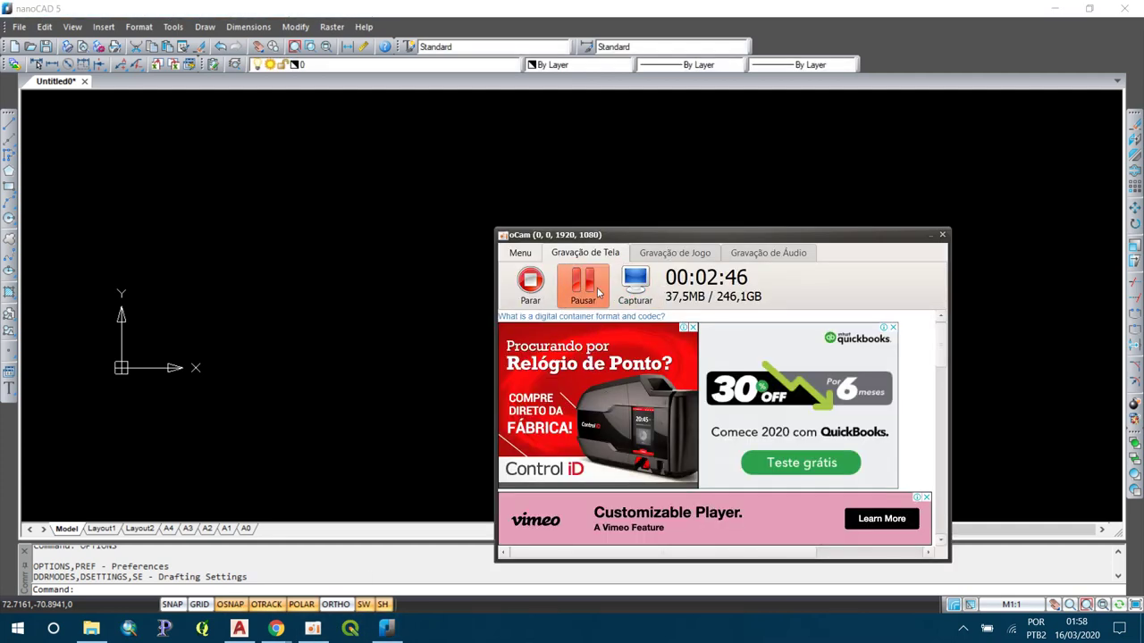
left_click(313, 629)
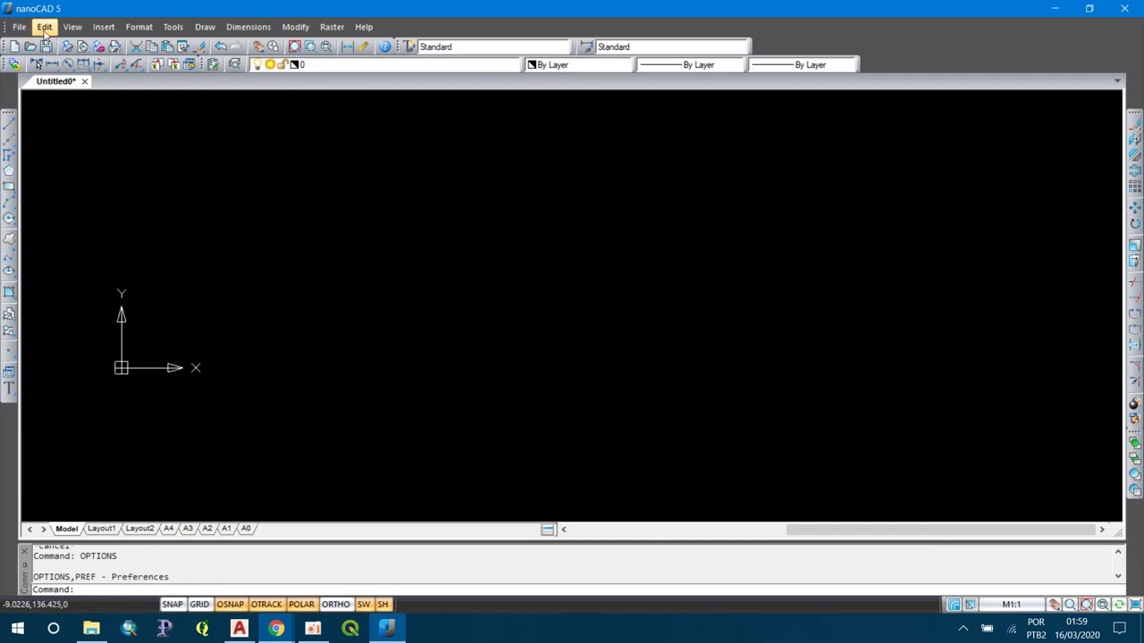
left_click(19, 26)
left_click(44, 150)
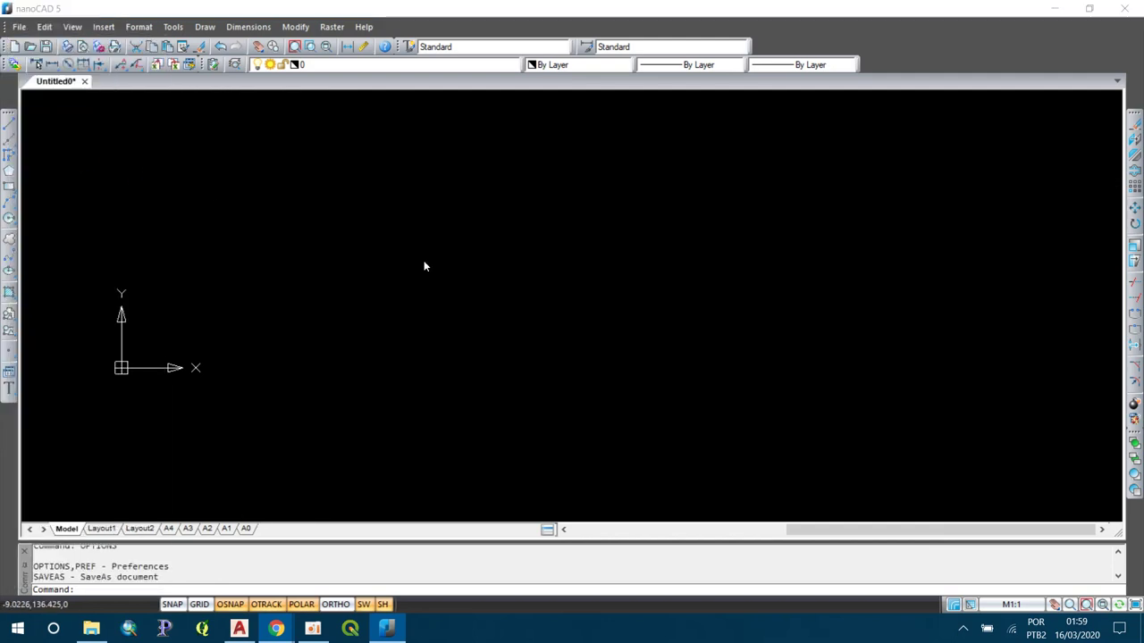
left_click(597, 455)
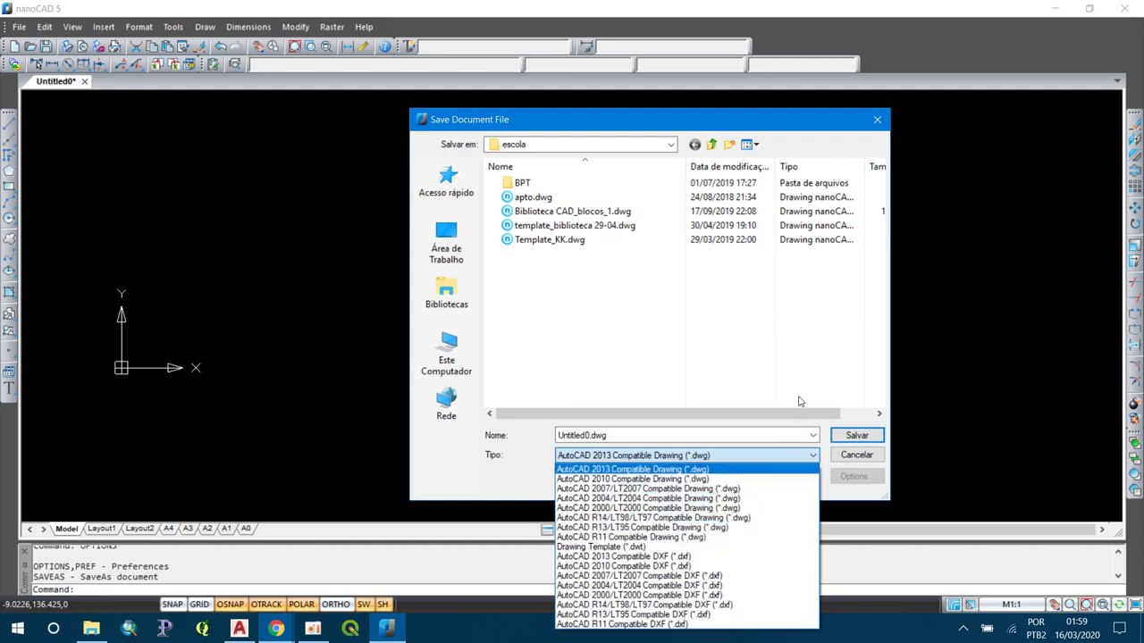
left_click(844, 457)
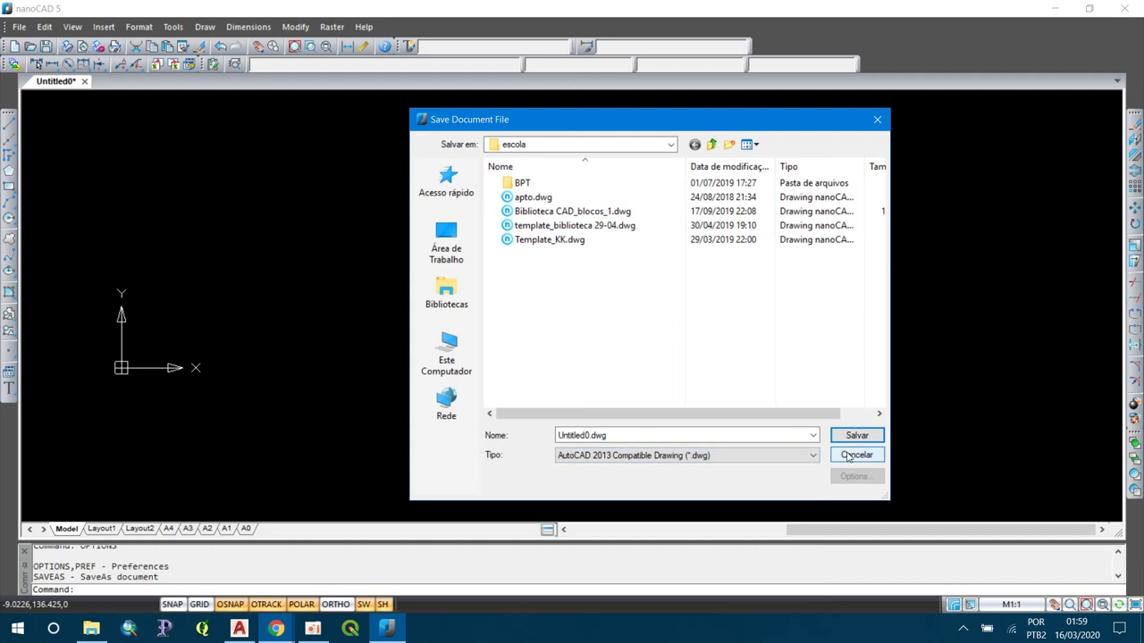
left_click(853, 455)
type("L")
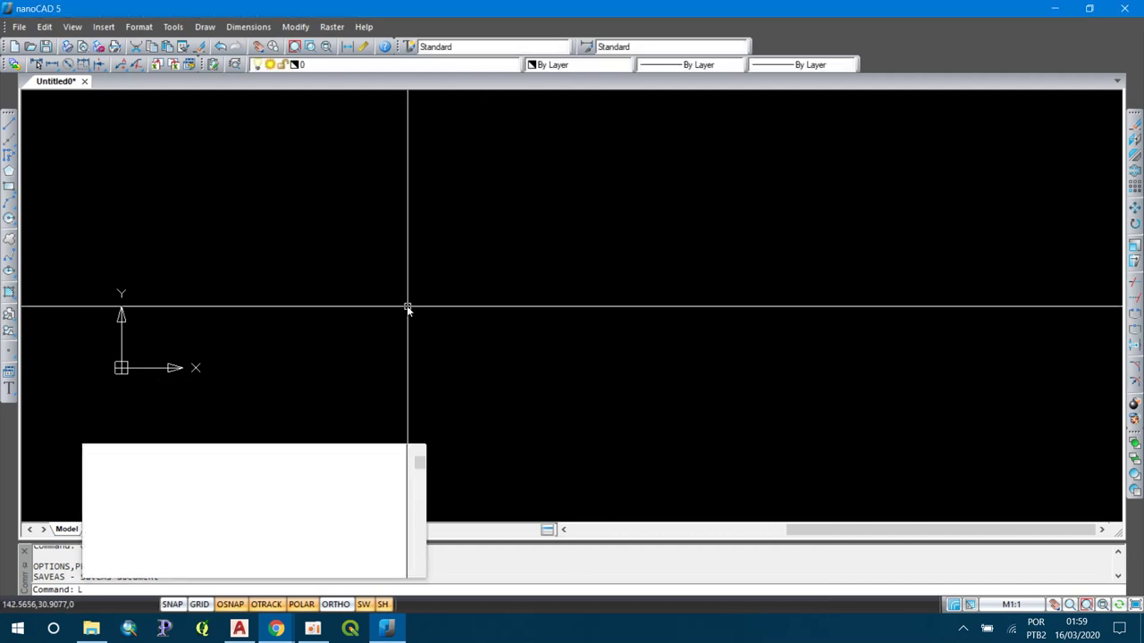
- Draw a zigzag line with two peaks and two valleys
key("Return")
left_click(412, 365)
left_click(491, 284)
left_click(558, 379)
left_click(630, 275)
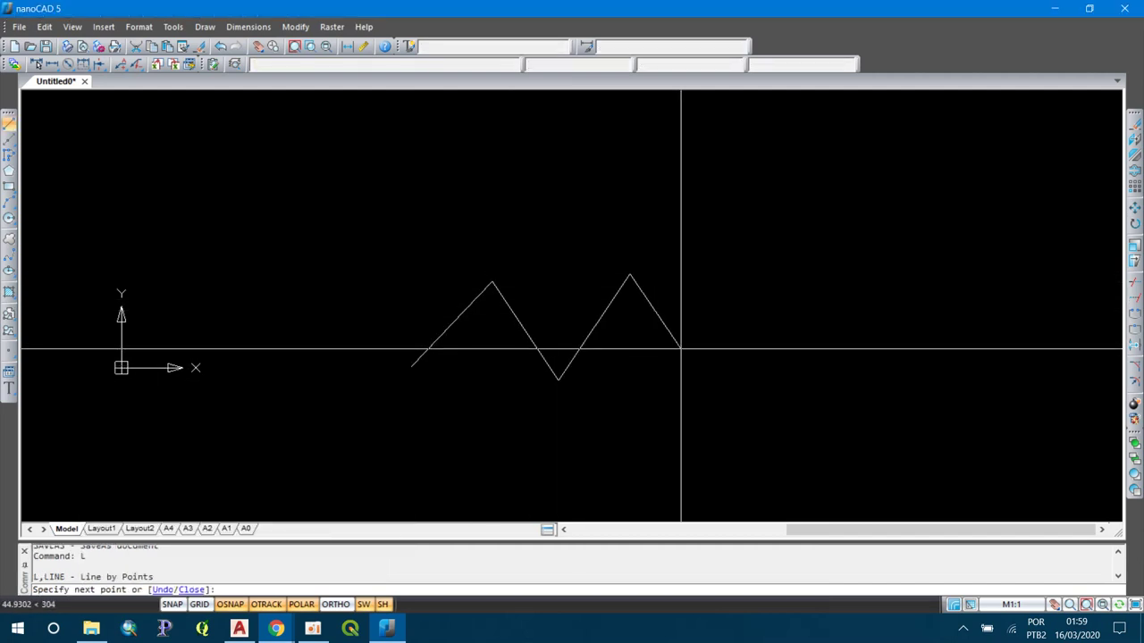
left_click(679, 347)
left_click(759, 256)
key("Return")
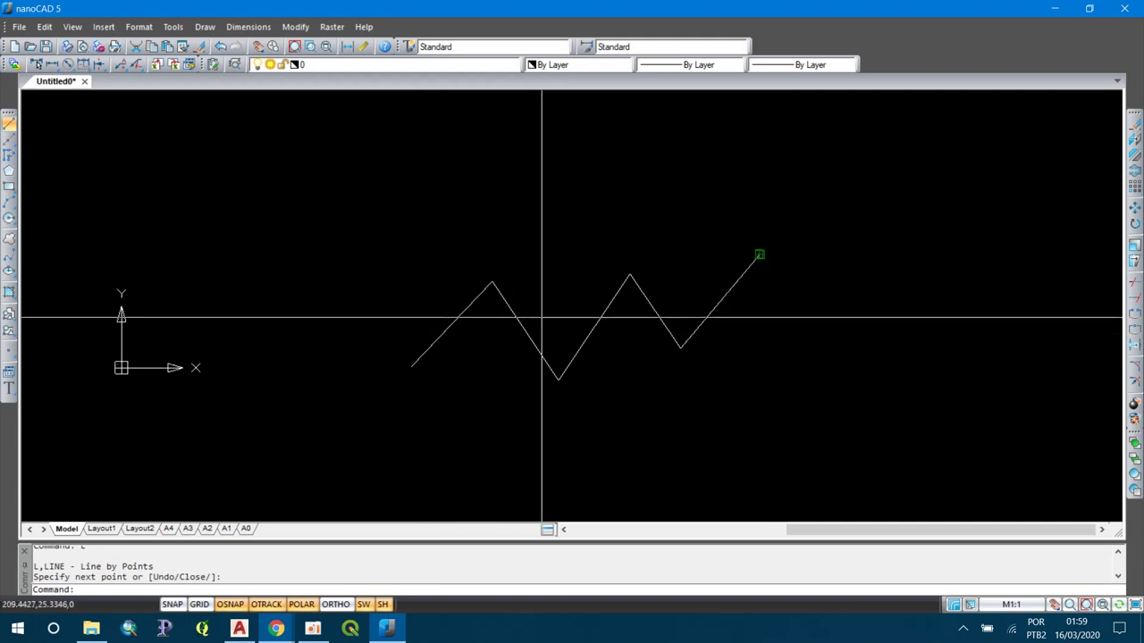
type("C")
- Draw a circle overlapping the zigzag's first peak
key("Return")
left_click(467, 226)
left_click(379, 307)
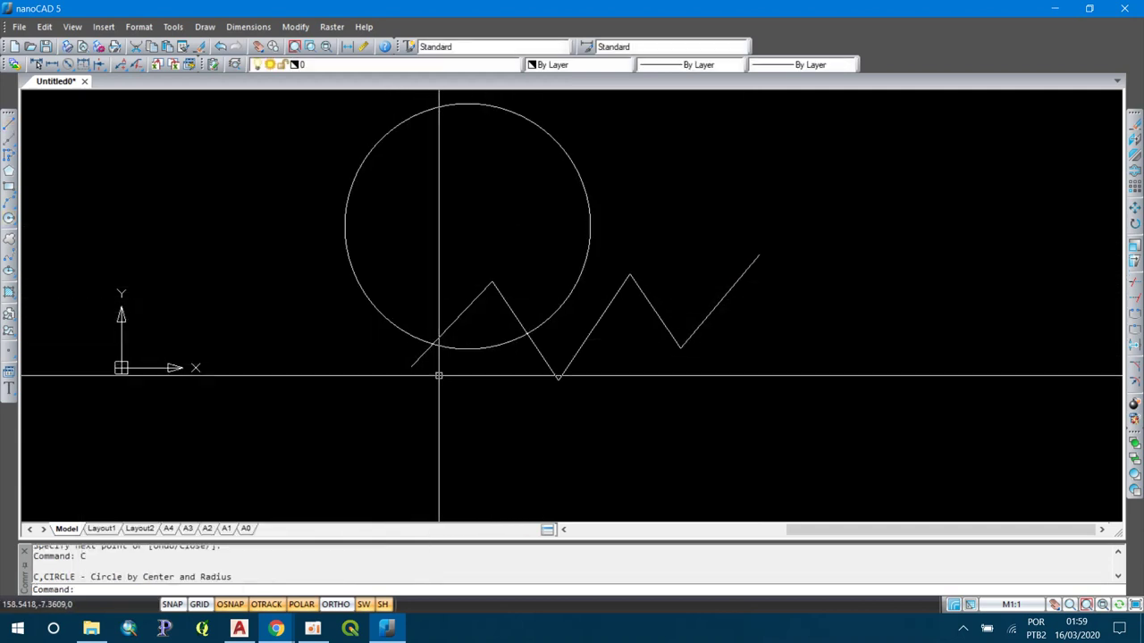
- Try Extend and Trim without changes, then bring up the Fillet settings with radius 10
type("ex")
key("Return")
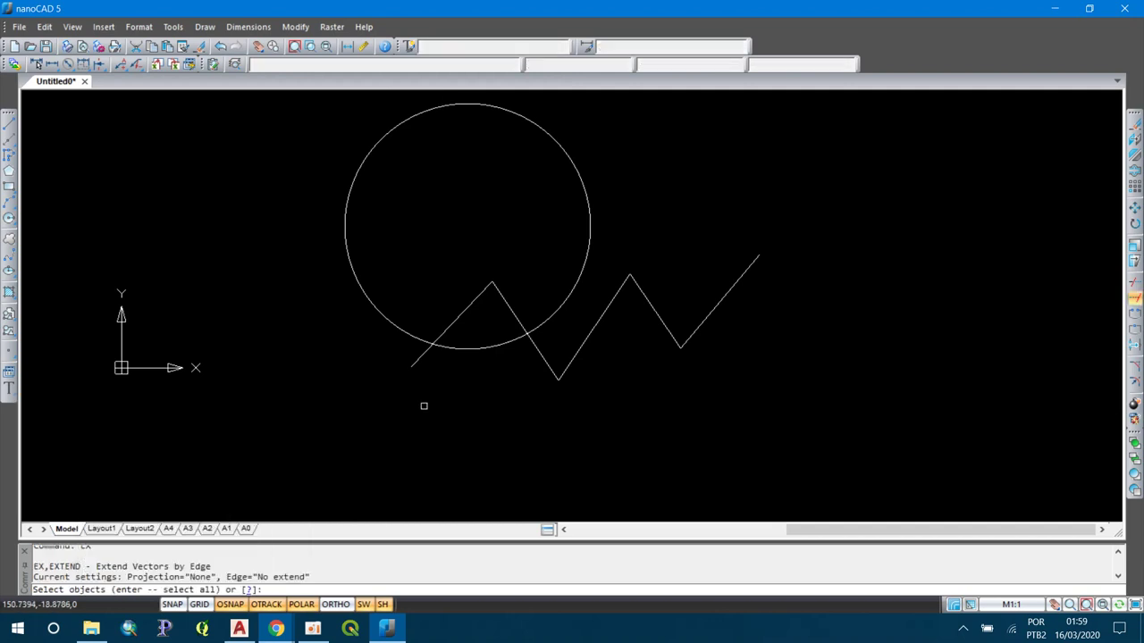
key("Escape")
type("t")
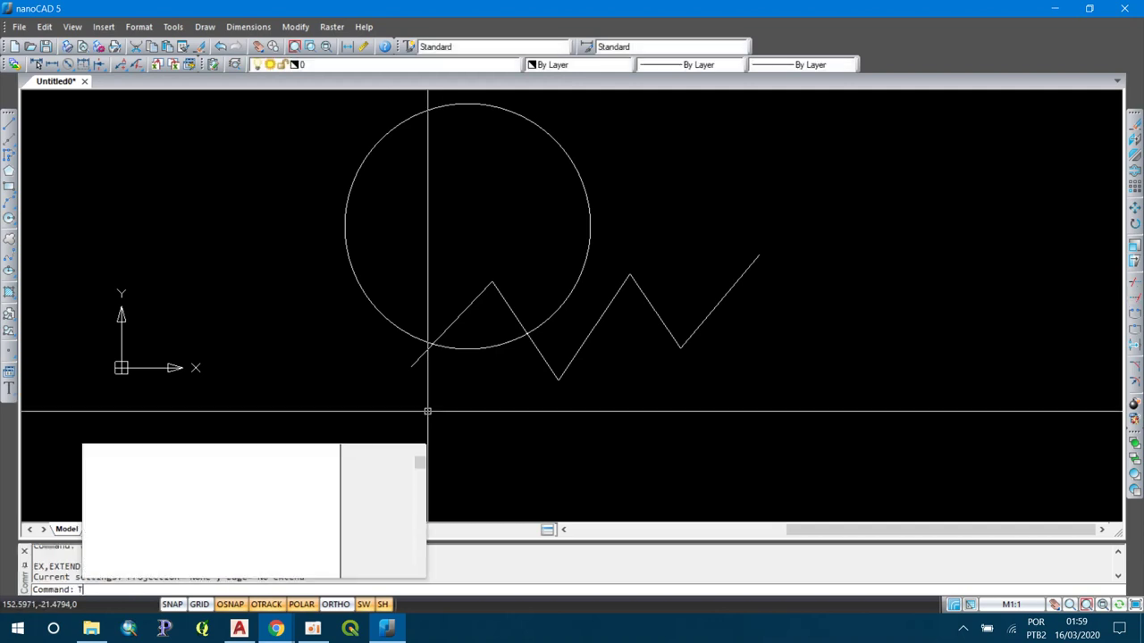
key("Return")
type("tr")
key("Return")
key("Escape")
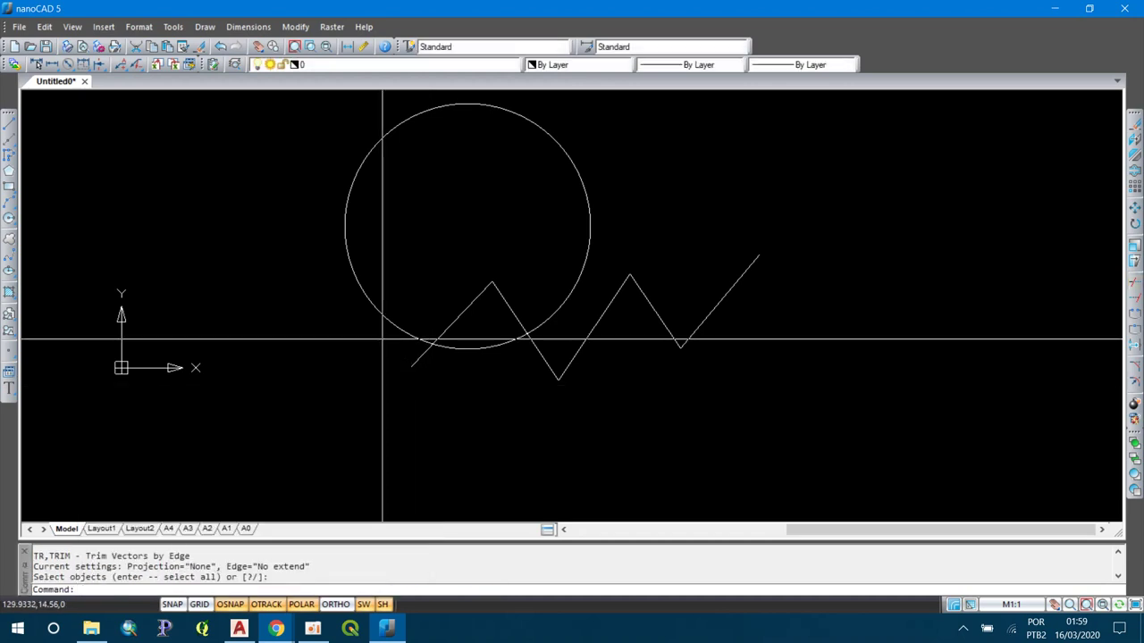
type("f")
key("Return")
key("Escape")
type("f")
key("Return")
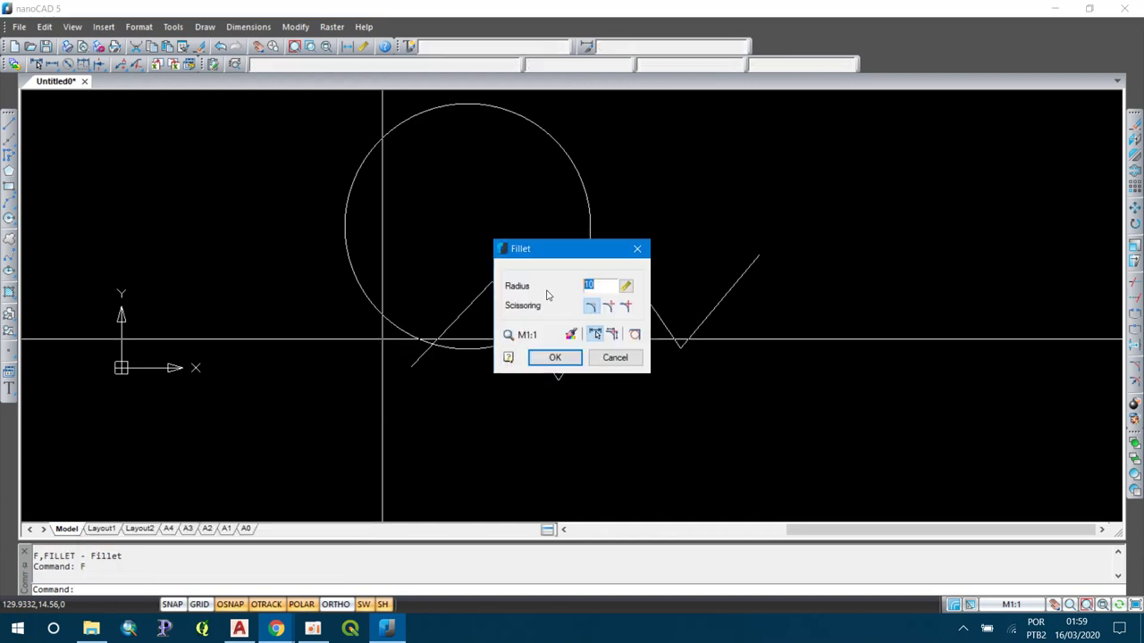
type("0")
- Attempt a fillet on the two lines at the first peak, then cancel it
left_click(530, 357)
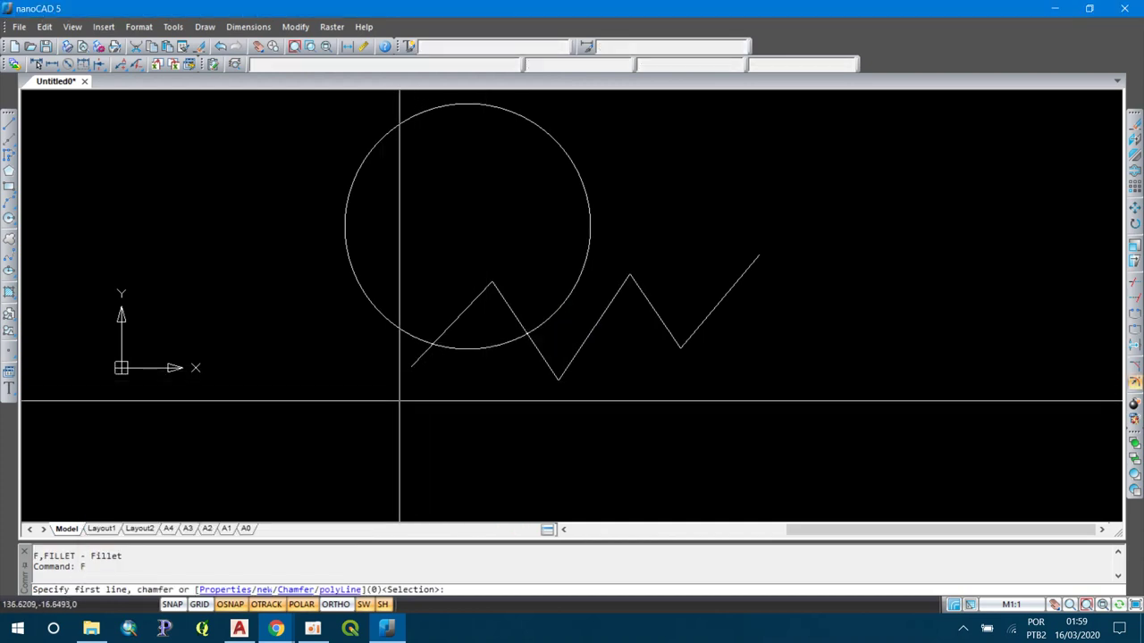
left_click(498, 298)
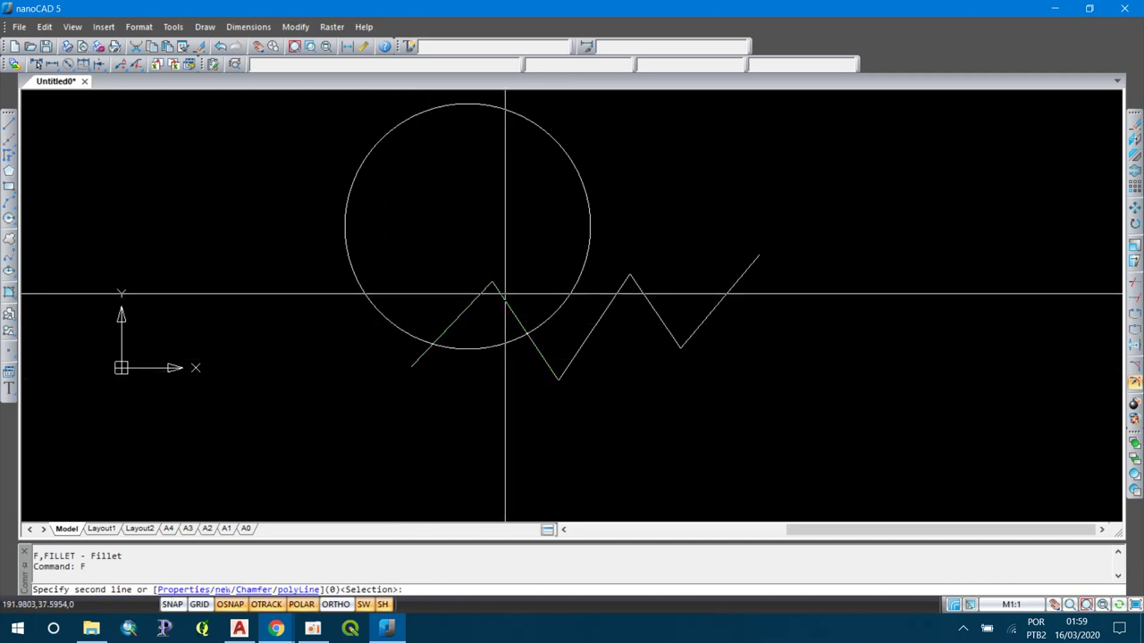
left_click(469, 296)
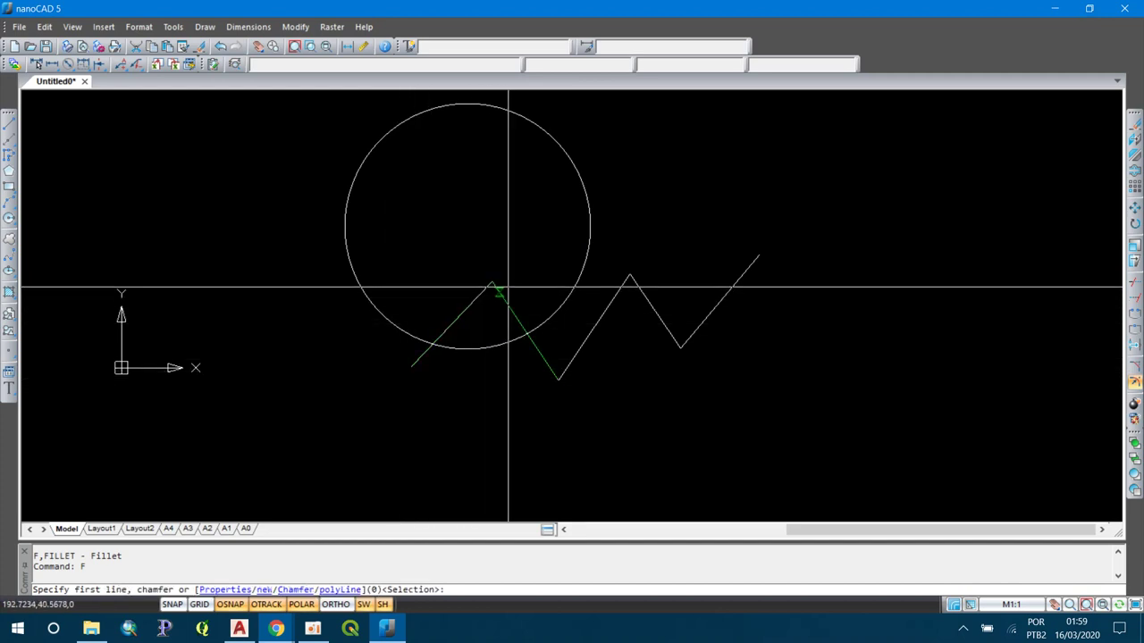
scroll(510, 283, "up", 3)
key("Escape")
- Fillet the first peak's two sides with radius 10 and select the R10 label
type("F")
key("Return")
type("10")
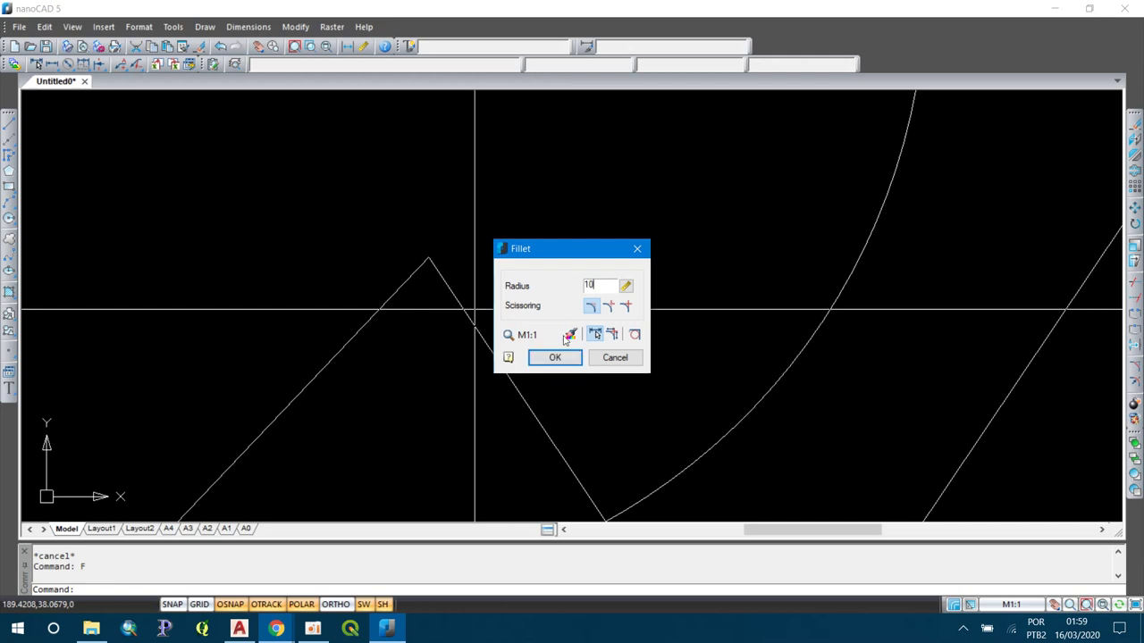
left_click(565, 357)
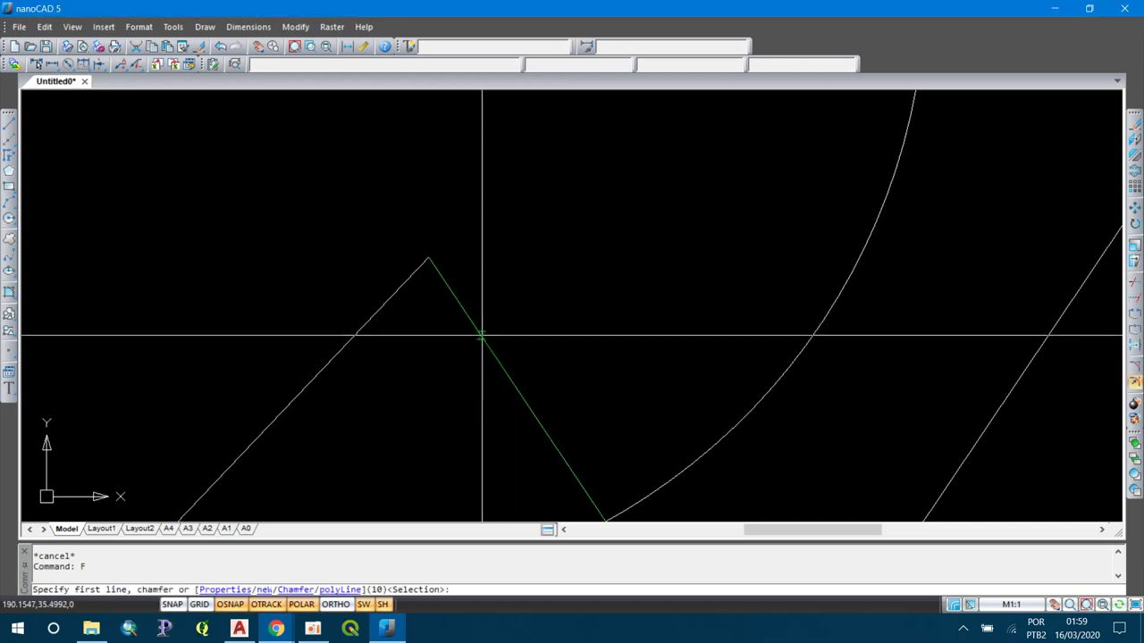
left_click(335, 356)
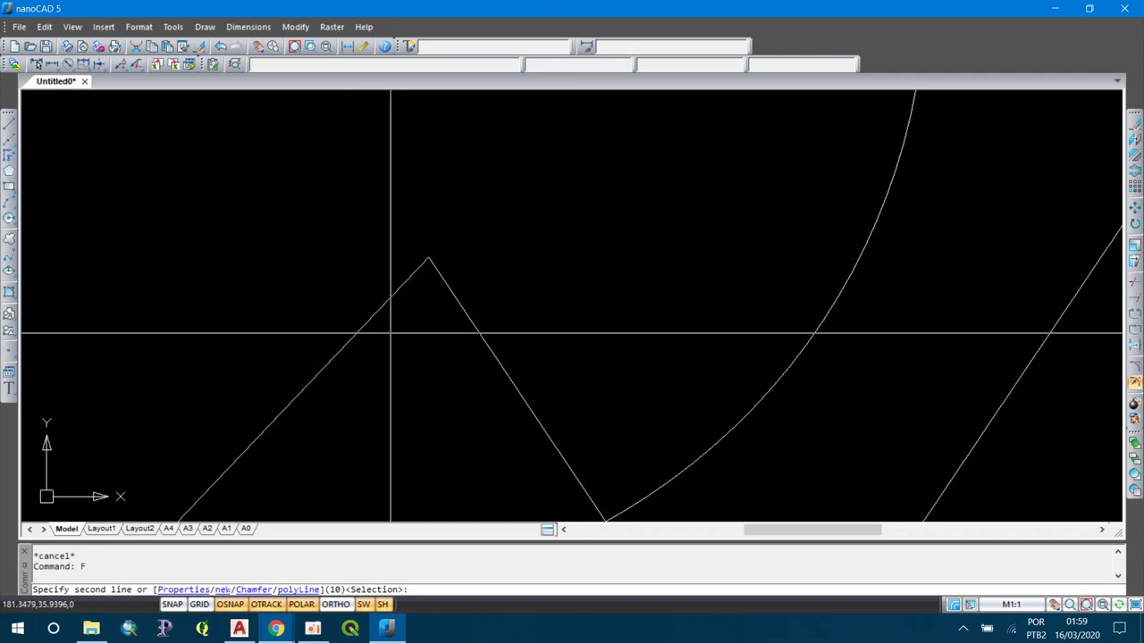
left_click(484, 342)
scroll(484, 342, "down", 3)
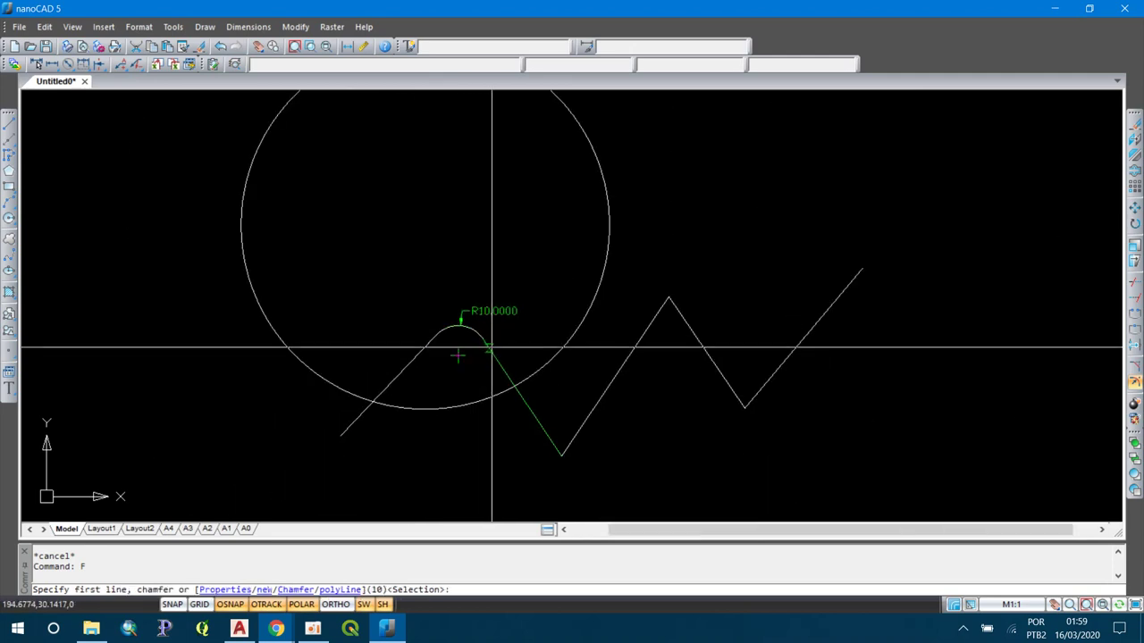
key("Escape")
left_click(478, 312)
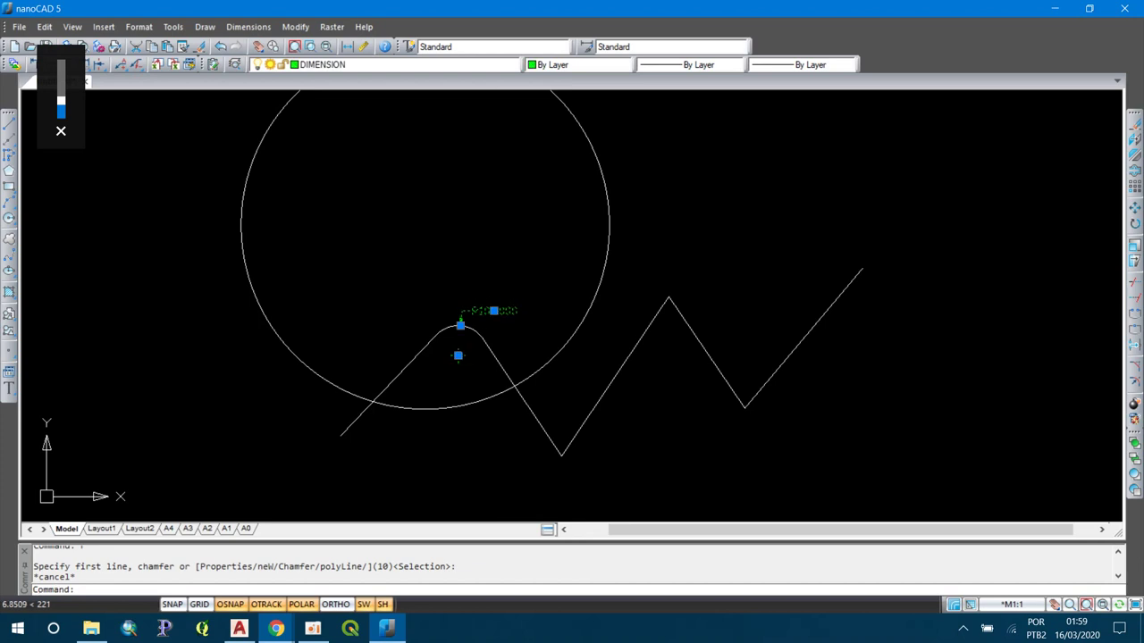
- Erase the R10 label, then window-select and delete the circle and zigzag
key("Delete")
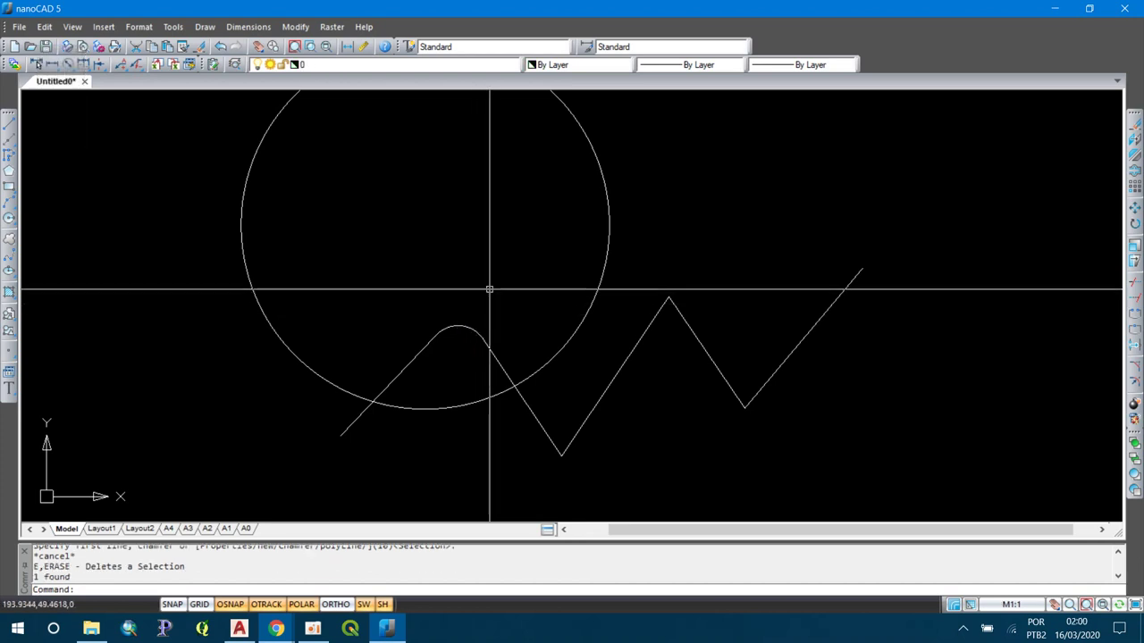
scroll(524, 358, "down", 1)
scroll(526, 357, "down", 2)
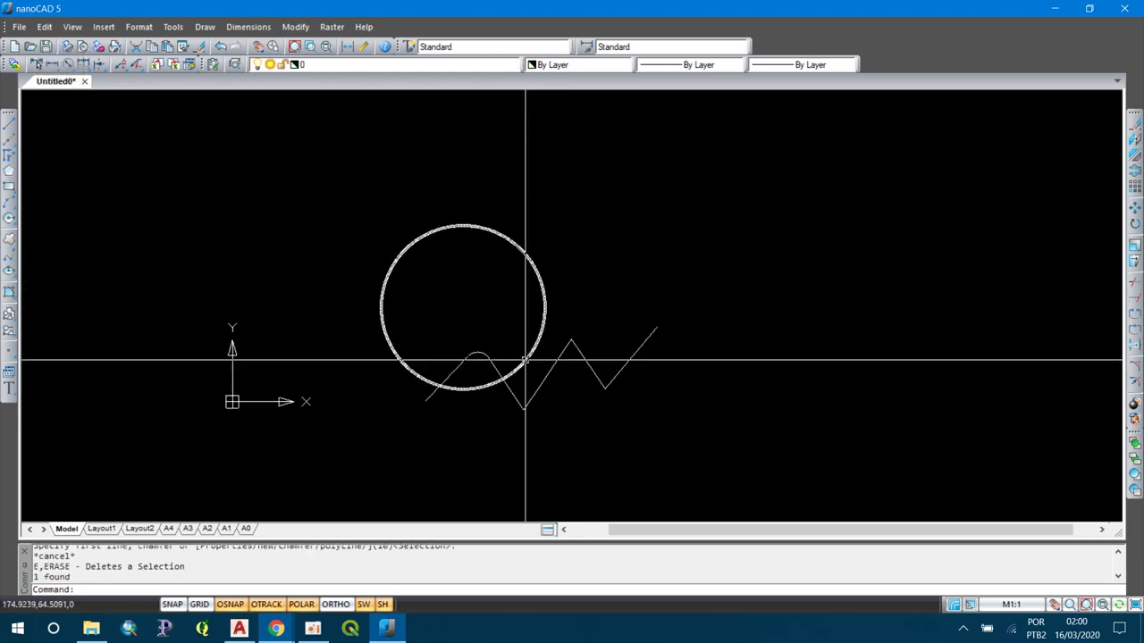
left_click(346, 212)
left_click(671, 454)
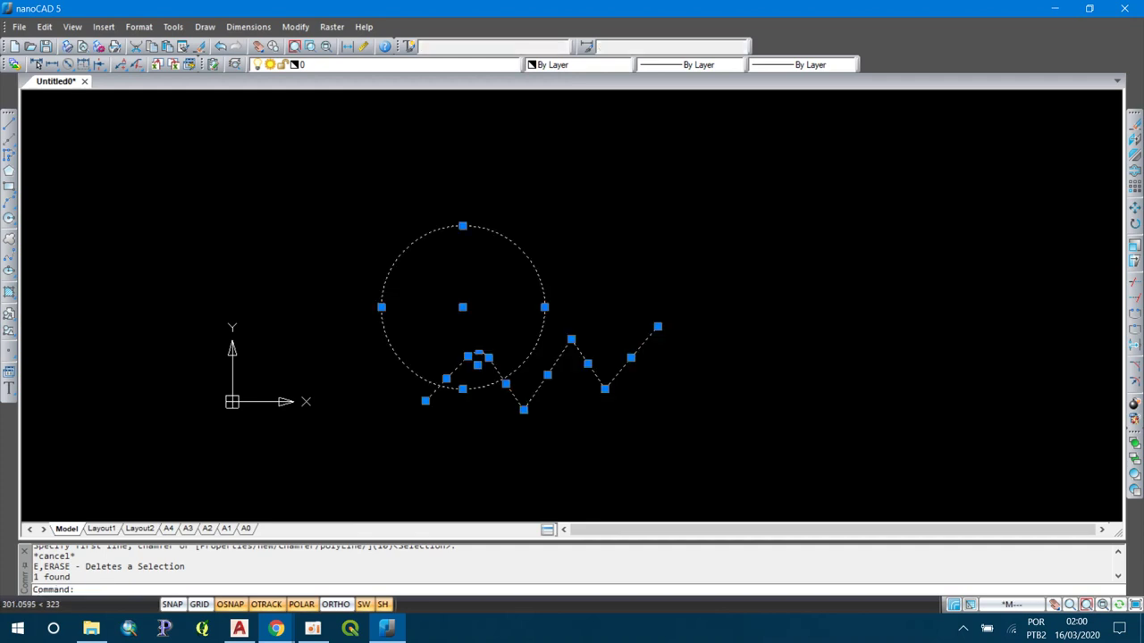
key("Delete")
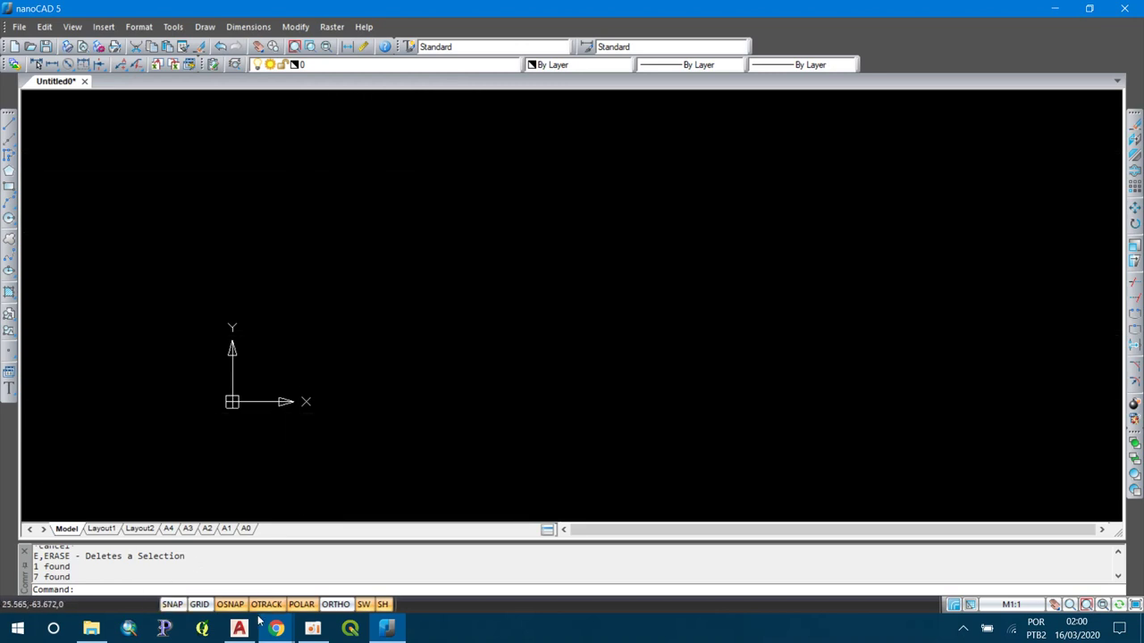
mouse_move(276, 629)
left_click(342, 574)
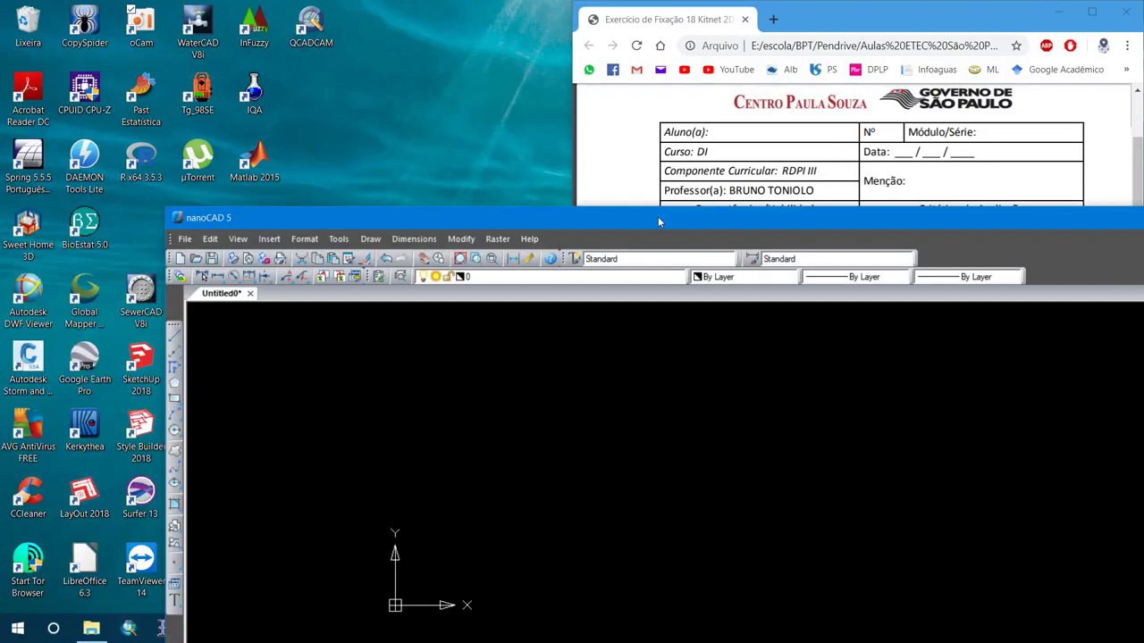
- Snap nanoCAD to the left half and scroll the PDF to the kitnet floor plan
left_click_drag(268, 9, 1, 303)
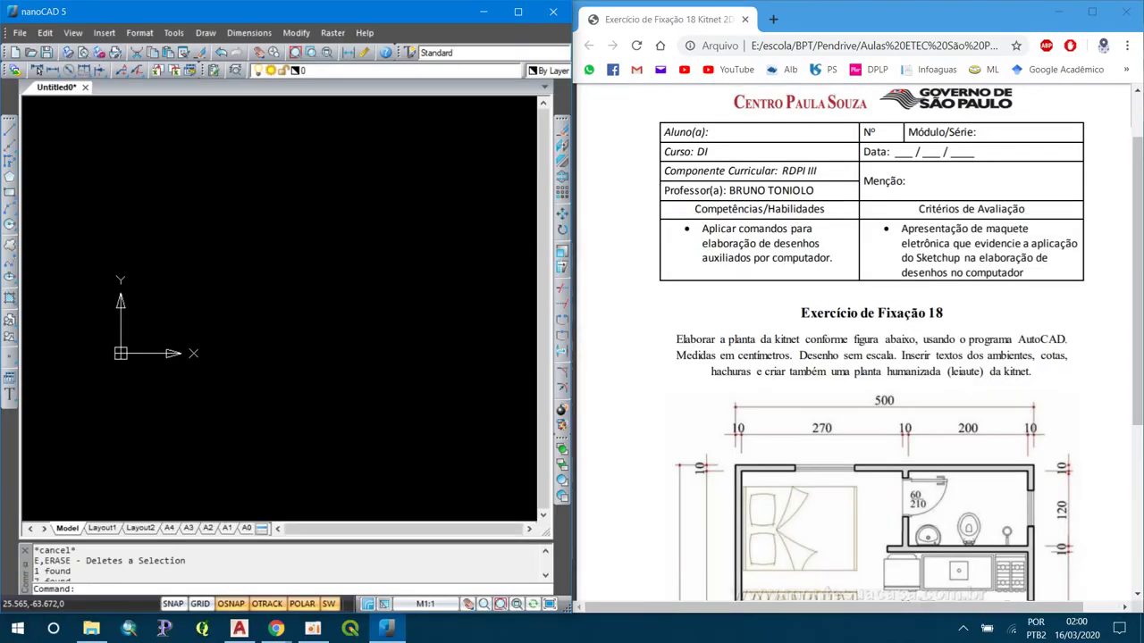
left_click(230, 289)
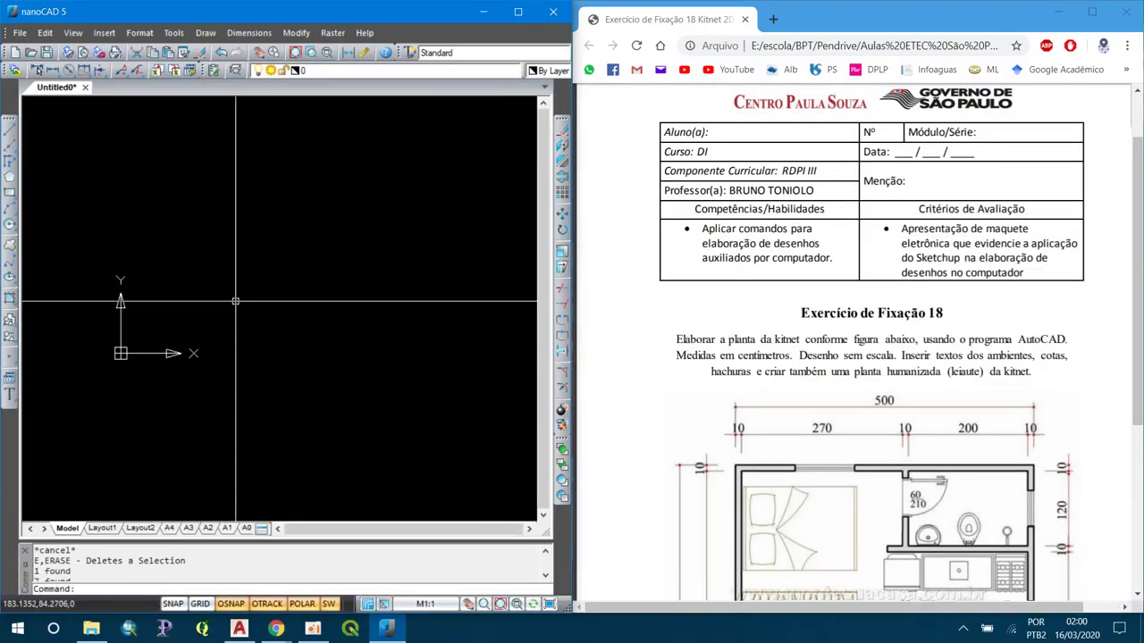
middle_click_drag(165, 335, 224, 307)
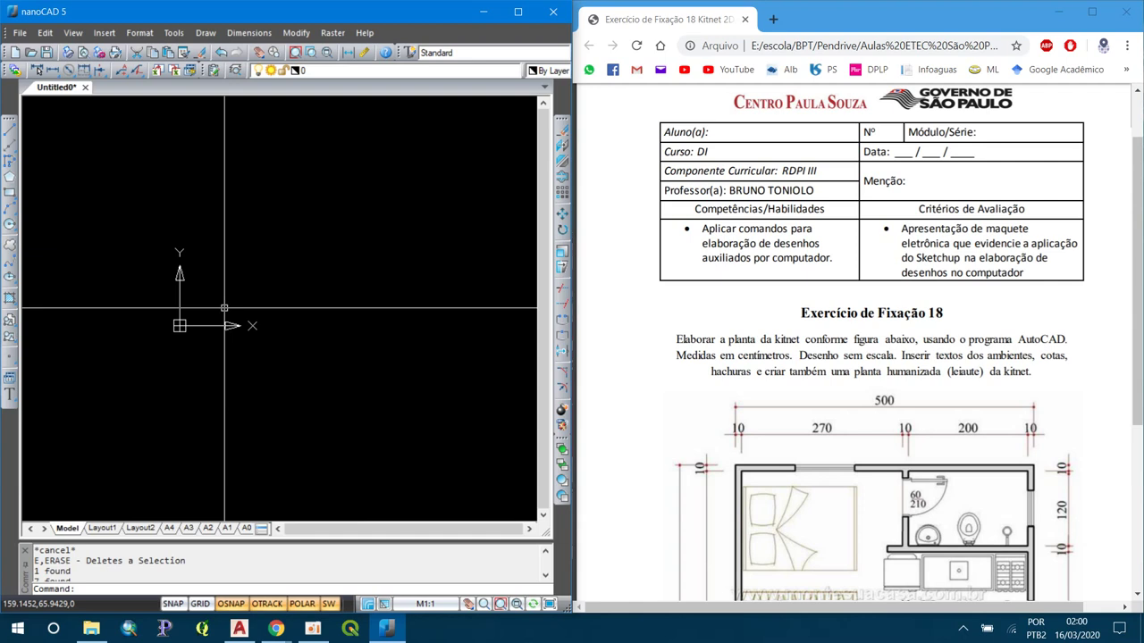
mouse_move(992, 366)
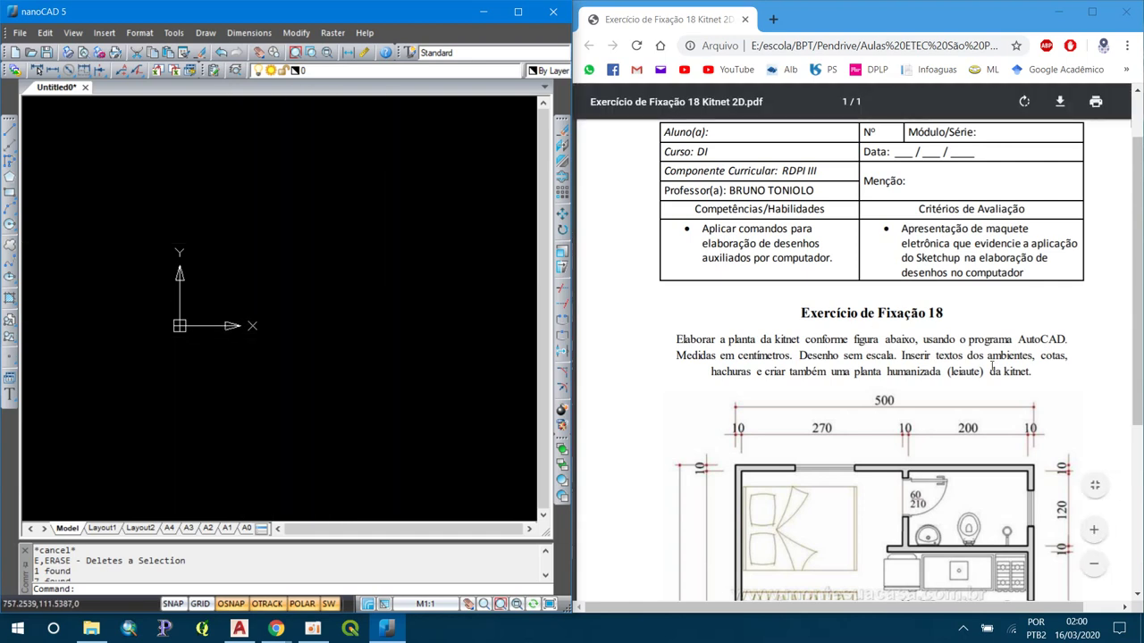
scroll(990, 361, "down", 2)
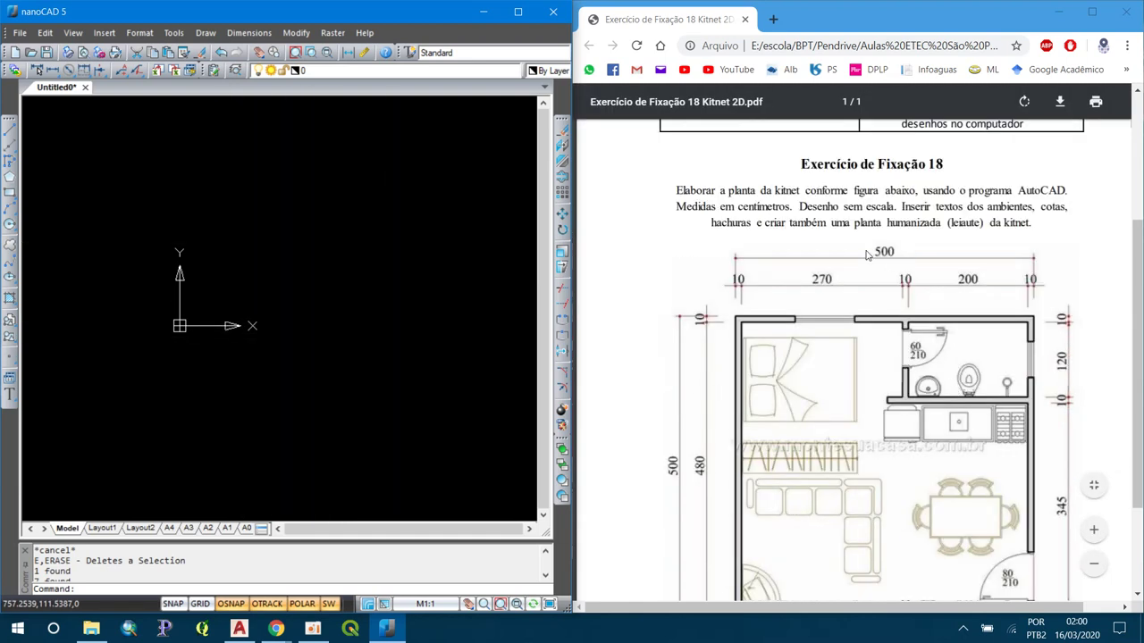
- Set units to Centimeters with 0.00 length precision, then start SAVEAS
type("UN")
key("Return")
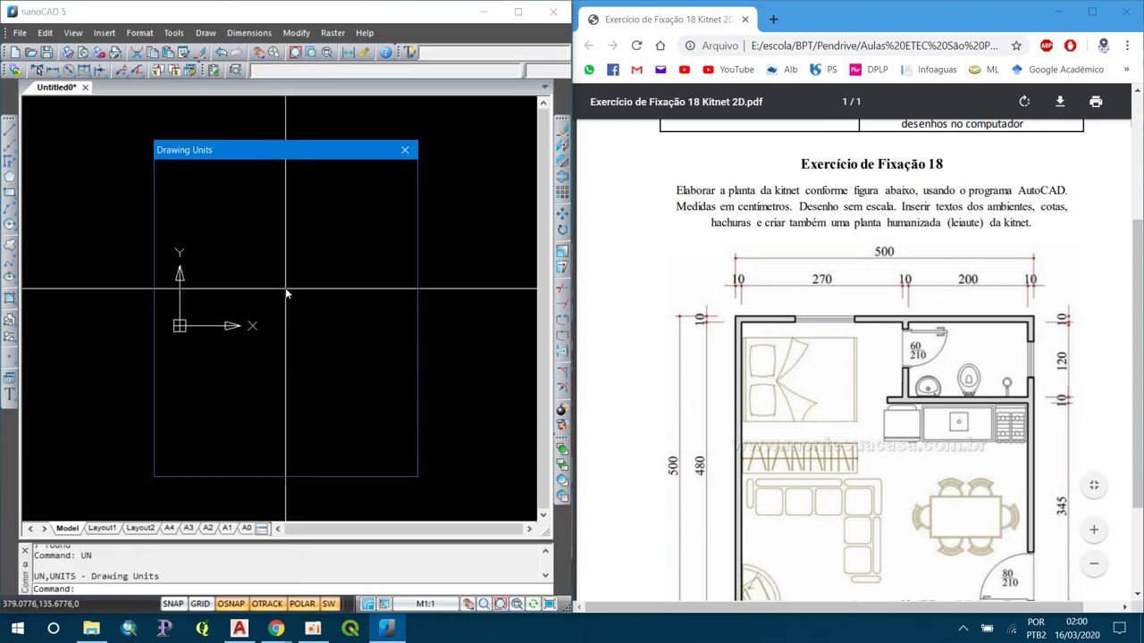
left_click(243, 325)
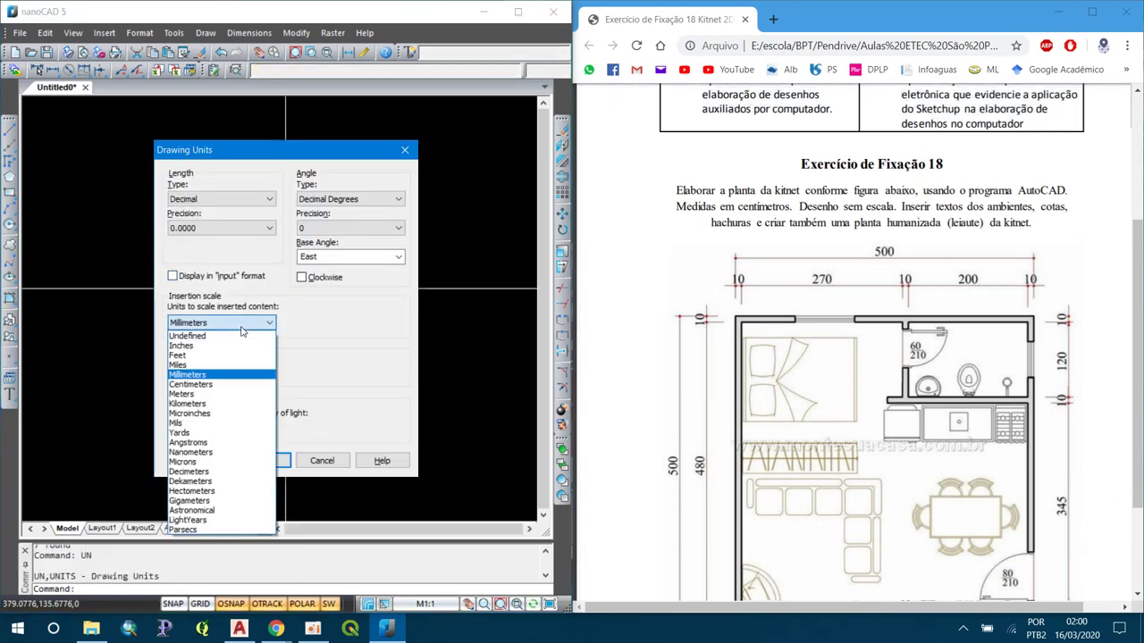
left_click(221, 376)
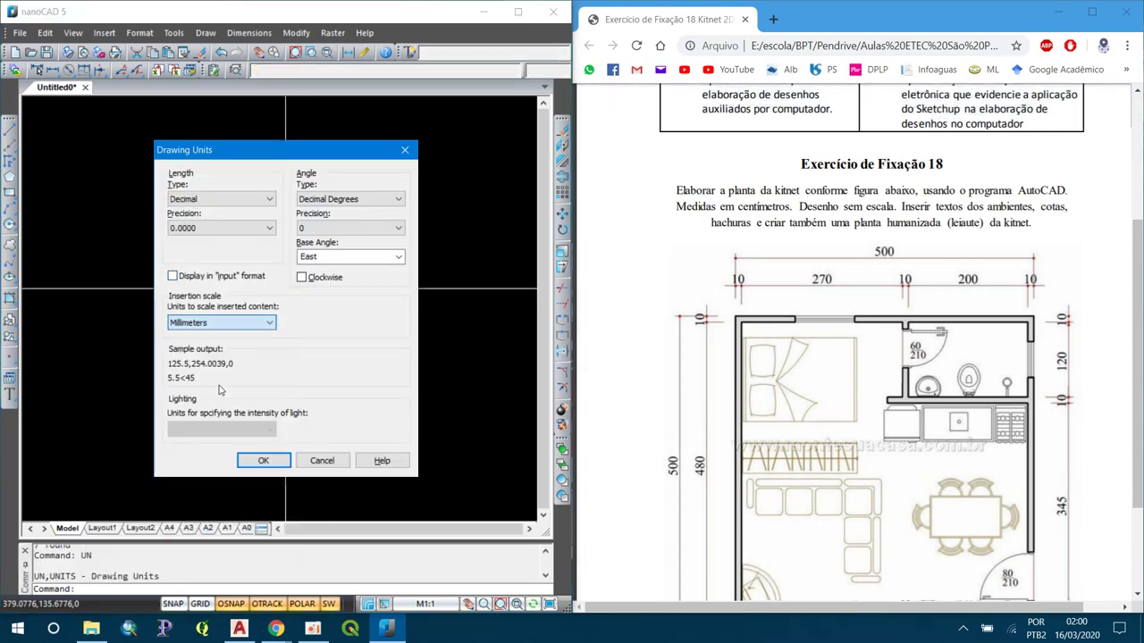
left_click(251, 231)
left_click(209, 260)
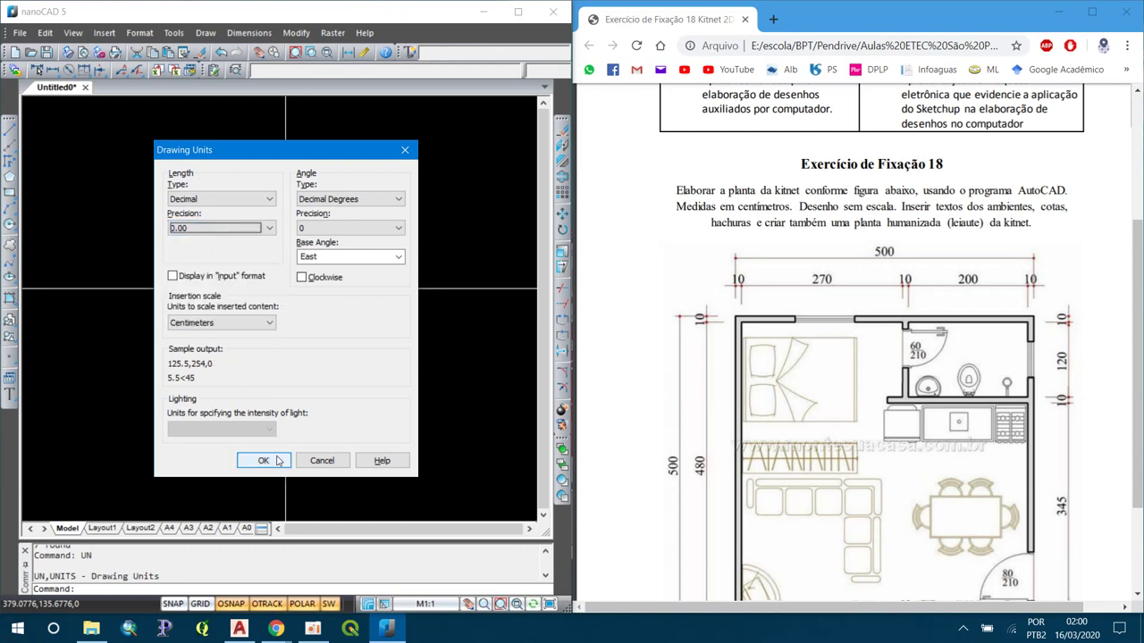
left_click(263, 460)
type("S")
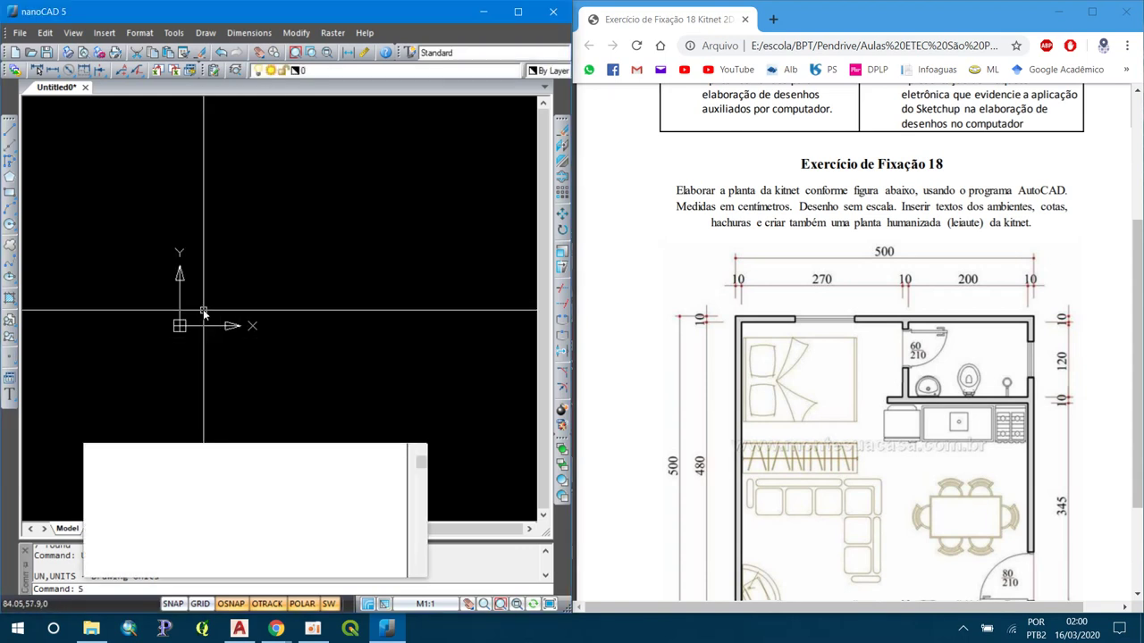
type("AVEAS")
key("Return")
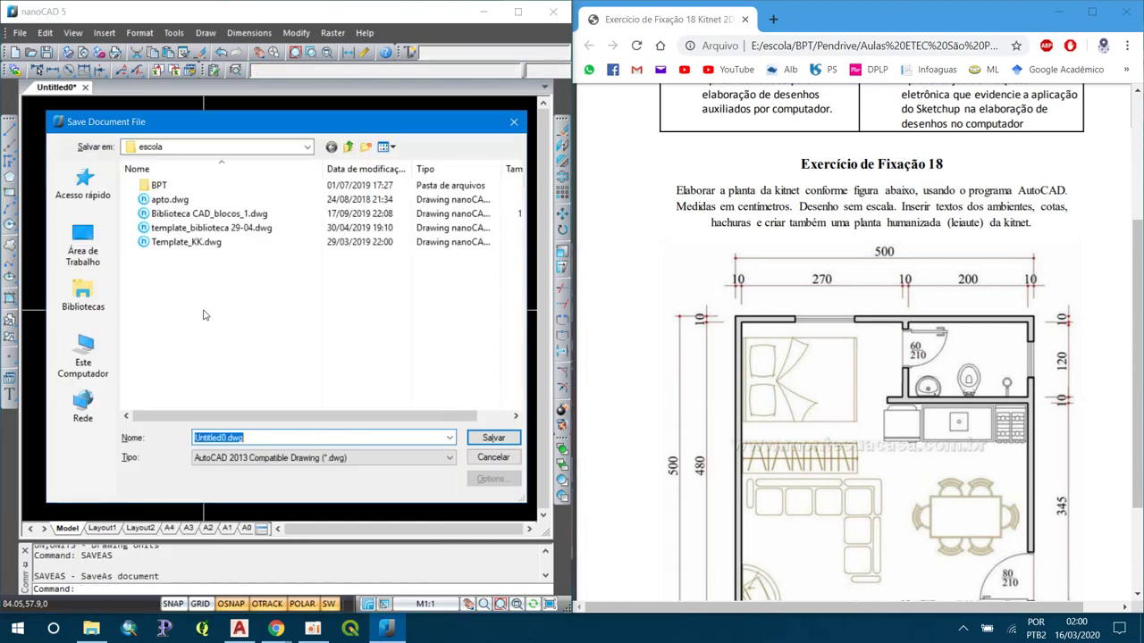
- Save the empty drawing to Área de Trabalho (the desktop) as KITNET.dwg
left_click(204, 147)
left_click(167, 172)
type("KITNET")
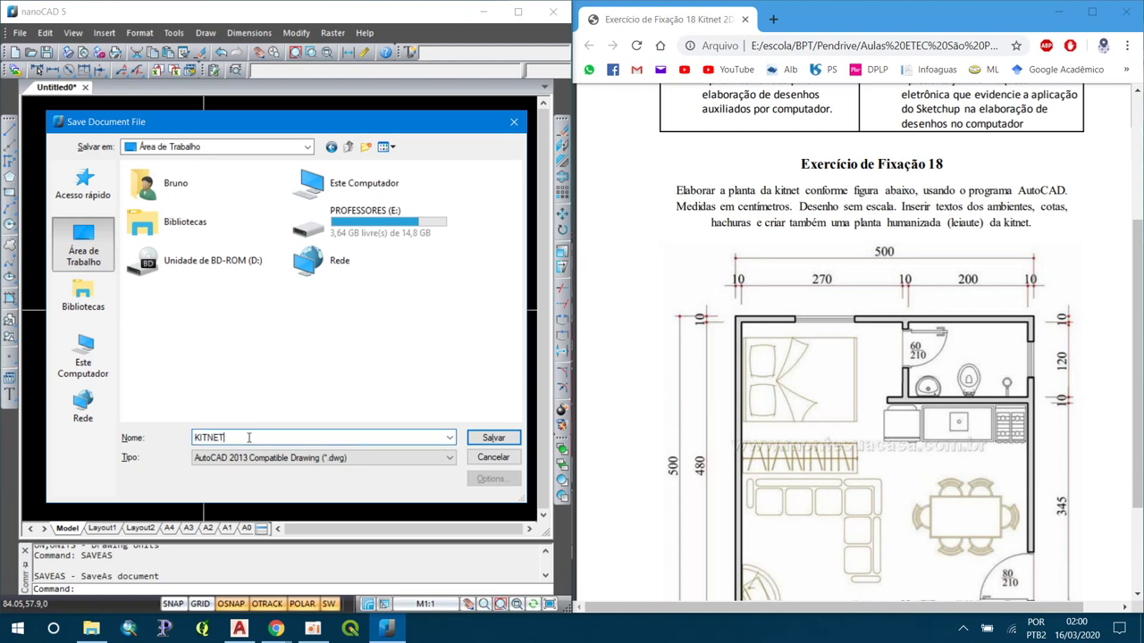
key("Return")
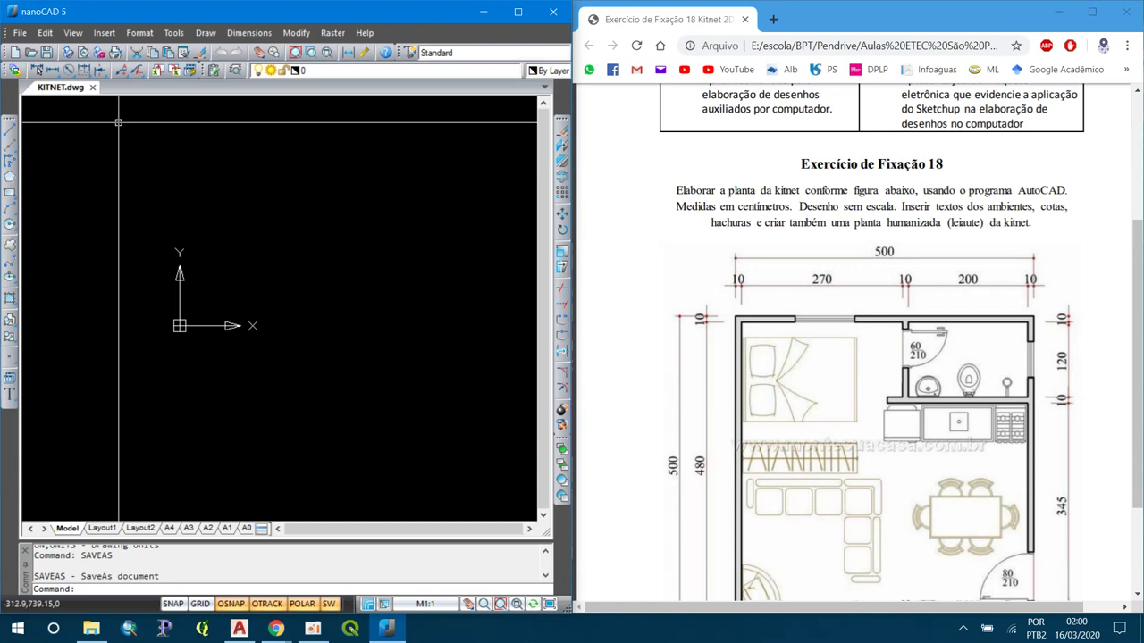
scroll(287, 237, "down", 2)
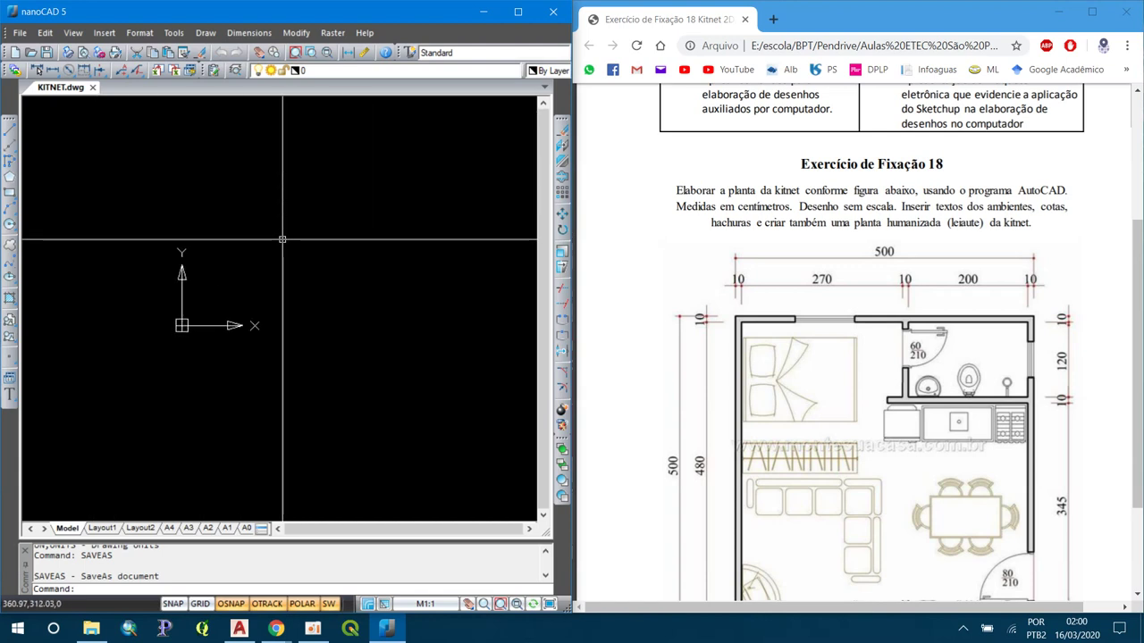
- Undo a misdrawn polyline and snap the nanoCAD window to the left half of the screen
type("pl")
key("Return")
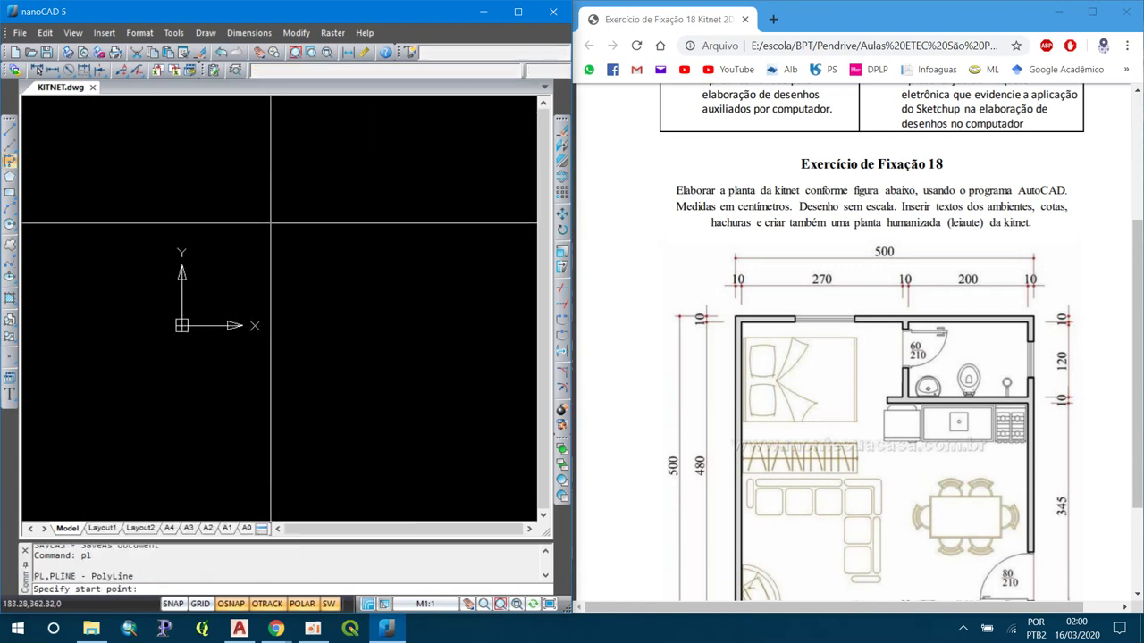
left_click(85, 241)
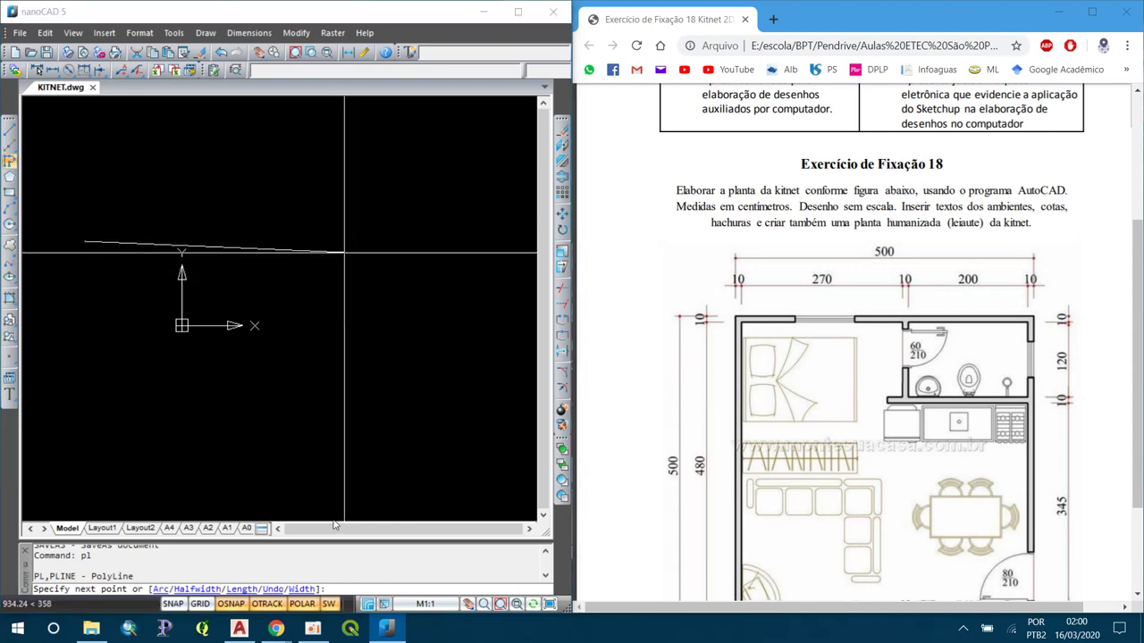
key("super+p")
key("Escape")
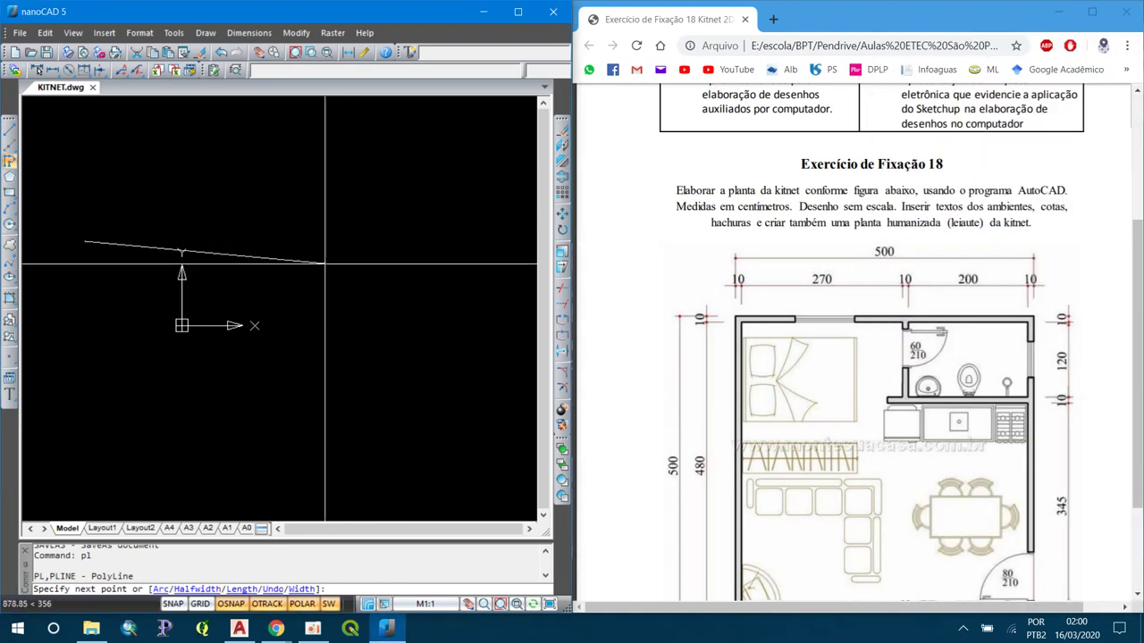
left_click(519, 12)
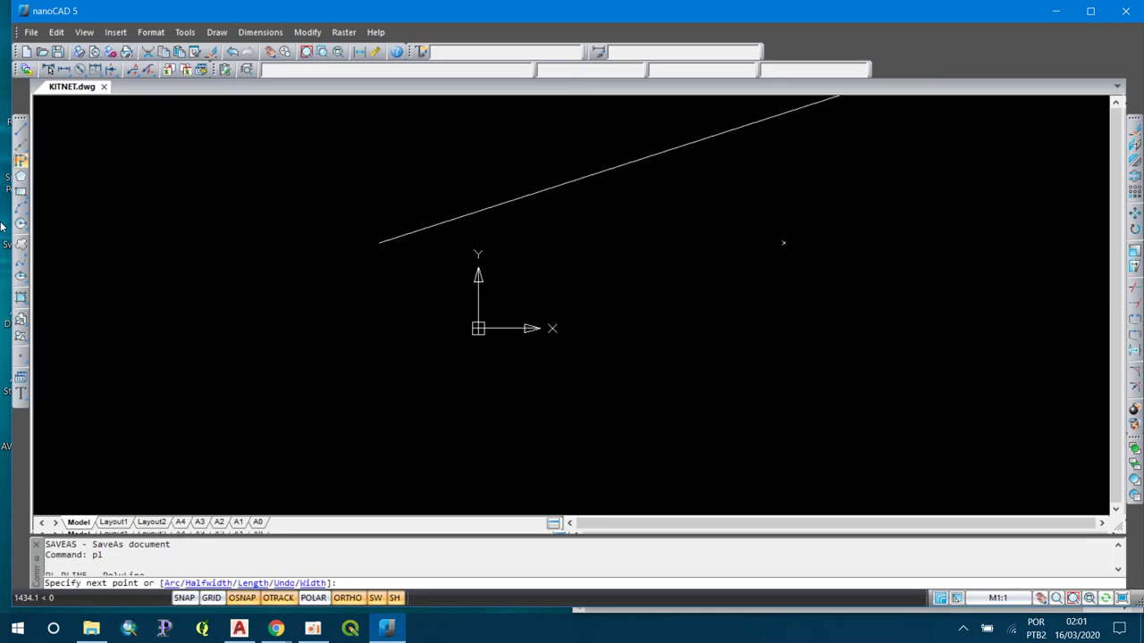
key("super+Down")
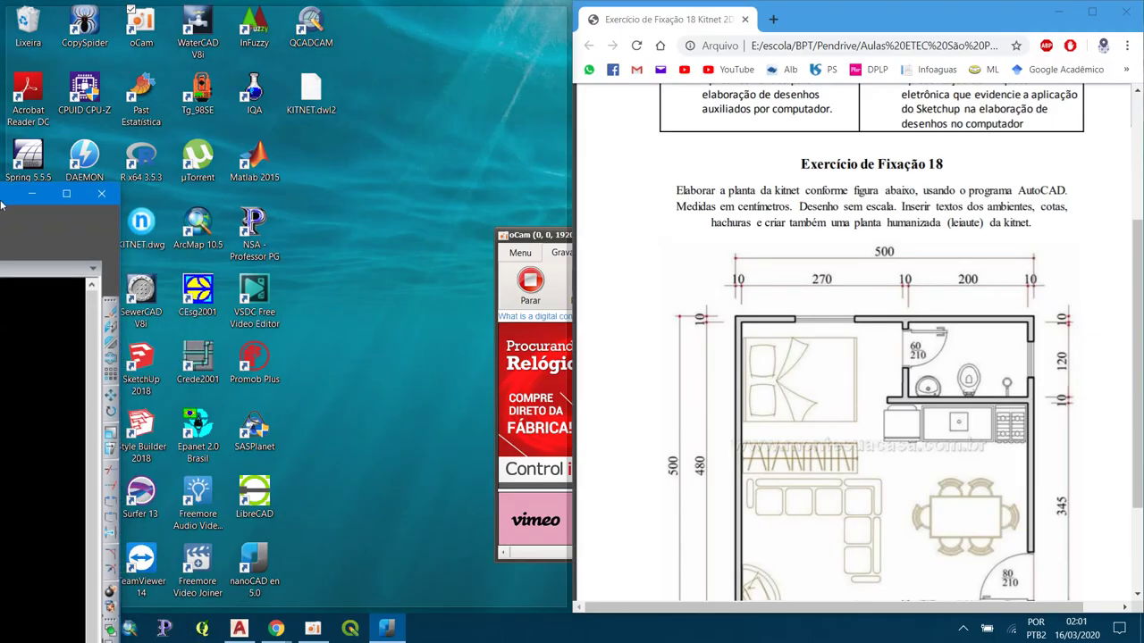
key("super+Left")
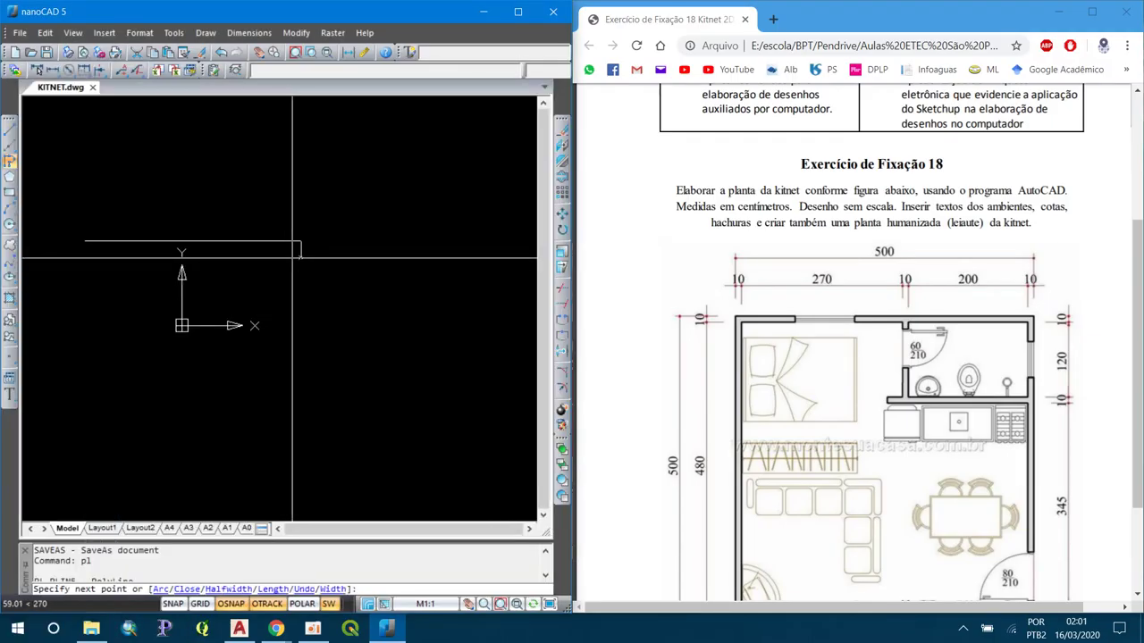
key("ctrl+z")
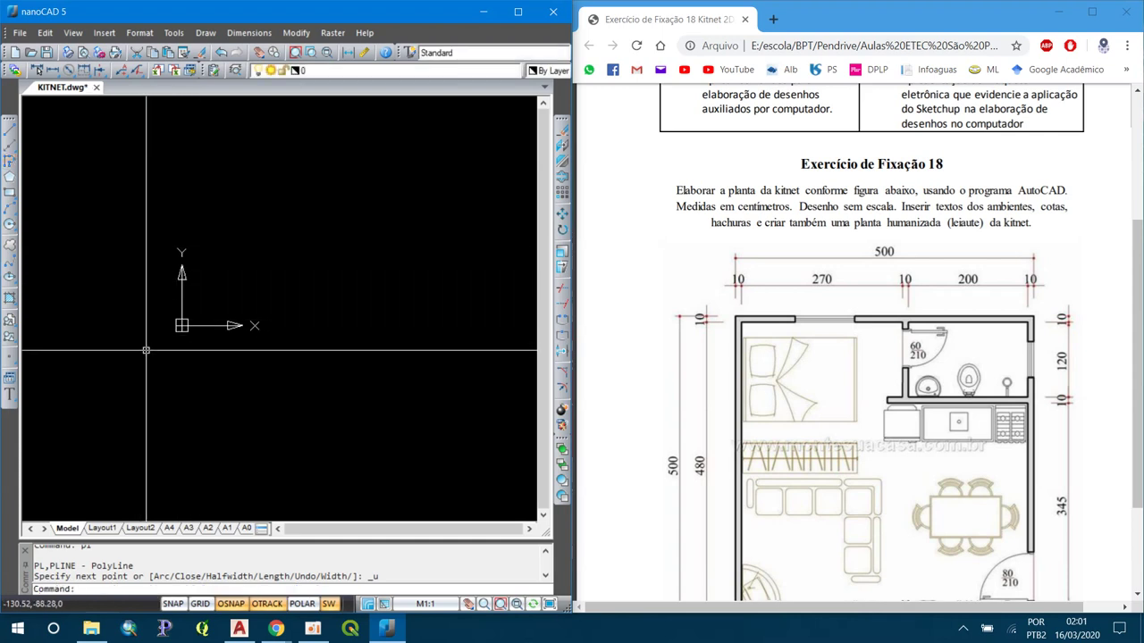
- Draw a closed 500 × 500 square polyline as the outer wall outline with Ortho on
type("pl")
key("Return")
left_click(105, 240)
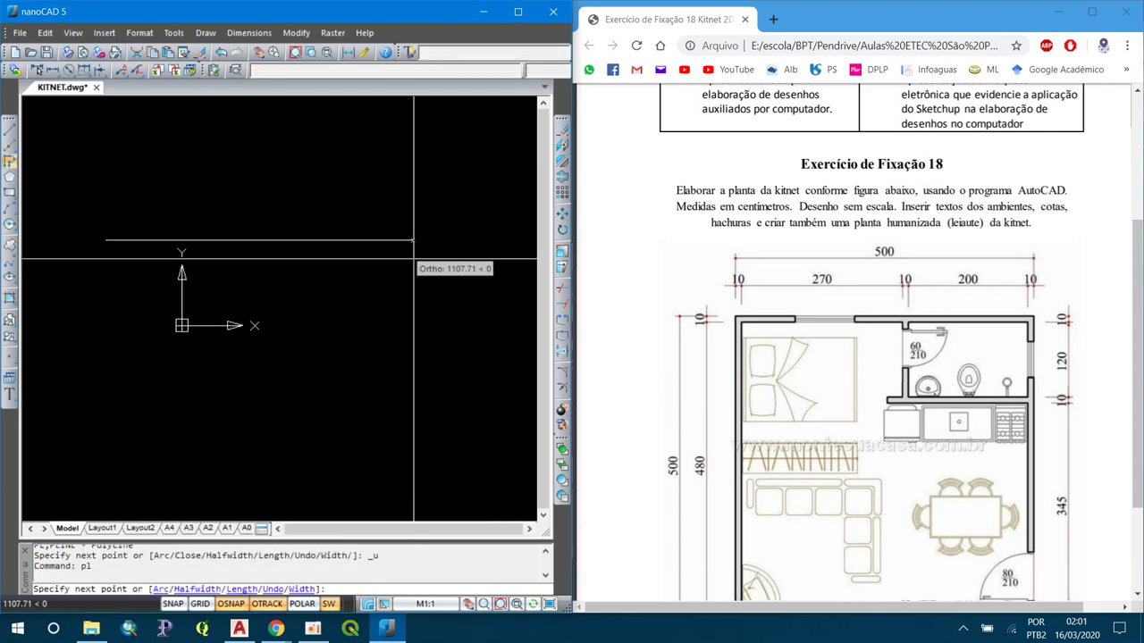
key("Return")
scroll(279, 325, "down", 5)
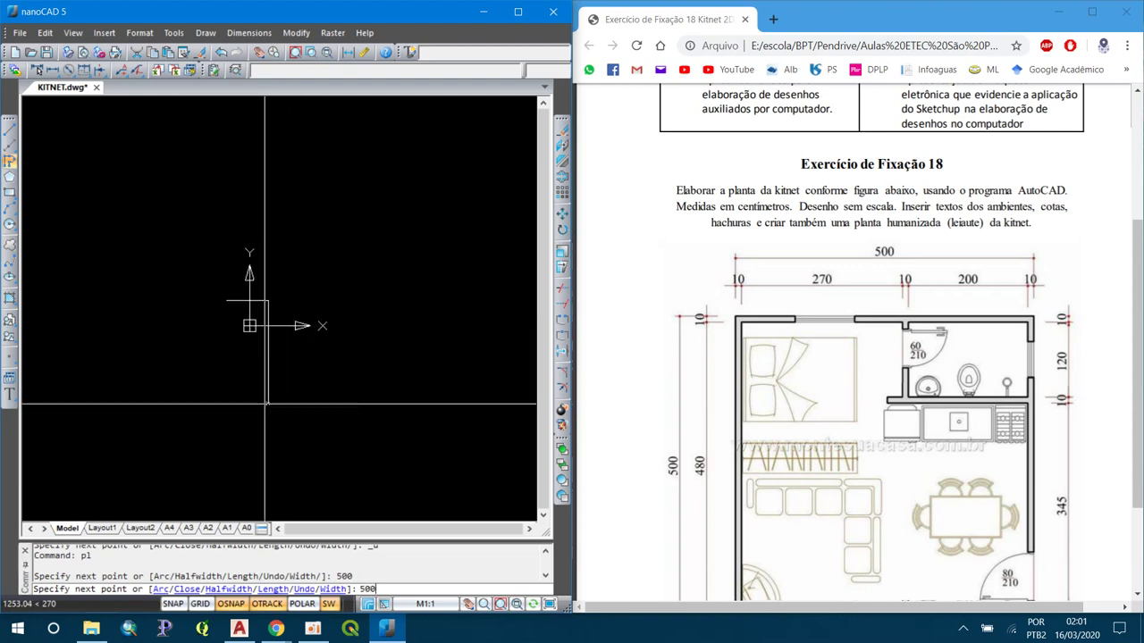
key("Return")
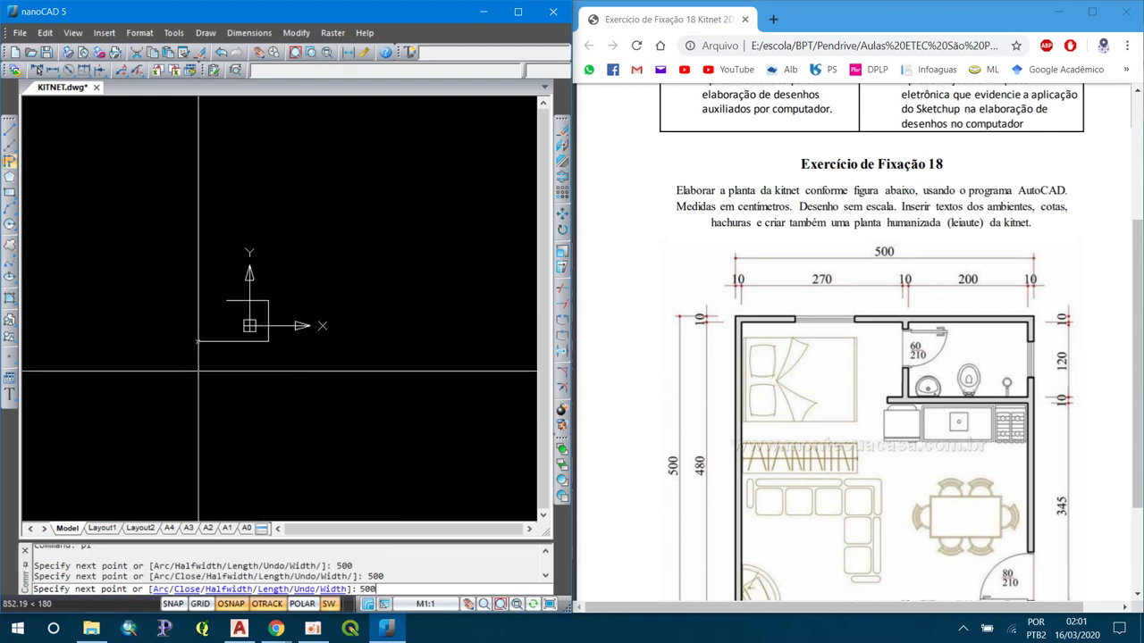
scroll(273, 265, "up", 2)
scroll(225, 234, "up", 3)
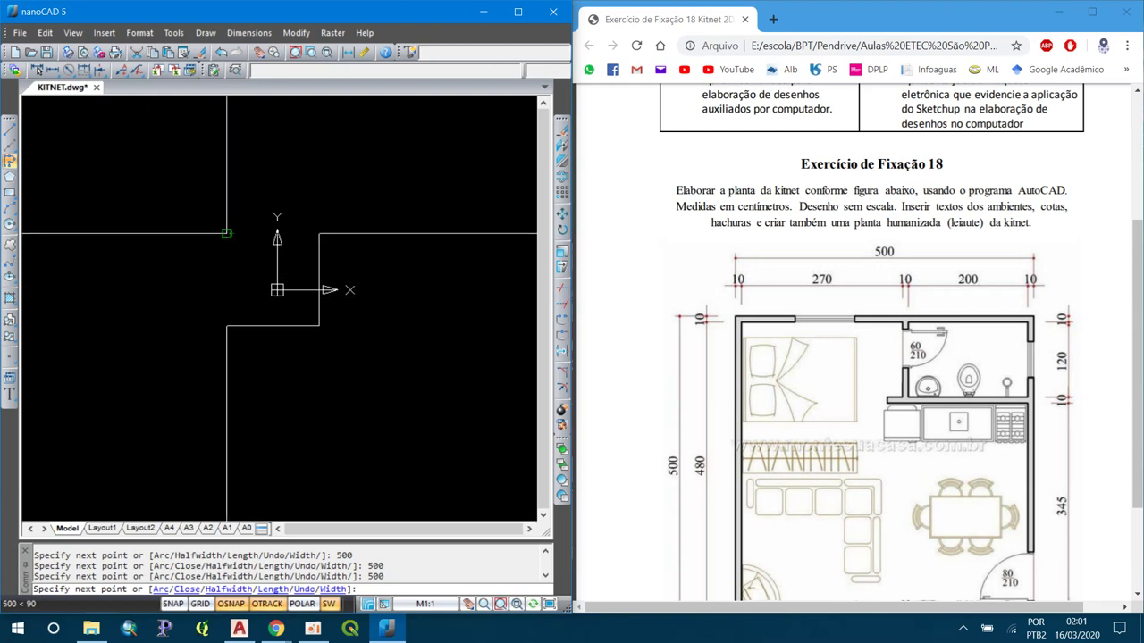
scroll(225, 235, "up", 2)
scroll(207, 234, "up", 1)
scroll(208, 234, "down", 2)
left_click(208, 234)
key("Return")
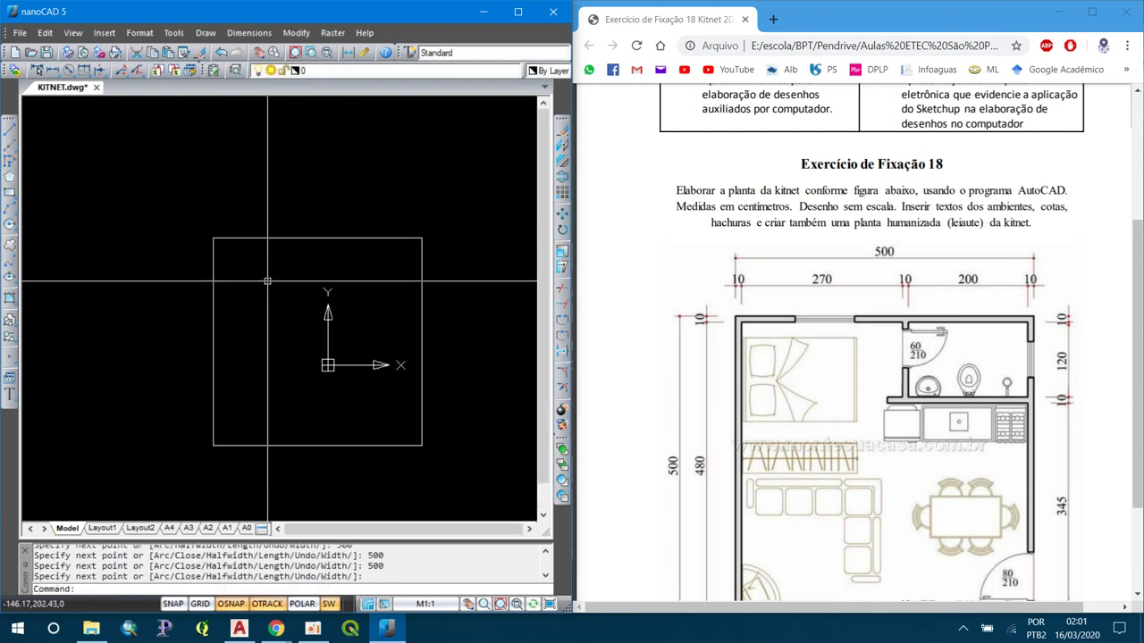
type("Specify o")
key("Return")
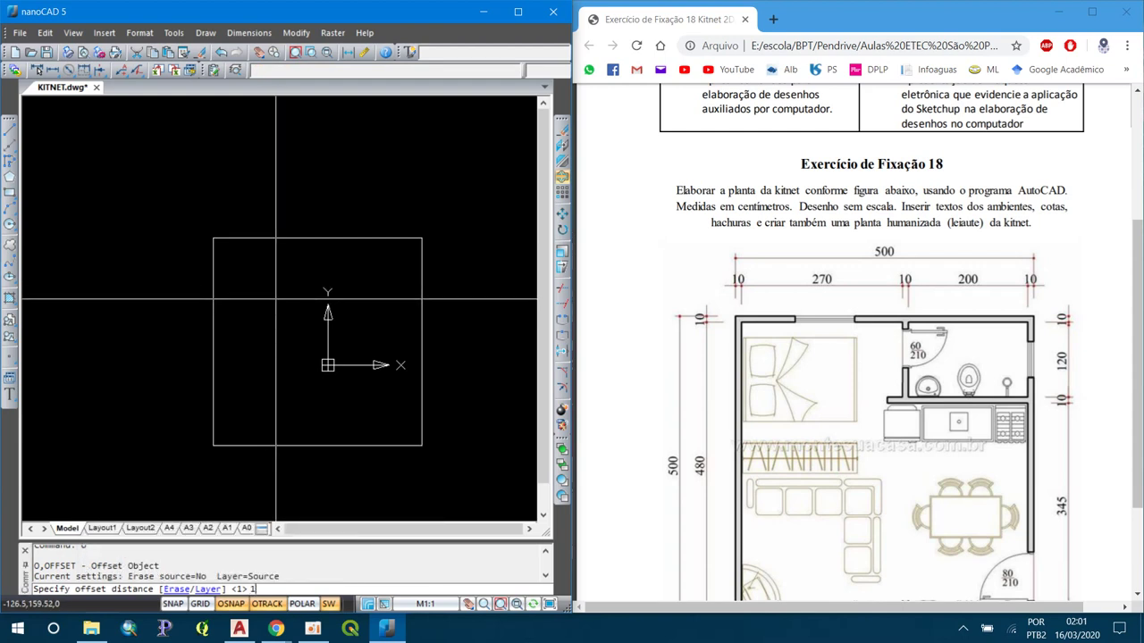
type("0")
- Offset the square 10 units inward and explode the inner outline into separate lines
key("Return")
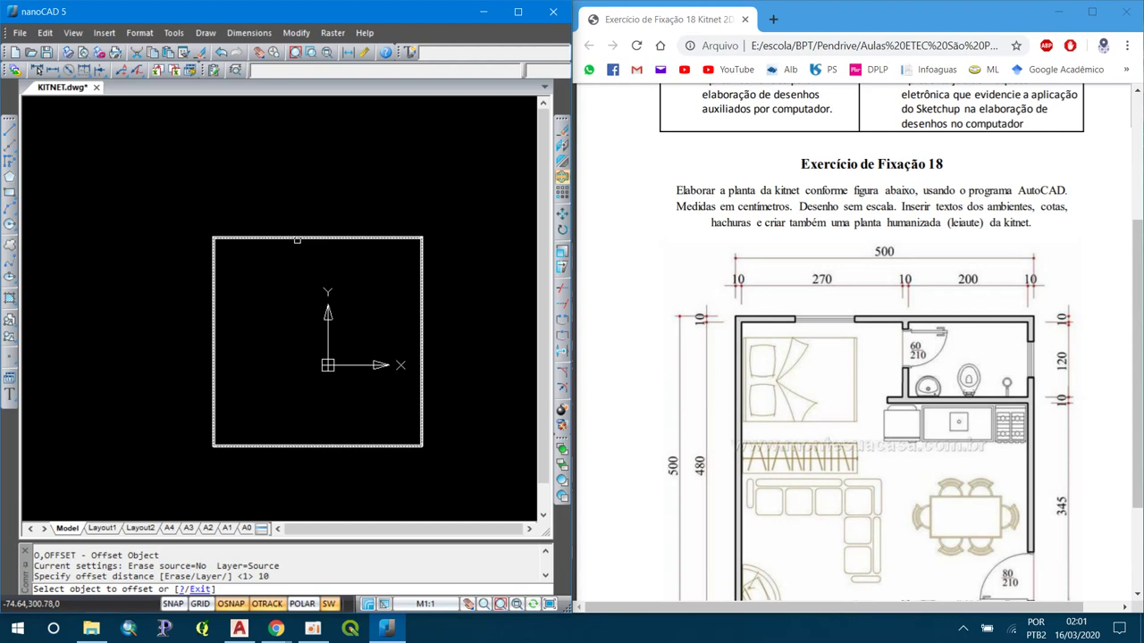
left_click(300, 238)
left_click(302, 268)
scroll(302, 267, "up", 3)
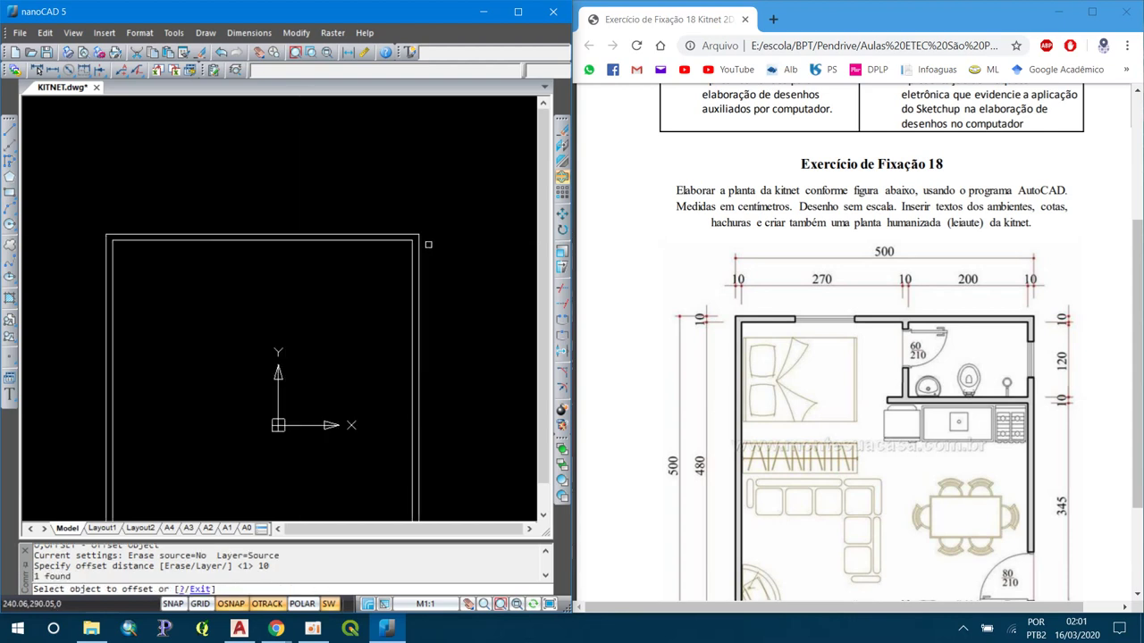
key("Return")
scroll(405, 268, "up", 3)
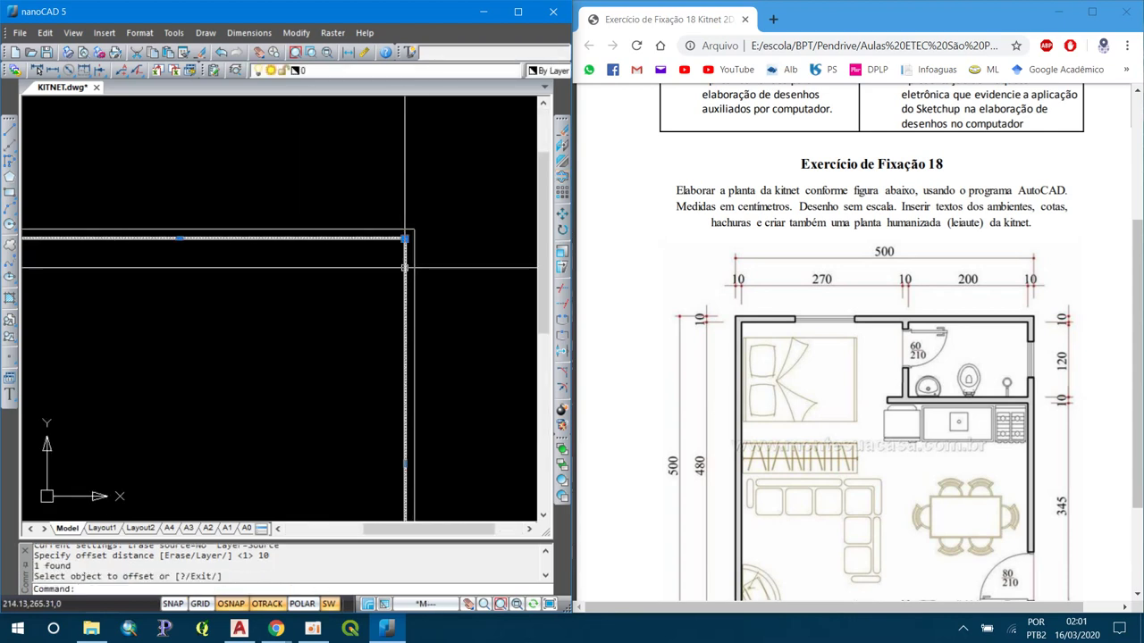
type("x")
key("Return")
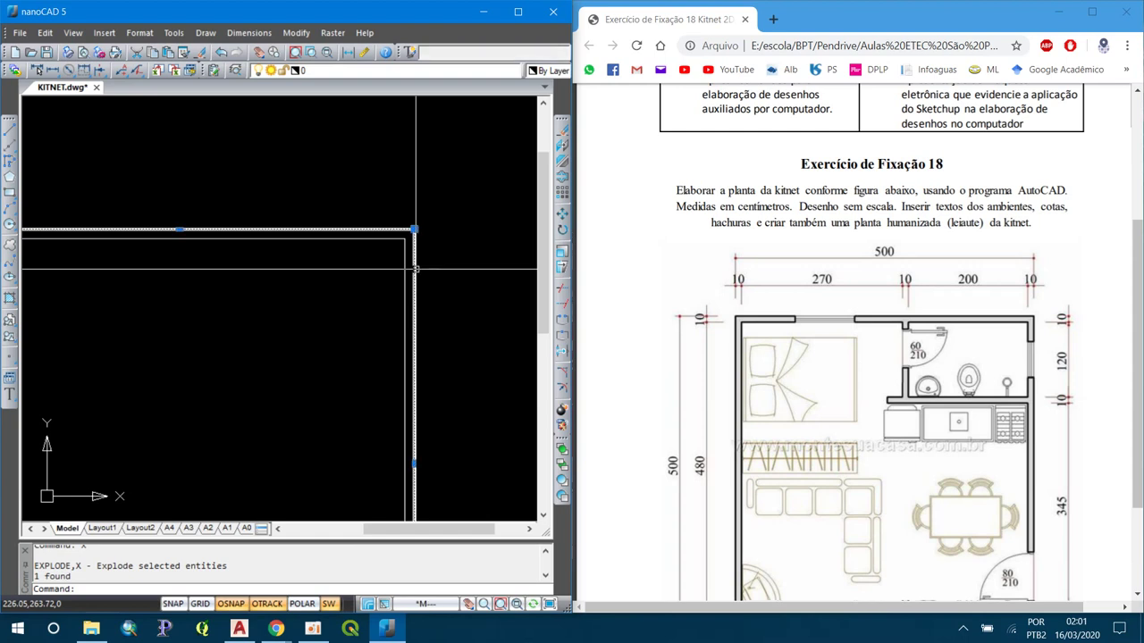
scroll(416, 267, "down", 3)
scroll(416, 267, "down", 2)
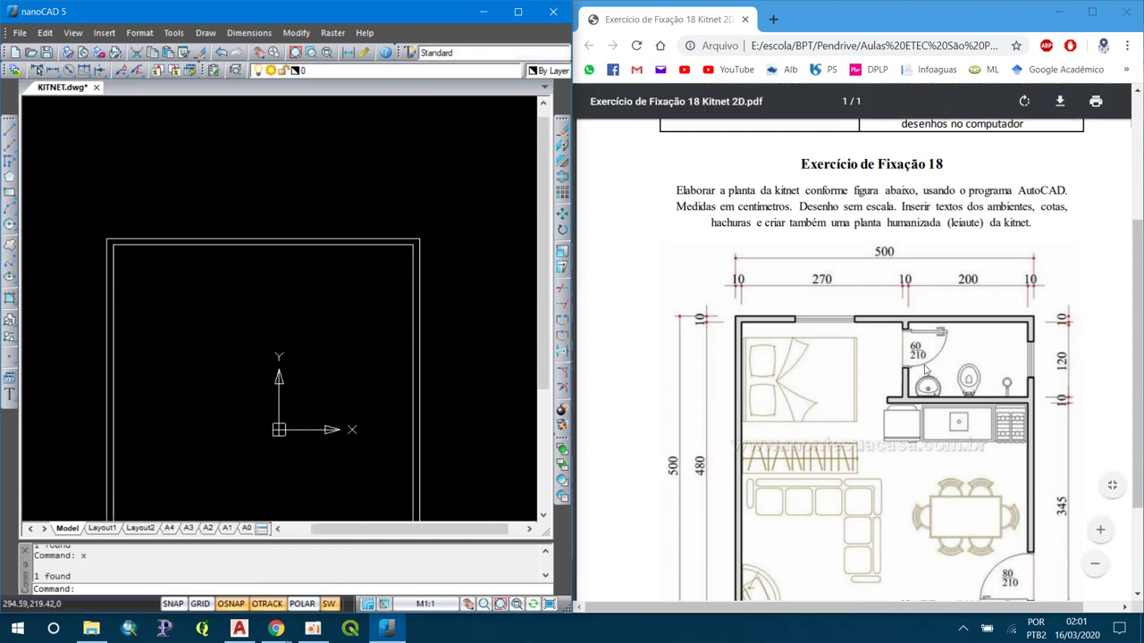
scroll(364, 302, "up", 2)
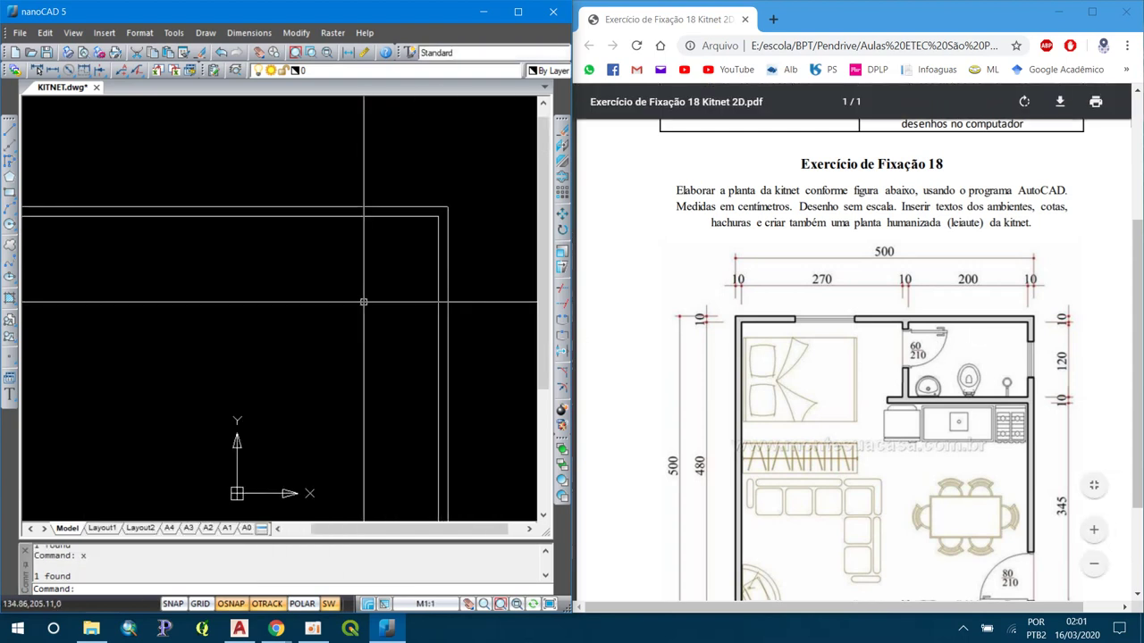
- Offset the right inner wall line 200 units inward as a partition line
type("o")
key("Return")
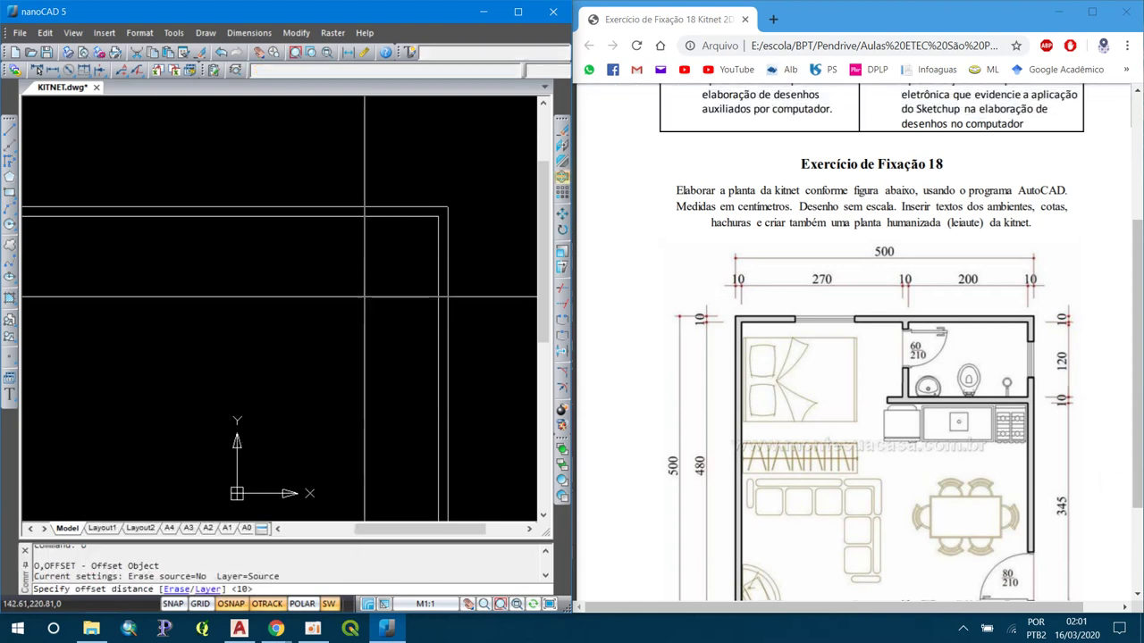
type(" 200")
key("Return")
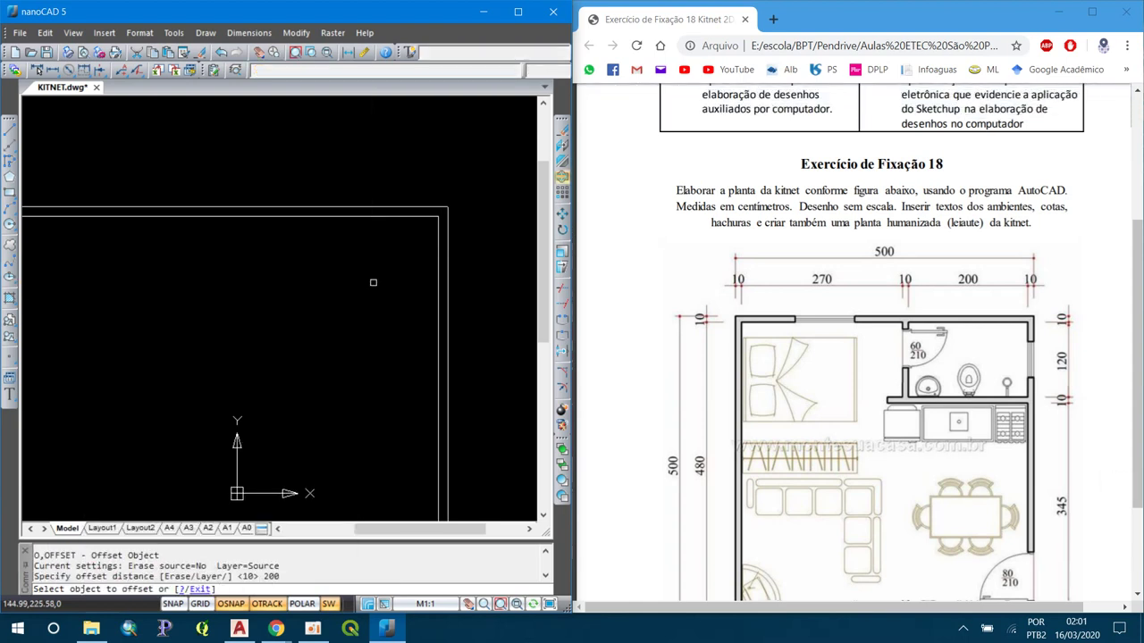
left_click(441, 339)
scroll(375, 331, "down", 2)
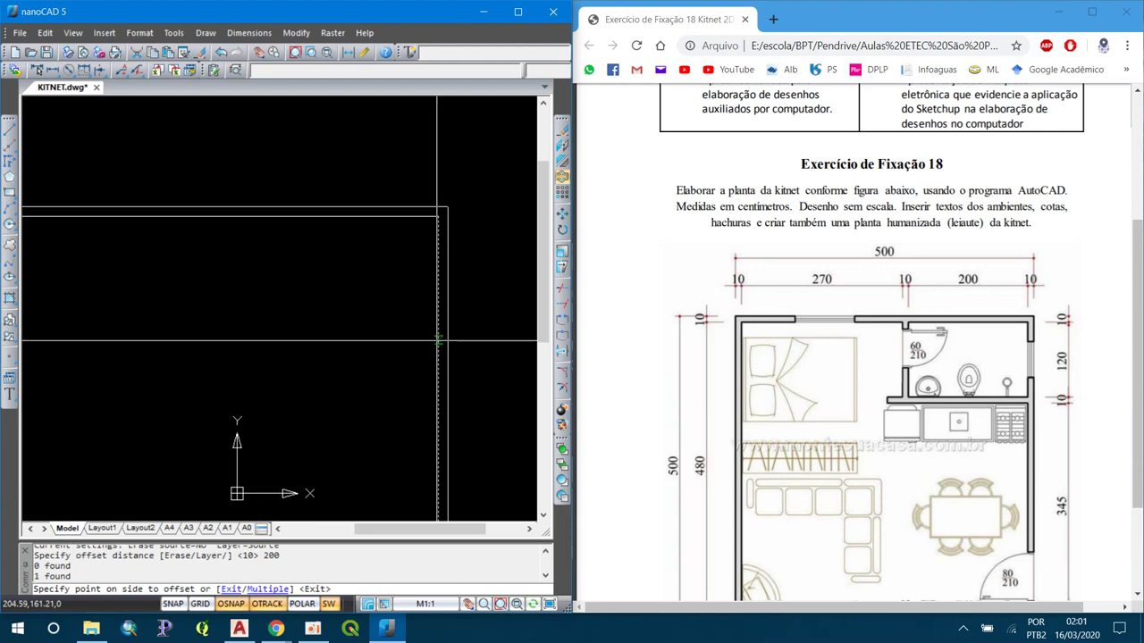
scroll(372, 330, "down", 1)
left_click(365, 288)
key("Escape")
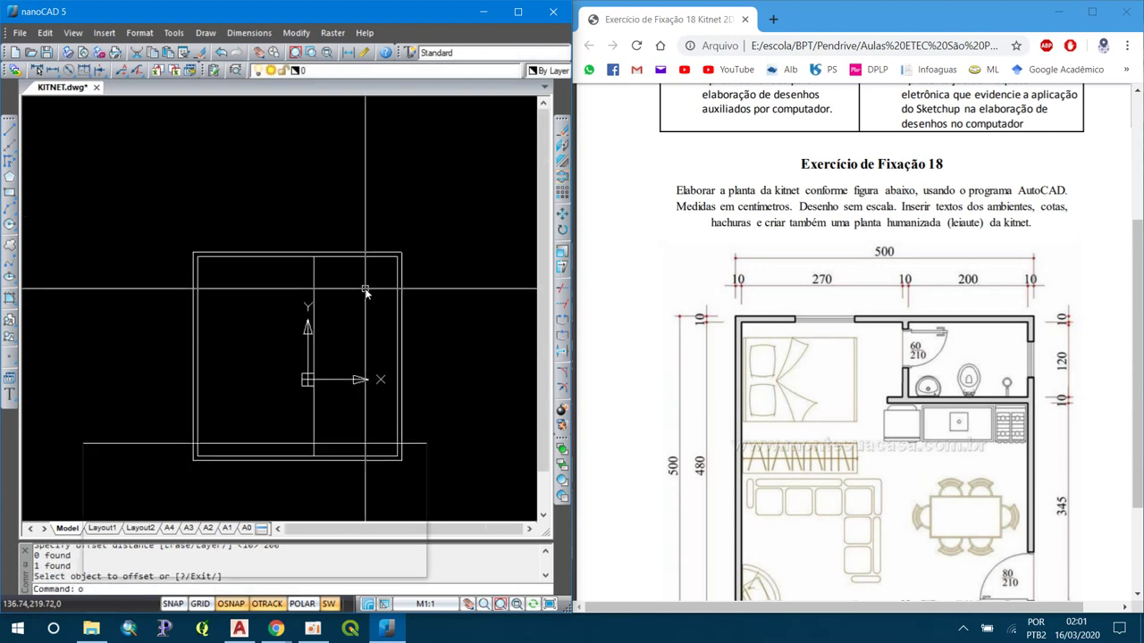
type("o")
key("Return")
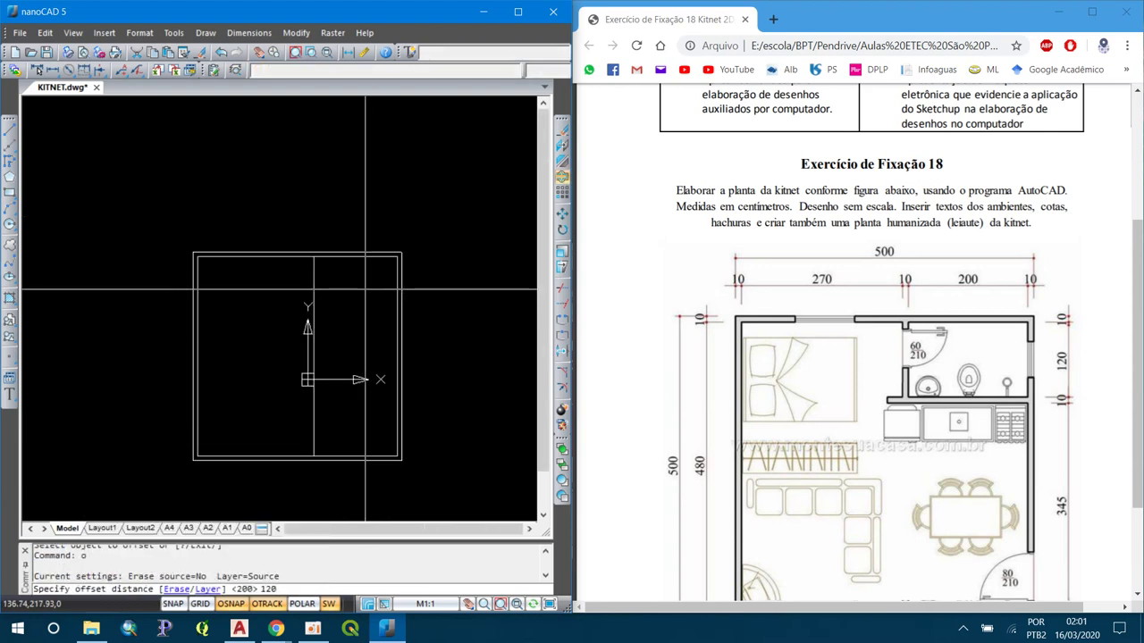
- Offset the top inner wall line 120 units down for the bathroom wall
key("Return")
left_click(376, 254)
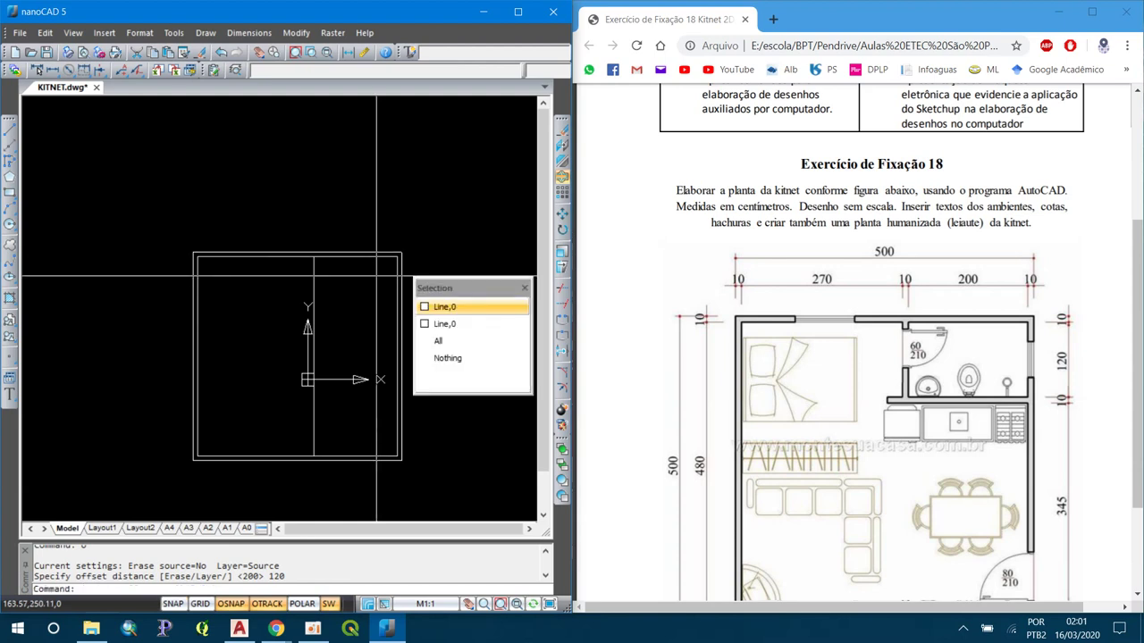
scroll(377, 261, "up", 2)
scroll(380, 268, "up", 2)
key("Escape")
key("Return")
key("Return")
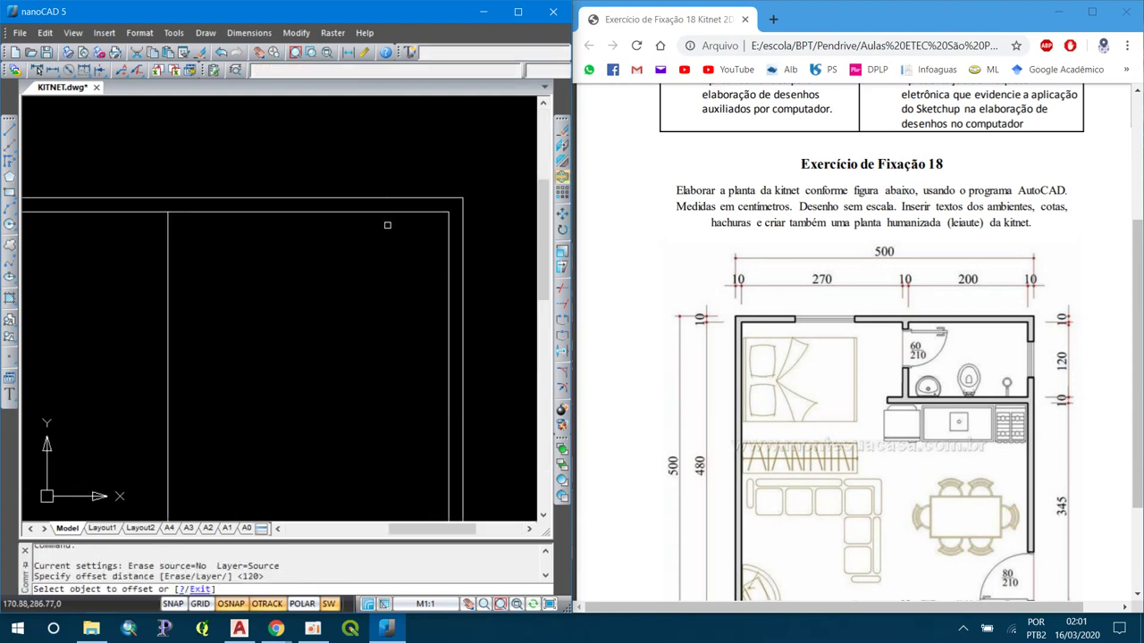
left_click(389, 205)
scroll(378, 289, "down", 2)
left_click(369, 289)
key("Return")
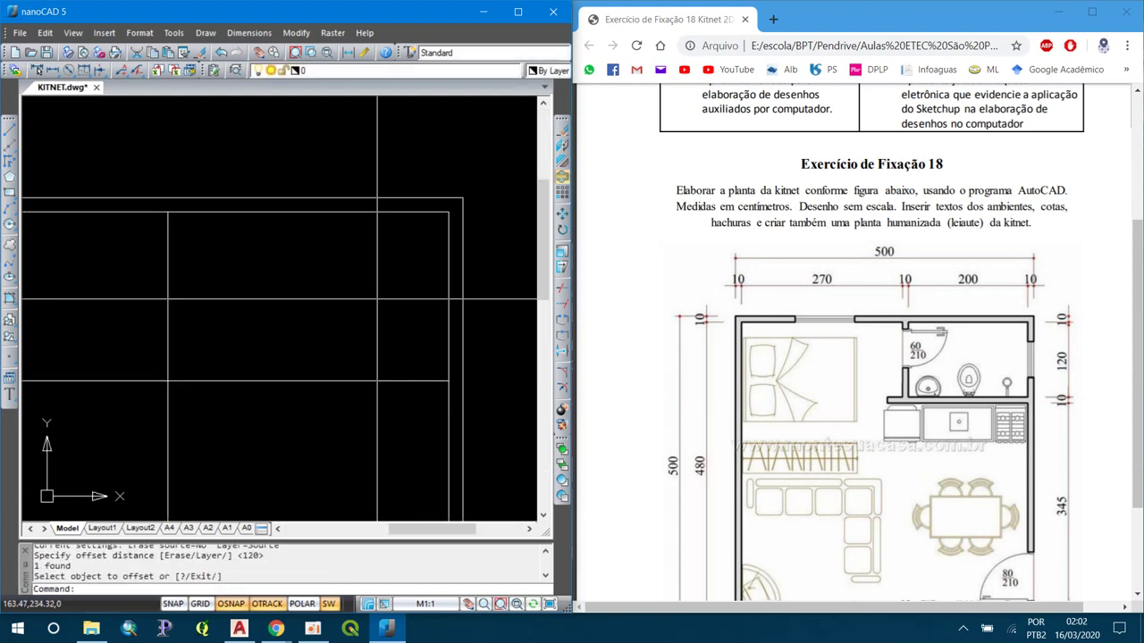
scroll(368, 289, "up", 3)
- Trim the new bathroom wall line against the partition
type("tr")
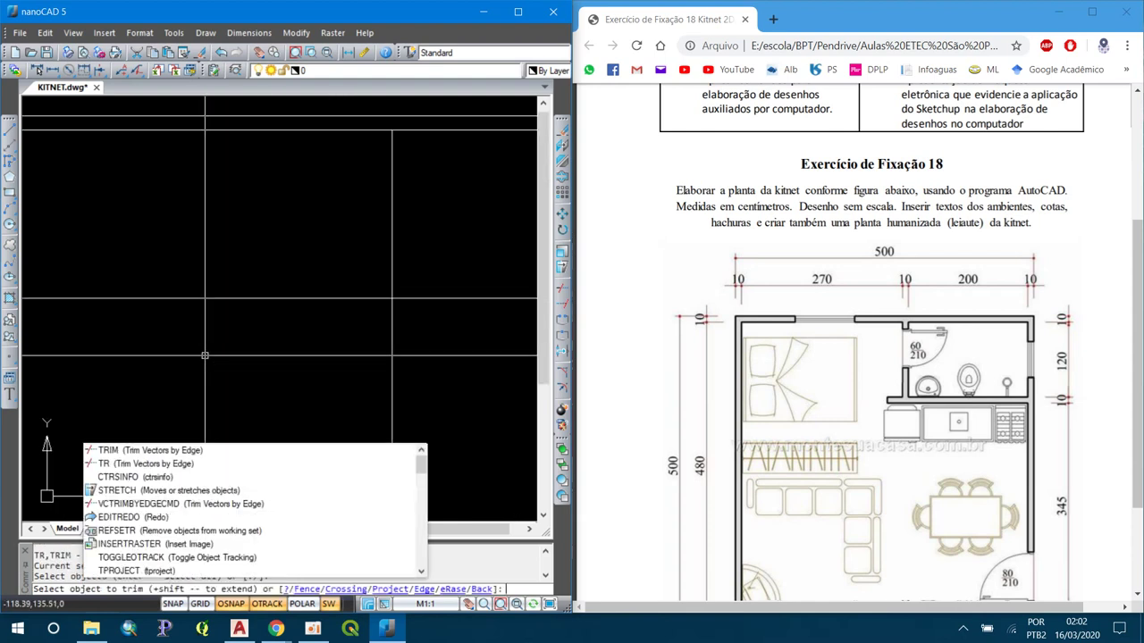
key("Return")
scroll(260, 334, "down", 2)
left_click(246, 317)
key("Return")
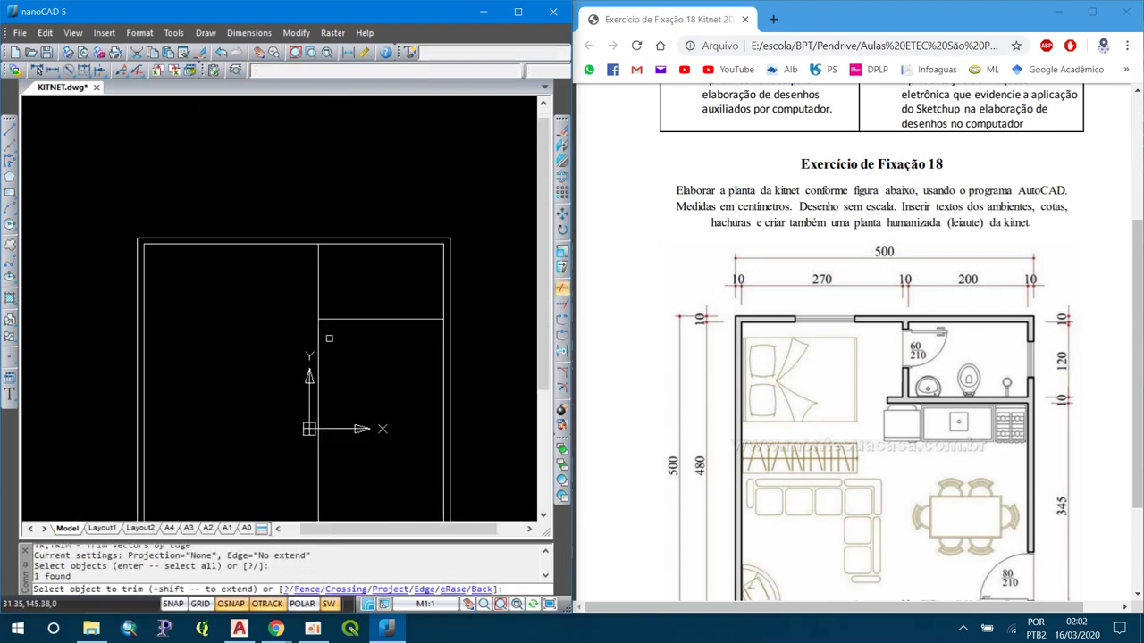
key("Escape")
scroll(304, 329, "up", 2)
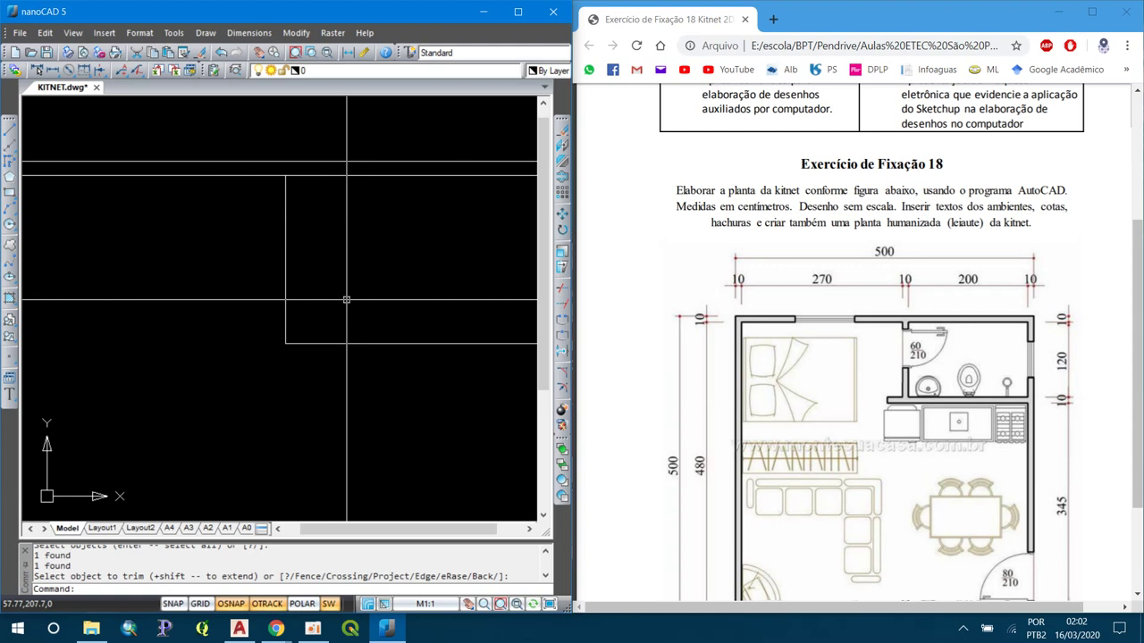
scroll(310, 320, "down", 2)
- Offset the partition and horizontal wall lines 10 units to give the bathroom walls thickness
type("o")
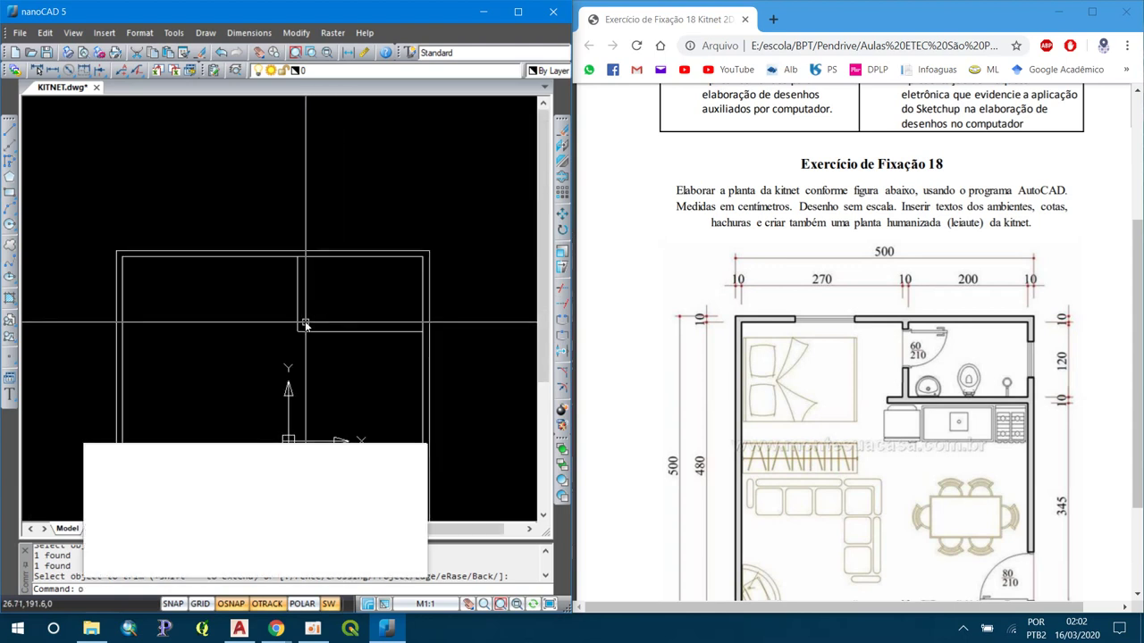
key("Return")
- Draw the short 30 and 10 wall line segments with LINE
key("Return")
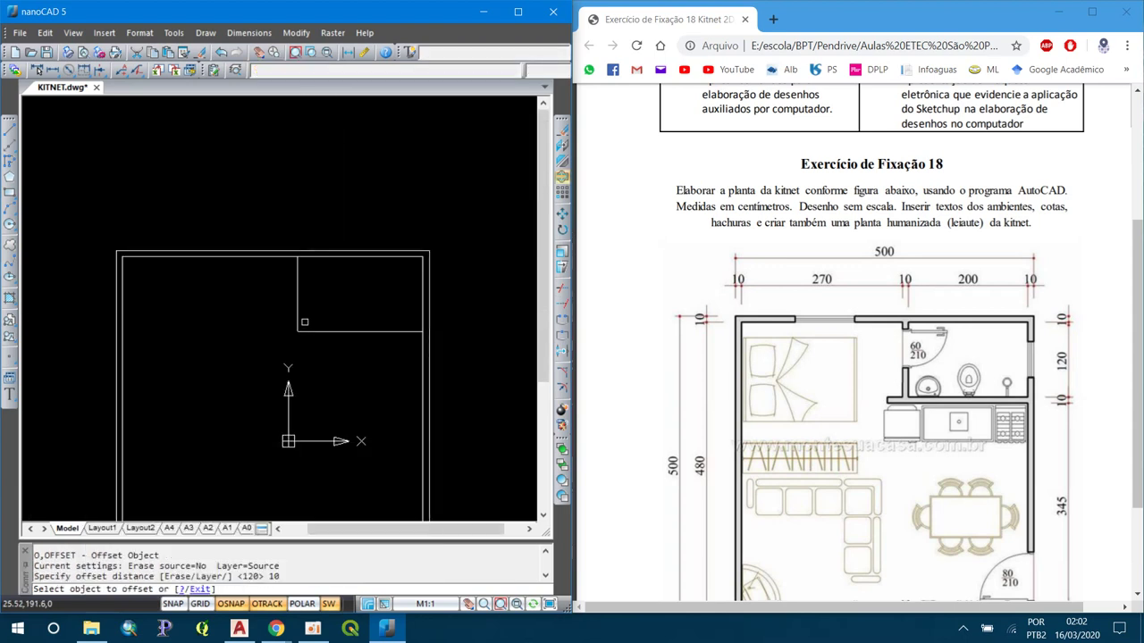
left_click(294, 312)
left_click(294, 312)
left_click(262, 316)
left_click(311, 331)
scroll(327, 358, "up", 4)
type("l")
key("Return")
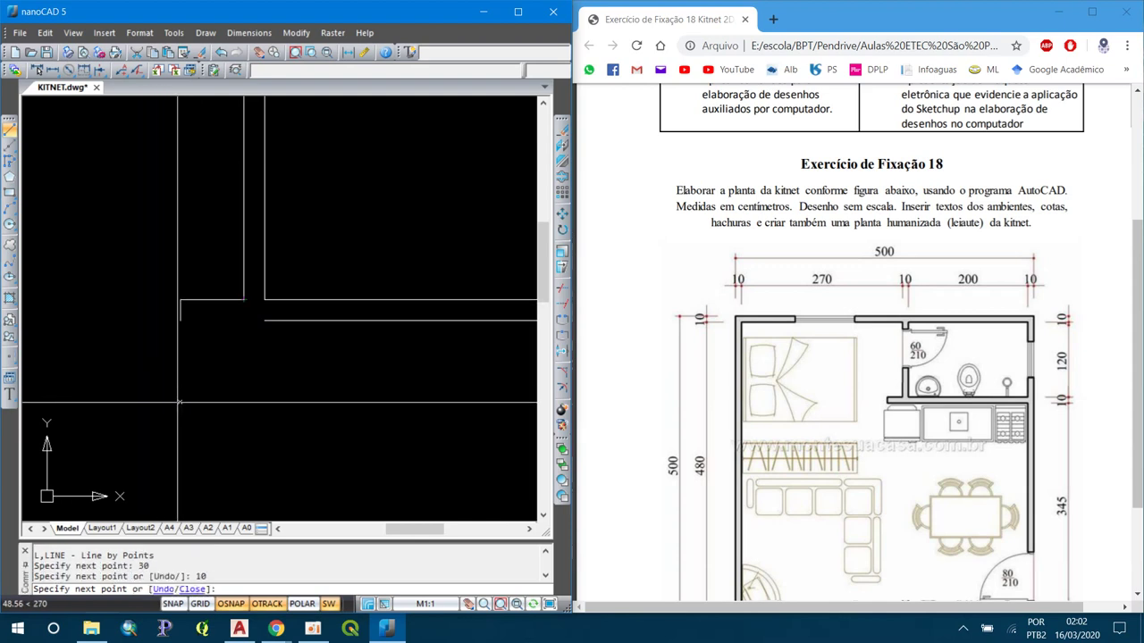
key("Return")
type("f")
key("Return")
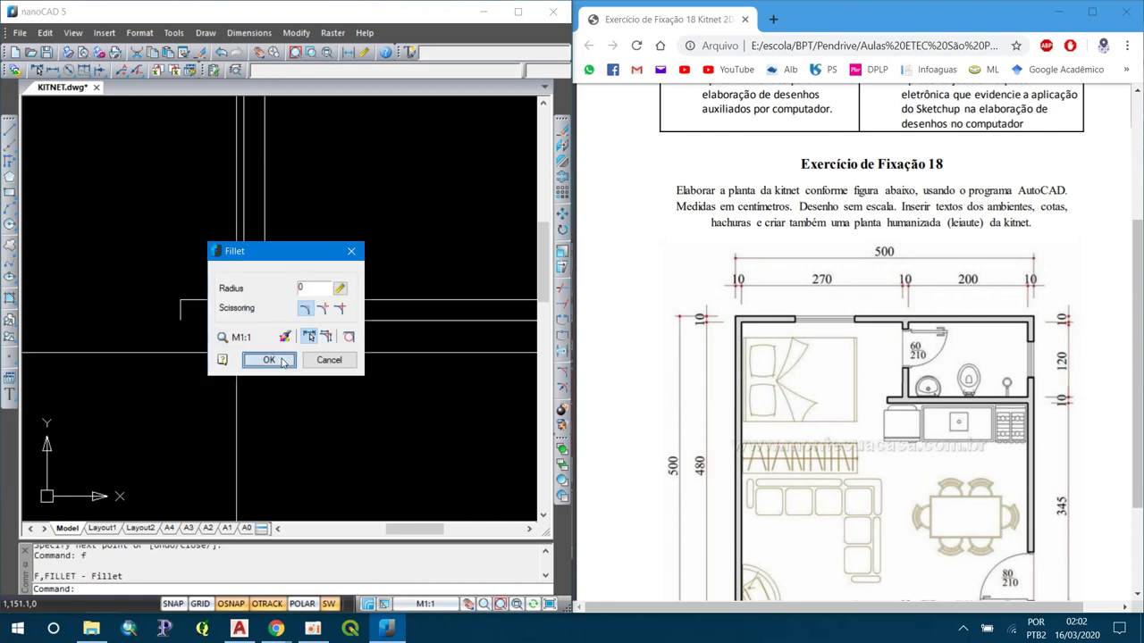
- Fillet the bathroom wall and partition corner at radius 0 for a sharp junction
left_click(269, 360)
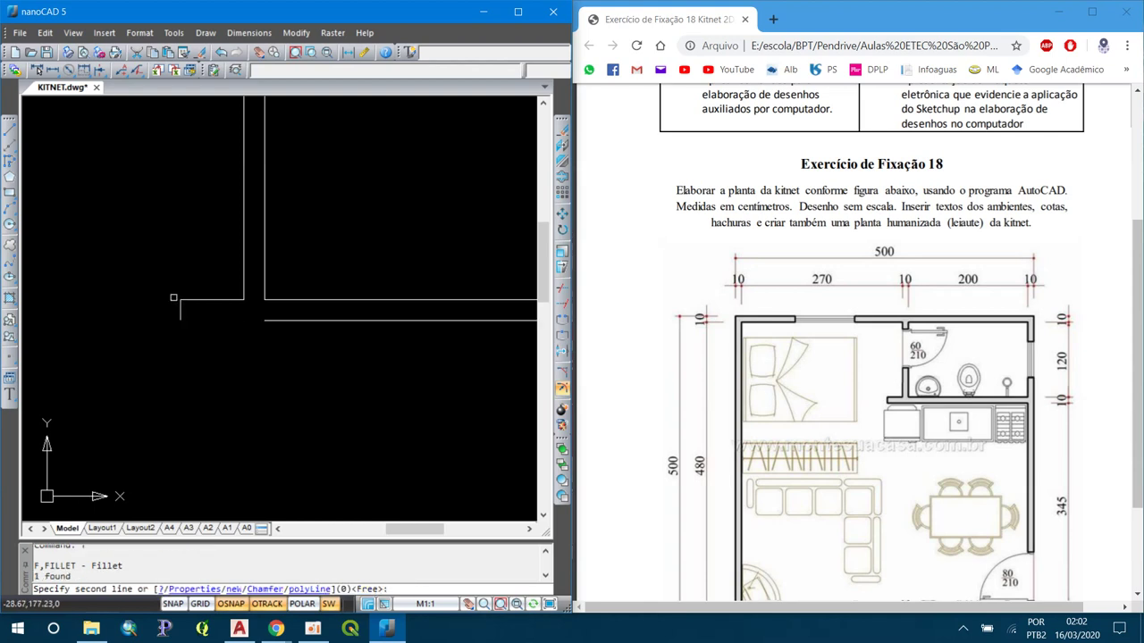
scroll(181, 310, "down", 3)
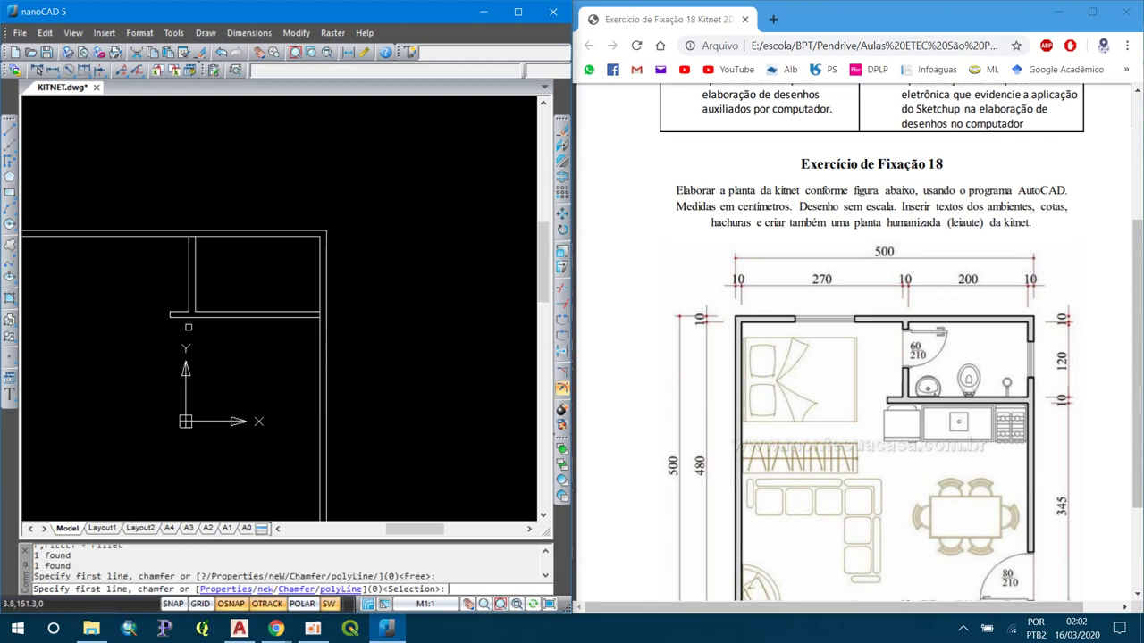
scroll(295, 257, "down", 2)
scroll(295, 256, "up", 2)
scroll(322, 257, "up", 2)
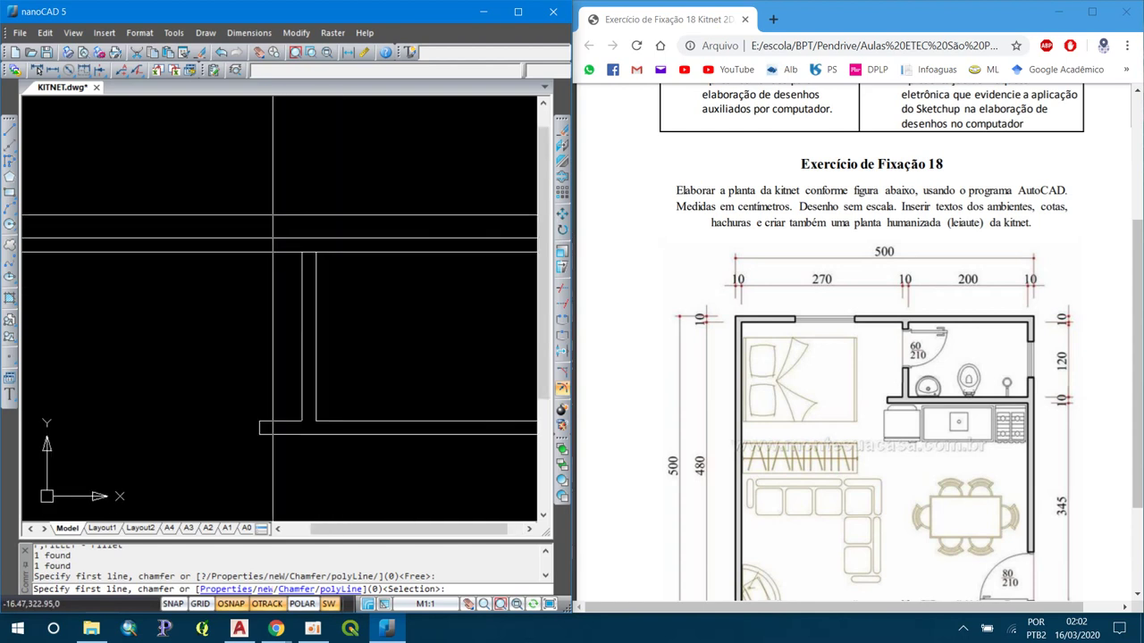
scroll(349, 256, "up", 2)
key("Escape")
- Trim the vertical wall line between the horizontal bathroom walls
type("t")
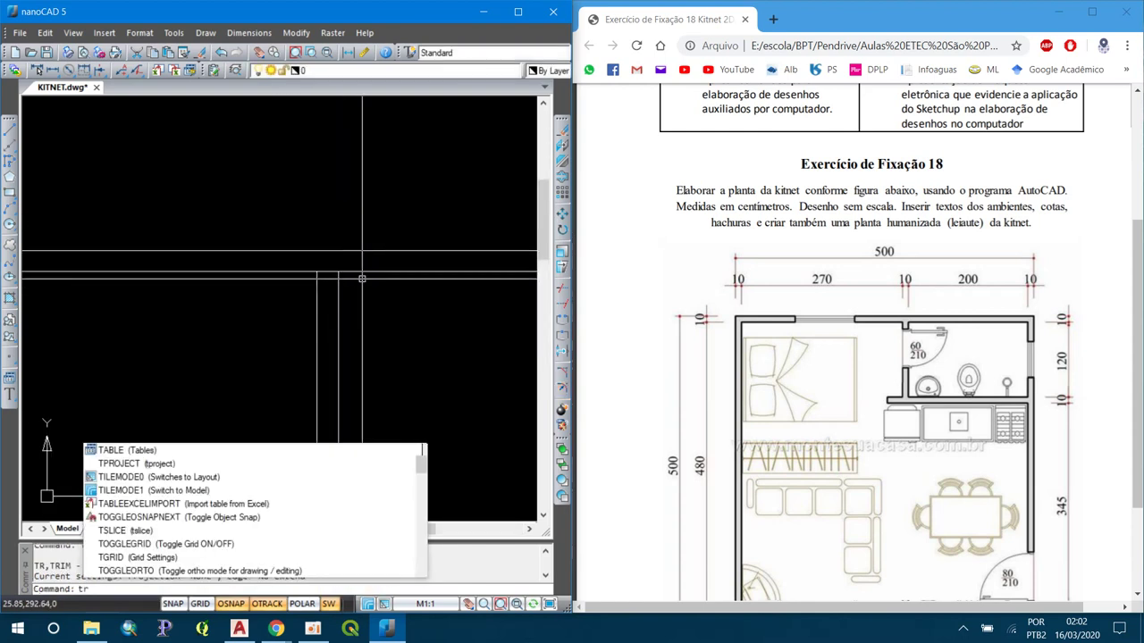
type("r")
key("Return")
left_click(330, 271)
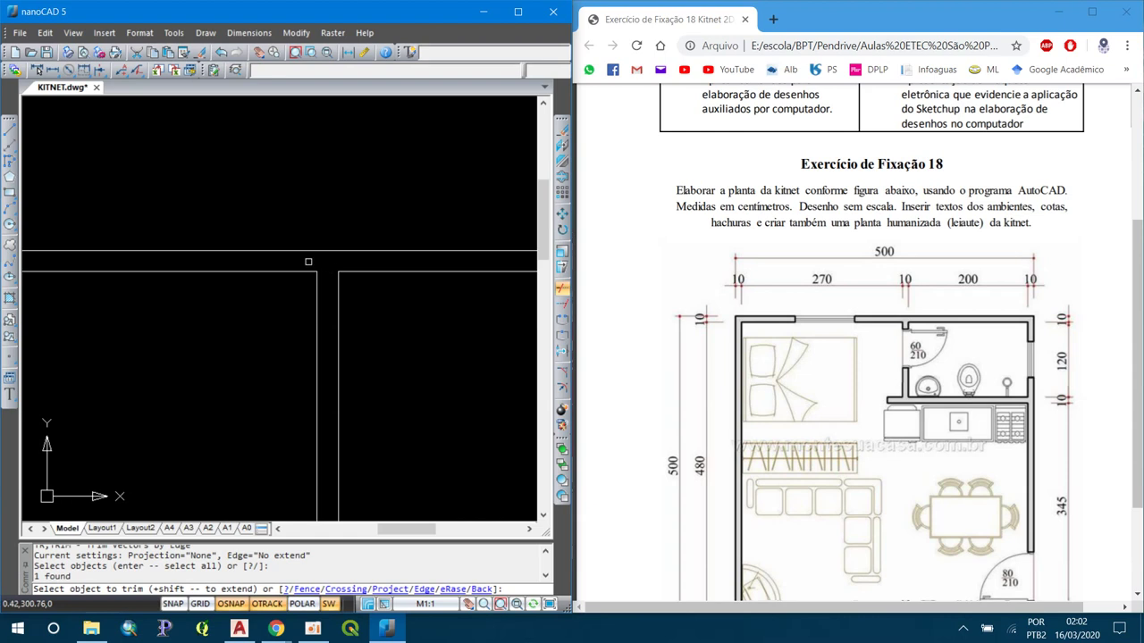
scroll(328, 270, "down", 3)
scroll(380, 298, "up", 4)
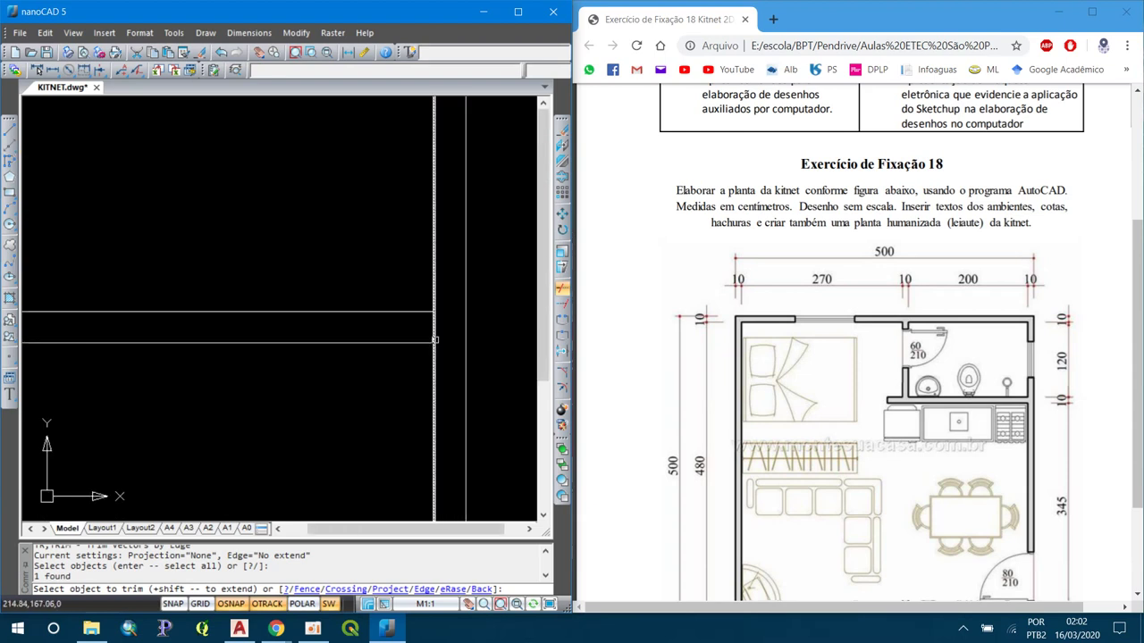
left_click(436, 328)
key("Return")
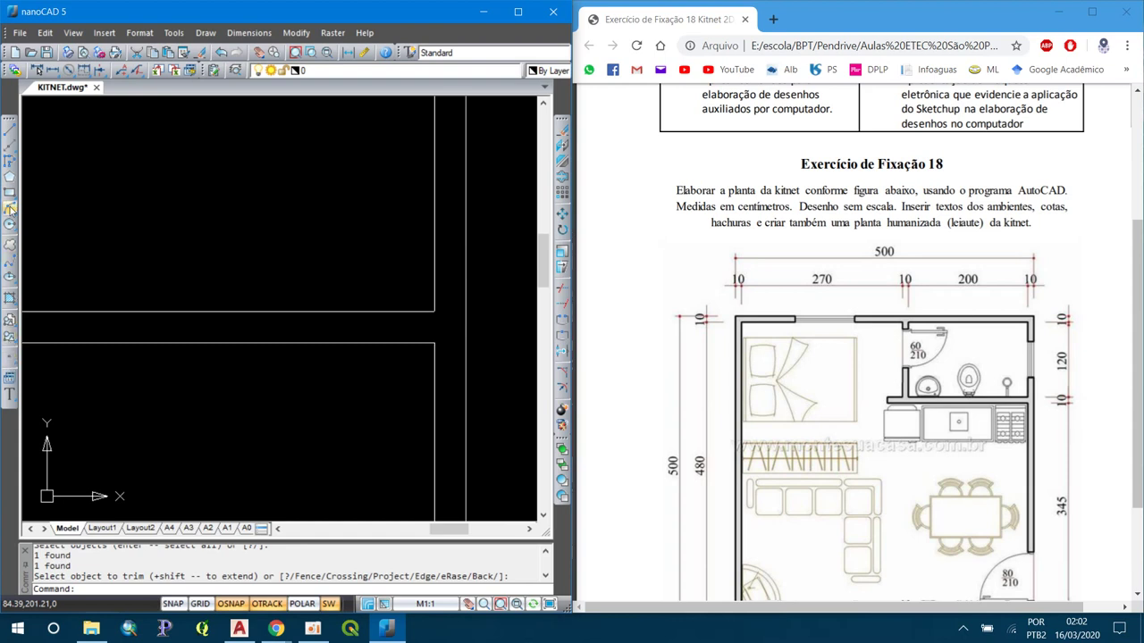
scroll(363, 288, "down", 2)
scroll(363, 288, "down", 4)
scroll(375, 339, "up", 1)
scroll(372, 411, "up", 1)
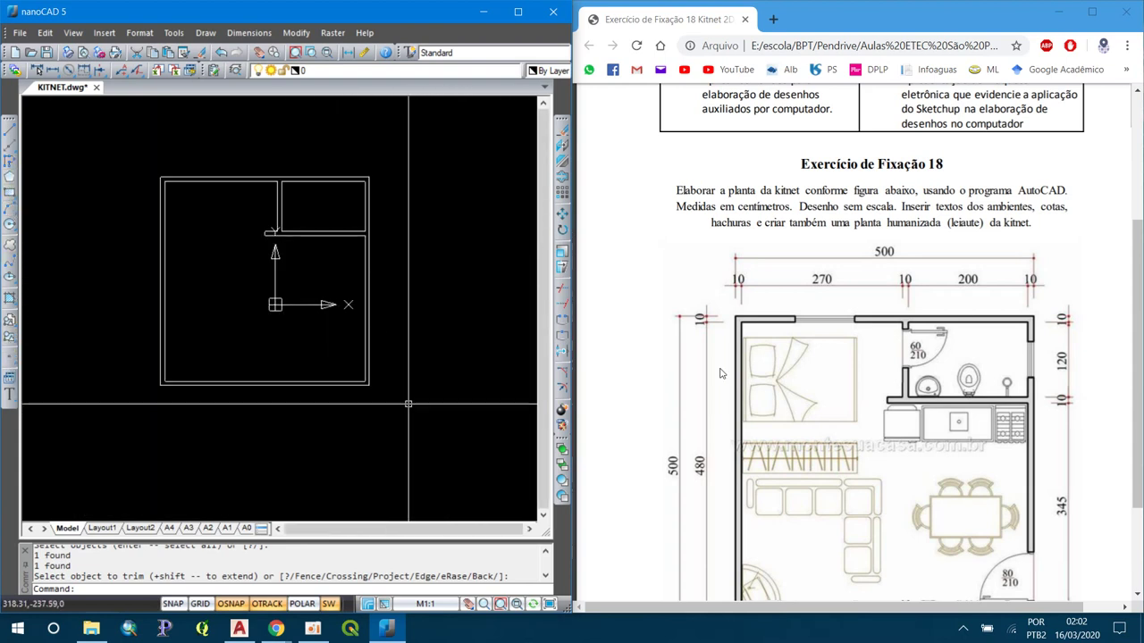
scroll(272, 223, "up", 2)
scroll(272, 197, "up", 2)
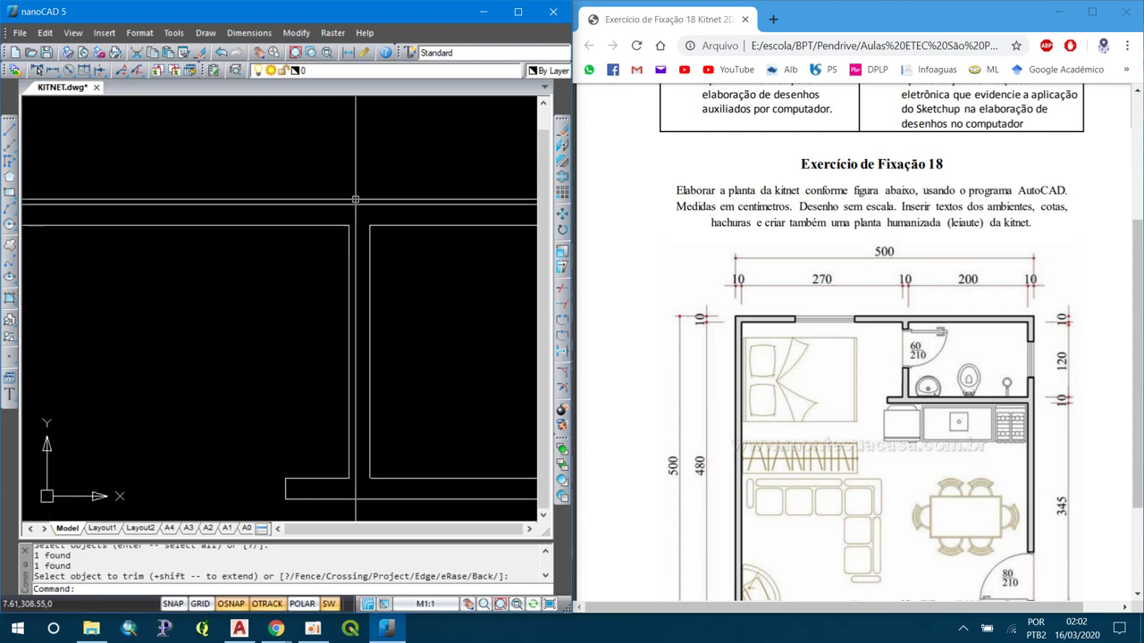
scroll(272, 169, "up", 1)
scroll(295, 206, "up", 1)
scroll(317, 234, "up", 1)
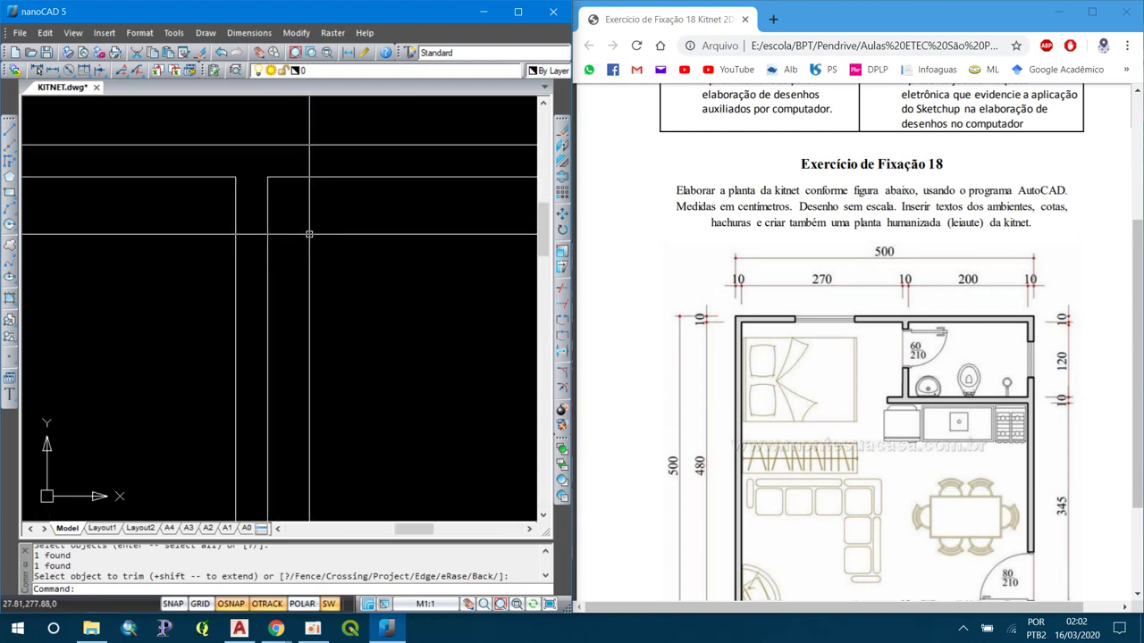
- Offset the horizontal wall line 10 units down
type("o")
key("Return")
type("10")
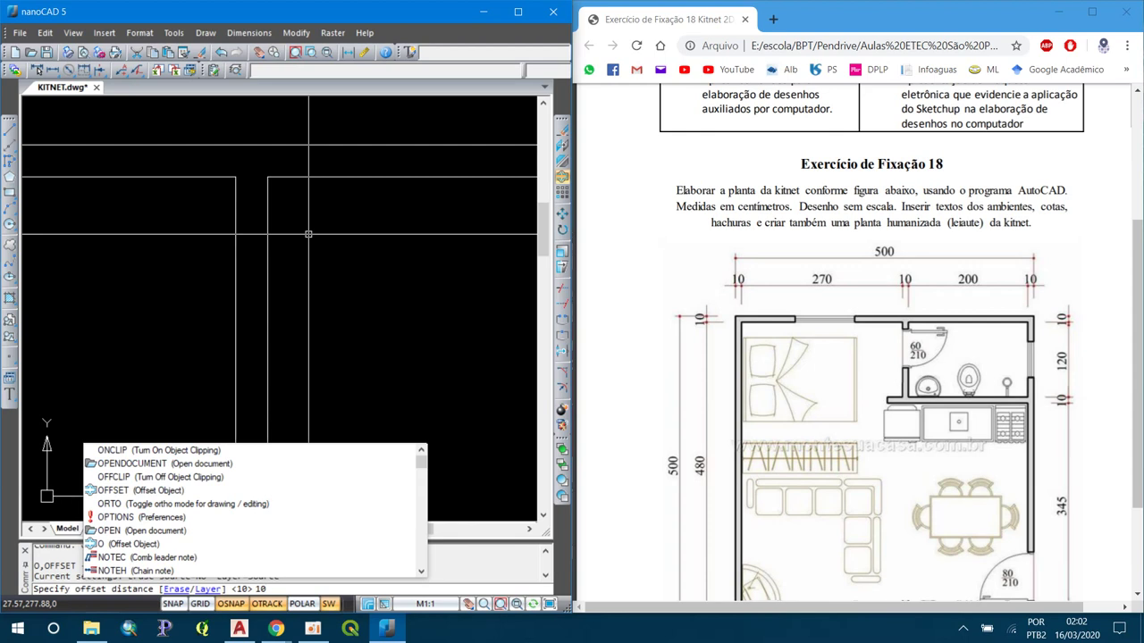
key("Return")
left_click(309, 184)
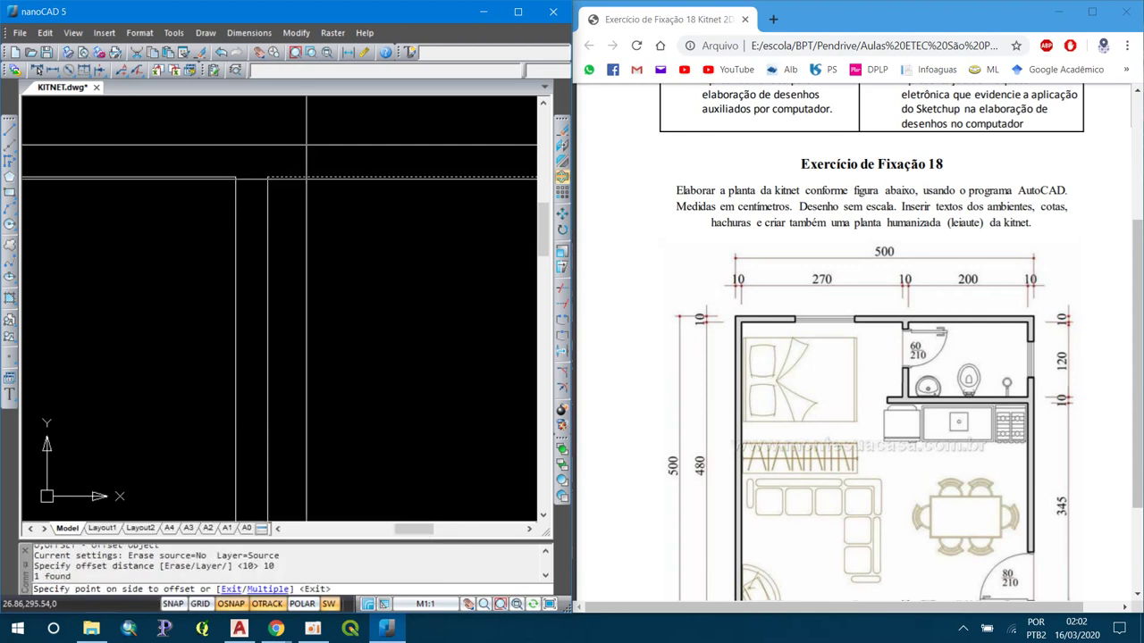
left_click(292, 208)
- Extend the new line left to the wall and trim its end past the wall
type("e")
key("Return")
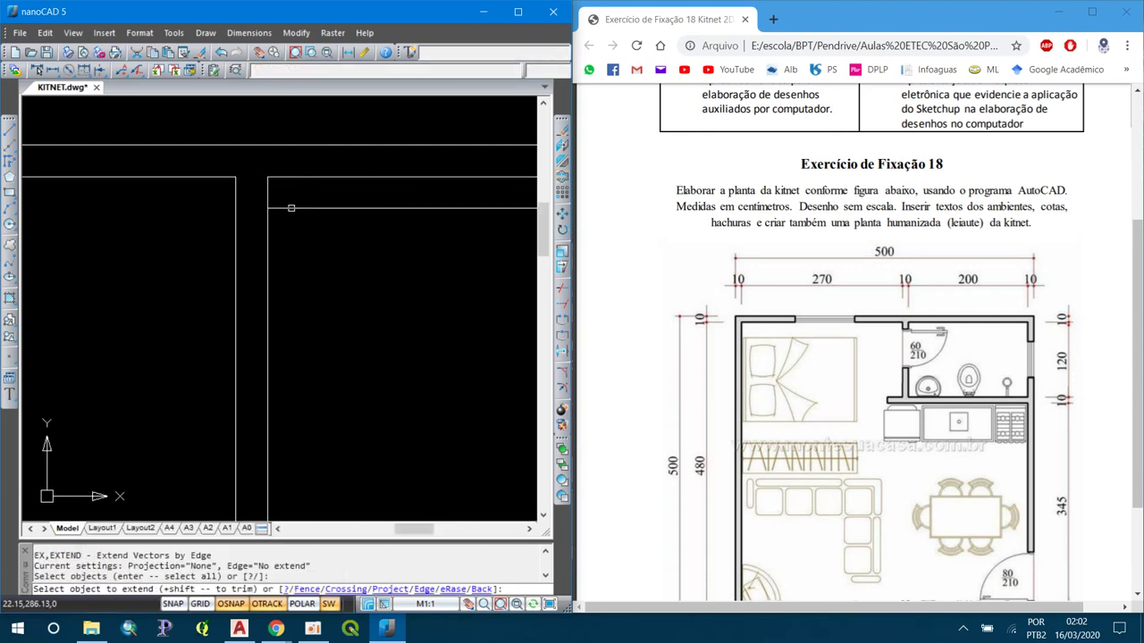
left_click(271, 209)
key("Escape")
type("tr")
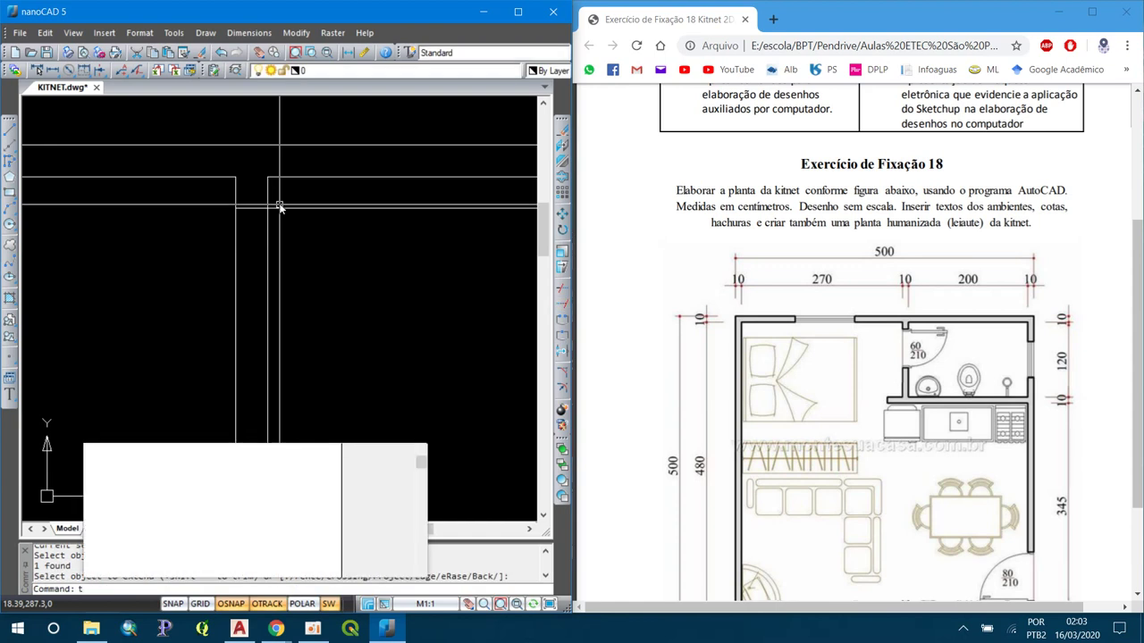
key("Return")
key("Return")
left_click(283, 210)
key("Escape")
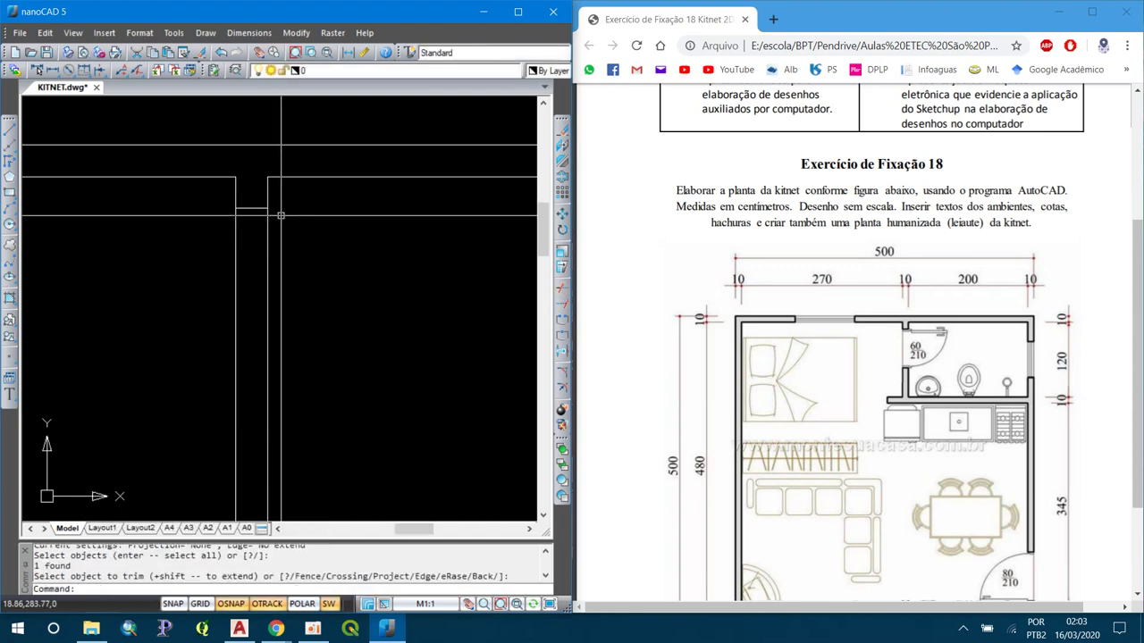
- Start an offset with a distance of 60
type("o")
key("Return")
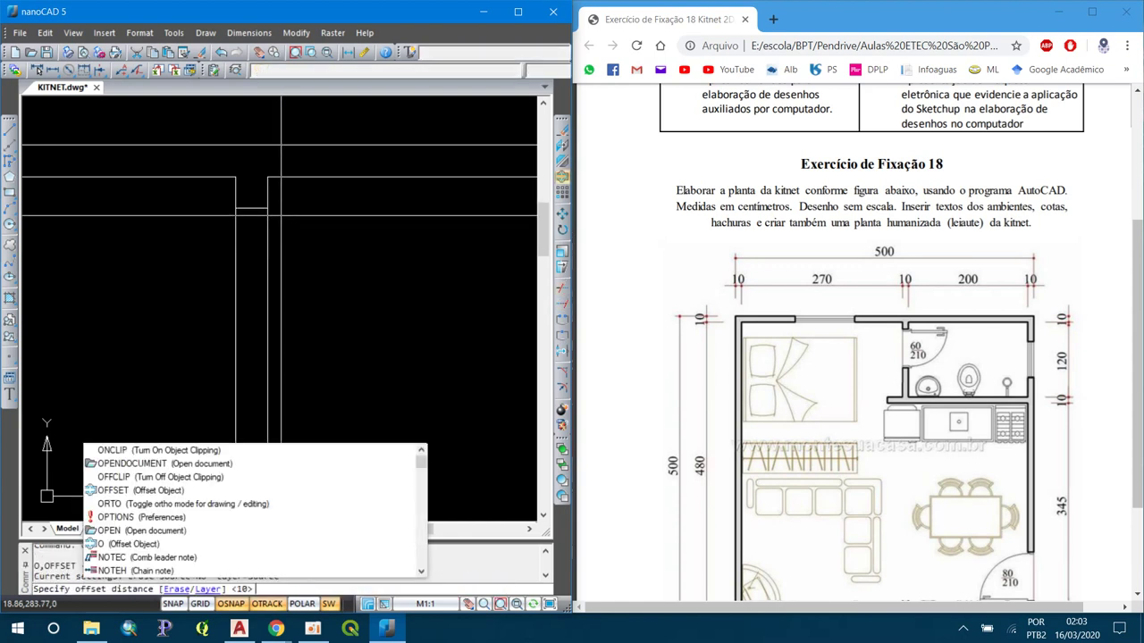
type("60")
key("Return")
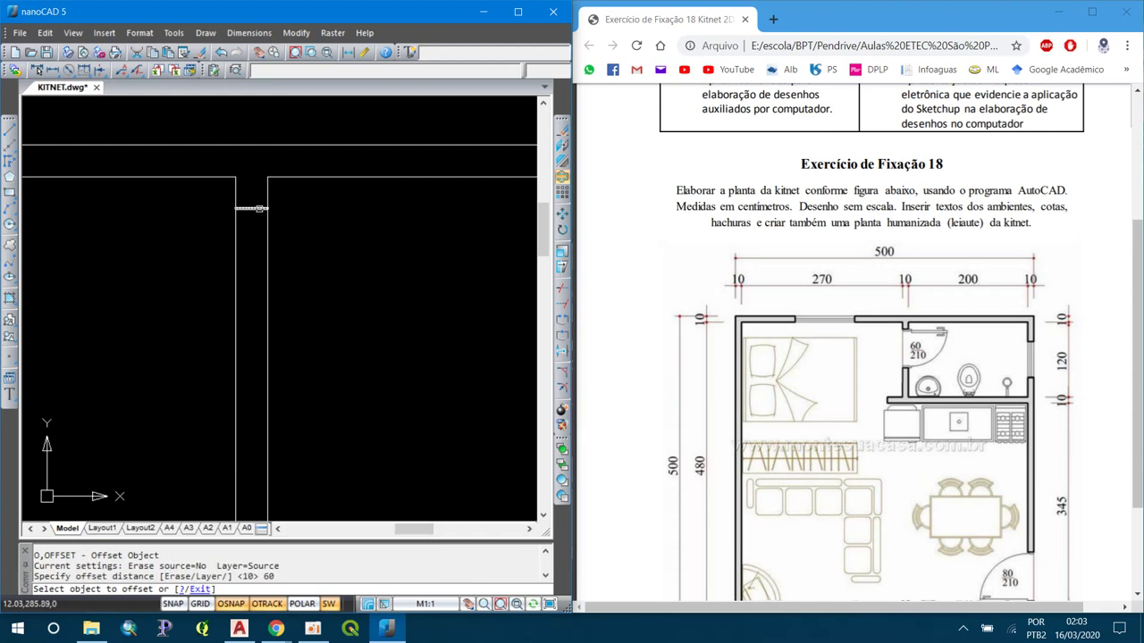
- Offset the short wall line 60 units downward to mark the bathroom door jamb
left_click(258, 208)
left_click(249, 266)
scroll(250, 260, "down", 1)
key("Escape")
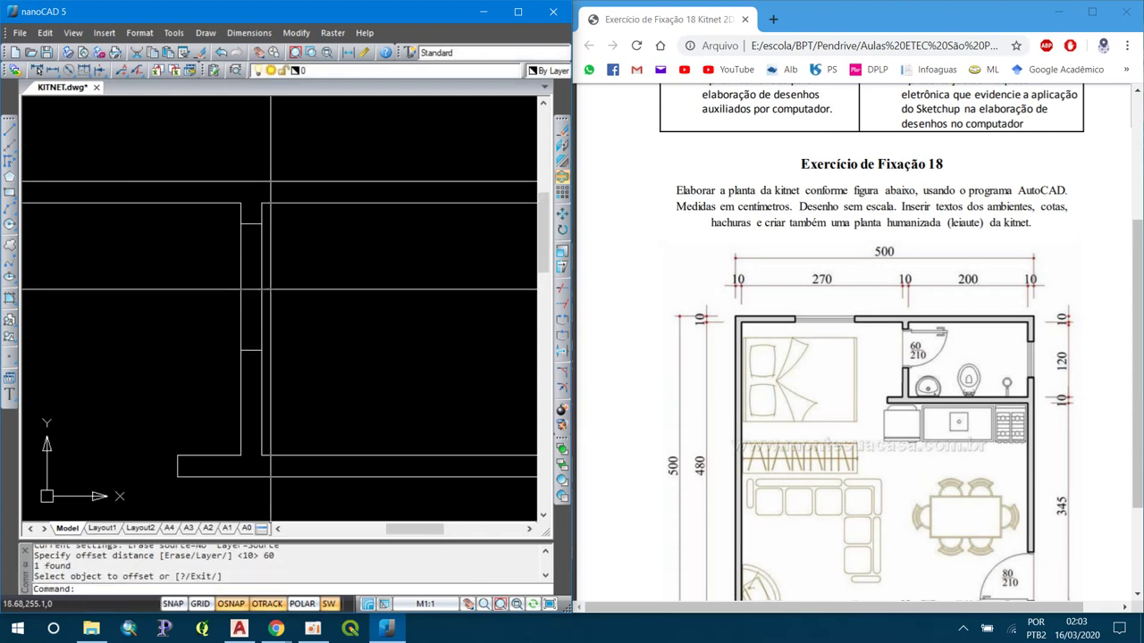
- Trim the wall segment between the two lines to open the bathroom doorway
type("tr")
key("Return")
left_click(284, 289)
left_click(221, 300)
key("Return")
left_click(232, 294)
key("Escape")
scroll(246, 357, "down", 1)
scroll(246, 357, "down", 1)
scroll(240, 353, "up", 2)
scroll(234, 348, "up", 2)
- Draw the 60-unit bathroom door leaf line from the opening corner
type("l")
key("Return")
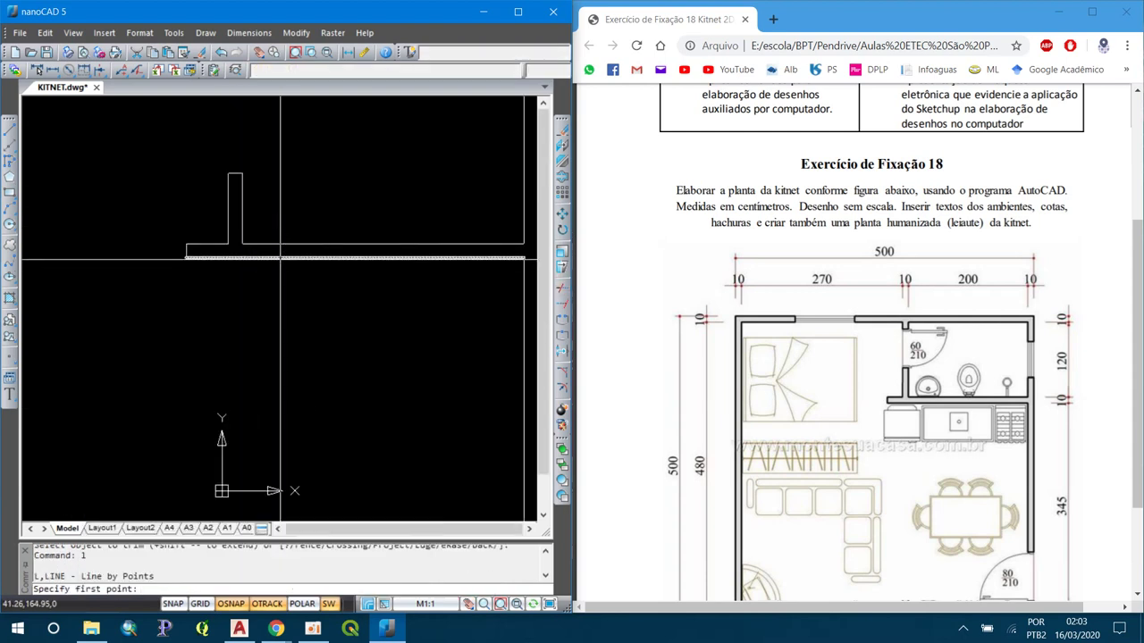
middle_click_drag(281, 259, 279, 398)
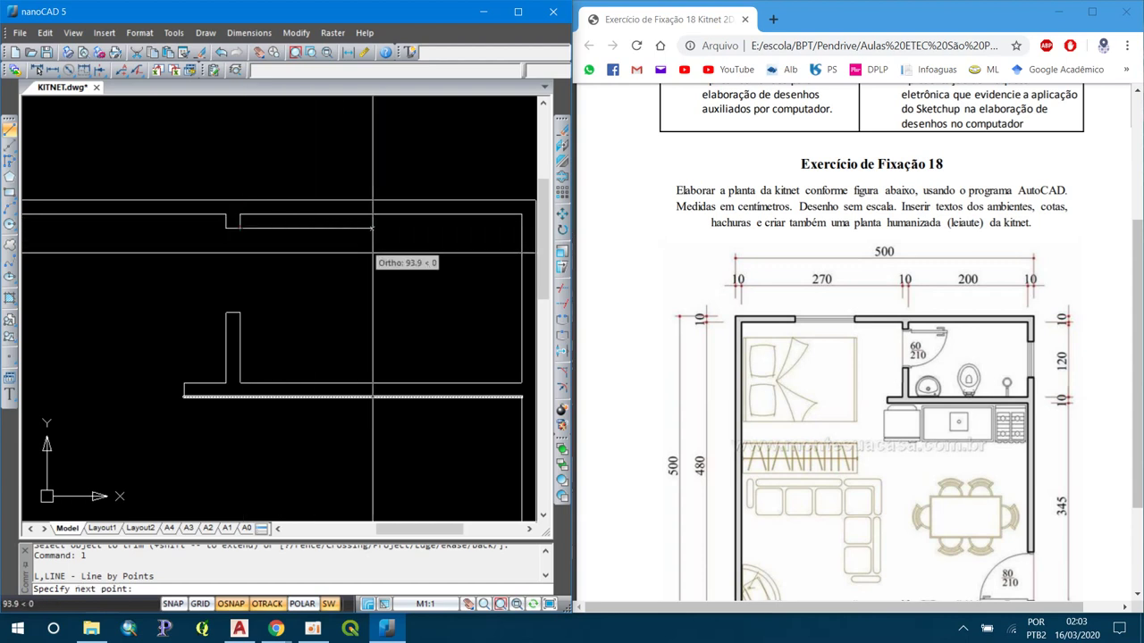
type("60")
key("Return")
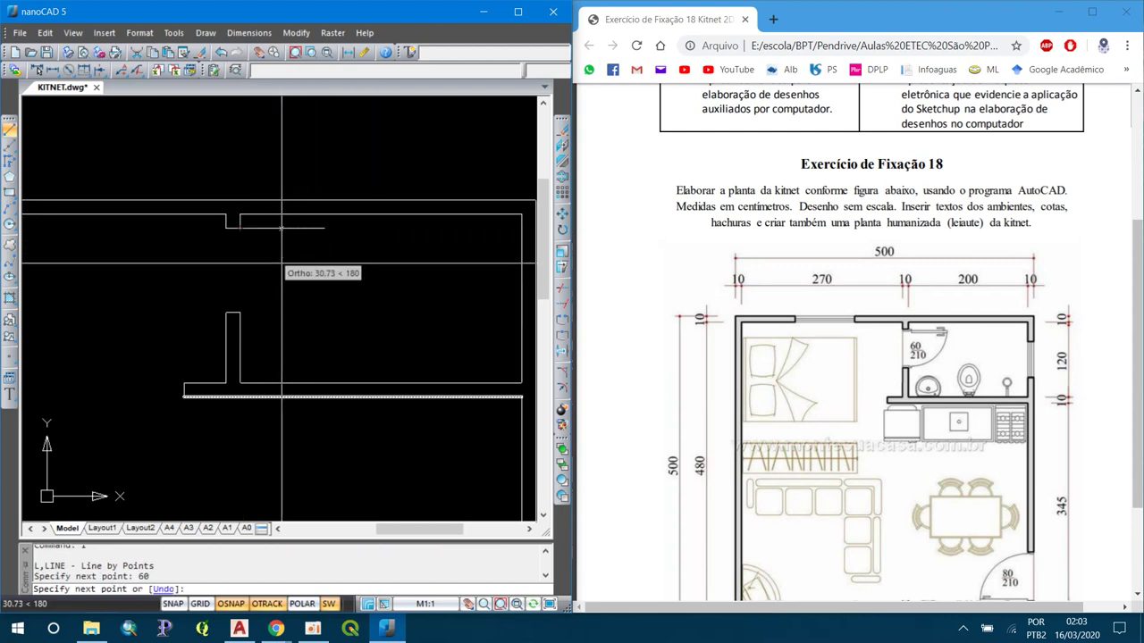
key("Return")
- Draw a radius-60 circle at the door's hinge corner
type("c")
key("Return")
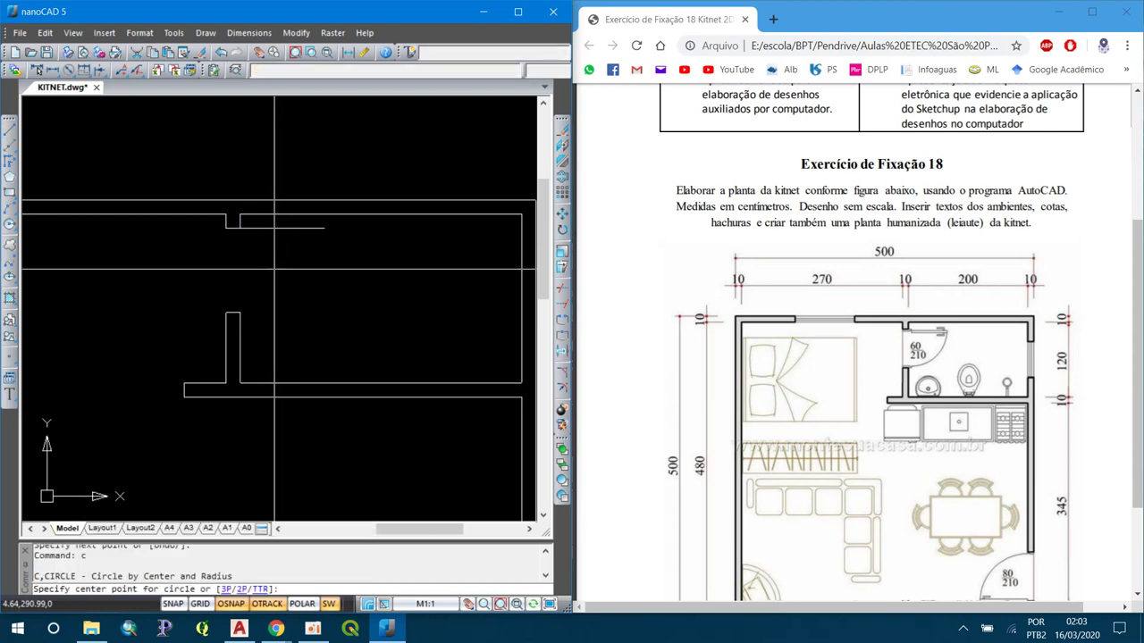
type("60")
key("Return")
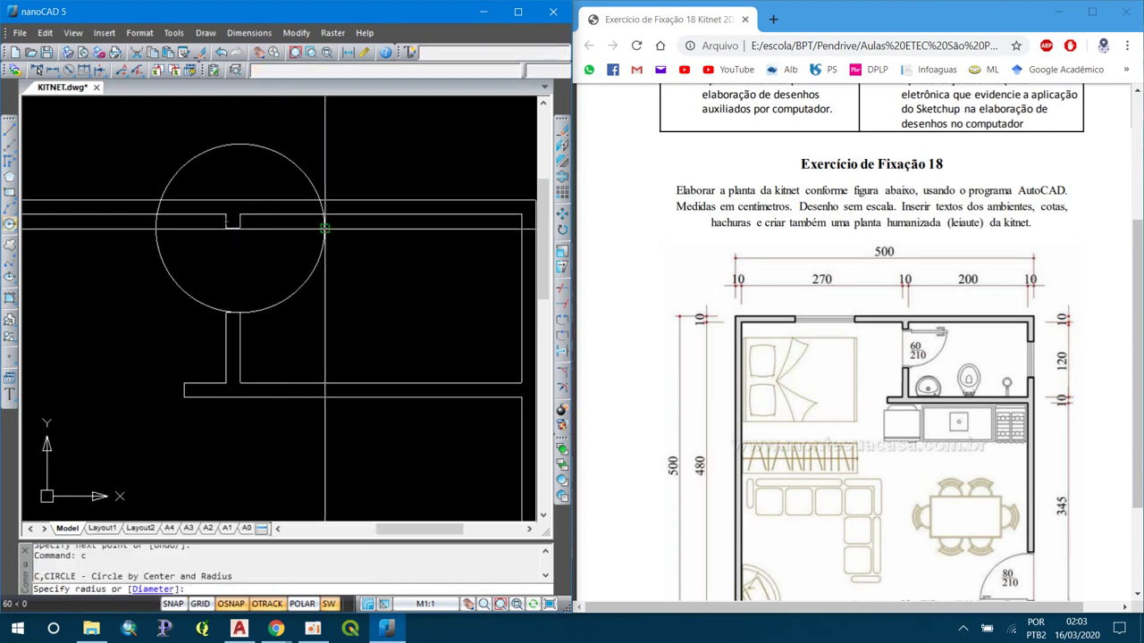
- Trim the circle against the wall line, leaving the quarter-circle door swing arc
type("tr")
key("Return")
scroll(286, 233, "up", 2)
scroll(313, 238, "up", 3)
left_click(302, 254)
key("Return")
scroll(302, 254, "down", 3)
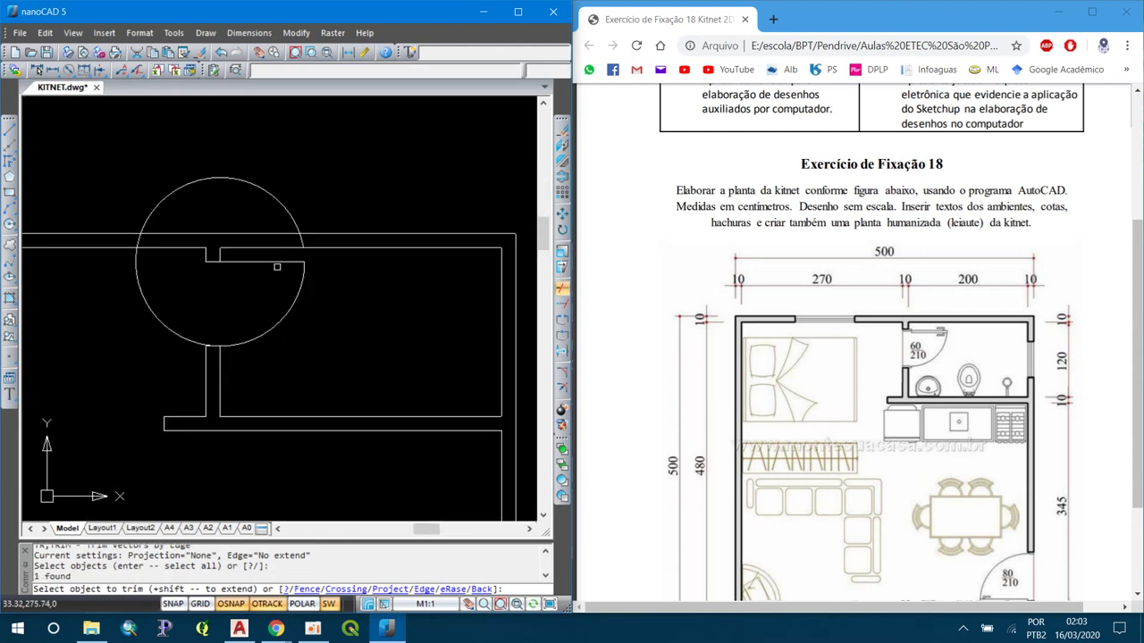
left_click(297, 239)
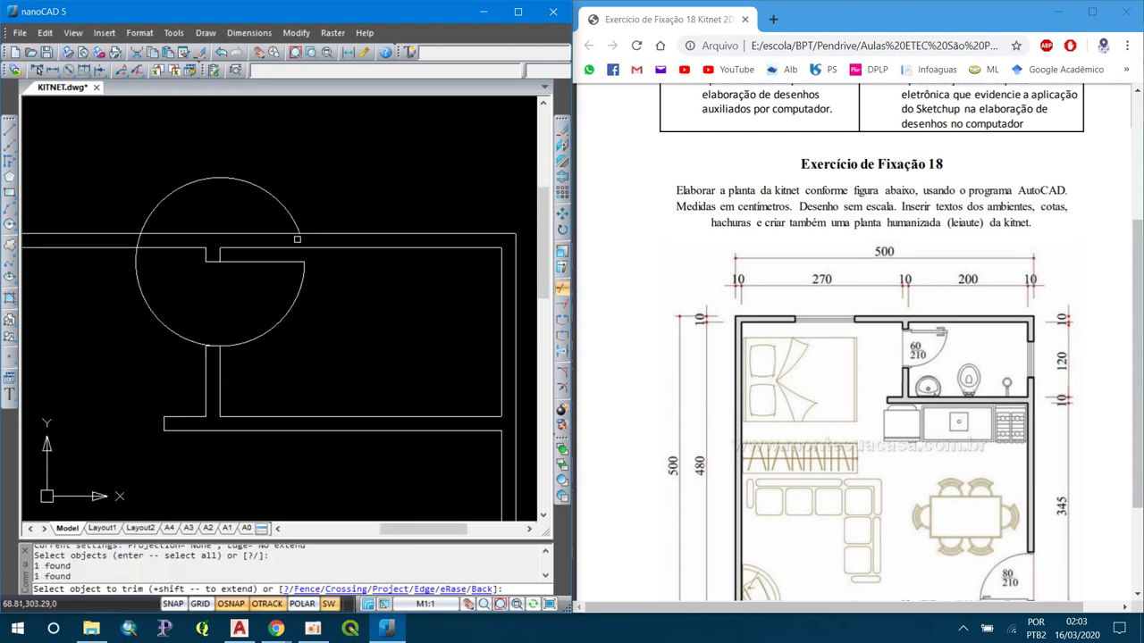
left_click(291, 217)
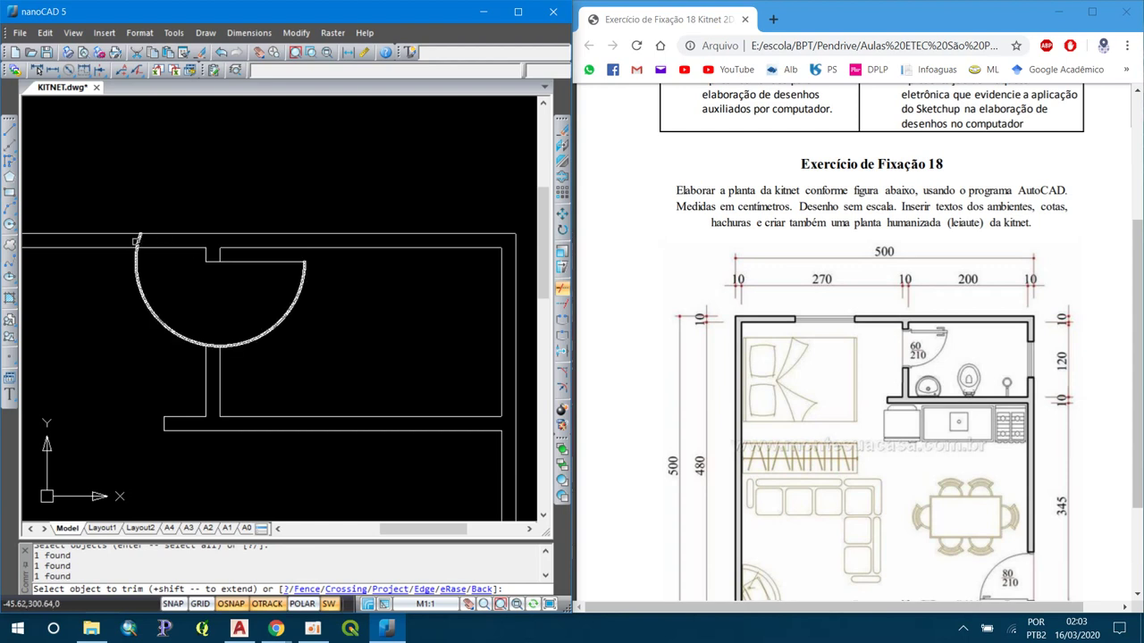
scroll(196, 332, "up", 2)
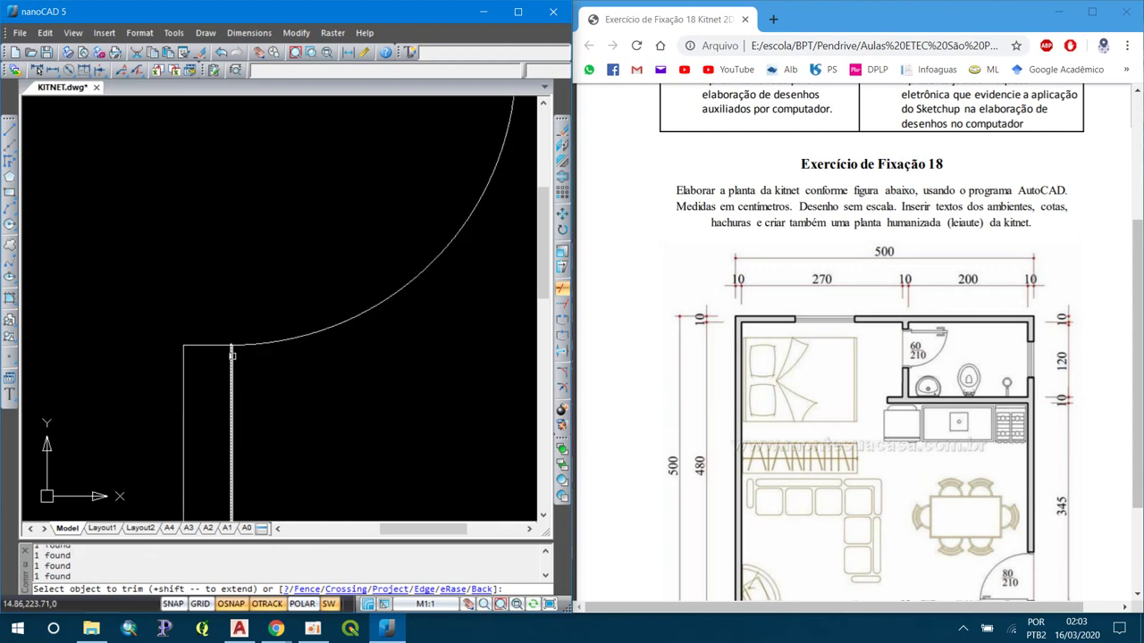
key("Return")
scroll(215, 335, "down", 3)
scroll(223, 337, "down", 2)
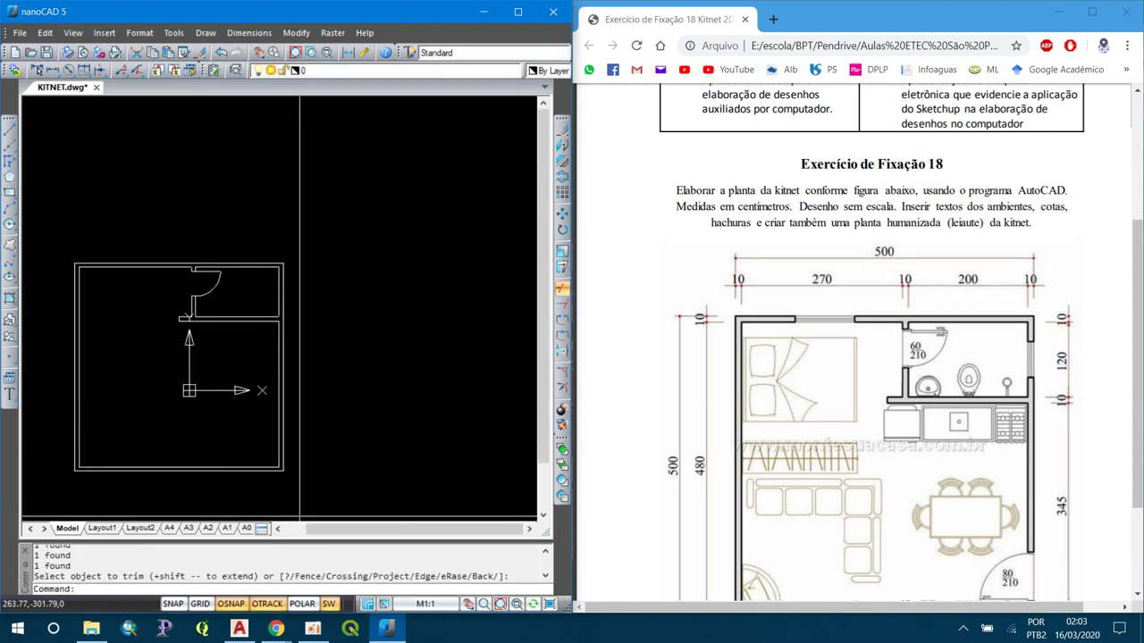
- Offset the bottom wall line 10 units upward
scroll(223, 339, "up", 2)
scroll(229, 357, "up", 2)
scroll(235, 376, "up", 2)
type("o")
key("Return")
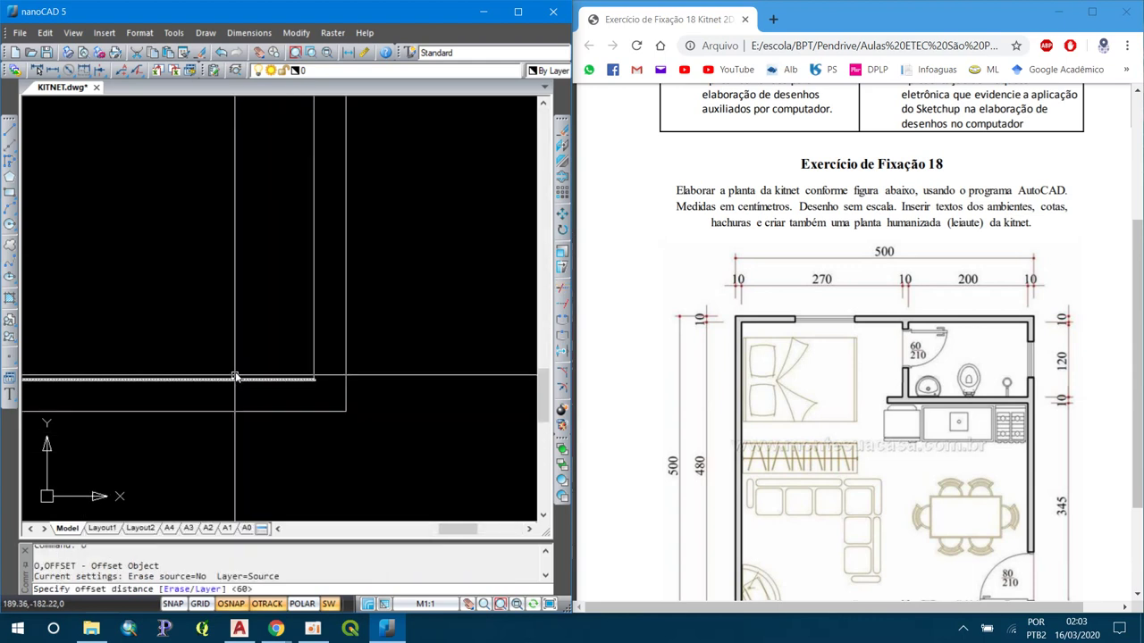
type(" 10")
key("Return")
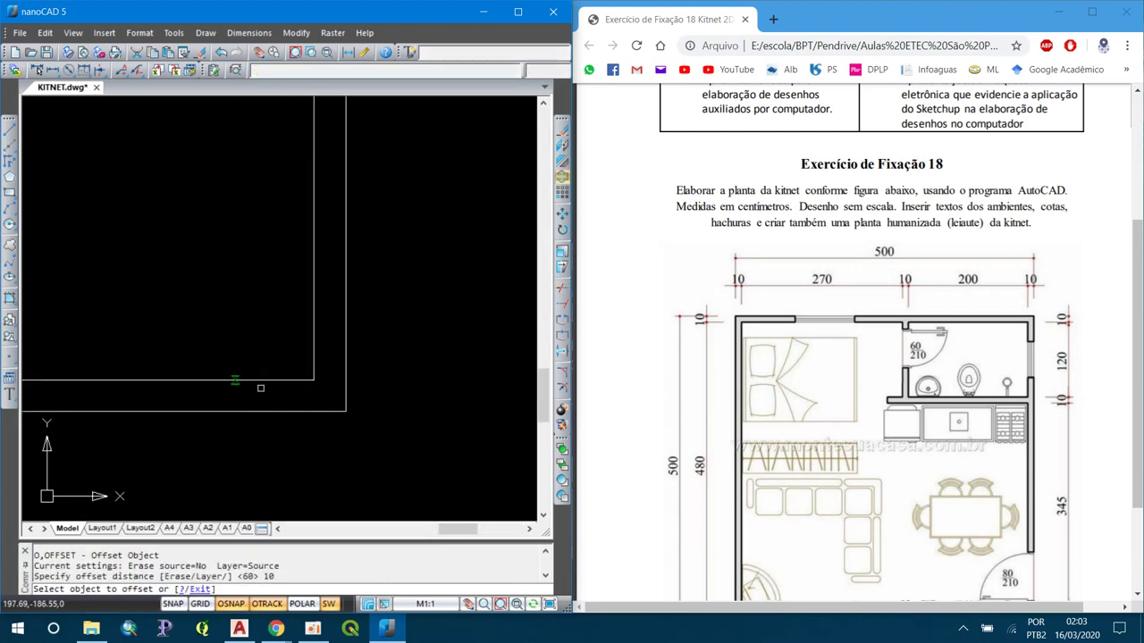
left_click(280, 380)
left_click(285, 334)
key("Escape")
- Extend the new line to the outer wall and trim it
type("ex")
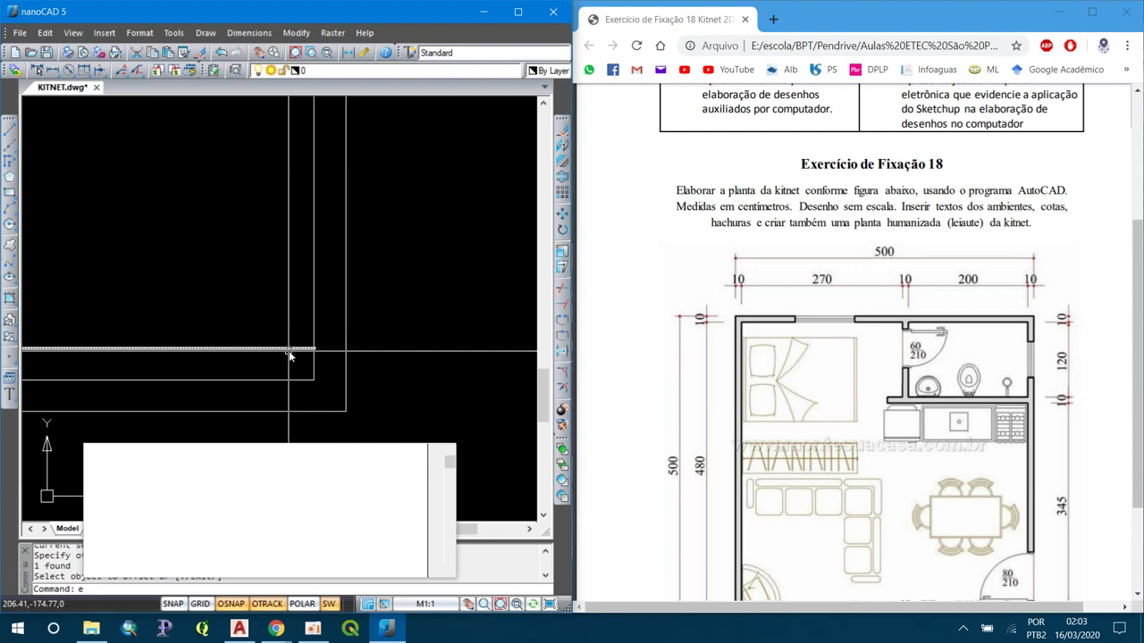
key("Return")
left_click(296, 347)
key("Escape")
type("tr")
key("Return")
left_click(295, 347)
- Offset that line 80 units to mark the opposite door jamb
key("Return")
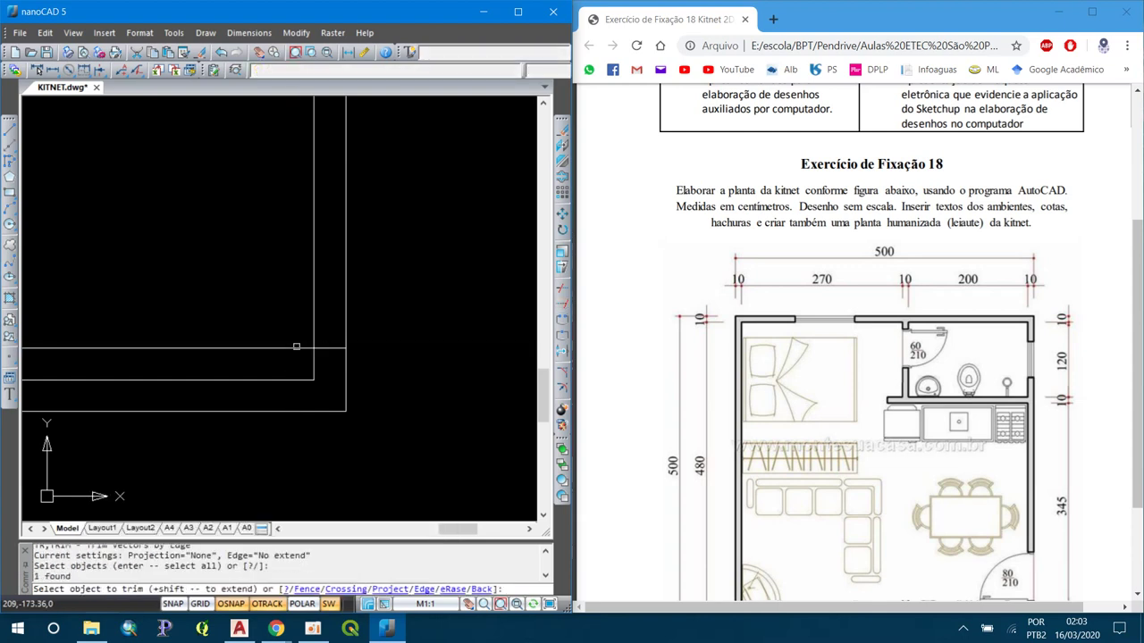
key("Escape")
type("pecify o")
key("Return")
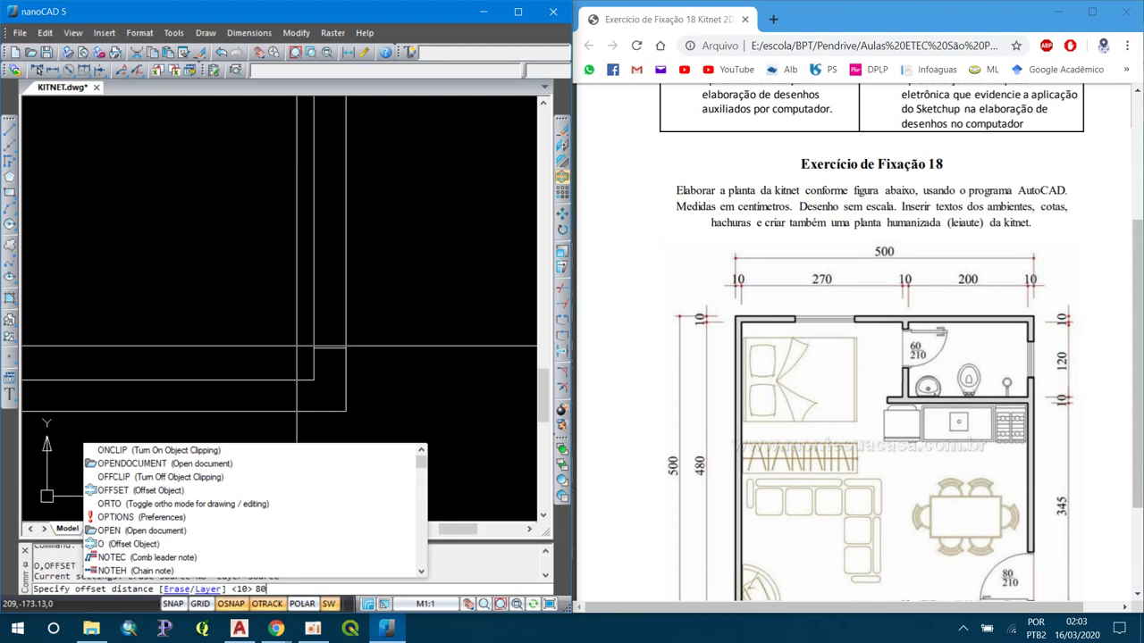
key("Return")
left_click(321, 348)
scroll(346, 294, "down", 3)
key("Escape")
- Trim the wall lines between the jambs to open the 80-unit entrance doorway
type("tr")
key("Return")
left_click(355, 335)
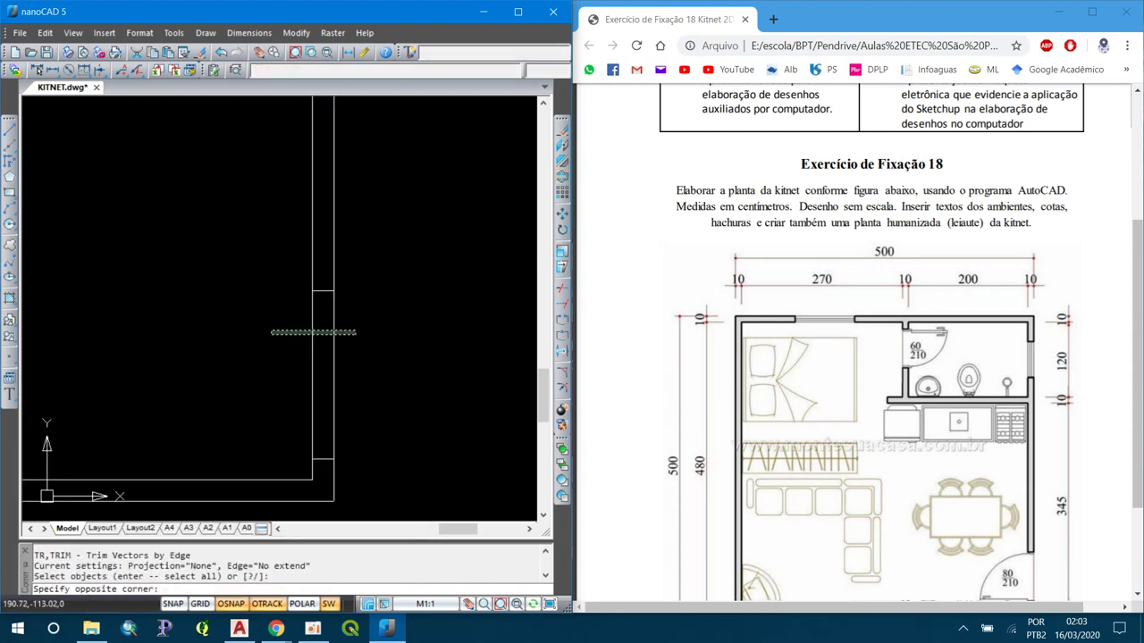
key("Return")
left_click(313, 418)
scroll(399, 341, "down", 2)
- Draw the 80-unit entrance door leaf line from the opening corner
type("l")
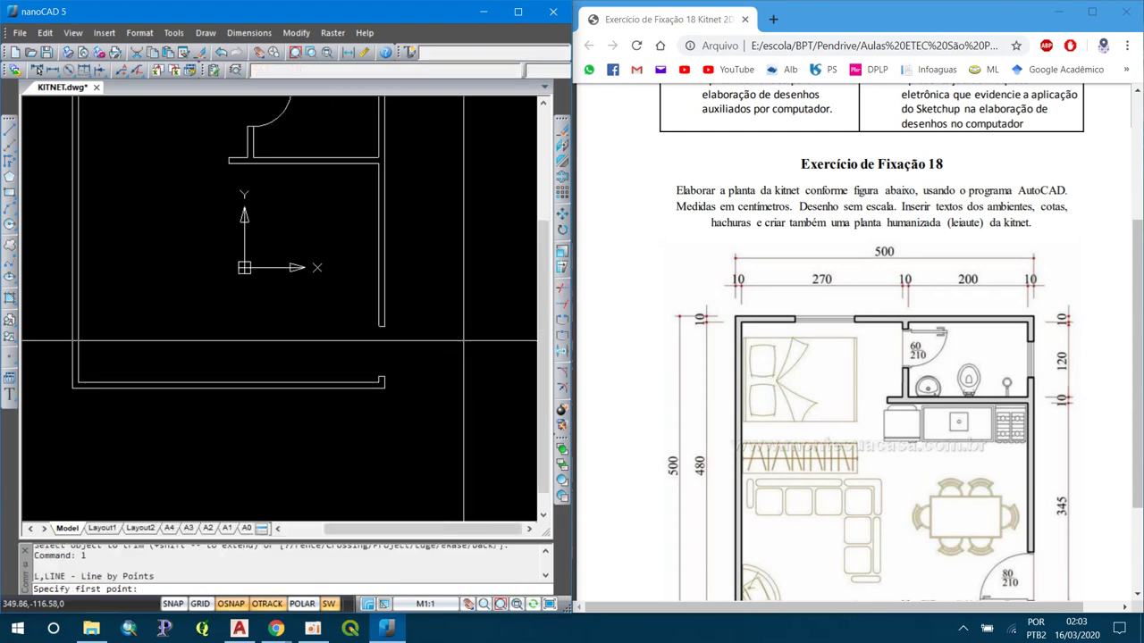
key("Return")
scroll(360, 399, "up", 2)
scroll(360, 399, "up", 1)
left_click(373, 388)
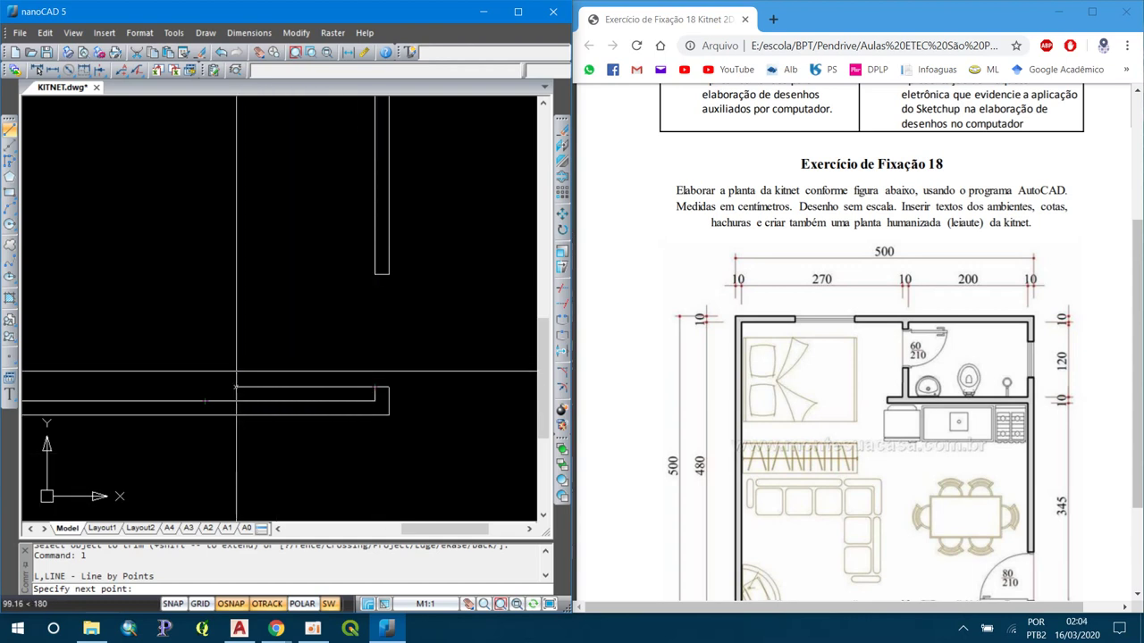
type("80")
key("Return")
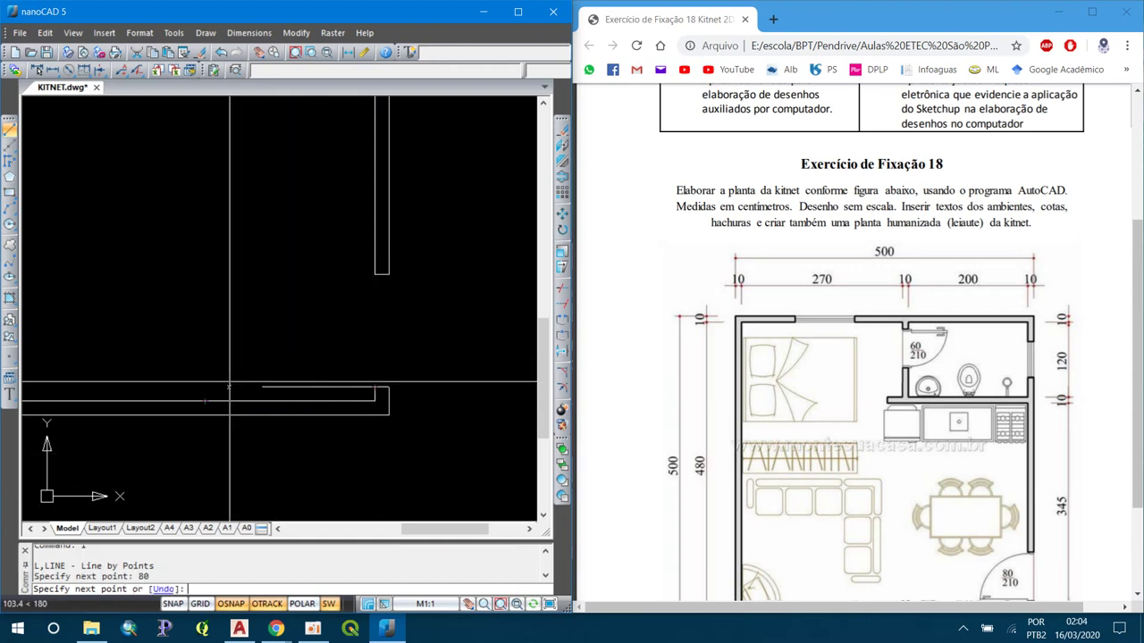
- Draw a radius-80 circle centred on the entrance door's hinge corner
key("Return")
type("c")
key("Return")
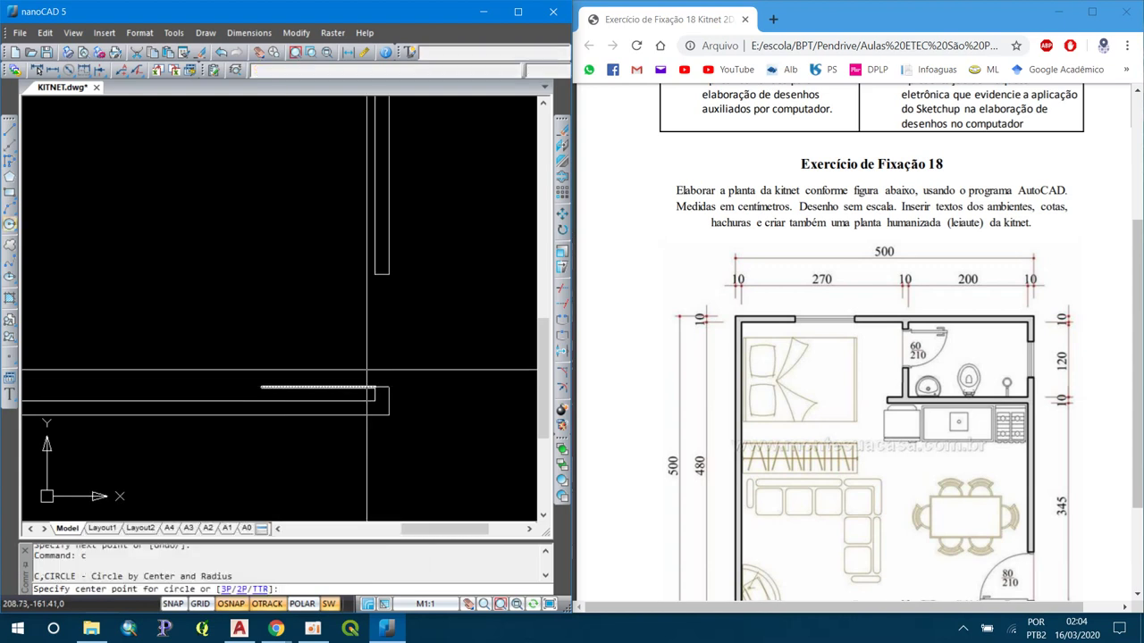
left_click(374, 387)
type("80")
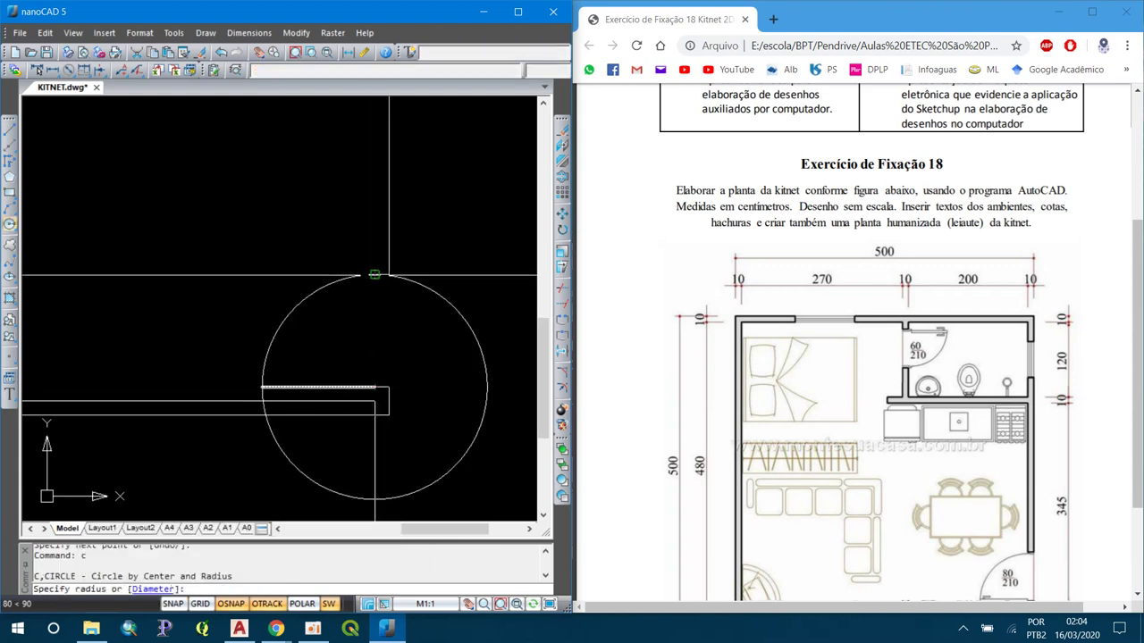
key("Return")
key("Return")
type("tr")
key("Return")
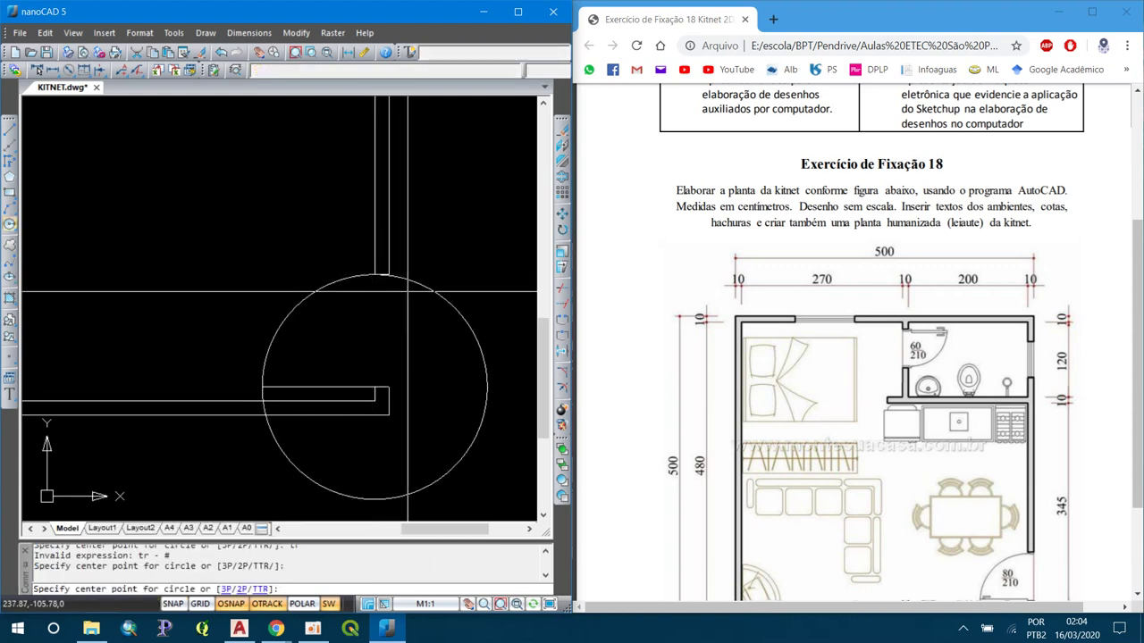
key("Escape")
- Trim away the extra circle parts, leaving the quarter-circle swing arc
type("tr")
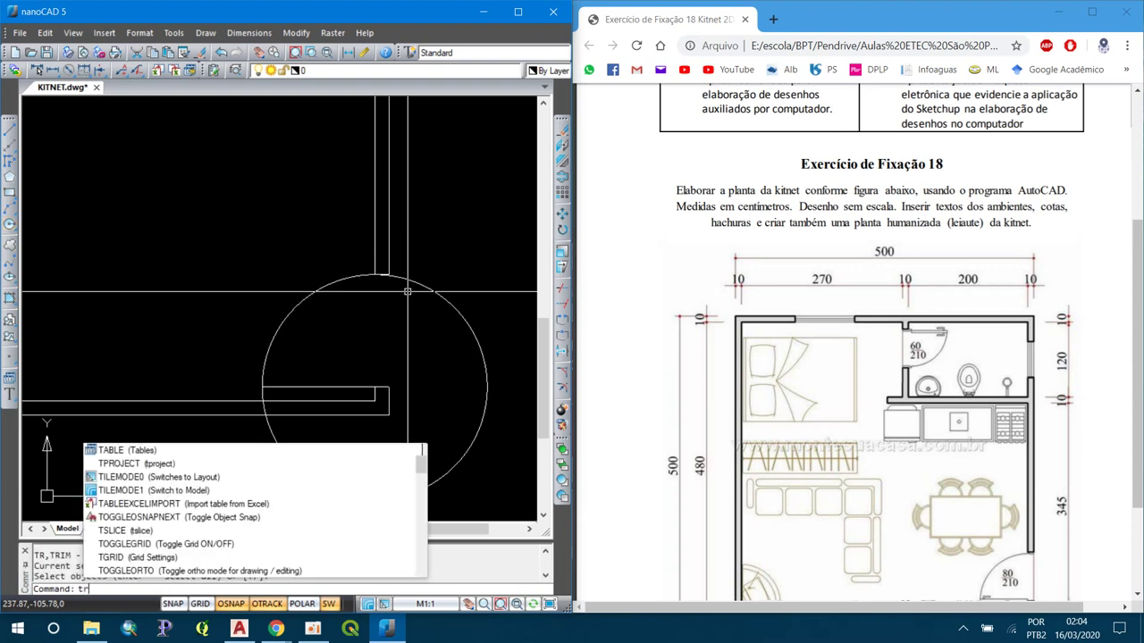
key("Return")
left_click(412, 278)
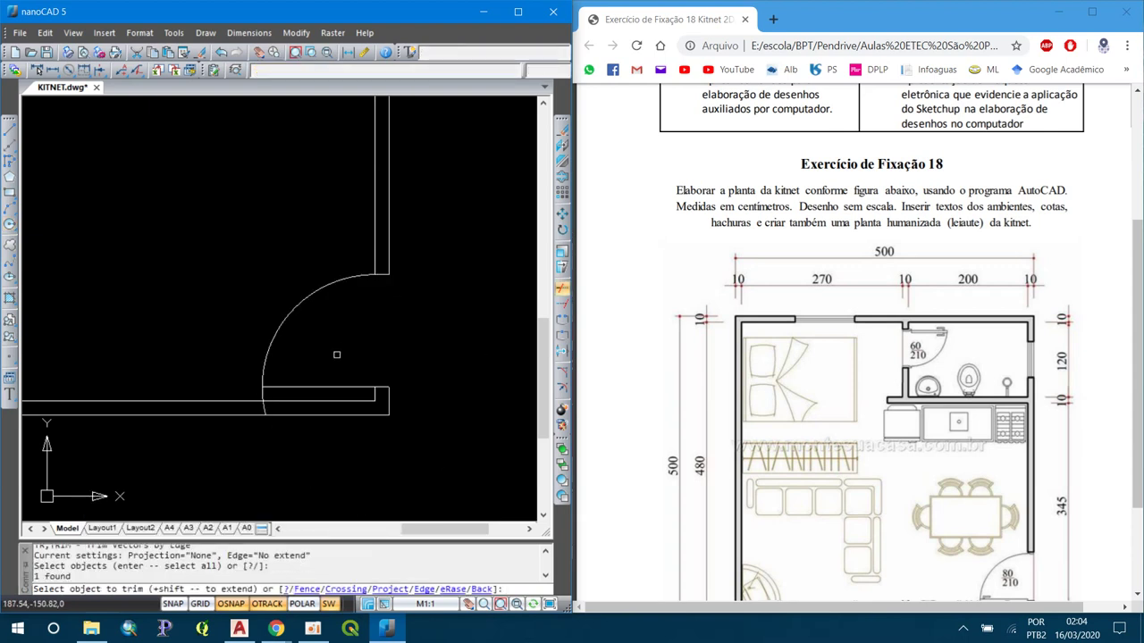
left_click(264, 404)
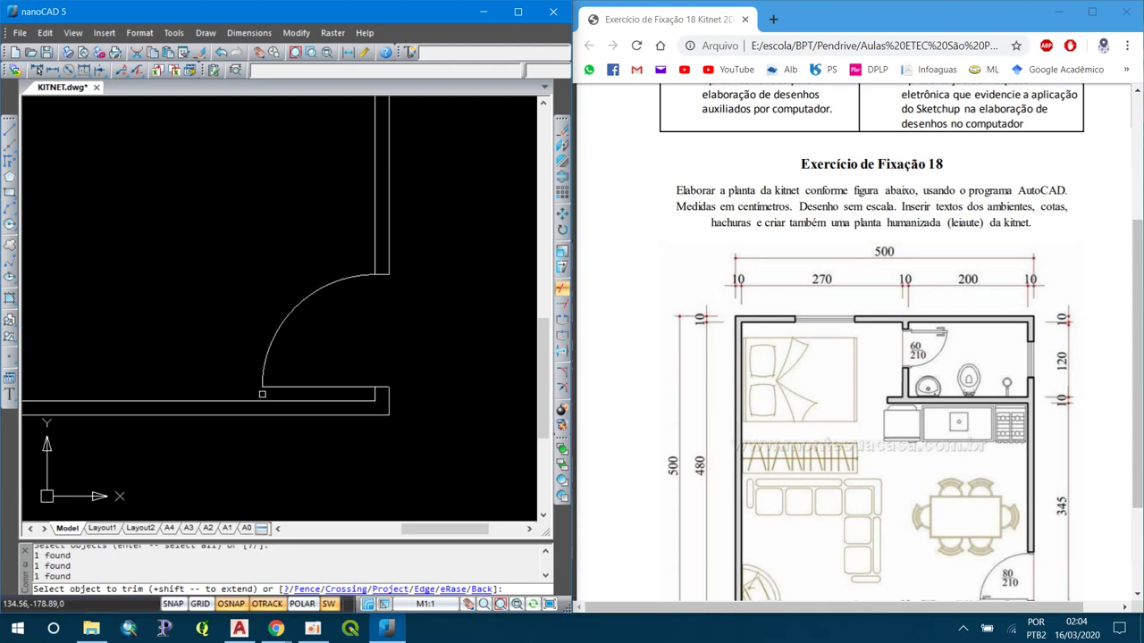
key("Escape")
scroll(295, 326, "down", 5)
scroll(293, 316, "up", 2)
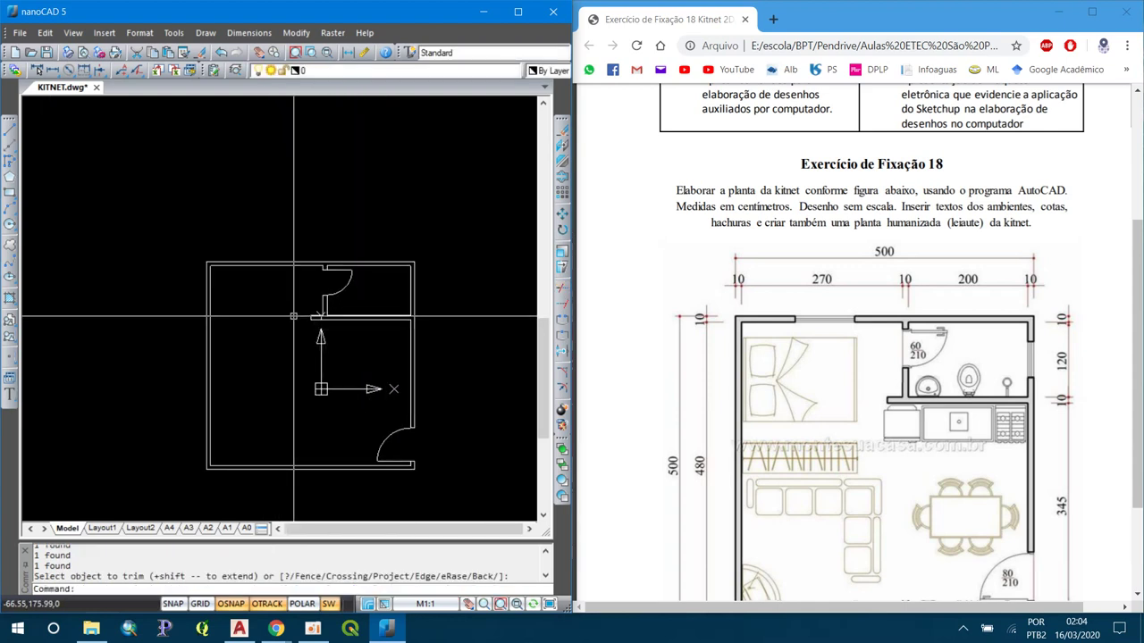
- Select all 28 plan objects and attempt a move, leaving the plan in place
scroll(330, 259, "down", 1)
scroll(337, 246, "down", 1)
left_click(226, 236)
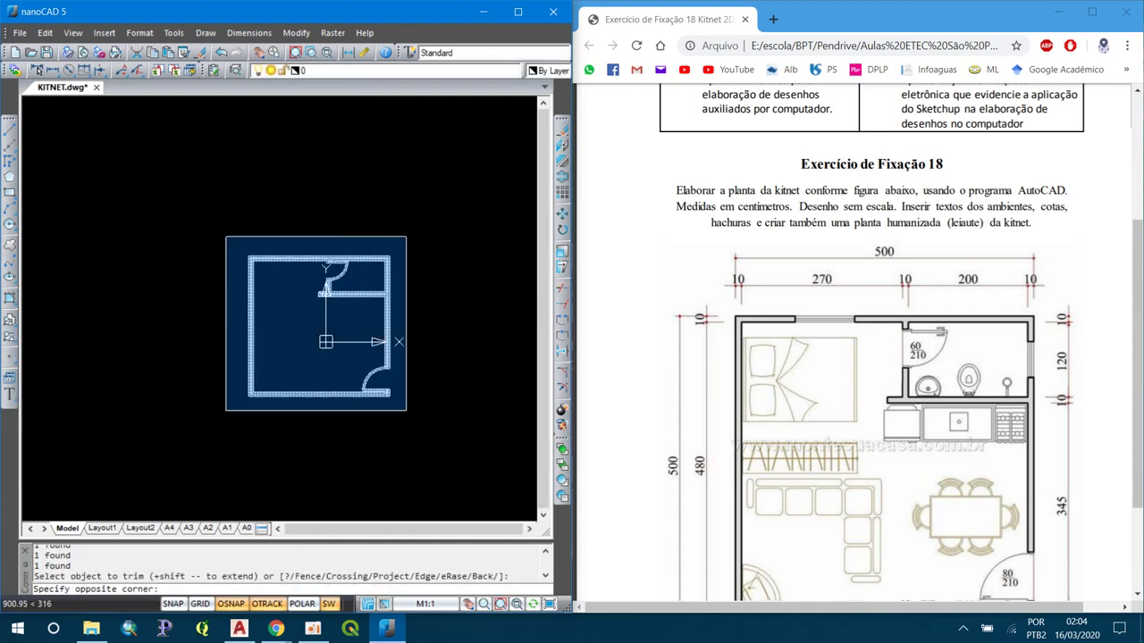
left_click(406, 411)
left_click(308, 361)
type("m")
key("Return")
left_click(232, 399)
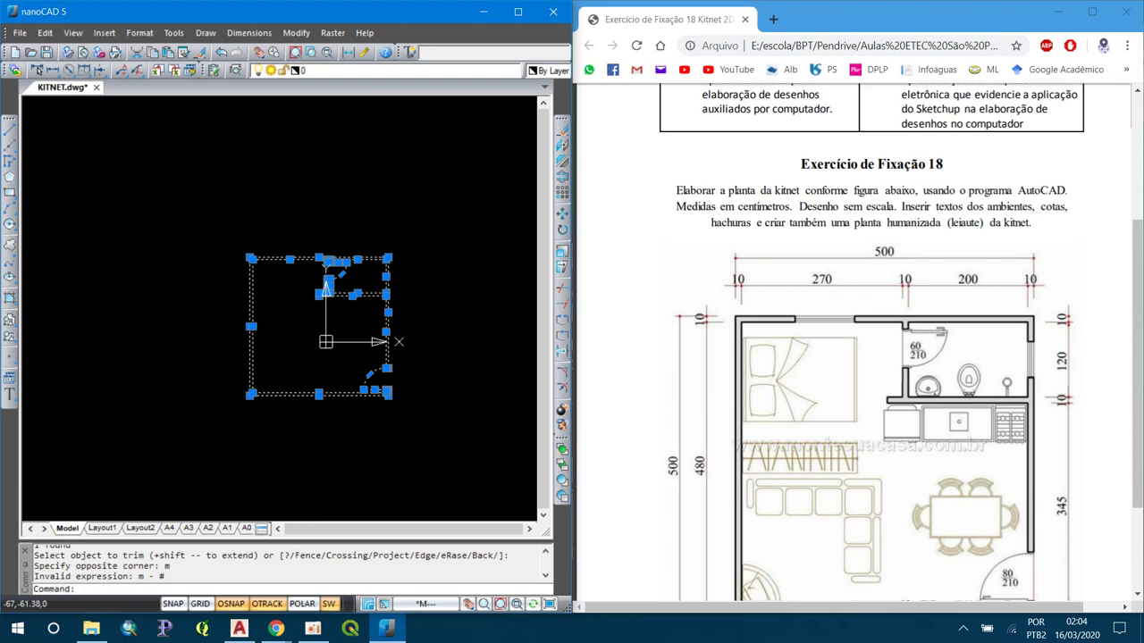
type("m")
key("Return")
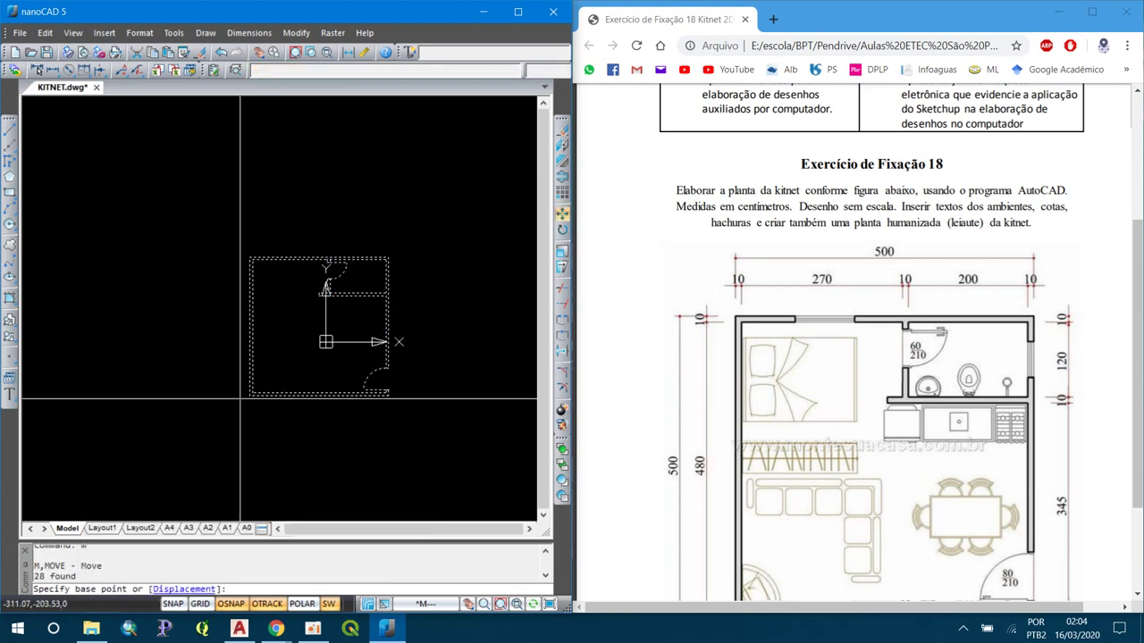
left_click(250, 394)
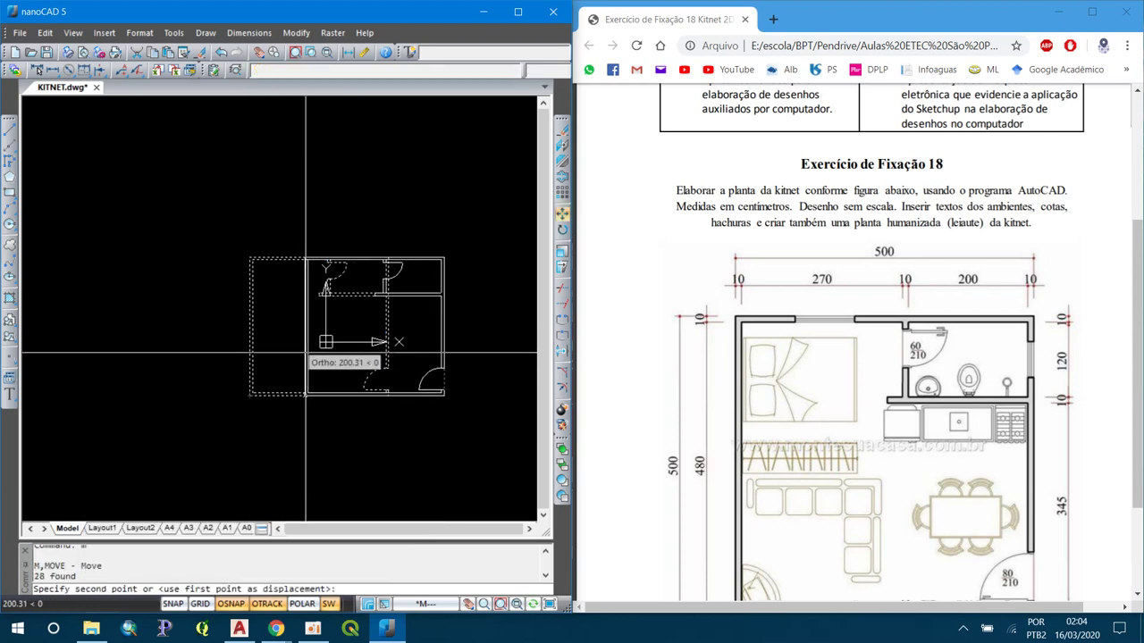
key("Return")
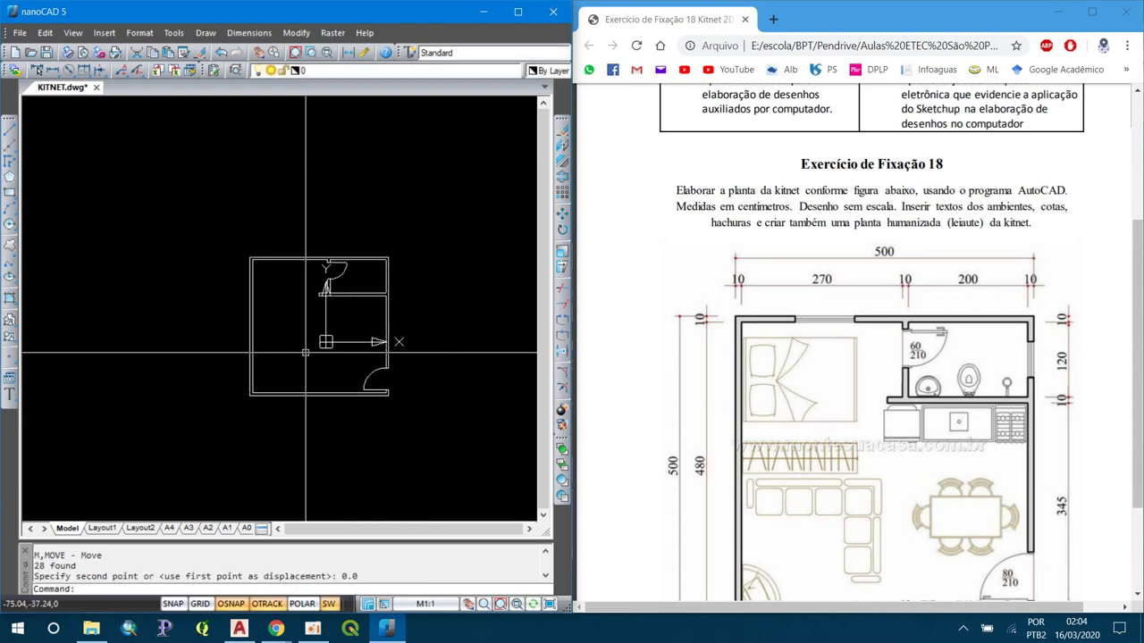
- Zoom to extents and read the plan's bottom-left corner coordinates with ID
type("z")
key("Return")
type("e")
key("Return")
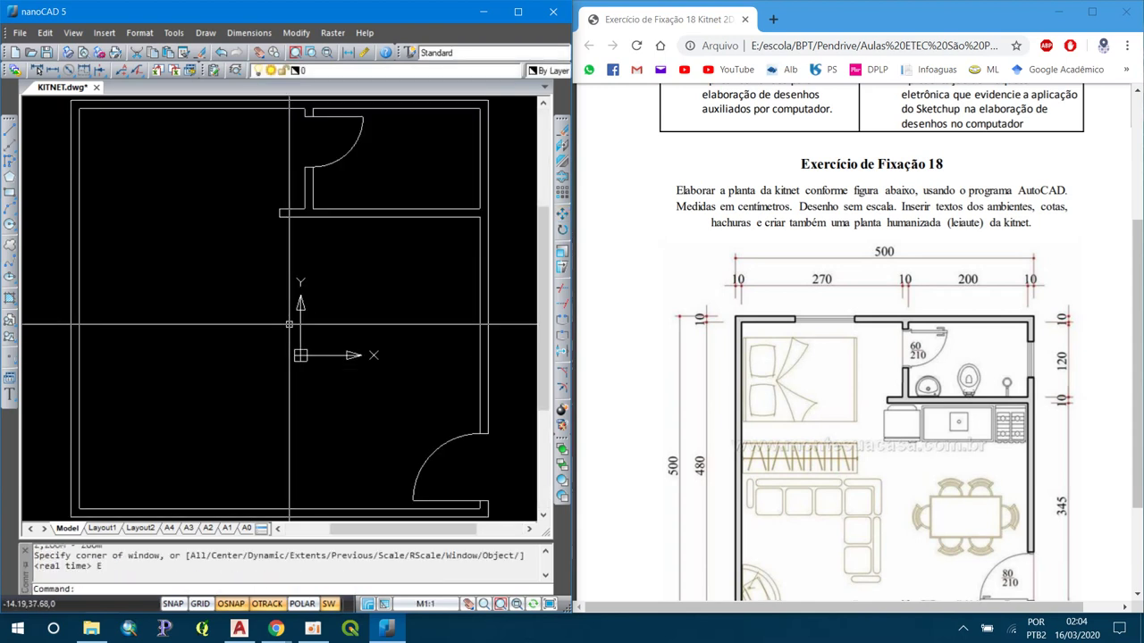
scroll(295, 324, "down", 4)
type("id")
key("Return")
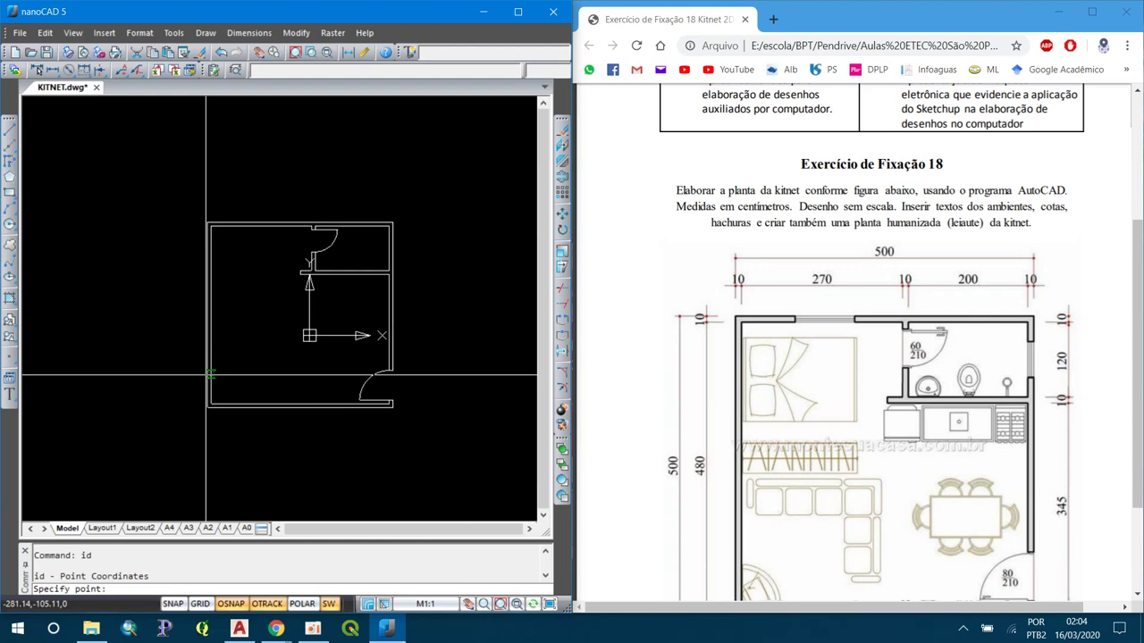
left_click(213, 399)
- Move all 28 objects from their bottom-left corner to origin 0,0, then zoom extents
type("m")
key("Return")
left_click(176, 213)
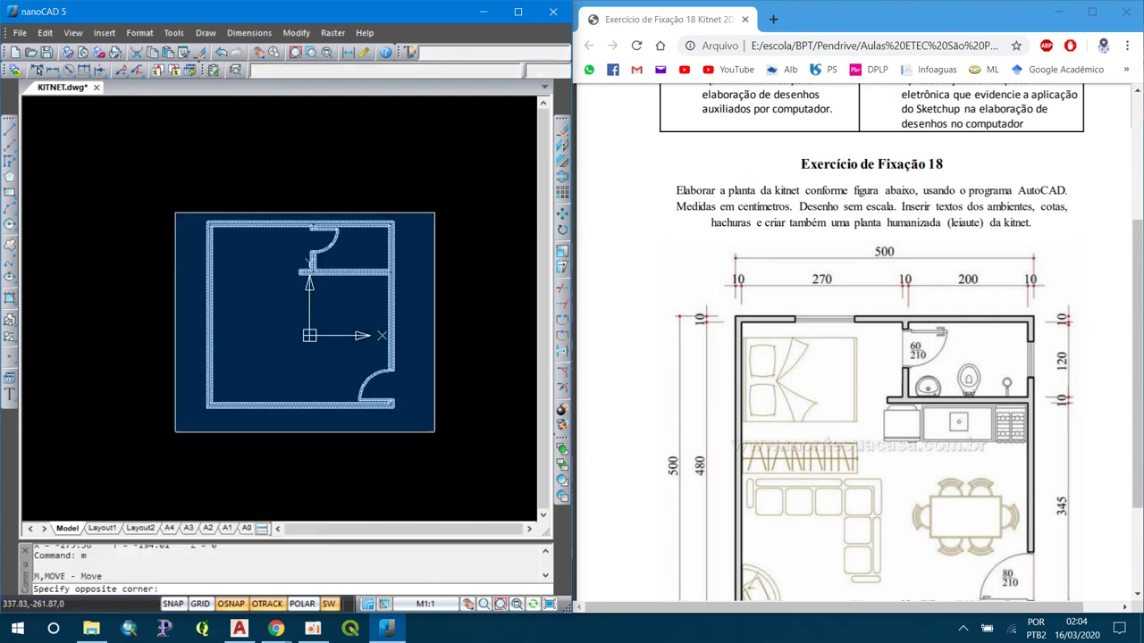
left_click(427, 423)
key("Return")
left_click(203, 410)
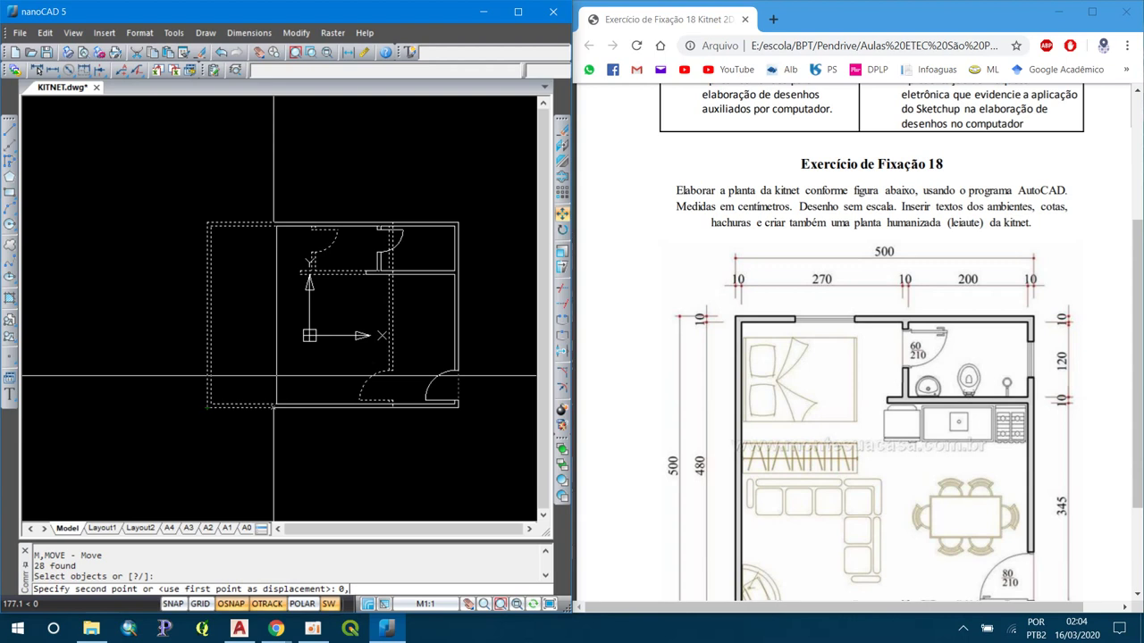
key("Return")
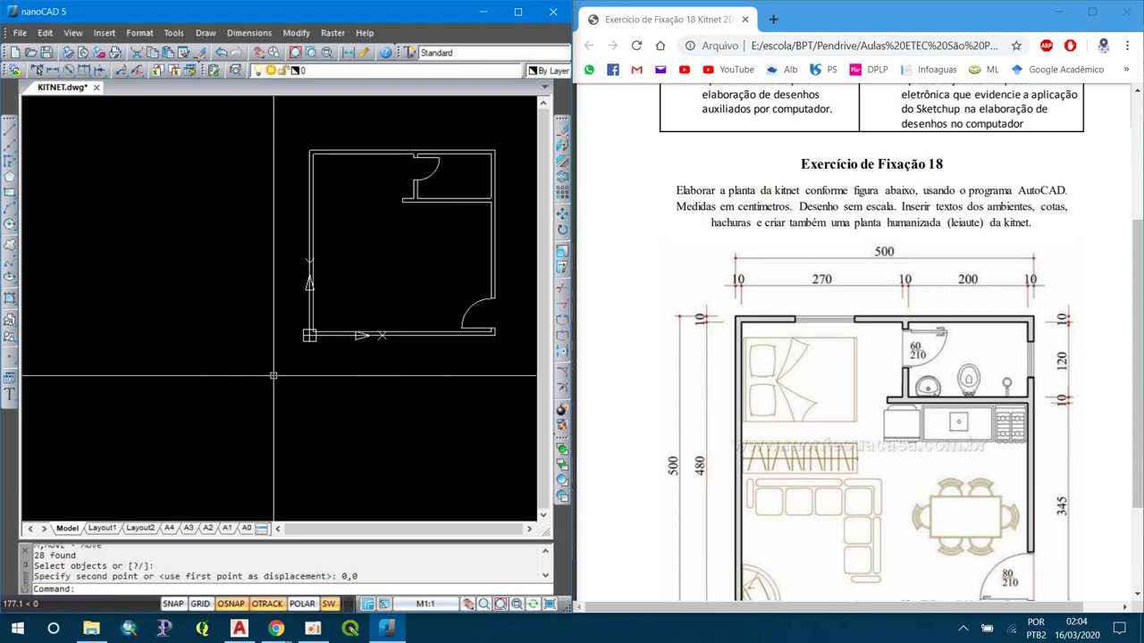
type("z")
key("Return")
type("e")
key("Return")
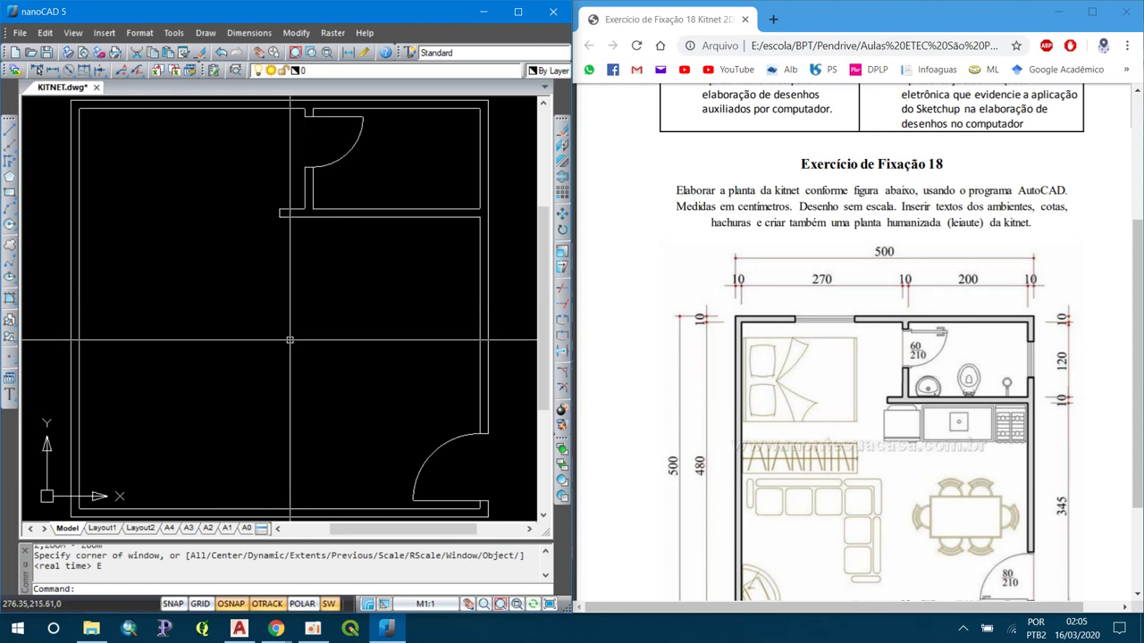
- Zoom in on the kitnet's top wall, abandoning a stray line
left_click(384, 191)
mouse_move(168, 137)
middle_mouse_down()
mouse_move(193, 195)
mouse_move(257, 255)
middle_mouse_up()
scroll(193, 194, "up", 2)
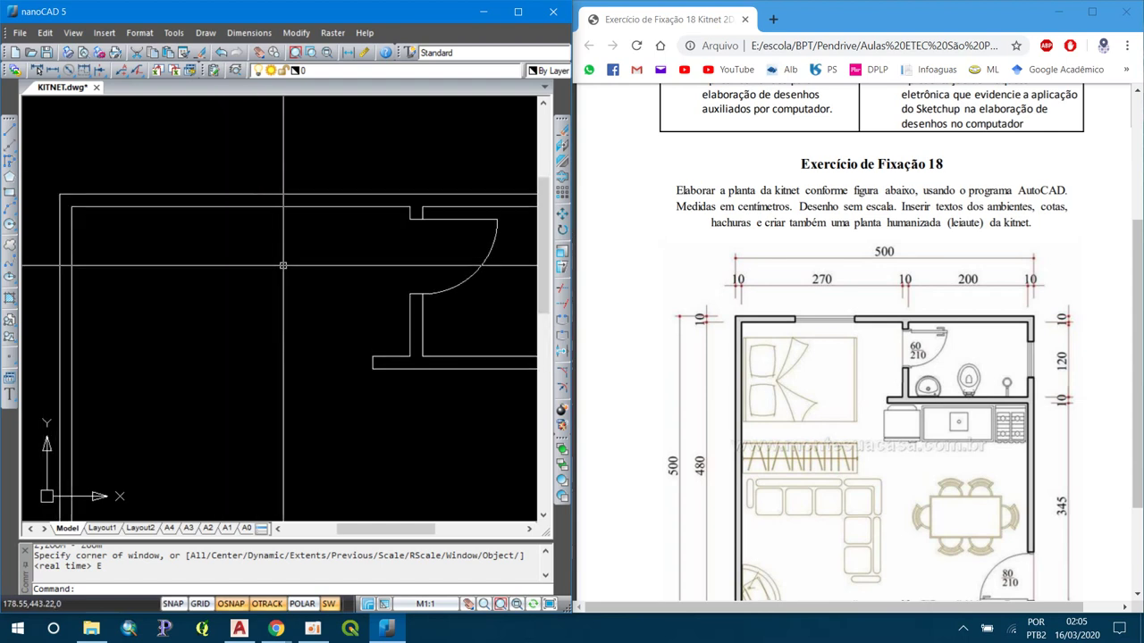
type("l")
key("Return")
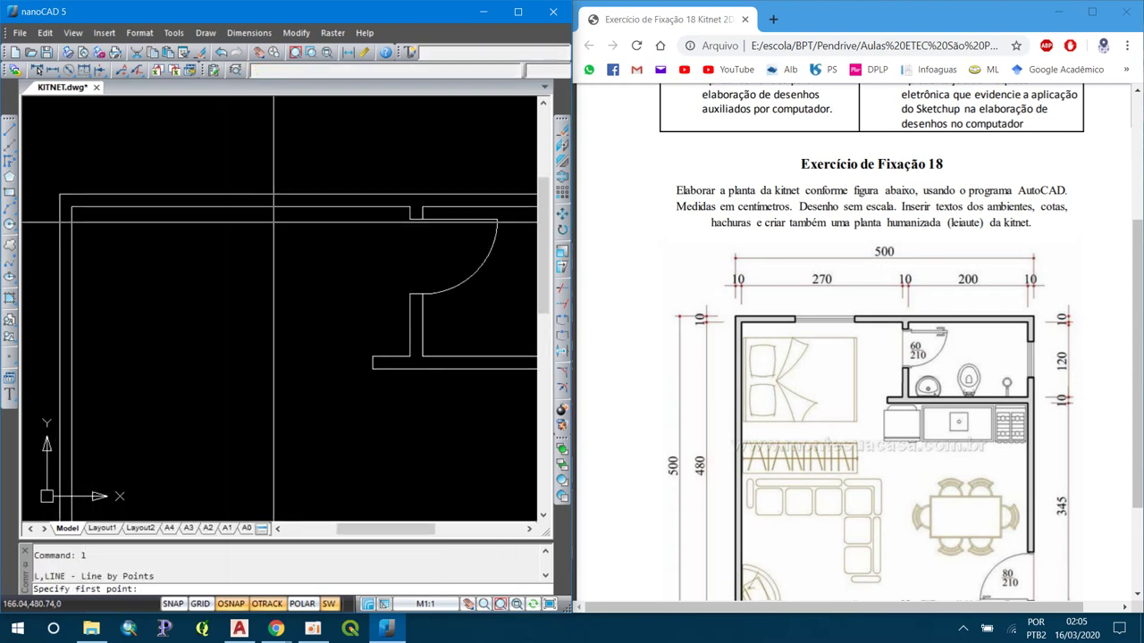
left_click(245, 205)
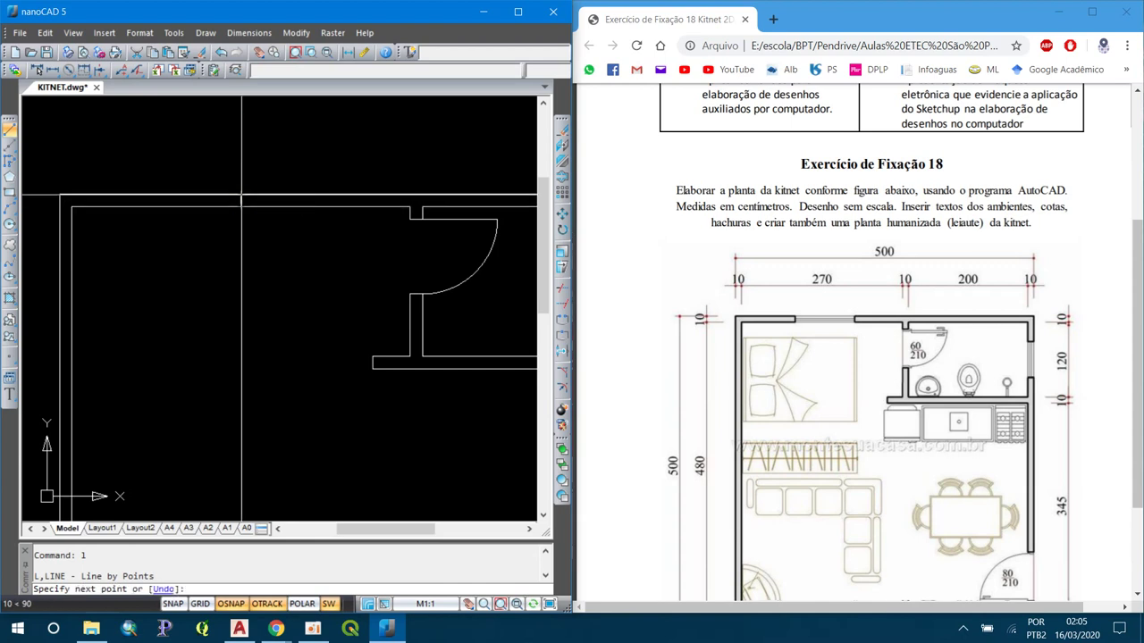
key("Escape")
- Offset a top-wall line by 50 to mark an opening edge
scroll(243, 214, "up", 1)
scroll(240, 217, "up", 2)
type("o")
key("Return")
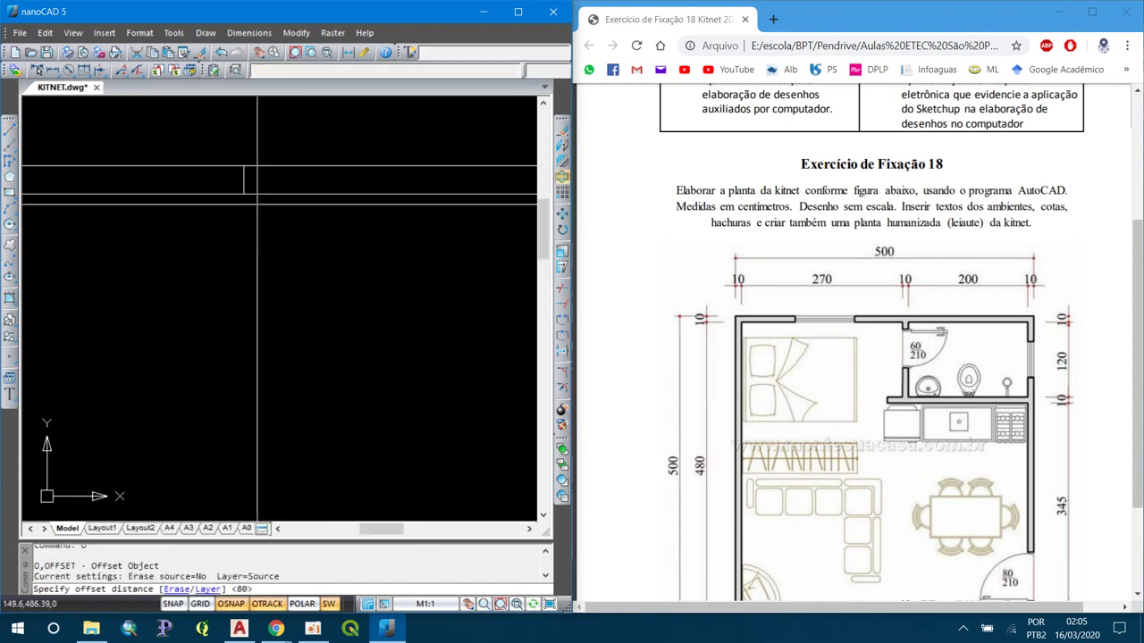
type("0")
key("Return")
scroll(258, 204, "down", 2)
left_click(255, 202)
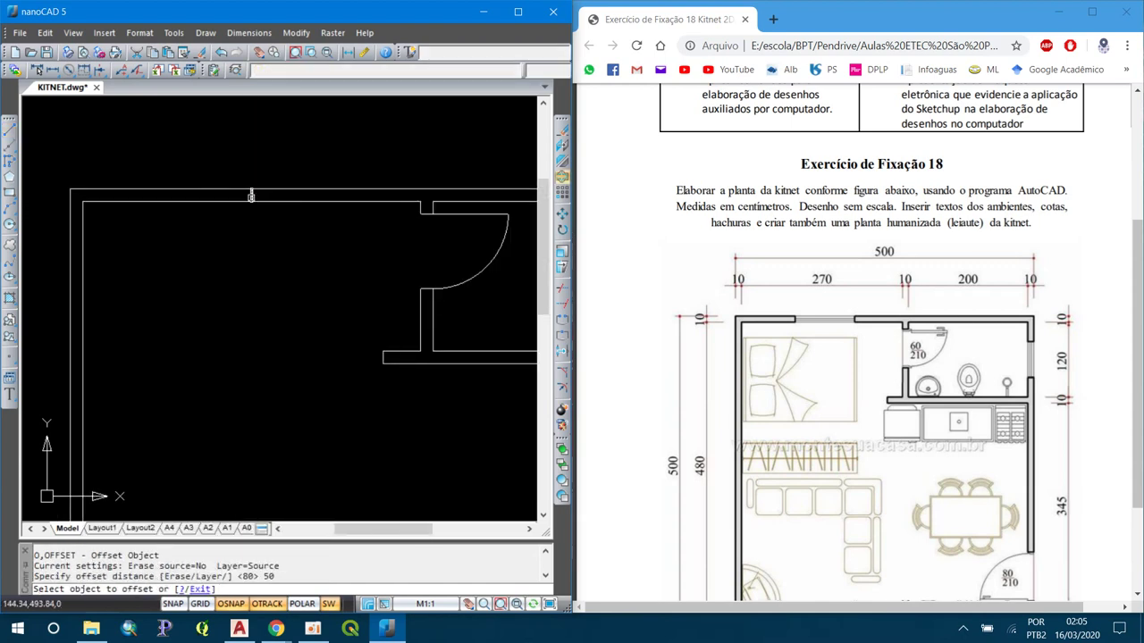
left_click(257, 198)
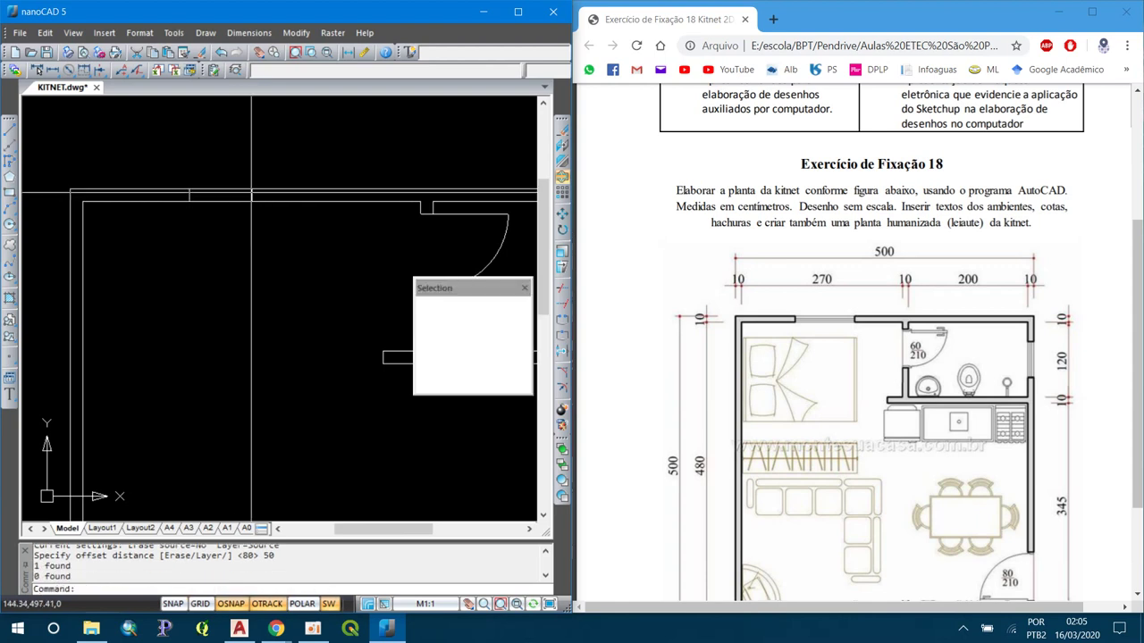
left_click(313, 210)
right_click(411, 275)
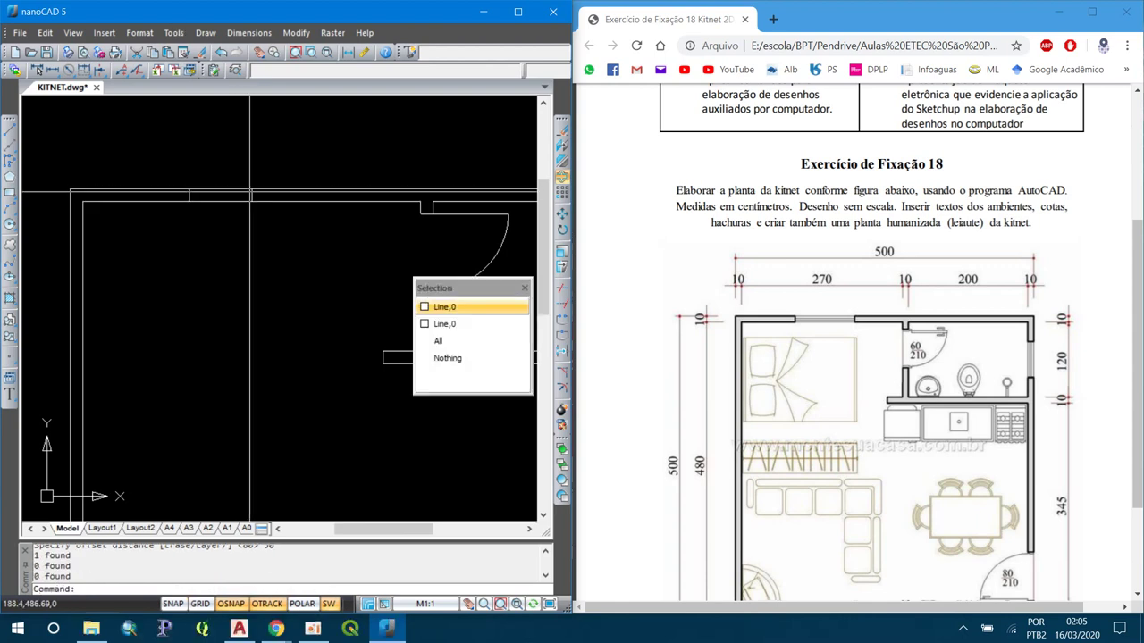
key("Escape")
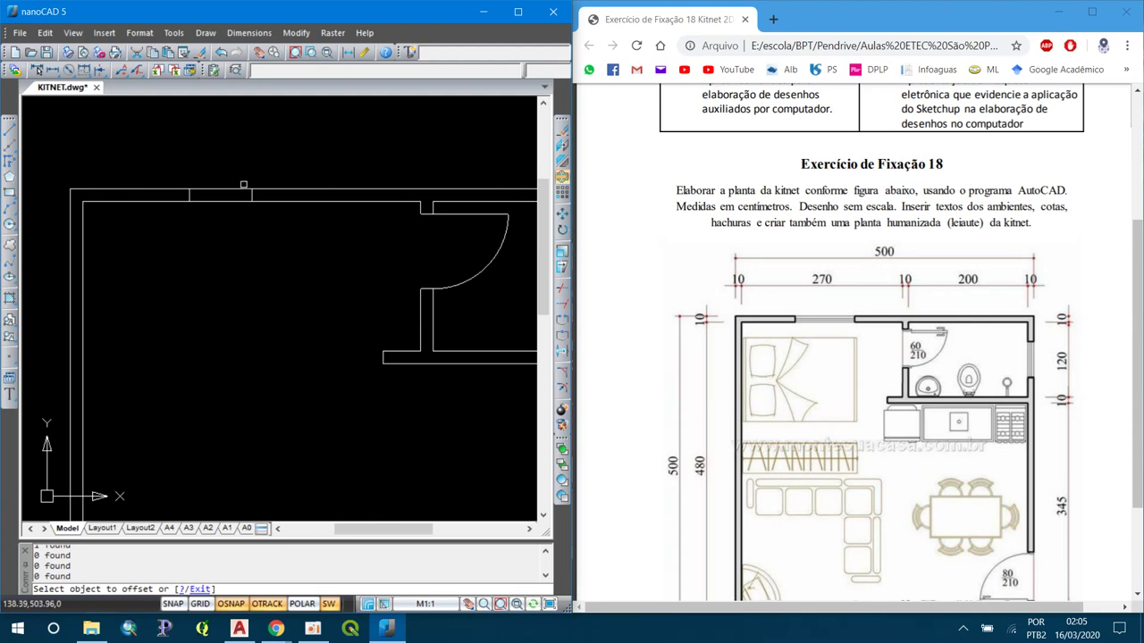
key("Escape")
- Offset the vertical line on the top wall by 50 beside the original
left_click(253, 194)
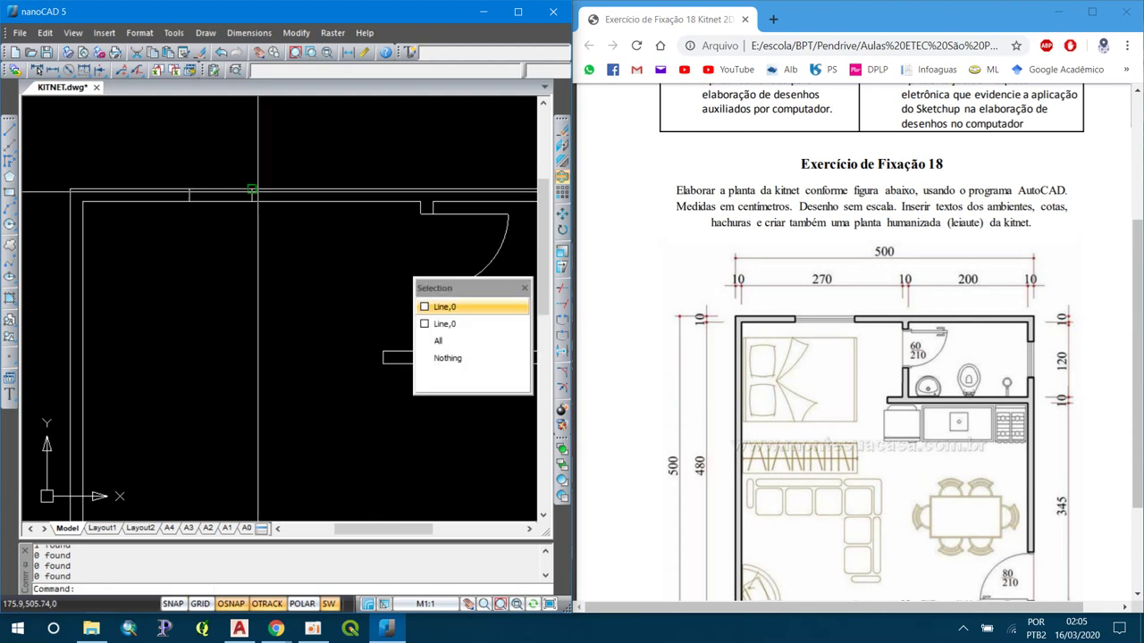
key("Escape")
key("Return")
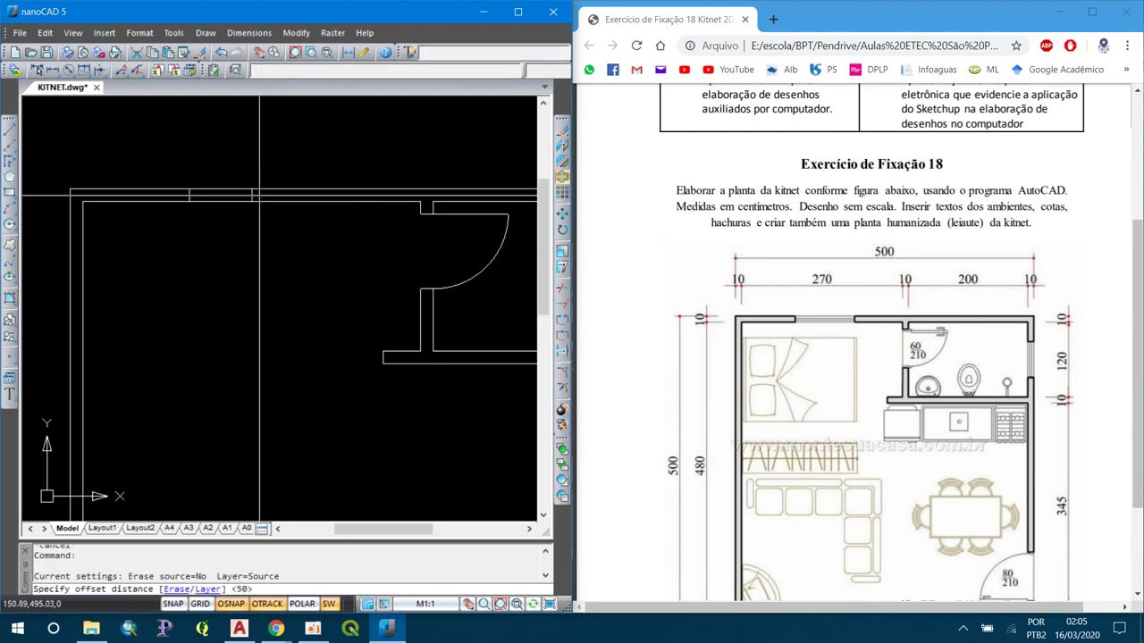
key("Return")
left_click(253, 194)
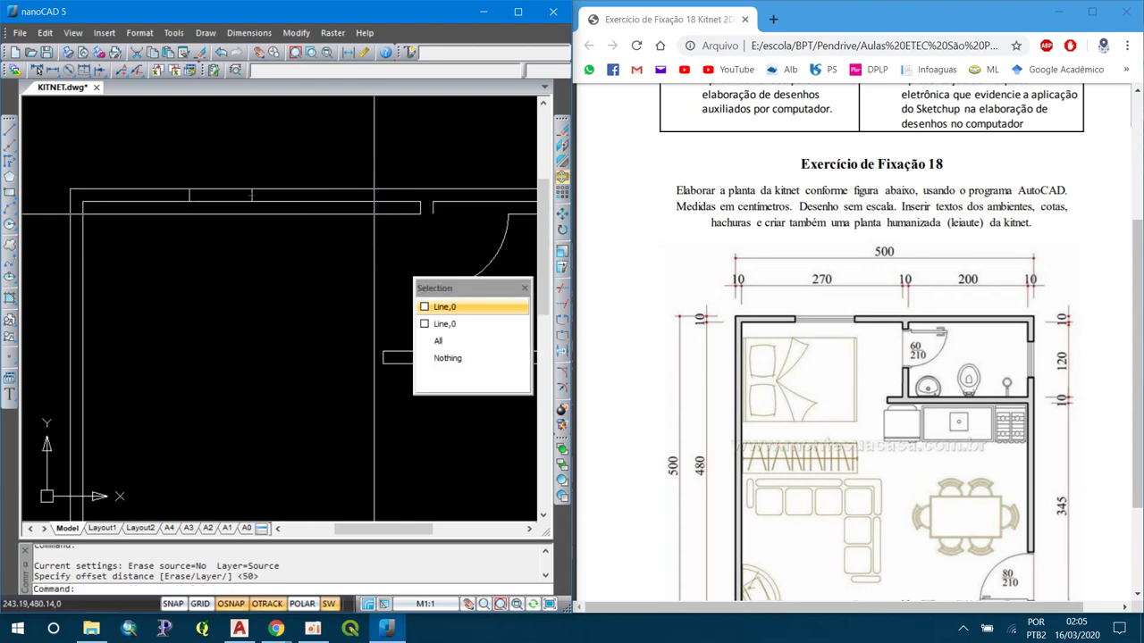
key("Escape")
middle_click_drag(260, 221, 248, 199)
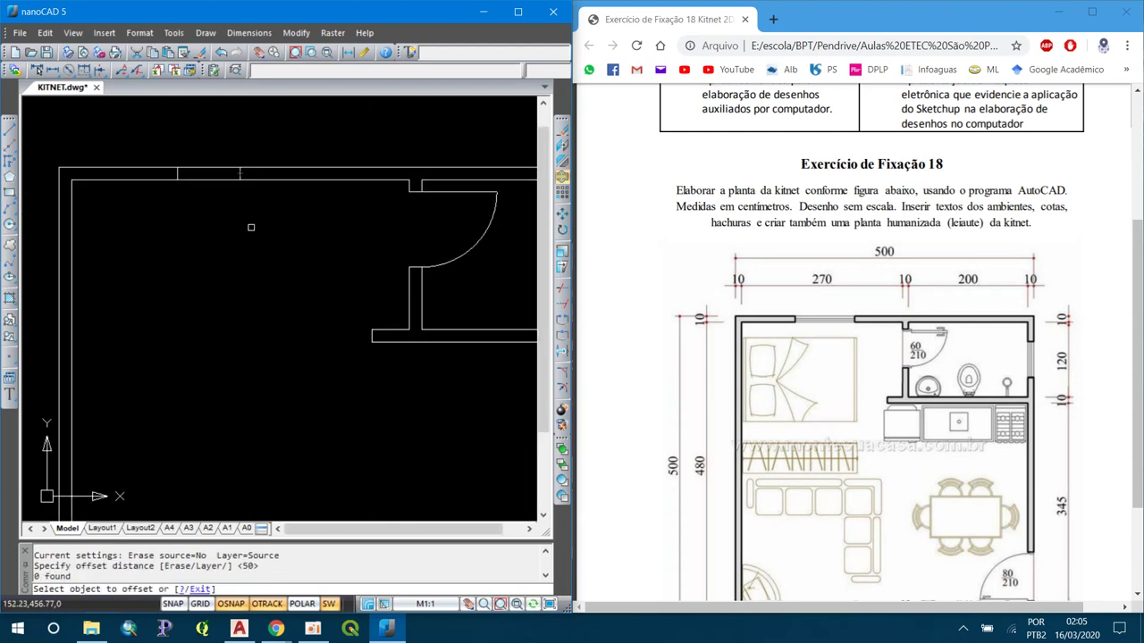
scroll(230, 175, "up", 3)
left_click(256, 173)
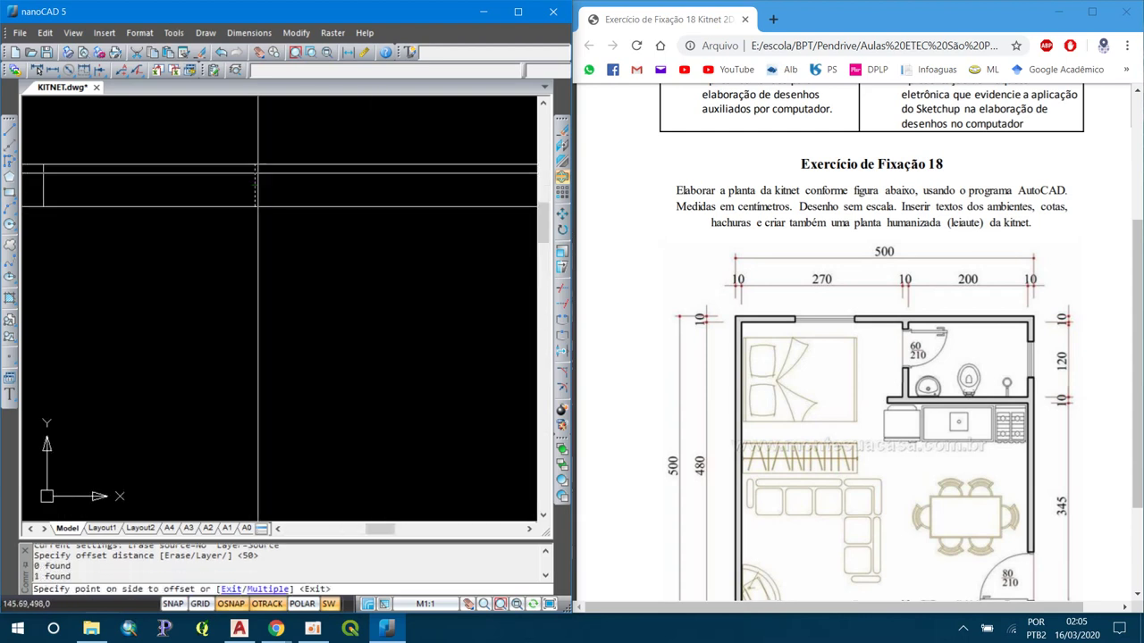
left_click(257, 173)
scroll(263, 170, "down", 3)
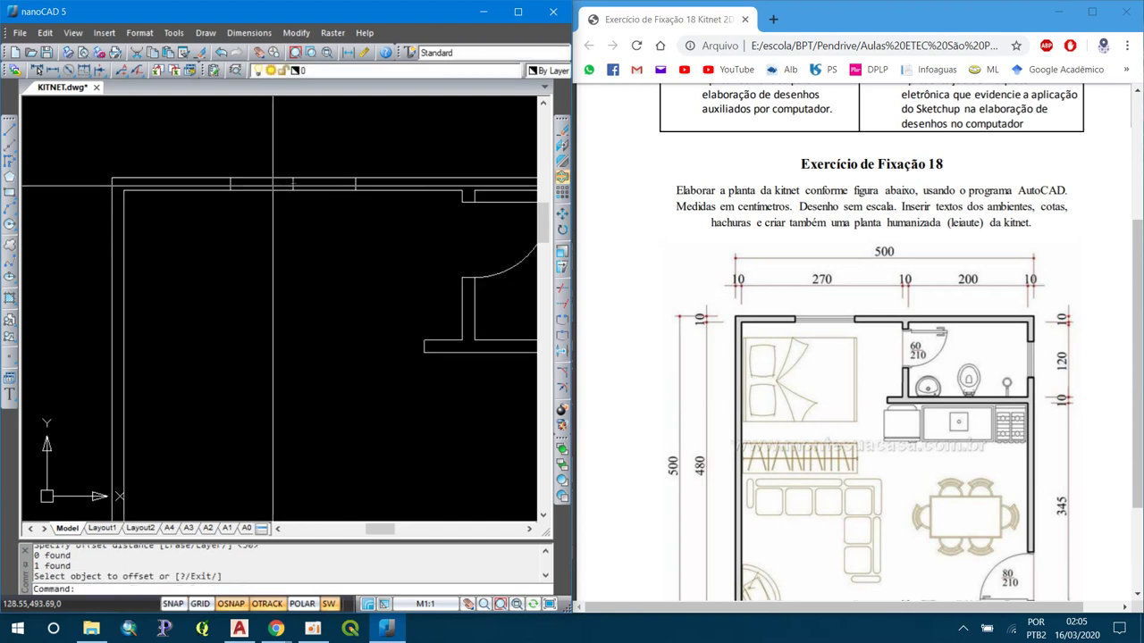
- Erase the misplaced offset line
left_click(270, 161)
left_click(305, 203)
type("e")
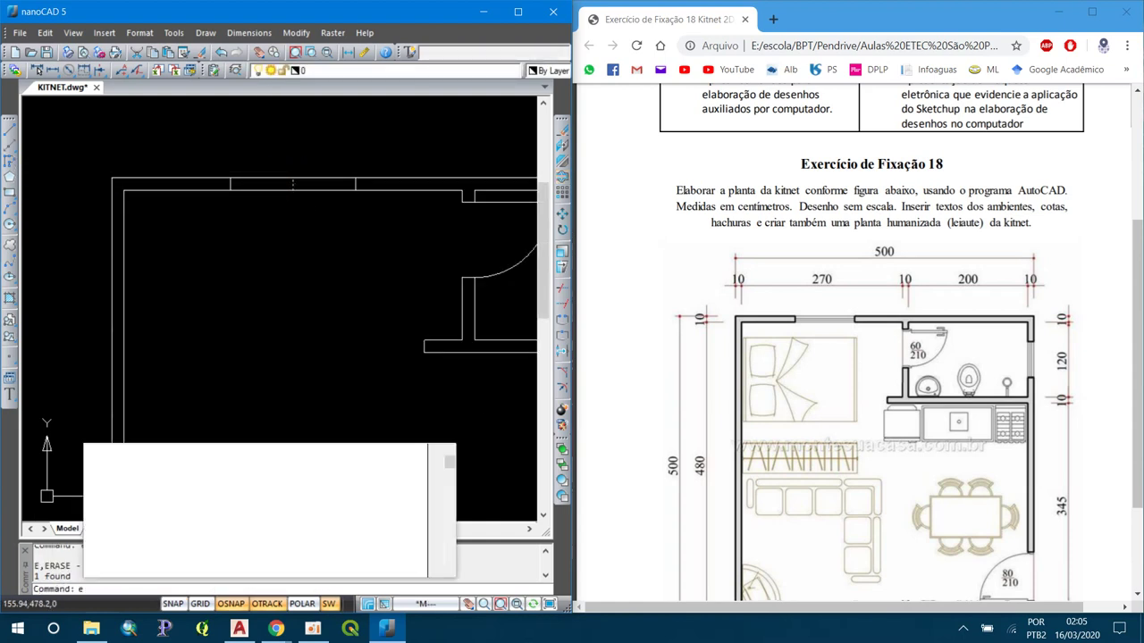
key("Return")
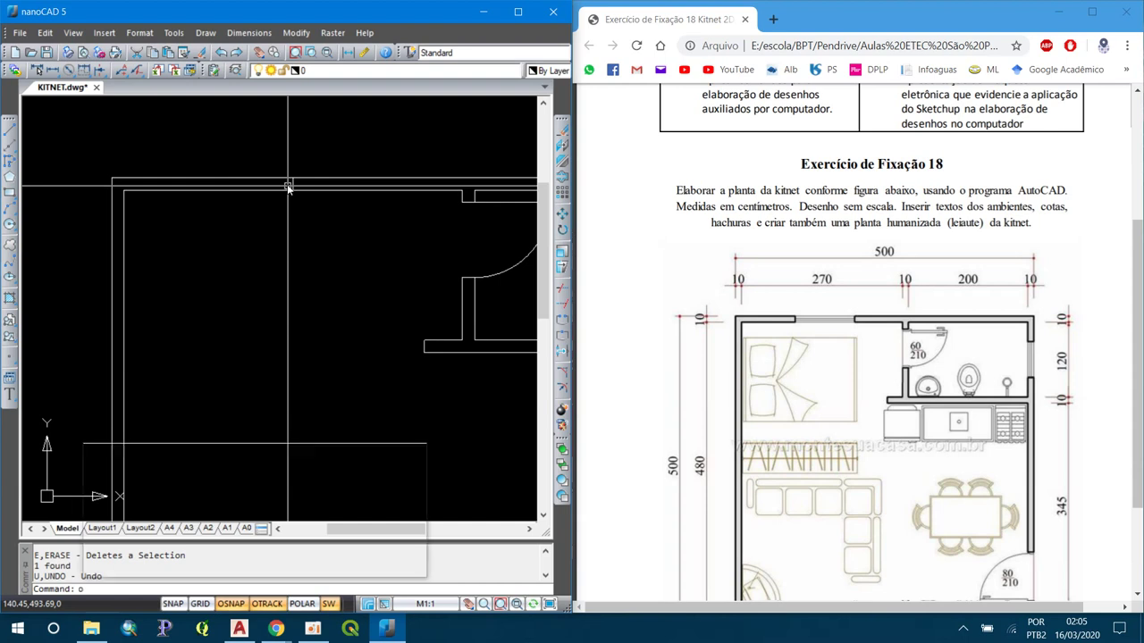
- Offset two top-wall lines by 60 to mark the opening
type("o")
key("Return")
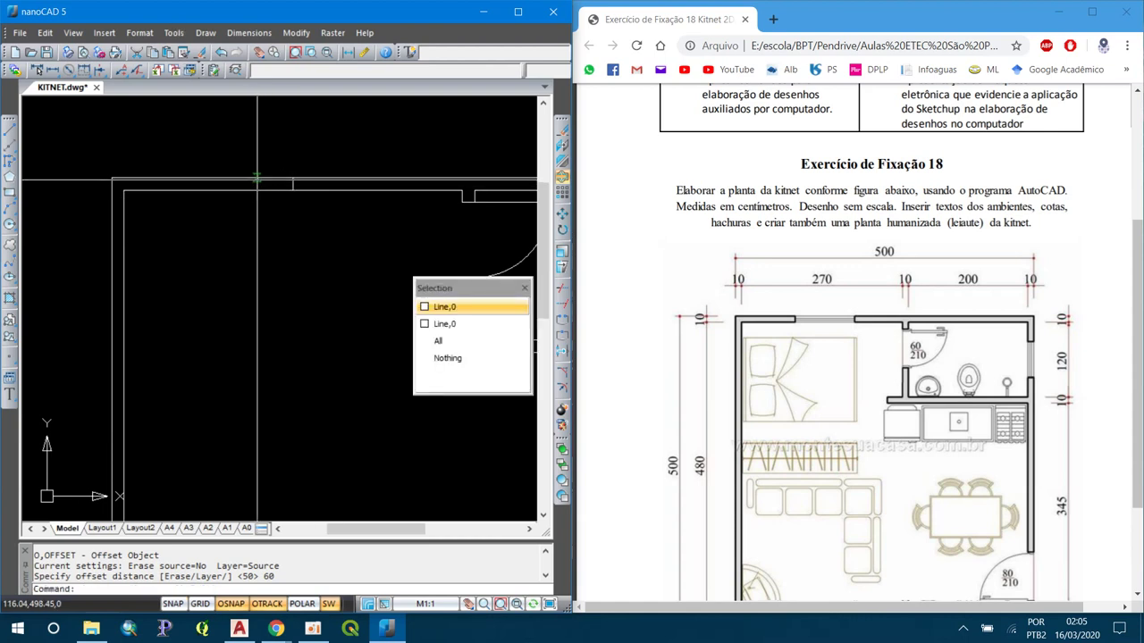
left_click(291, 185)
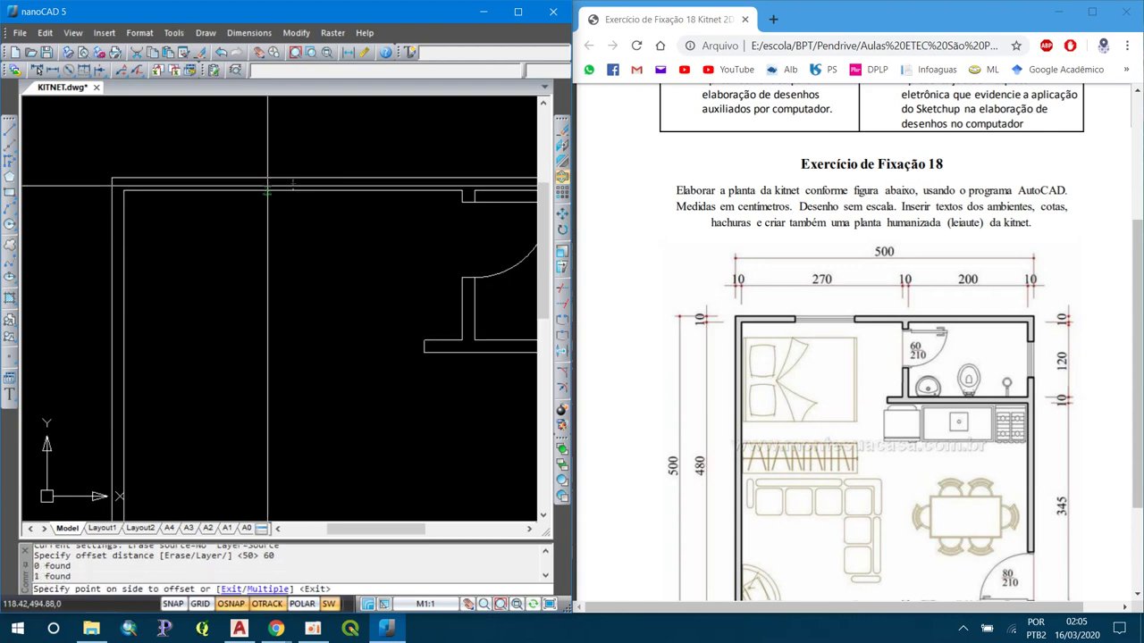
left_click(223, 198)
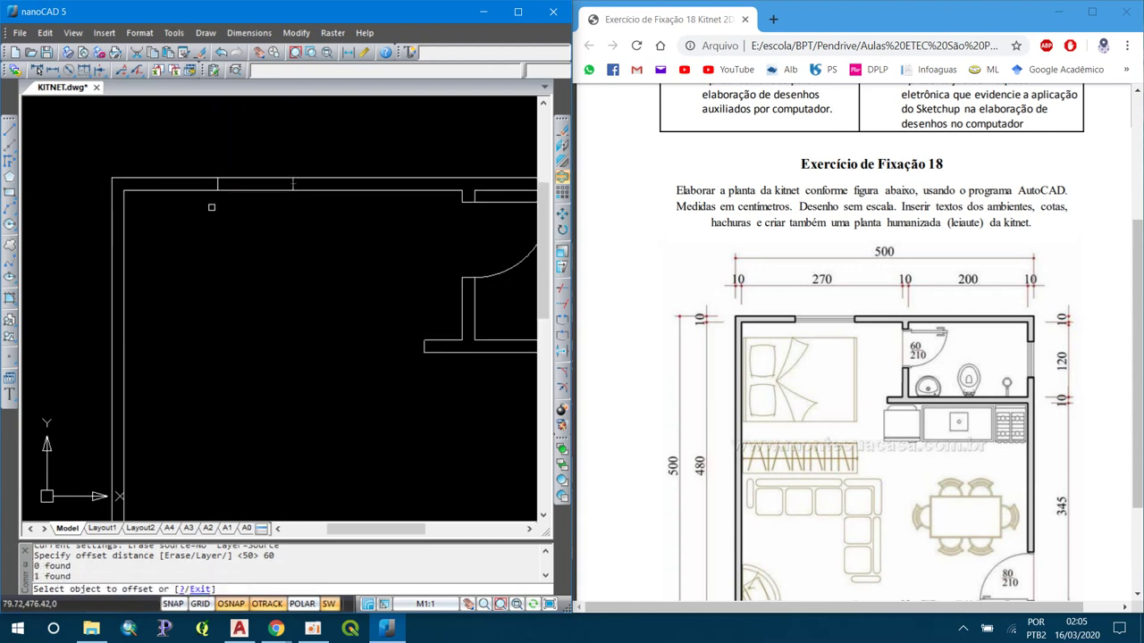
left_click(291, 185)
left_click(307, 206)
key("Escape")
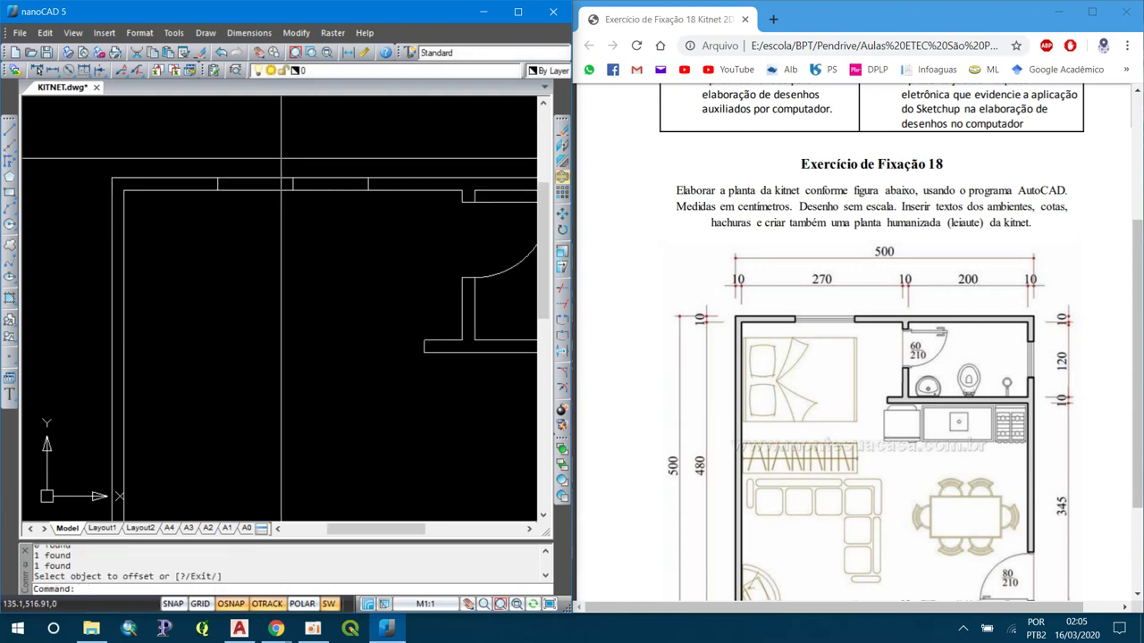
type("tor")
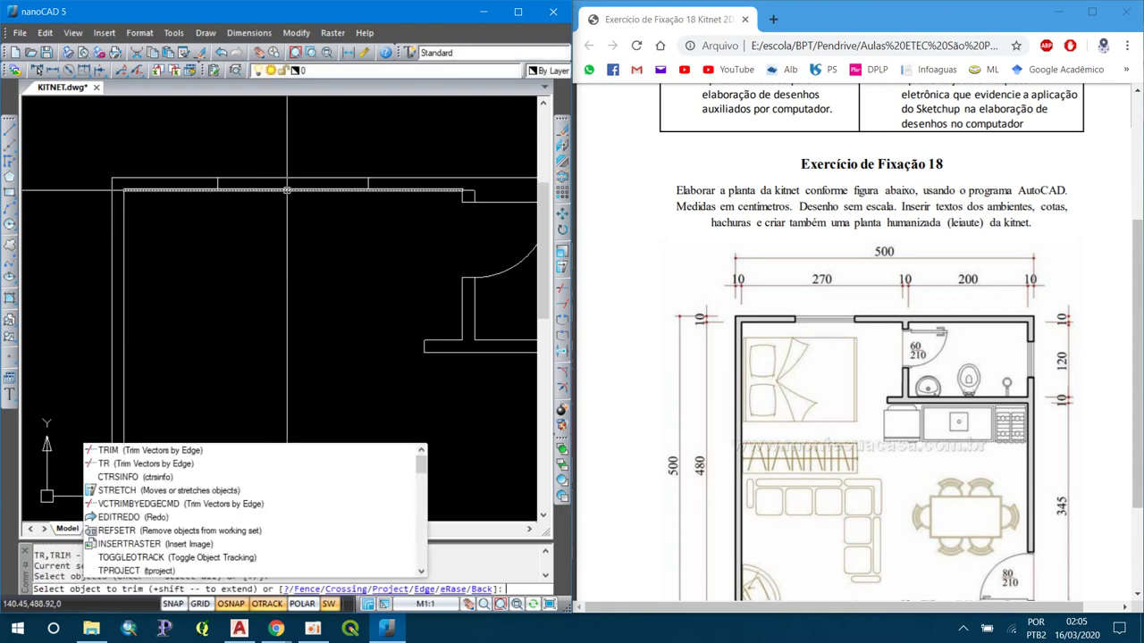
key("Return")
left_click(293, 220)
key("Return")
left_click(268, 179)
scroll(224, 195, "down", 2)
type("rec")
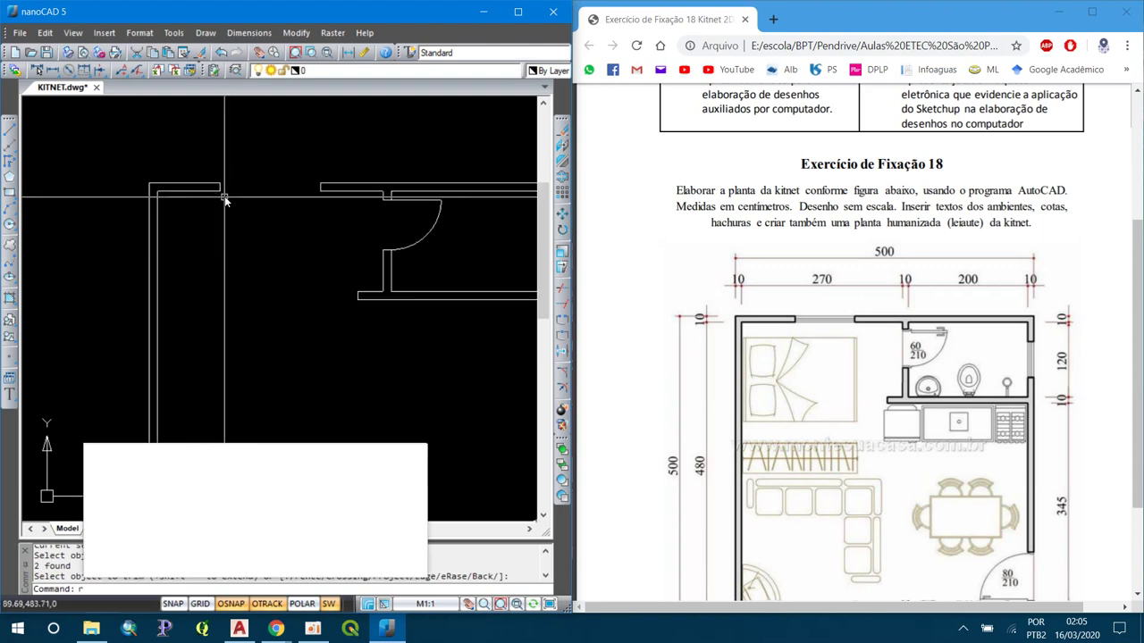
key("Return")
scroll(224, 195, "up", 2)
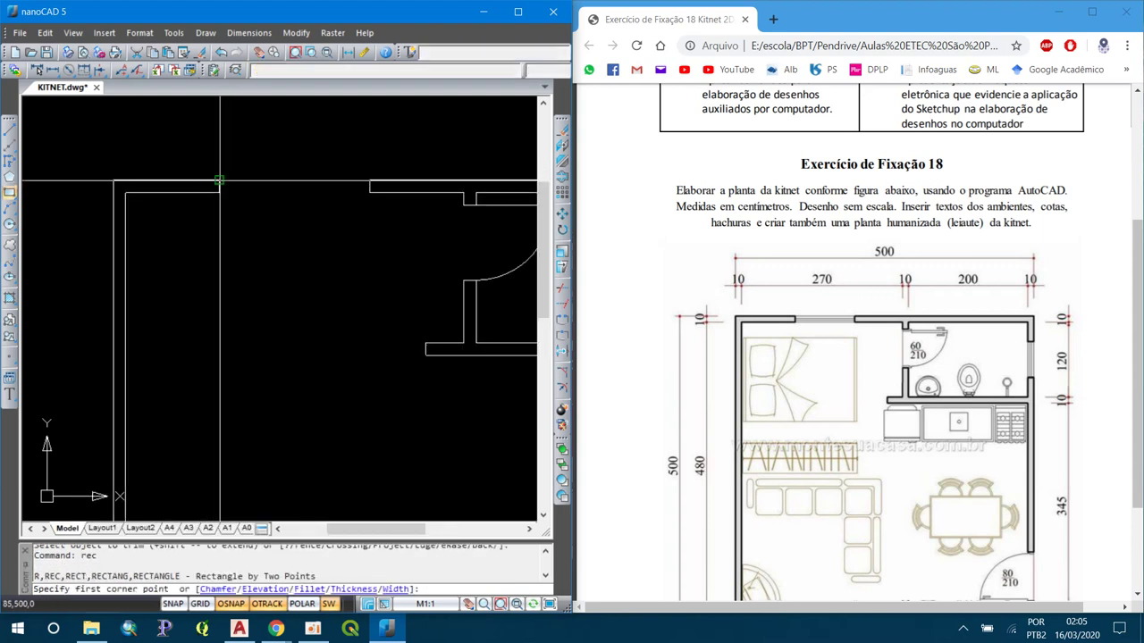
left_click(219, 181)
left_click(367, 192)
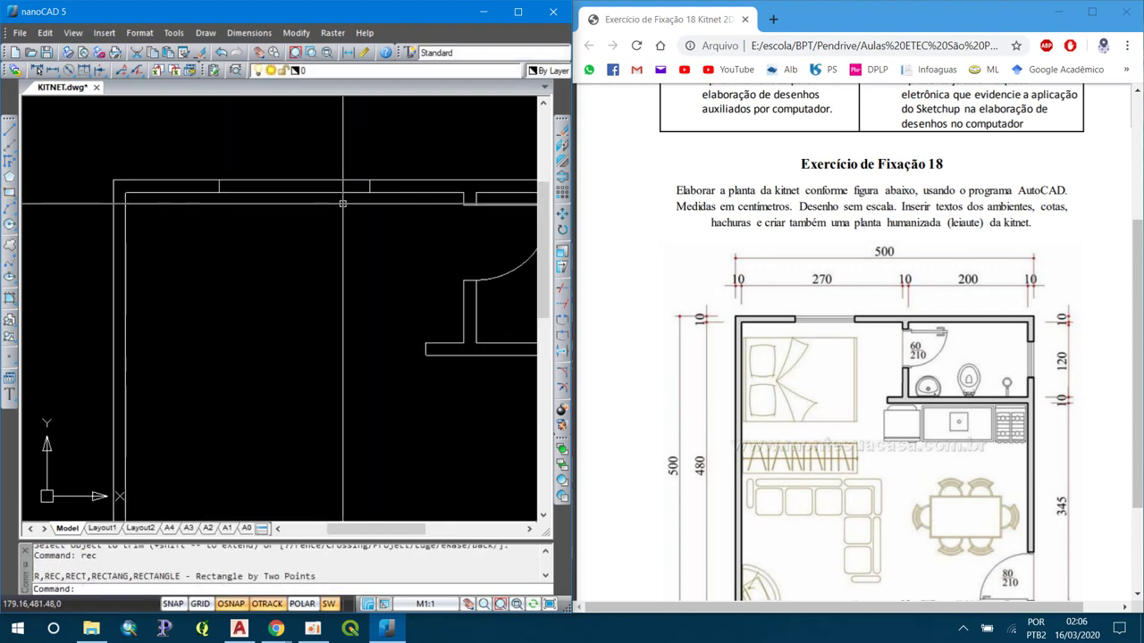
type("l")
key("Return")
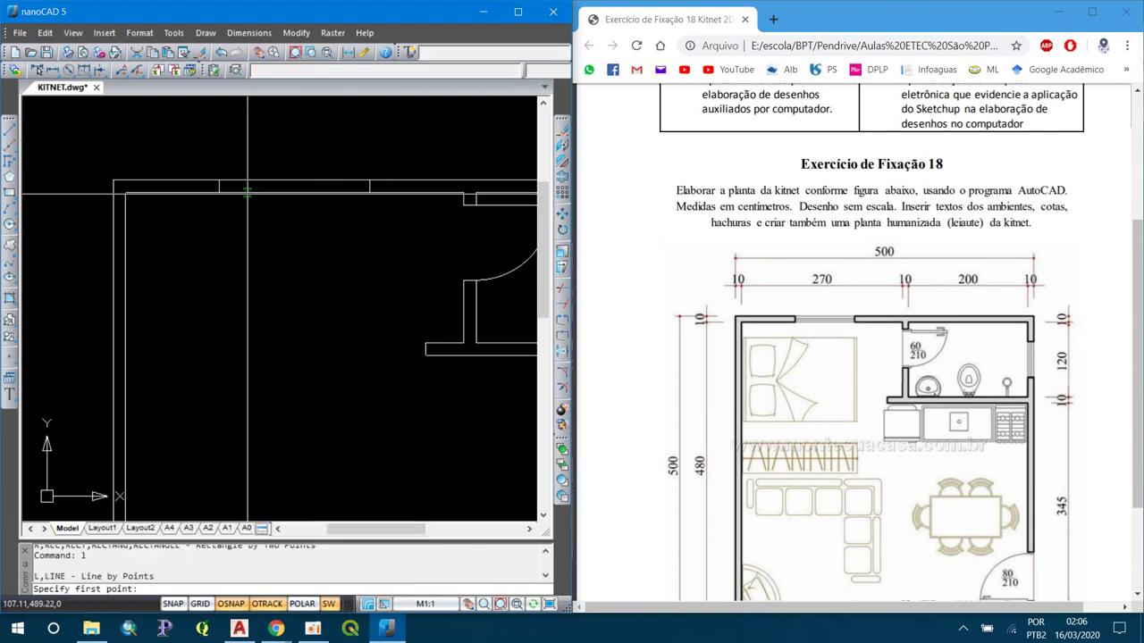
left_click(226, 186)
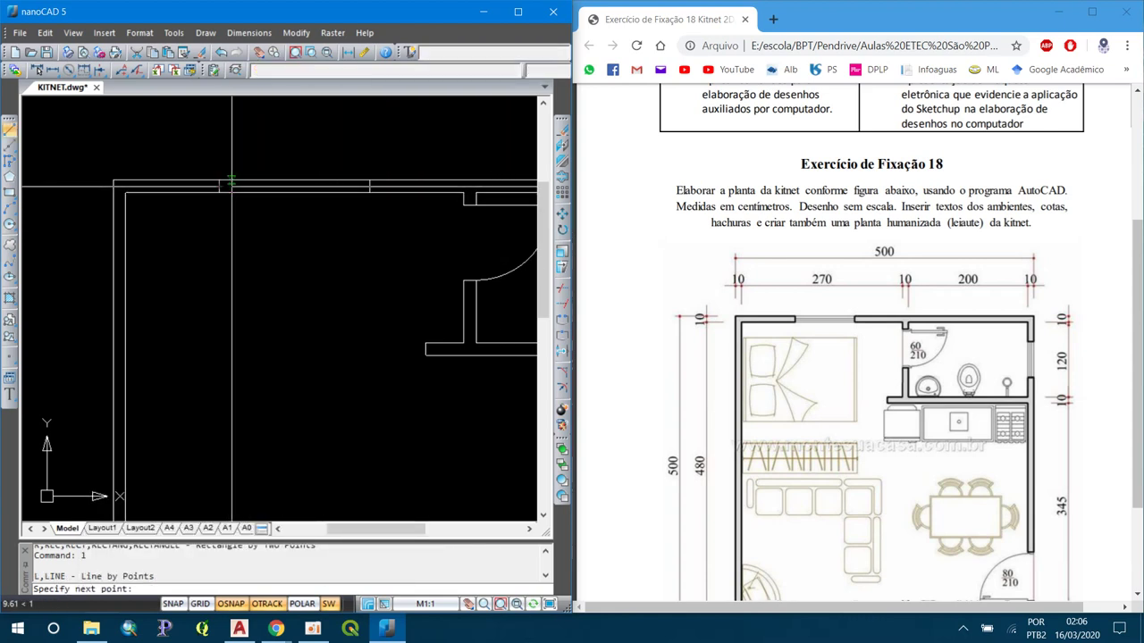
left_click(369, 186)
key("Return")
scroll(369, 185, "down", 3)
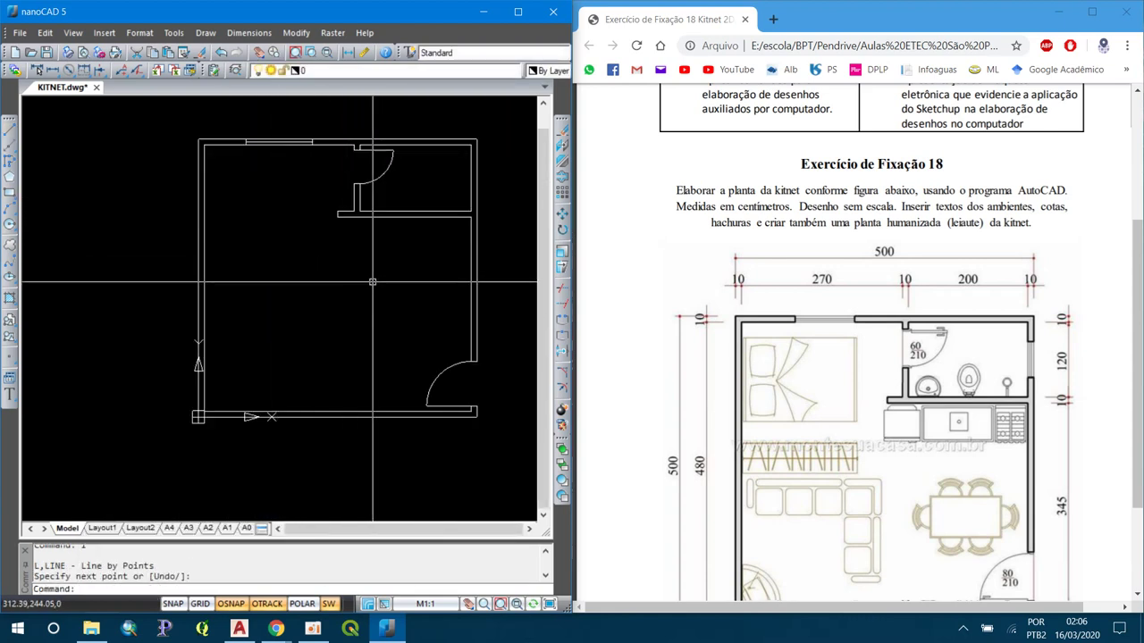
scroll(740, 355, "down", 2)
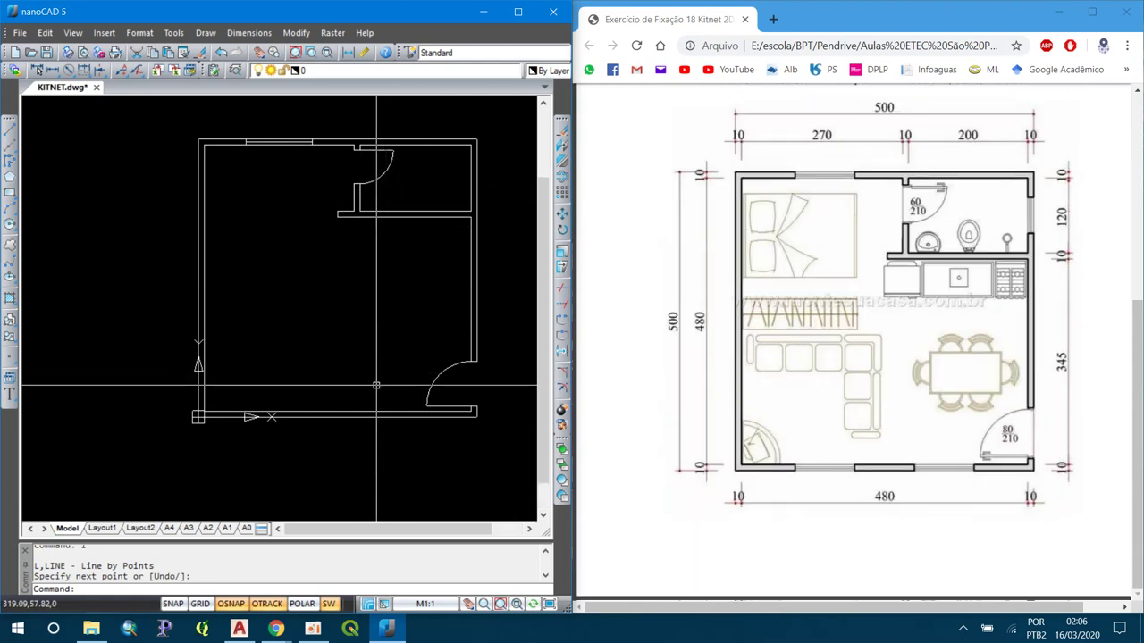
scroll(295, 393, "up", 2)
scroll(243, 391, "up", 2)
scroll(243, 392, "down", 3)
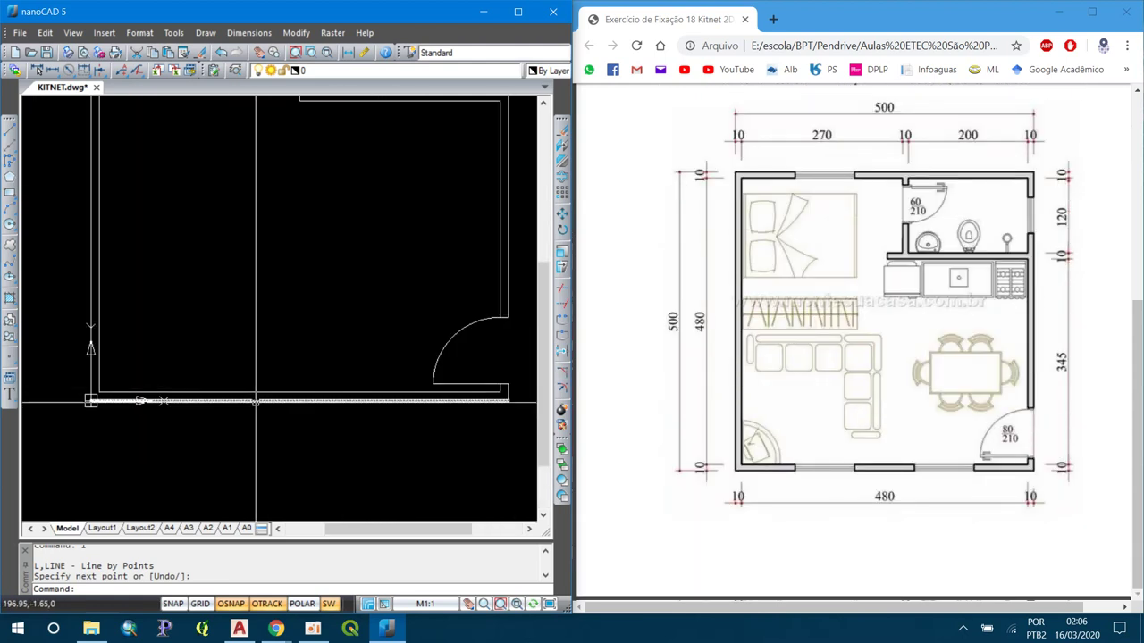
- Draw a short tick line across the bottom wall at its corner
type("l")
key("Return")
scroll(126, 376, "up", 1)
left_click(126, 376)
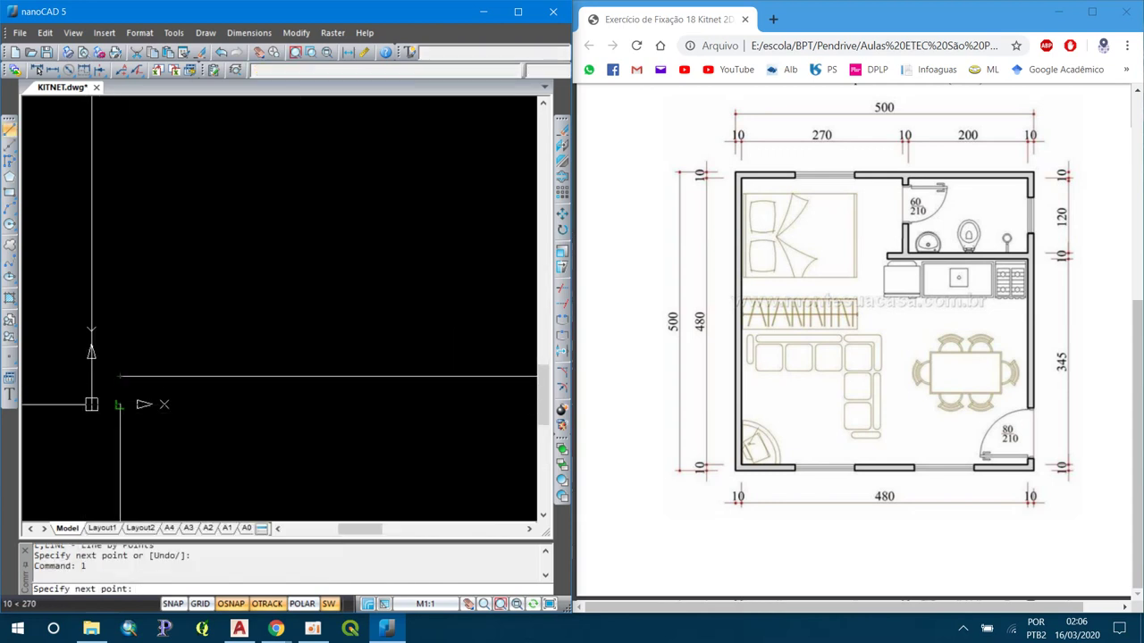
left_click(120, 404)
key("Return")
- Offset the tick by 96 repeatedly along the bottom wall to mark openings
type("o")
key("Return")
type("96")
key("Return")
scroll(134, 388, "down", 2)
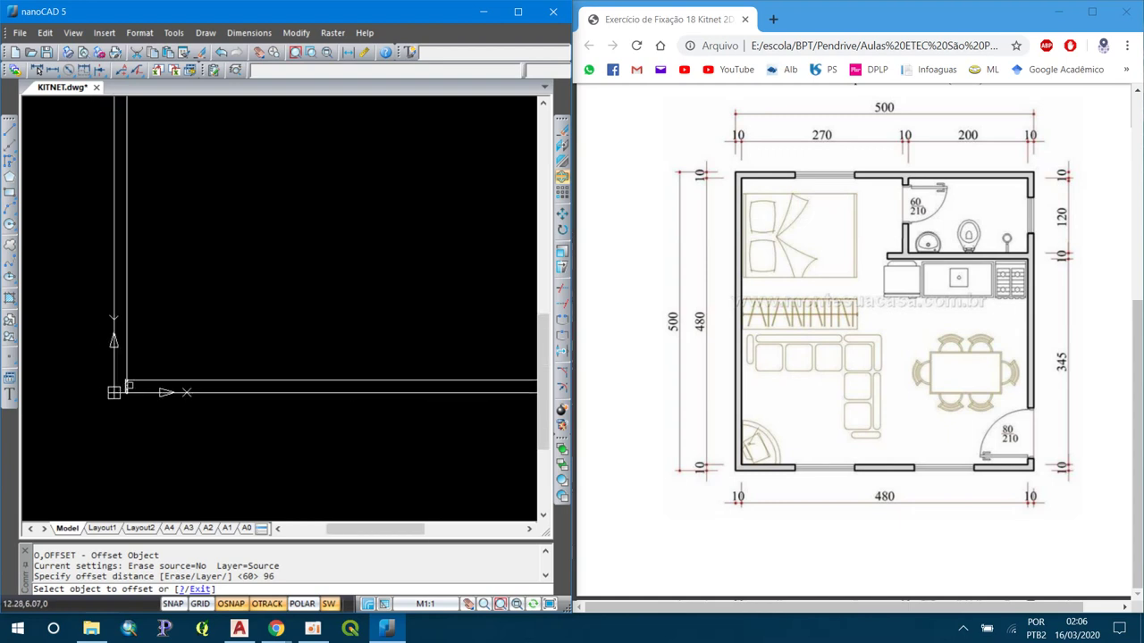
left_click(114, 393)
left_click(113, 393)
mouse_move(300, 442)
middle_mouse_down()
mouse_move(223, 414)
mouse_move(206, 382)
middle_mouse_up()
left_click(133, 373)
left_click(298, 395)
middle_click_drag(299, 395, 183, 383)
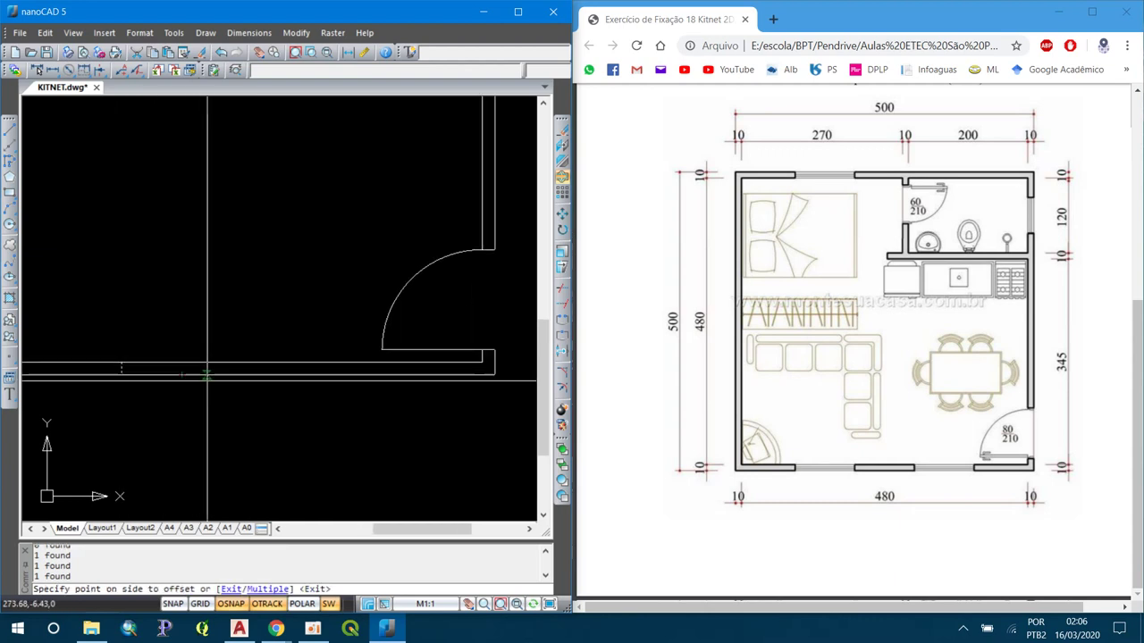
left_click(259, 404)
scroll(303, 402, "down", 2)
scroll(320, 394, "up", 1)
scroll(297, 364, "up", 3)
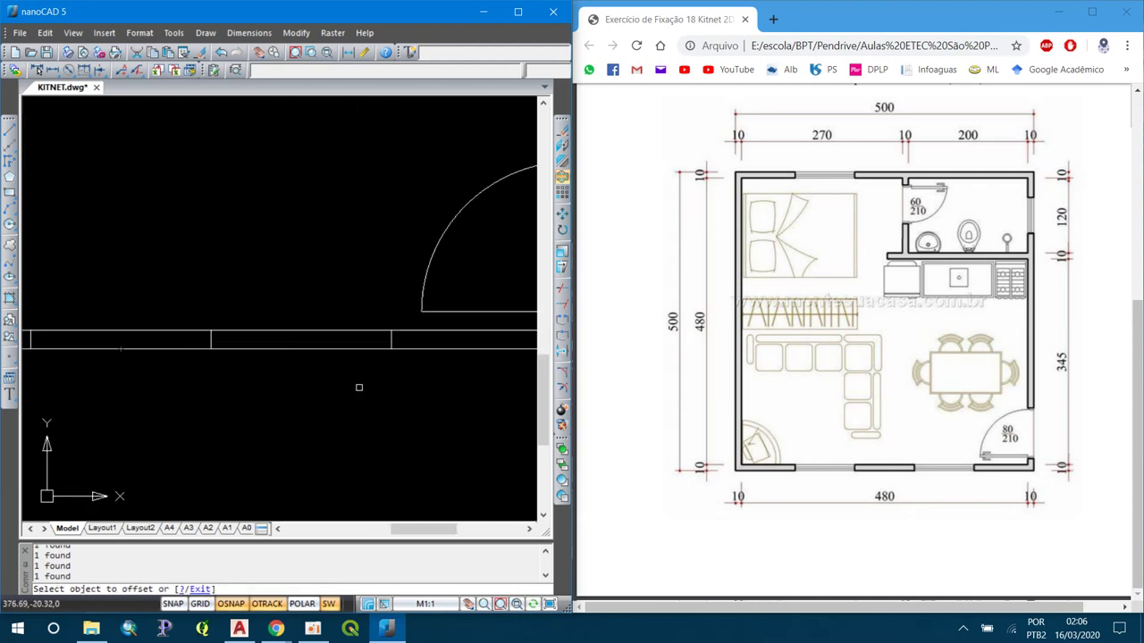
scroll(358, 388, "down", 3)
key("Escape")
- Trim the wall segments between the ticks to cut the window openings
scroll(97, 360, "up", 2)
type("tr")
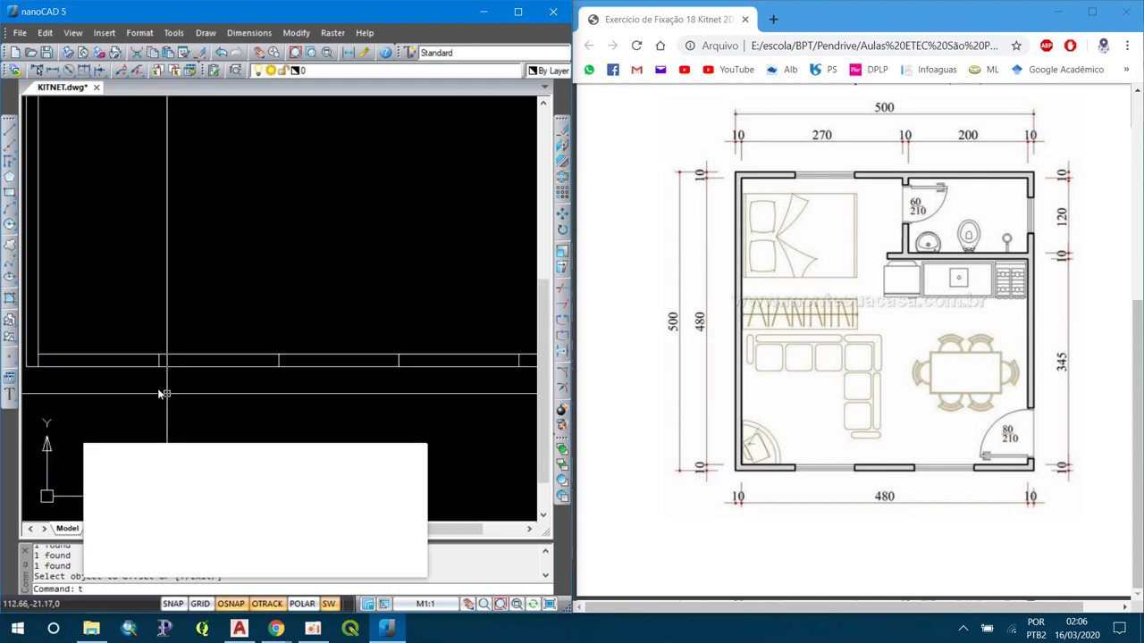
key("Return")
left_click(220, 377)
left_click(232, 354)
key("Return")
scroll(343, 370, "down", 2)
left_click(361, 370)
left_click(327, 348)
key("Return")
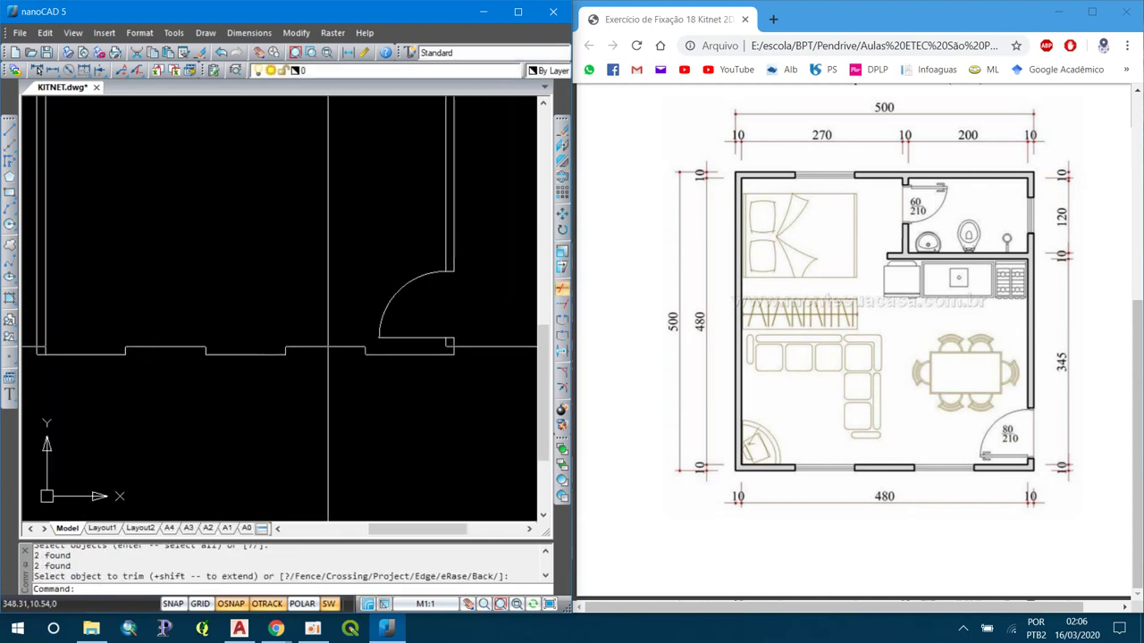
- Draw rectangle window frames across the two bottom-wall openings
type("rec")
key("Return")
scroll(189, 344, "up", 1)
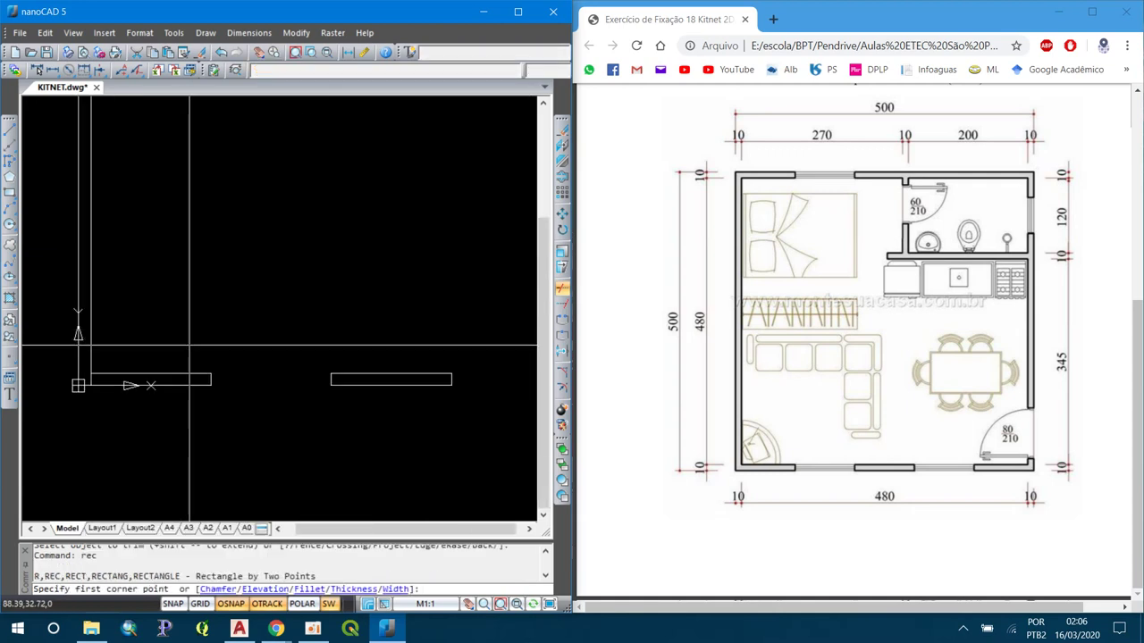
left_click(211, 374)
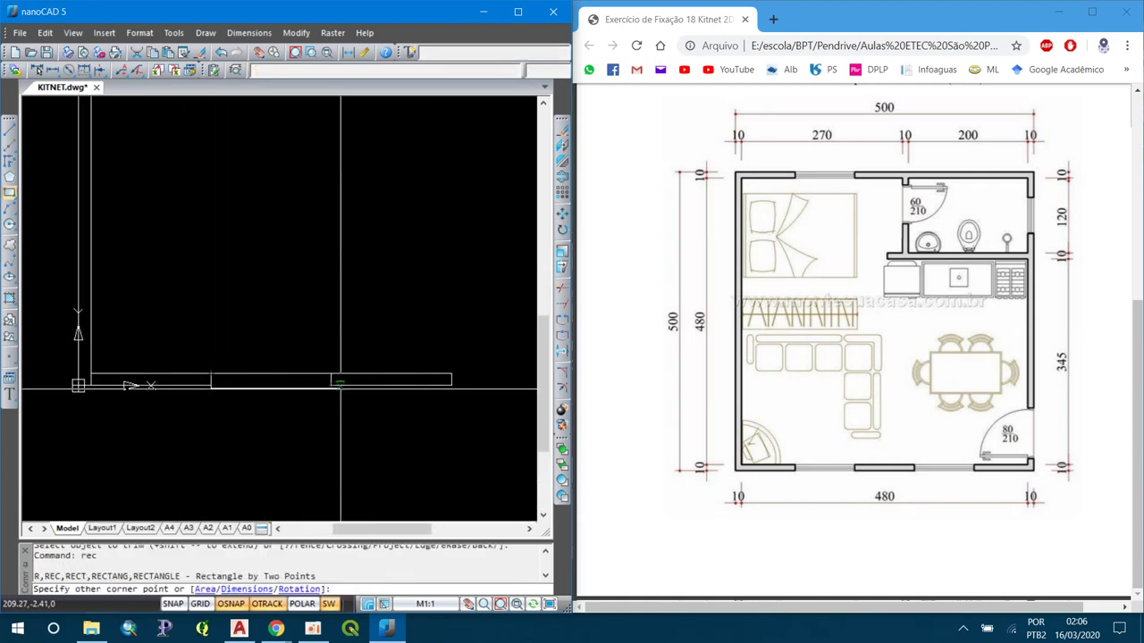
left_click(331, 384)
key("Return")
middle_click_drag(331, 385, 293, 371)
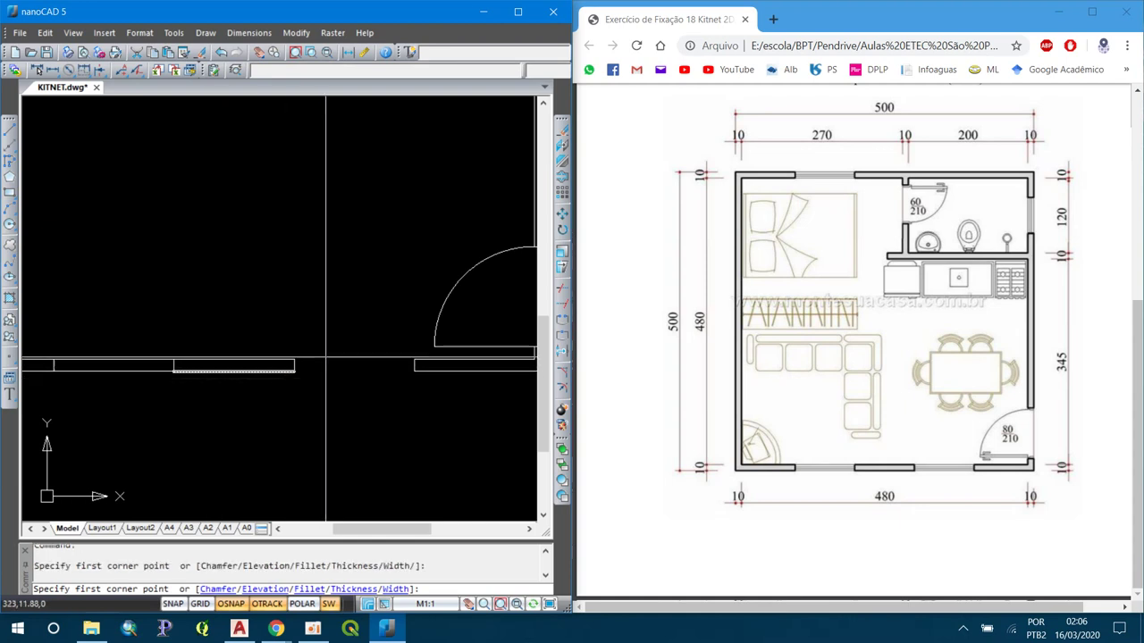
left_click(295, 361)
left_click(414, 366)
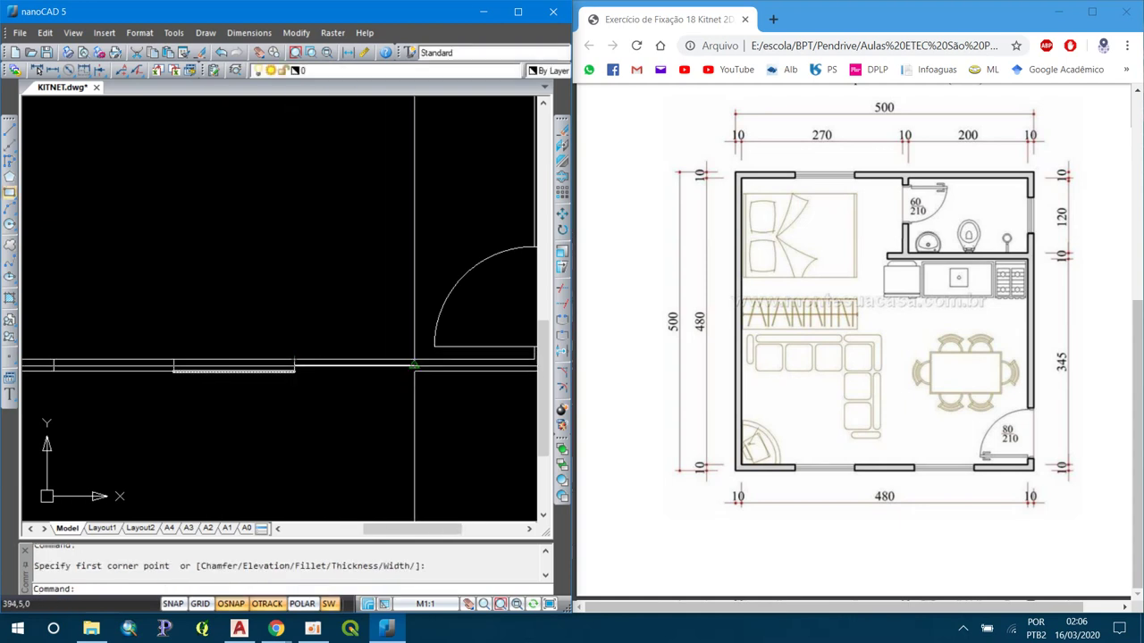
- Erase the misdrawn second rectangle and retry it from the wall corner
left_click(393, 366)
type("e")
key("Return")
type("rec")
key("Return")
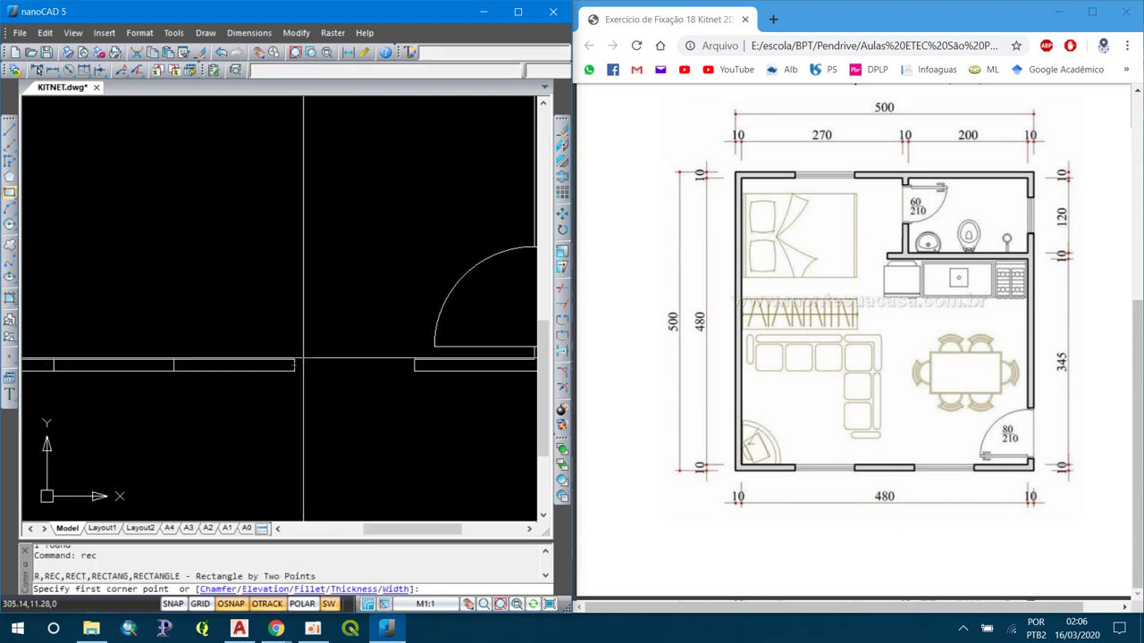
left_click(295, 361)
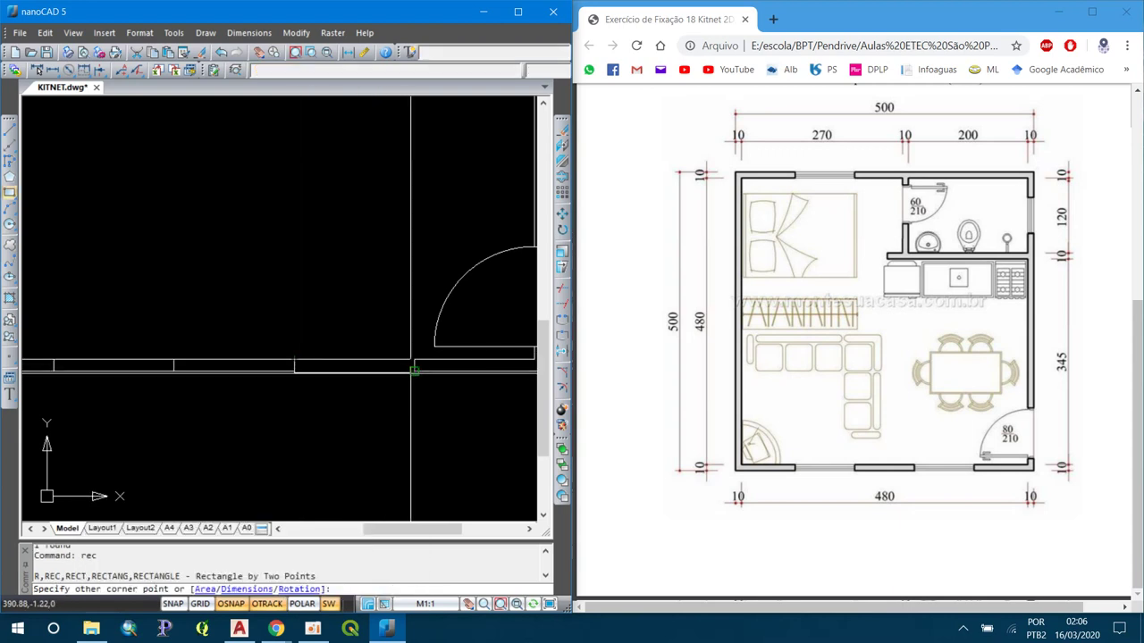
key("Escape")
- Draw window frame lines from the rectangles' left-edge midpoints
type("l")
key("Return")
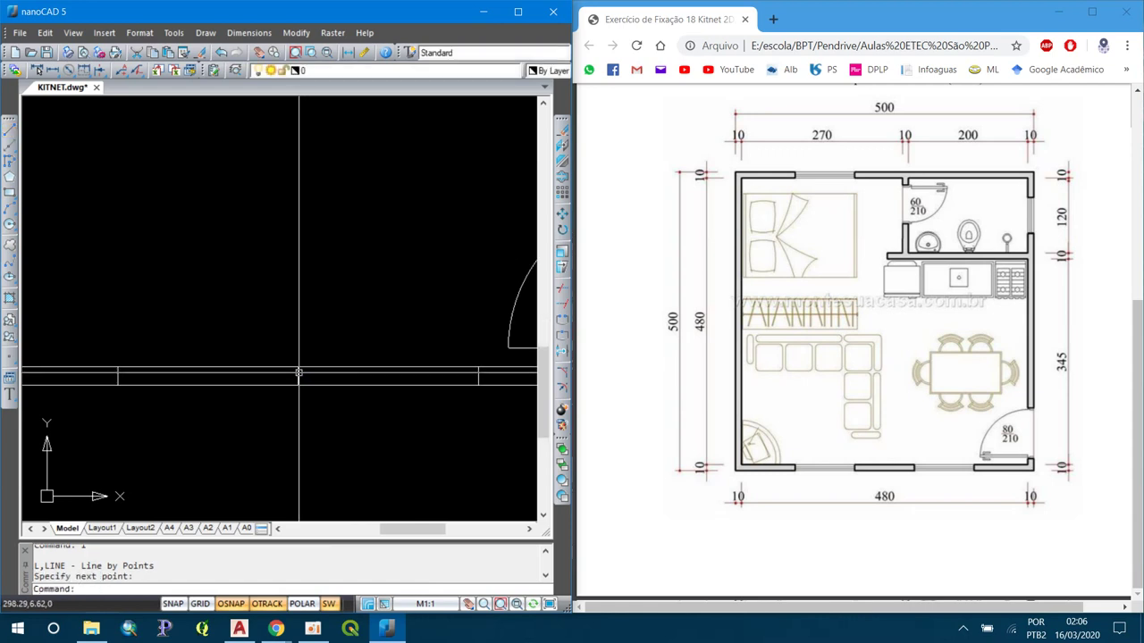
key("Return")
key("Return")
left_click(298, 377)
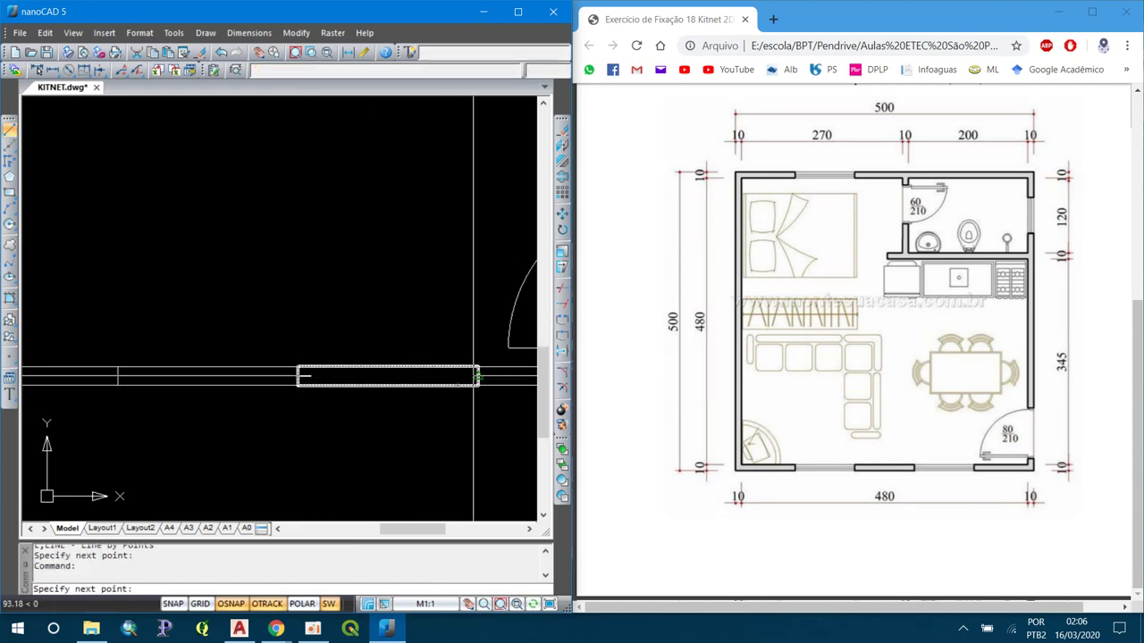
middle_click_drag(253, 367, 299, 402)
key("Return")
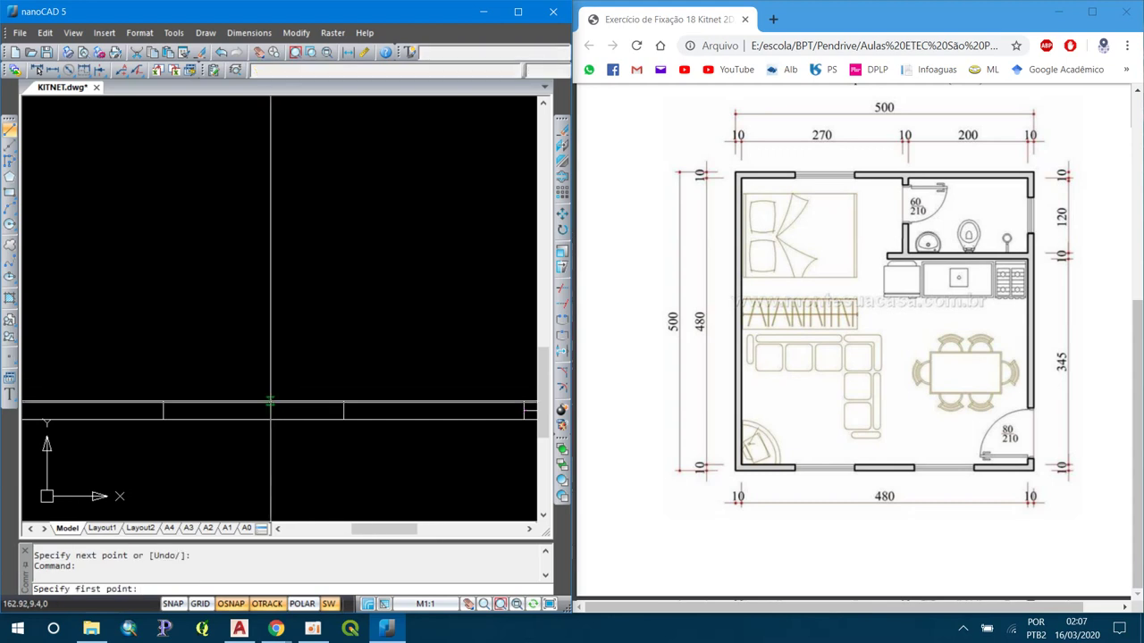
left_click(163, 409)
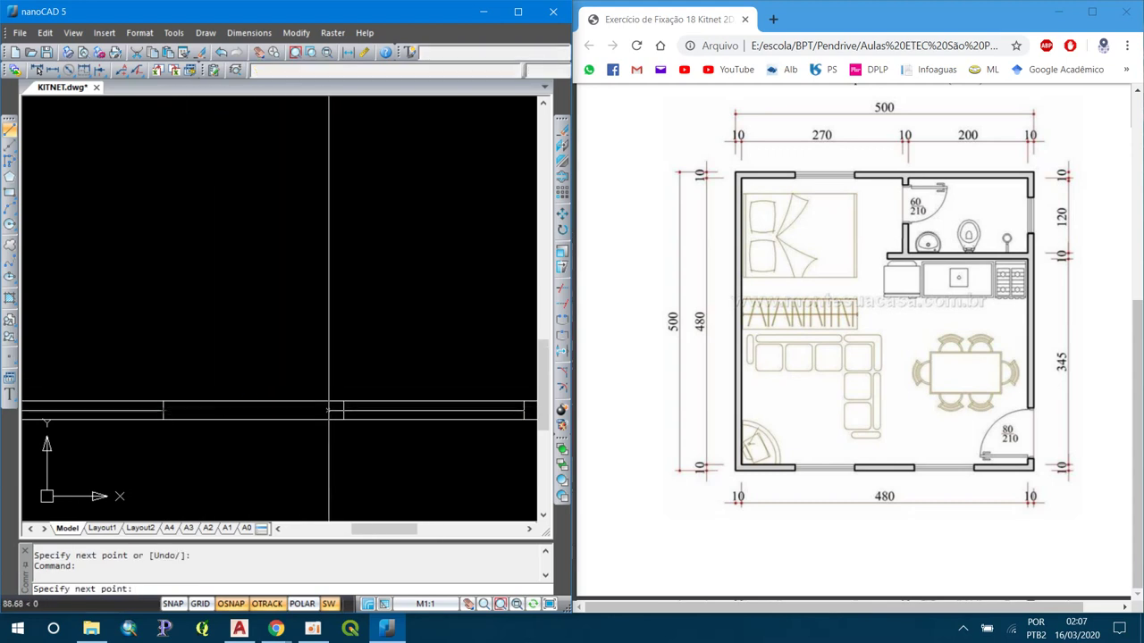
key("Escape")
- Zoom Extents to show the whole kitnet plan
scroll(342, 410, "down", 5)
type("z")
key("Return")
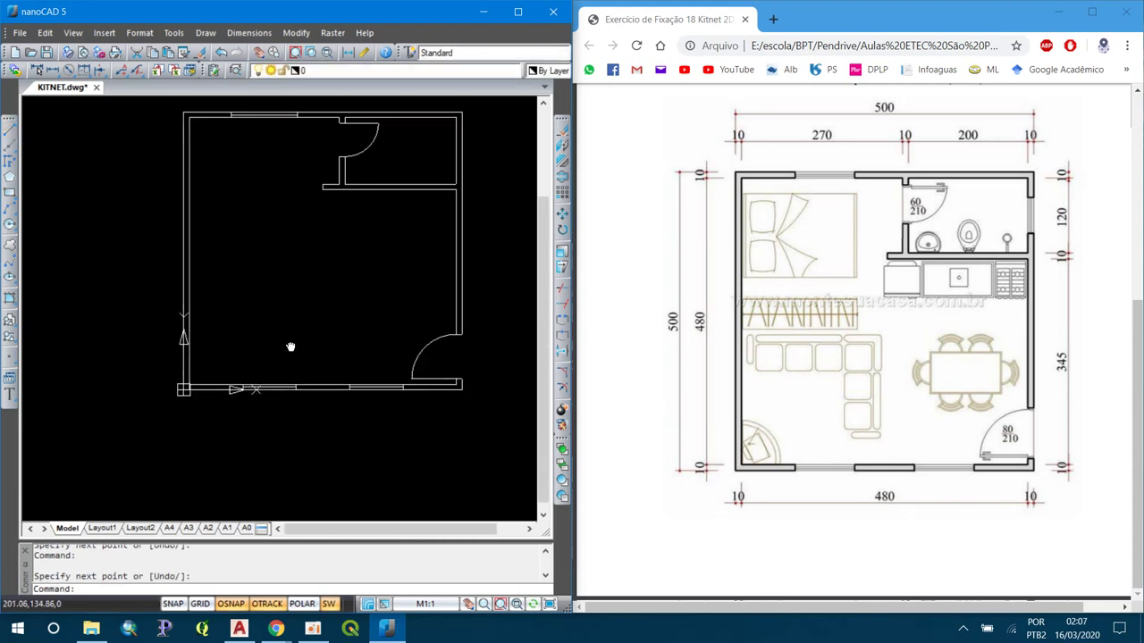
type("e")
key("Return")
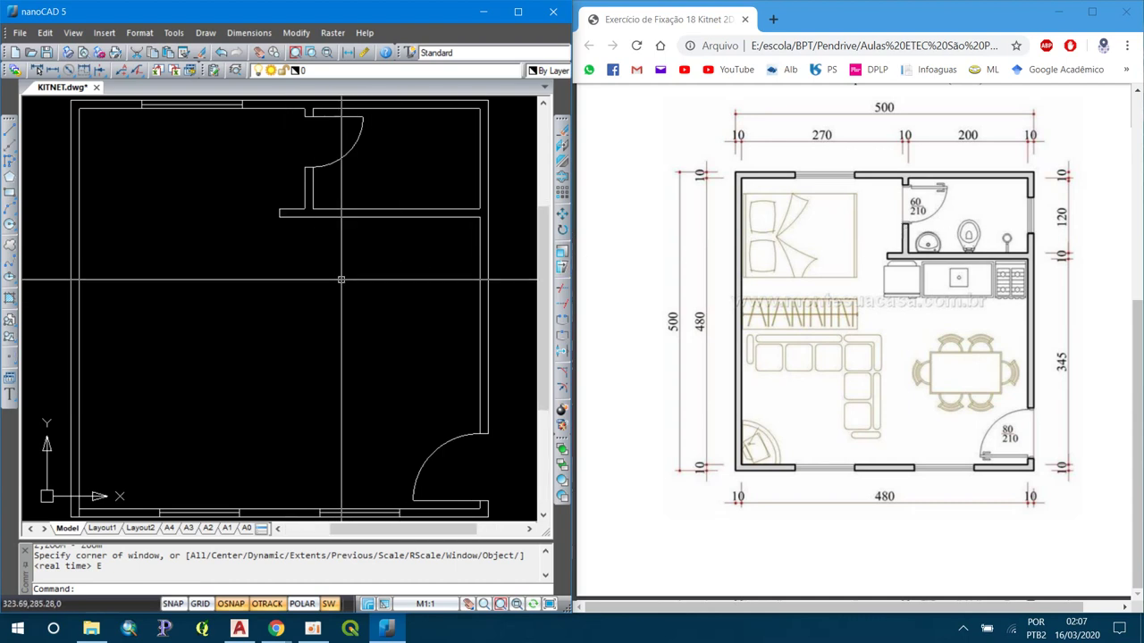
- Draw an MTEXT box in the living room with text height 10
type("mt")
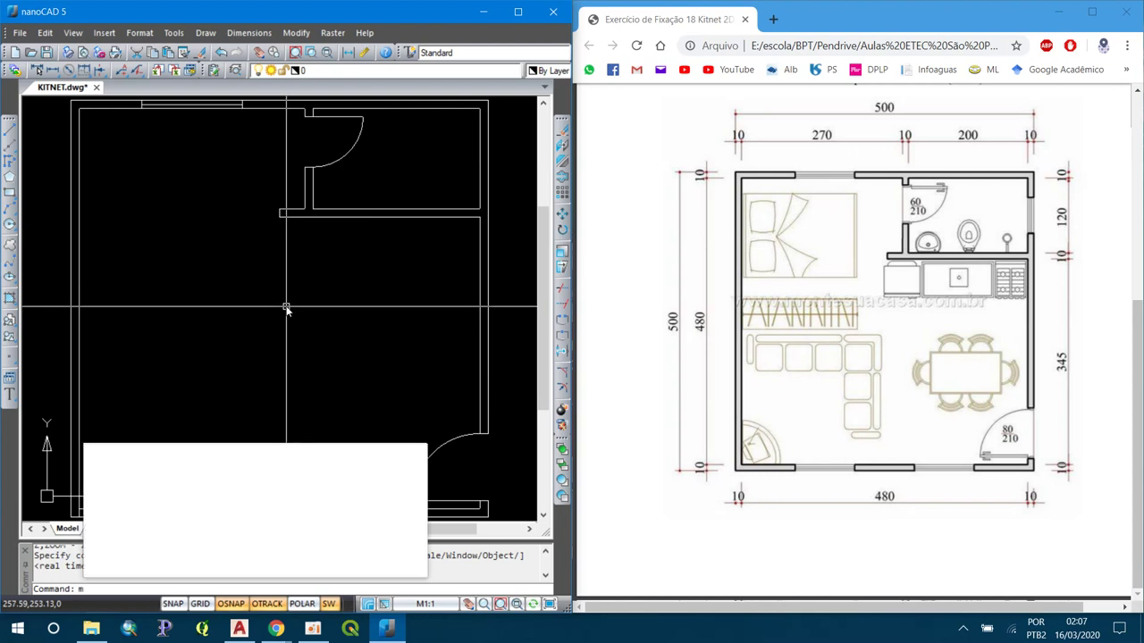
key("Return")
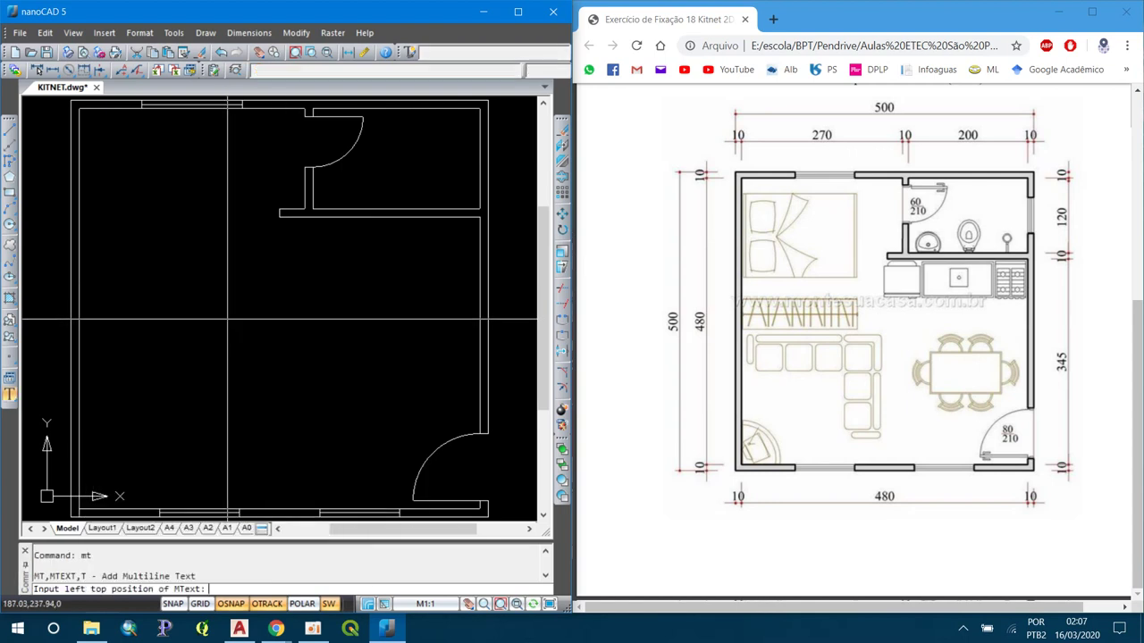
left_click(163, 249)
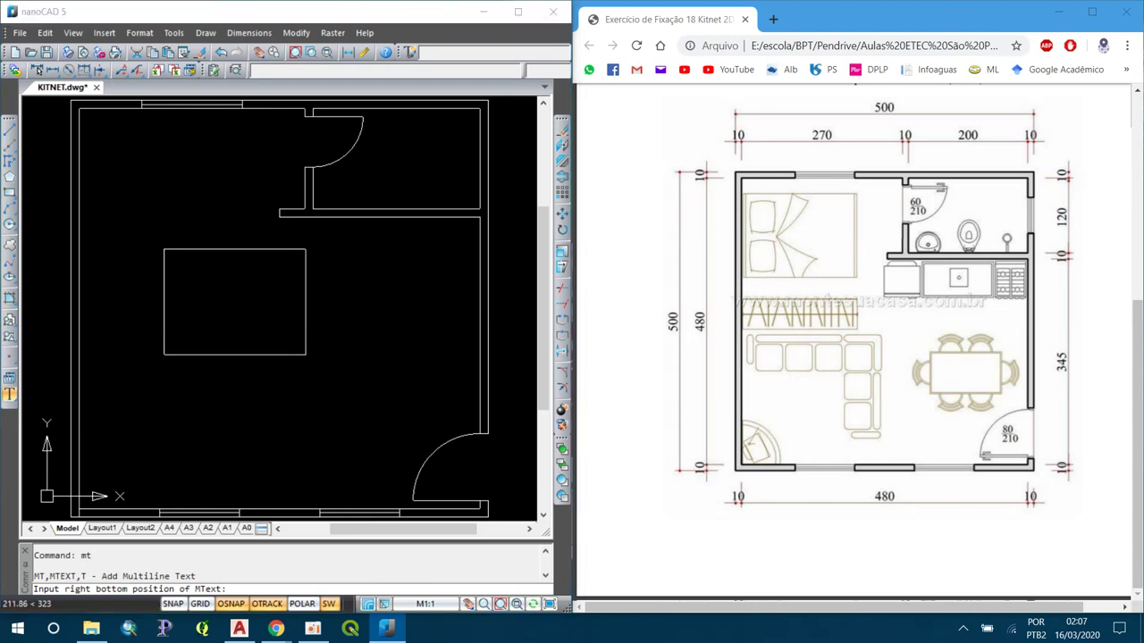
left_click(306, 354)
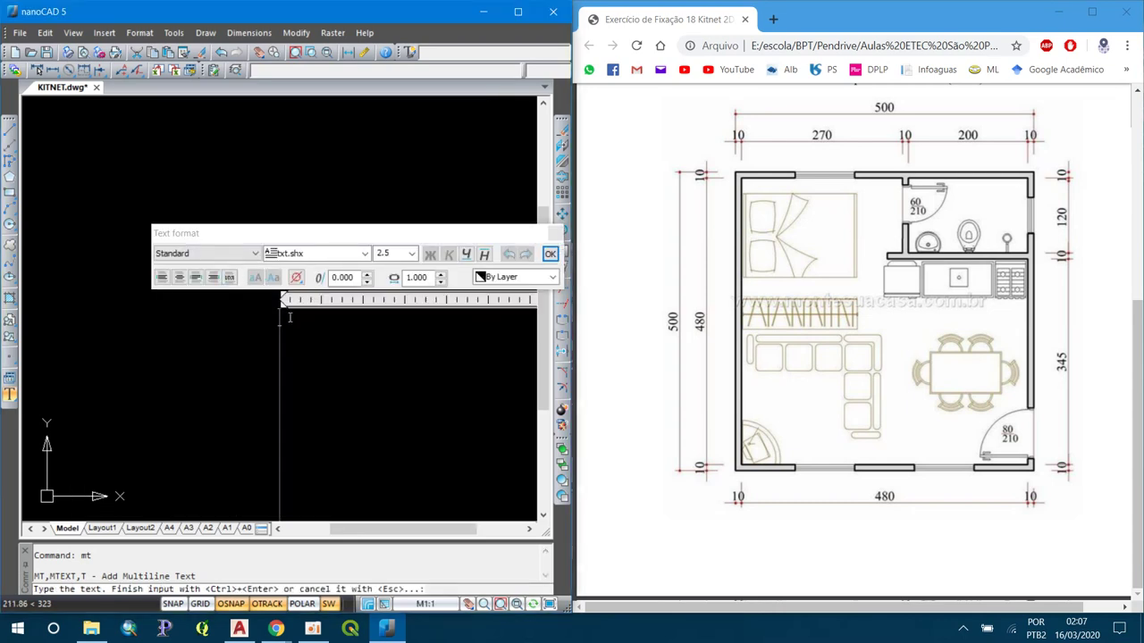
left_click(384, 254)
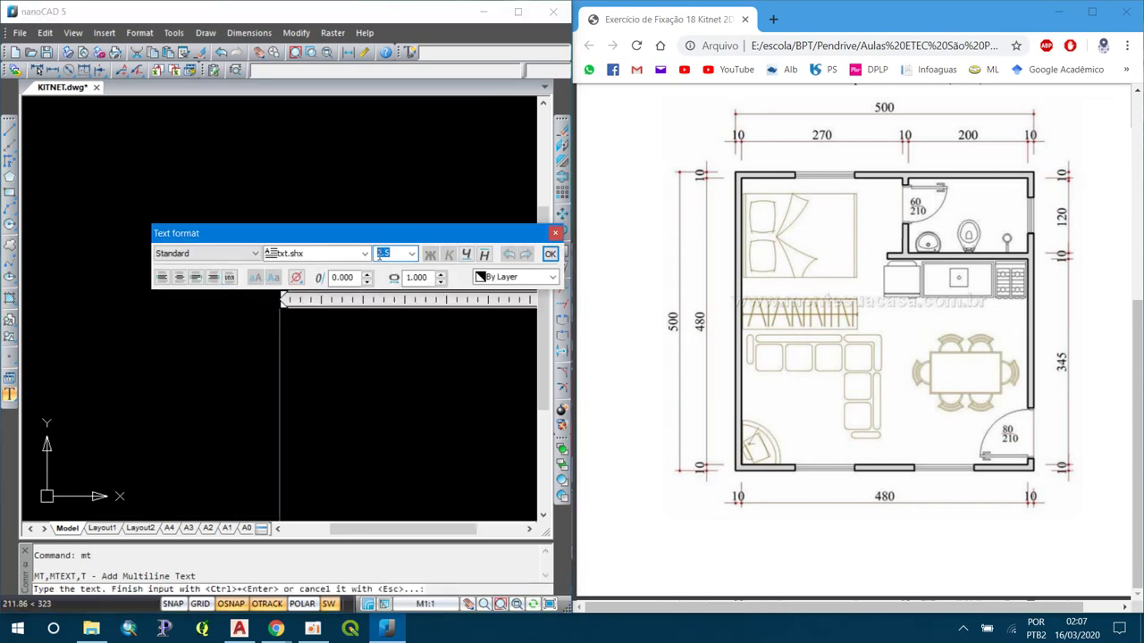
type("10")
key("Return")
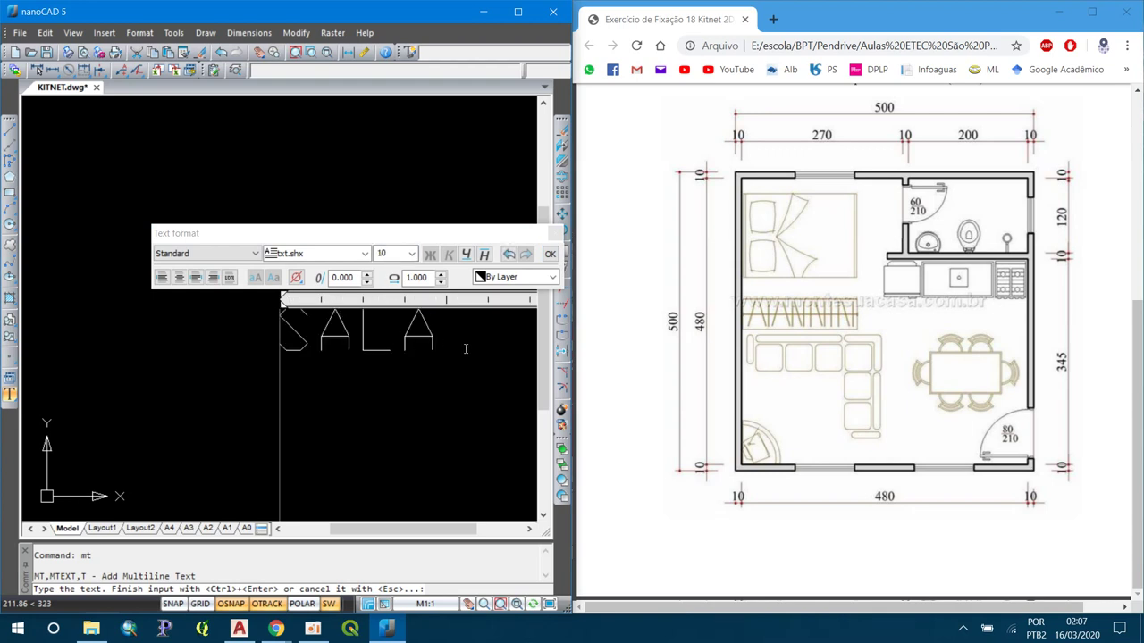
- Set the SALA label's font to Arial and finish the text
left_click_drag(465, 348, 173, 313)
key("Delete")
left_click(297, 254)
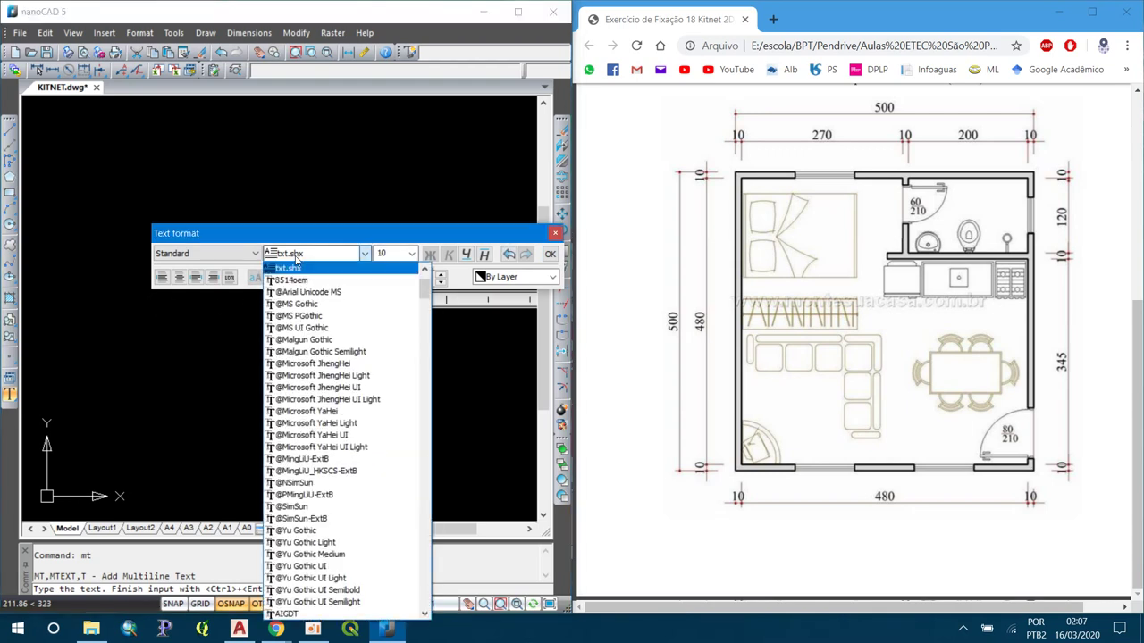
key("r")
key("a")
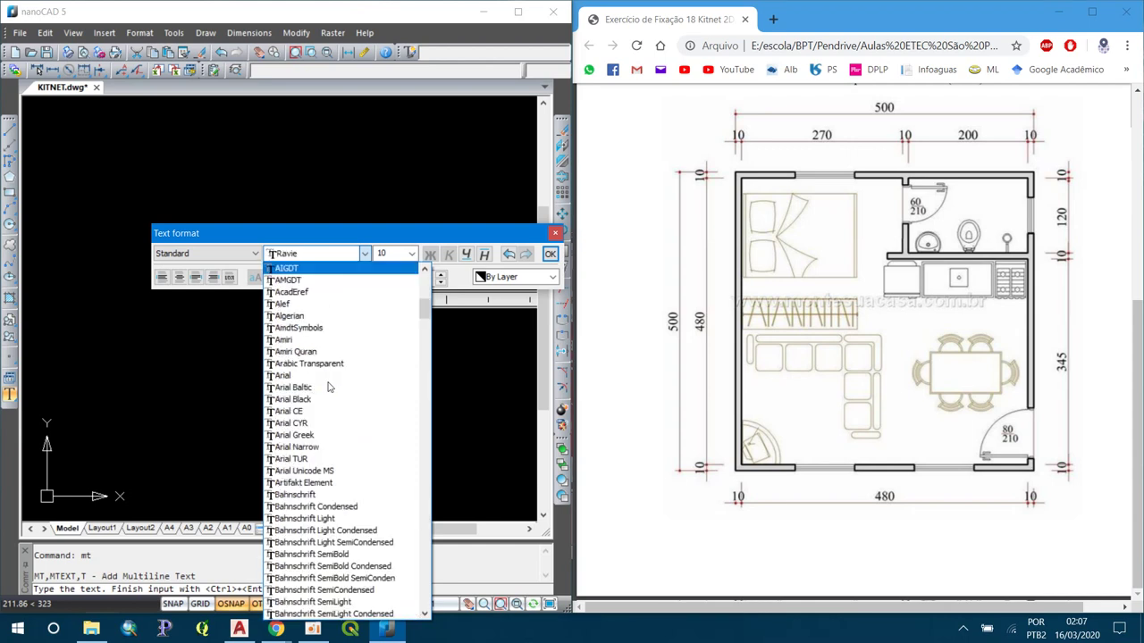
left_click(331, 379)
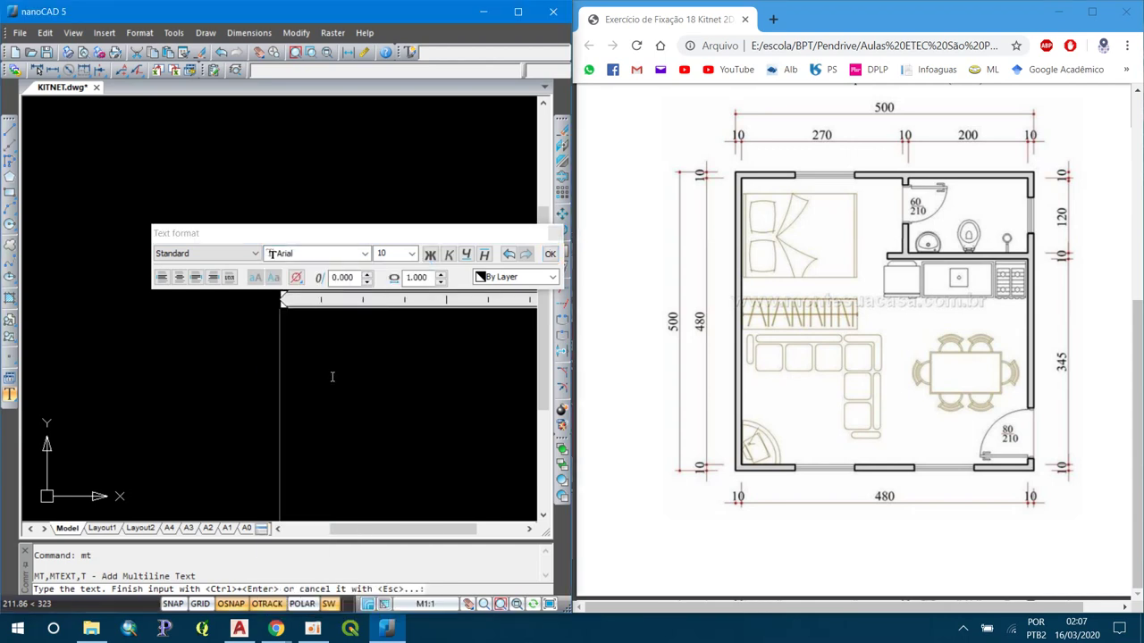
type("SALA")
key("ctrl+Return")
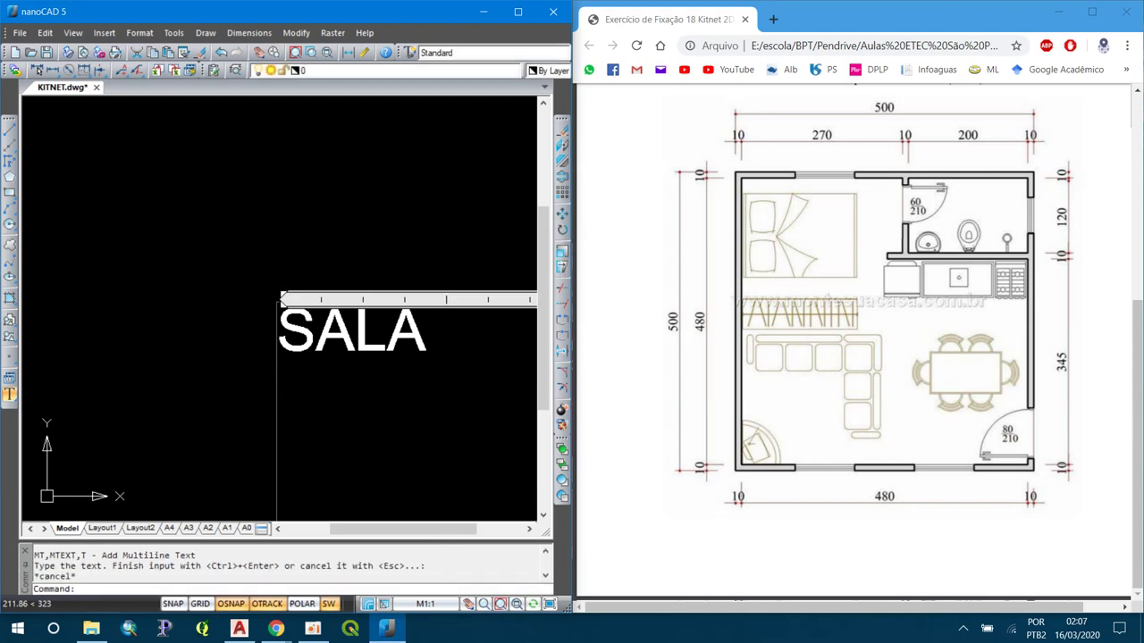
- Select the SALA label and bring up its context menu
scroll(223, 309, "up", 3)
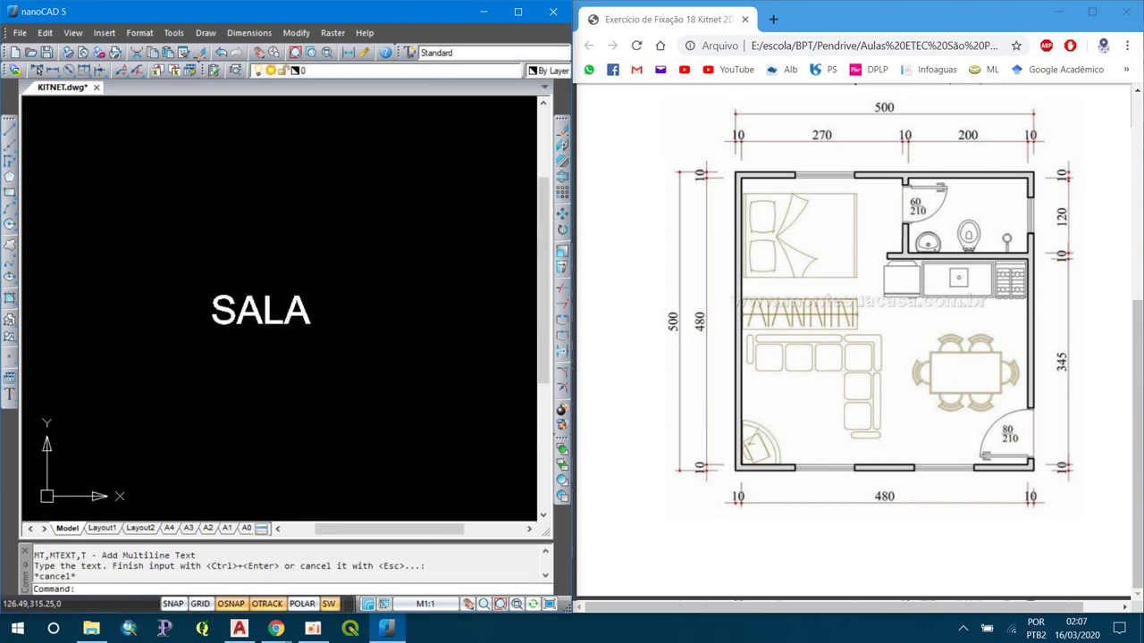
left_click(241, 300)
right_click(232, 308)
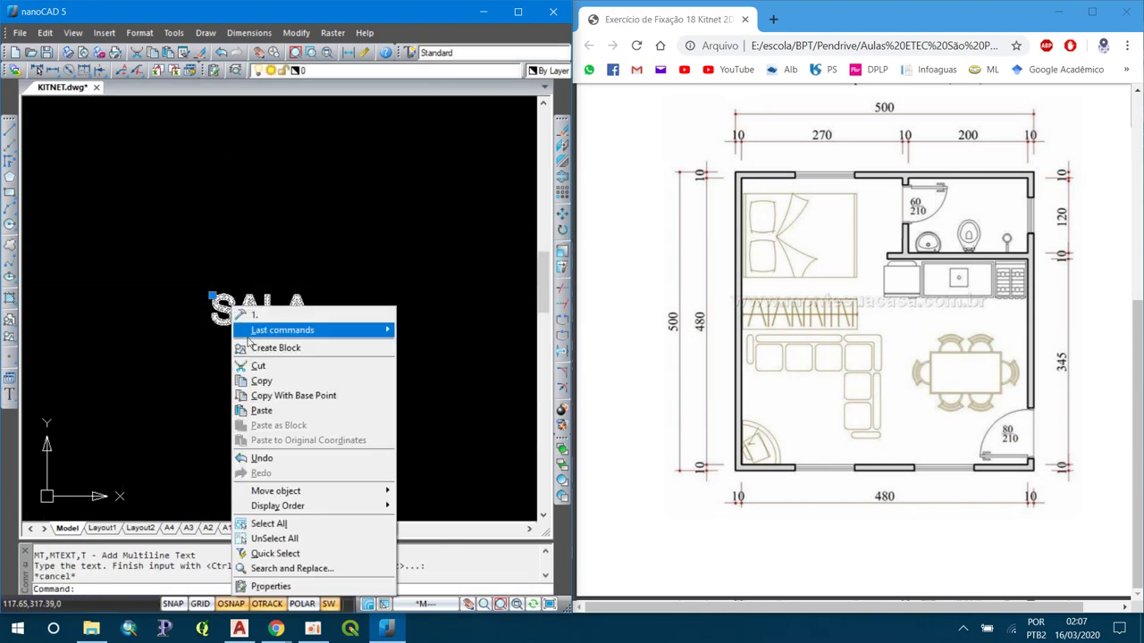
- Set the SALA label's justification to Middle center in Properties
left_click(284, 586)
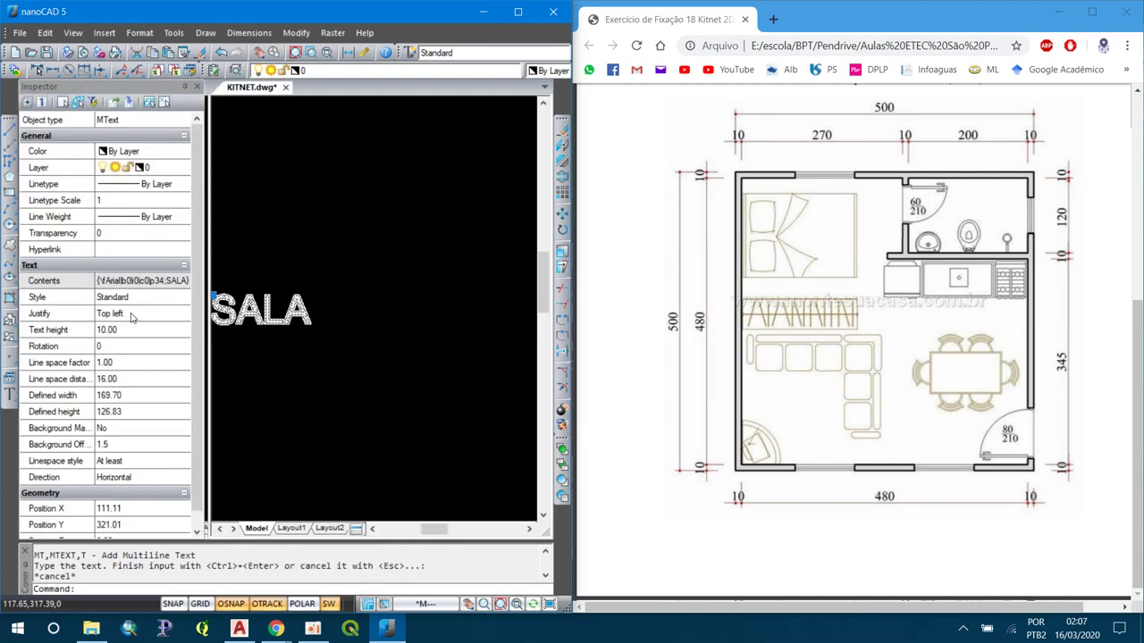
left_click(141, 314)
left_click(143, 380)
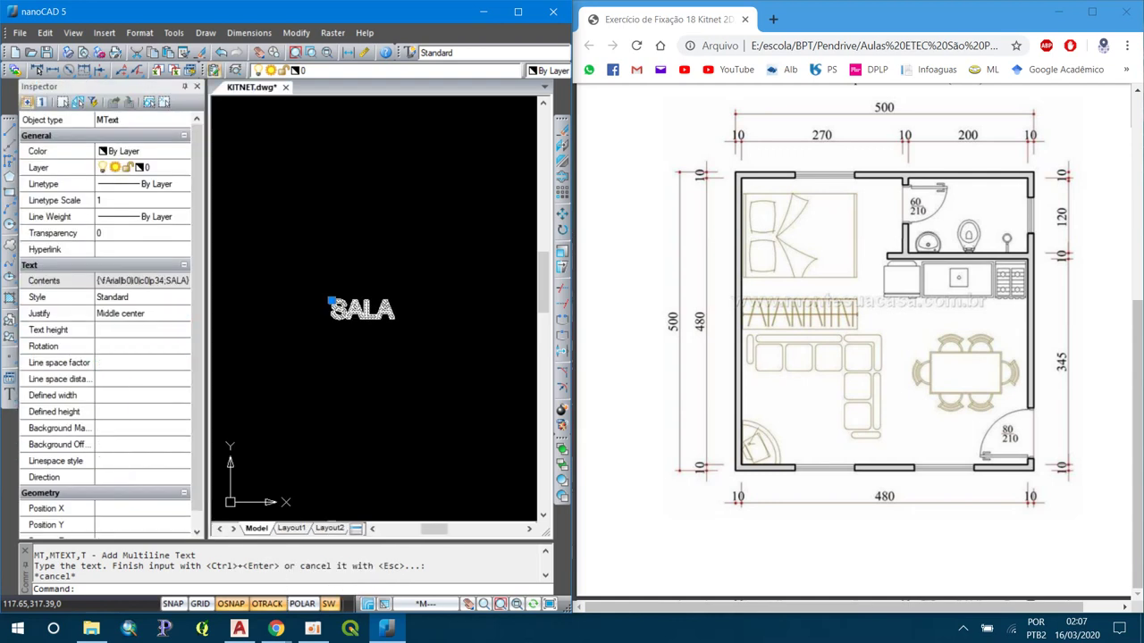
left_click(370, 300)
scroll(330, 299, "down", 2)
scroll(331, 299, "down", 2)
scroll(313, 286, "up", 2)
- Explode SALA into single-line Standard text and open the Text Style dialog
type("x")
key("Return")
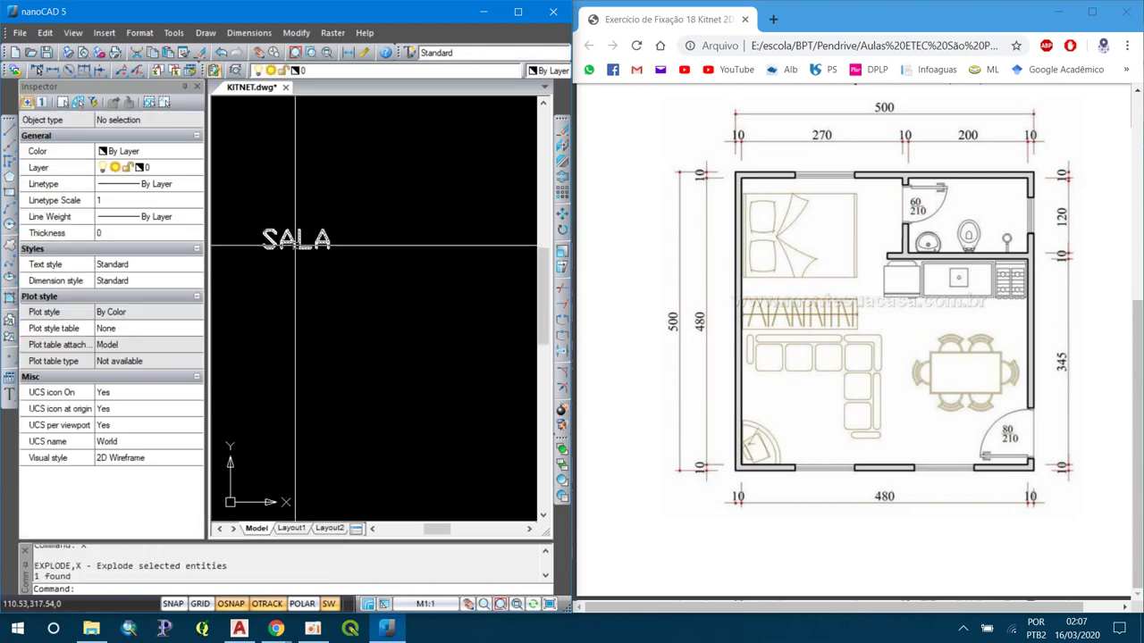
left_click(295, 243)
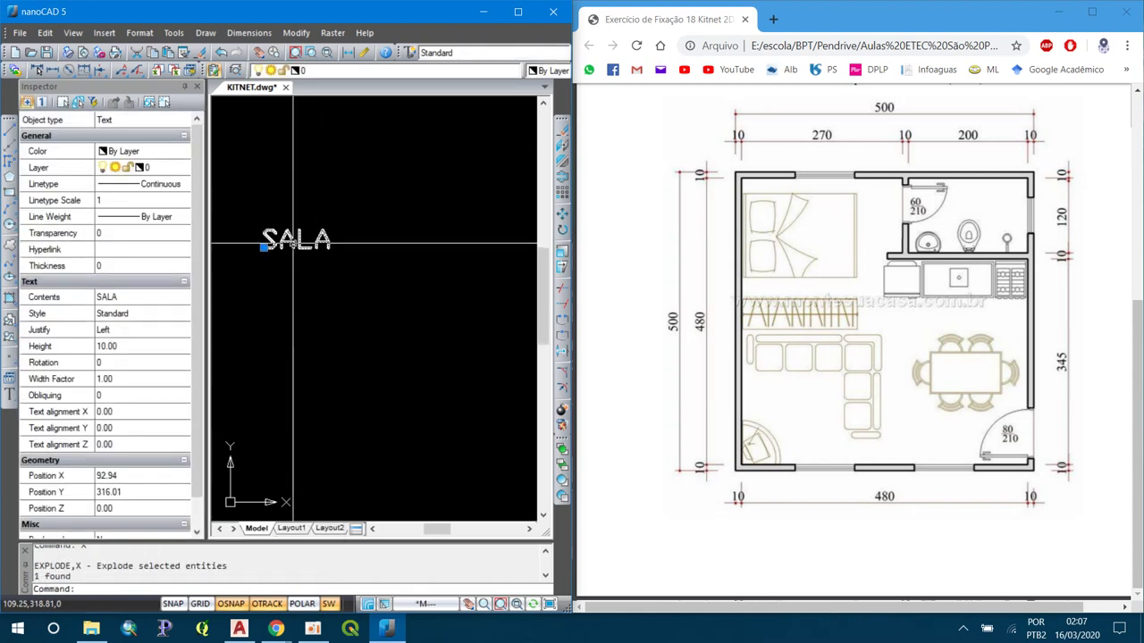
left_click(149, 313)
key("Escape")
type("st")
key("Return")
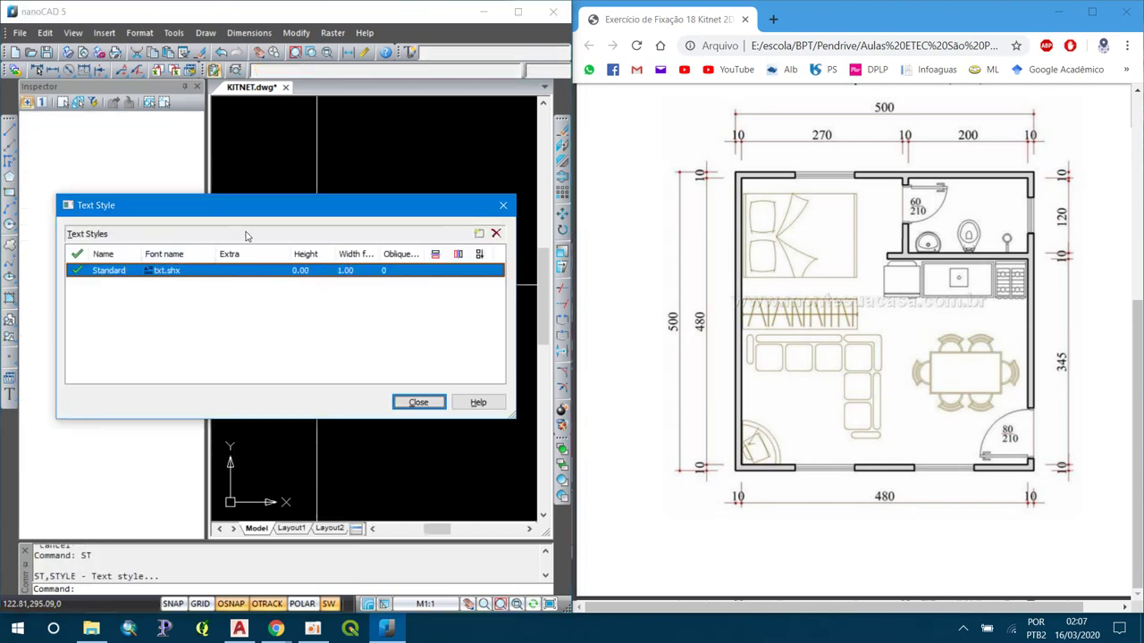
left_click(478, 235)
type("TEXTO")
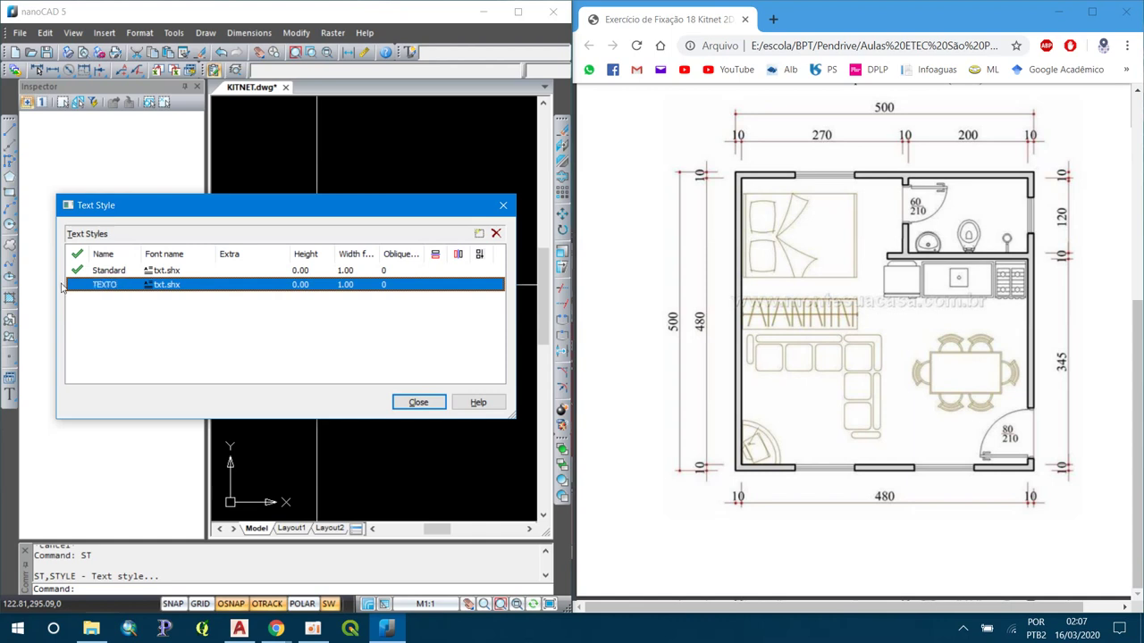
left_click(204, 285)
left_click_drag(205, 323, 207, 319)
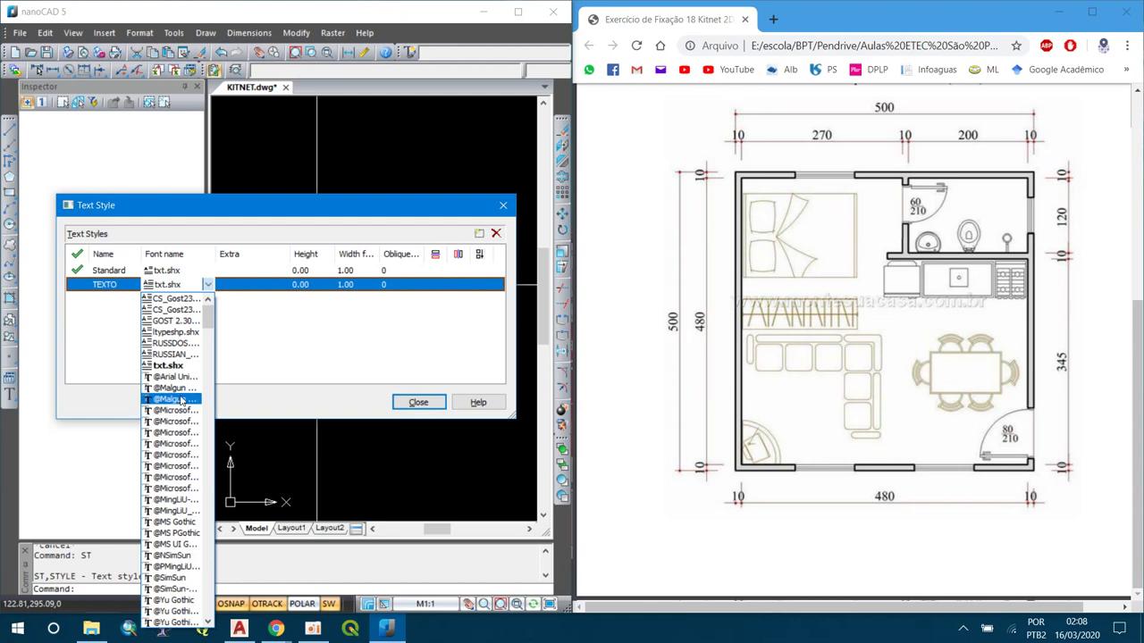
left_click(188, 379)
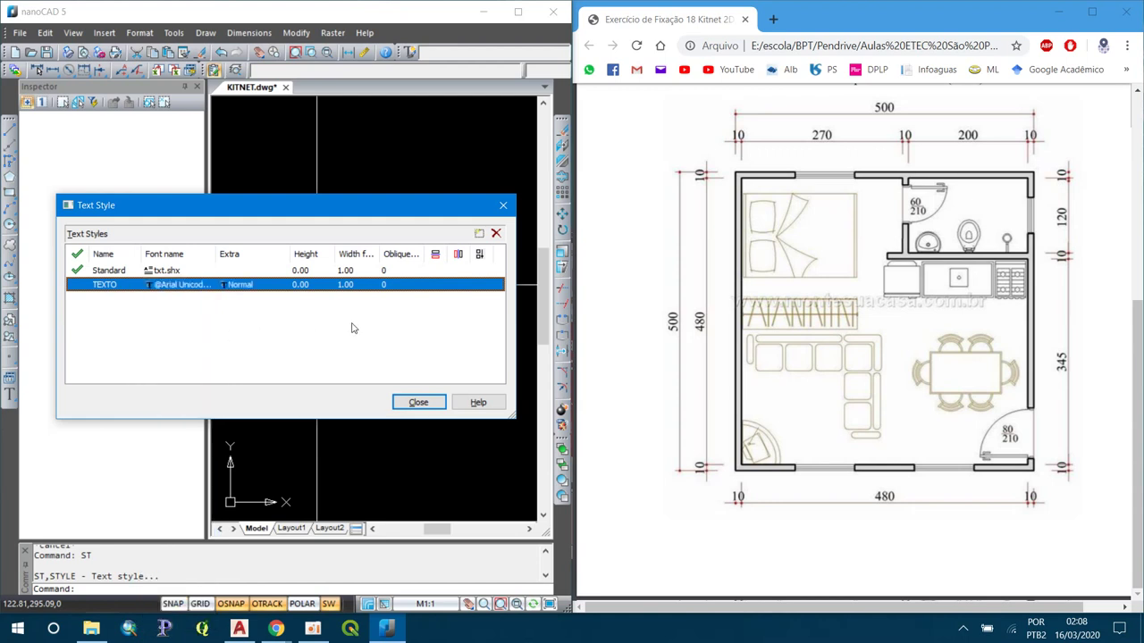
left_click(418, 402)
left_click(303, 244)
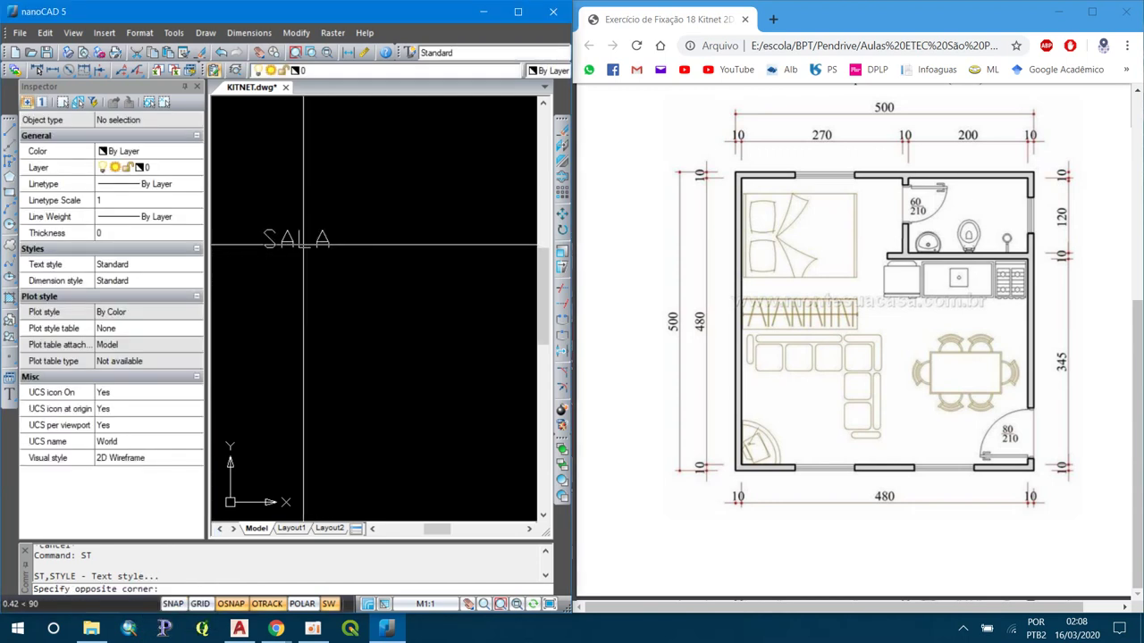
left_click(213, 282)
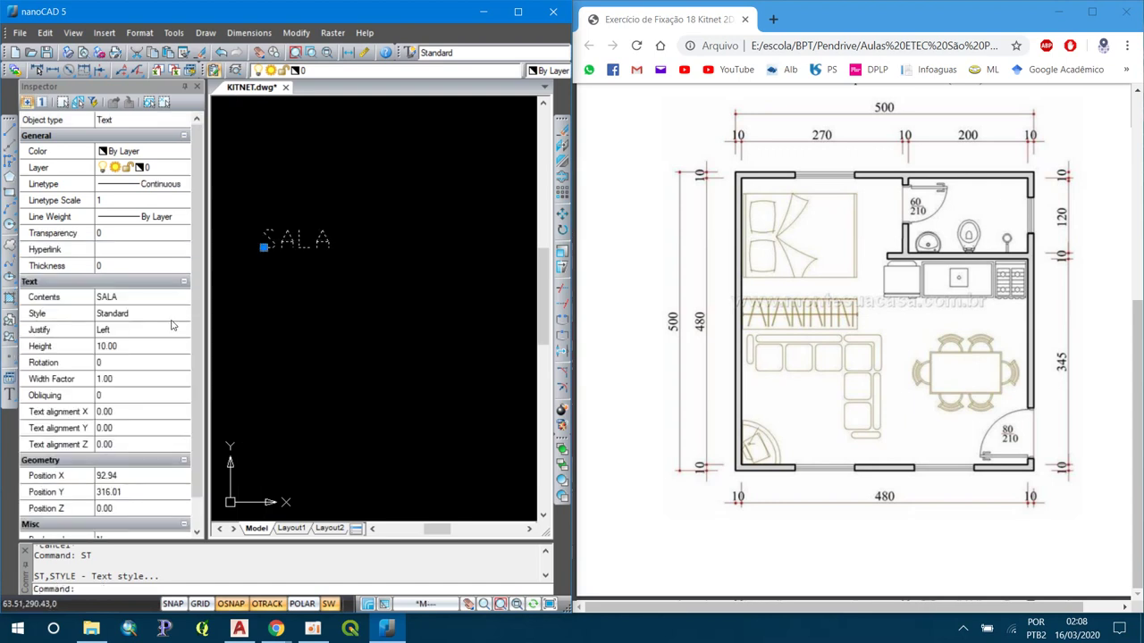
- Give the SALA label the TEXTO style and Center justification
left_click(151, 296)
left_click(146, 312)
left_click(144, 313)
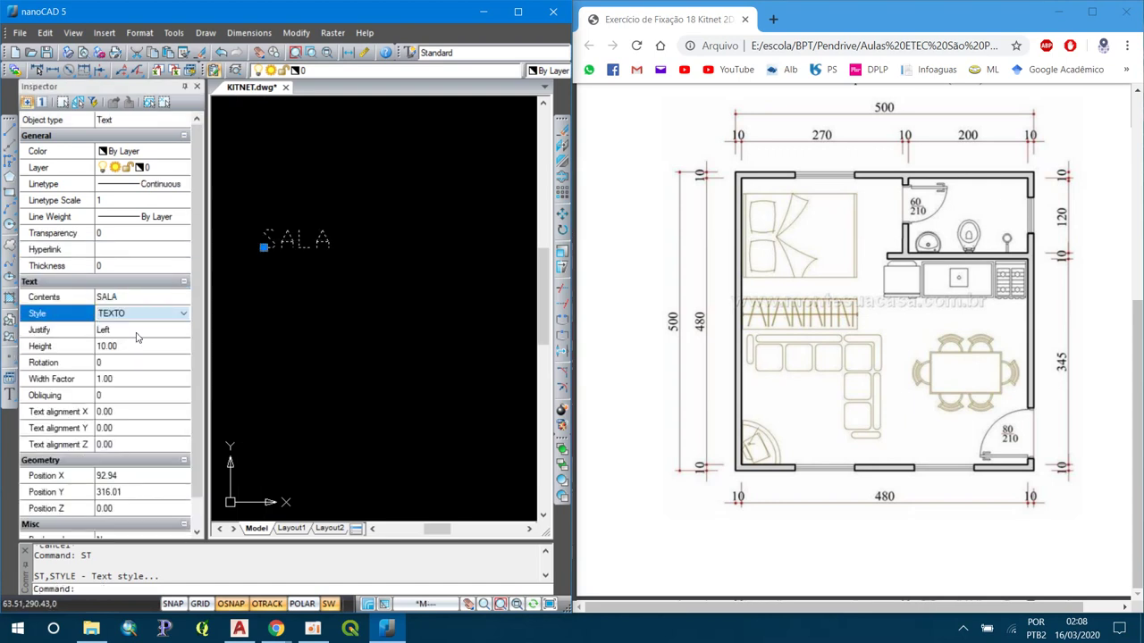
left_click(137, 337)
left_click(137, 330)
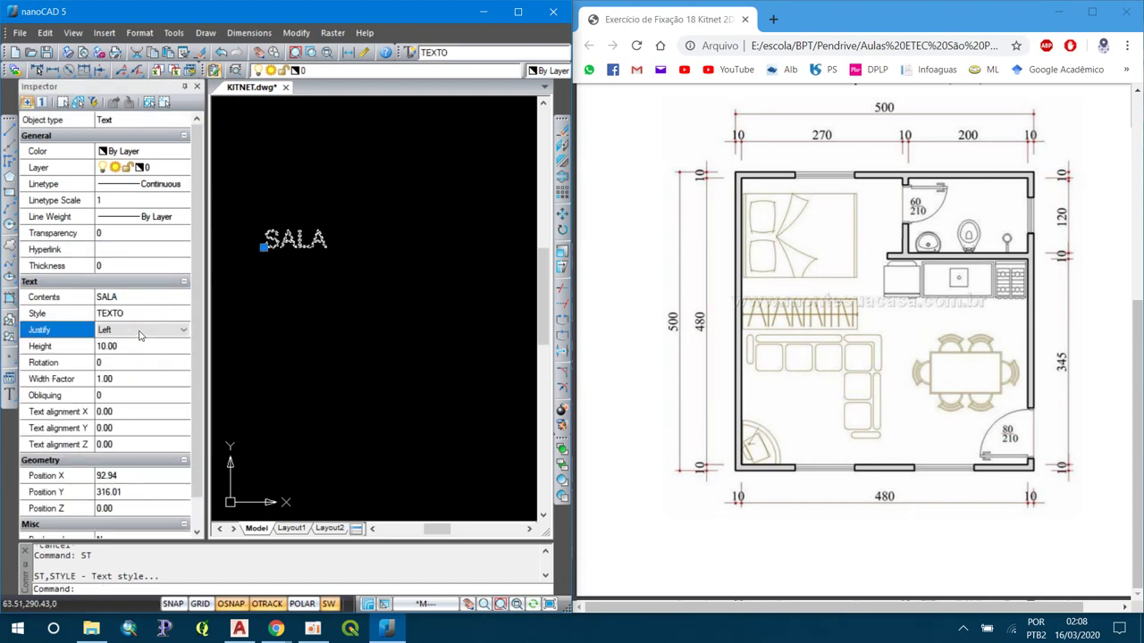
left_click(134, 330)
left_click(125, 354)
- Maximize the window and move SALA into the lower living area with ORTHO off
scroll(297, 288, "down", 5)
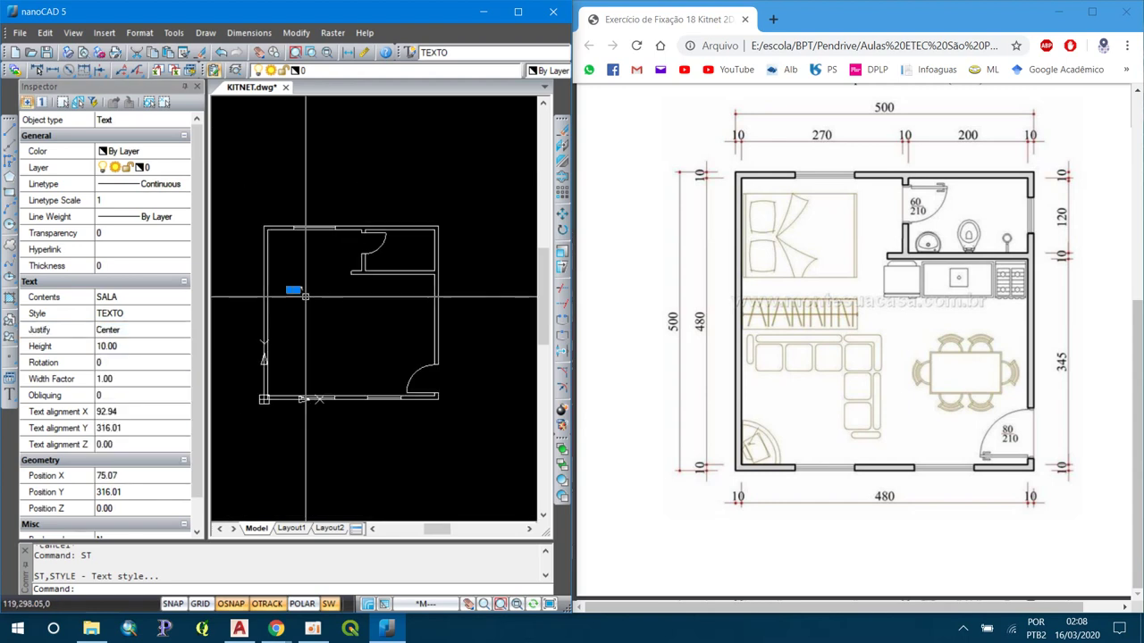
left_click(294, 288)
scroll(324, 322, "up", 4)
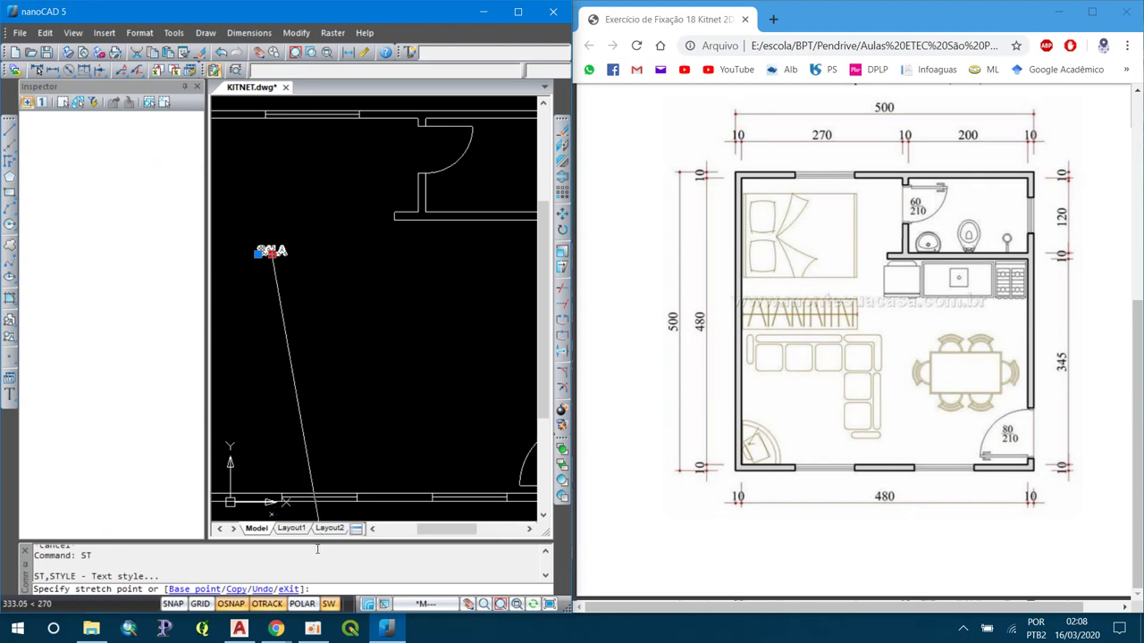
left_click(530, 13)
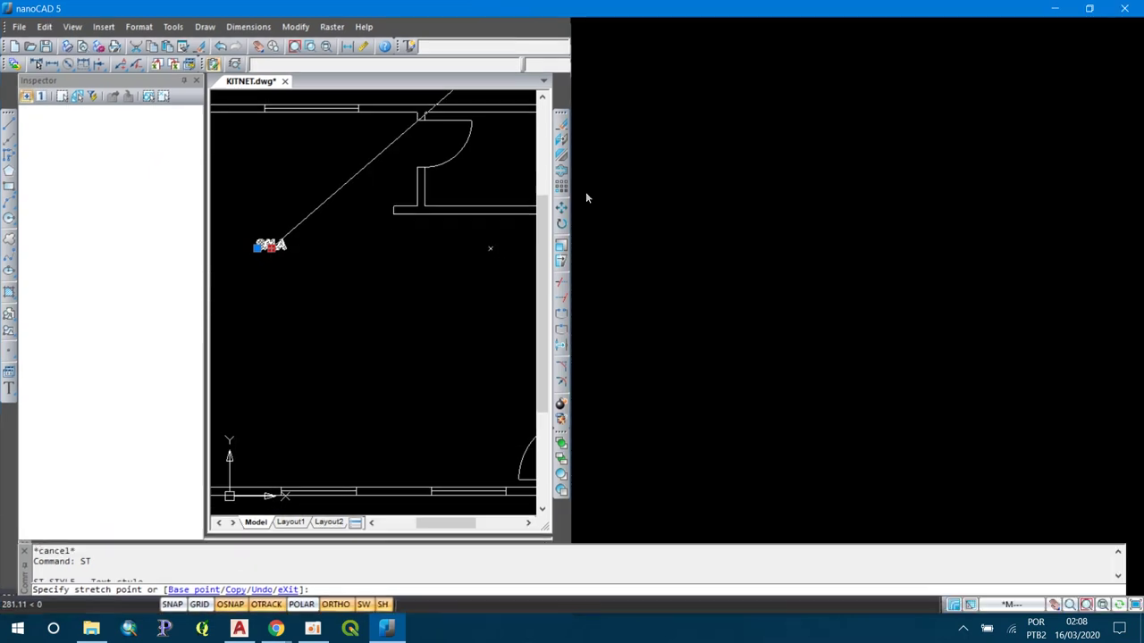
left_click(336, 611)
left_click(338, 606)
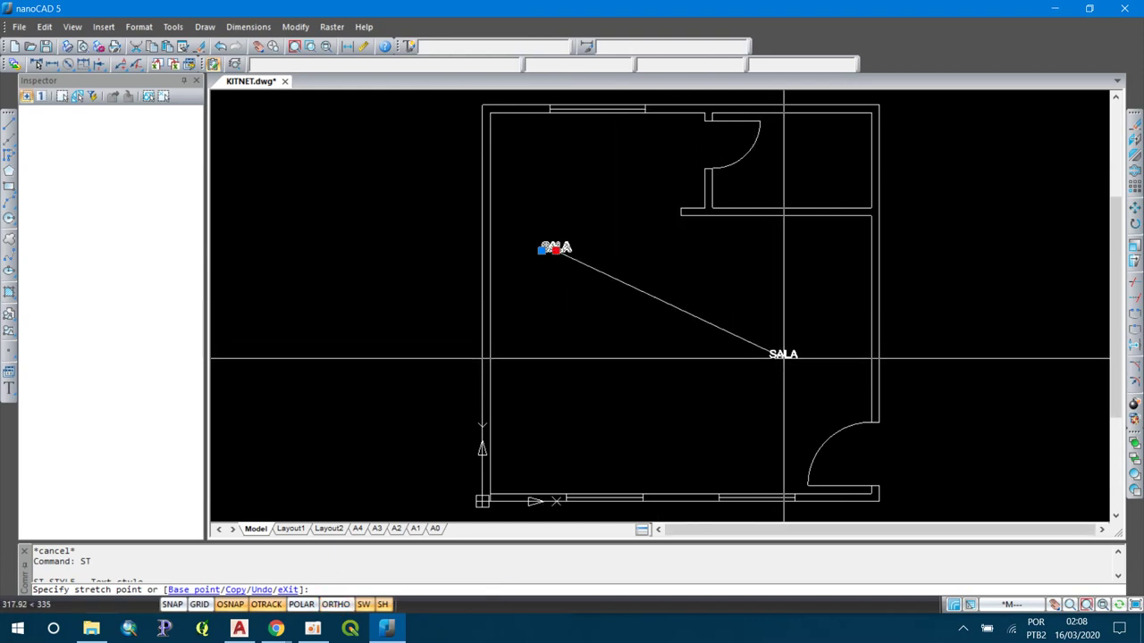
left_click(783, 358)
left_click(784, 357)
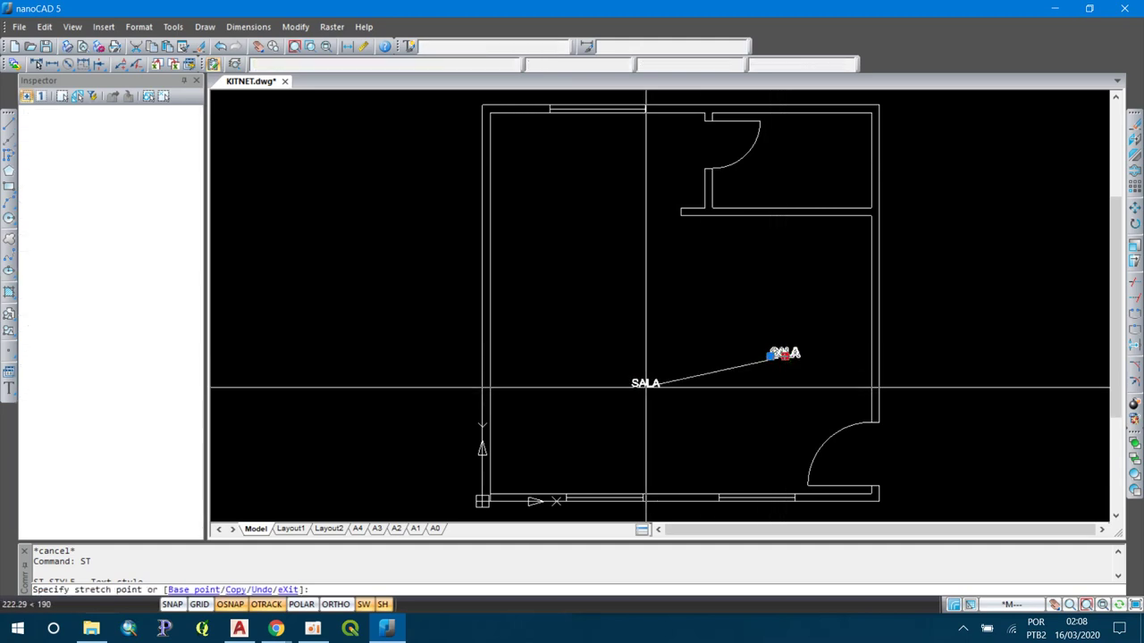
left_click(578, 367)
- Start copying SALA with CO, using the label as base point
type("co")
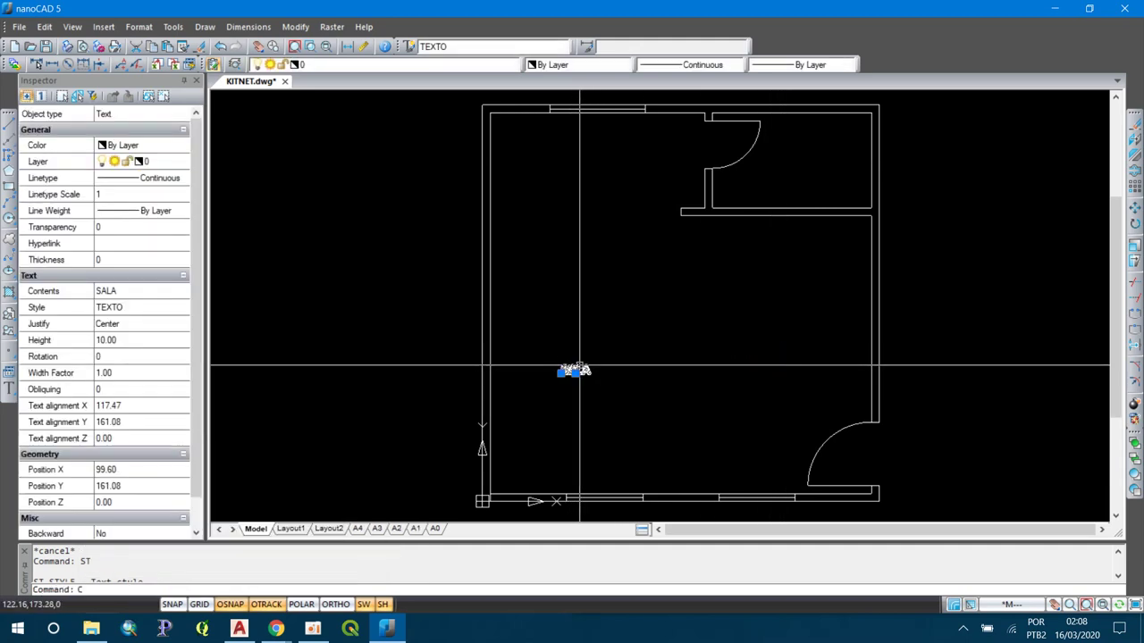
key("Return")
left_click(575, 372)
- Place a copy of SALA in the bathroom and change it to BAN
scroll(807, 106, "up", 2)
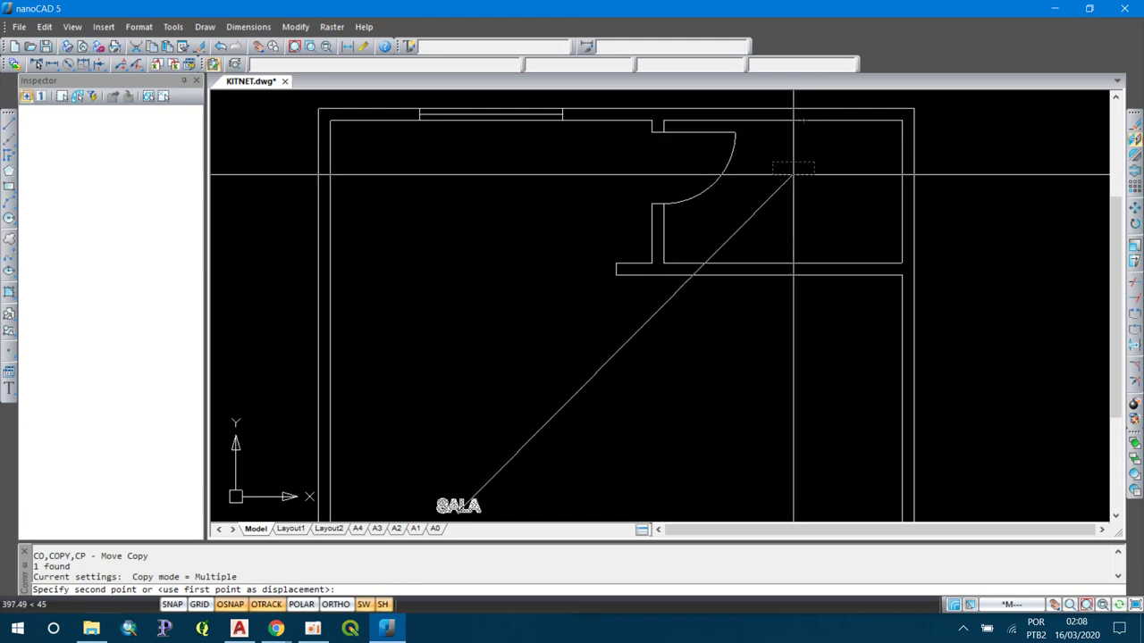
left_click(780, 202)
key("Escape")
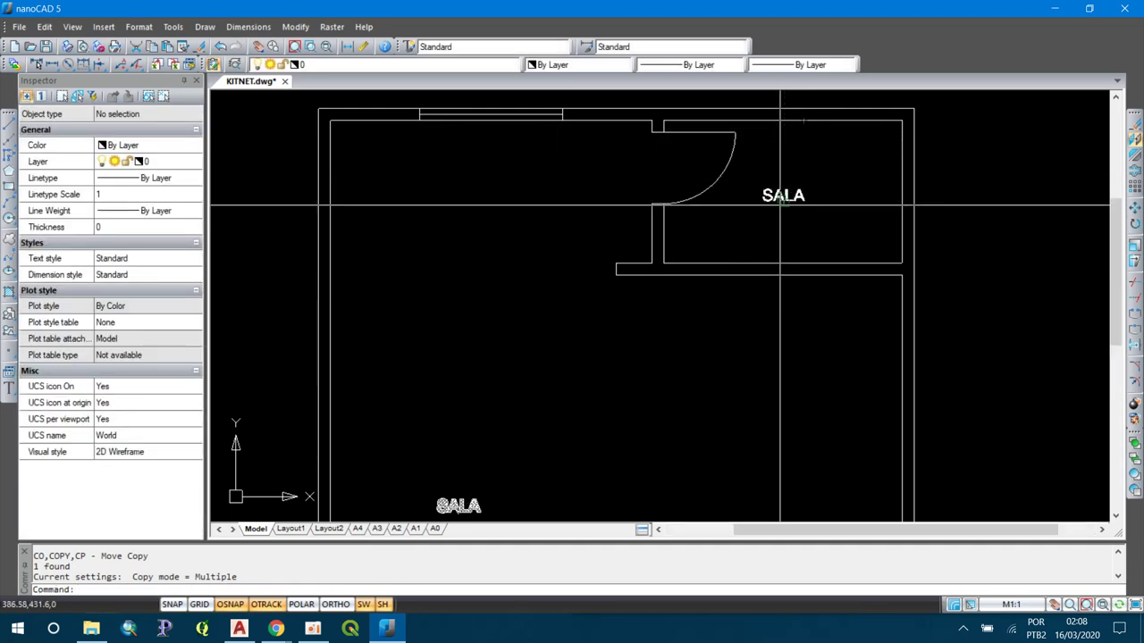
double_click(780, 191)
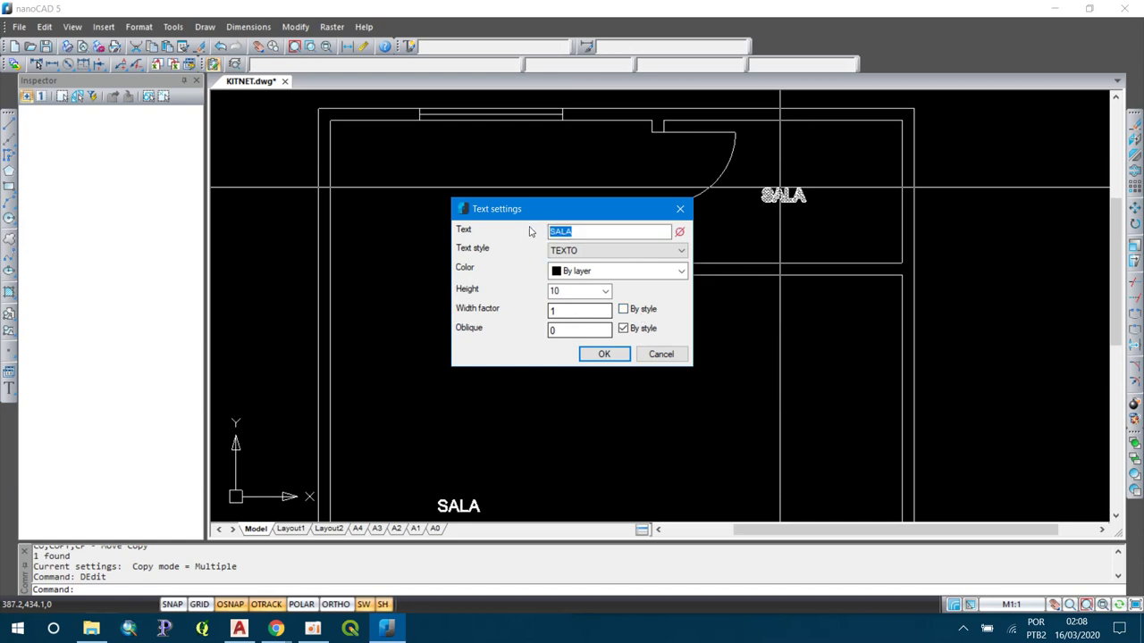
type("BAN.")
left_click(585, 355)
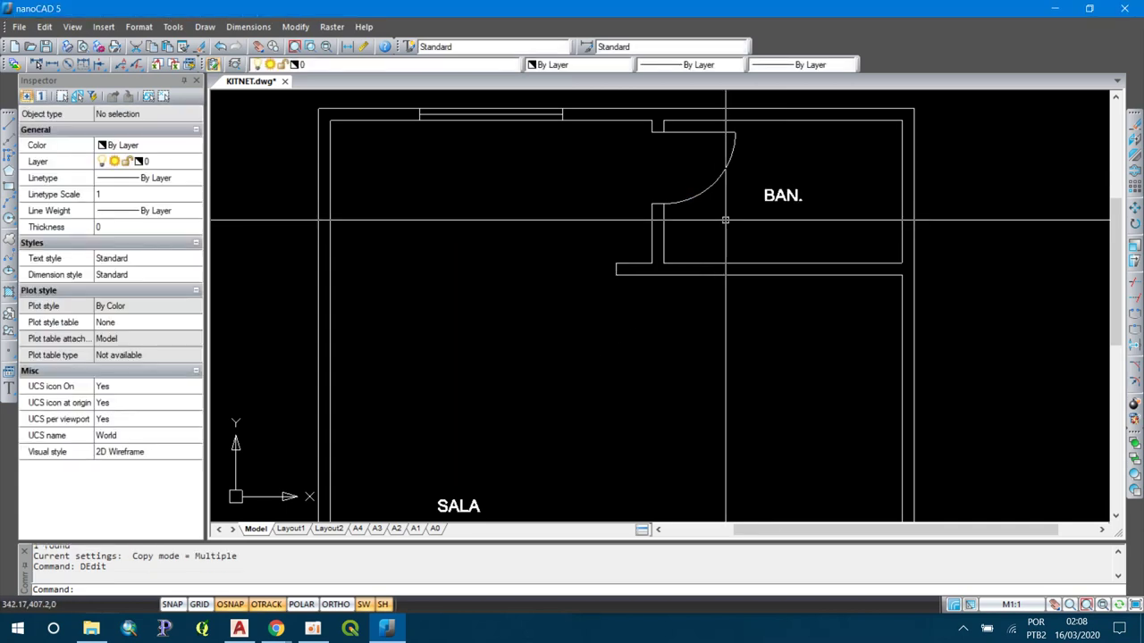
- Copy BAN. into the bedroom and change the copy to DORM
left_click(779, 194)
type("co")
key("Return")
left_click(778, 191)
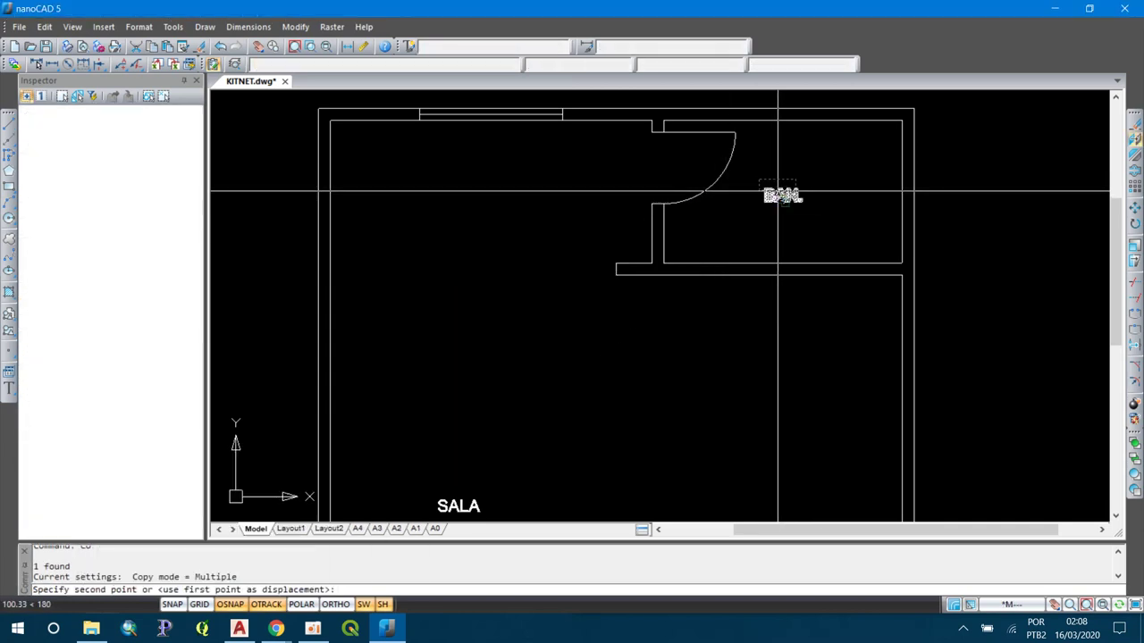
left_click(467, 201)
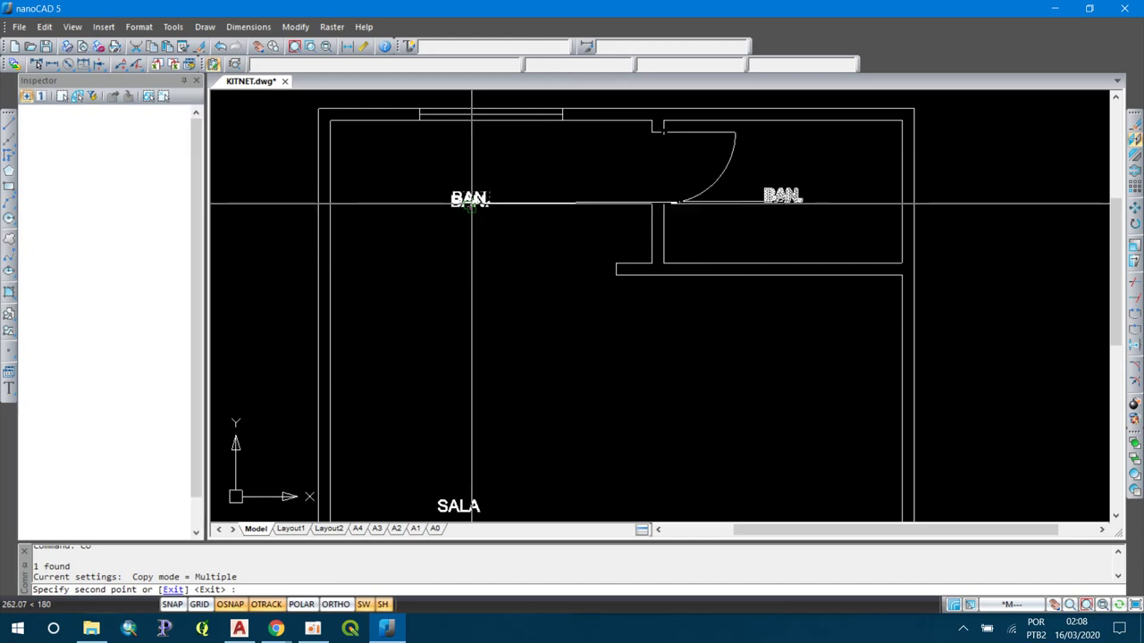
key("Escape")
double_click(471, 201)
type("DORM.")
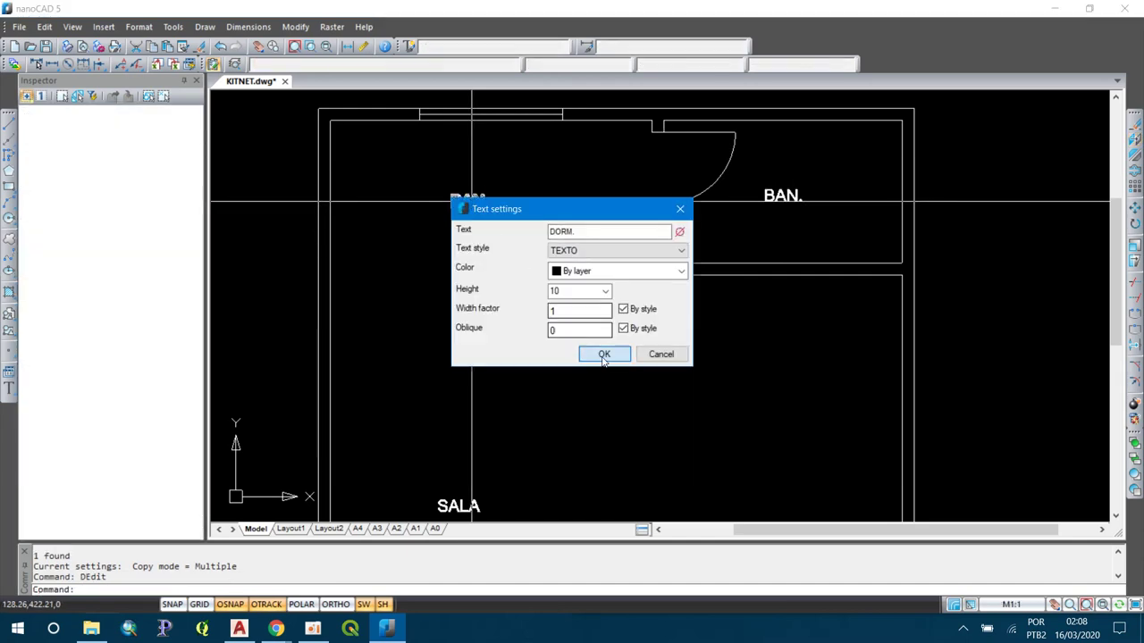
left_click(603, 355)
- Copy DORM. into the kitchen and change the copy to COZINHA
left_click(457, 203)
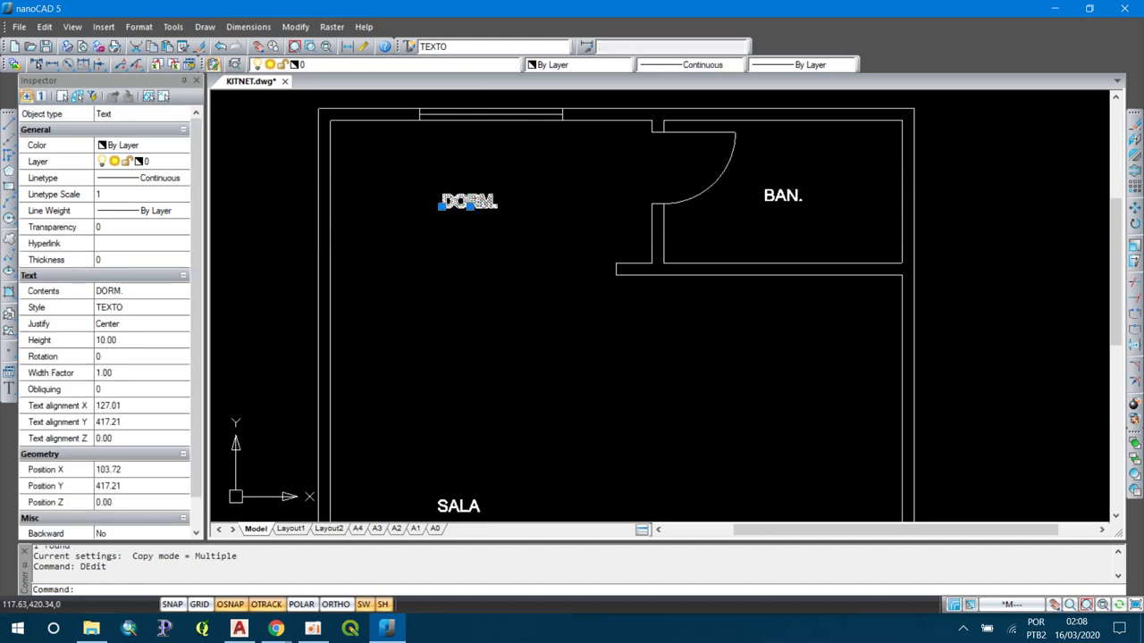
type("co")
key("Return")
left_click(467, 205)
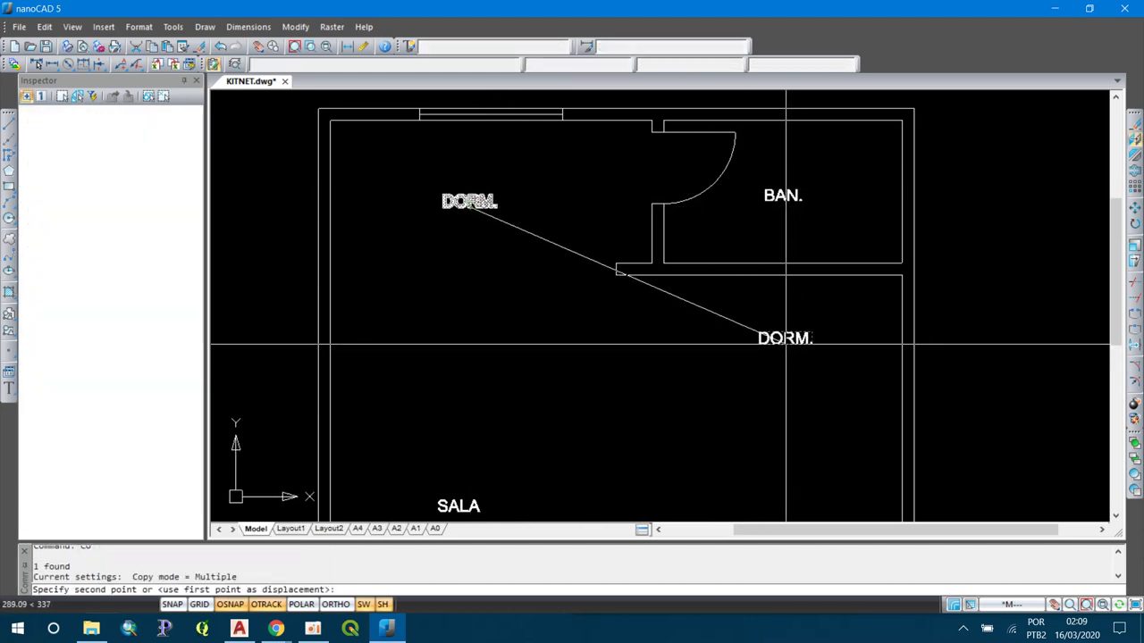
left_click(778, 367)
double_click(777, 367)
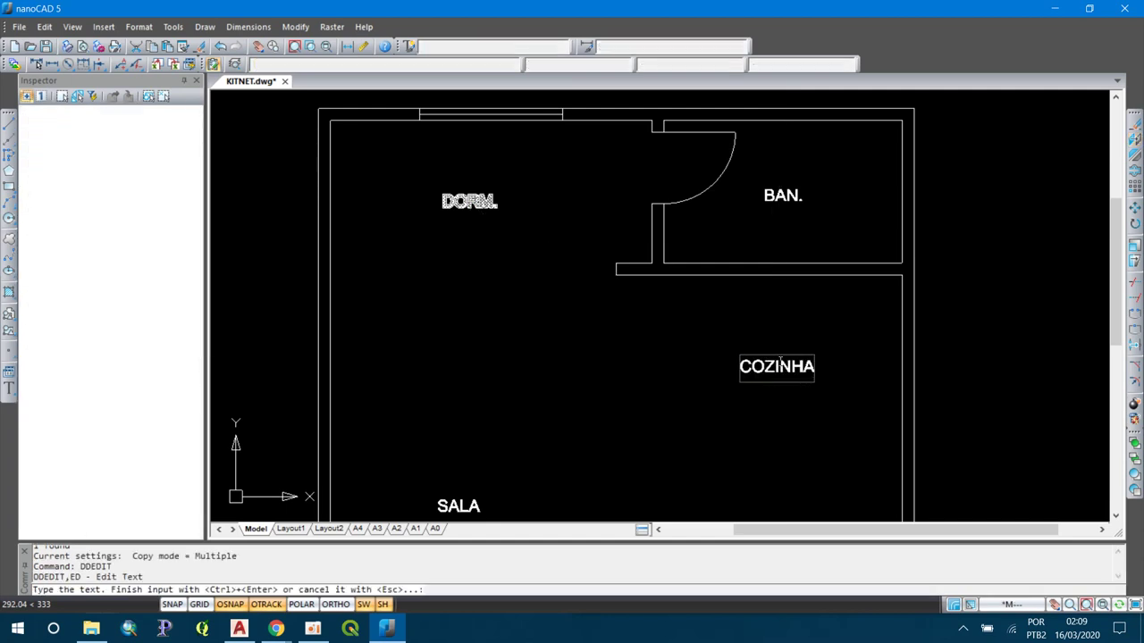
key("ctrl+Return")
left_click(772, 368)
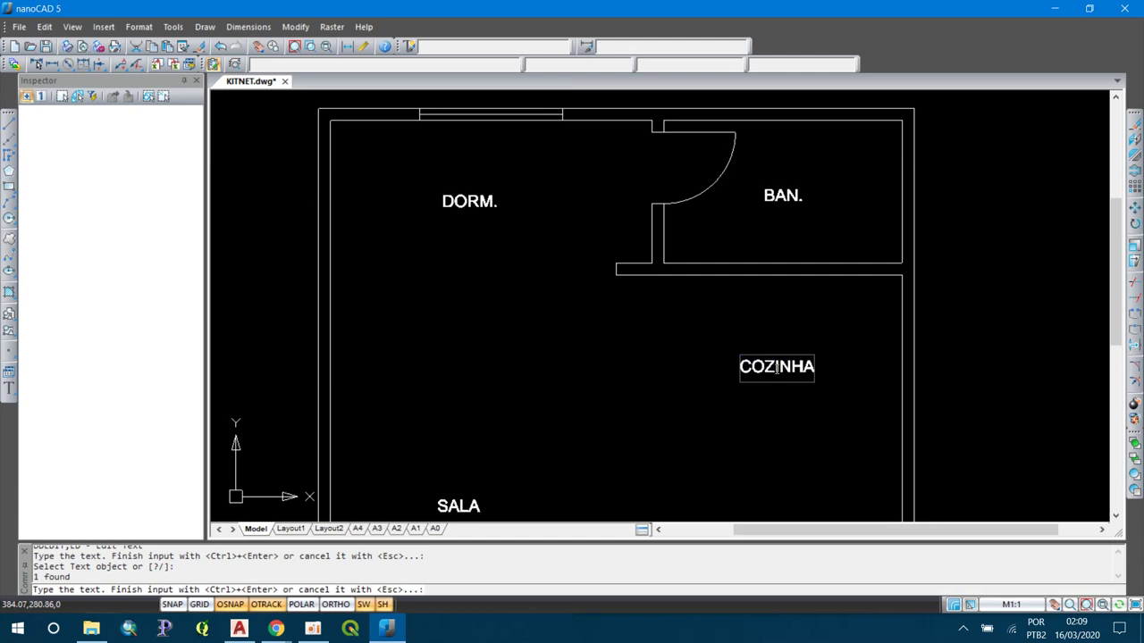
key("ctrl+Return")
- Zoom to the extents of the whole kitnet plan
scroll(758, 340, "down", 3)
key("z")
key("Return")
key("e")
key("Return")
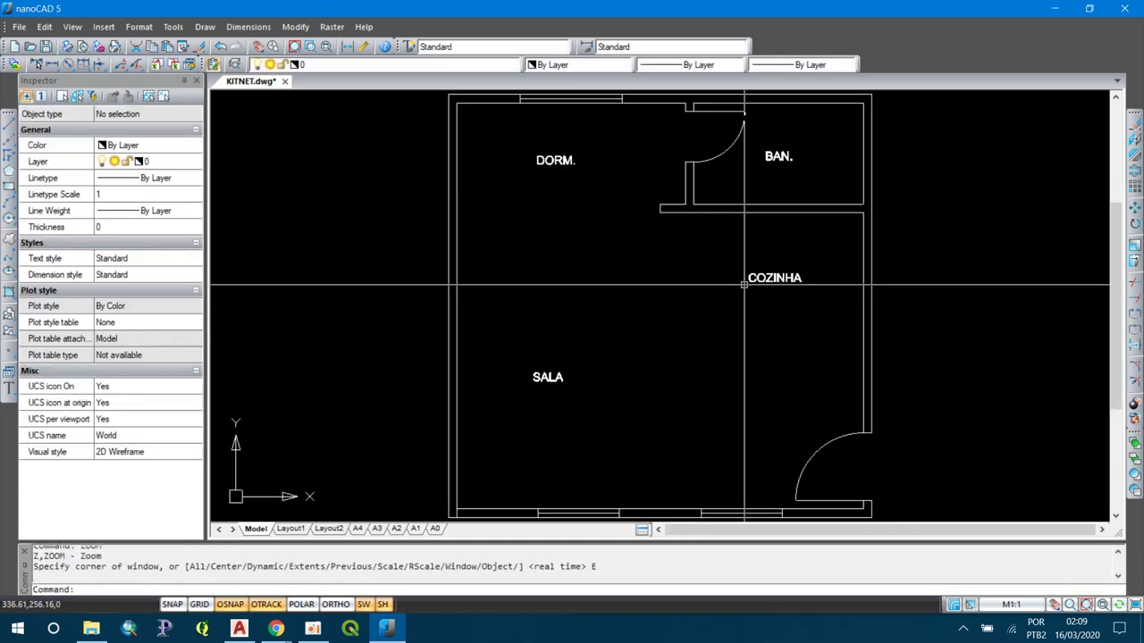
- Open the layer manager and create an ALVENARIA layer in cyan with 0.70 mm line weight
type("L")
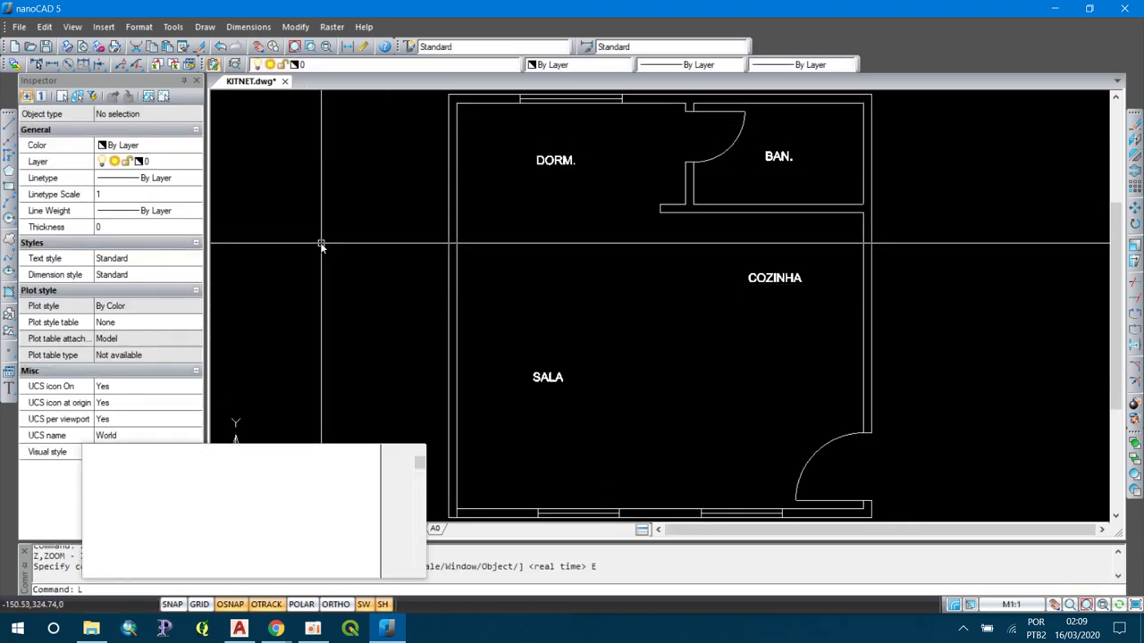
type("AYER")
key("Return")
type("ALVENARIA")
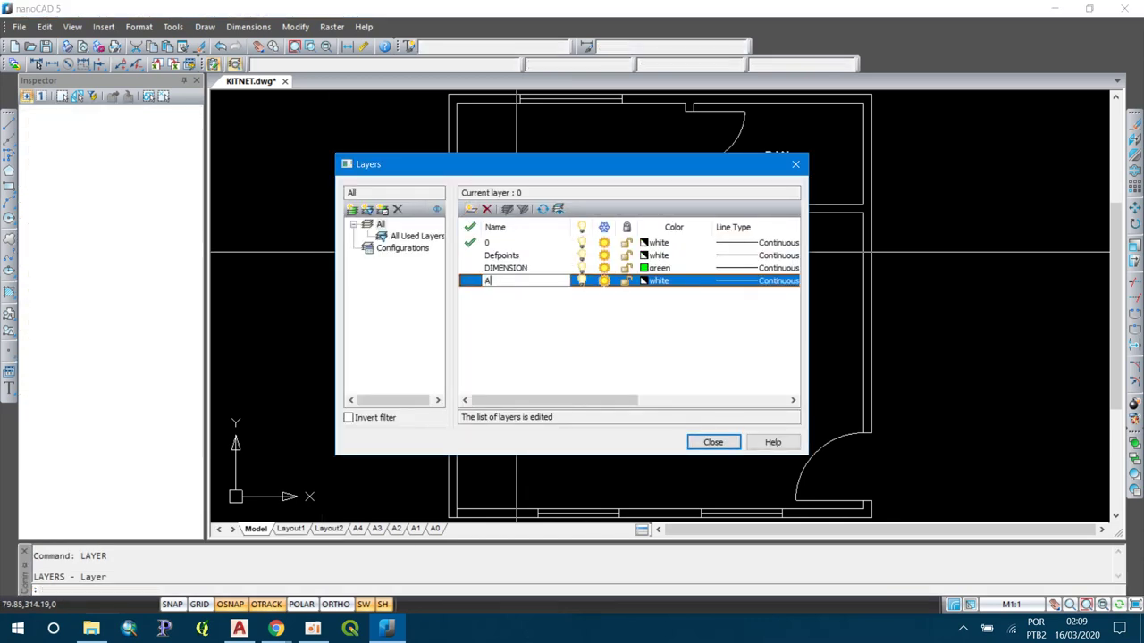
left_click(649, 282)
left_click(661, 332)
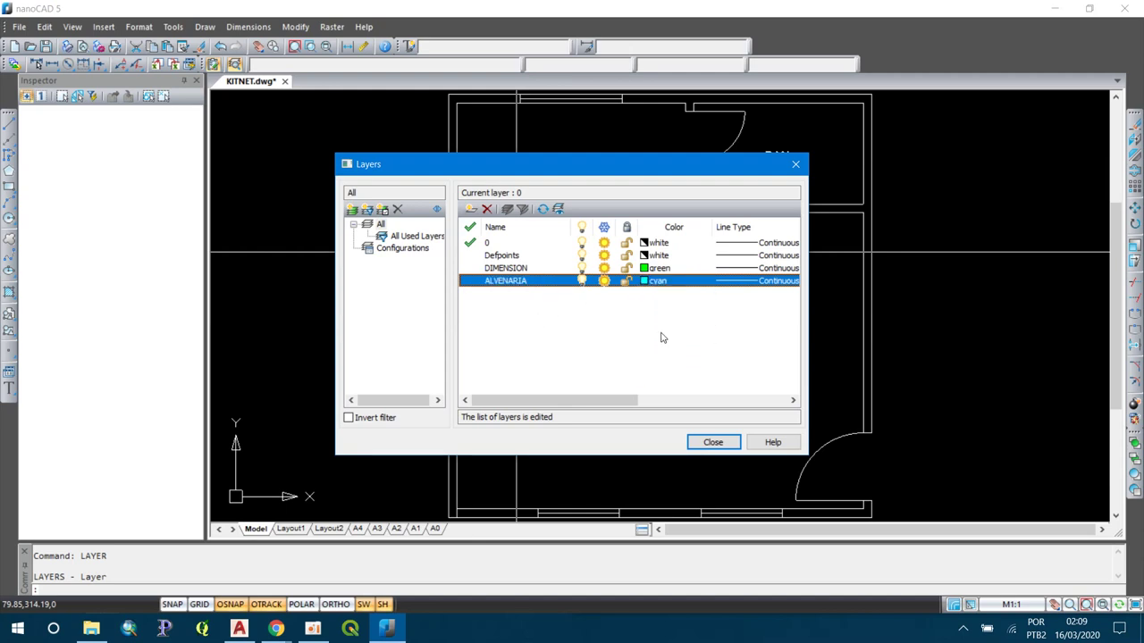
left_click_drag(605, 400, 684, 399)
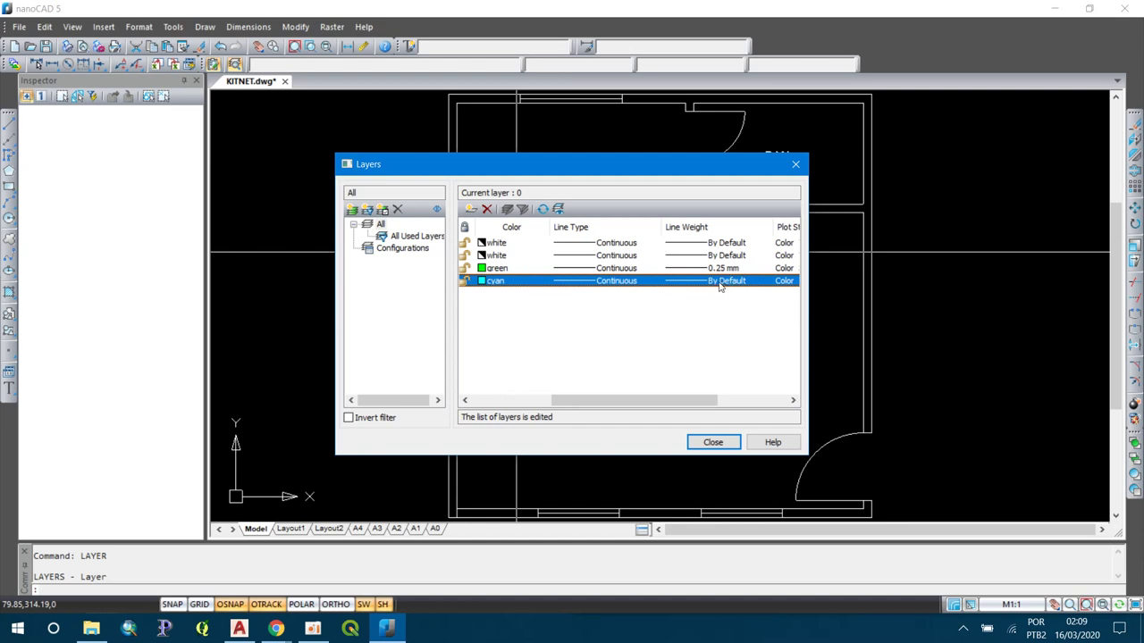
left_click(721, 282)
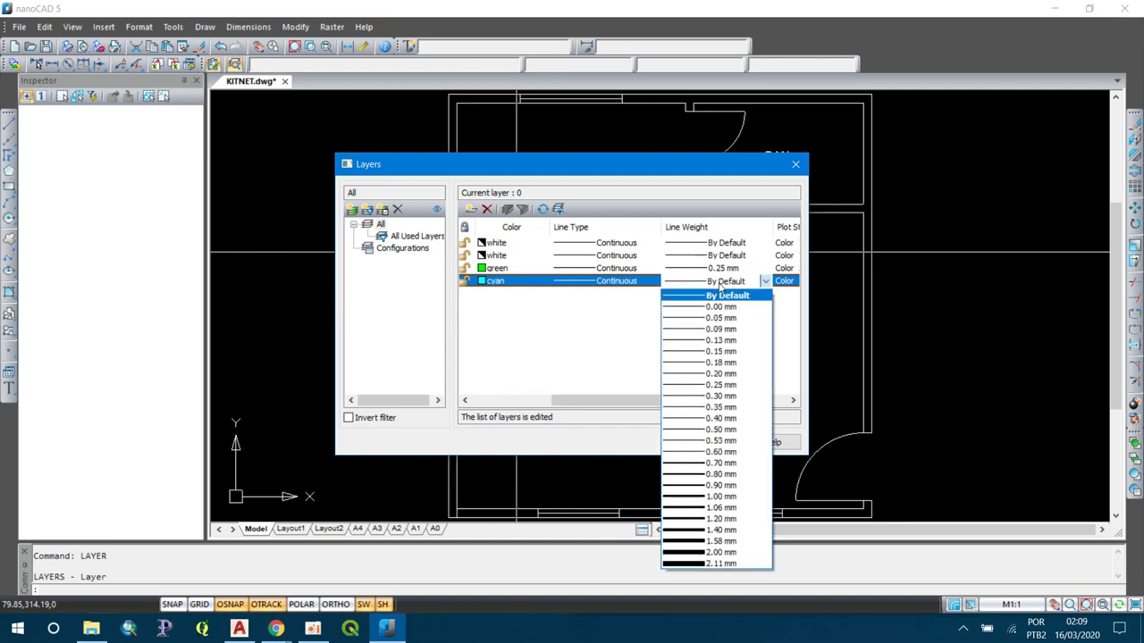
left_click(693, 463)
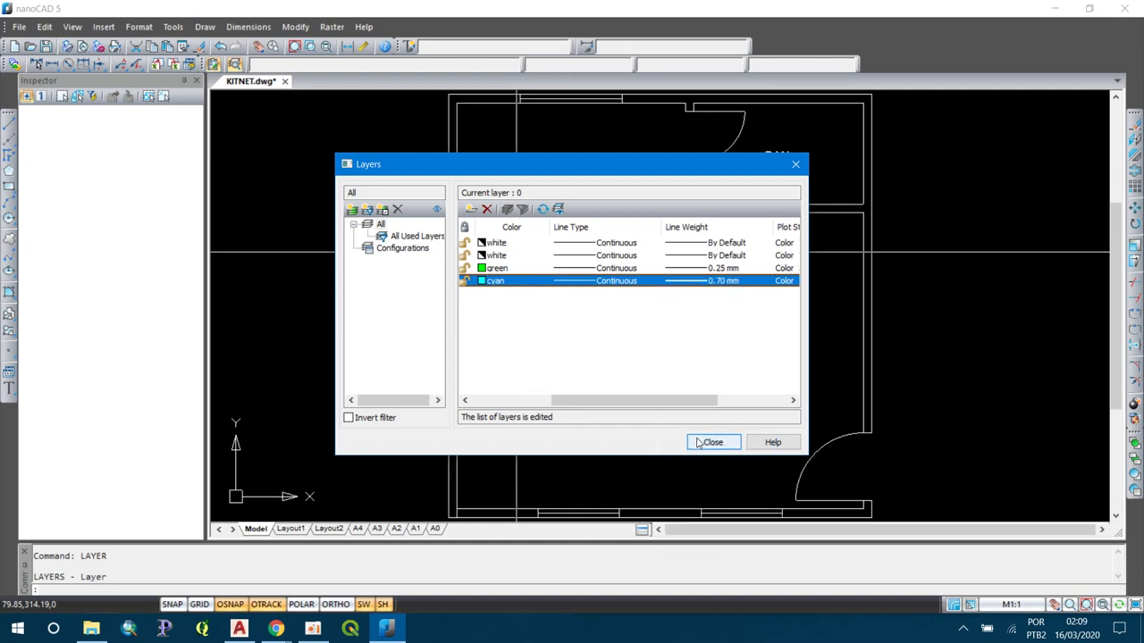
- Add an ESQUADRIAS layer in yellow with 0.20 mm line weight
left_click(471, 210)
type("ESQUADRIAS")
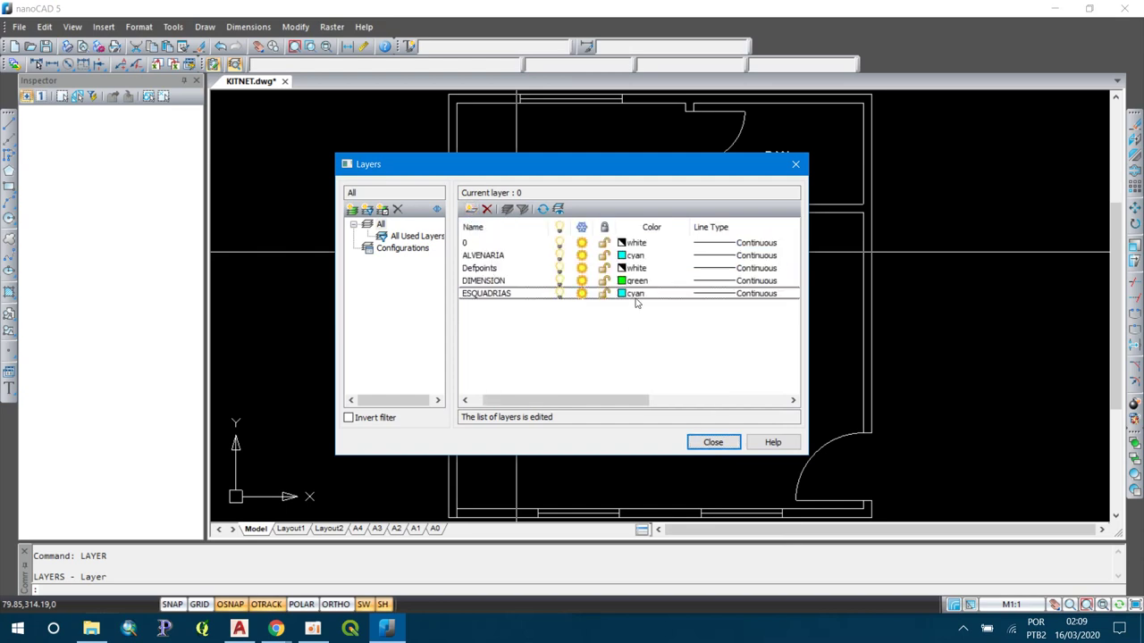
left_click(623, 295)
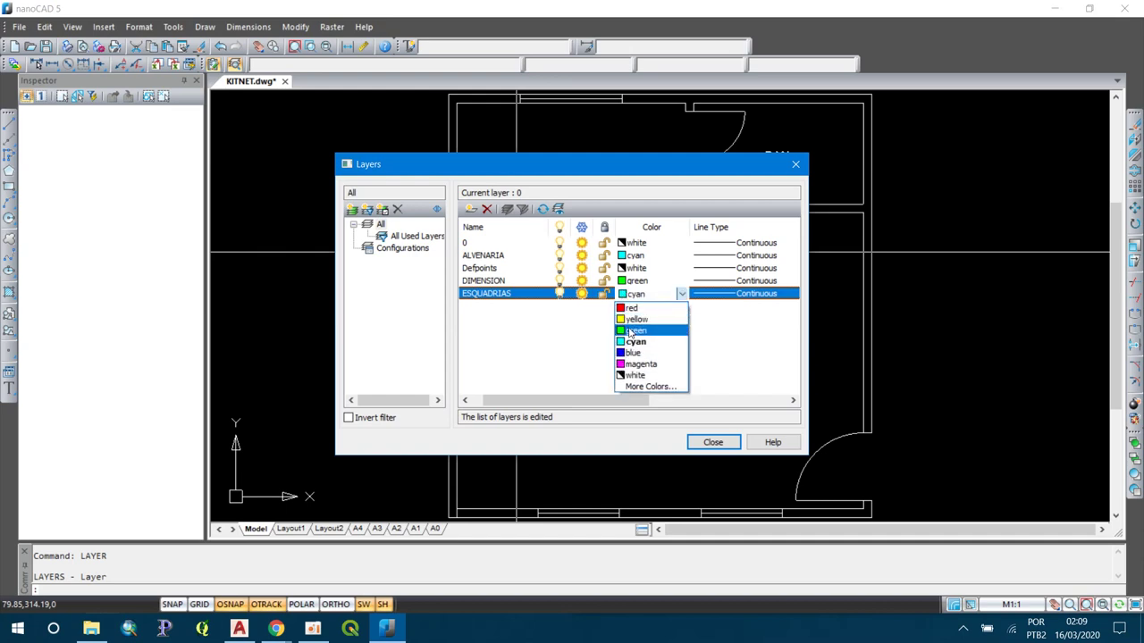
left_click(632, 318)
left_click_drag(633, 404, 686, 404)
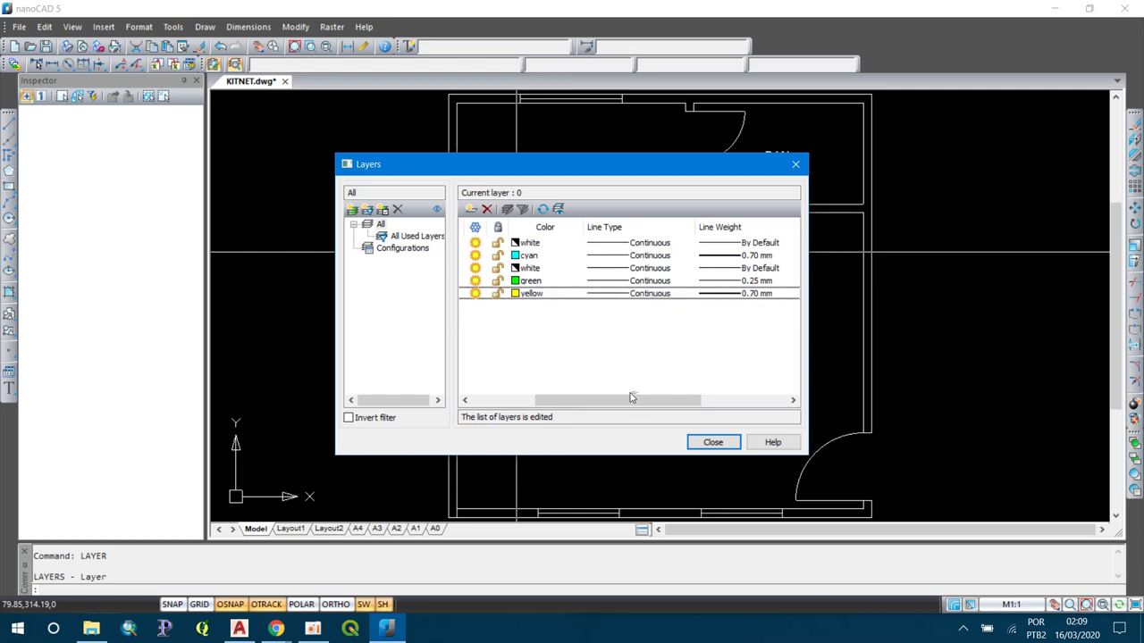
left_click(722, 299)
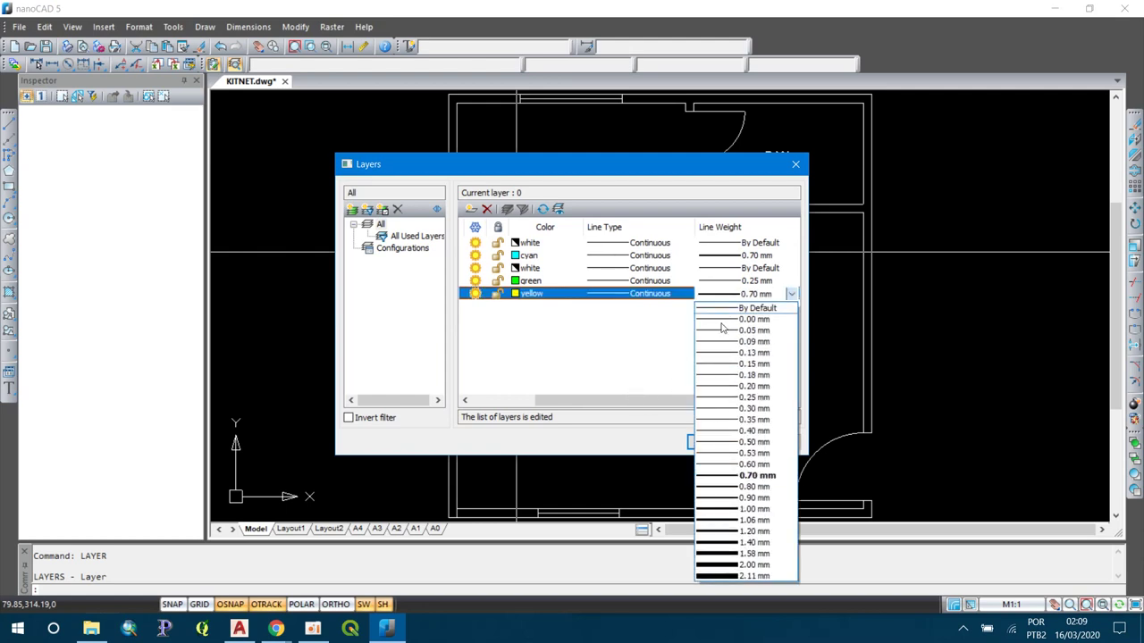
left_click(724, 394)
left_click_drag(665, 403, 585, 404)
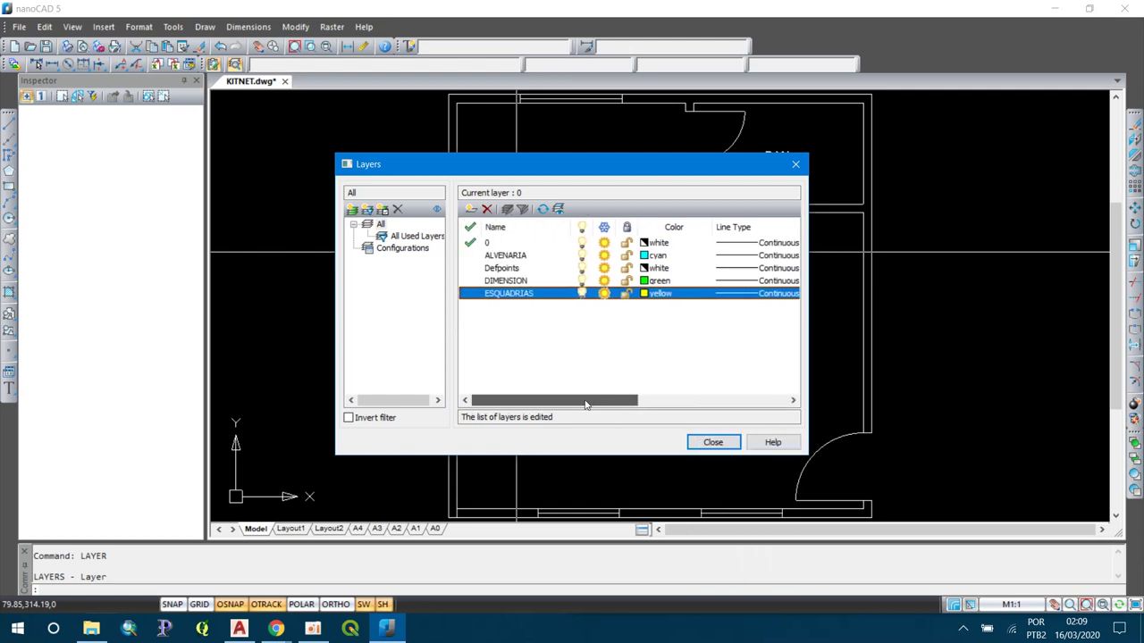
left_click(471, 211)
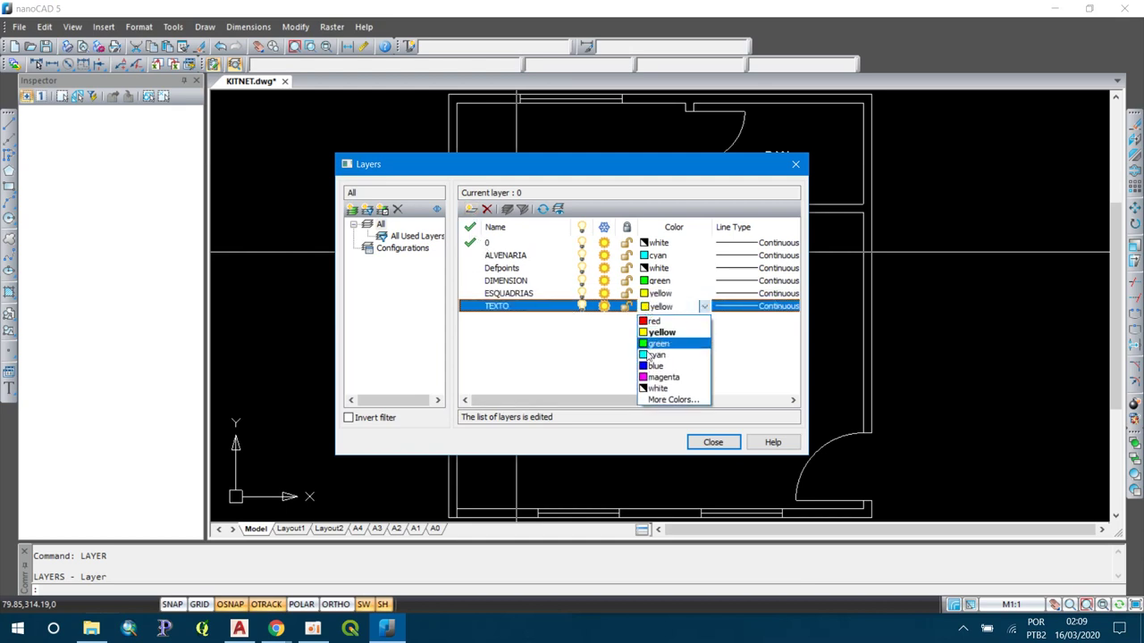
- Make the new TEXTO layer blue with 0.50 mm line weight
left_click(650, 366)
left_click_drag(608, 400, 677, 400)
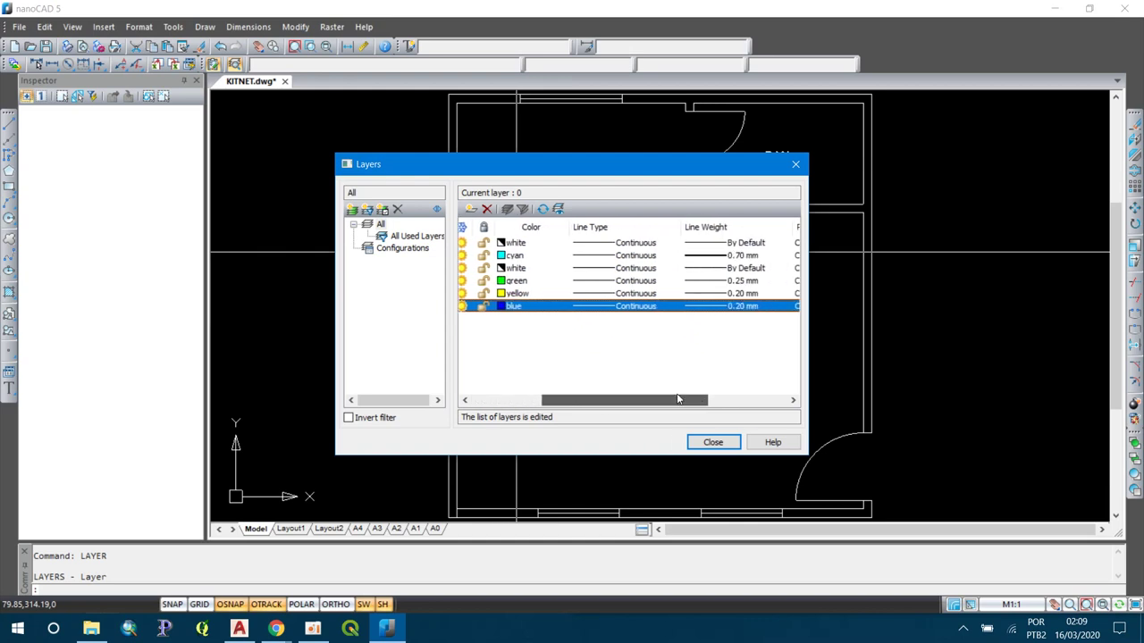
left_click(708, 310)
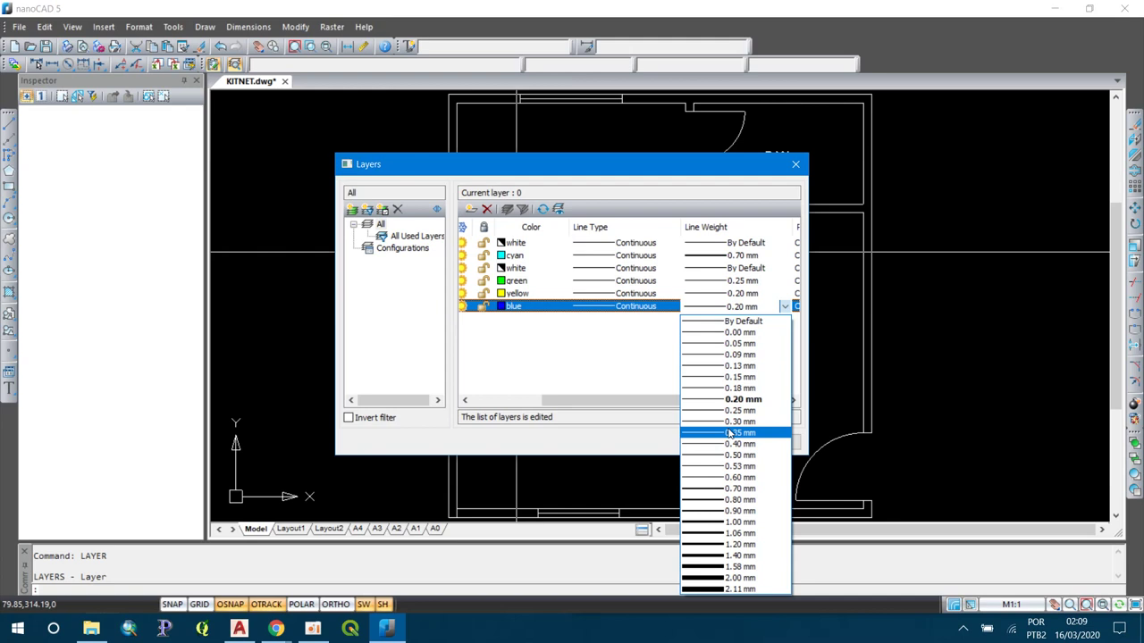
left_click(716, 455)
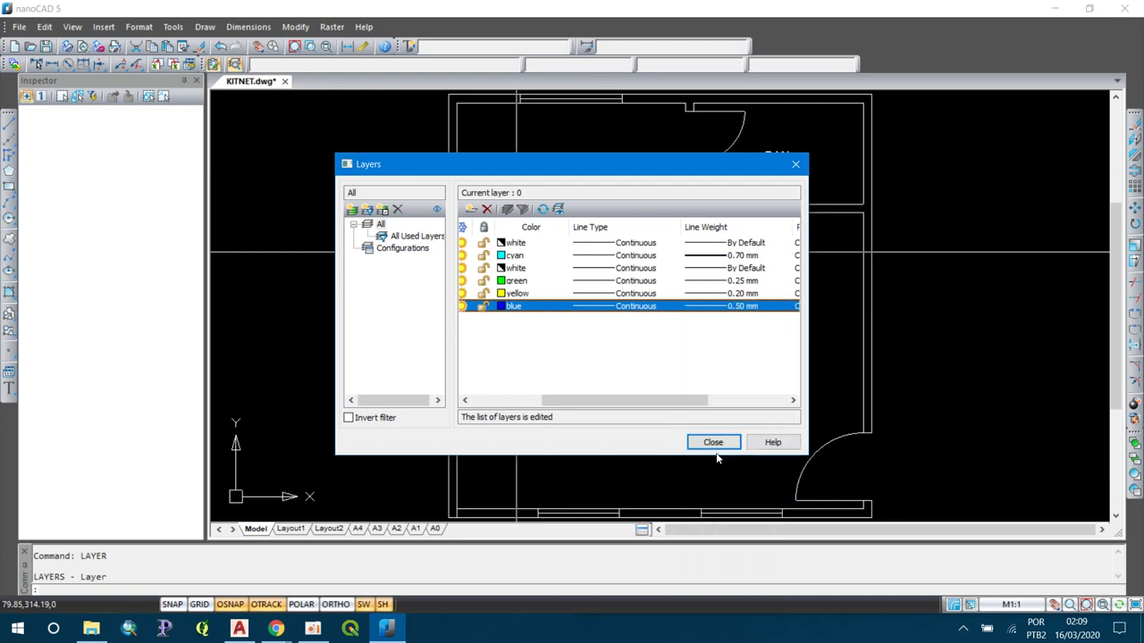
- Reduce the ALVENARIA layer's line weight to 0.40 mm
left_click(518, 258)
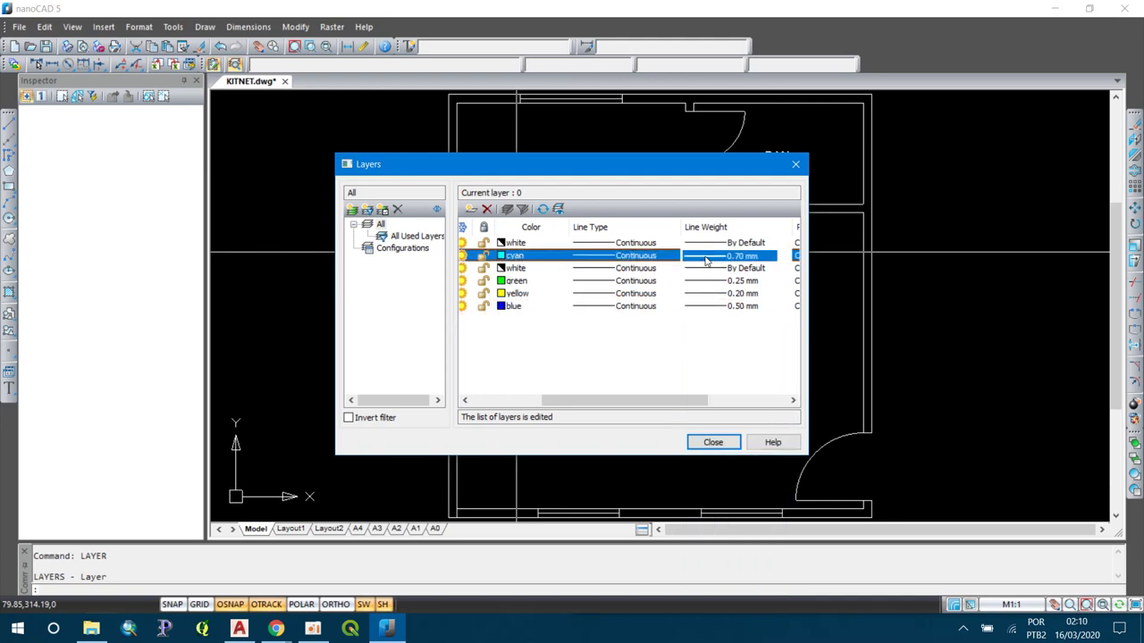
left_click(706, 260)
left_click(728, 396)
left_click_drag(616, 400, 547, 401)
- Add a HACHURAS layer in colour 254 at 0.09 mm and close the layer manager
left_click(471, 209)
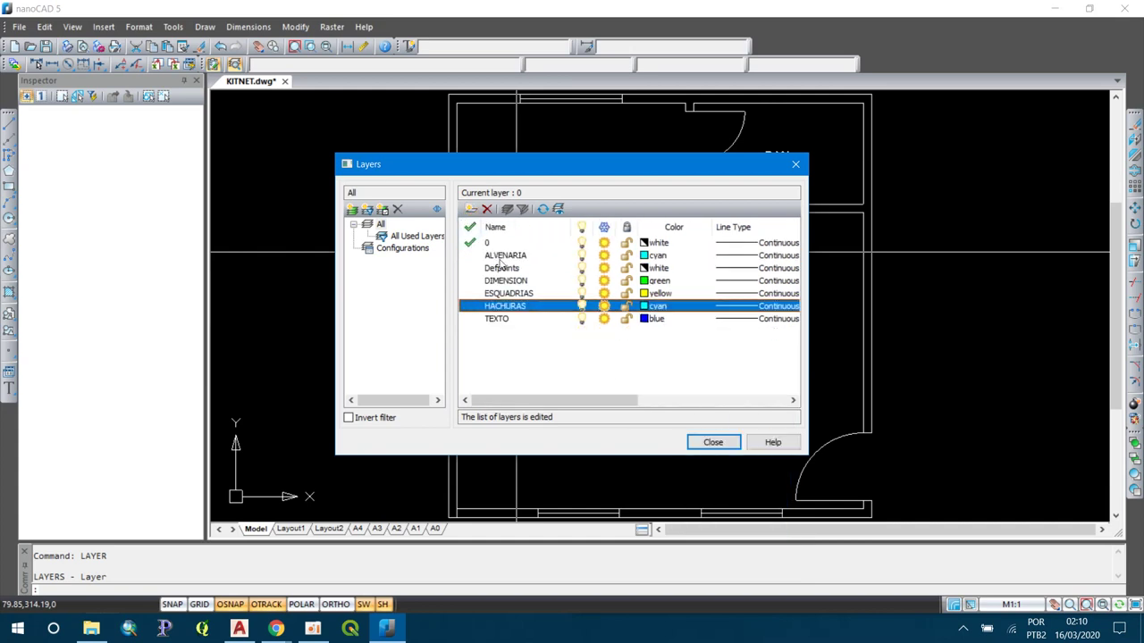
left_click(645, 309)
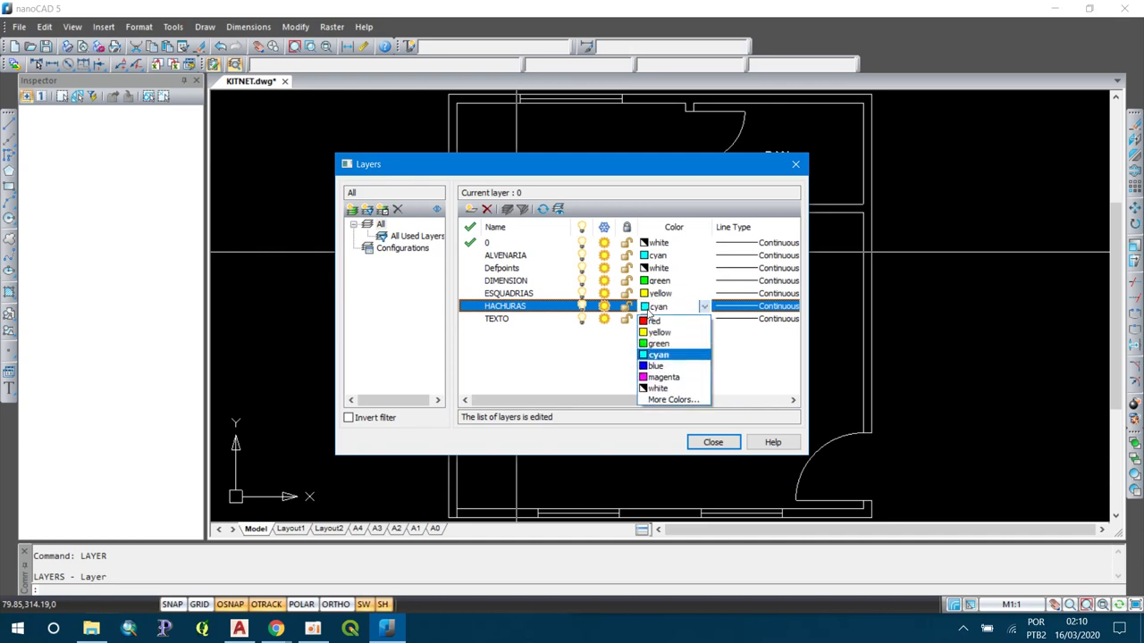
left_click(661, 400)
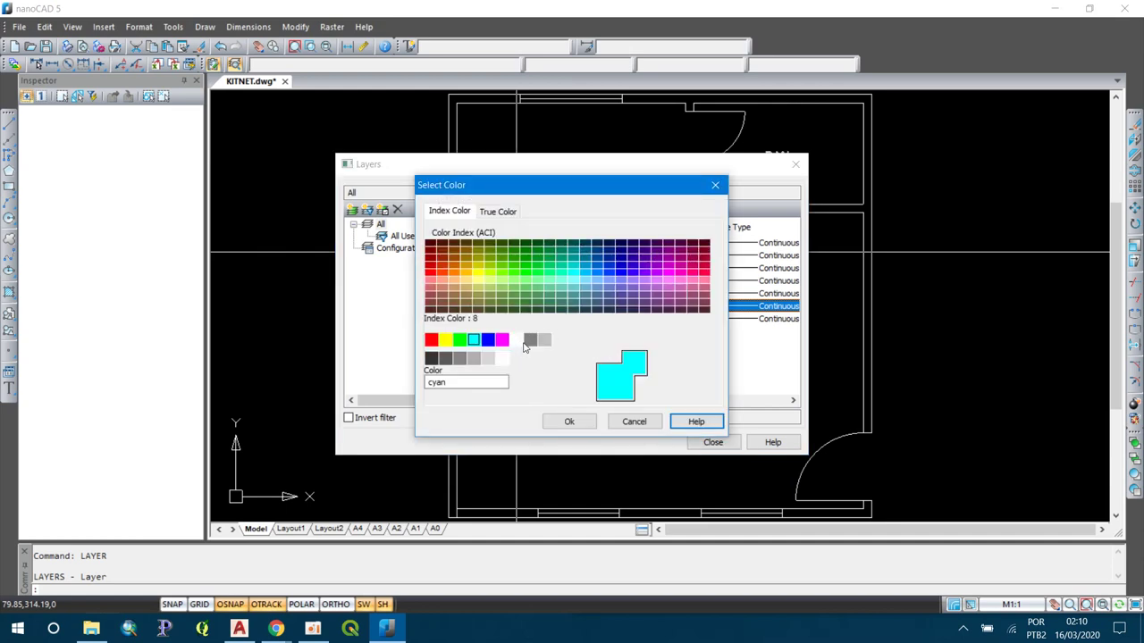
left_click(563, 422)
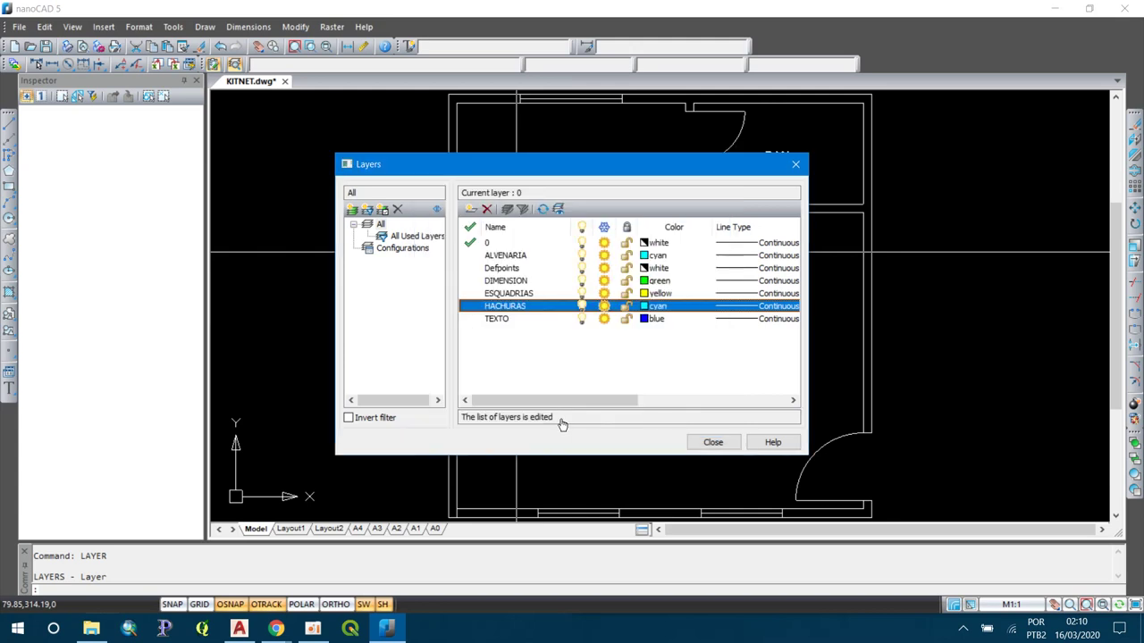
left_click_drag(624, 406, 712, 339)
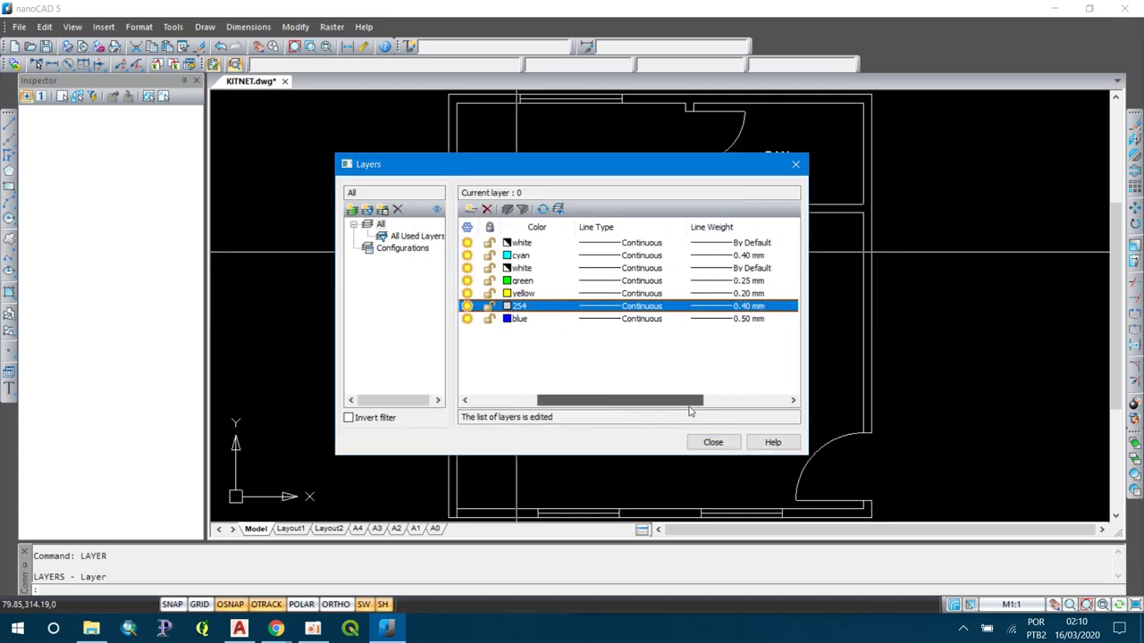
left_click(713, 311)
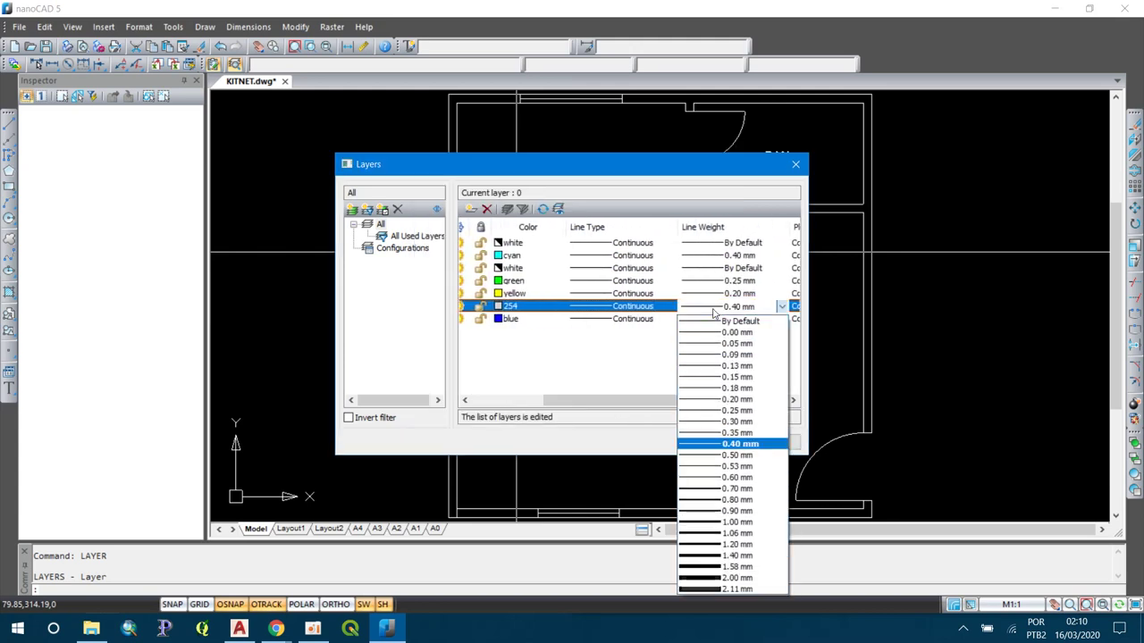
left_click(705, 354)
left_click(715, 442)
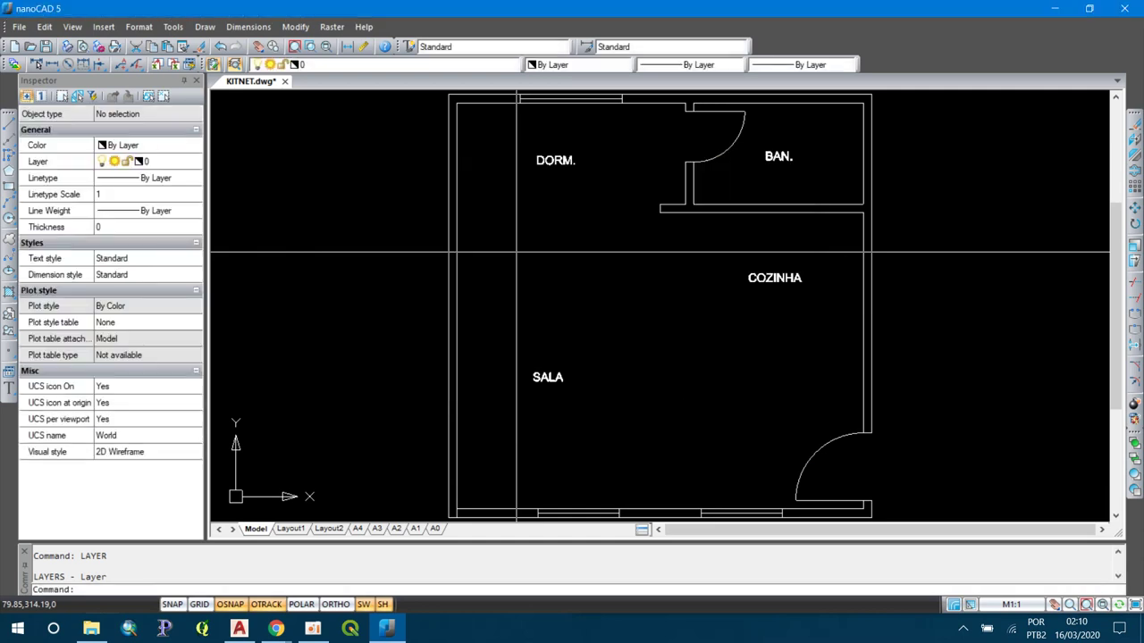
- Move the left outer wall line onto the ALVENARIA layer
left_click_drag(493, 309, 353, 240)
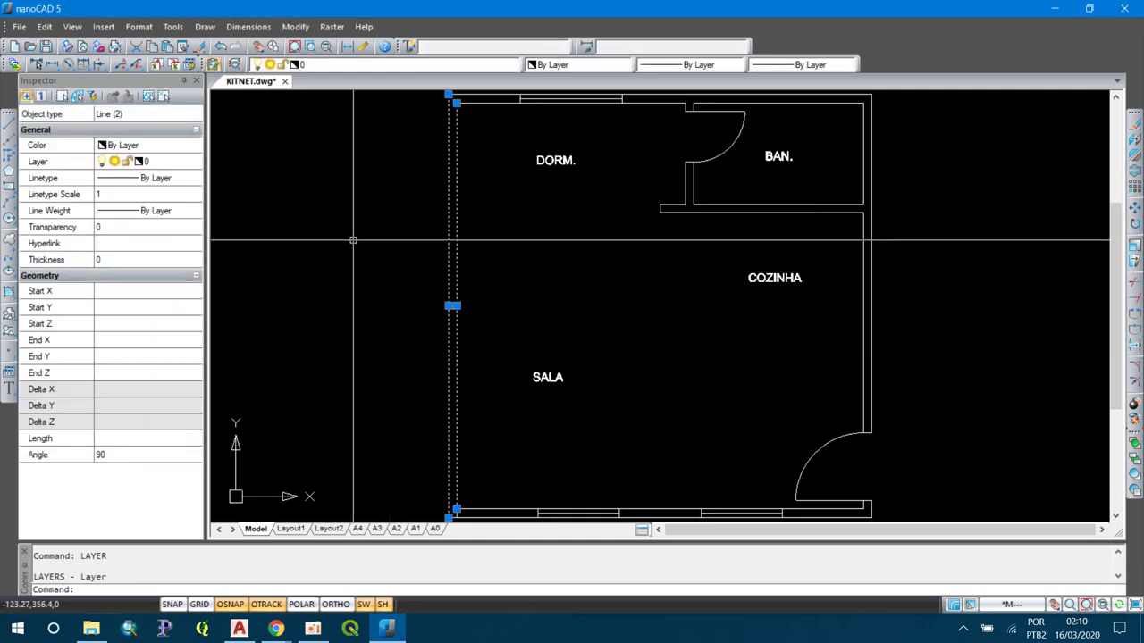
left_click(453, 64)
left_click(374, 93)
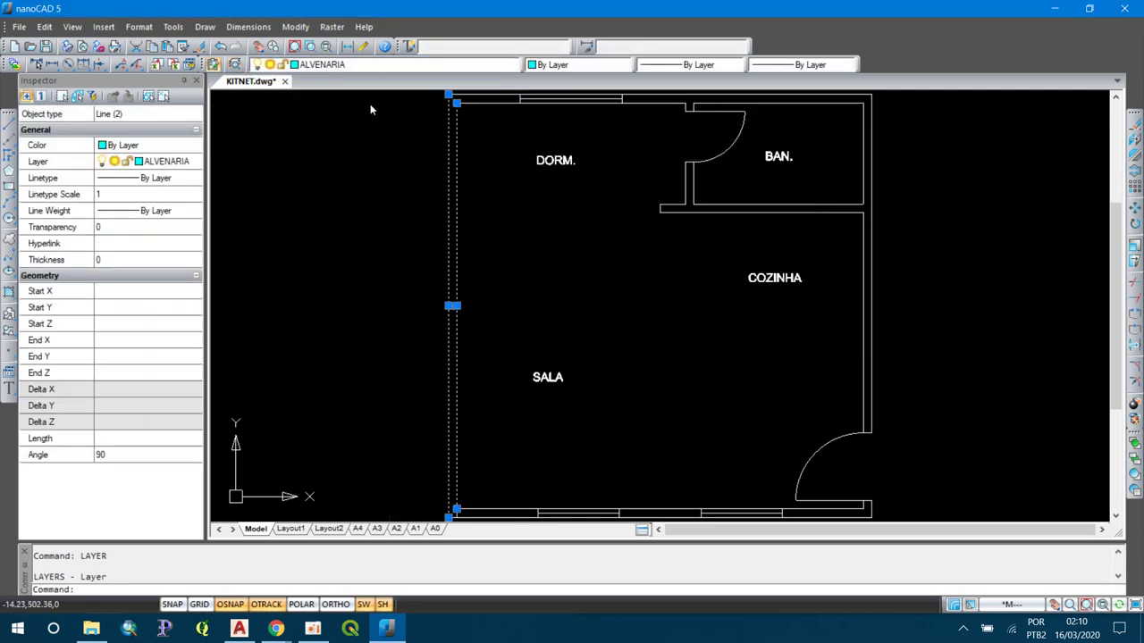
key("Escape")
key("Escape")
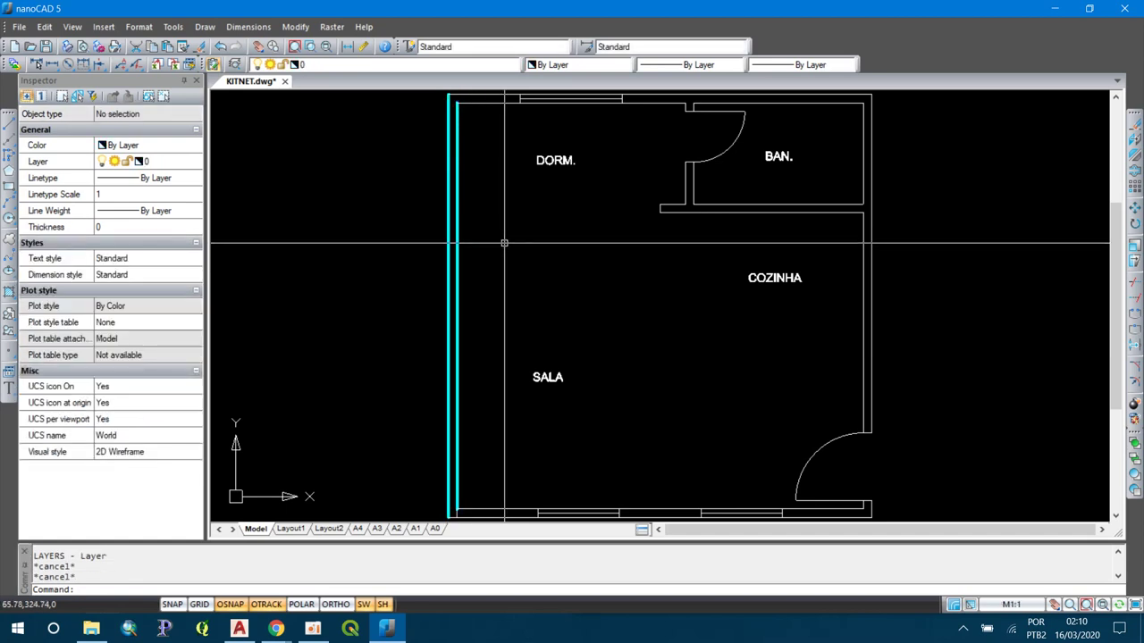
- Try the MA match properties command twice, then auto-hide the properties panel
type("MA")
key("Return")
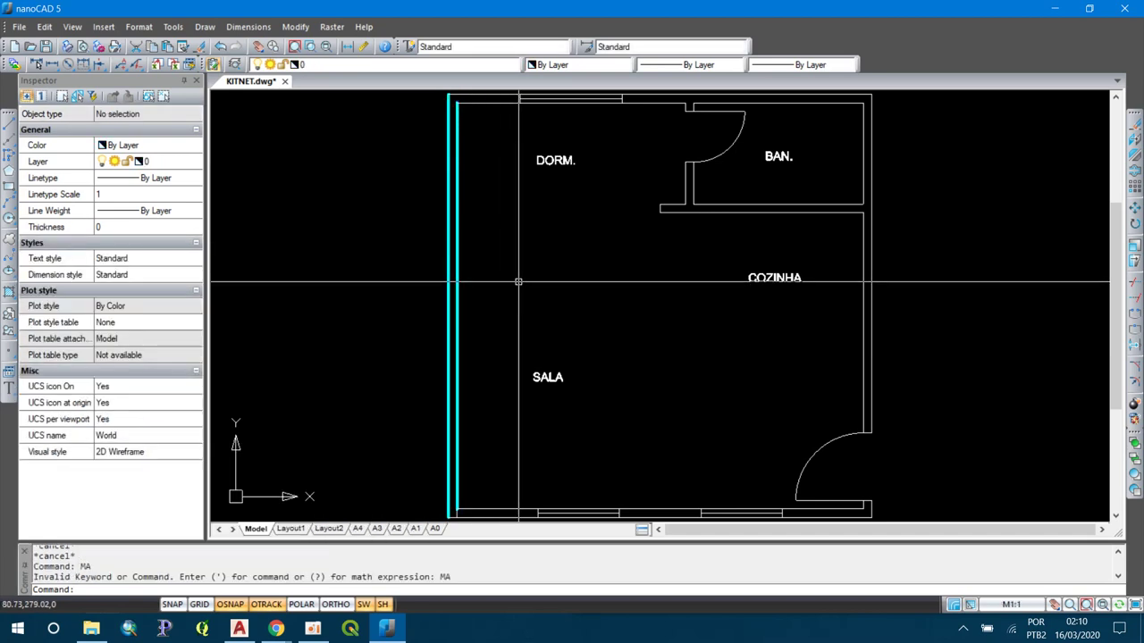
type("MA")
key("Return")
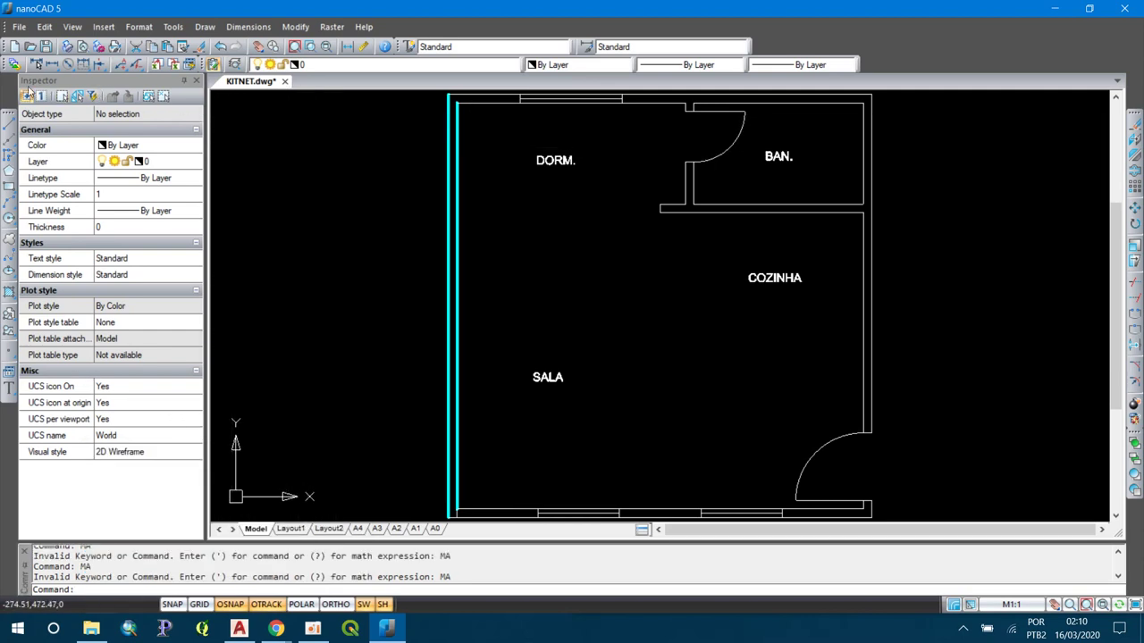
left_click(183, 82)
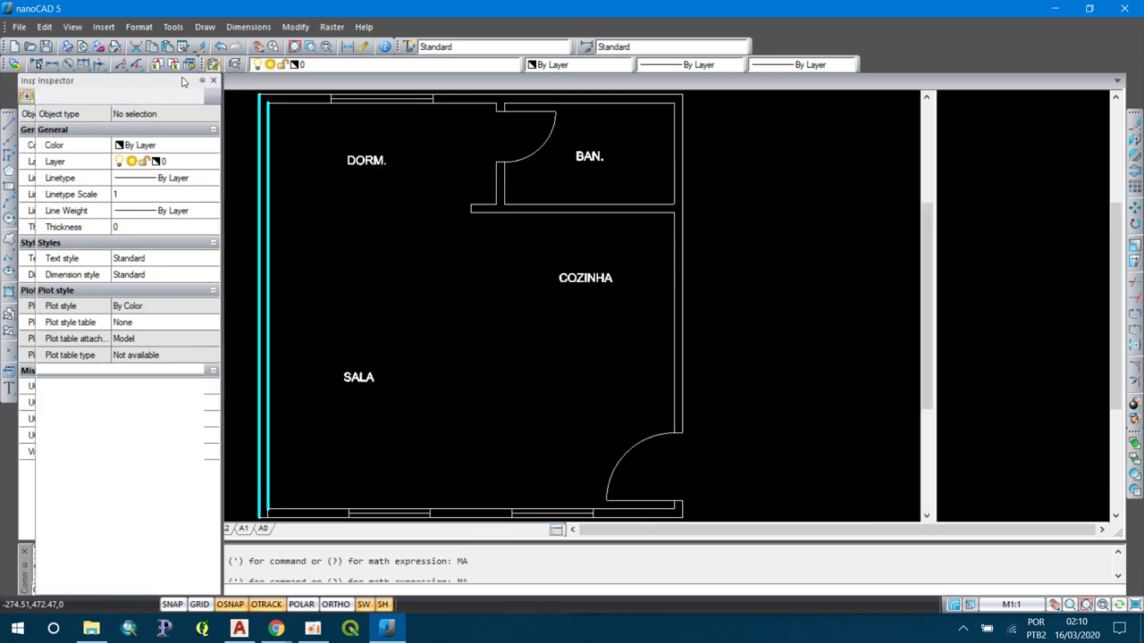
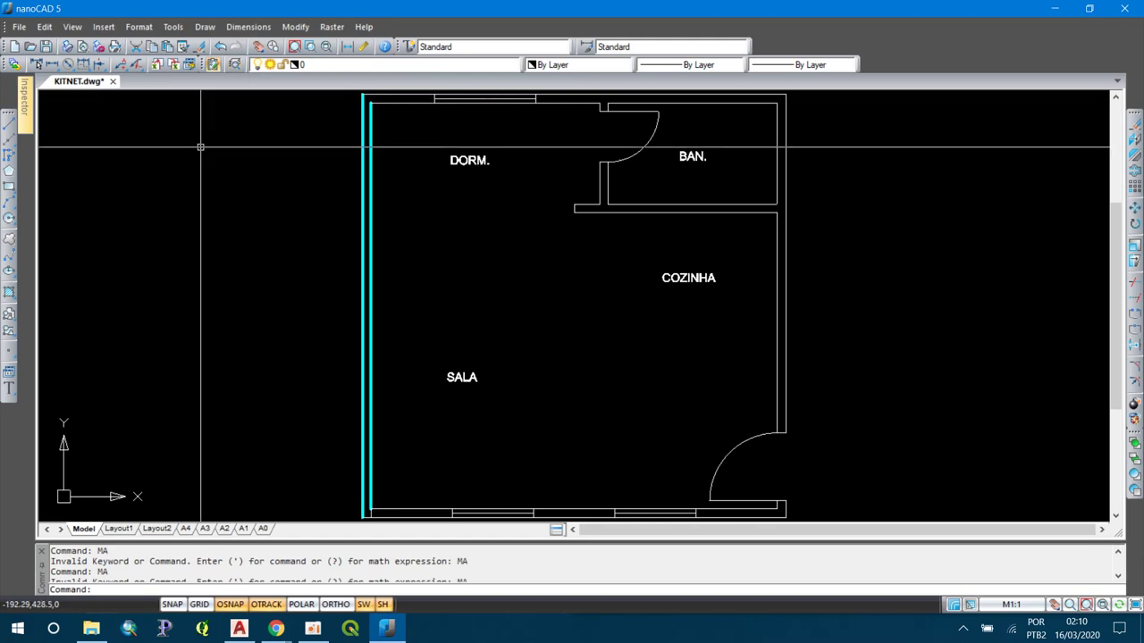
- Start MATCHPROP and pick the left wall as the property source
type("MA")
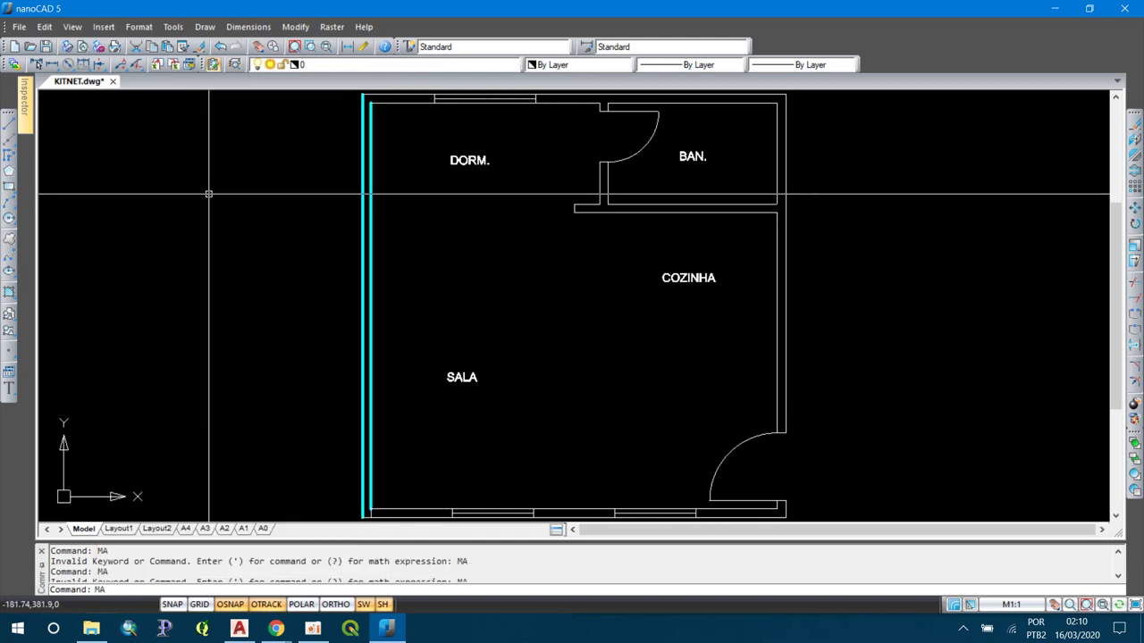
key("Escape")
type("M")
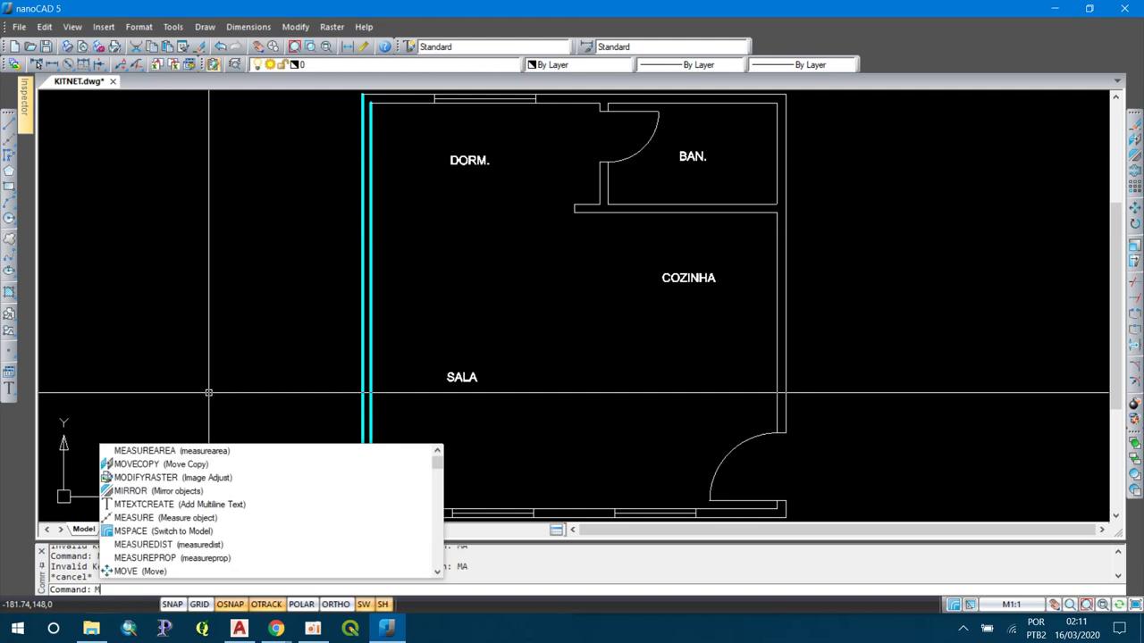
type("AT")
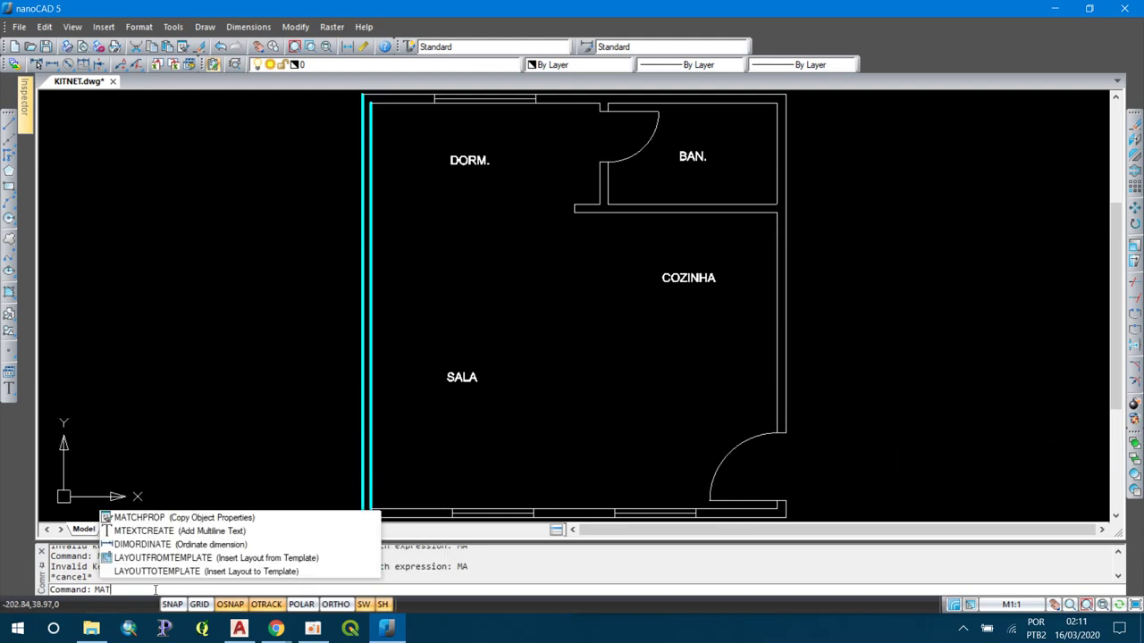
key("Down")
key("Return")
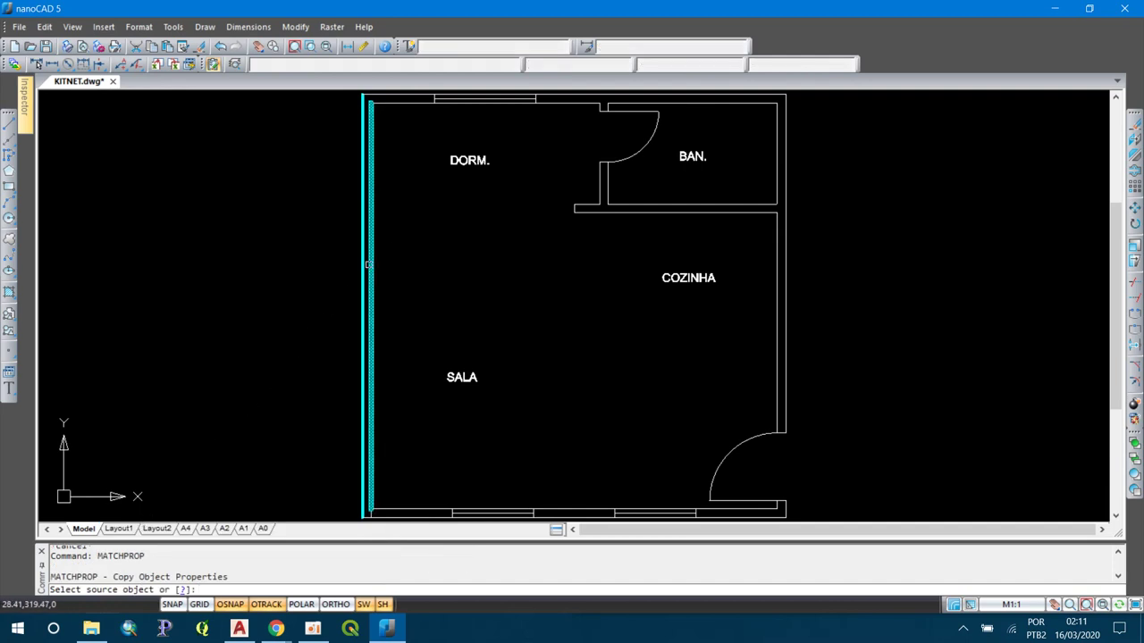
left_click(372, 236)
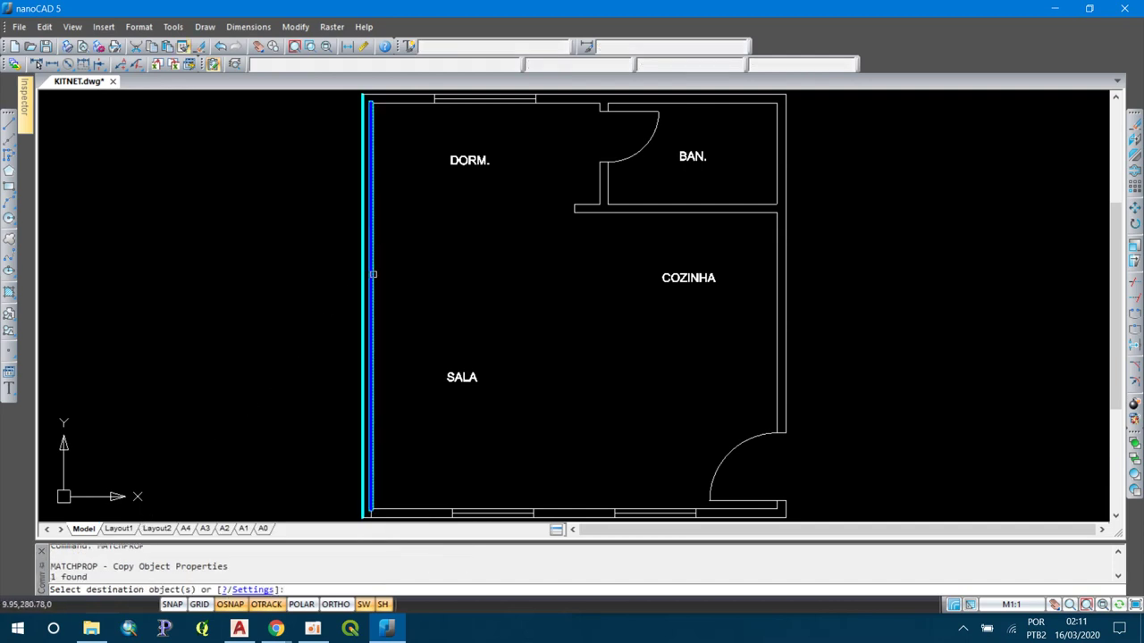
- Apply the left wall's properties to the top wall, inner left and right walls, and inner partitions
scroll(373, 274, "down", 1)
scroll(406, 173, "up", 4)
scroll(375, 191, "up", 2)
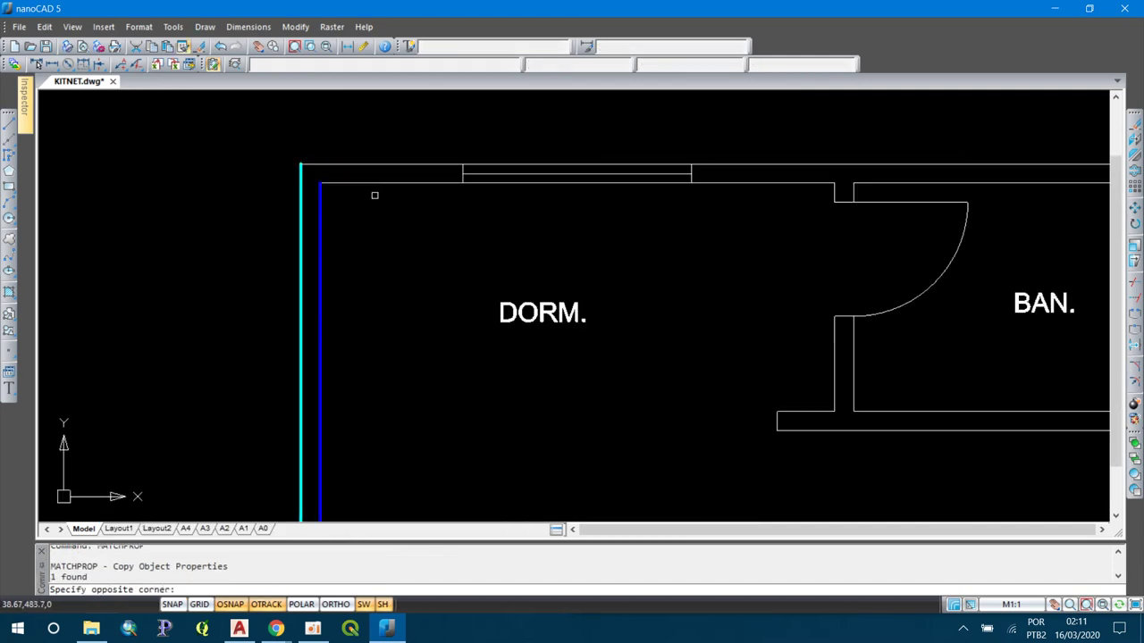
left_click(377, 196)
left_click(345, 140)
scroll(342, 173, "down", 1)
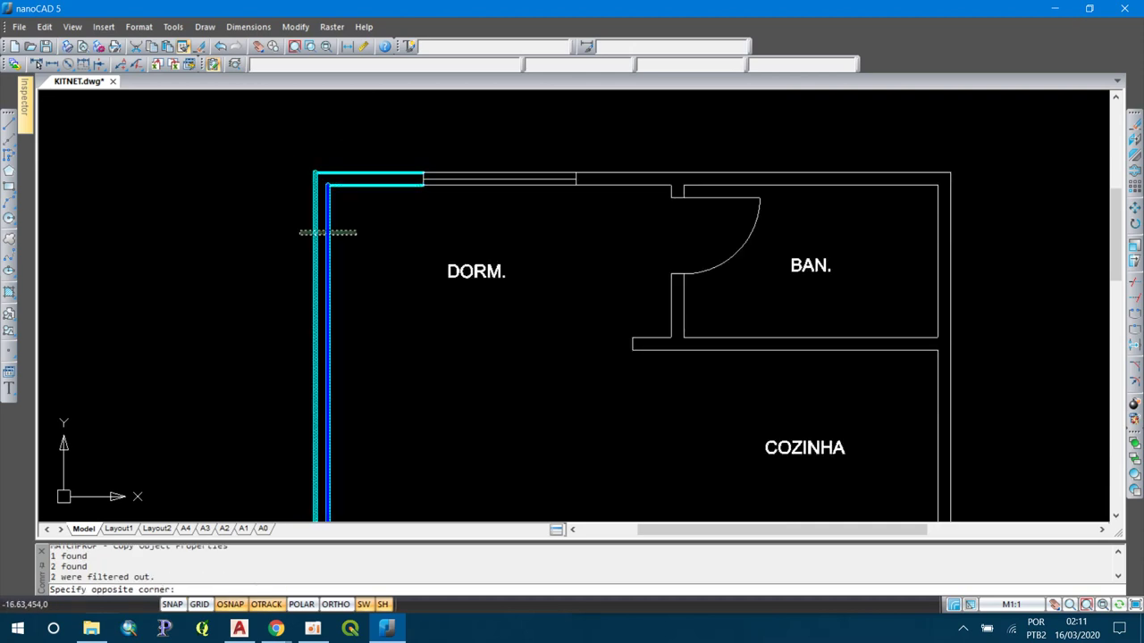
left_click(320, 244)
middle_click_drag(437, 181, 184, 181)
left_click(412, 216)
left_click(382, 142)
left_click(322, 170)
middle_click_drag(658, 271, 609, 85)
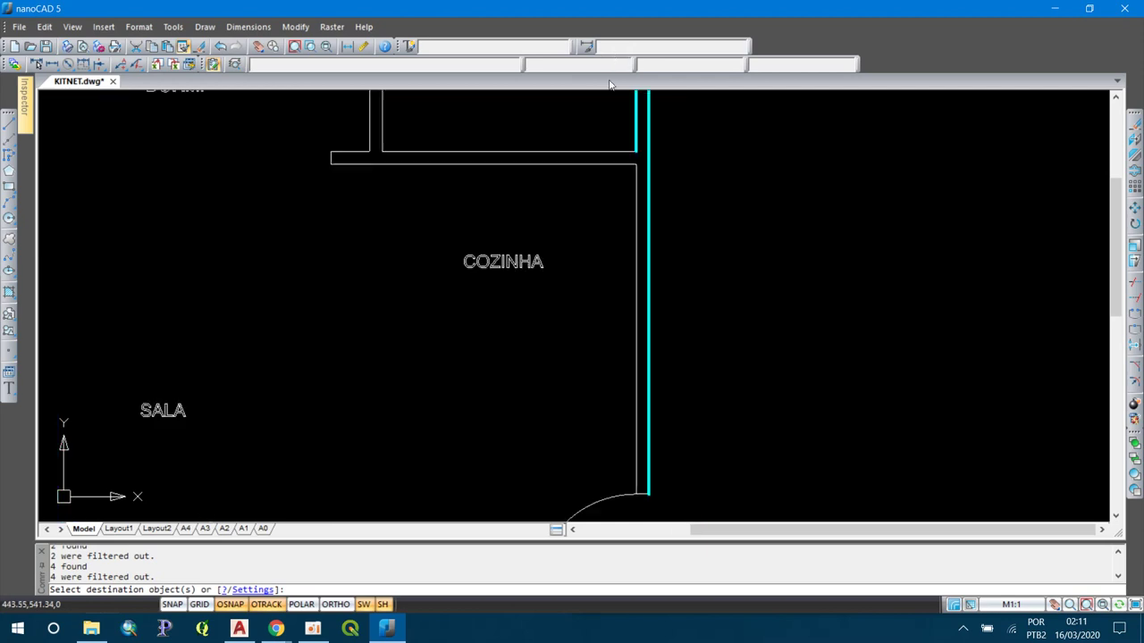
left_click(561, 224)
left_click(329, 91)
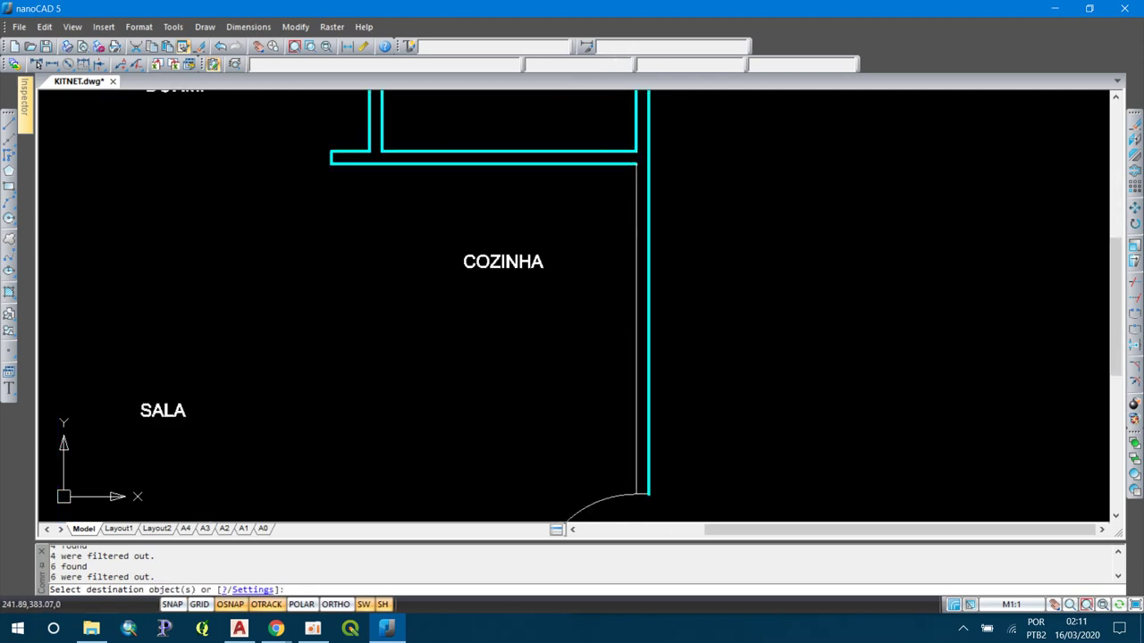
middle_click_drag(352, 219, 386, 366)
scroll(403, 272, "up", 2)
left_click(401, 274)
left_click(447, 301)
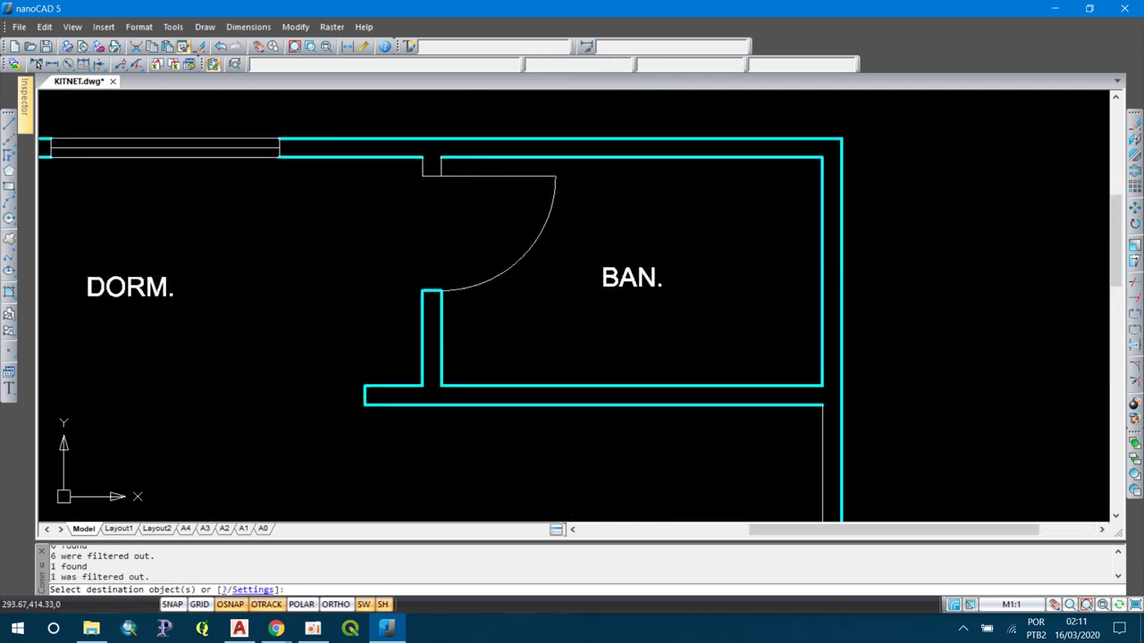
left_click(419, 150)
left_click(457, 185)
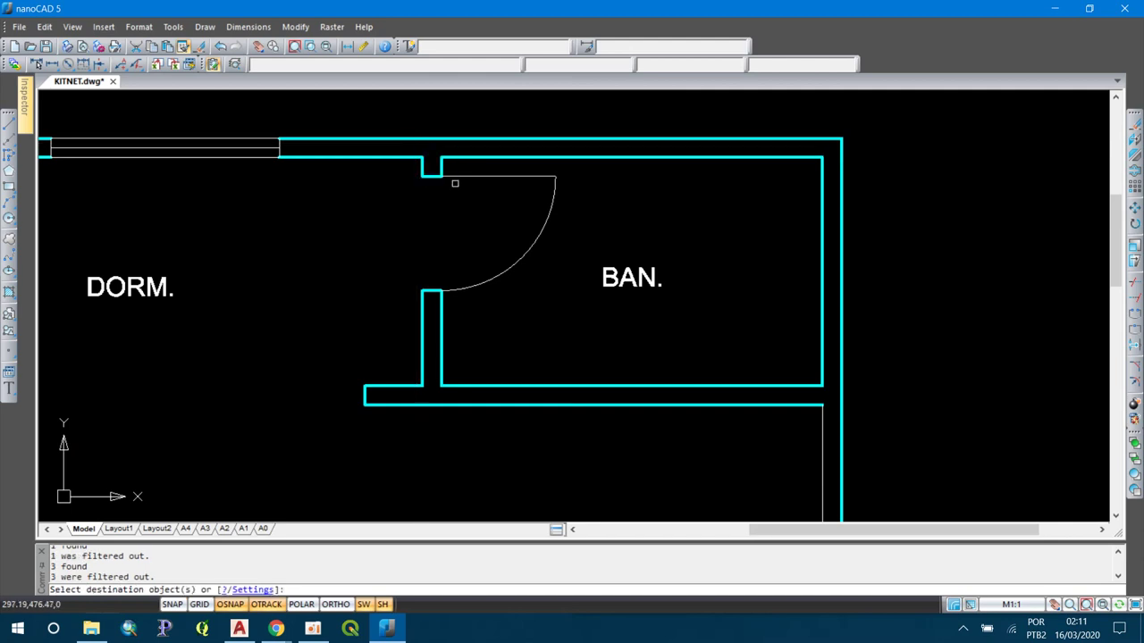
- Apply them to the remaining right and bottom wall segments around the entrance door
scroll(457, 186, "down", 3)
middle_click_drag(448, 208, 402, 38)
left_click(571, 296)
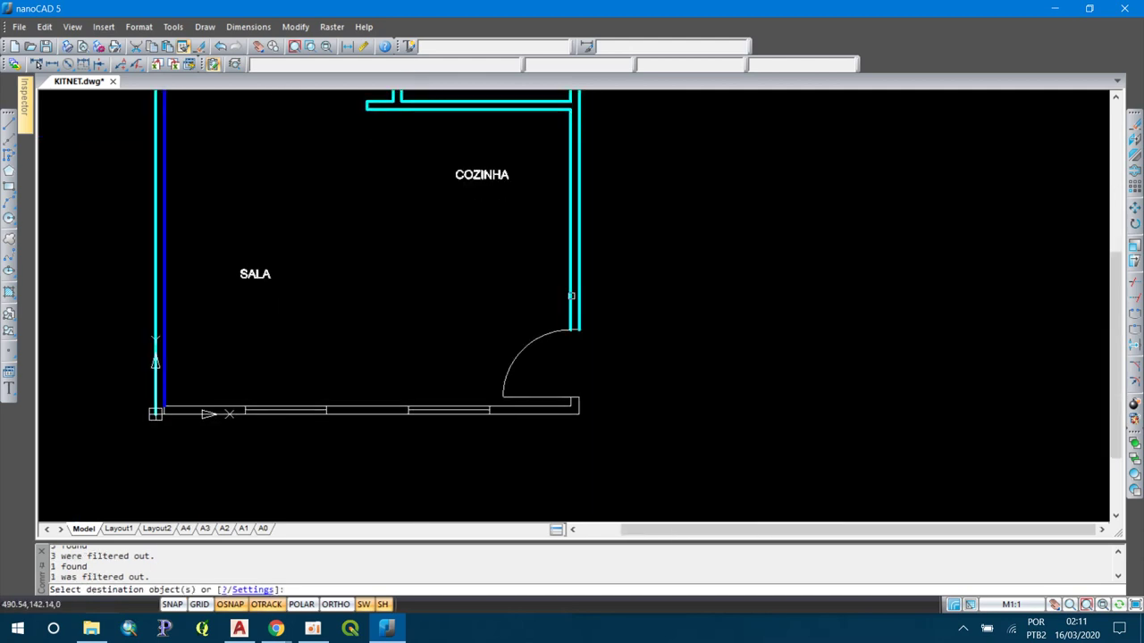
scroll(580, 421, "up", 3)
left_click(598, 449)
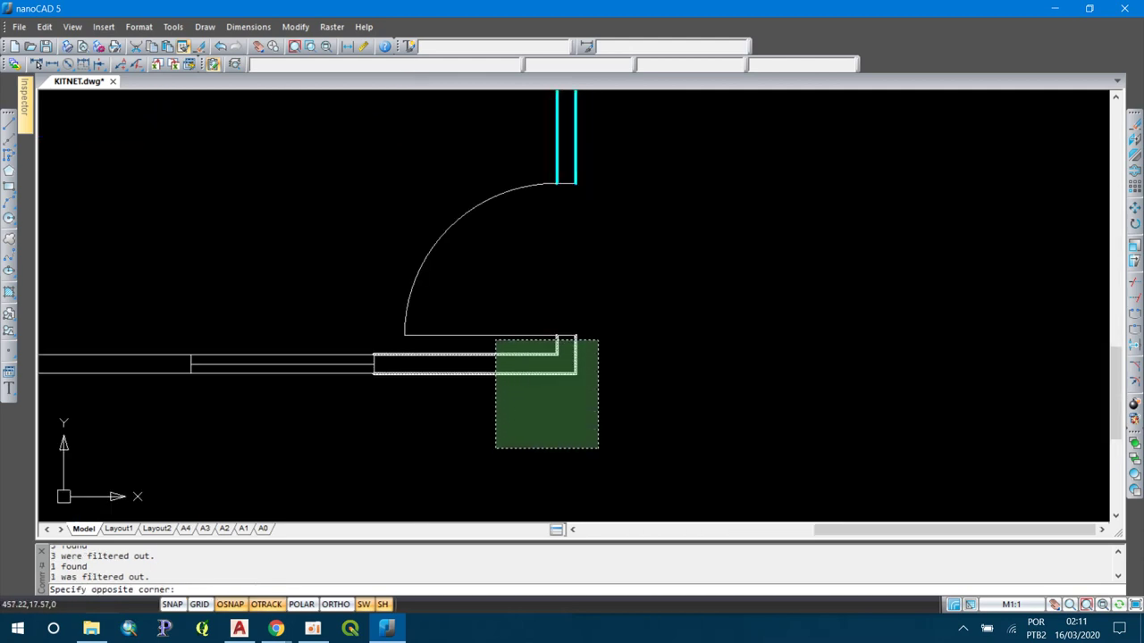
left_click(499, 343)
middle_click_drag(369, 383, 524, 376)
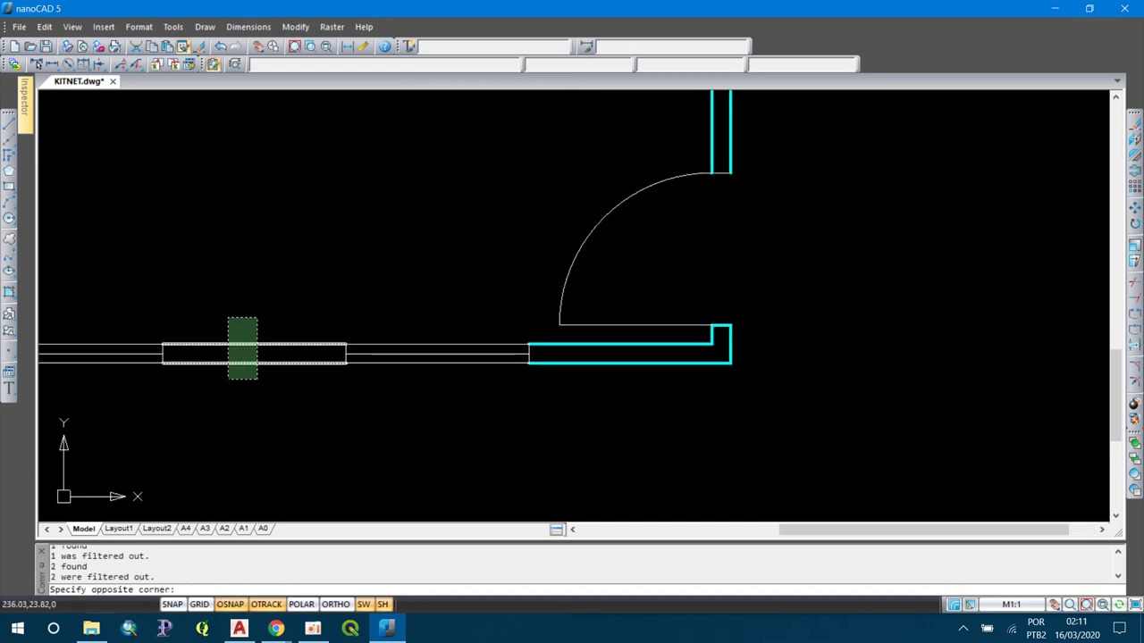
left_click(219, 321)
middle_click_drag(437, 349, 761, 353)
left_click(244, 397)
left_click(173, 337)
key("Return")
scroll(157, 374, "down", 2)
scroll(157, 374, "down", 1)
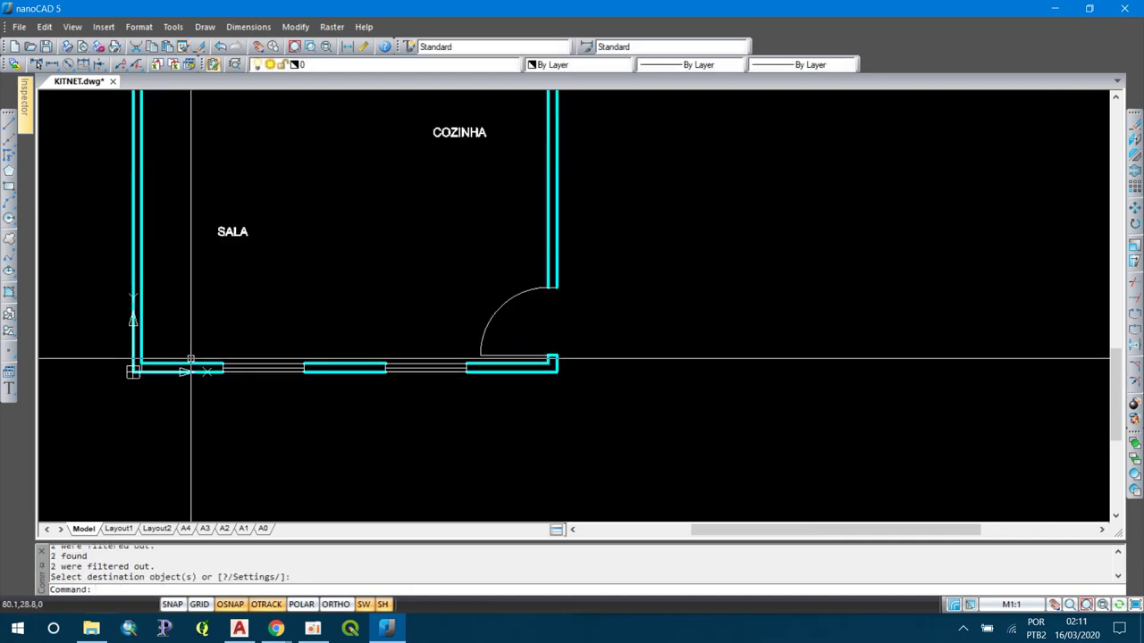
- Move the window in the bottom wall onto the ESQUADRIAS layer
scroll(265, 357, "up", 3)
left_click(265, 402)
left_click(260, 312)
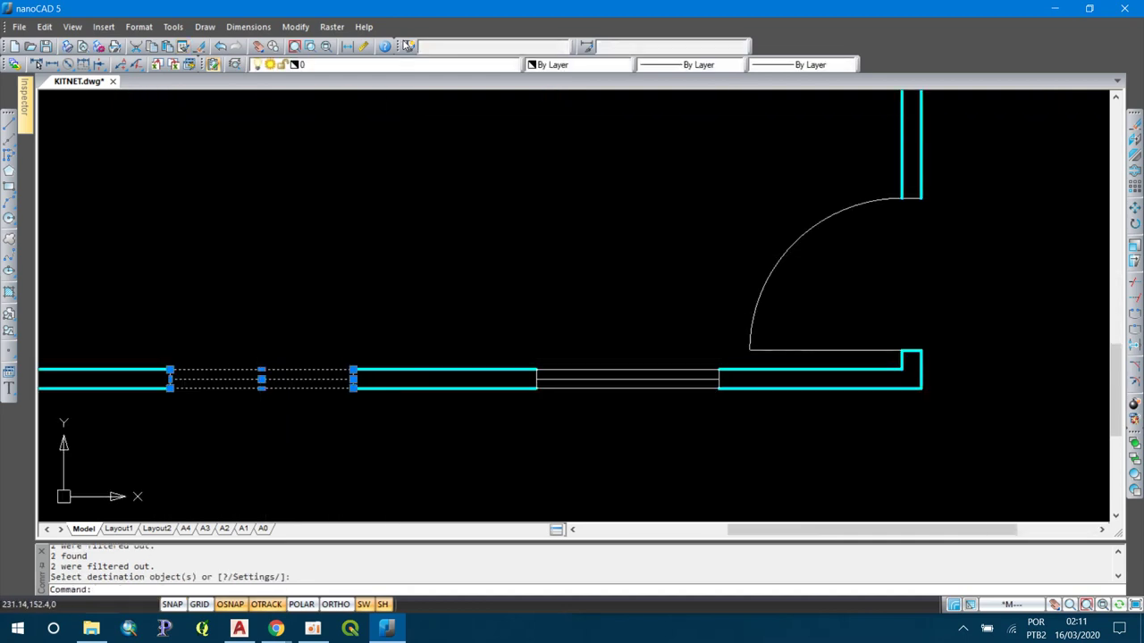
left_click(400, 64)
left_click(340, 125)
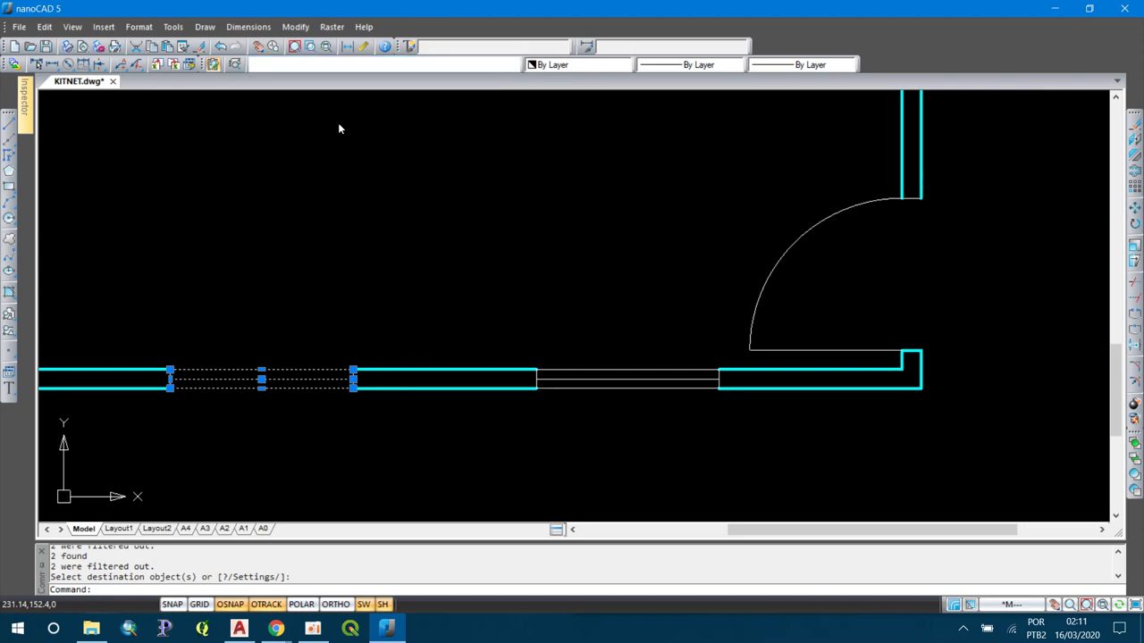
- Move the other bottom window and door, the top window and the bathroom door to ESQUADRIAS
left_click(608, 444)
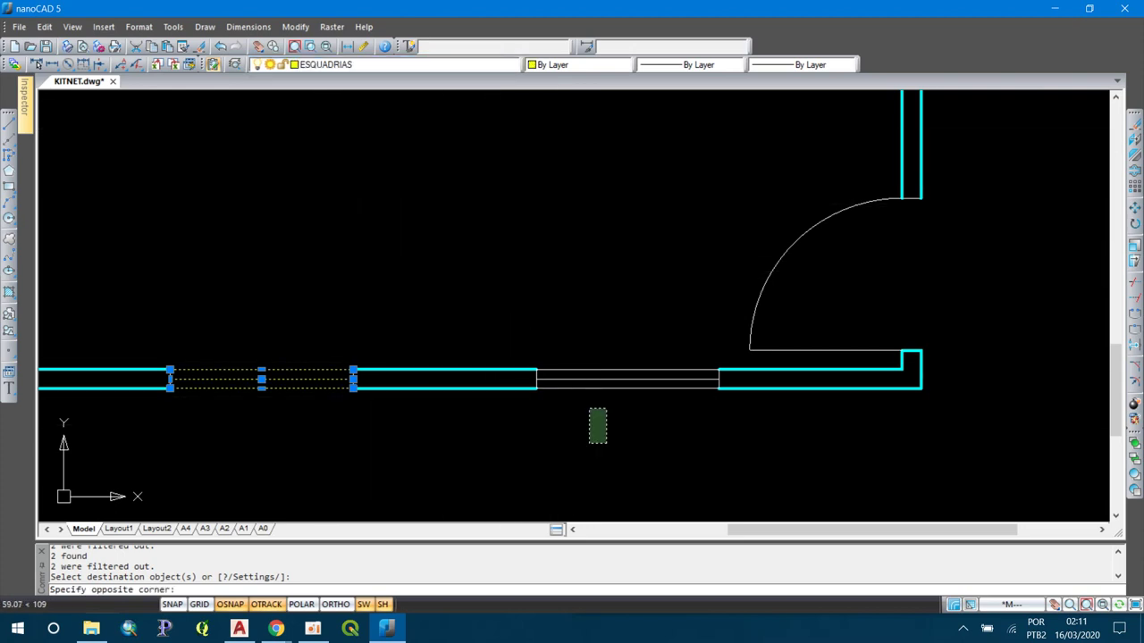
left_click(586, 377)
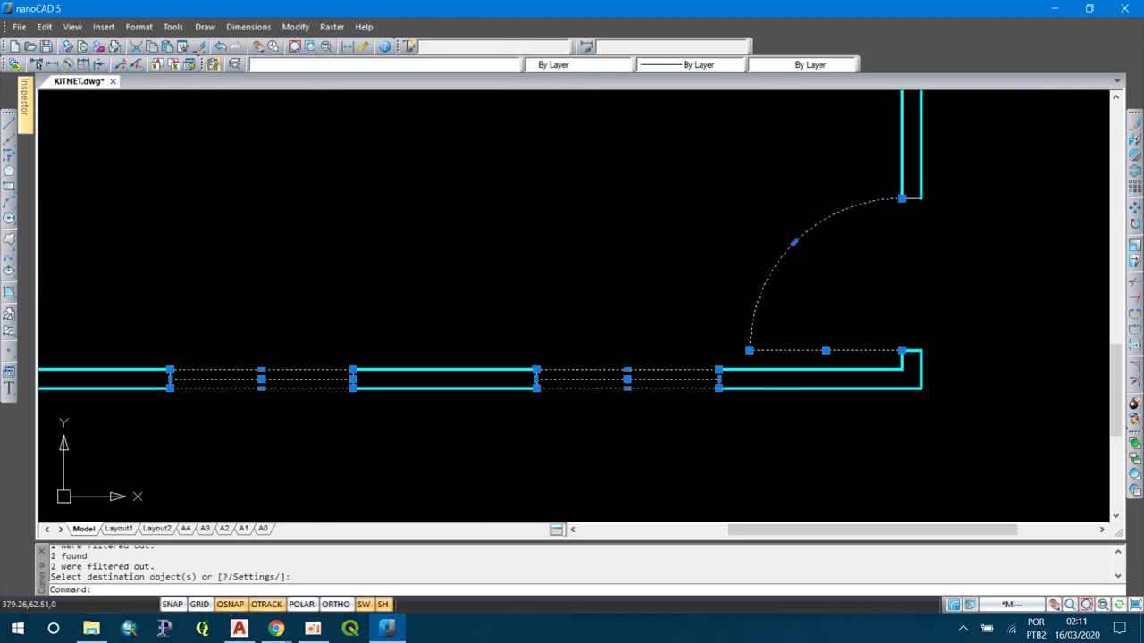
scroll(590, 366, "down", 5)
scroll(525, 311, "up", 2)
scroll(500, 211, "up", 2)
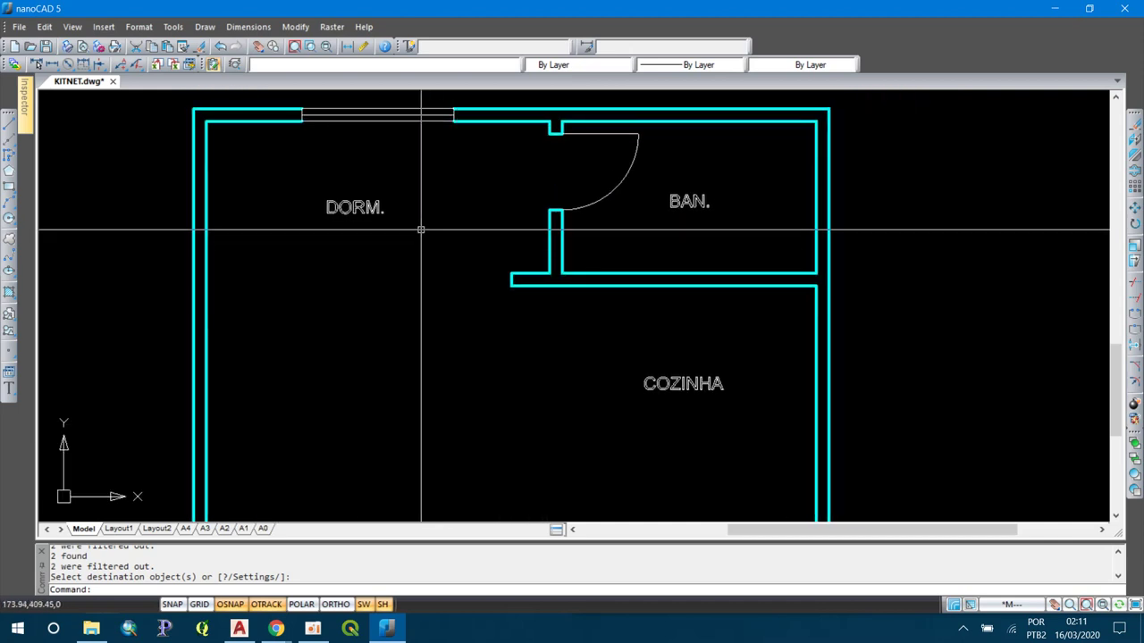
left_click(396, 146)
left_click(377, 114)
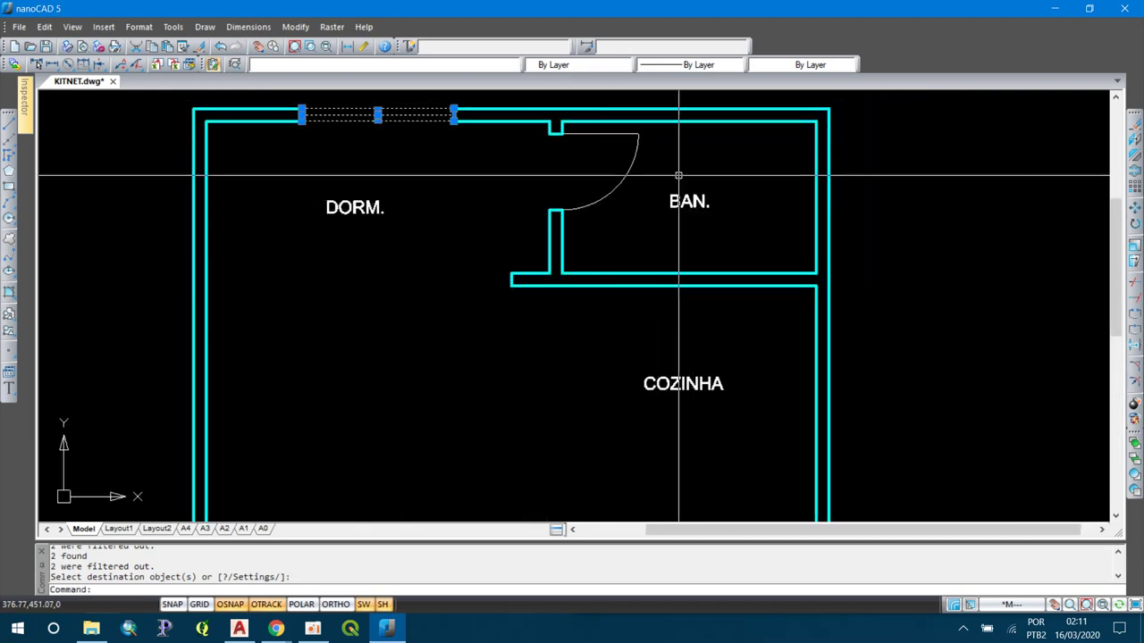
left_click(647, 141)
left_click(604, 155)
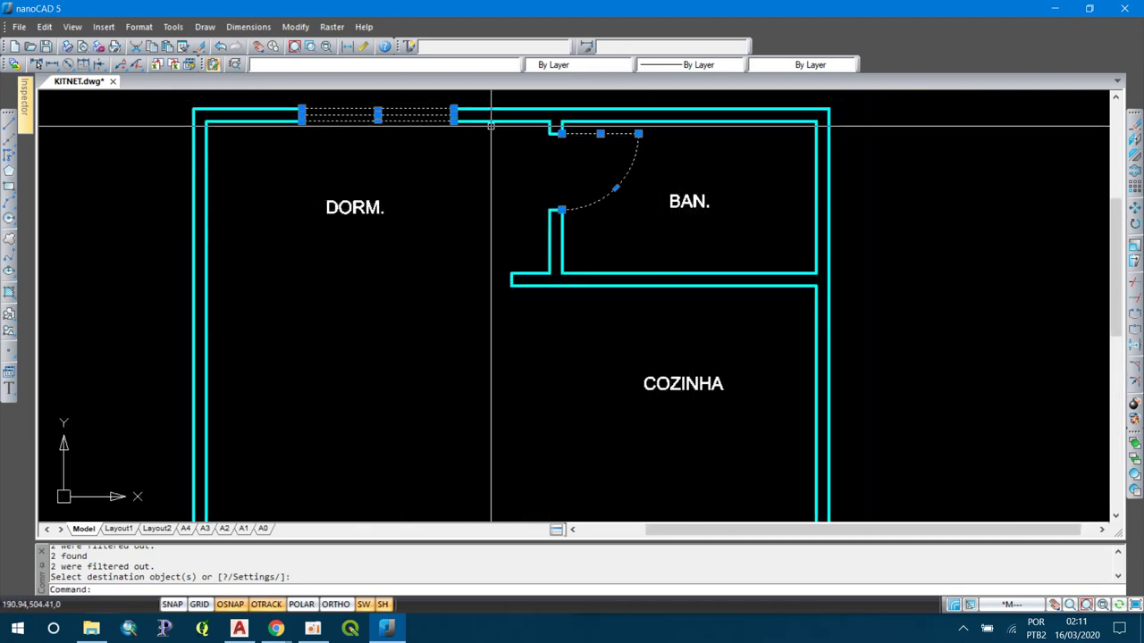
left_click(375, 64)
left_click(329, 122)
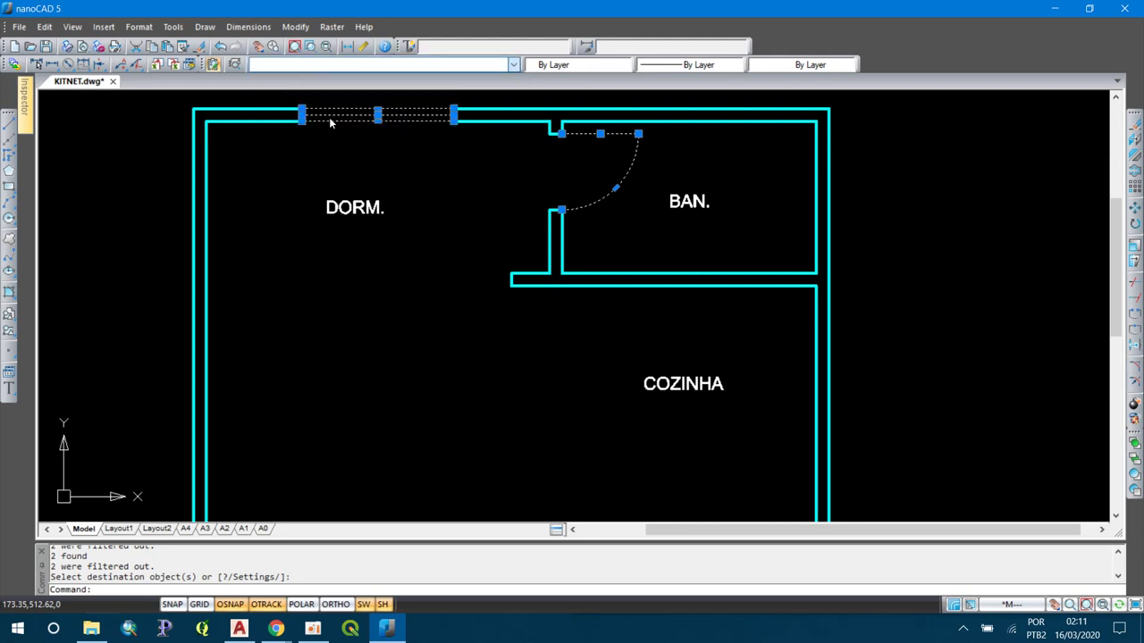
key("Escape")
scroll(359, 163, "down", 3)
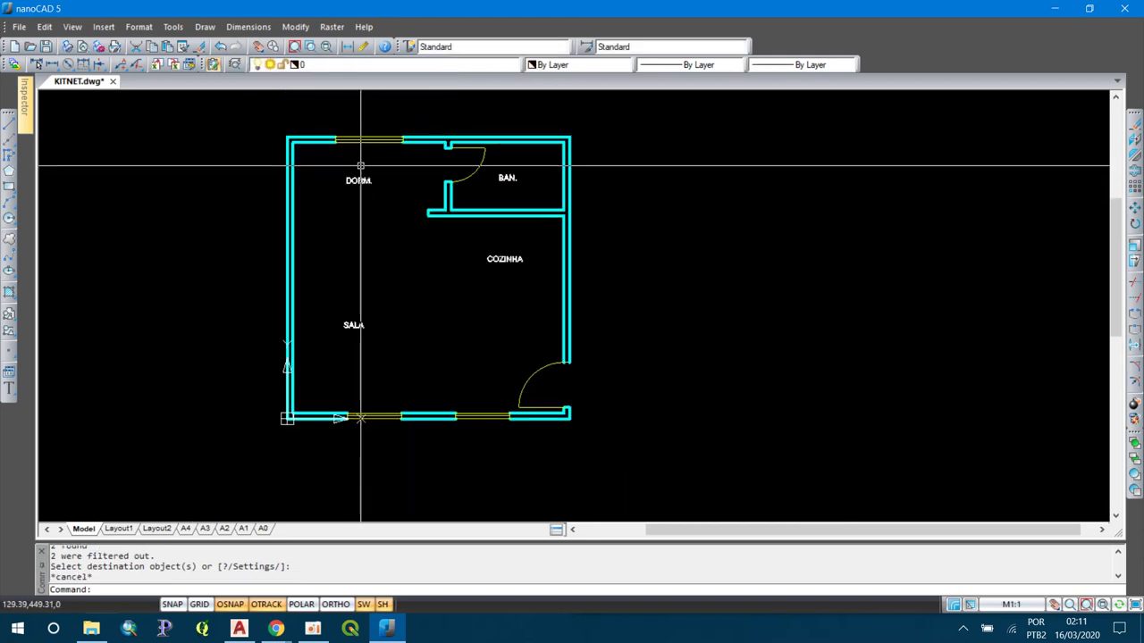
- Draw short vertical lines closing both wall ends at the first window opening
scroll(327, 475, "up", 3)
scroll(393, 277, "up", 3)
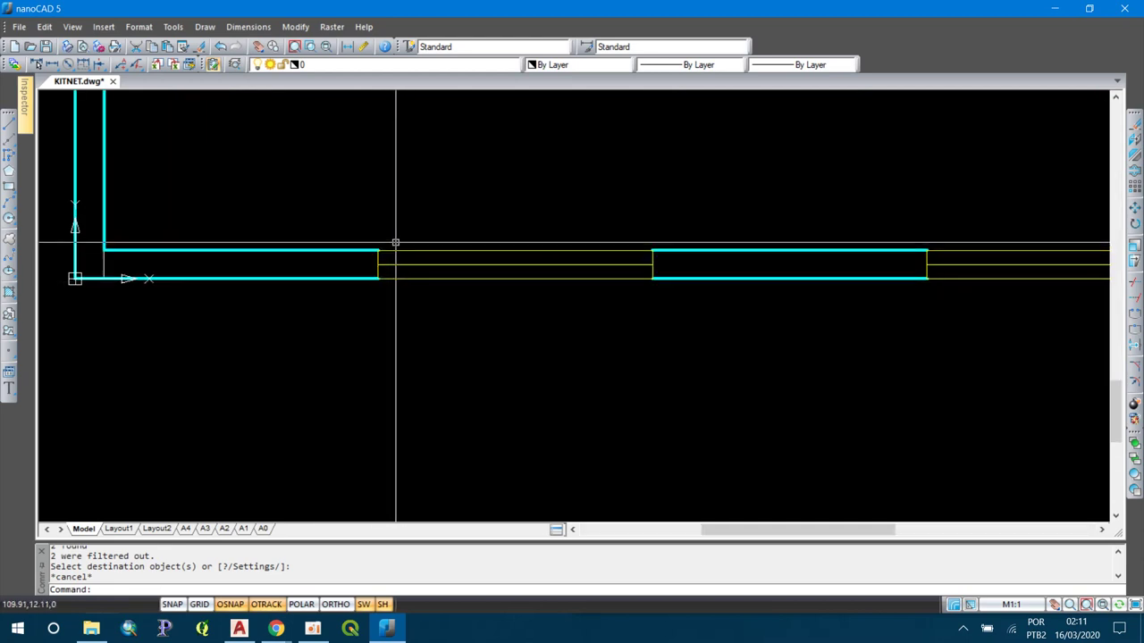
scroll(380, 263, "up", 2)
type("l")
key("Return")
left_click(377, 287)
left_click(376, 244)
key("Return")
key("Return")
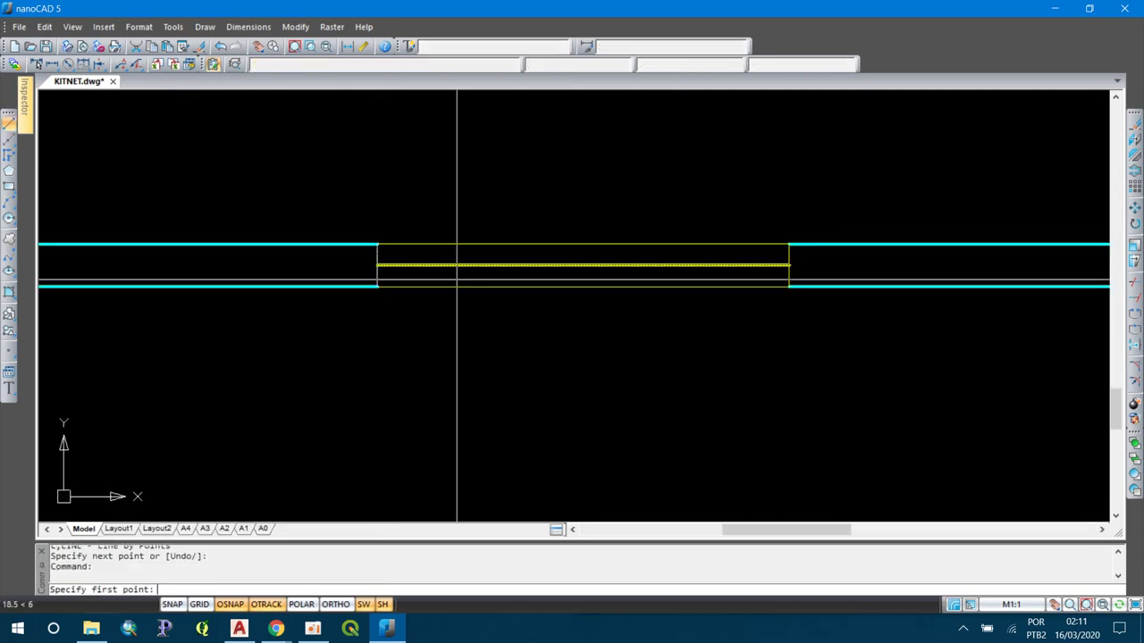
left_click(789, 243)
left_click(789, 287)
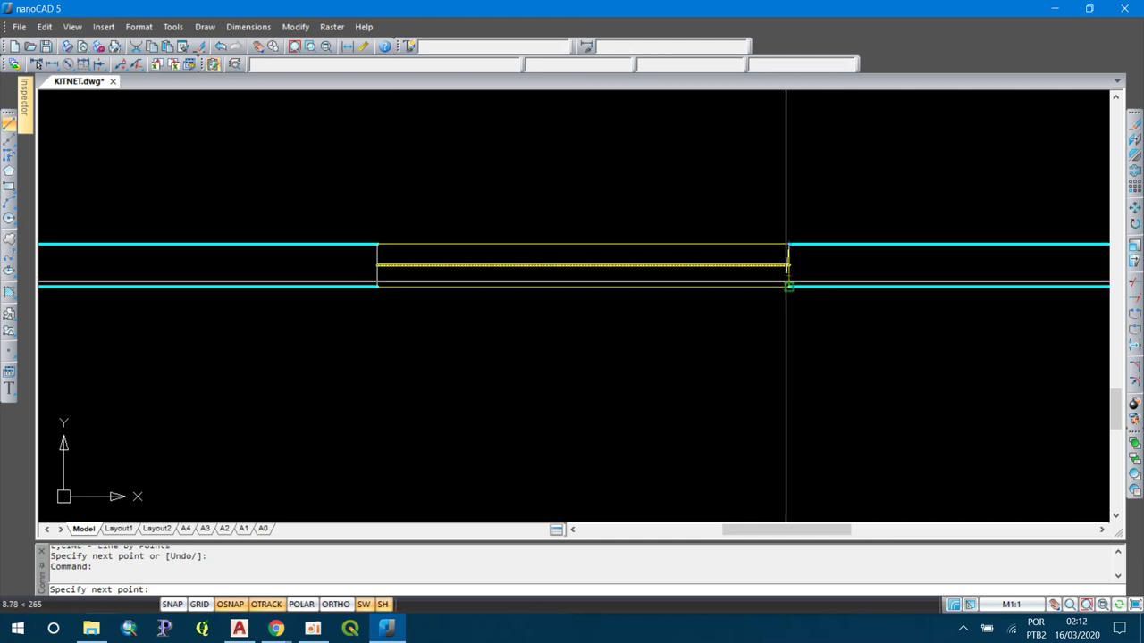
key("Return")
- Close the wall ends at the bottom wall window and beside the door with short lines
scroll(636, 303, "down", 3)
middle_click_drag(636, 303, 602, 307)
scroll(720, 306, "up", 3)
scroll(720, 307, "up", 2)
middle_click_drag(336, 366, 624, 360)
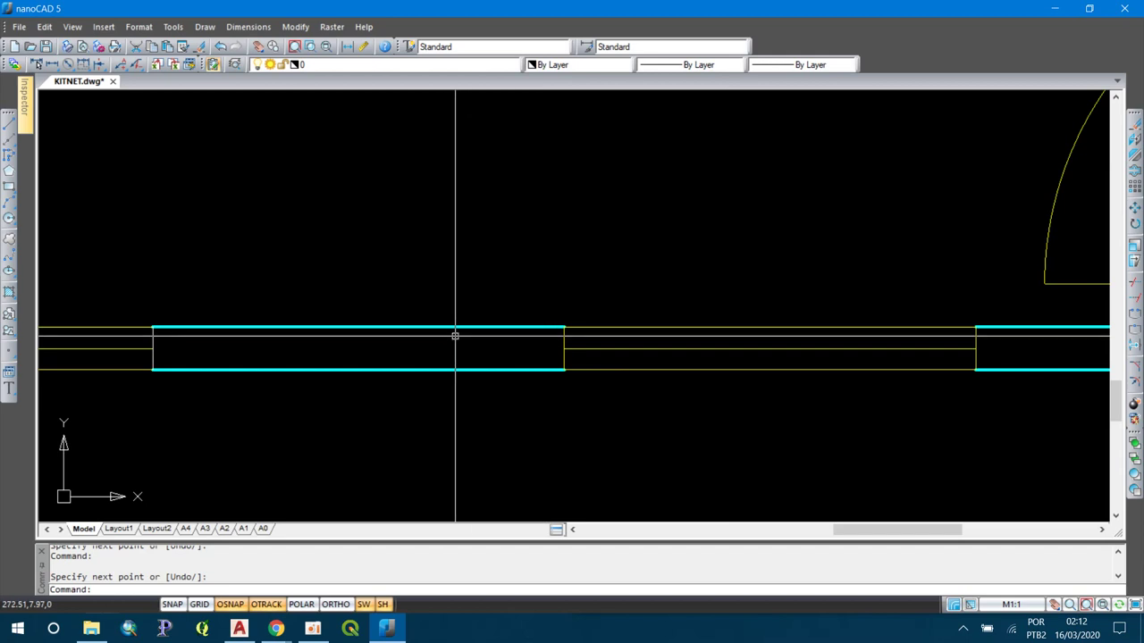
key("Return")
left_click(562, 327)
left_click(562, 370)
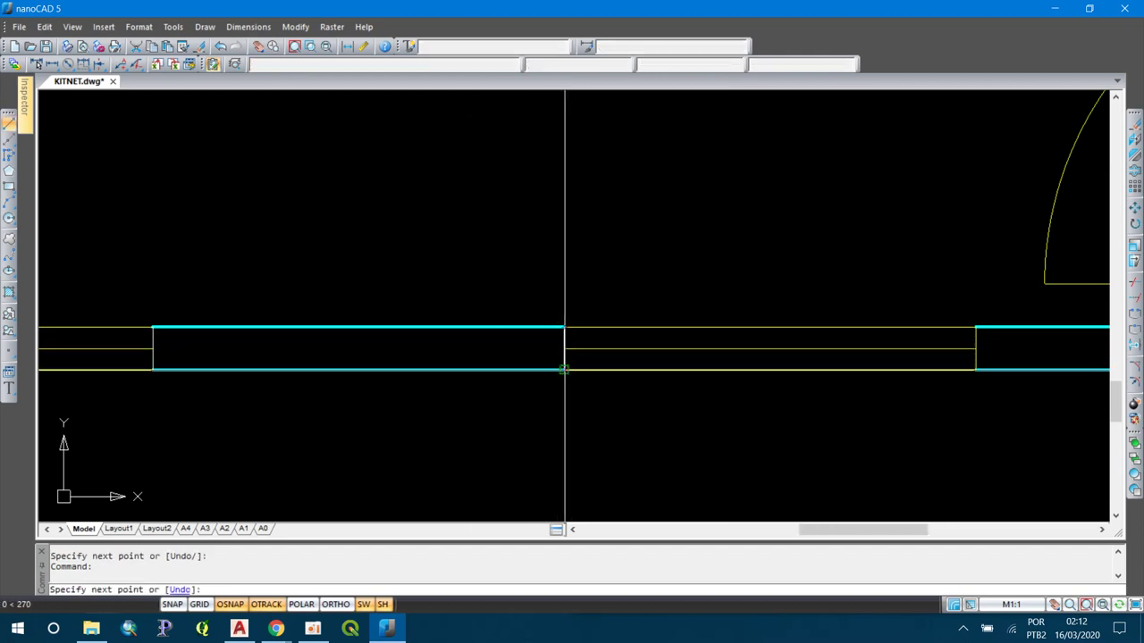
key("Return")
middle_click_drag(600, 352, 112, 386)
key("Return")
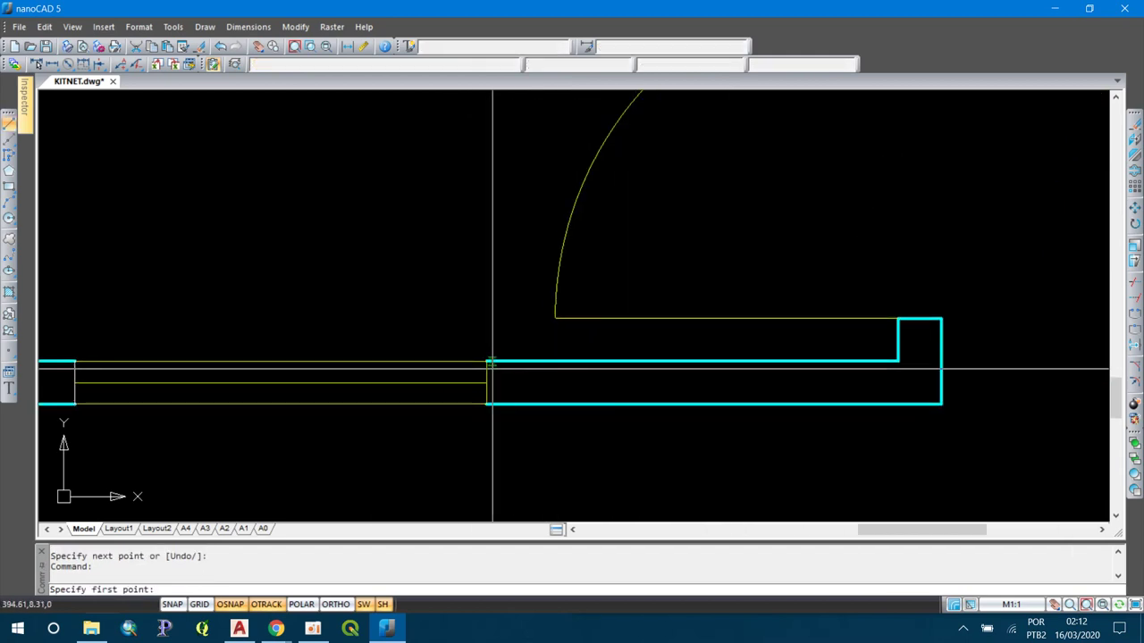
left_click(486, 361)
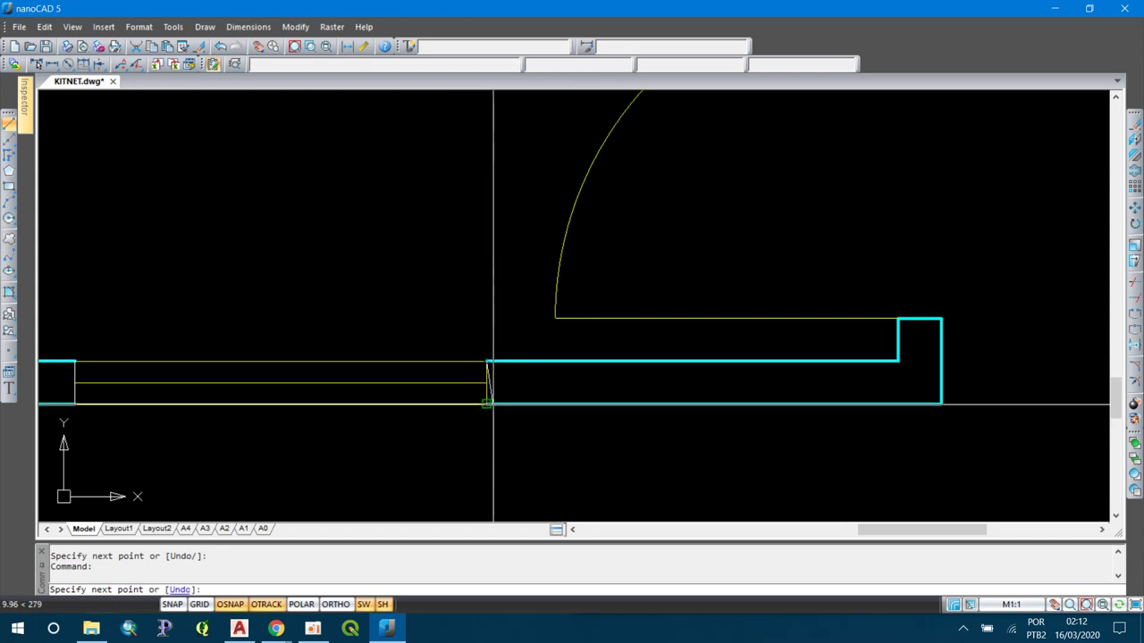
left_click(491, 404)
key("Return")
- At the top wall window, draw the horizontal wall line and its short vertical closing segment
scroll(542, 331, "down", 5)
middle_click_drag(542, 331, 581, 500)
scroll(408, 224, "up", 5)
scroll(268, 225, "up", 2)
key("Return")
left_click(268, 302)
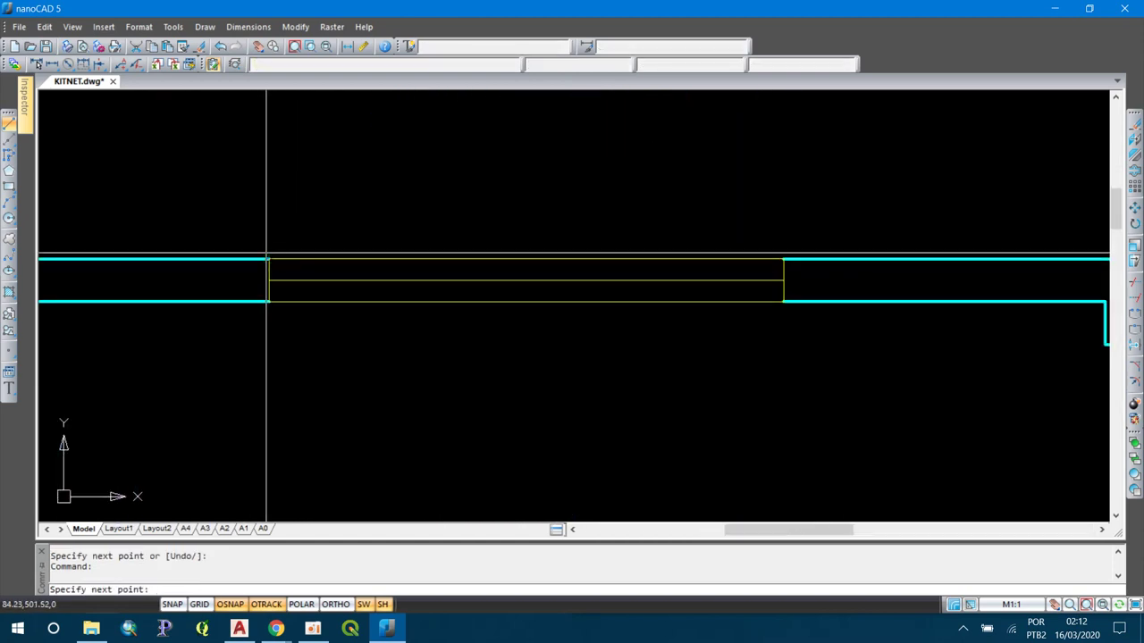
left_click(783, 301)
key("Return")
key("Return")
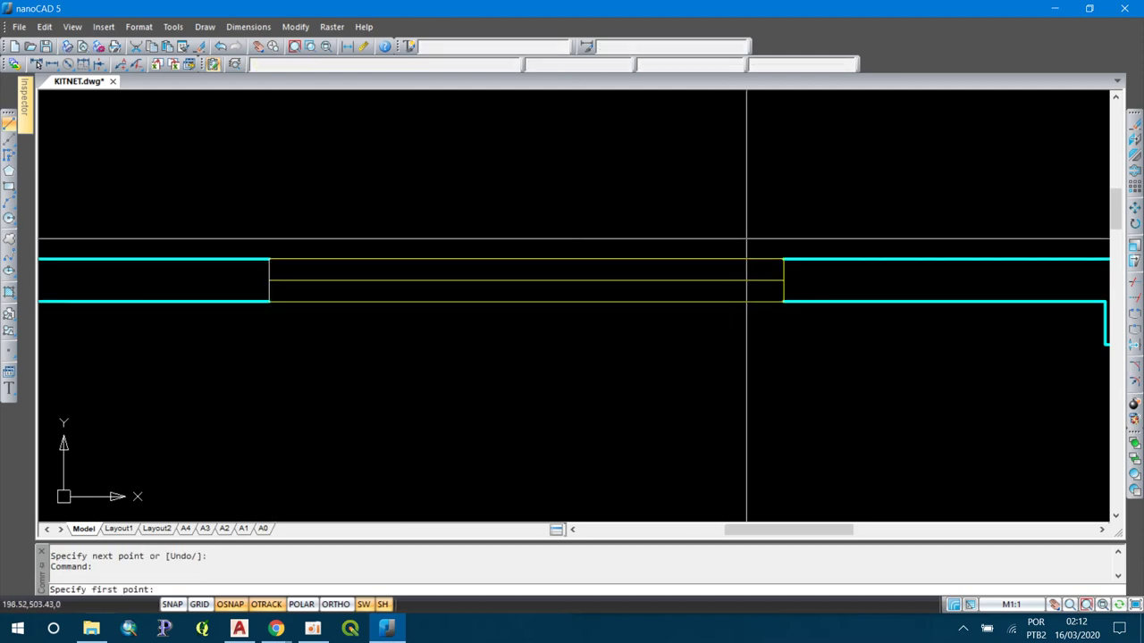
left_click(783, 258)
left_click(783, 301)
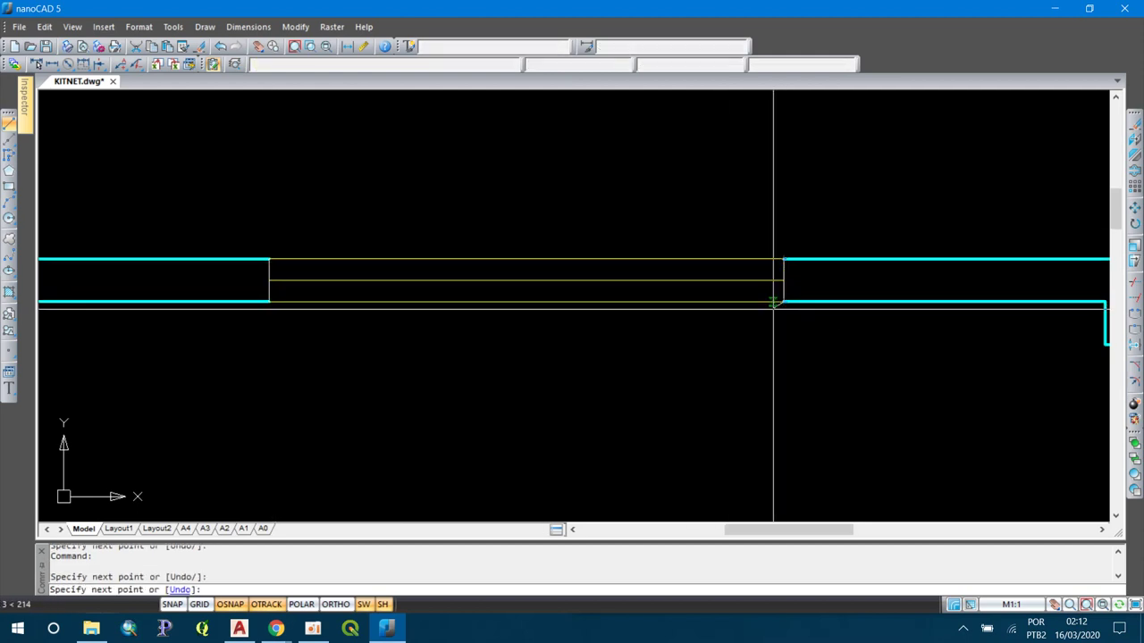
key("Return")
type("MA")
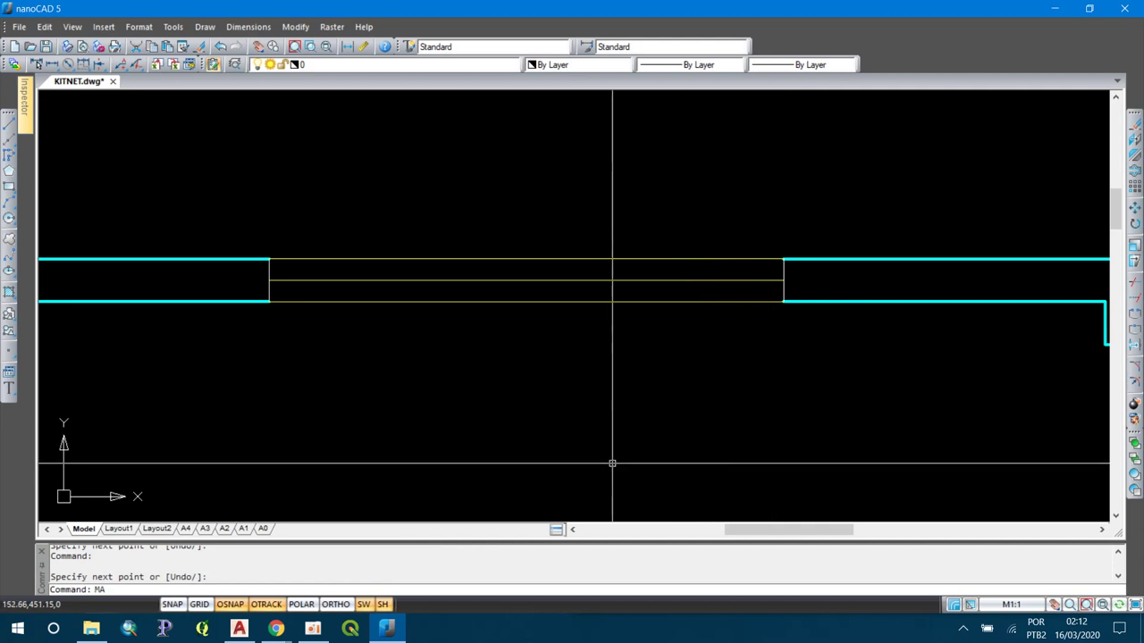
type("MA")
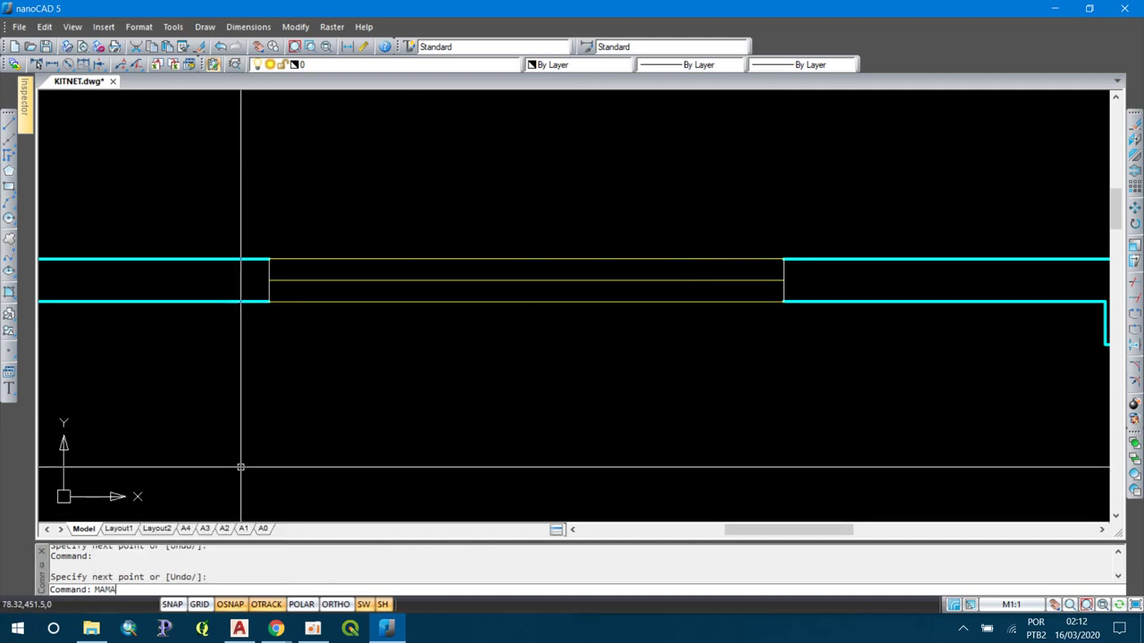
- Copy the cyan wall line's properties onto the new jamb lines and the SALA label
key("Escape")
type("MA")
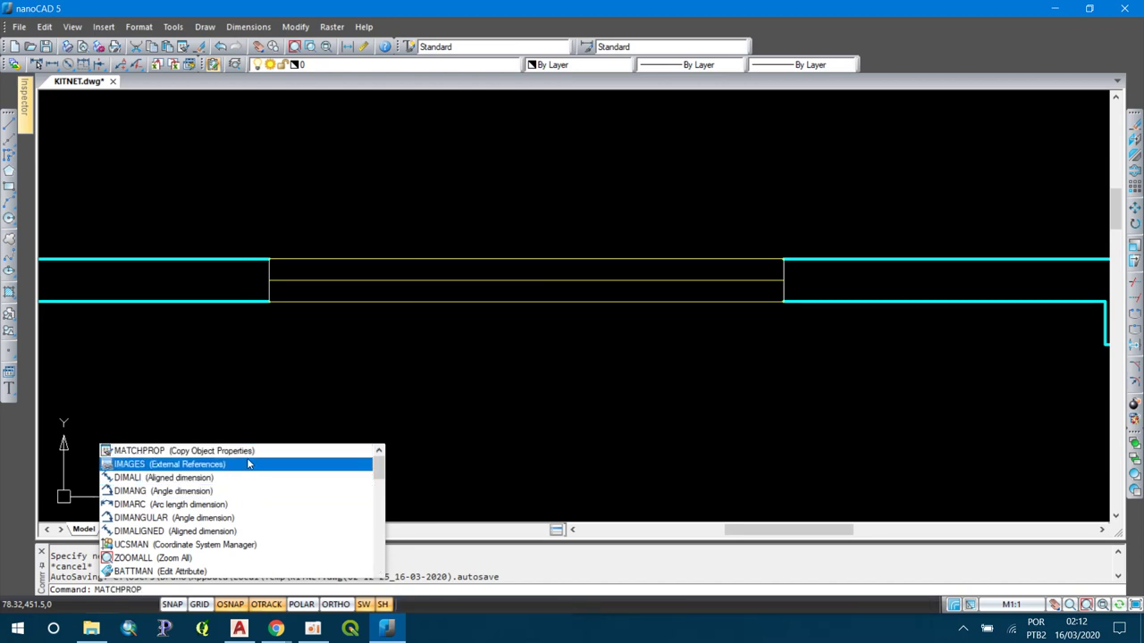
left_click(251, 451)
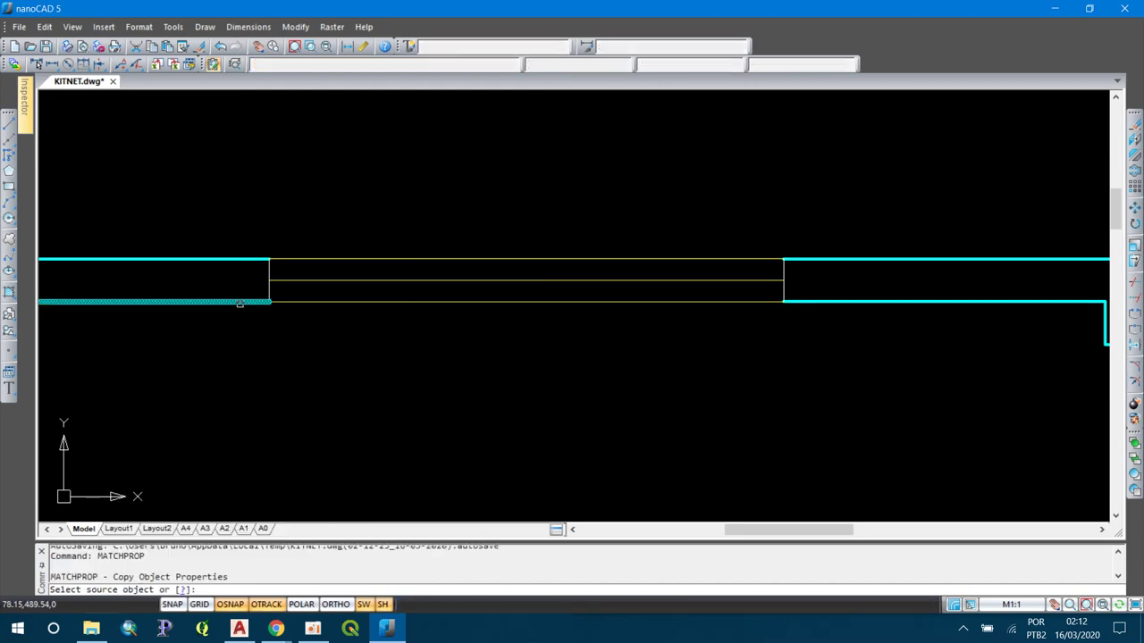
left_click(229, 301)
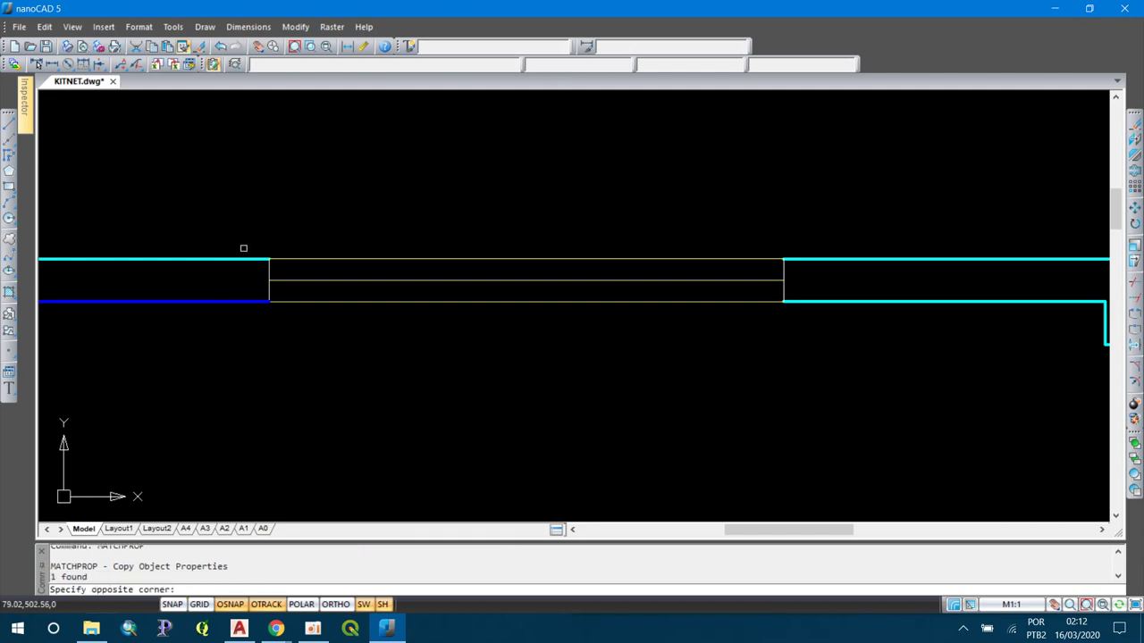
left_click(284, 315)
scroll(274, 270, "down", 3)
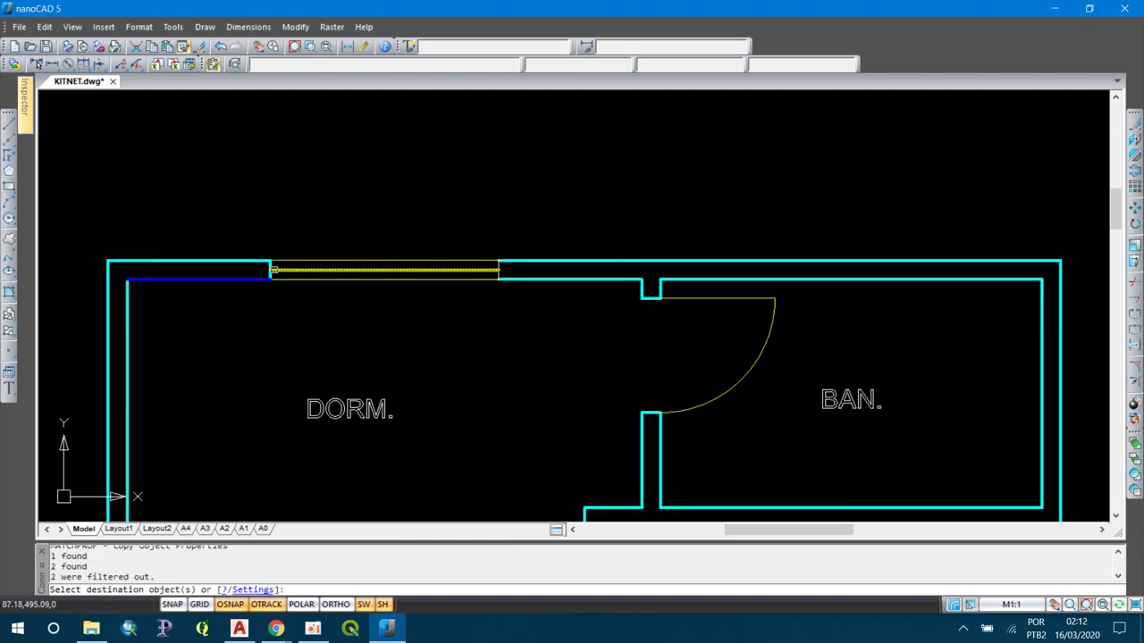
left_click(469, 231)
left_click(519, 284)
middle_click_drag(587, 327, 551, 172)
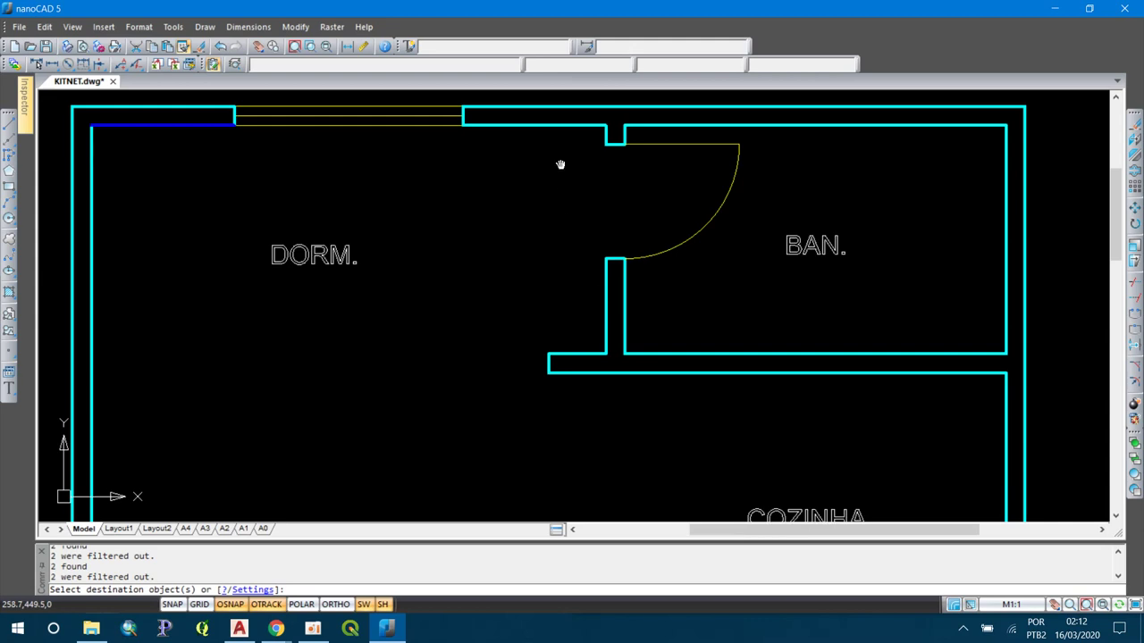
scroll(560, 164, "down", 4)
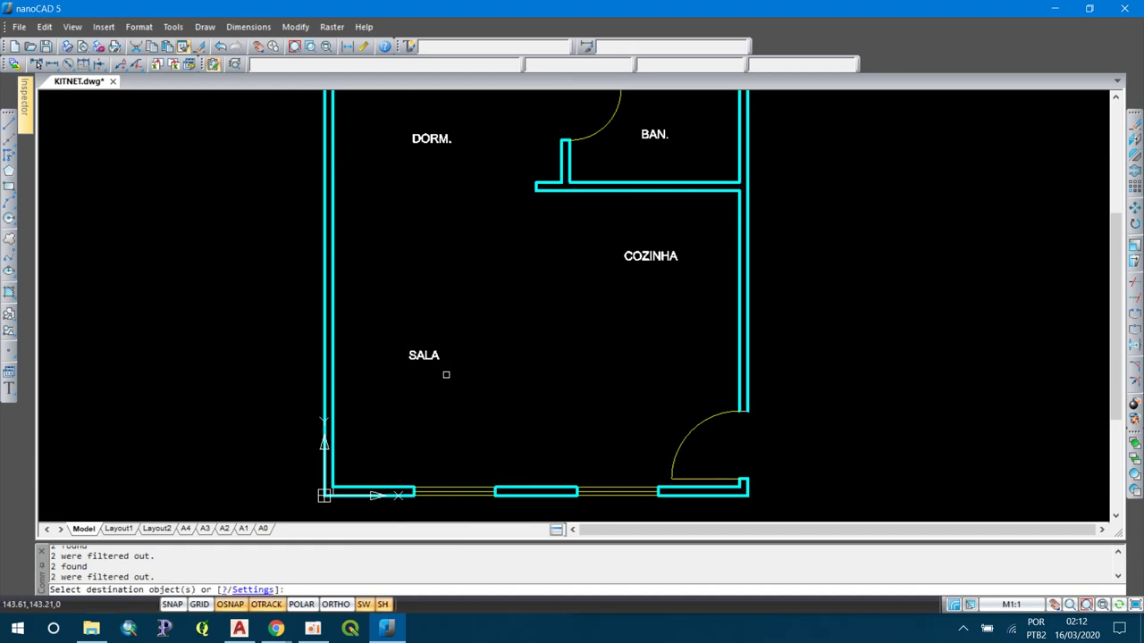
left_click(441, 369)
key("Return")
right_click(418, 349)
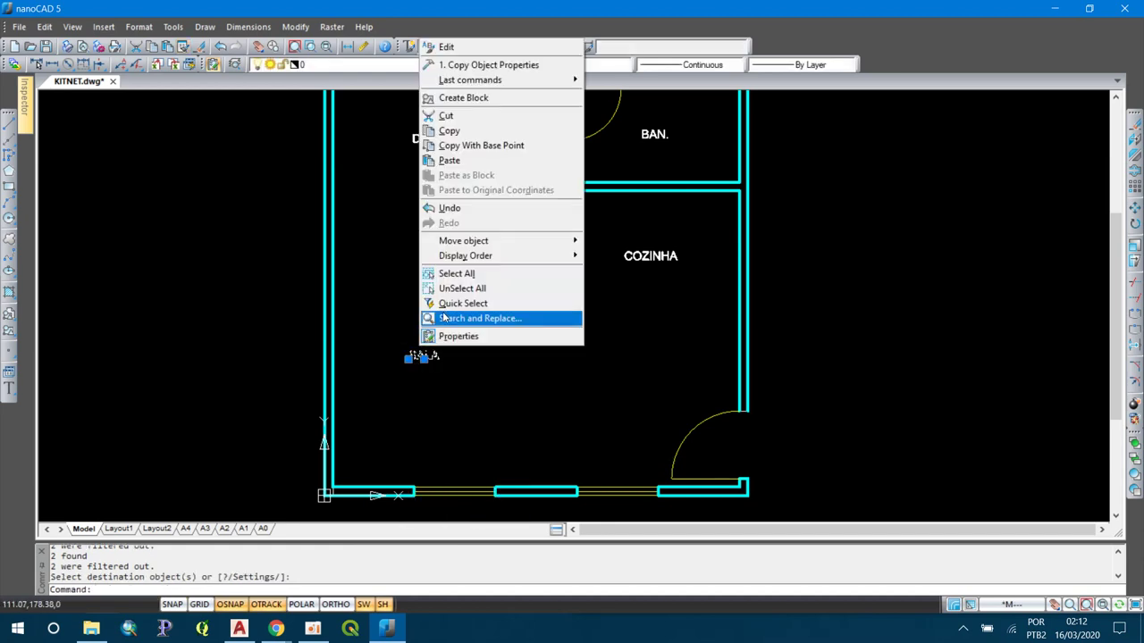
- Put the SALA, COZINHA, DORM. and BAN. labels on the TEXTO layer
left_click(474, 273)
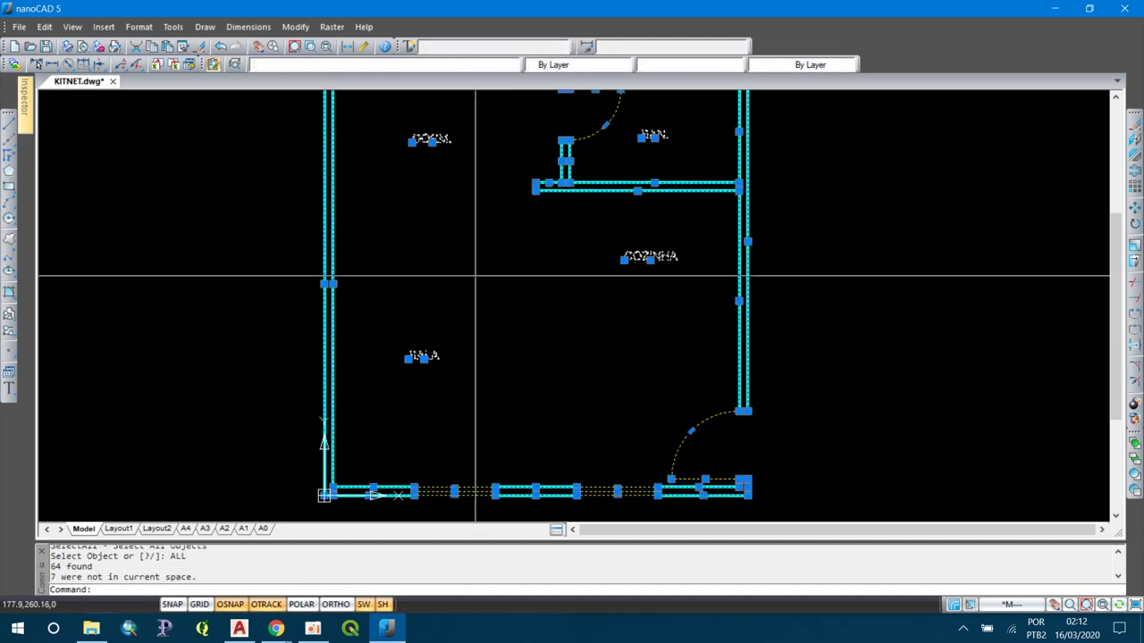
key("Escape")
left_click(422, 359)
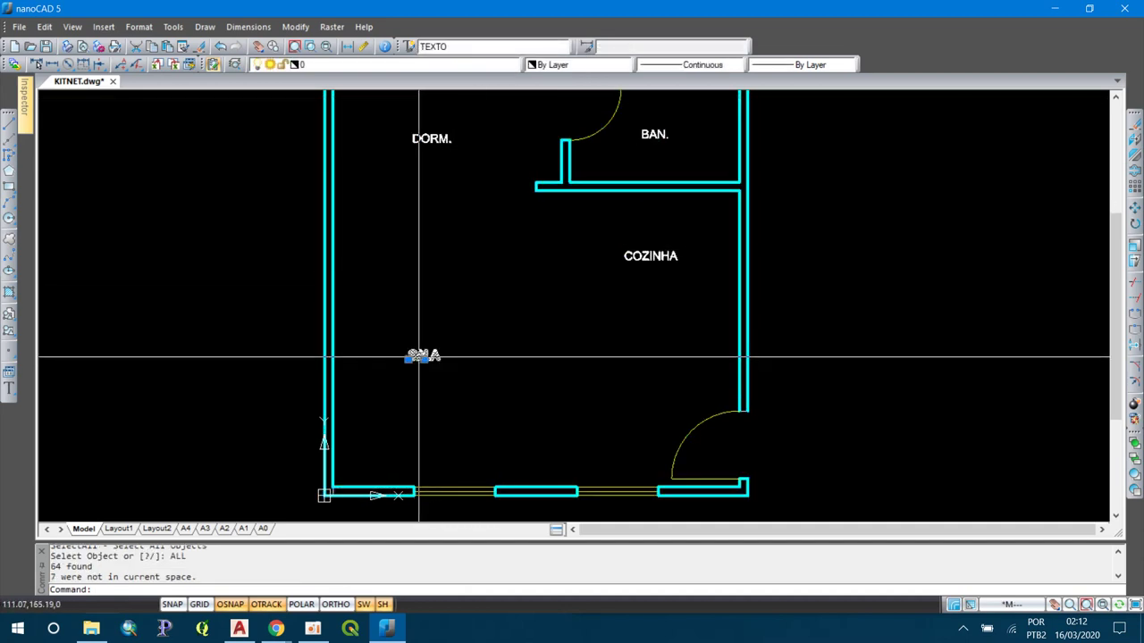
right_click(419, 359)
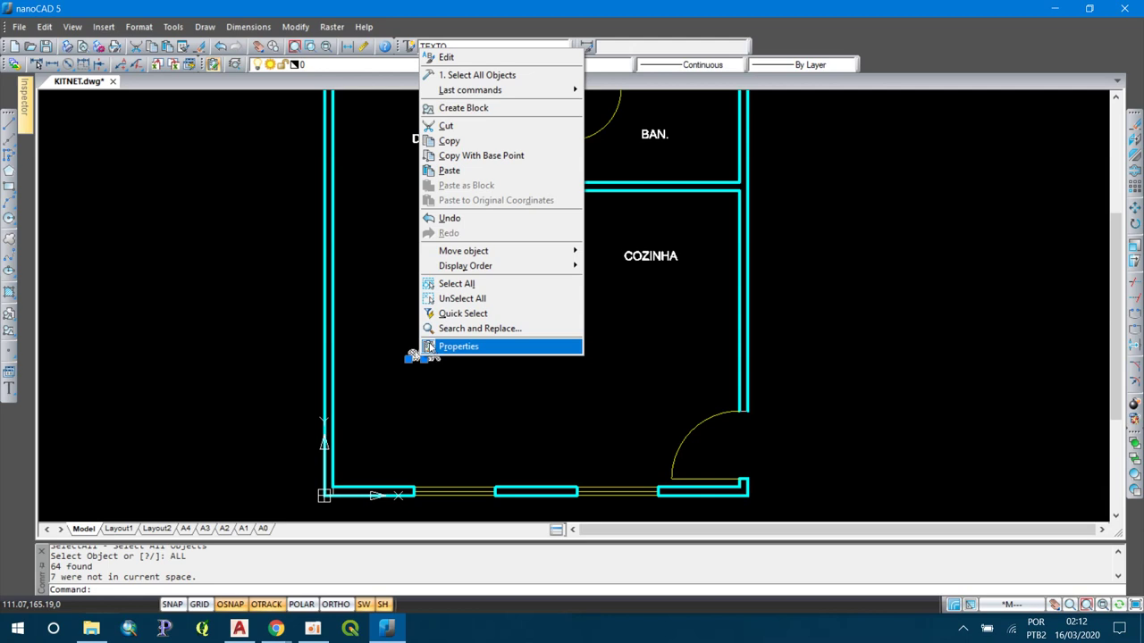
key("Escape")
left_click(630, 255)
left_click(426, 139)
left_click(652, 134)
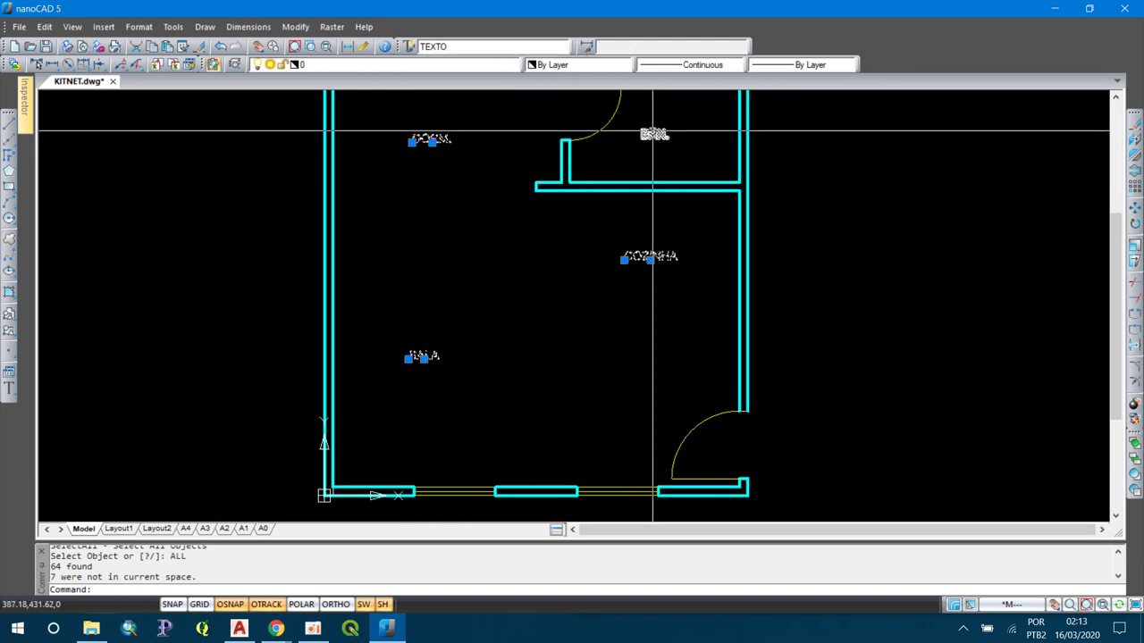
left_click(474, 68)
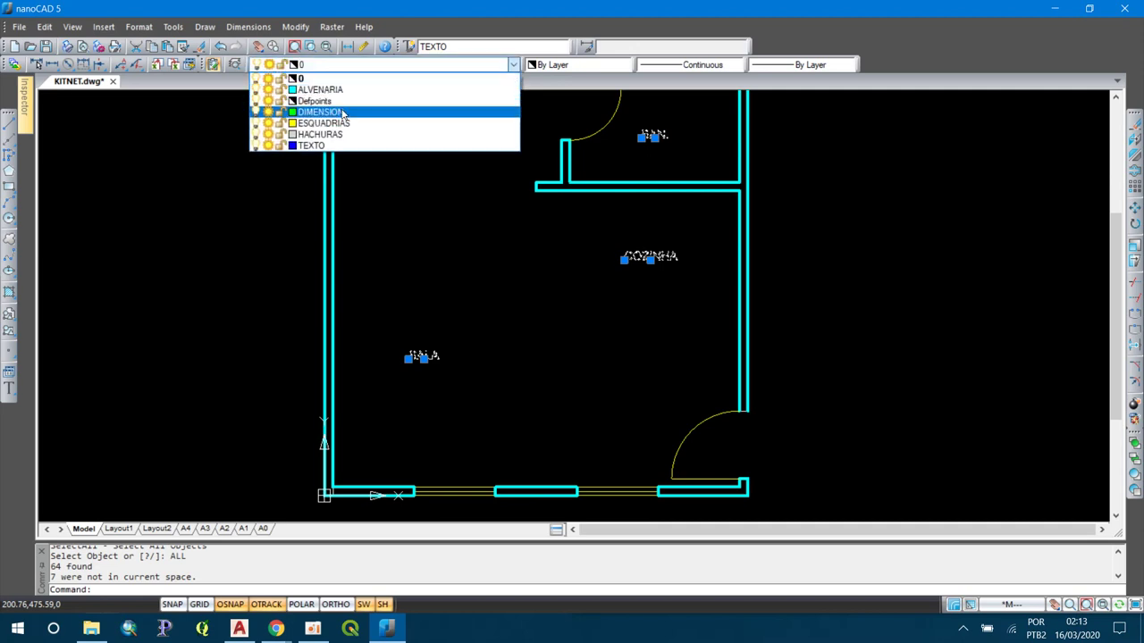
left_click(315, 146)
- Zoom to the extents of the whole drawing with Z, E
key("Escape")
type("z")
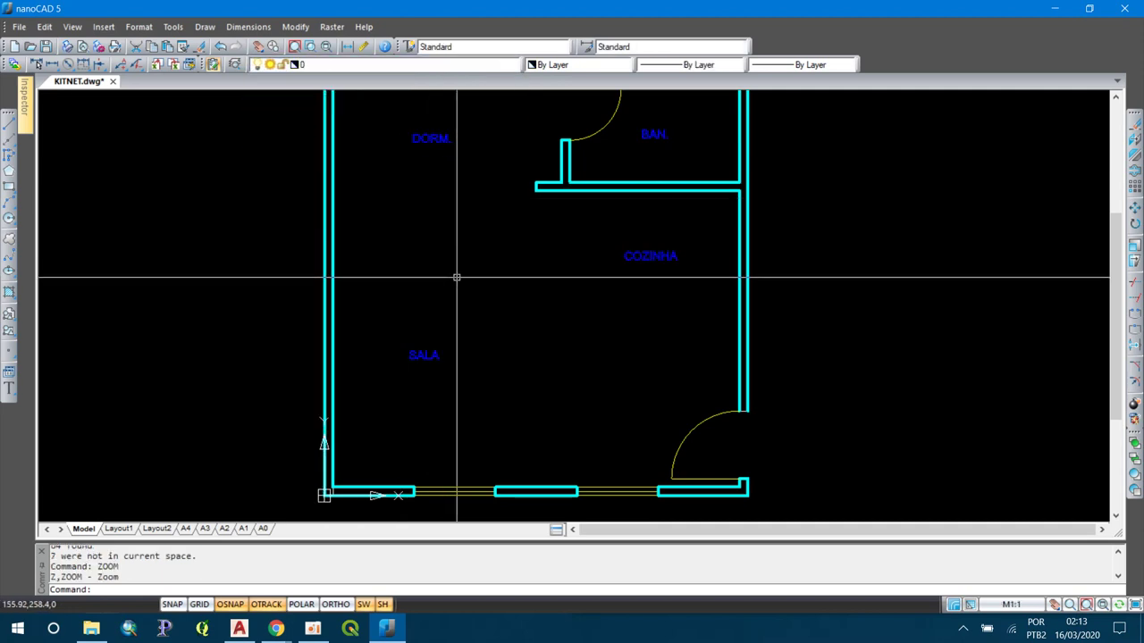
key("Return")
type("e")
key("Return")
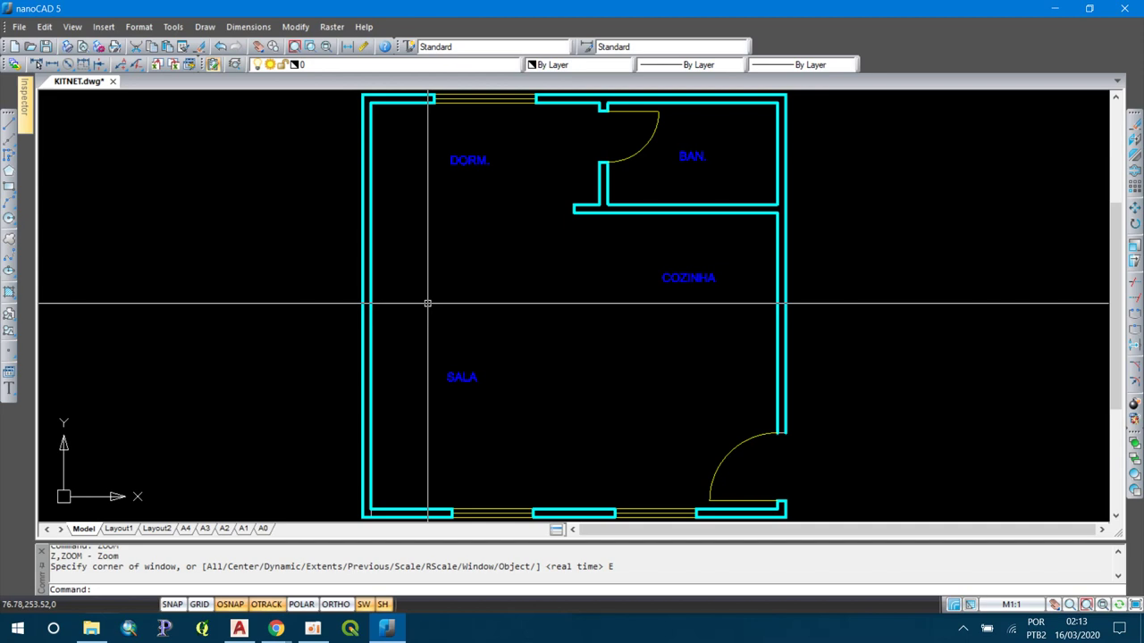
- Open Hatch, keep colour ByLayer, pick SOLID from Other Predefined, and start picking fill areas
type("h")
key("Return")
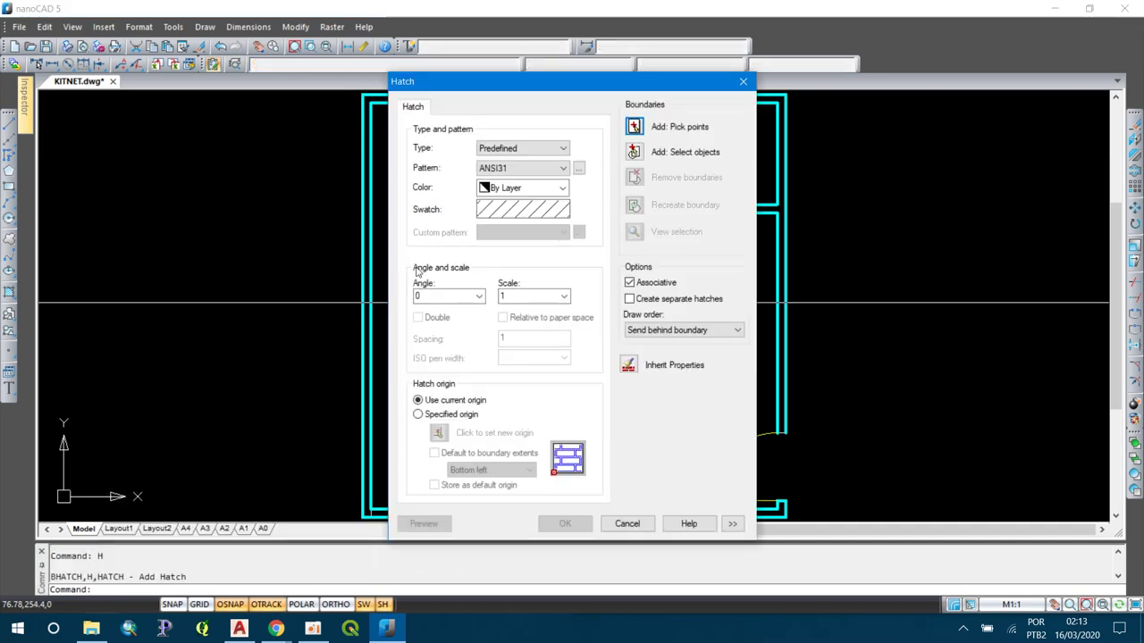
left_click_drag(474, 86, 208, 88)
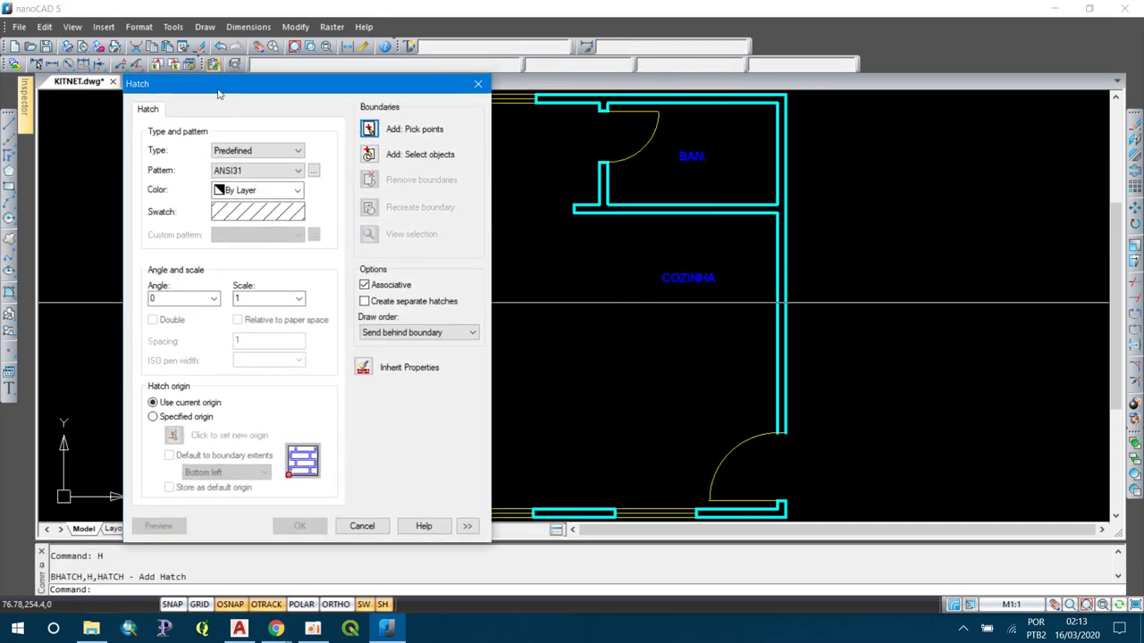
left_click(275, 191)
left_click(275, 193)
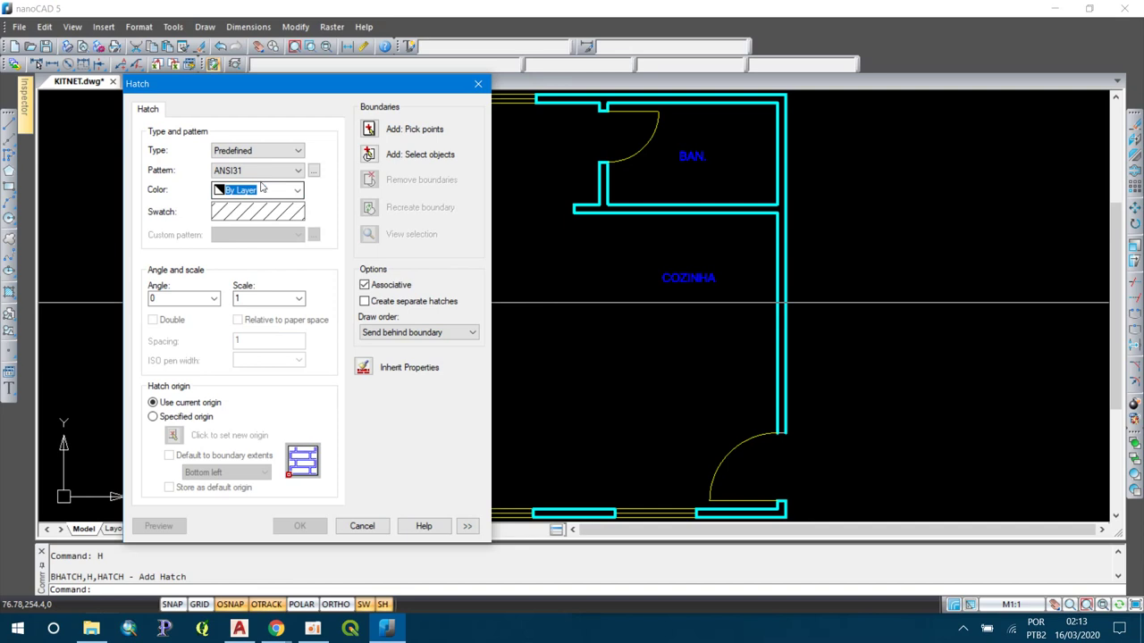
left_click(266, 216)
left_click(176, 182)
left_click(279, 181)
left_click(234, 182)
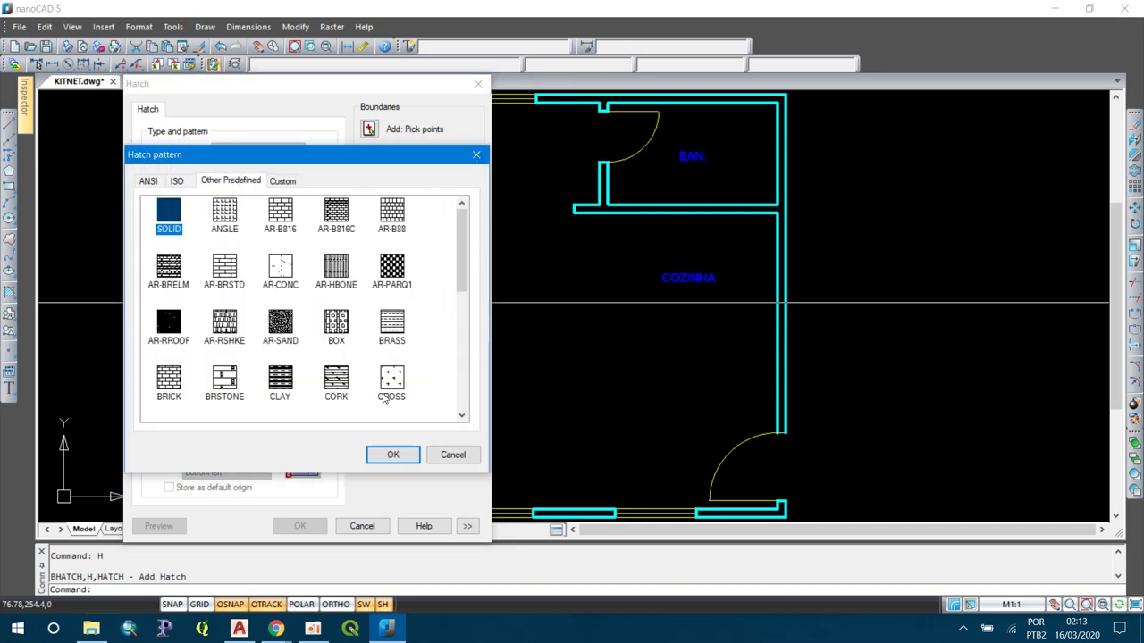
left_click(394, 455)
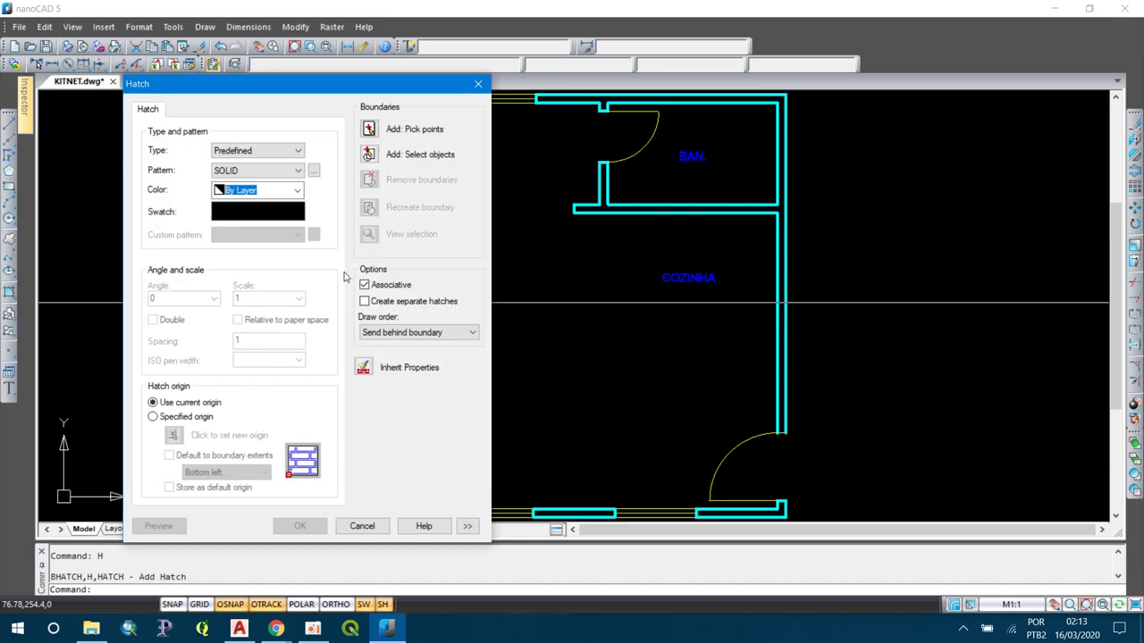
left_click(369, 131)
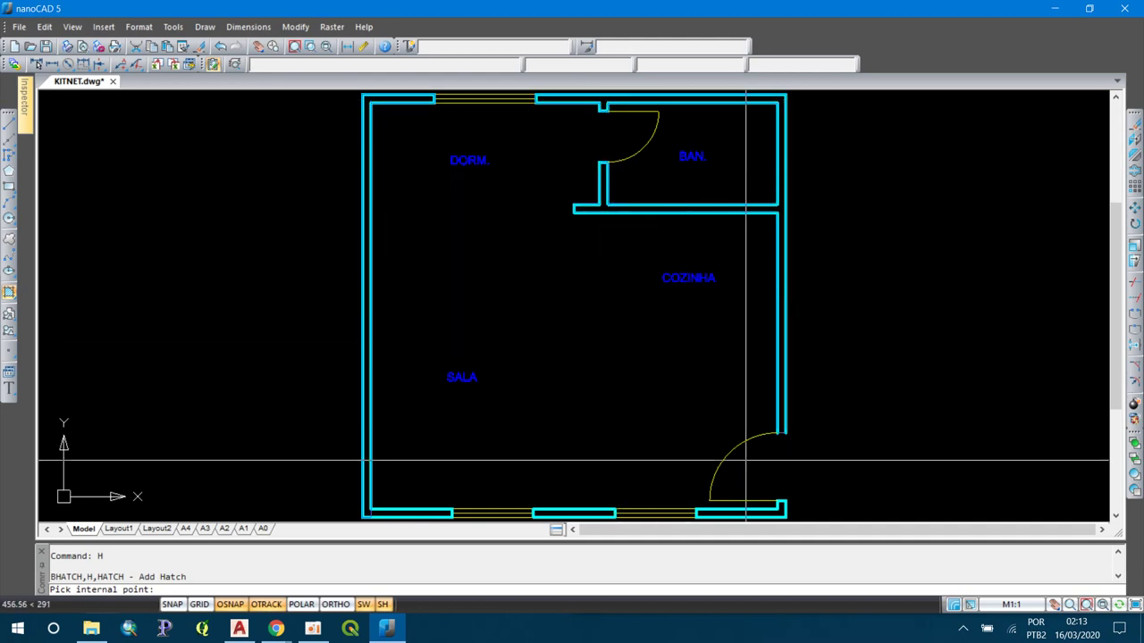
- Pick the wall interiors as hatch areas and preview the solid white wall fill
scroll(751, 441, "up", 2)
scroll(705, 370, "up", 3)
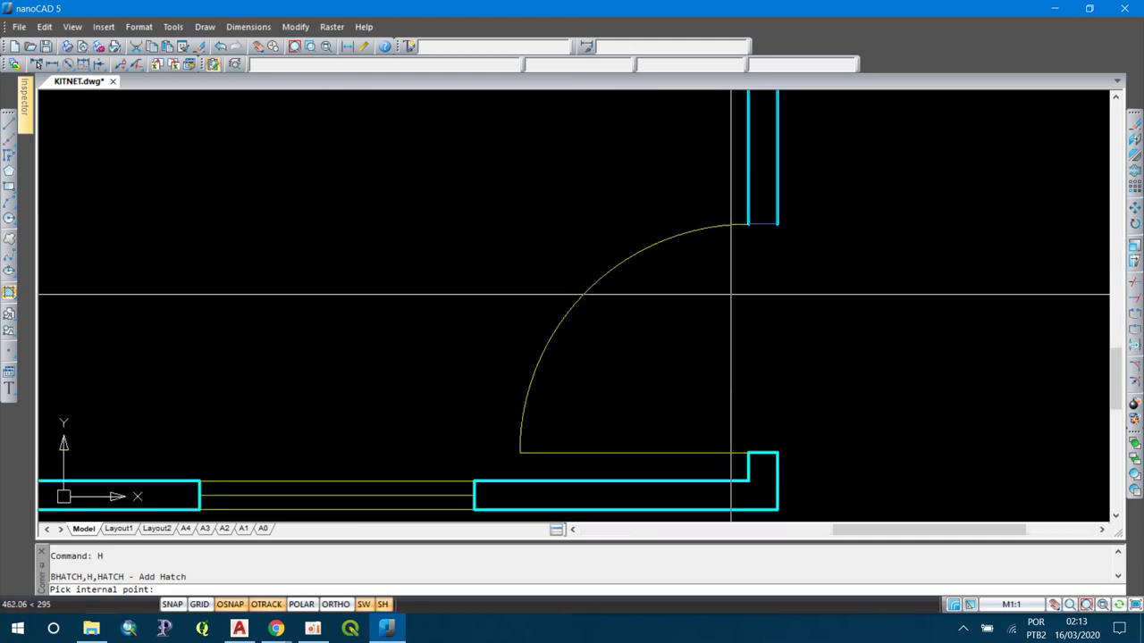
scroll(731, 315, "down", 2)
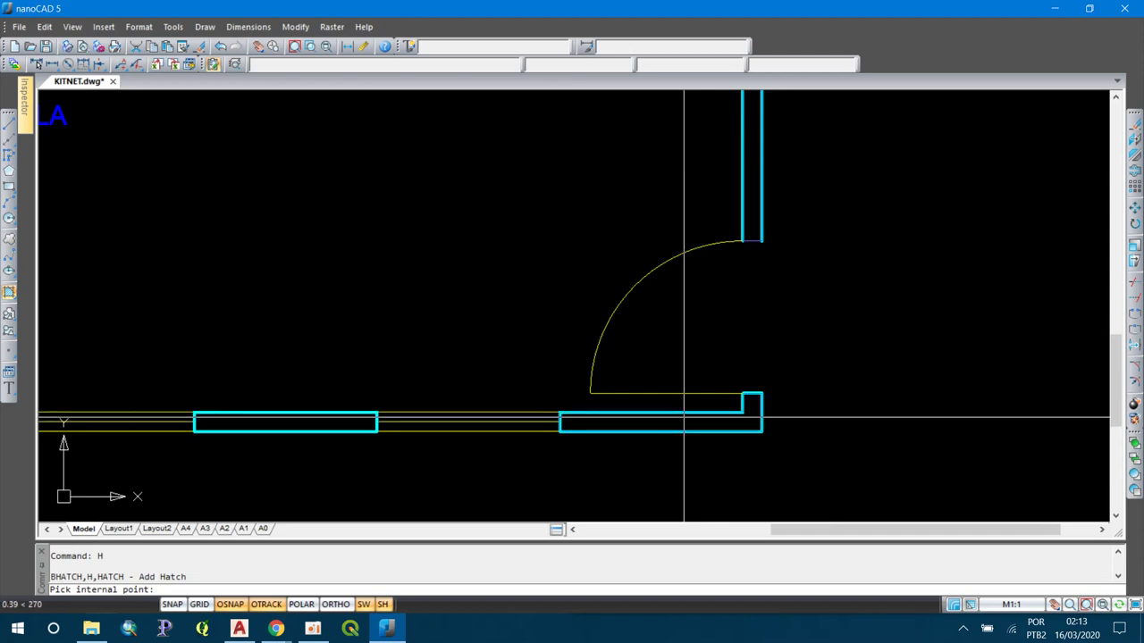
scroll(345, 420, "down", 3)
middle_click_drag(276, 447, 313, 451)
scroll(210, 429, "up", 2)
scroll(225, 426, "up", 2)
scroll(225, 423, "down", 5)
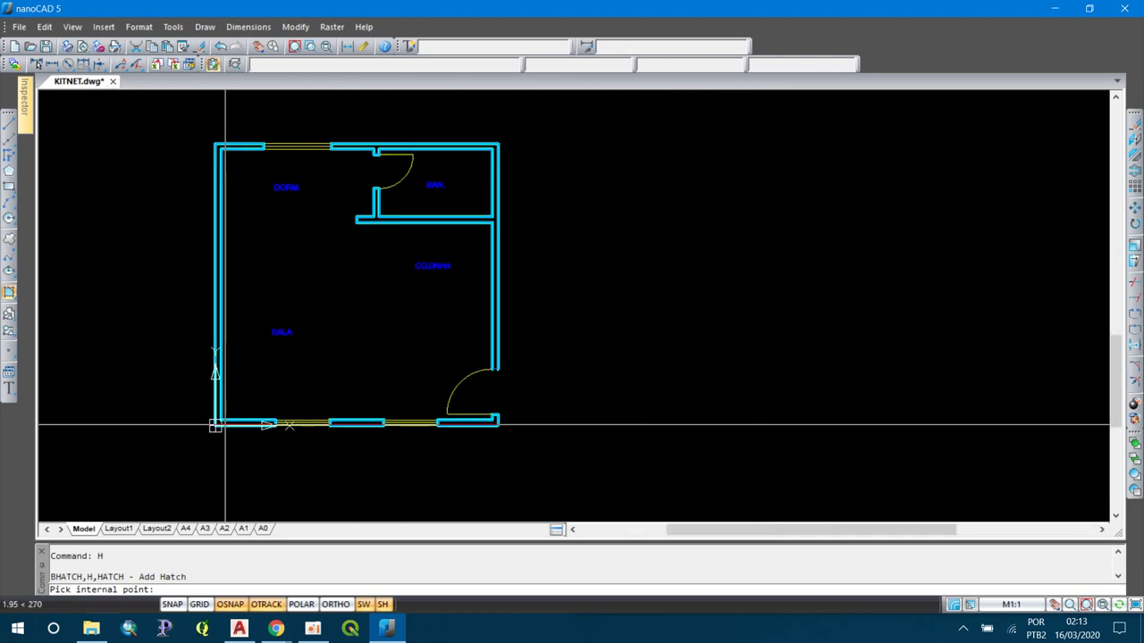
scroll(235, 382, "up", 2)
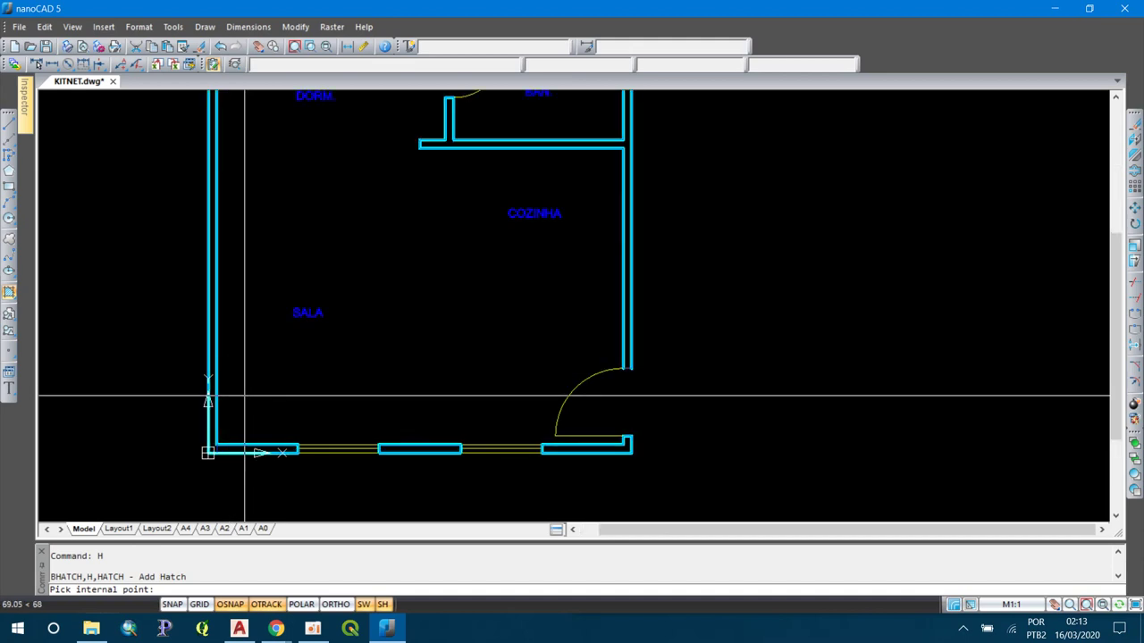
key("Return")
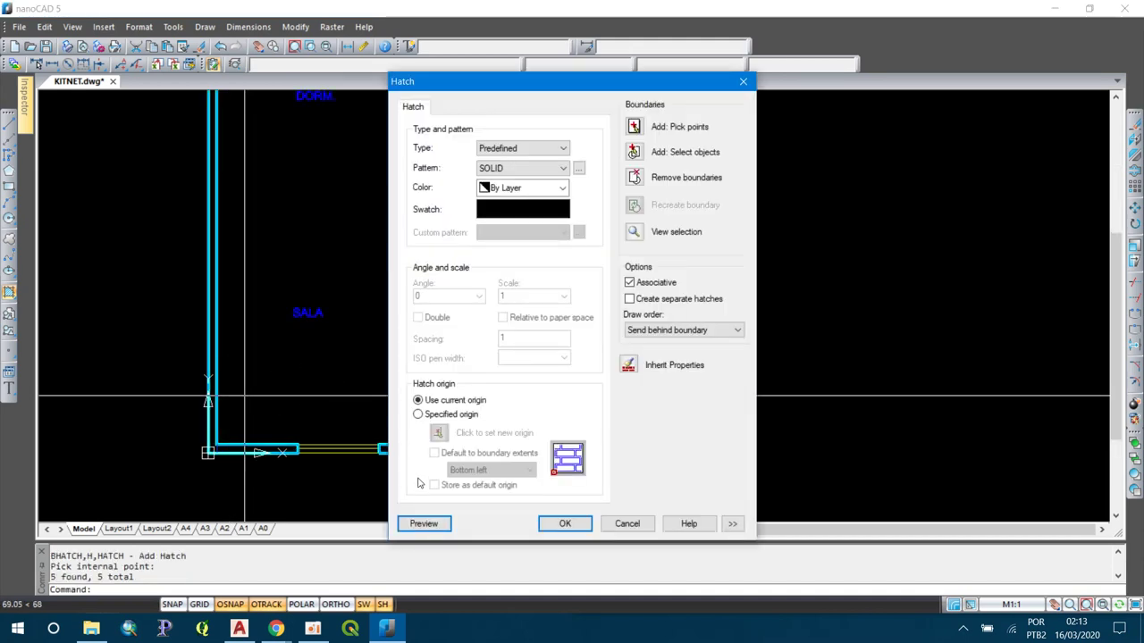
left_click(424, 524)
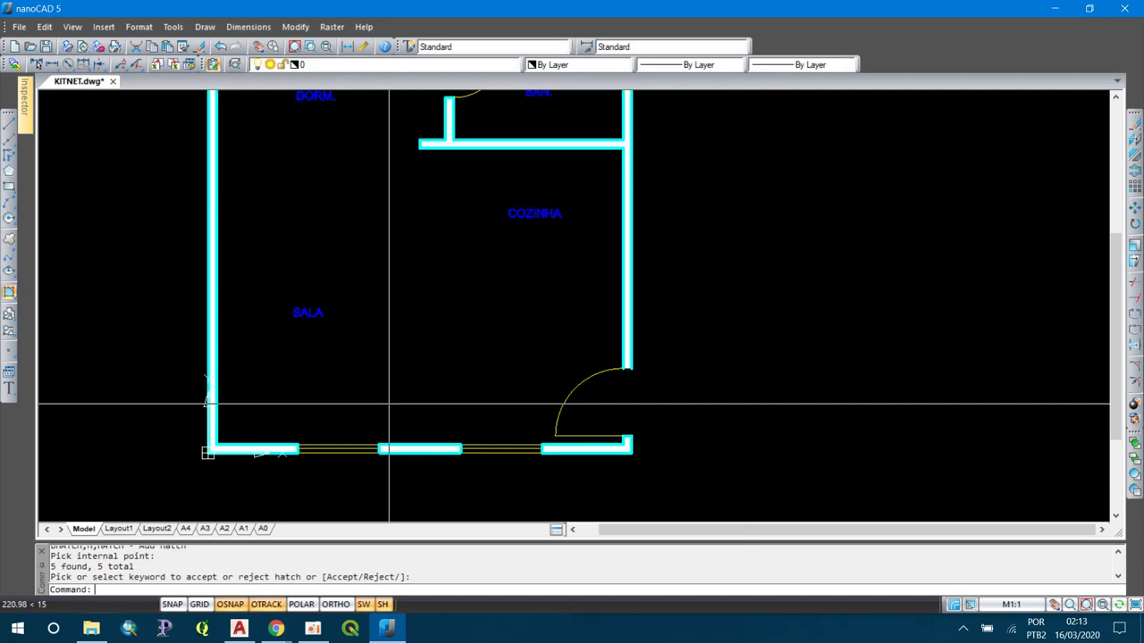
scroll(241, 444, "up", 5)
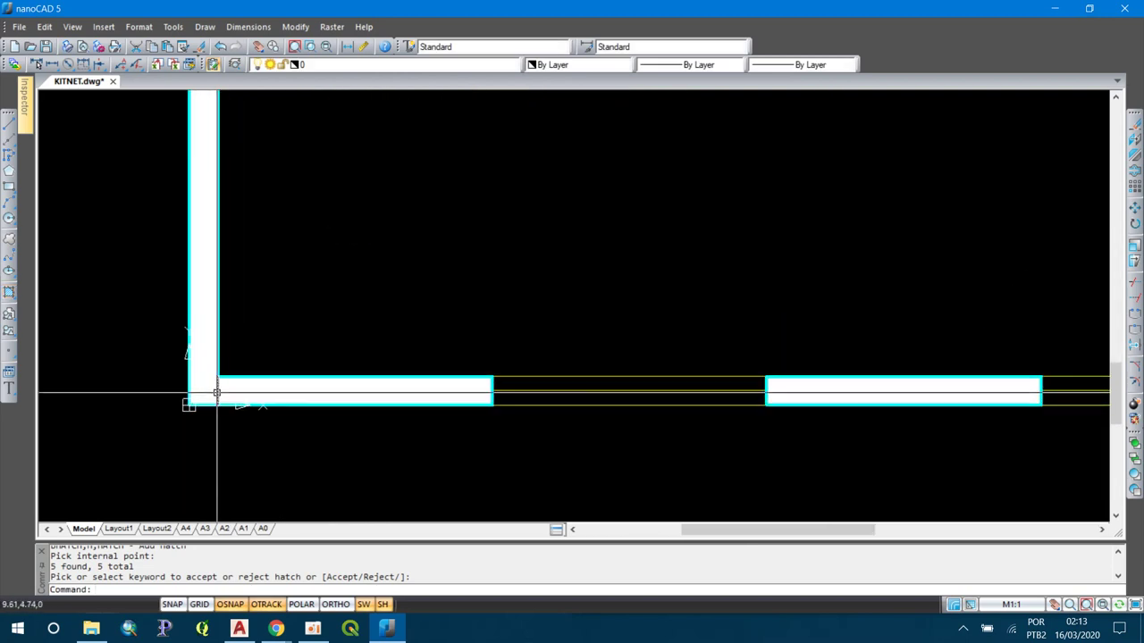
- Window-select the stray object at the wall corner and erase it
left_click(154, 325)
left_click(260, 424)
type("e")
key("Return")
scroll(170, 398, "down", 3)
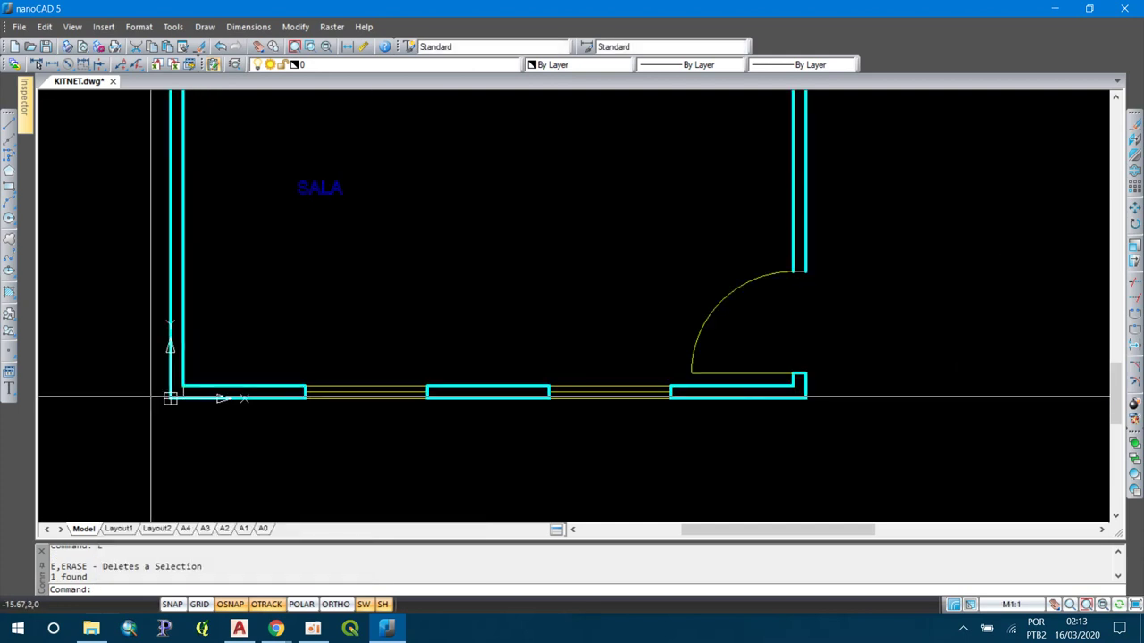
scroll(188, 404, "down", 2)
scroll(195, 406, "up", 2)
scroll(195, 407, "up", 3)
- Select the walls at the lower-left corner with a selection window
left_click(193, 402)
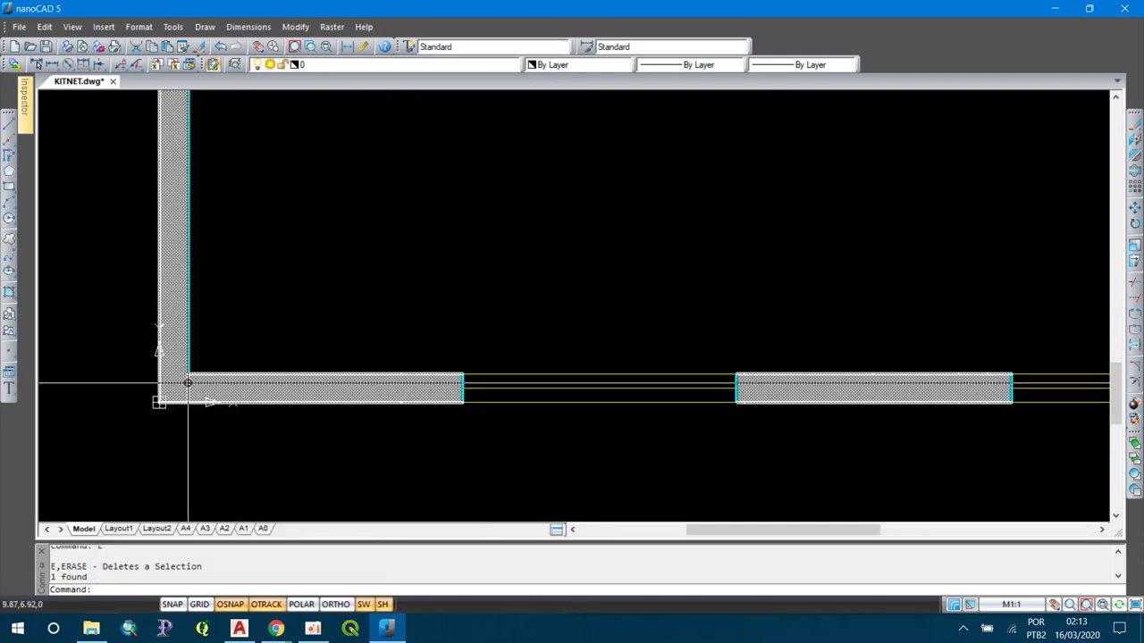
key("Escape")
scroll(194, 402, "down", 5)
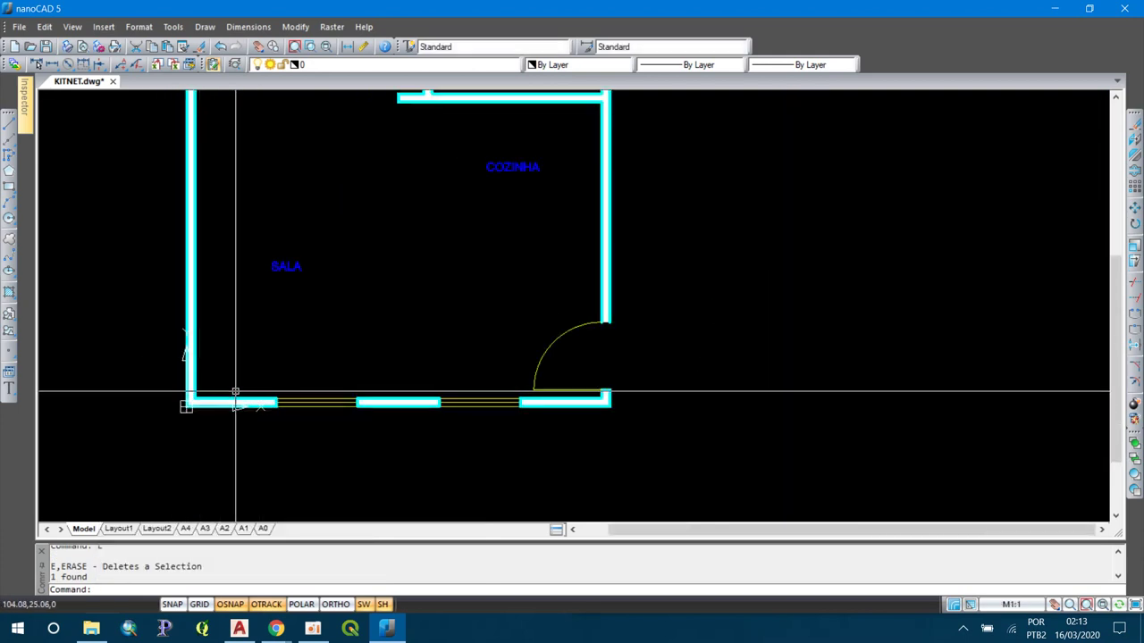
scroll(173, 401, "up", 3)
left_click(158, 357)
left_click(340, 431)
scroll(340, 431, "down", 3)
scroll(868, 274, "up", 4)
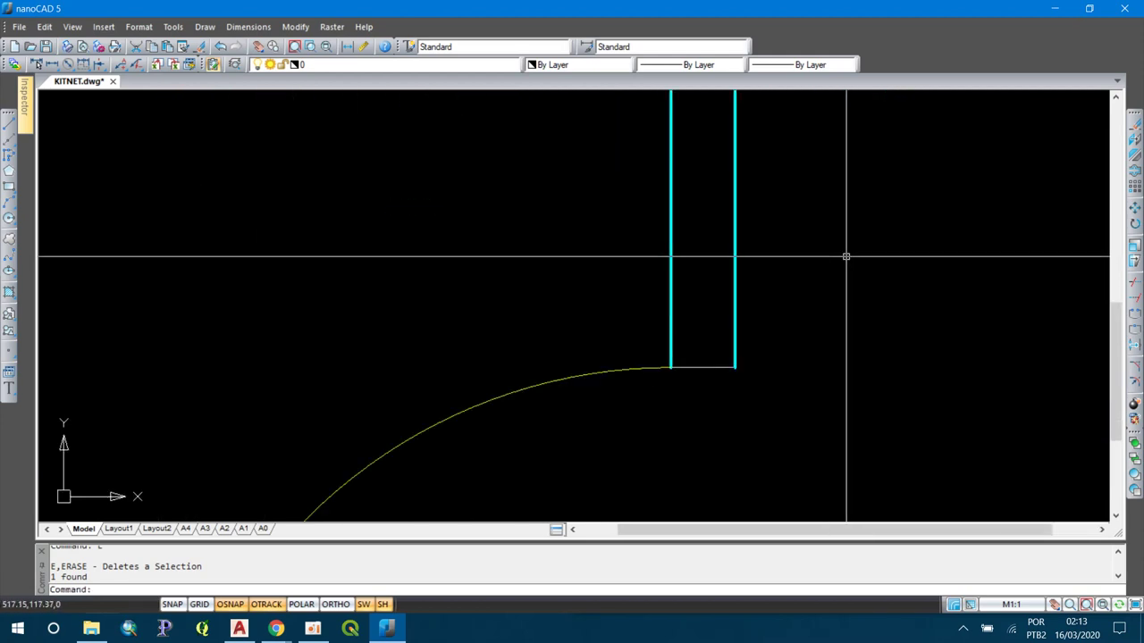
- Move the door-jamb wall hatch onto the ALVENARIA layer
left_click(703, 368)
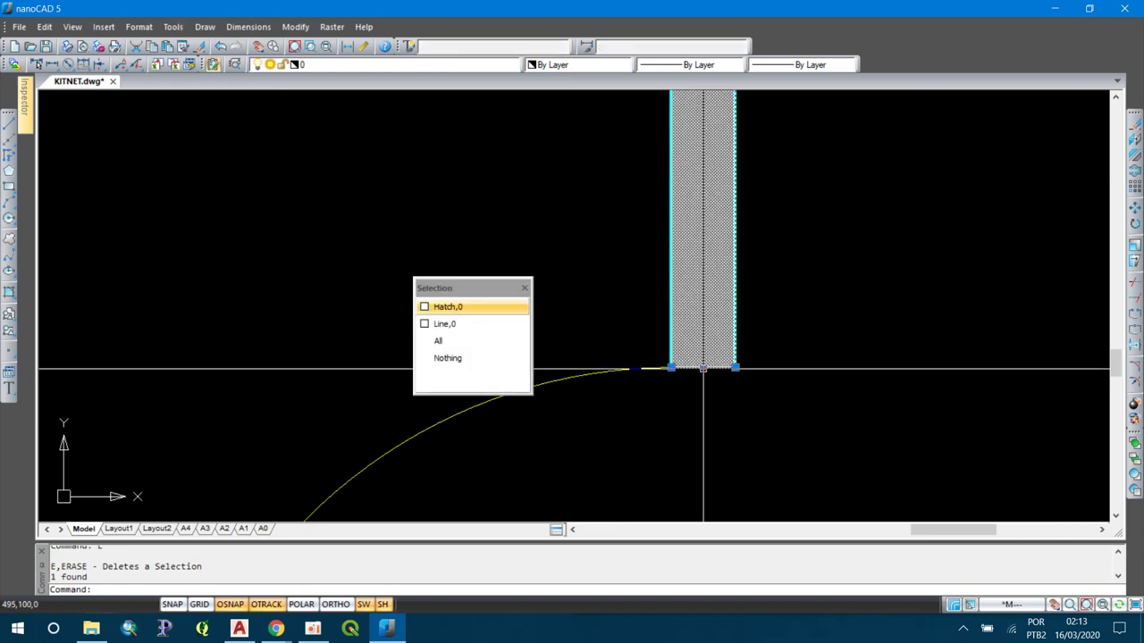
left_click(396, 63)
left_click(358, 92)
scroll(568, 315, "down", 2)
scroll(567, 314, "down", 3)
scroll(587, 322, "down", 2)
key("Escape")
- Zoom to extents and put the wall hatch on the HACHURAS layer
key("z")
key("Return")
key("e")
key("Return")
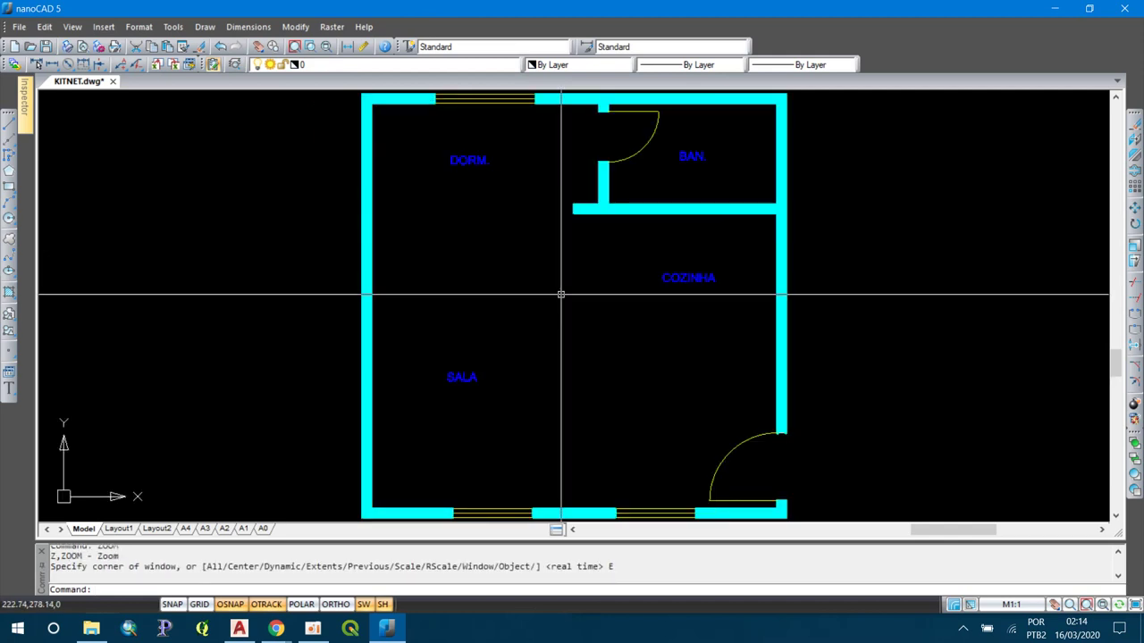
left_click(355, 217)
scroll(357, 222, "up", 2)
scroll(359, 226, "up", 3)
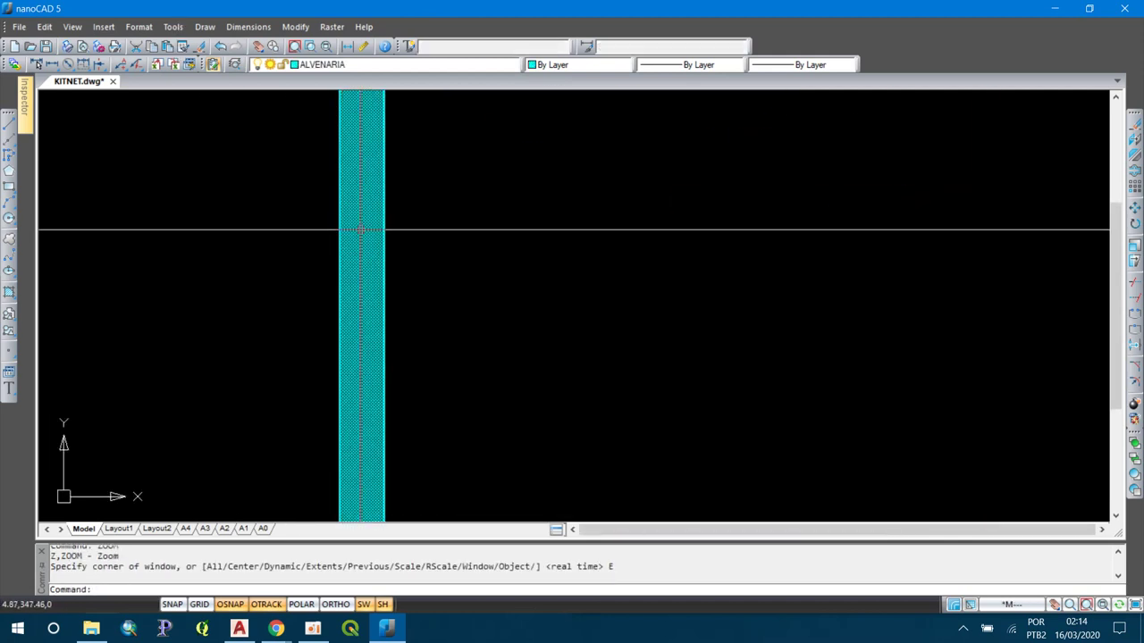
left_click(326, 65)
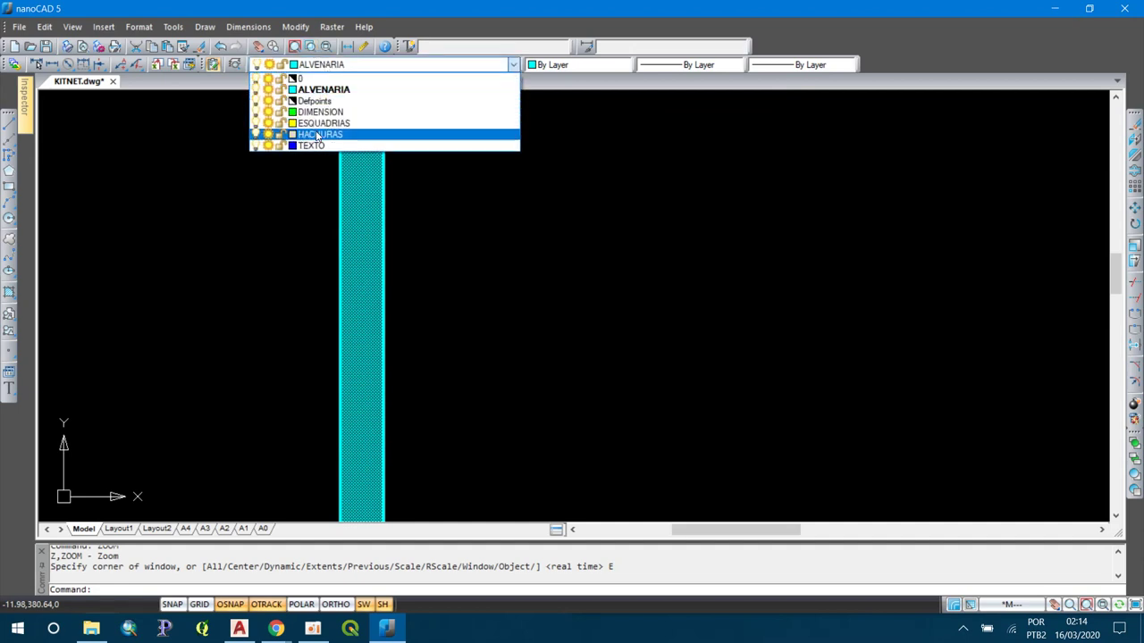
left_click(309, 132)
key("Escape")
scroll(261, 220, "down", 2)
middle_click(230, 253)
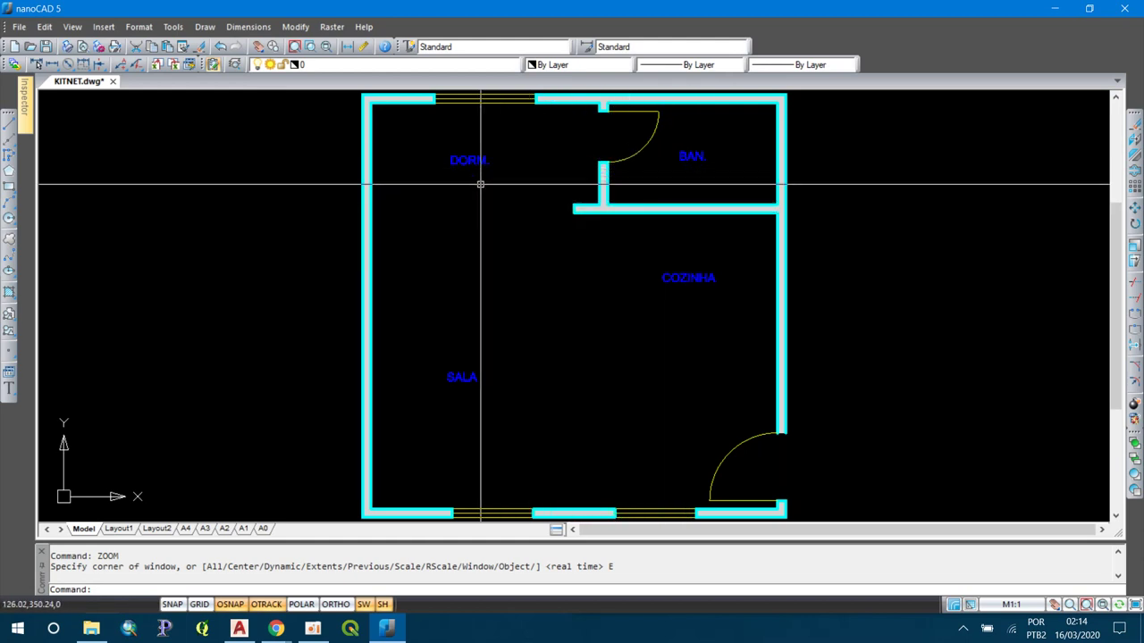
- Draw a vertical line across the bathroom door opening to close the bathroom
type("h")
key("Return")
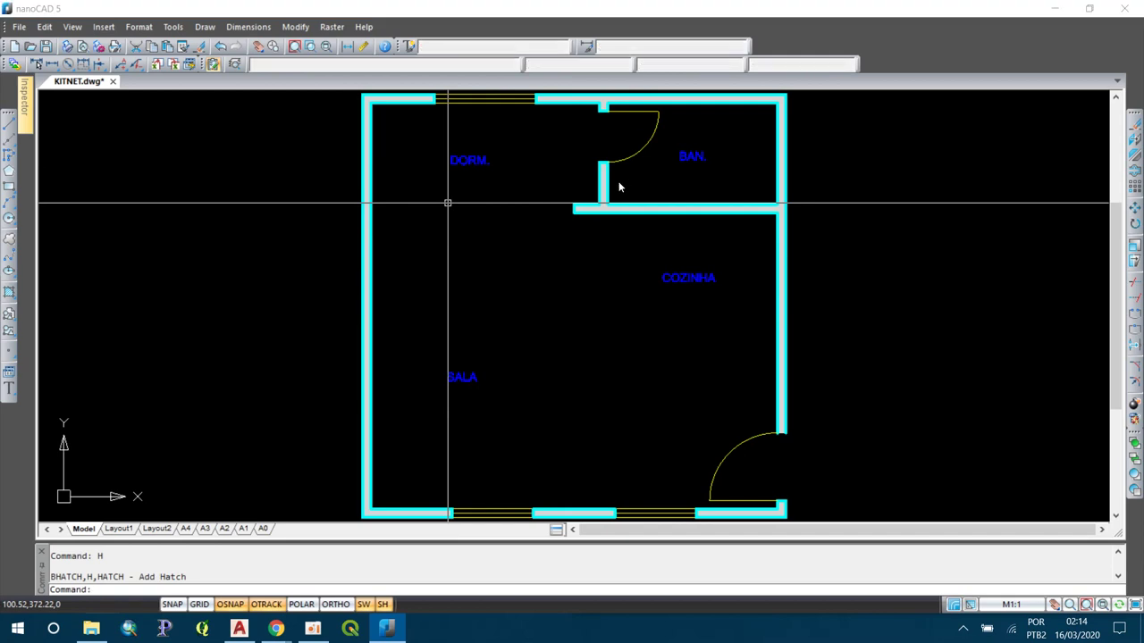
key("Escape")
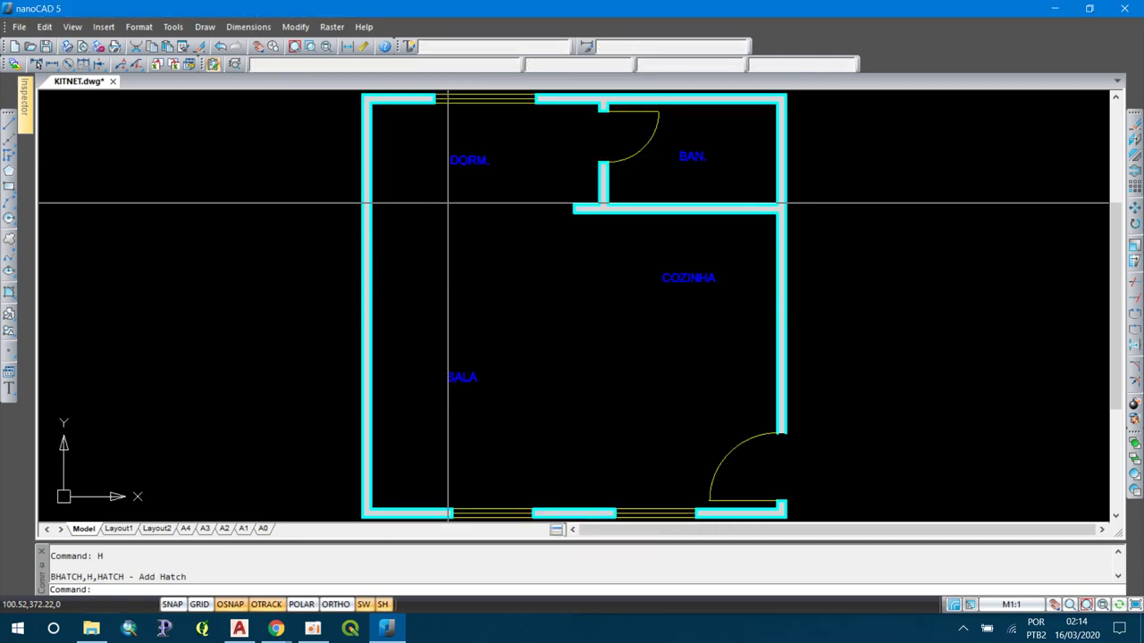
scroll(613, 130, "up", 5)
key("Return")
scroll(612, 131, "down", 3)
scroll(506, 201, "up", 3)
left_click(468, 201)
key("Escape")
key("Return")
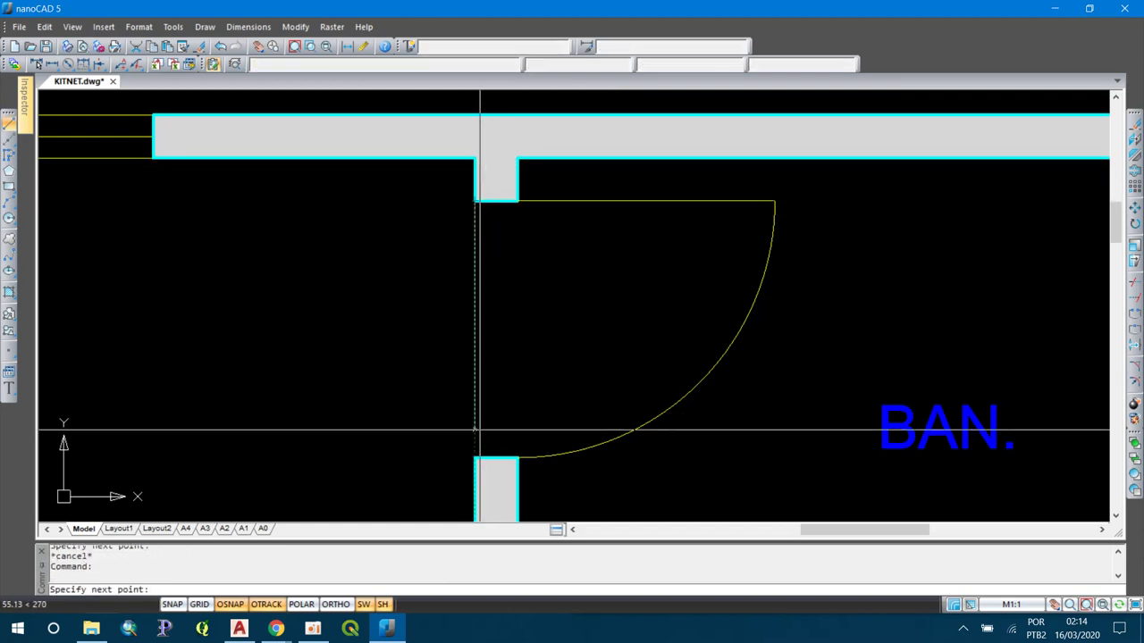
left_click(474, 457)
key("Return")
scroll(475, 457, "down", 5)
- Zoom to extents and restart the Hatch command
type("z")
key("Return")
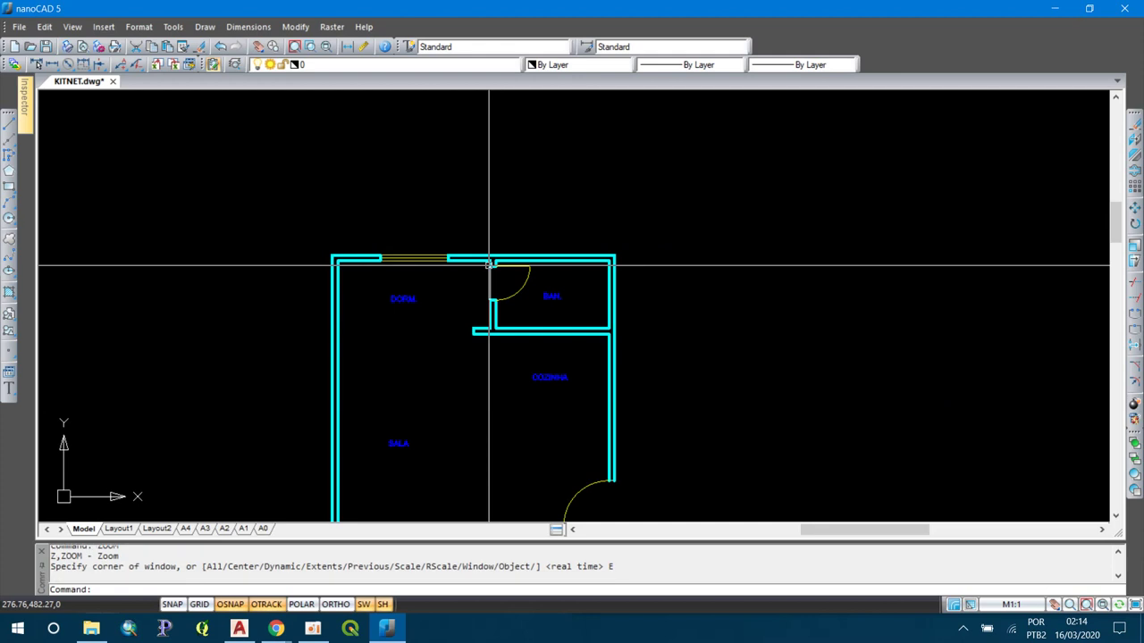
type("e")
key("Return")
type("h")
key("Return")
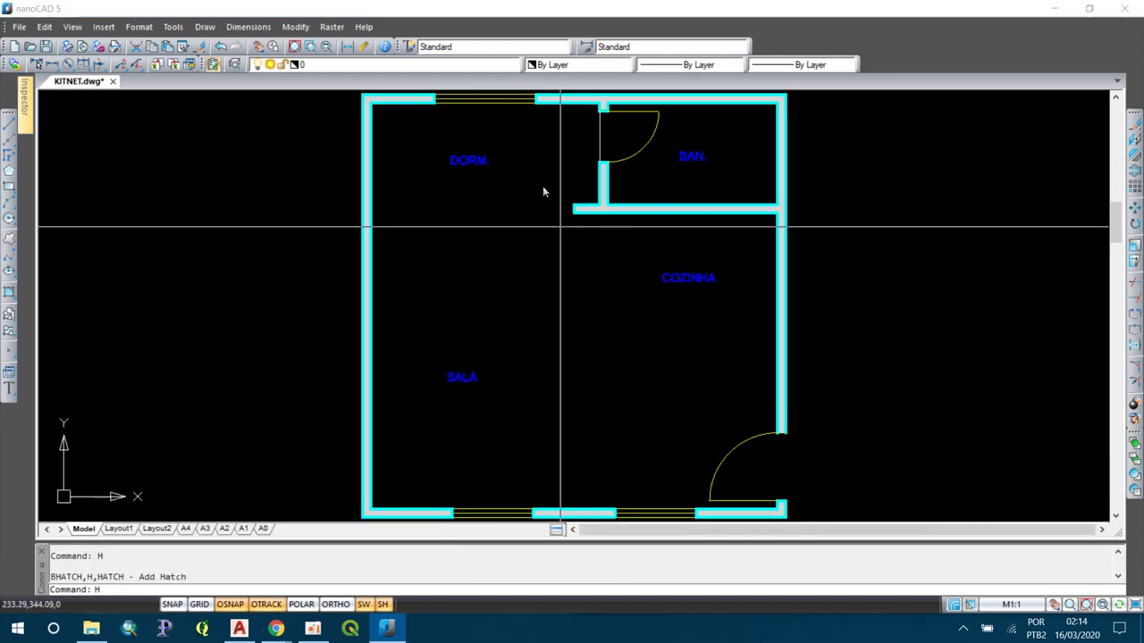
- Browse the hatch pattern catalogue and choose the NET pattern from Other Predefined
left_click(513, 213)
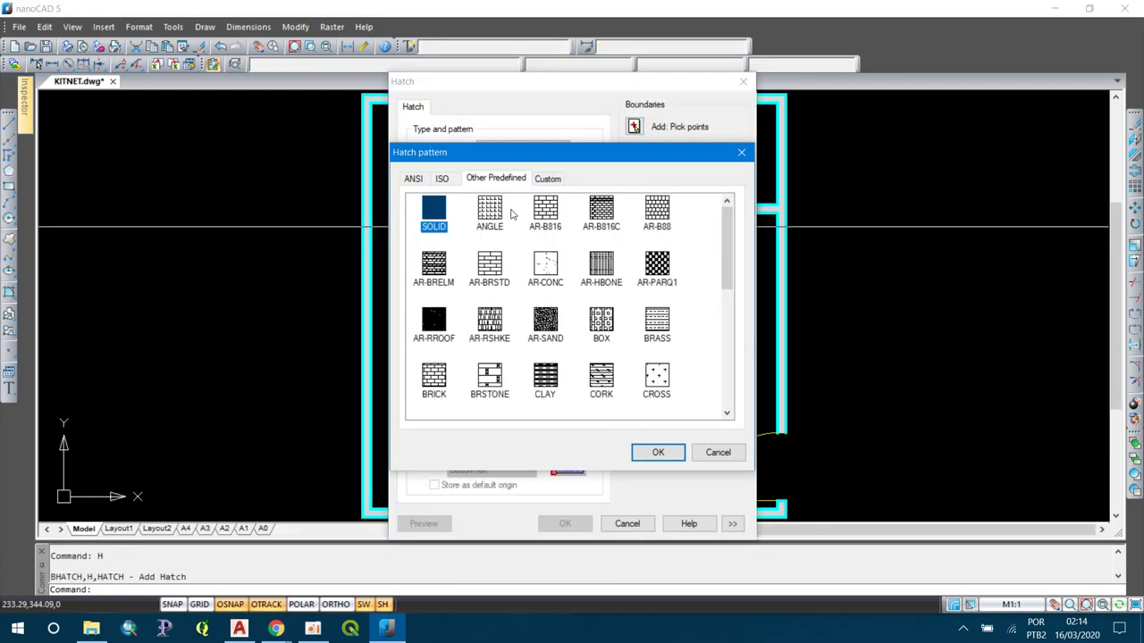
scroll(539, 241, "down", 3)
scroll(540, 246, "down", 2)
scroll(536, 254, "down", 2)
scroll(533, 270, "up", 8)
left_click(444, 182)
left_click(415, 182)
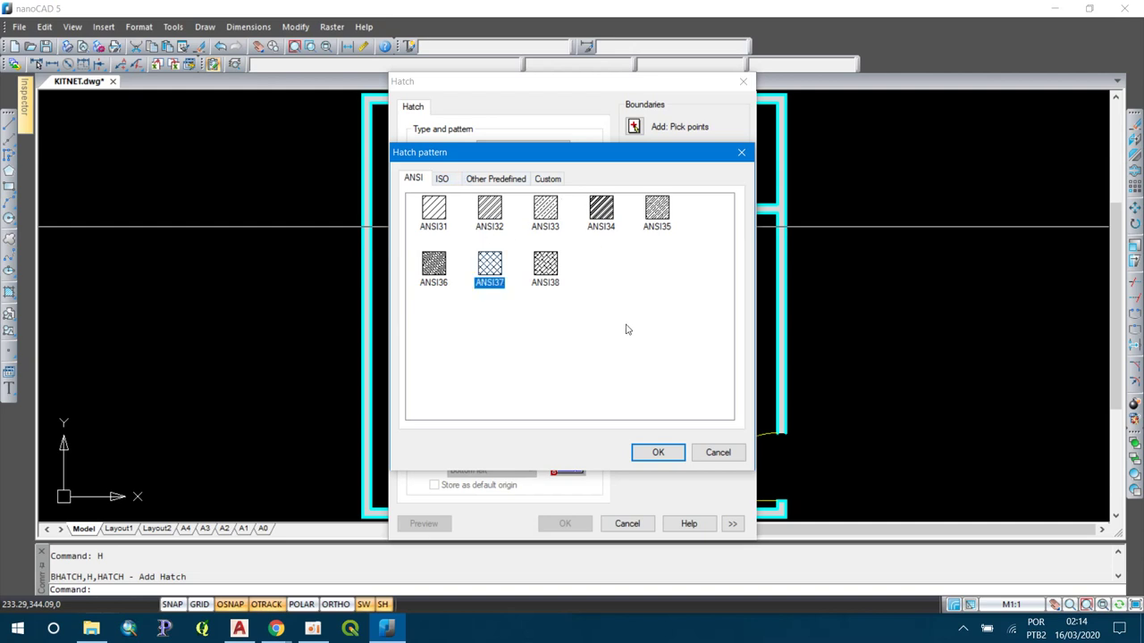
left_click(481, 179)
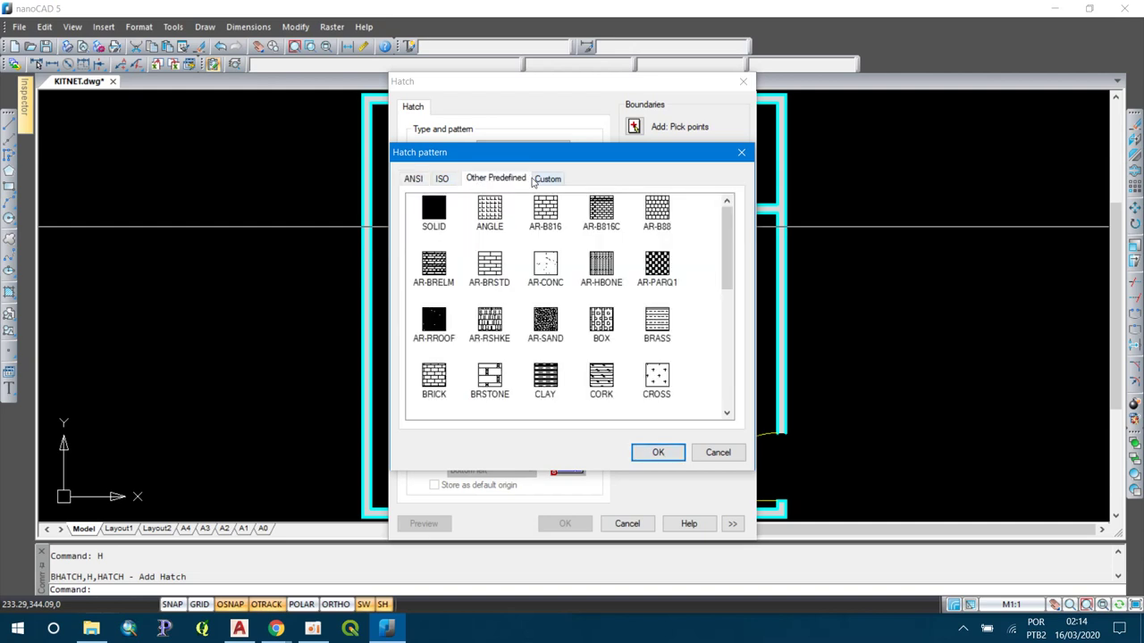
scroll(514, 211, "down", 1)
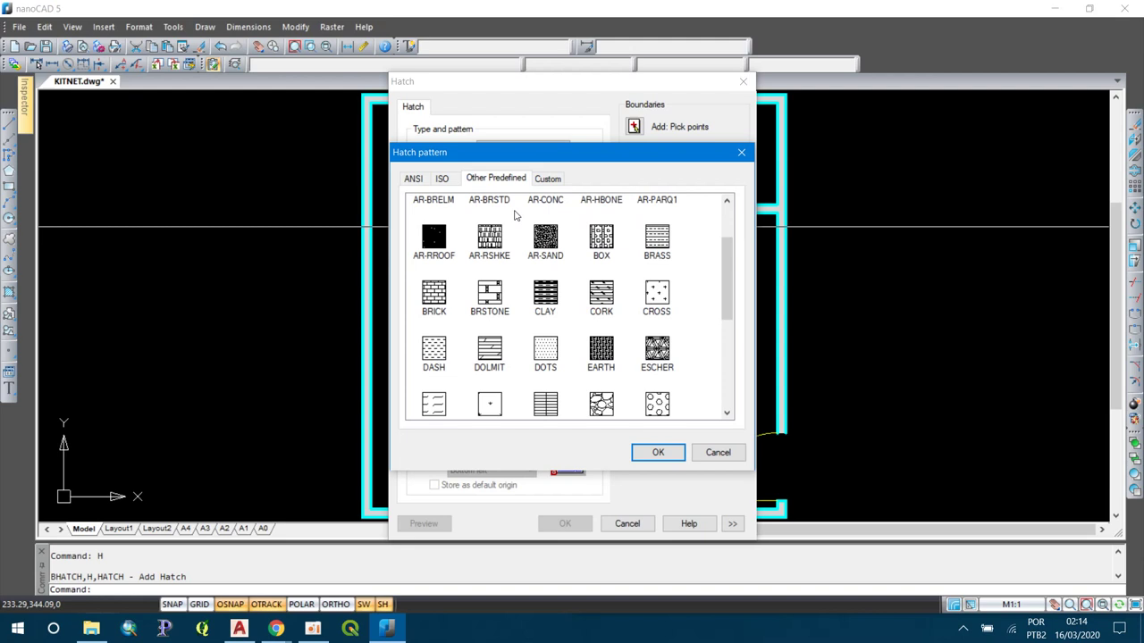
left_click(543, 179)
left_click(505, 182)
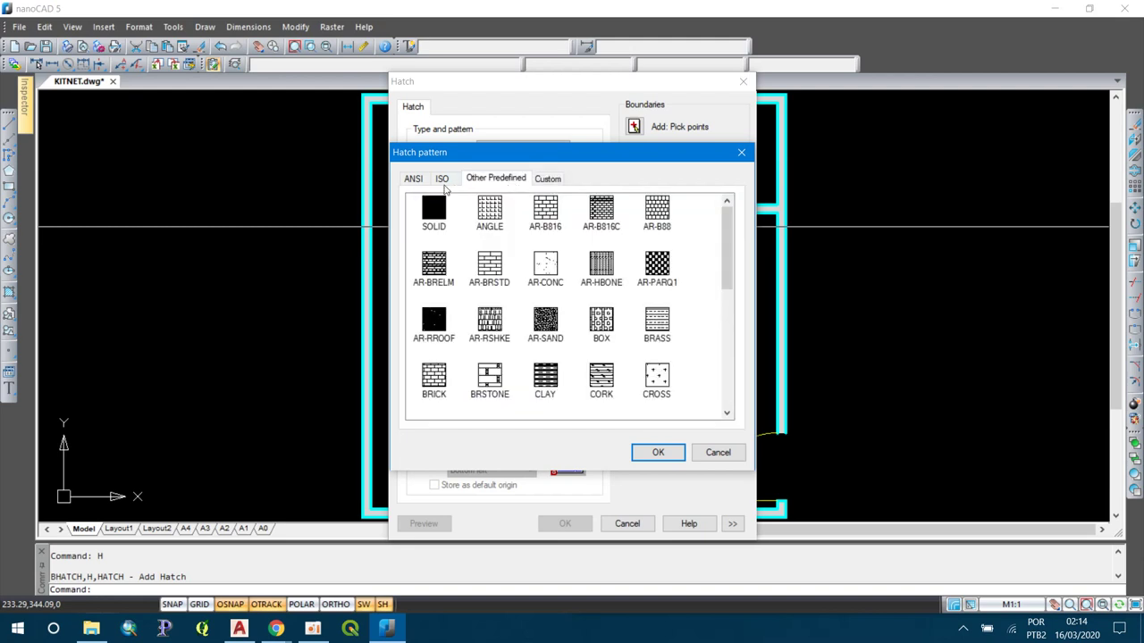
left_click(443, 181)
left_click(412, 181)
left_click(444, 182)
left_click(430, 182)
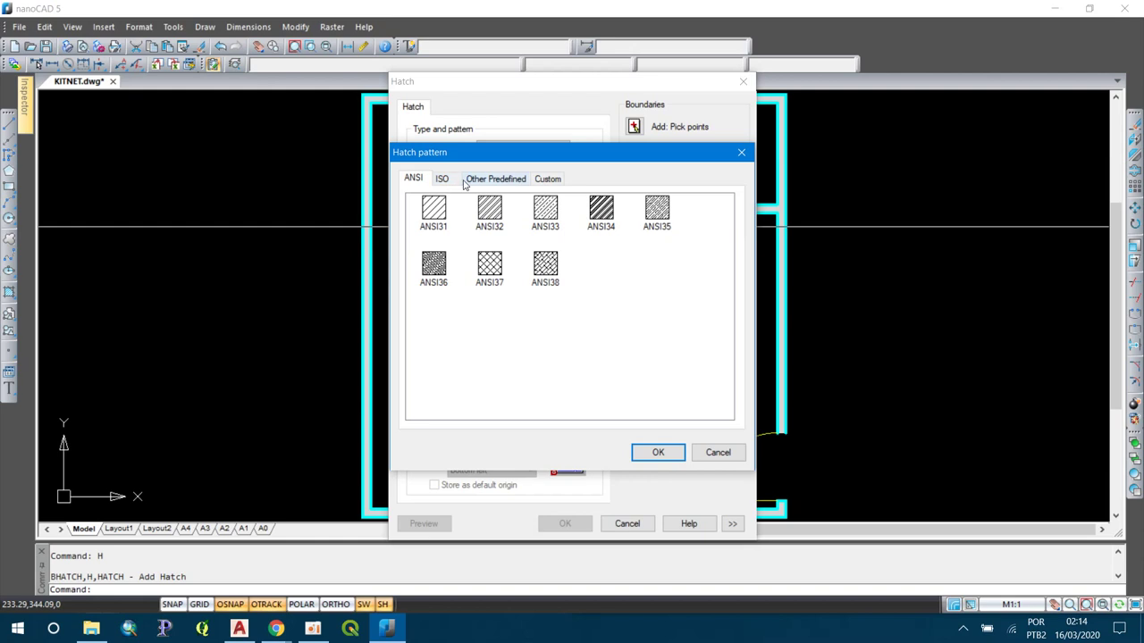
left_click(463, 185)
scroll(501, 223, "down", 2)
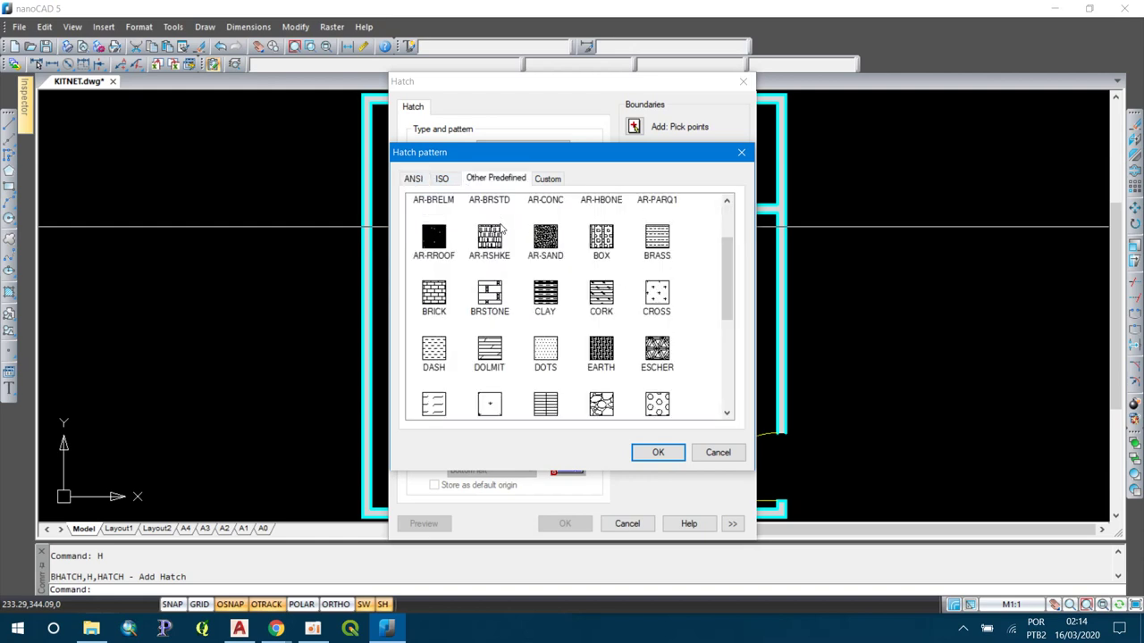
scroll(501, 229, "down", 2)
scroll(502, 232, "down", 2)
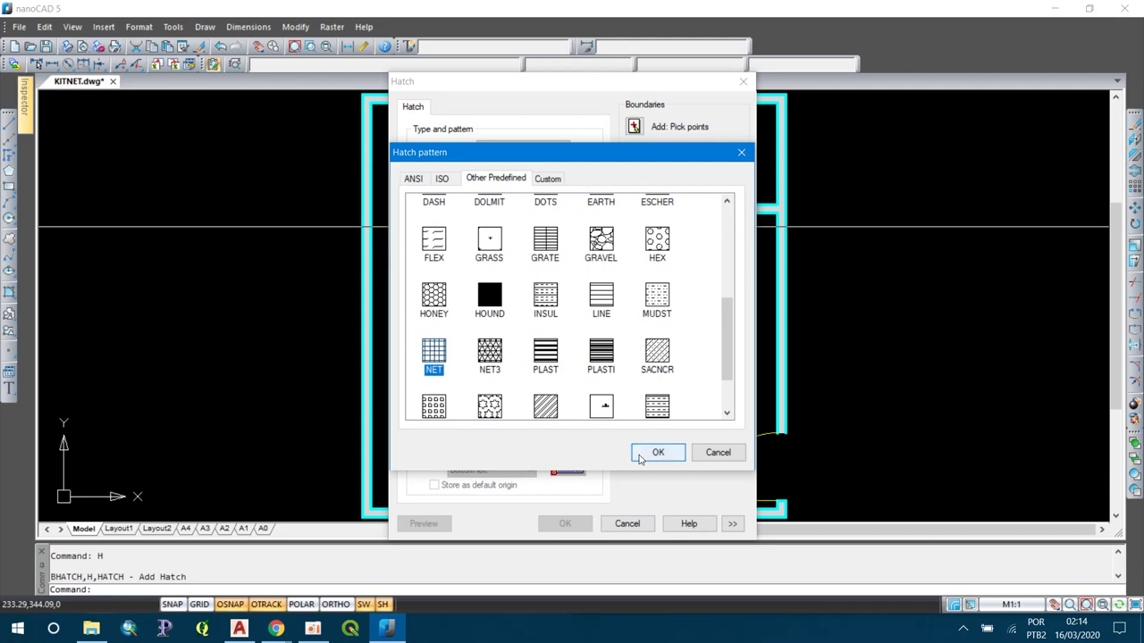
left_click(640, 454)
- Pick the bathroom interior and preview the NET hatch at scales 5 and 10
left_click(634, 127)
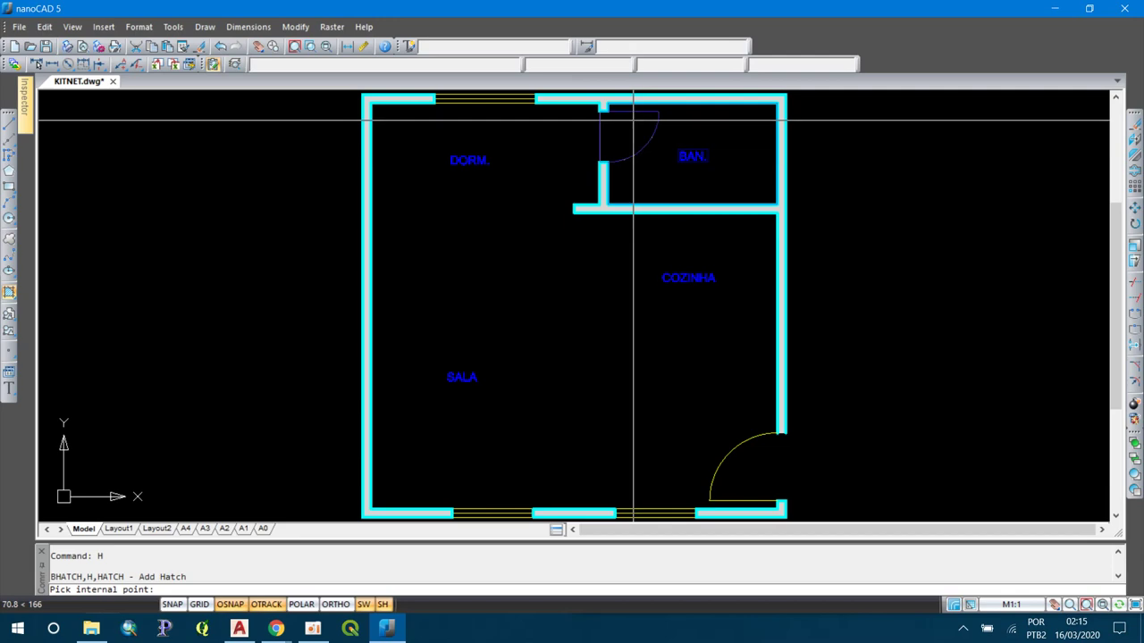
key("Return")
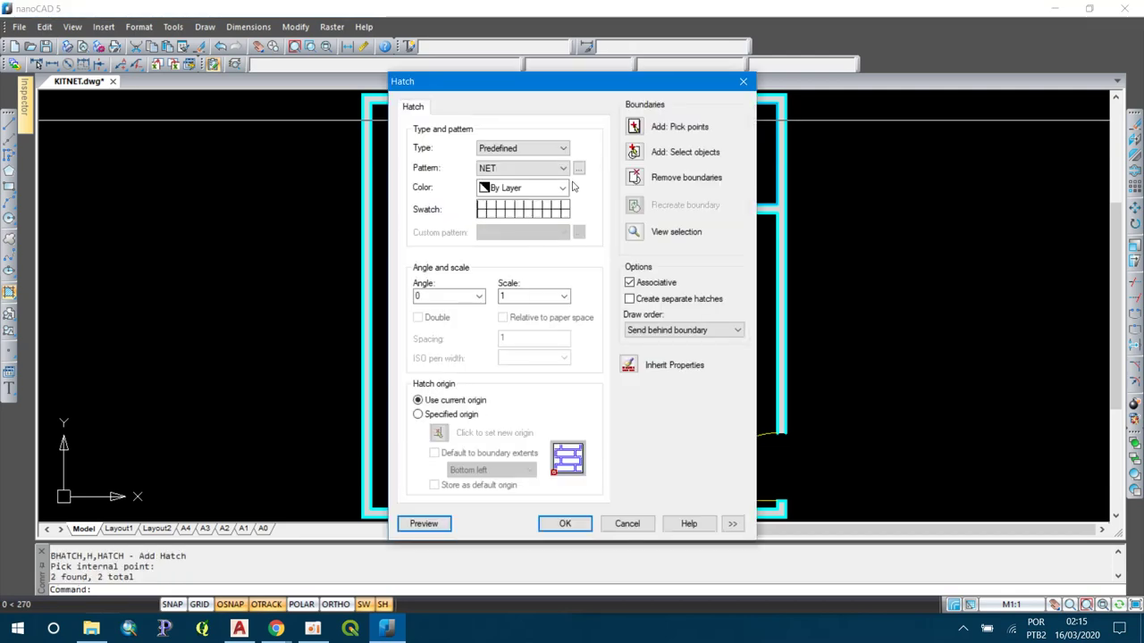
left_click(423, 524)
scroll(622, 199, "up", 3)
scroll(622, 198, "up", 2)
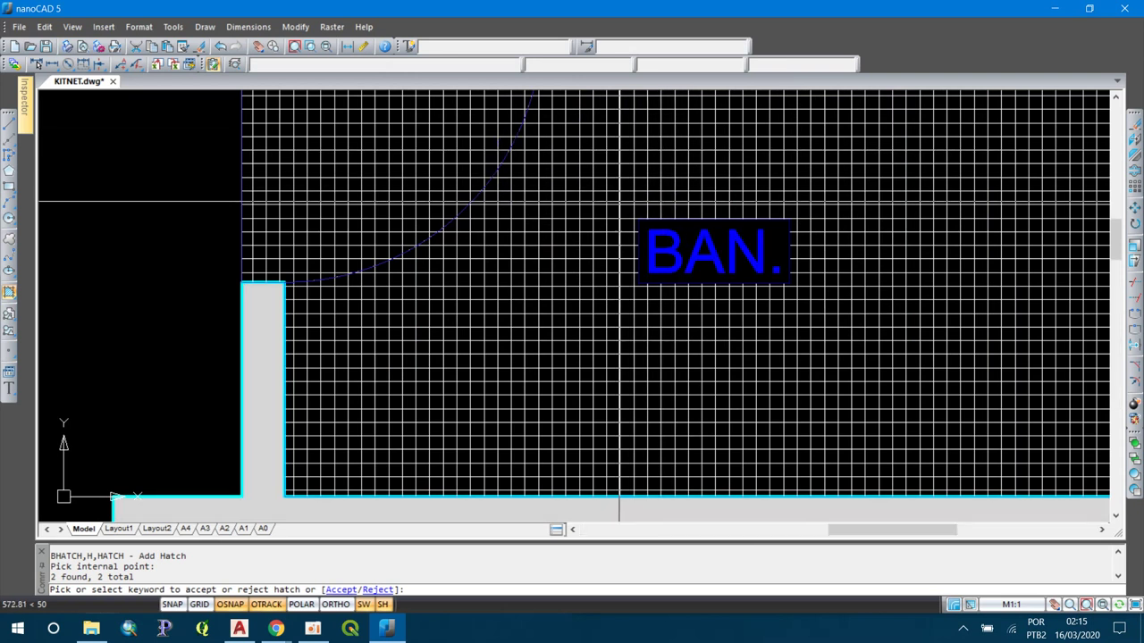
left_click(614, 207)
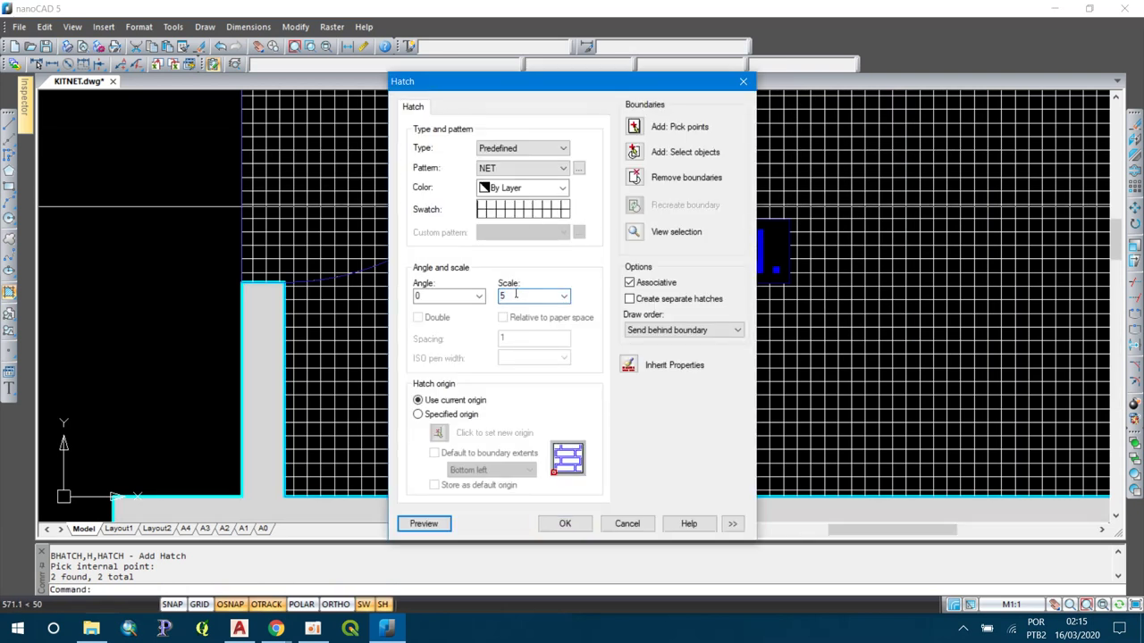
left_click(424, 524)
scroll(488, 388, "down", 2)
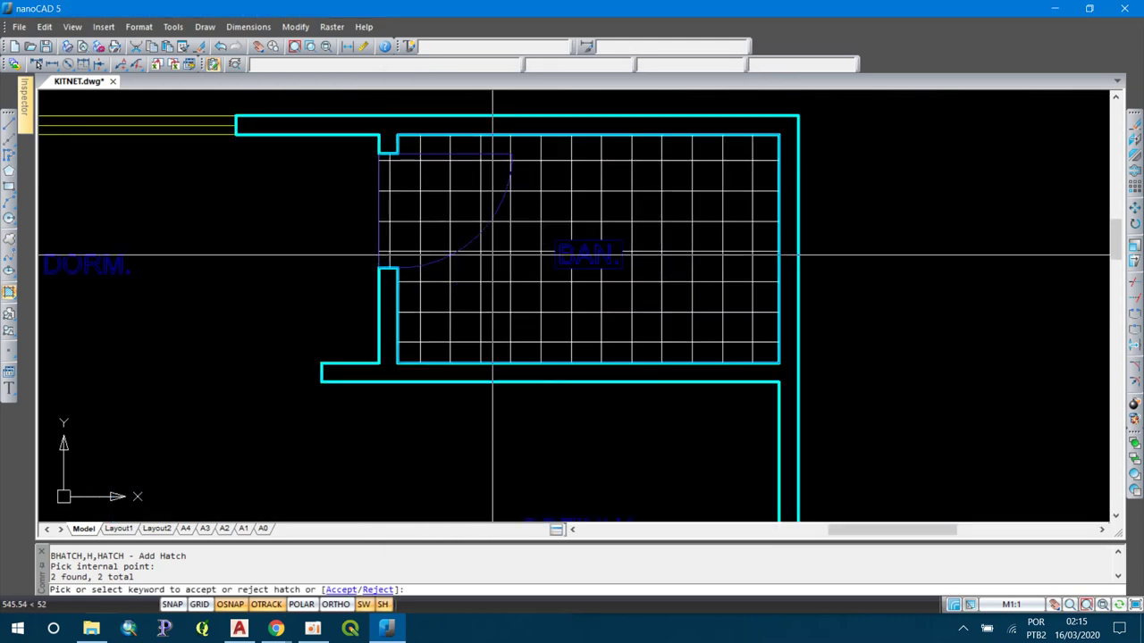
scroll(492, 255, "down", 2)
left_click(492, 254)
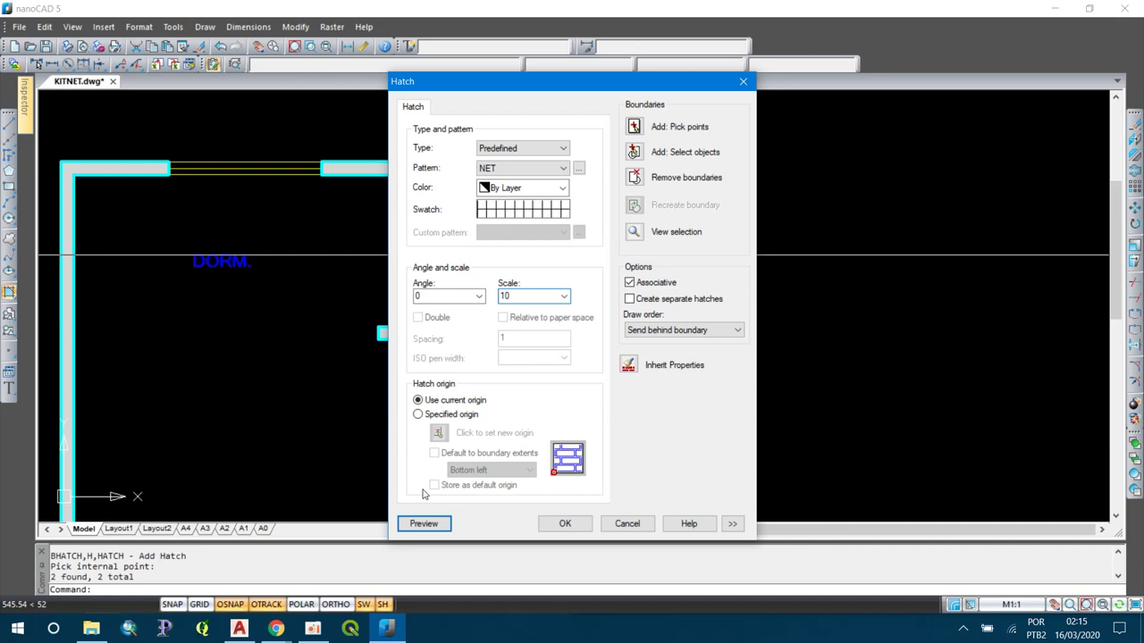
left_click(429, 520)
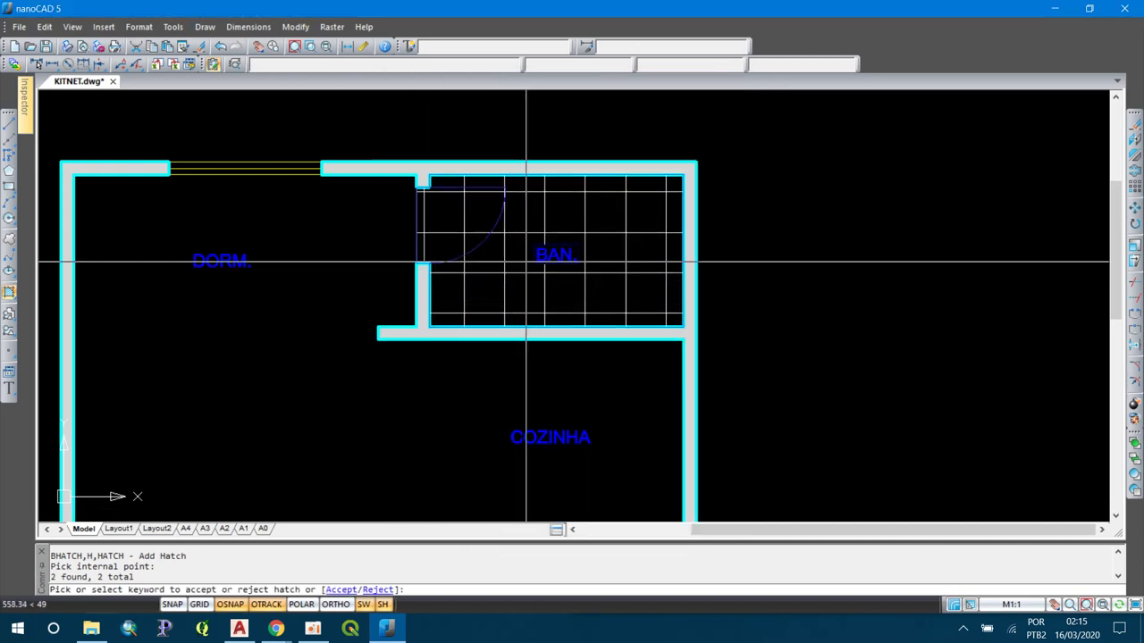
scroll(527, 259, "up", 2)
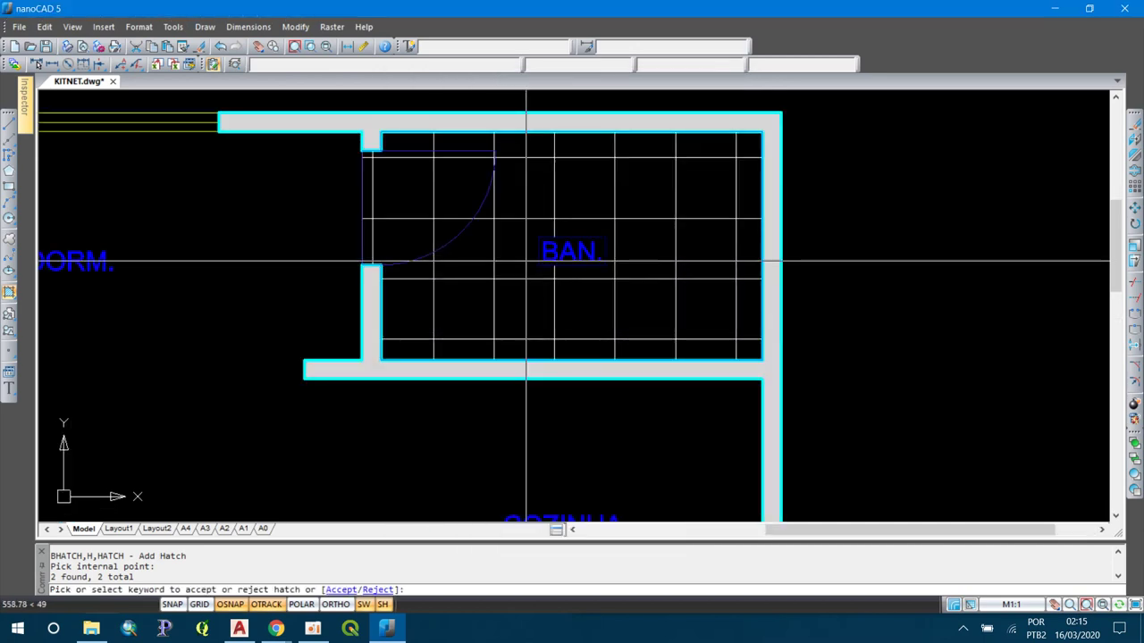
left_click(527, 261)
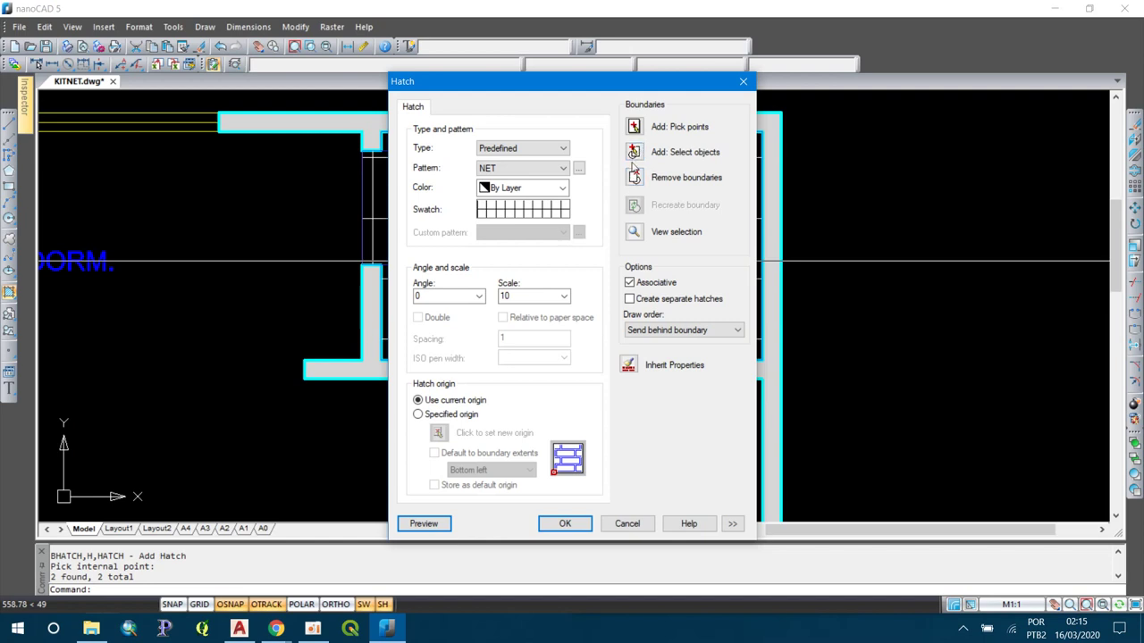
- Add the bathroom boundary objects and apply the NET hatch at scale 10
left_click(633, 151)
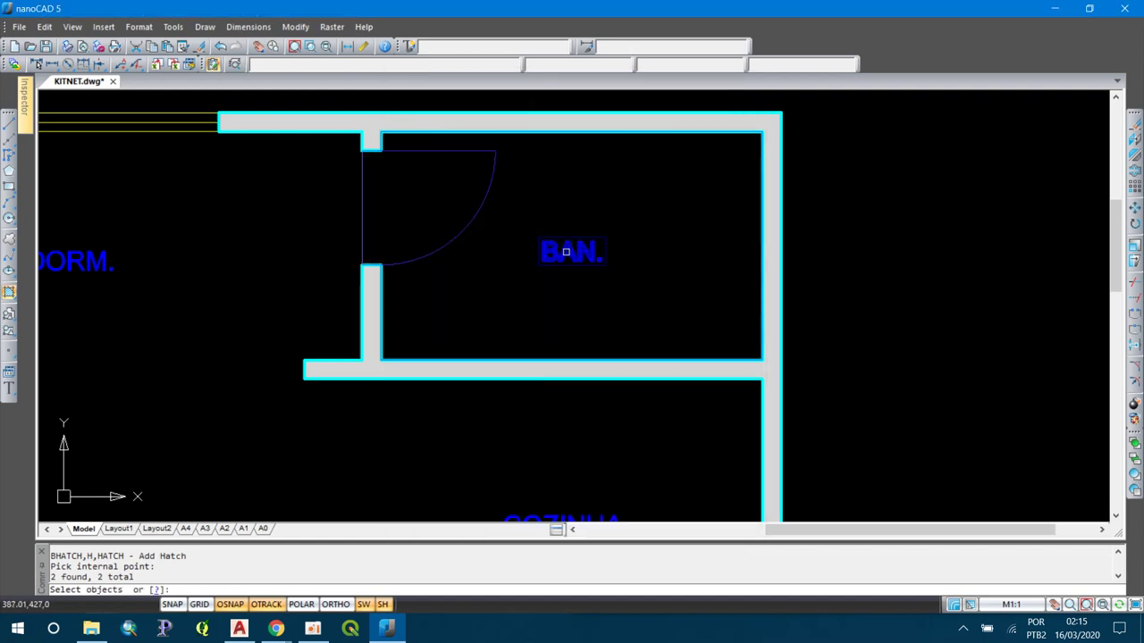
key("Return")
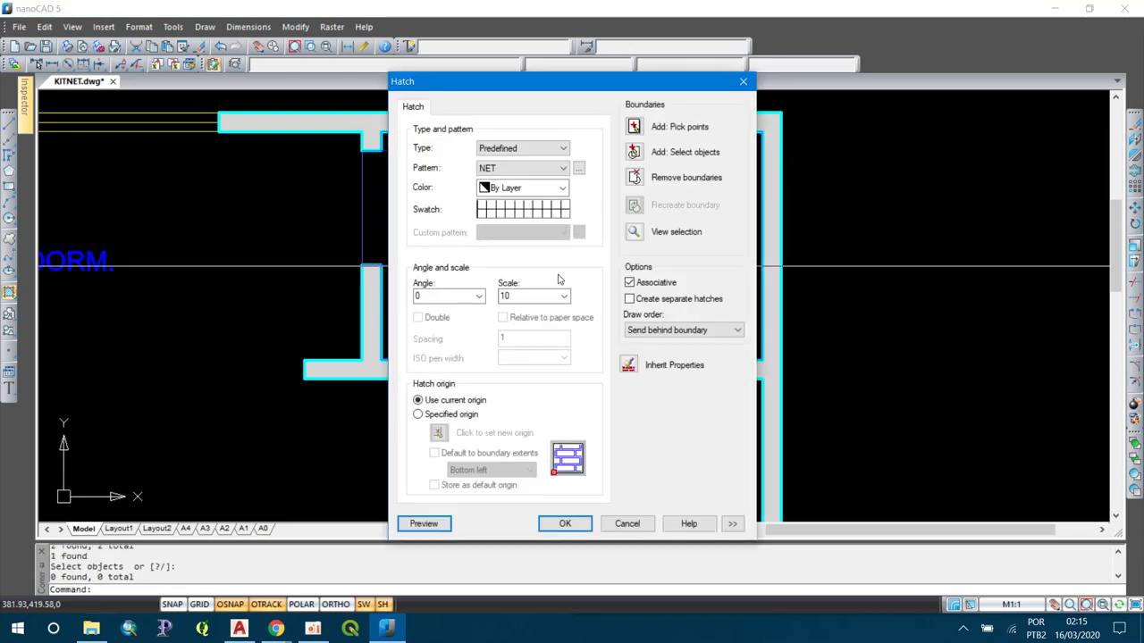
left_click(542, 523)
scroll(542, 251, "down", 2)
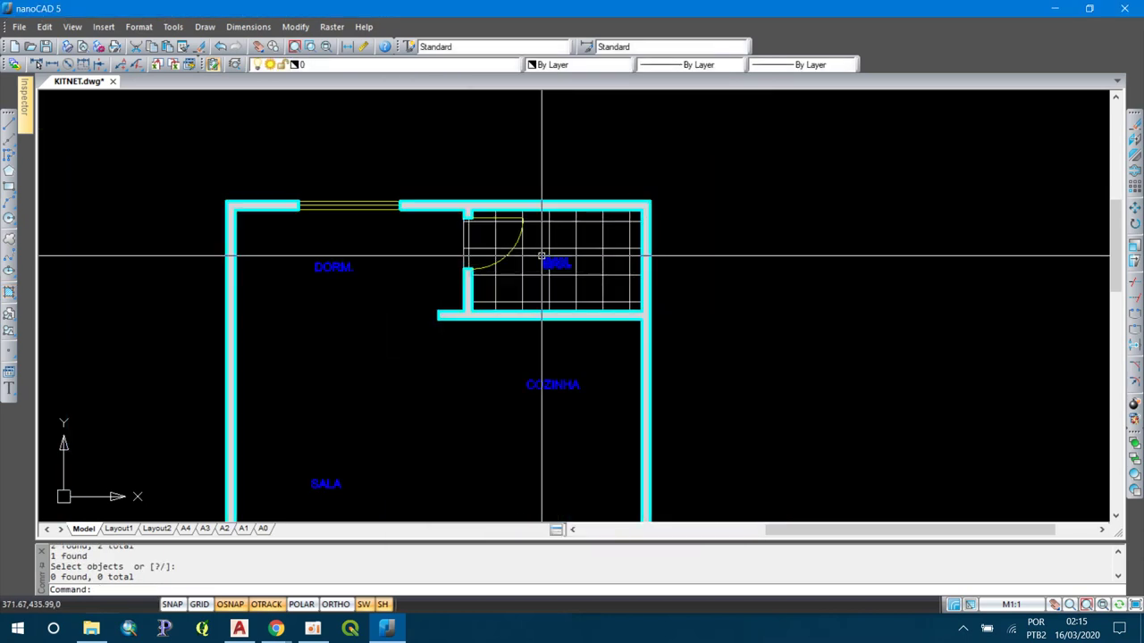
- Put the bathroom hatch on the HACHURAS layer with a 0.40 mm lineweight
left_click(543, 243)
left_click(429, 100)
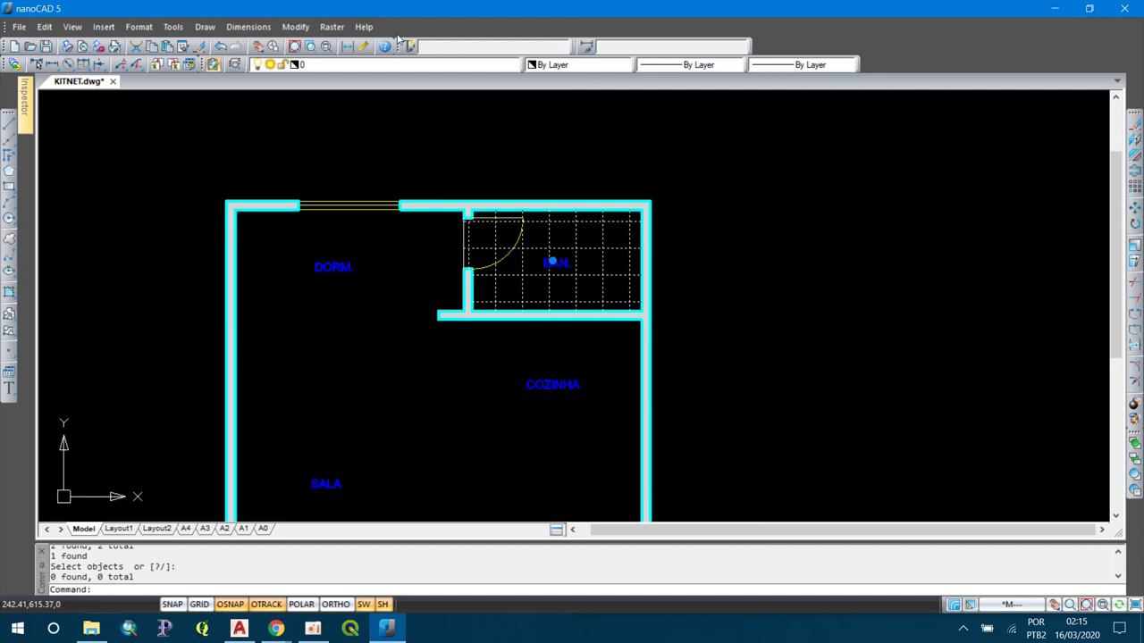
left_click(379, 65)
left_click(384, 133)
left_click(546, 66)
left_click(664, 70)
left_click(811, 63)
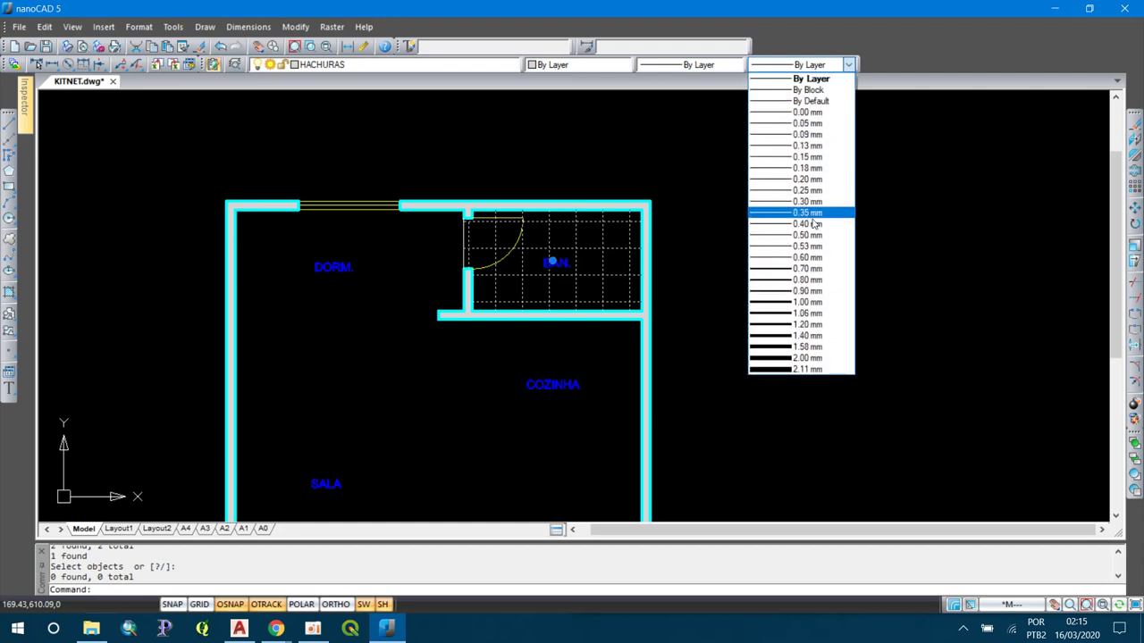
left_click(768, 225)
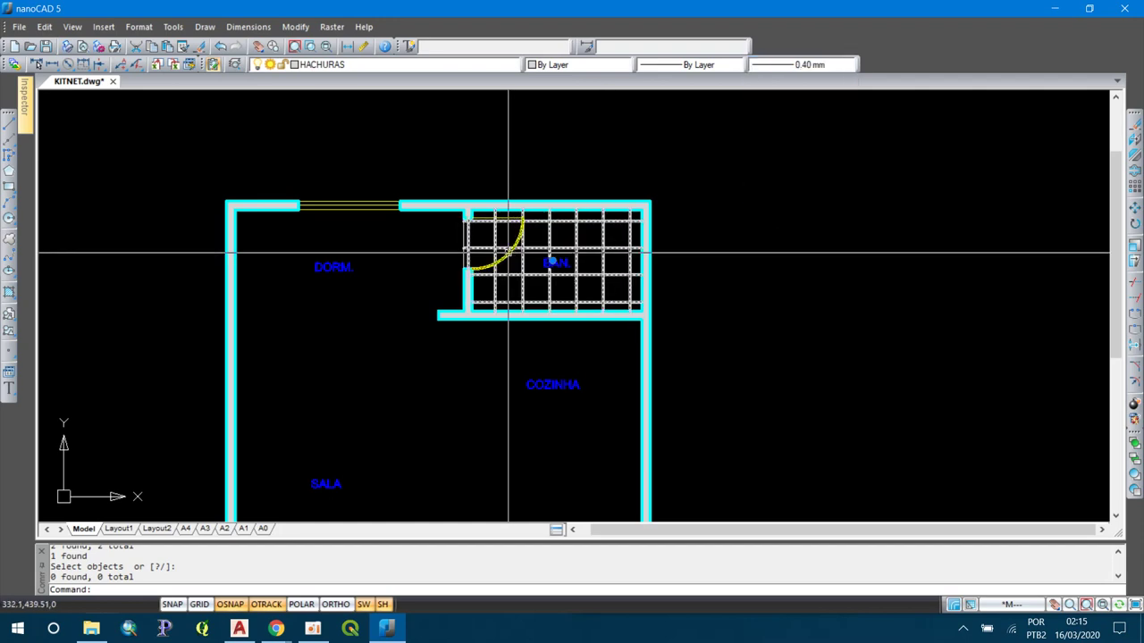
key("Escape")
- Erase the bathroom doorway line, zoom to extents, then undo the erase
scroll(506, 250, "up", 3)
scroll(524, 250, "up", 2)
scroll(582, 252, "up", 1)
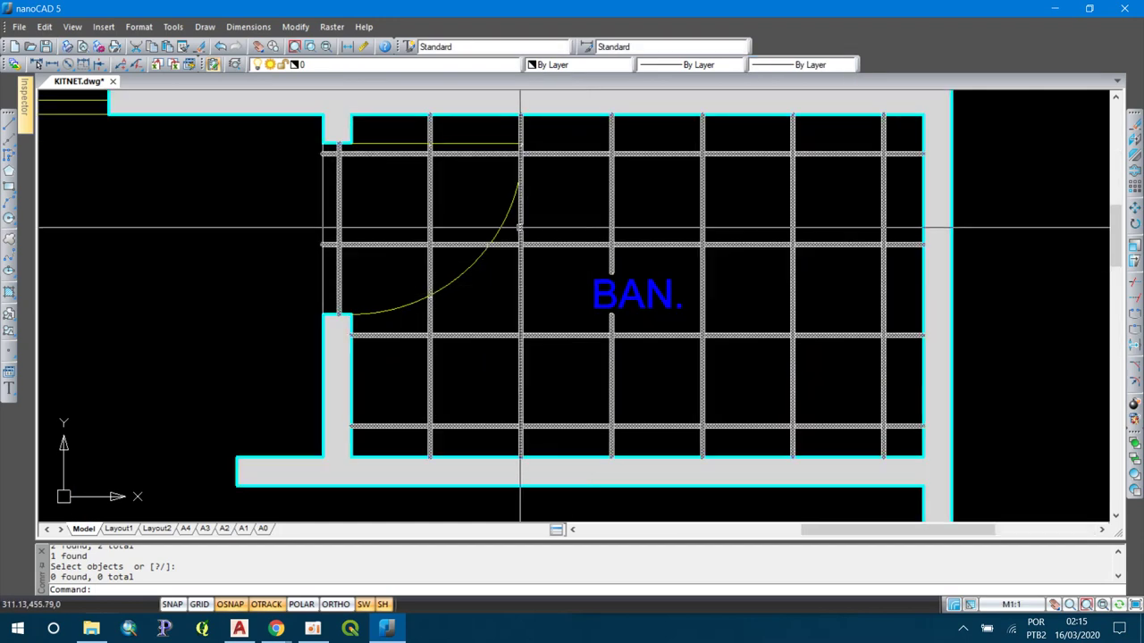
left_click(323, 197)
type("E")
key("Return")
scroll(323, 197, "down", 3)
scroll(322, 188, "down", 1)
type("z")
key("Return")
type("e")
key("Return")
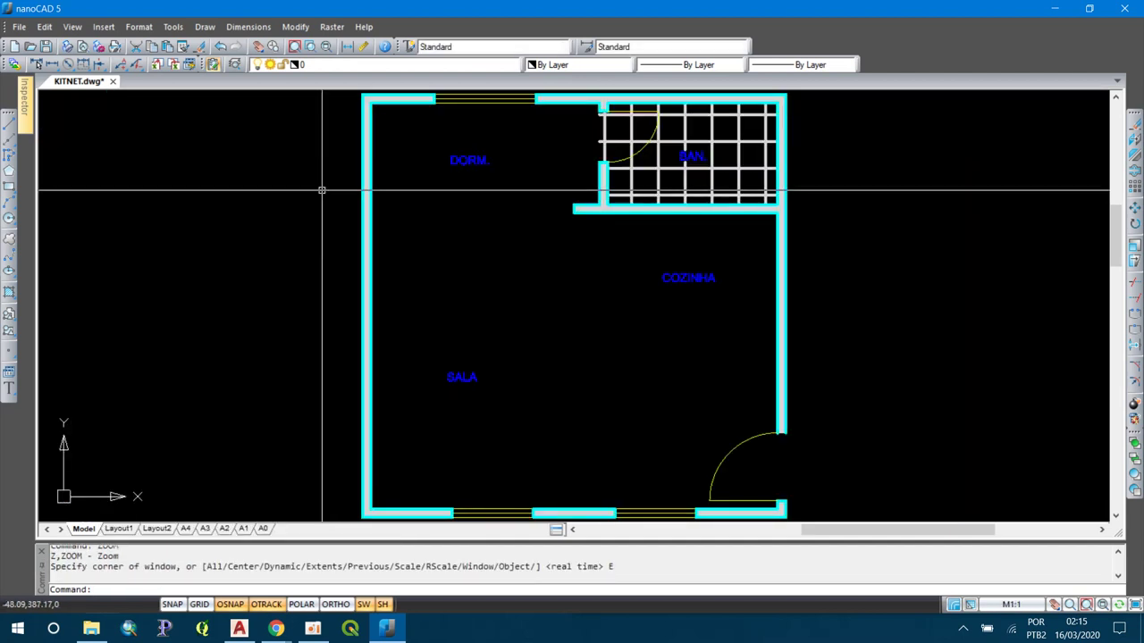
scroll(605, 122, "up", 2)
key("ctrl+z")
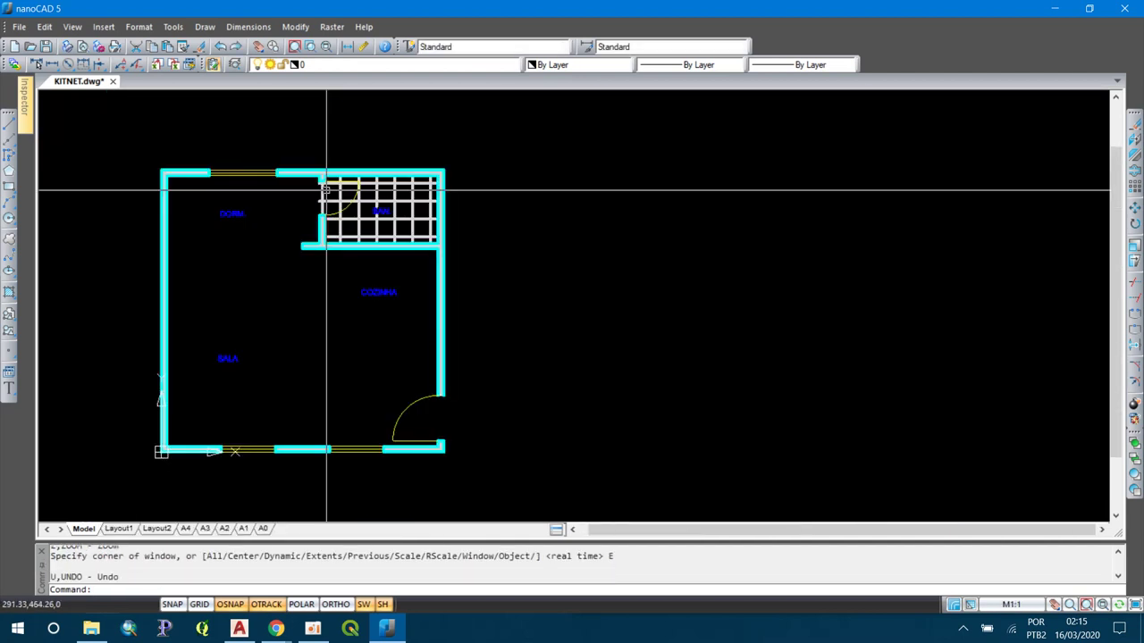
scroll(335, 162, "up", 3)
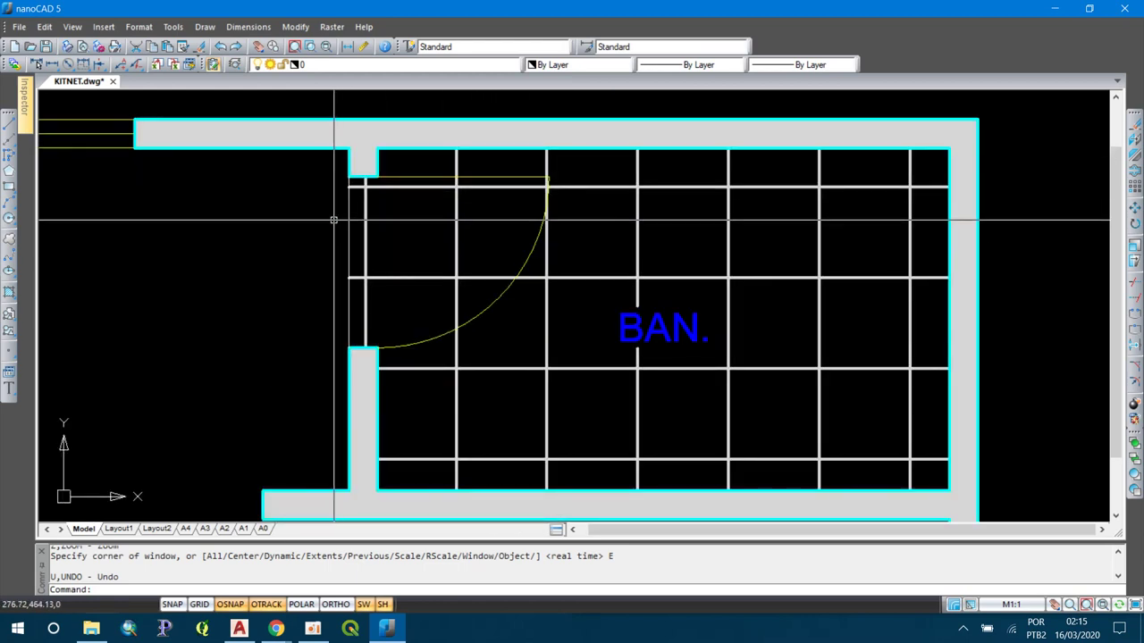
- Make the bathroom doorway line red and fit the floor plan in view
left_click(347, 225)
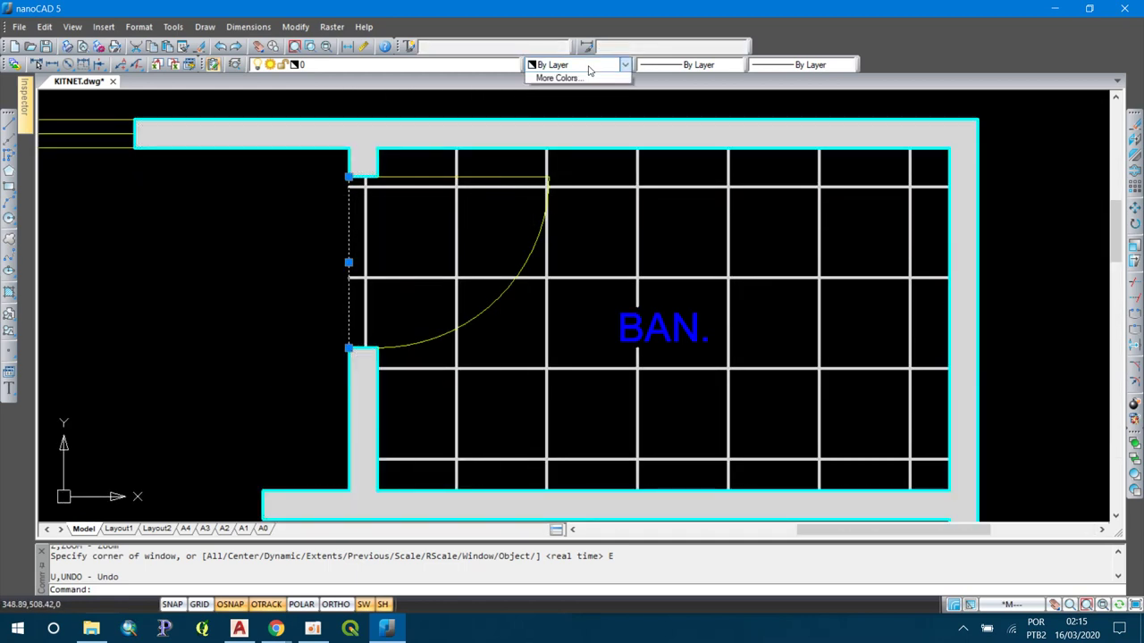
left_click(572, 102)
scroll(542, 168, "down", 3)
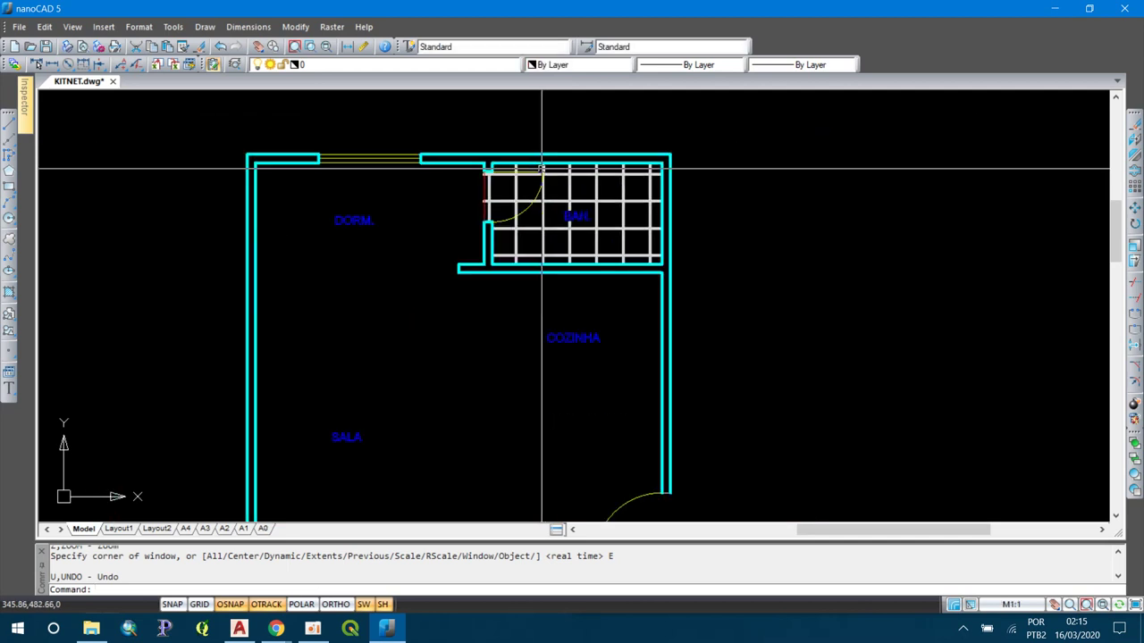
middle_click(542, 168)
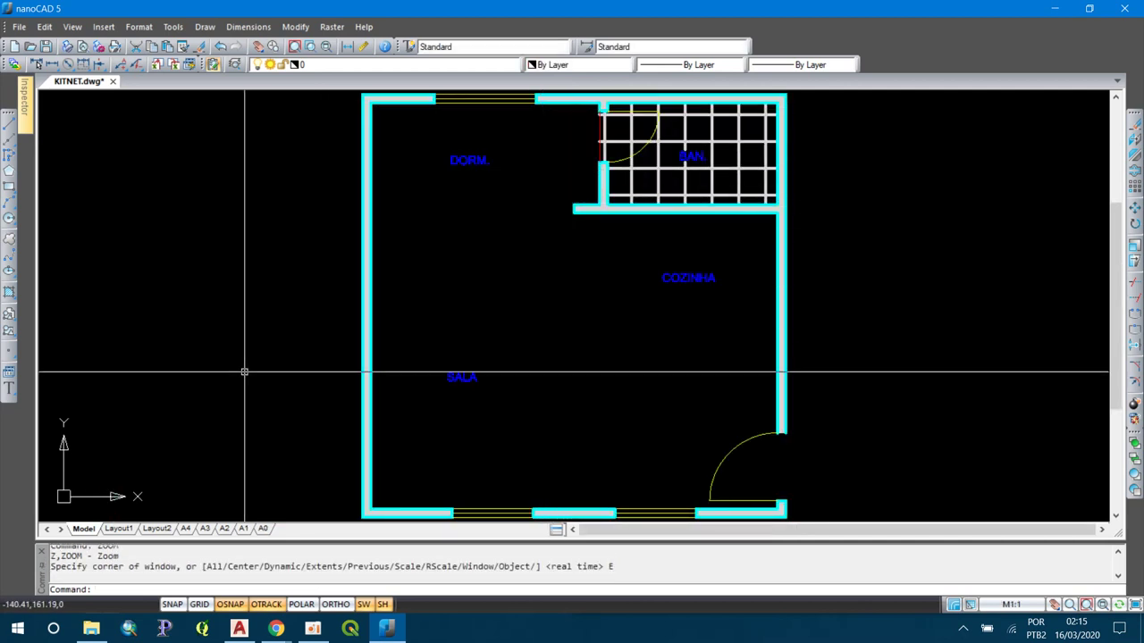
- Switch to the A4 layout sheet and zoom to its extents
left_click(185, 529)
left_click(420, 294)
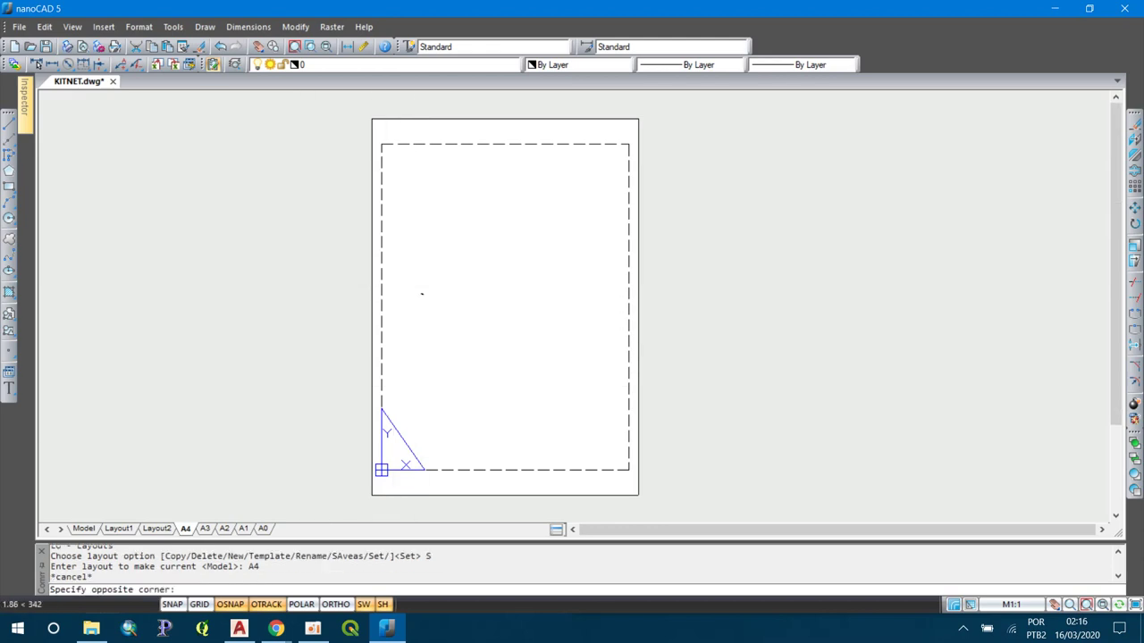
key("Escape")
type("z")
key("Return")
type("e")
key("Return")
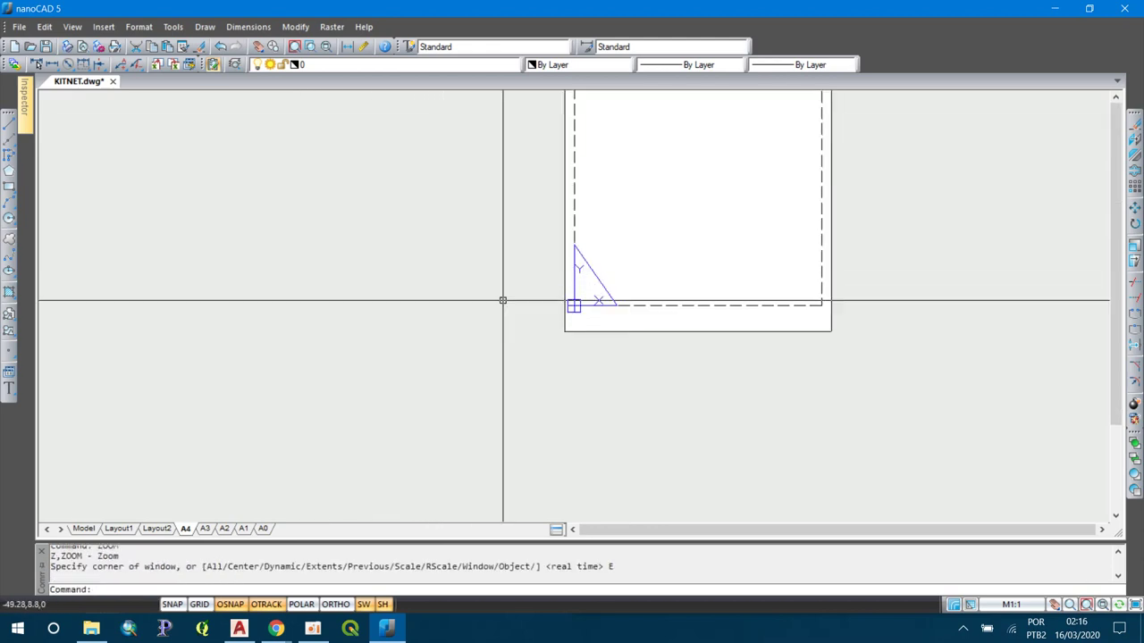
scroll(577, 300, "down", 3)
scroll(686, 237, "up", 3)
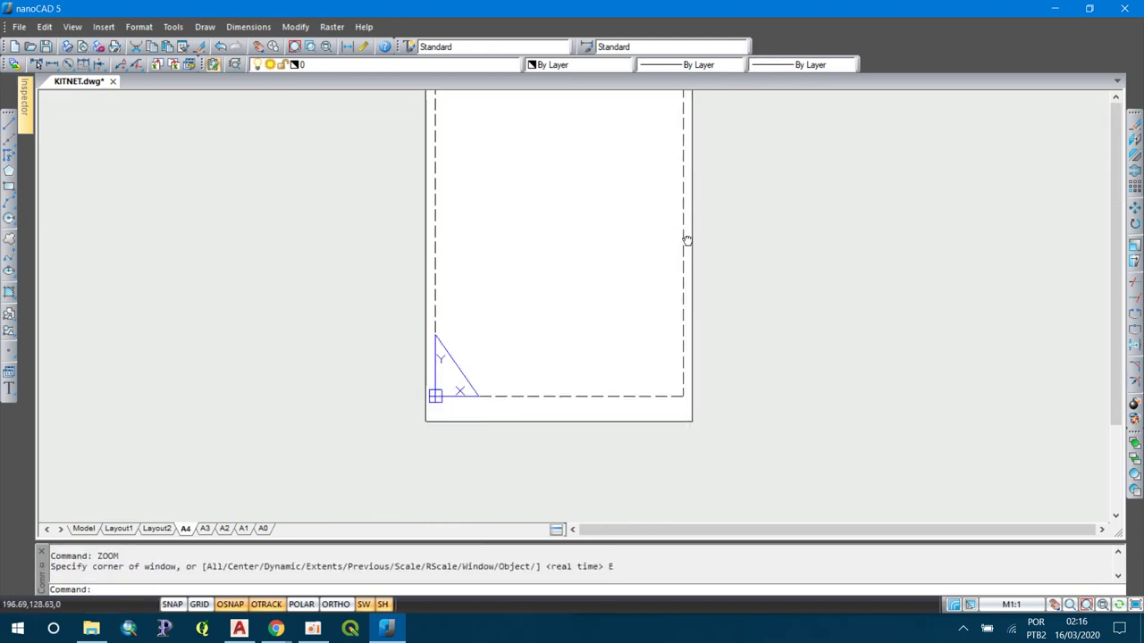
middle_click_drag(686, 239, 449, 357)
- Open the Viewports dialog using the VIEWPORTS command
type("mv")
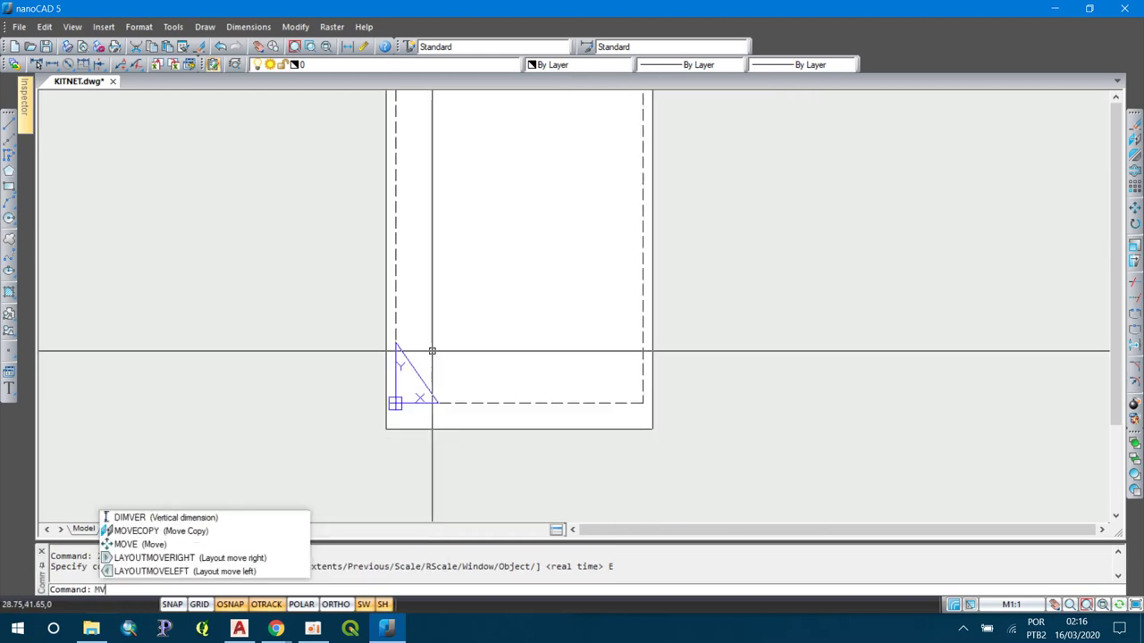
key("Escape")
key("Escape")
key("Escape")
type("viewp")
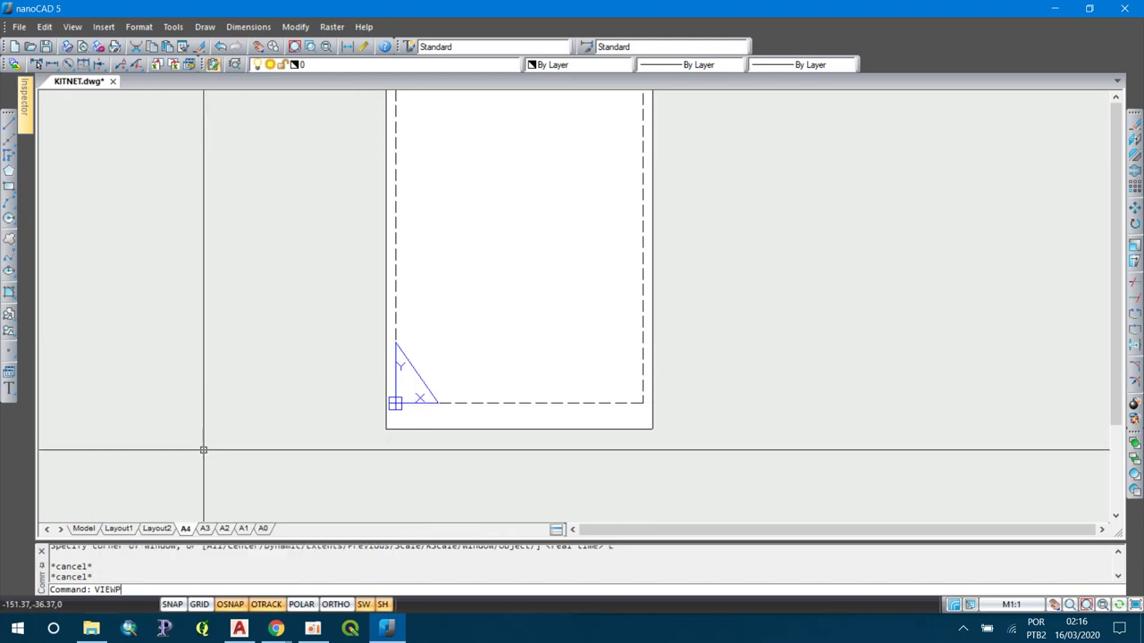
key("BackSpace")
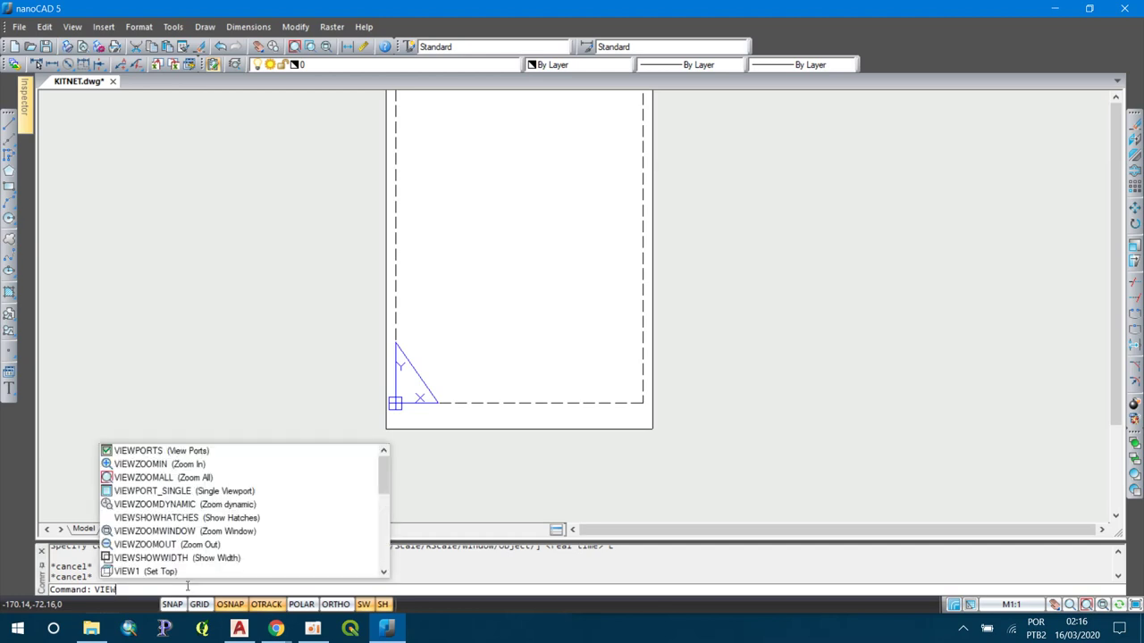
left_click(183, 452)
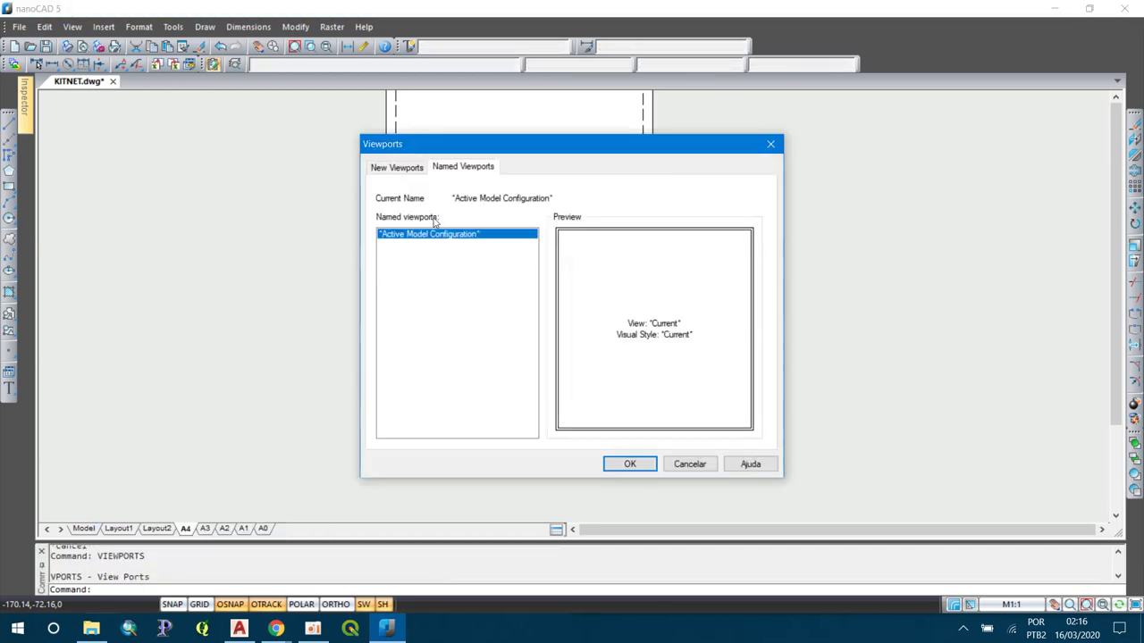
- Accept the Viewports dialog and draw a new viewport across the A4 sheet
left_click(625, 463)
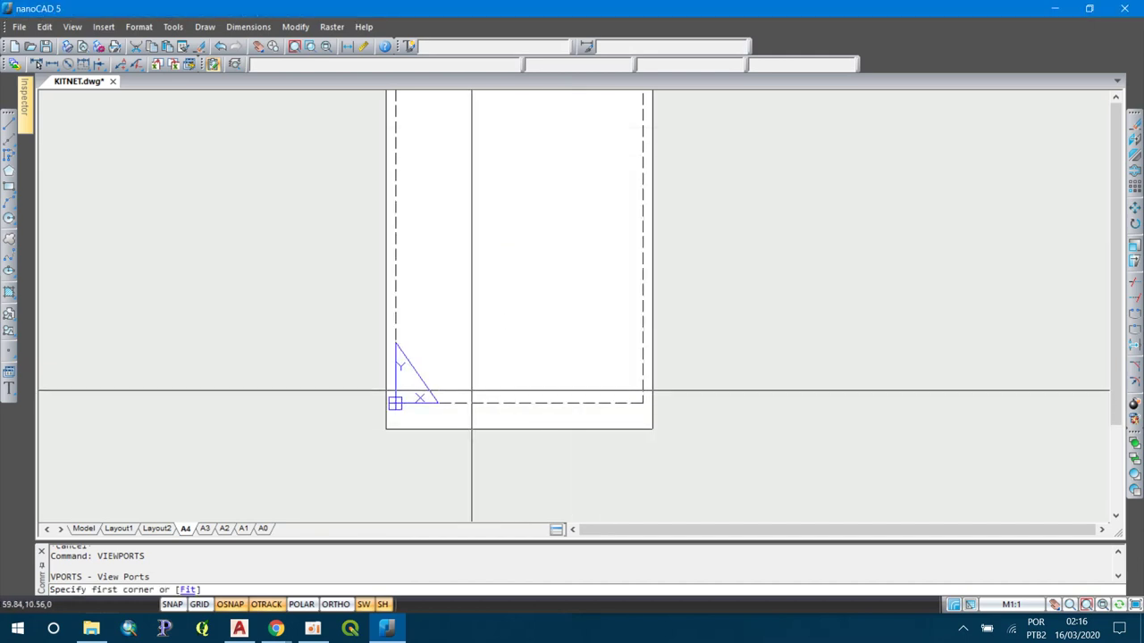
left_click(394, 403)
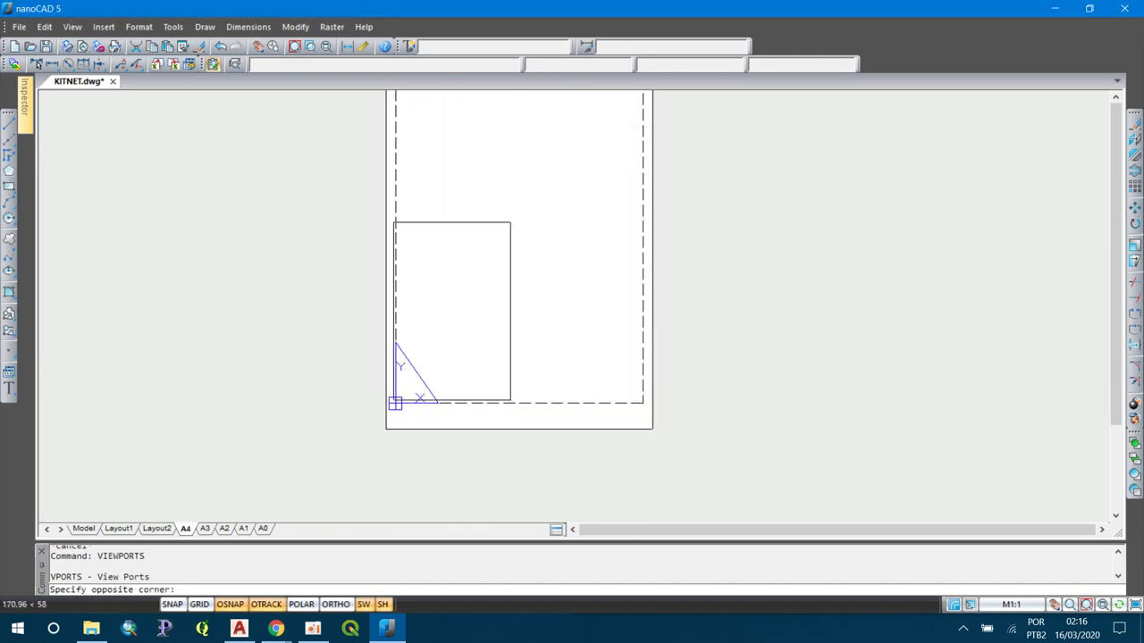
middle_click_drag(510, 222, 424, 319)
left_click(556, 185)
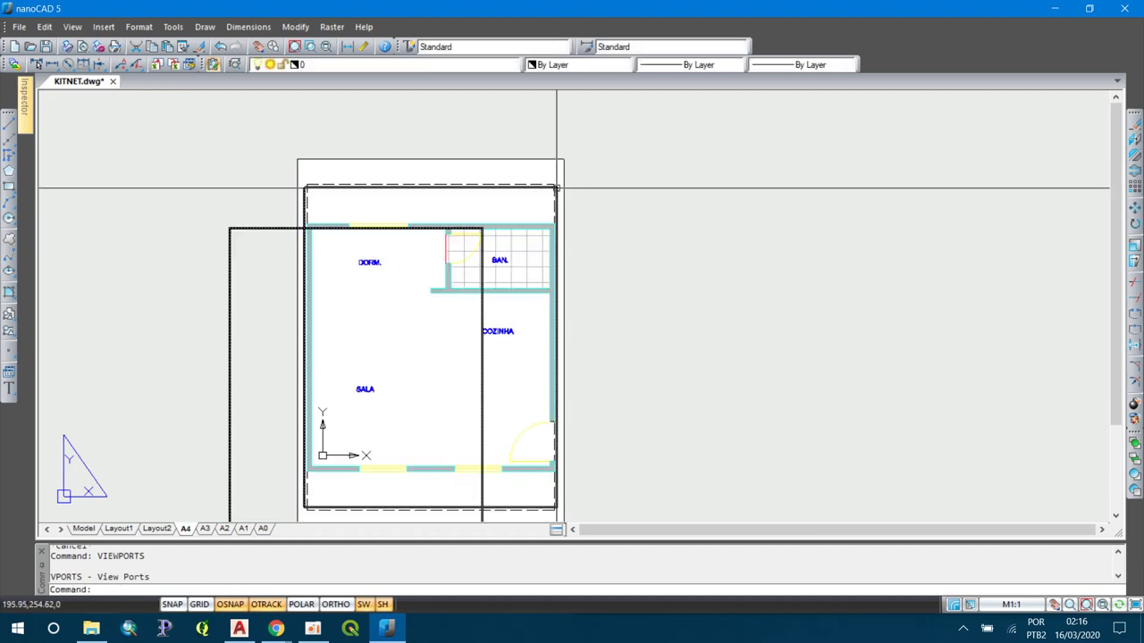
- Select the new viewport and bring up its properties with MO
left_click(488, 214)
left_click(230, 500)
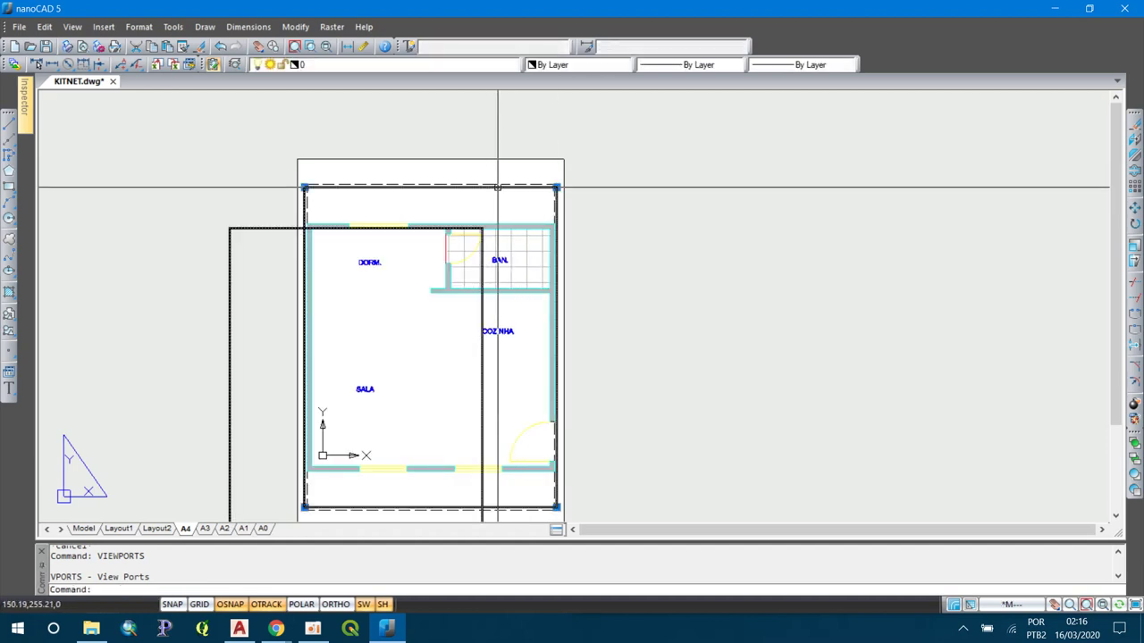
scroll(485, 206, "down", 2)
scroll(485, 206, "up", 2)
type("MO")
key("Return")
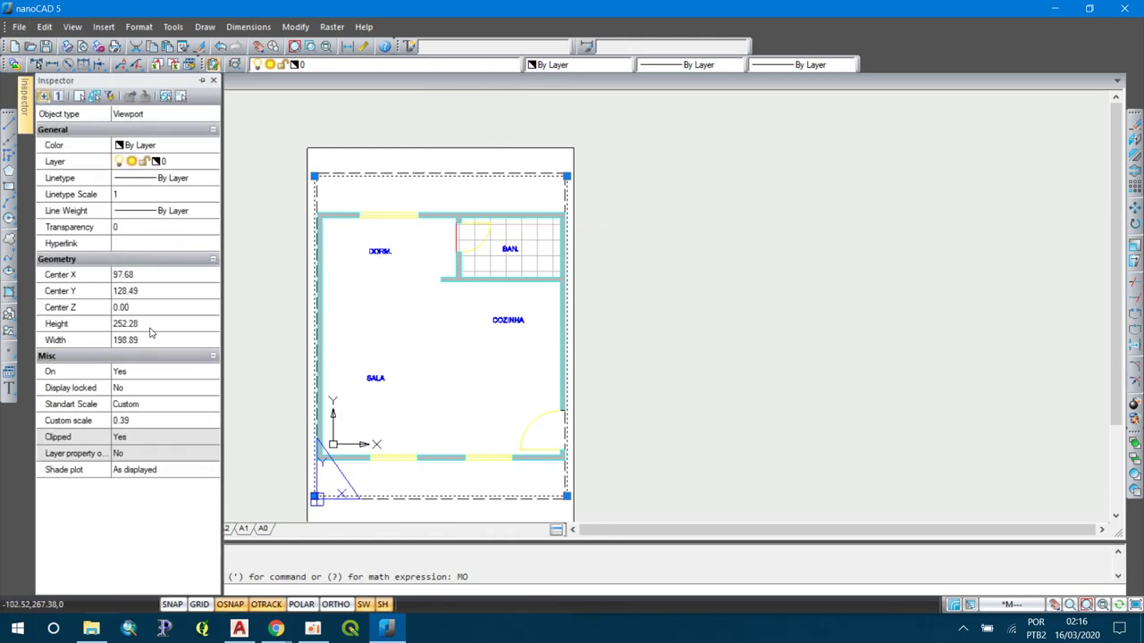
- Set the viewport's Height to 297 and Width to 210
left_click(149, 325)
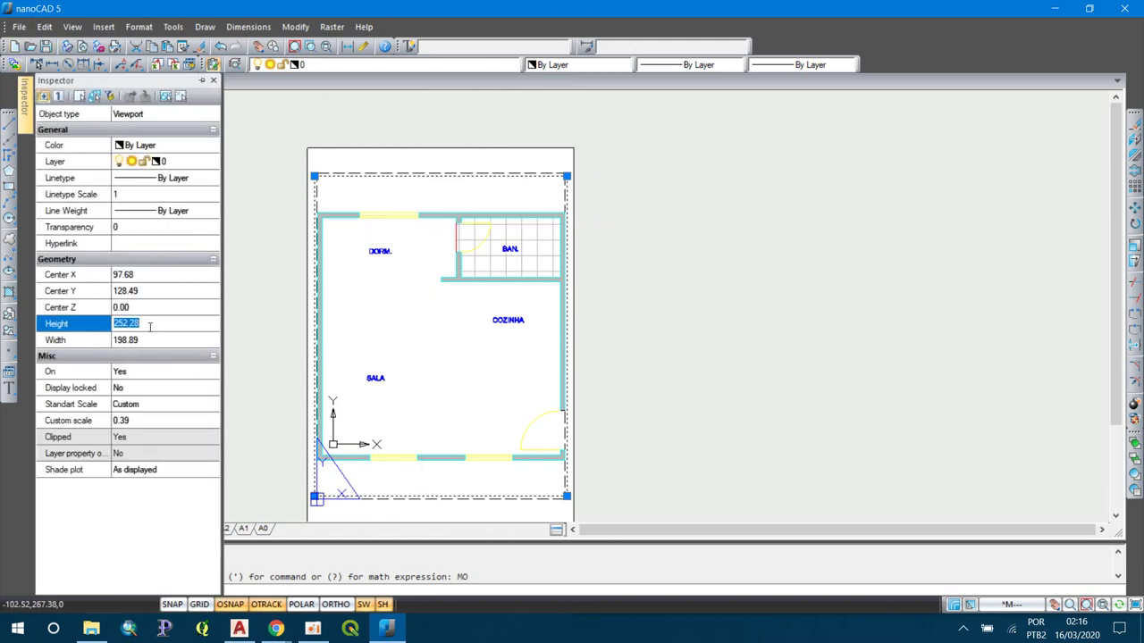
type("297")
key("Return")
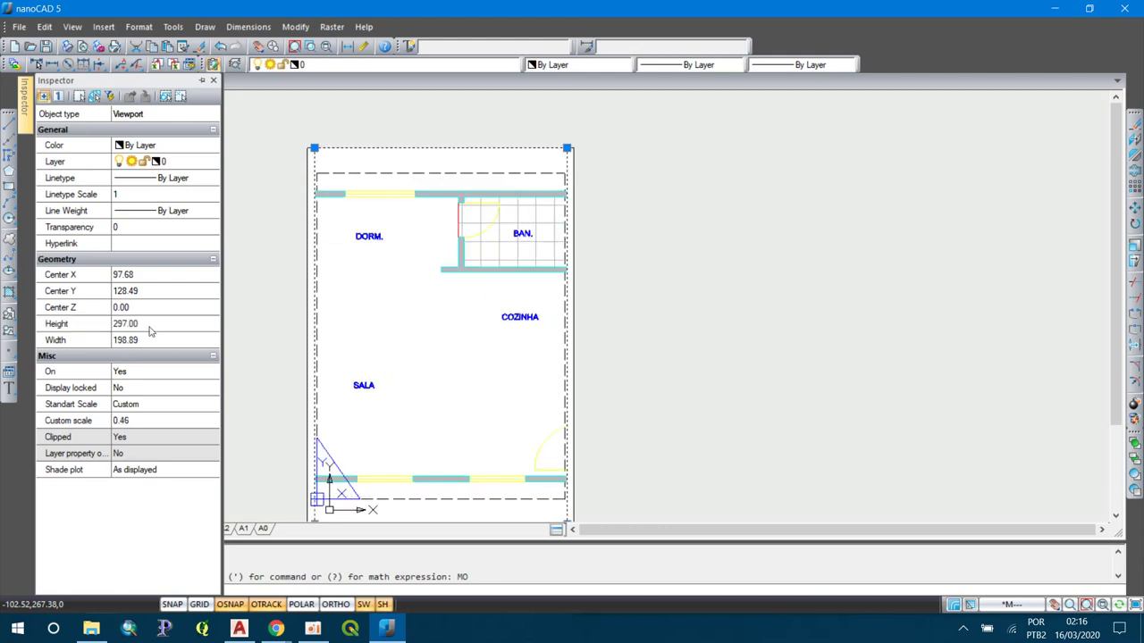
left_click(141, 339)
type("210")
key("Return")
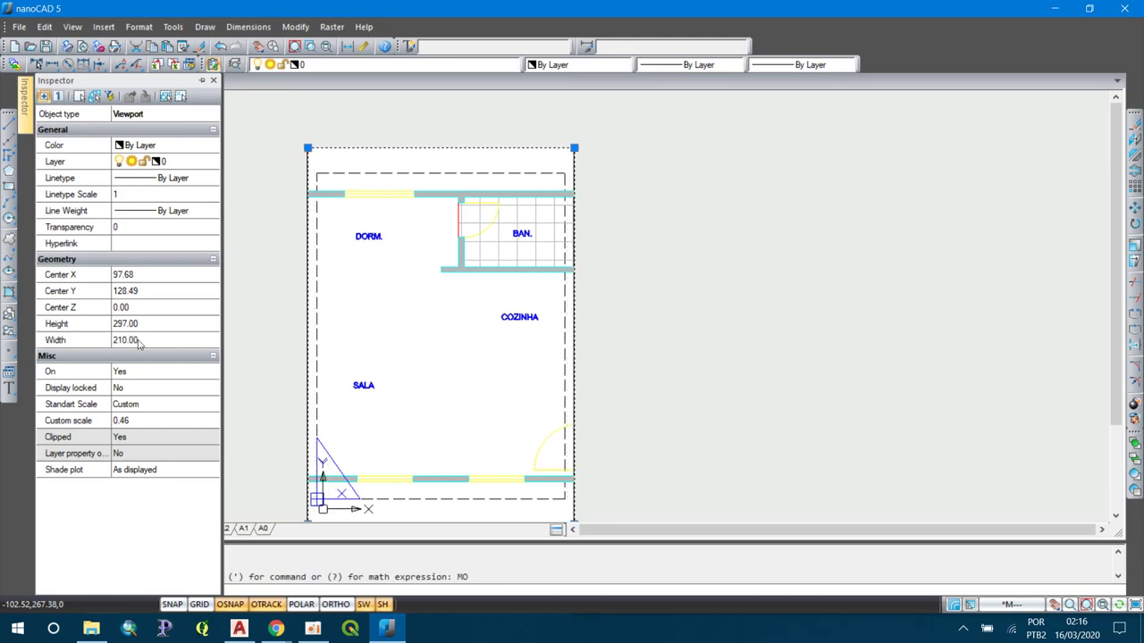
key("Escape")
- Inside the viewport, zoom the plan to a 1000/50XP scale
double_click(414, 291)
scroll(414, 290, "down", 3)
type("z")
key("Return")
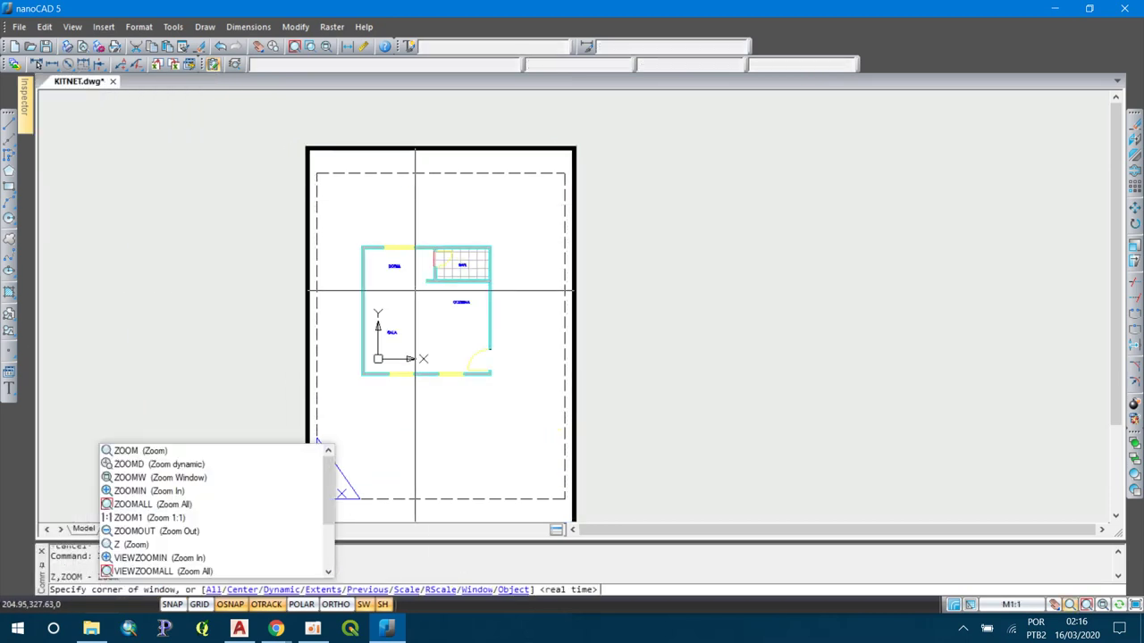
type("000/50XP")
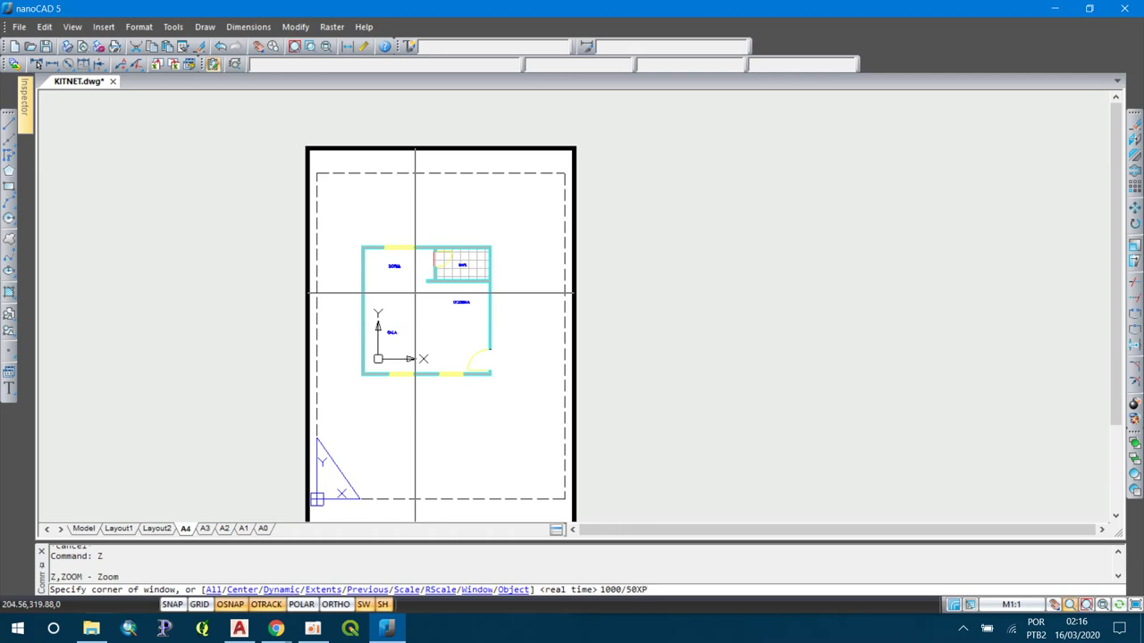
key("Return")
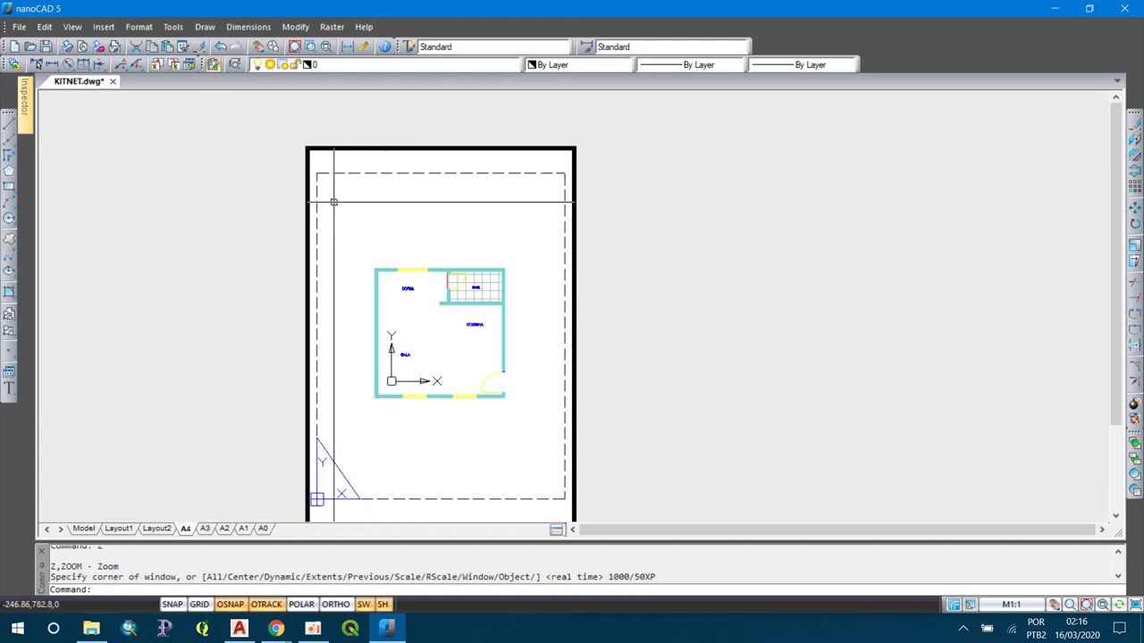
- Set the viewport's Custom scale to 0.2, dismissing the invalid expression error
double_click(284, 181)
left_click(307, 176)
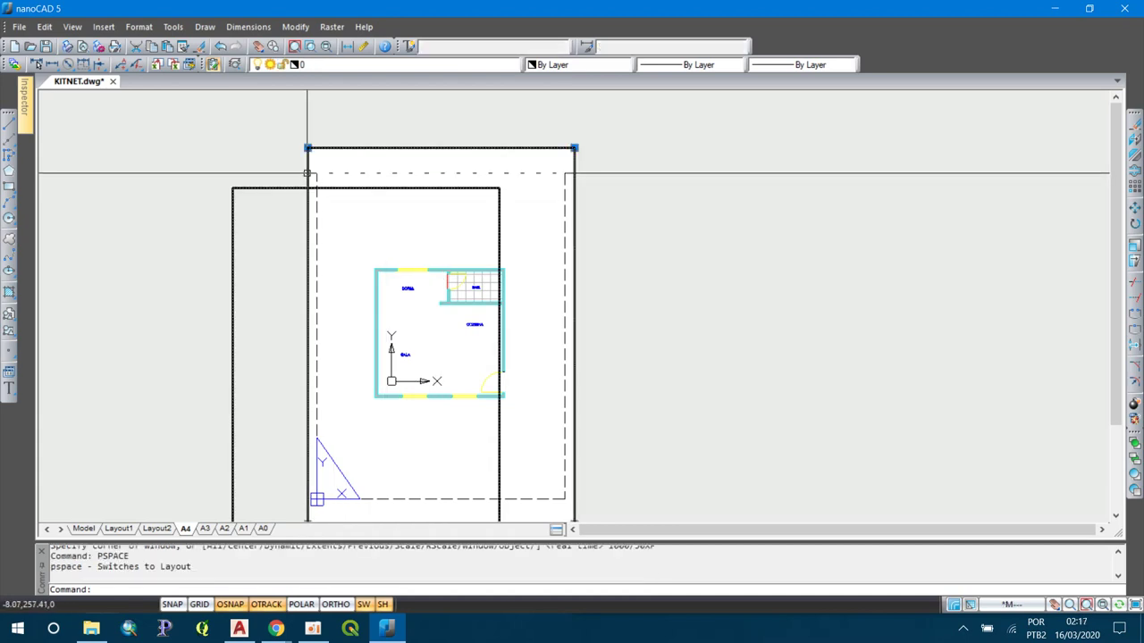
left_click(24, 94)
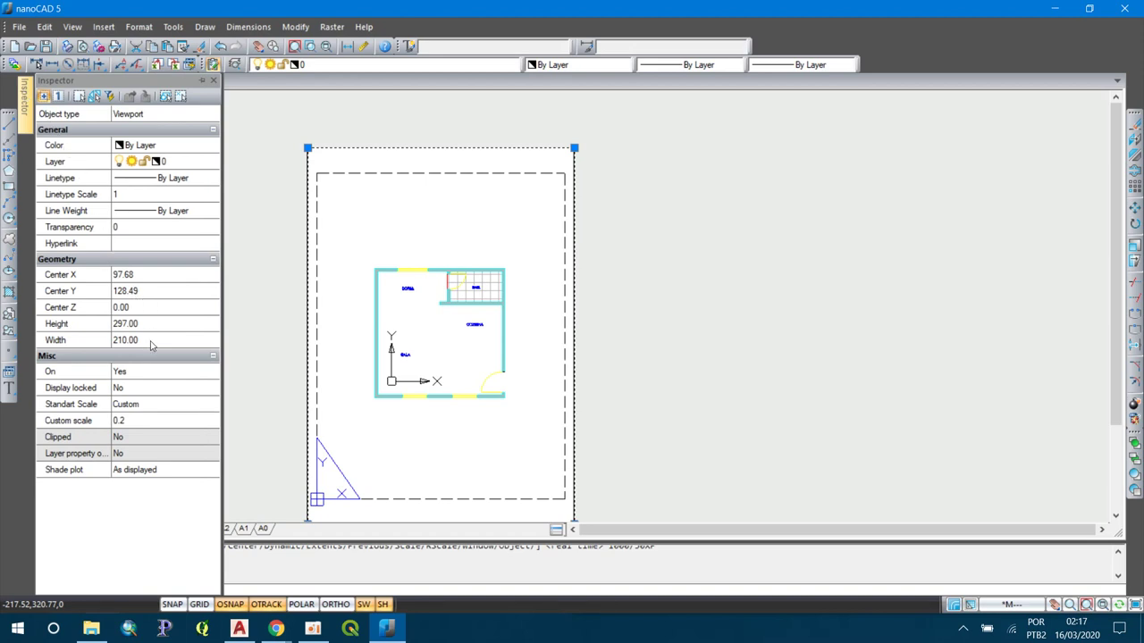
left_click(138, 420)
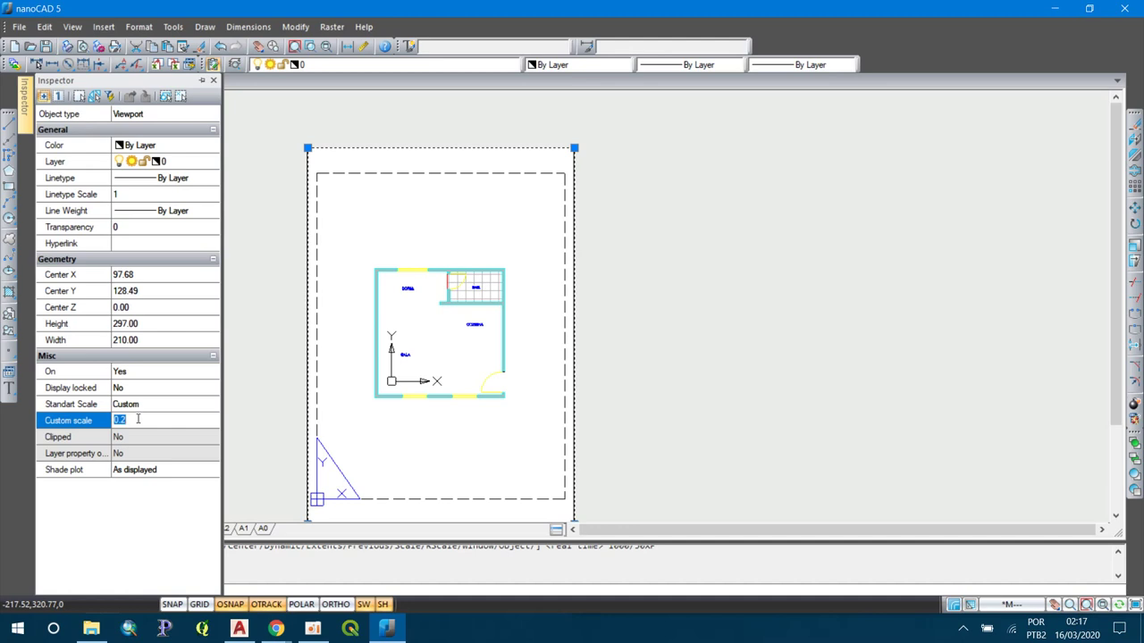
type("20")
key("Return")
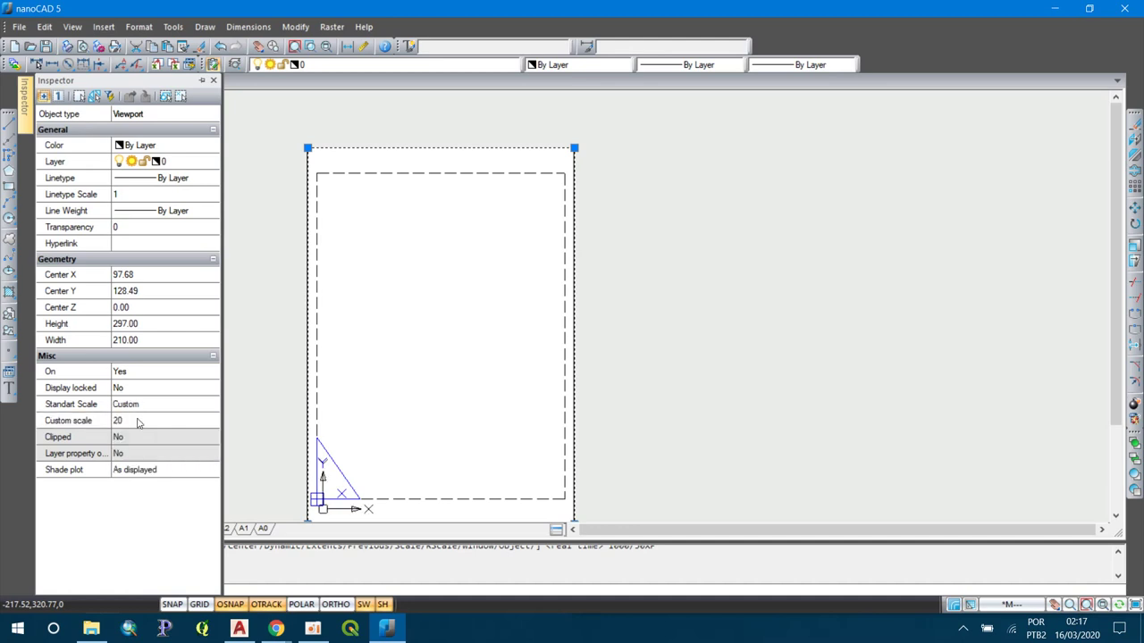
left_click(139, 421)
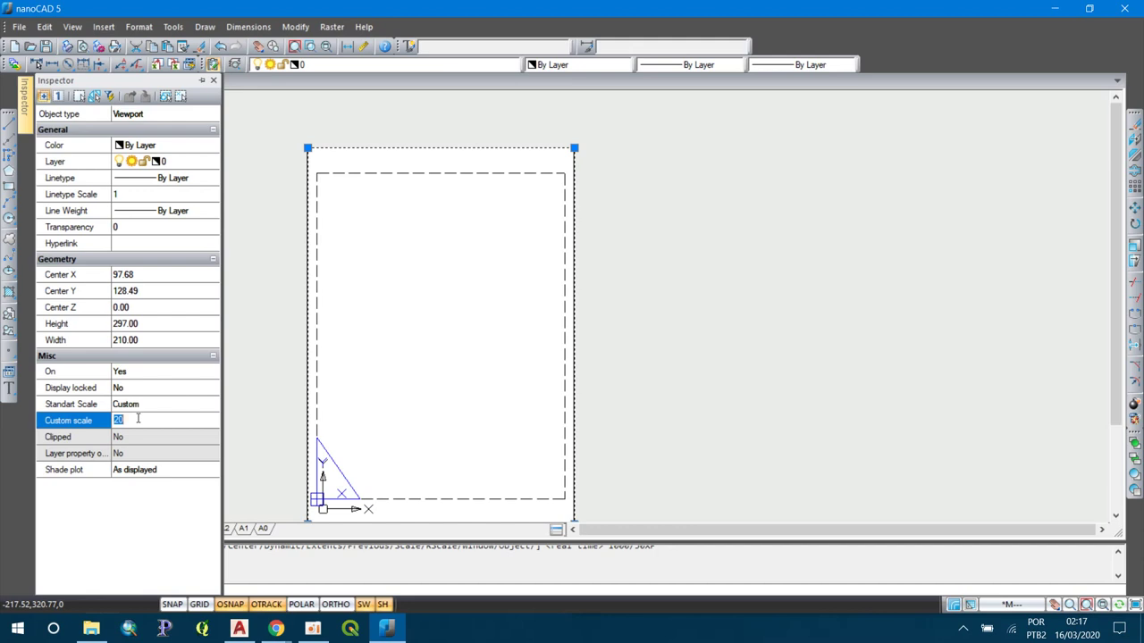
type(".2")
key("Return")
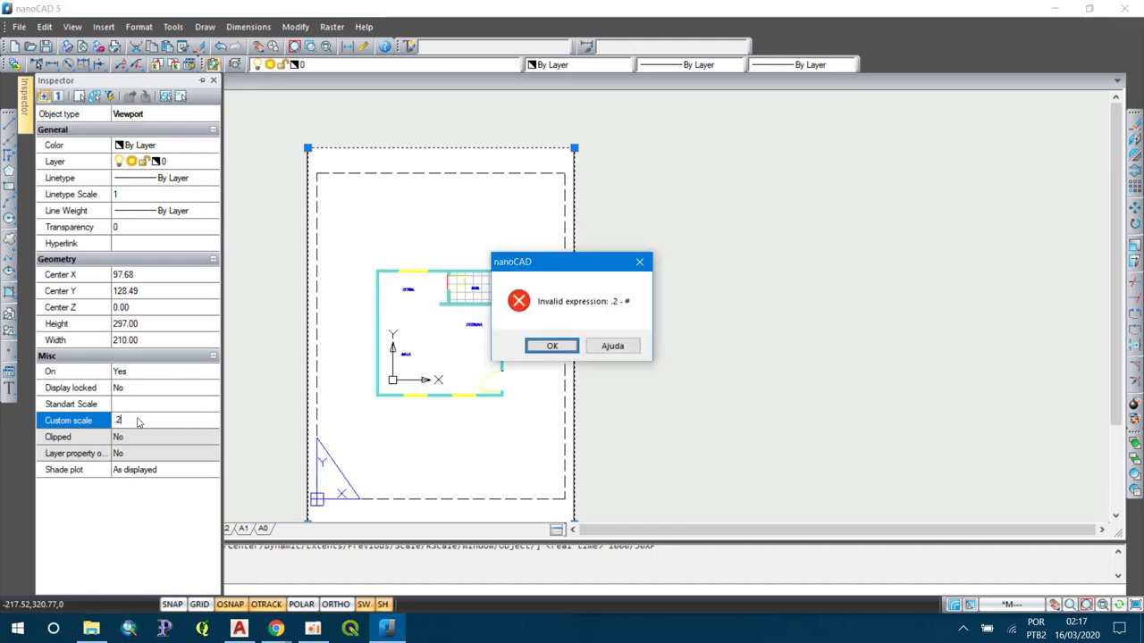
left_click(539, 346)
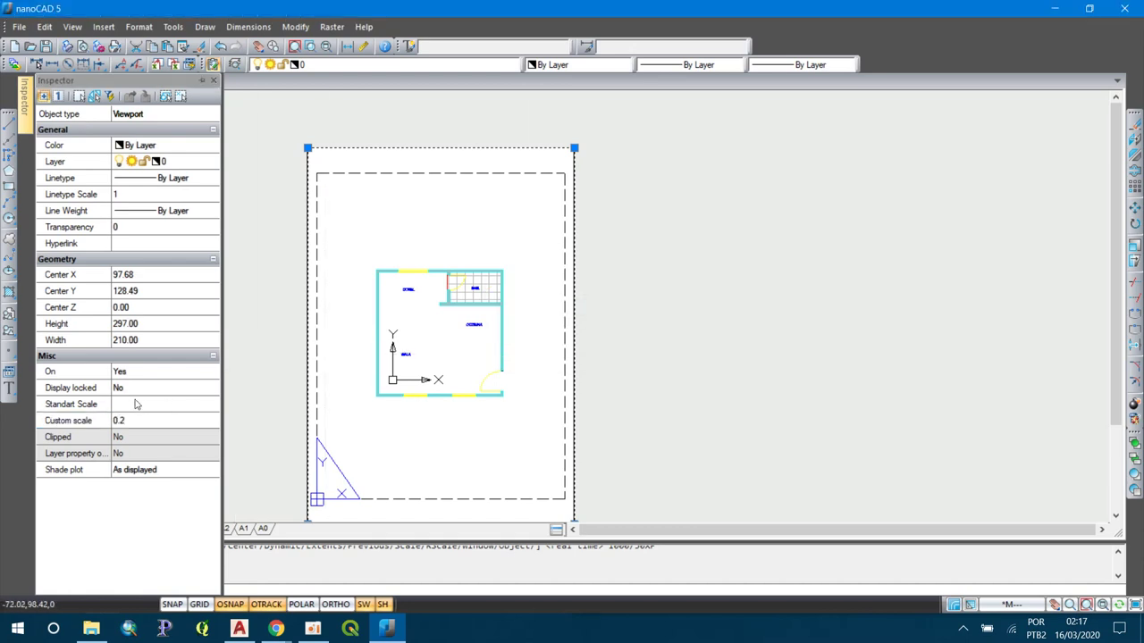
- Return to paper space with PS and zoom to extents
type("ps")
key("Return")
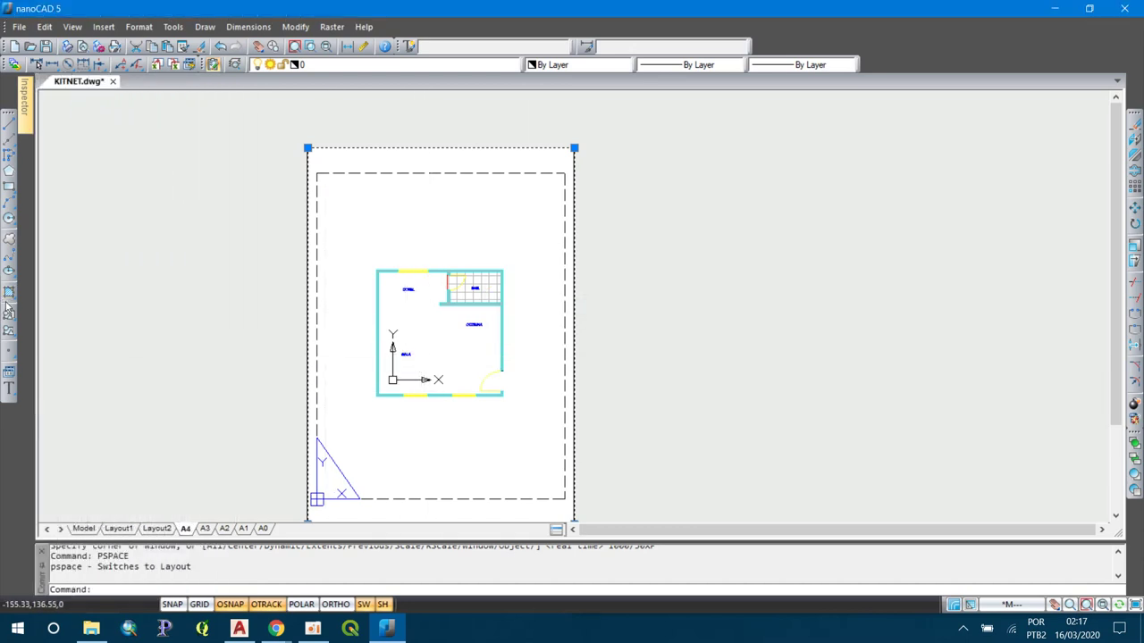
type("z")
key("Return")
type("e")
key("Return")
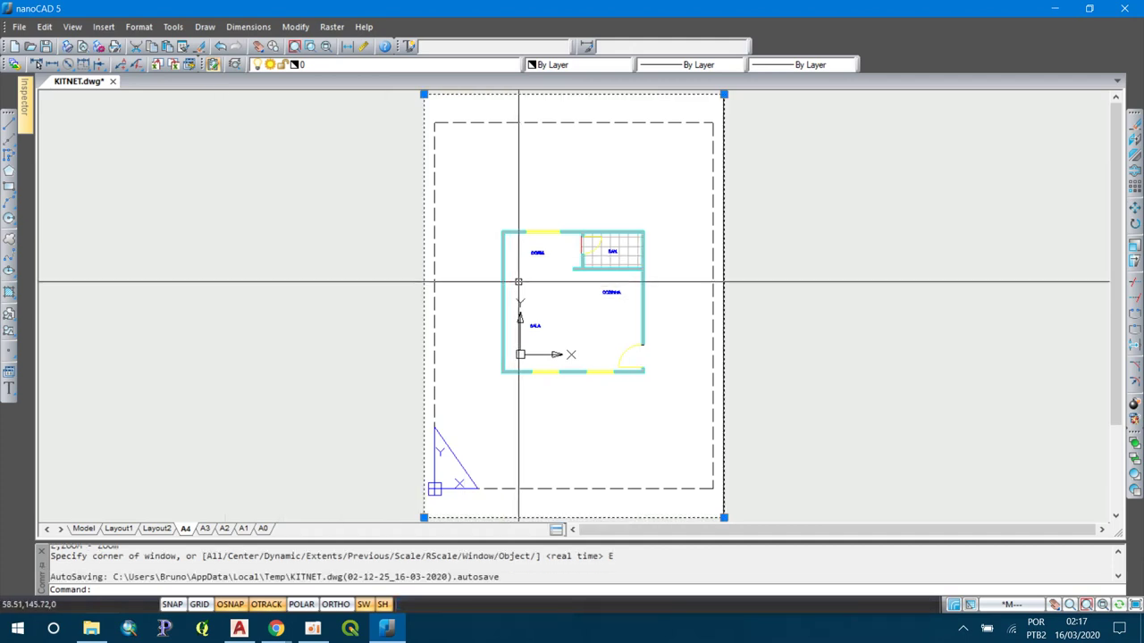
- Fit the whole A4 sheet in view, deselect the viewport, and open the Plot dialog
scroll(536, 259, "up", 3)
scroll(523, 265, "down", 3)
middle_click_drag(534, 276, 510, 274)
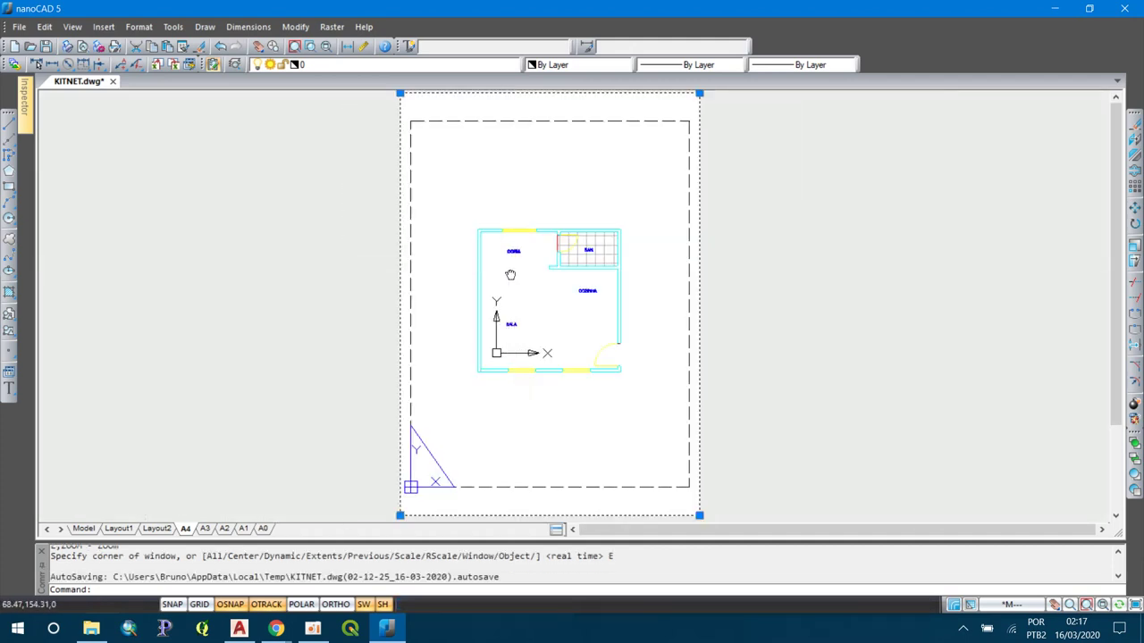
middle_click(511, 274)
middle_click(511, 274)
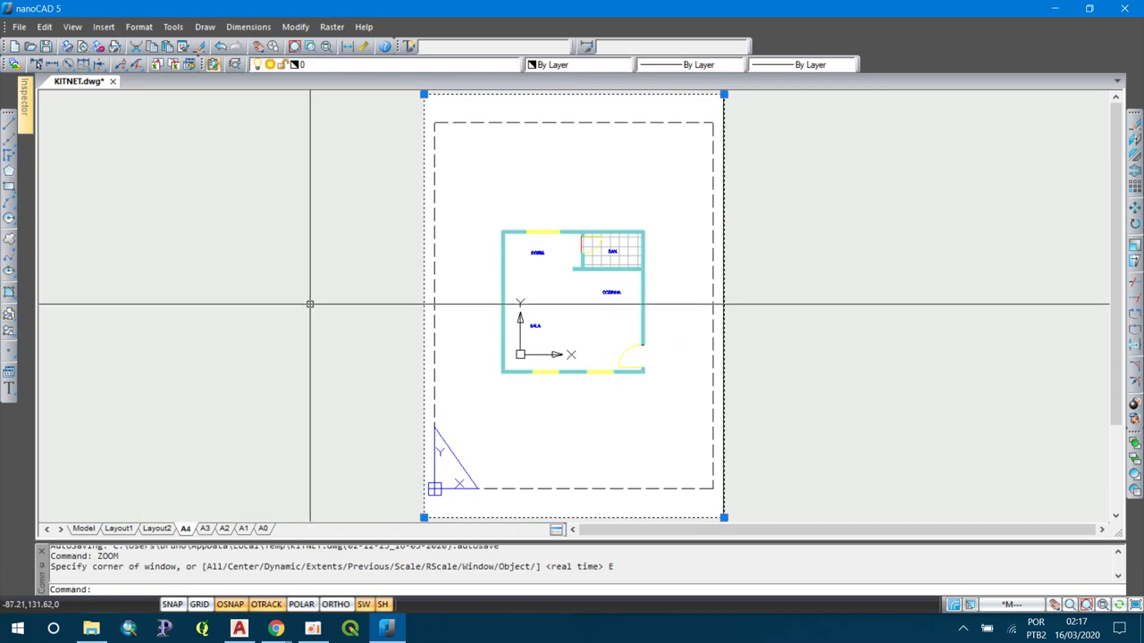
key("Escape")
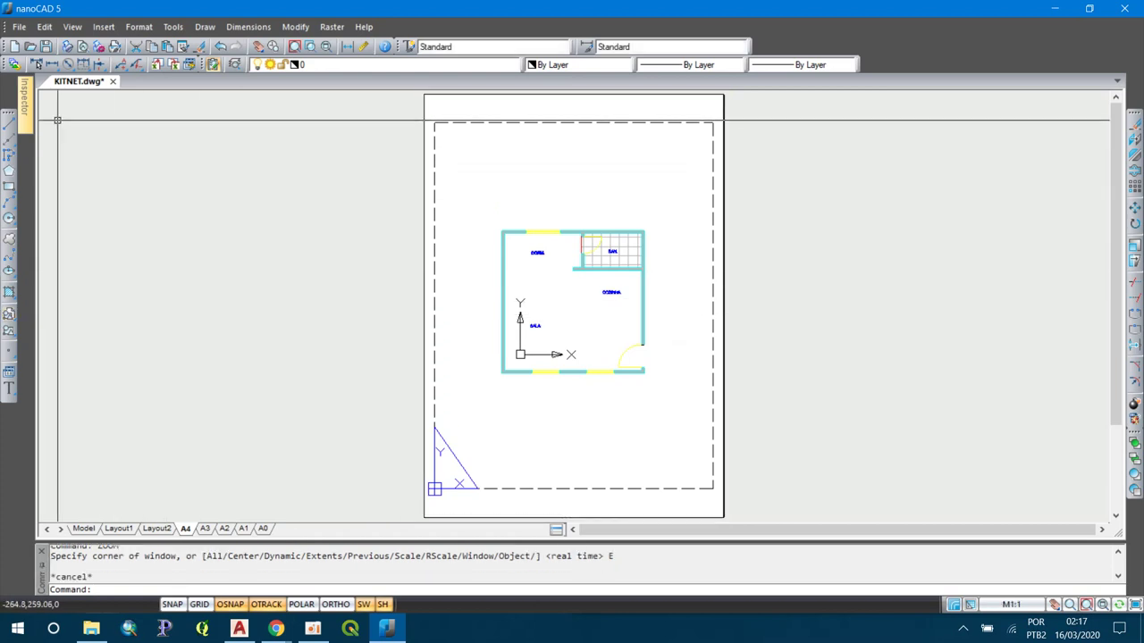
left_click(69, 54)
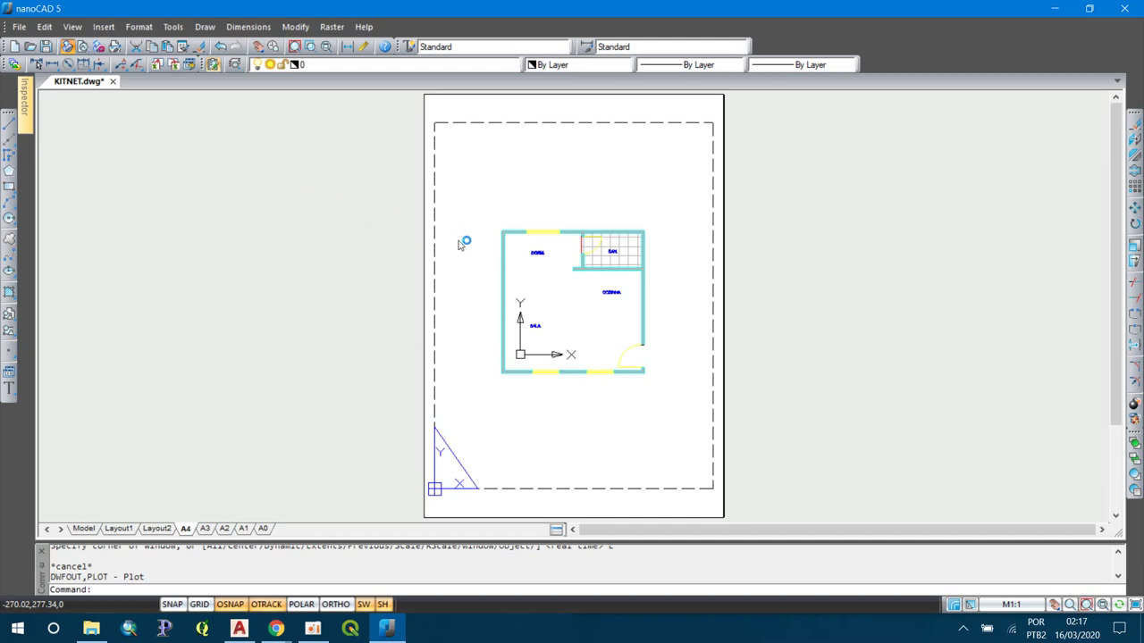
left_click(672, 193)
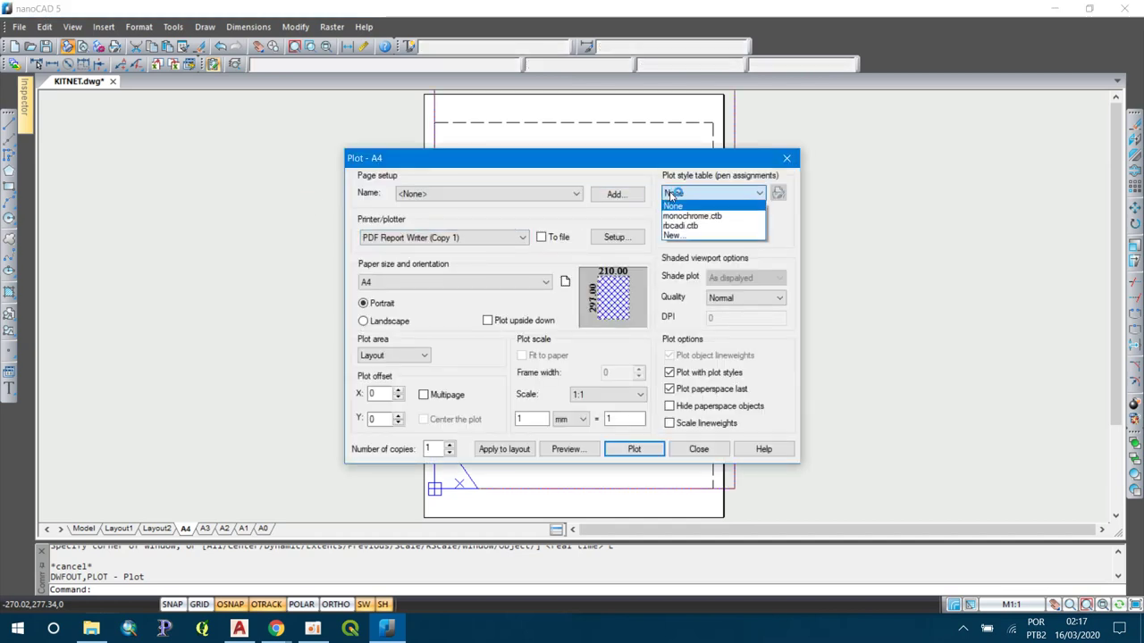
- Set monochrome.ctb, PDF Report Writer, Extents plot area and Center the plot
left_click(690, 216)
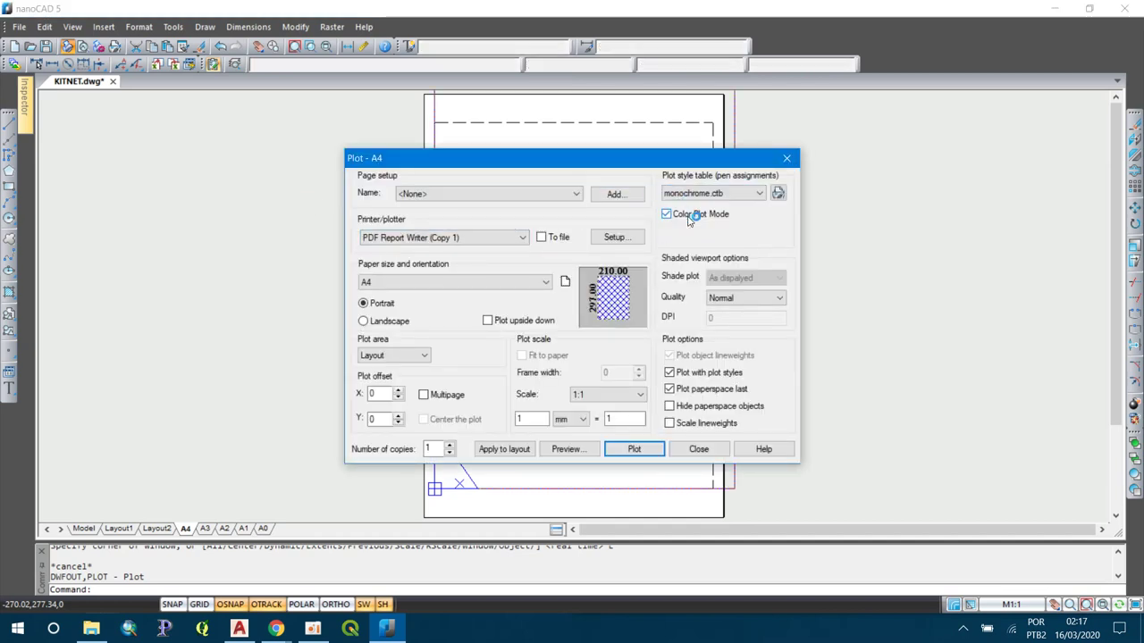
left_click(506, 240)
left_click(503, 235)
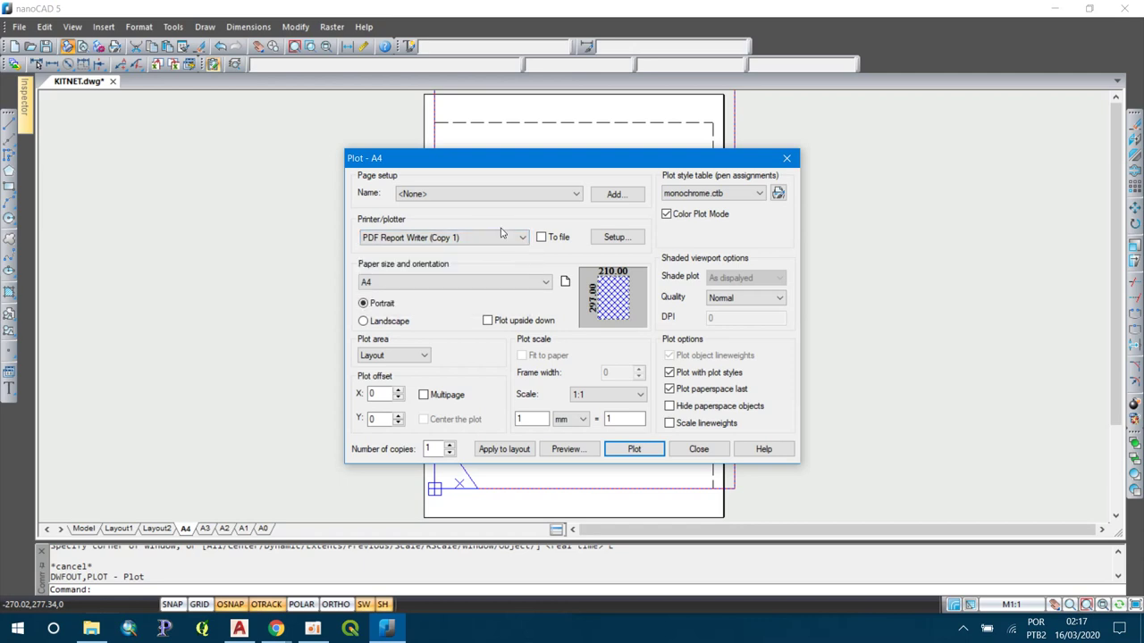
left_click(417, 355)
left_click(426, 377)
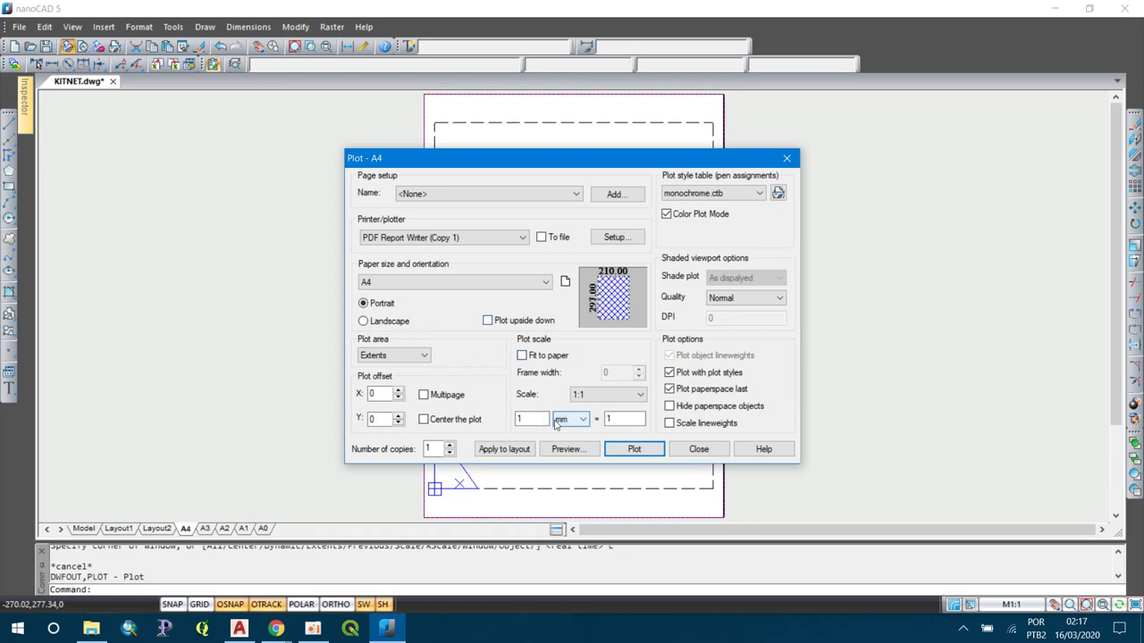
left_click(438, 427)
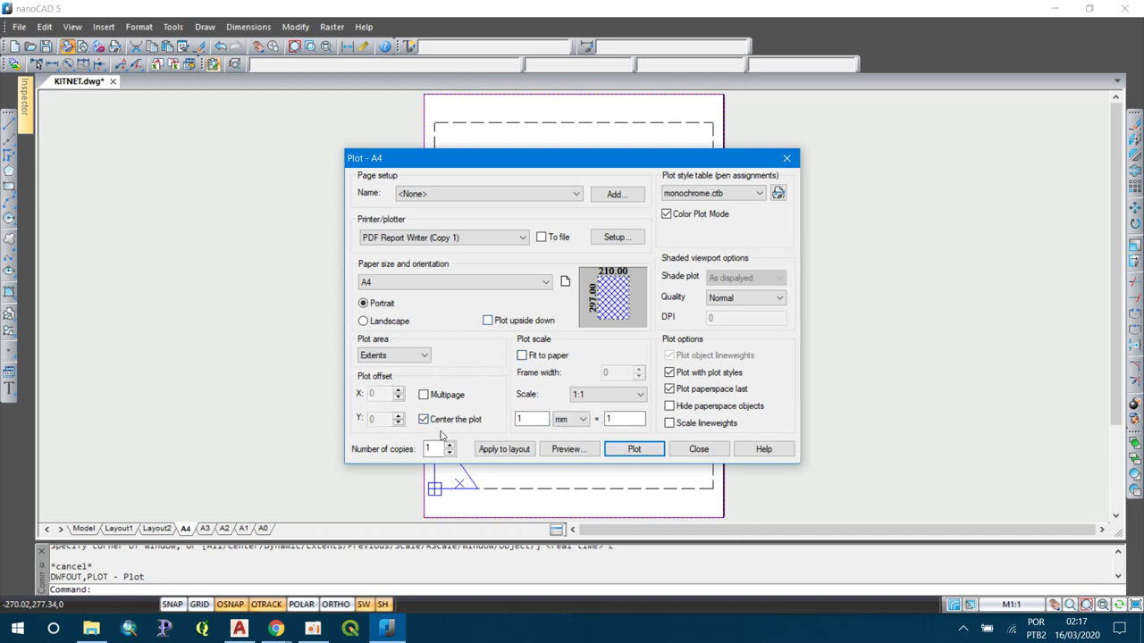
- Preview the A4 plot full screen, then close the preview
left_click(567, 448)
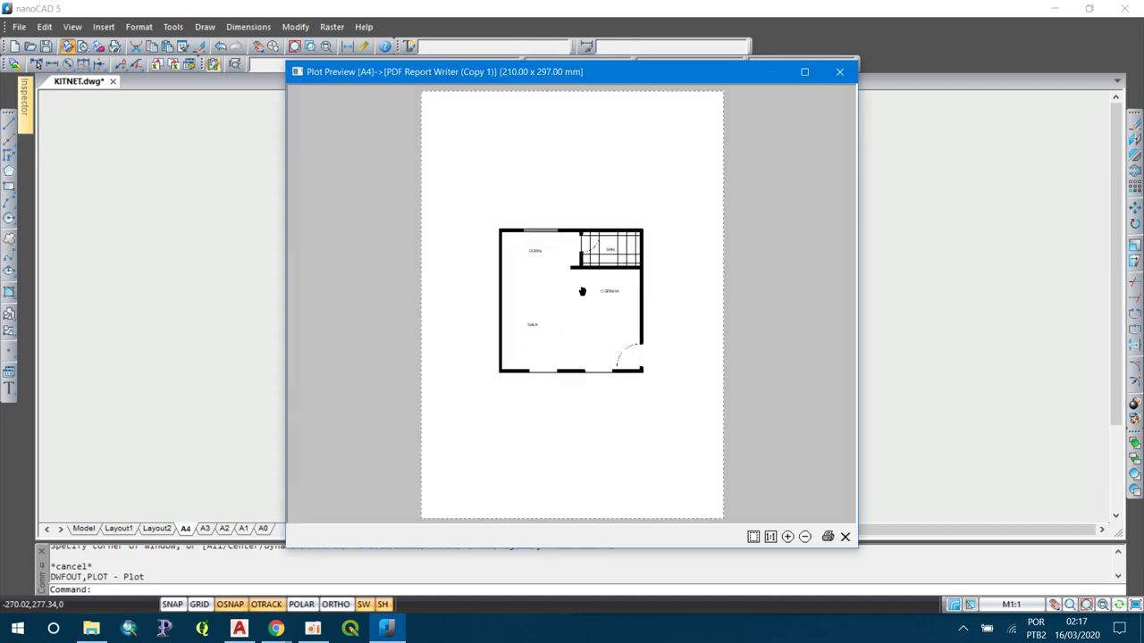
scroll(579, 297, "up", 2)
scroll(583, 289, "up", 3)
scroll(582, 289, "down", 2)
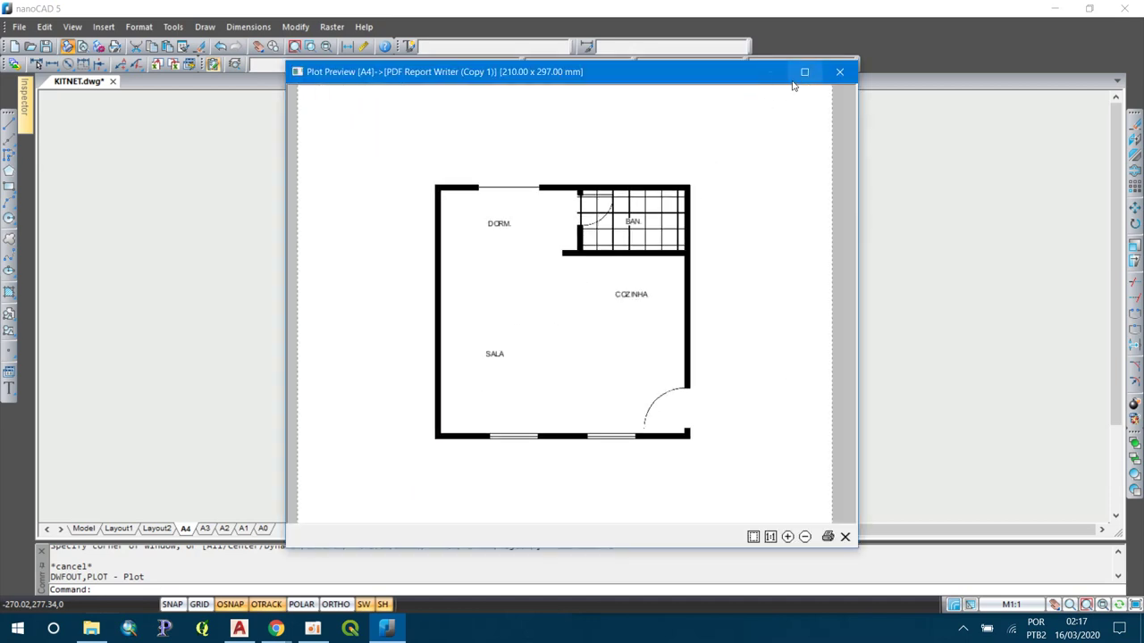
left_click(804, 71)
scroll(617, 210, "down", 2)
scroll(602, 224, "up", 2)
scroll(586, 231, "up", 2)
scroll(585, 230, "up", 3)
key("Escape")
- Switch the plot style to rbcadi.ctb and preview the plot again
left_click(694, 194)
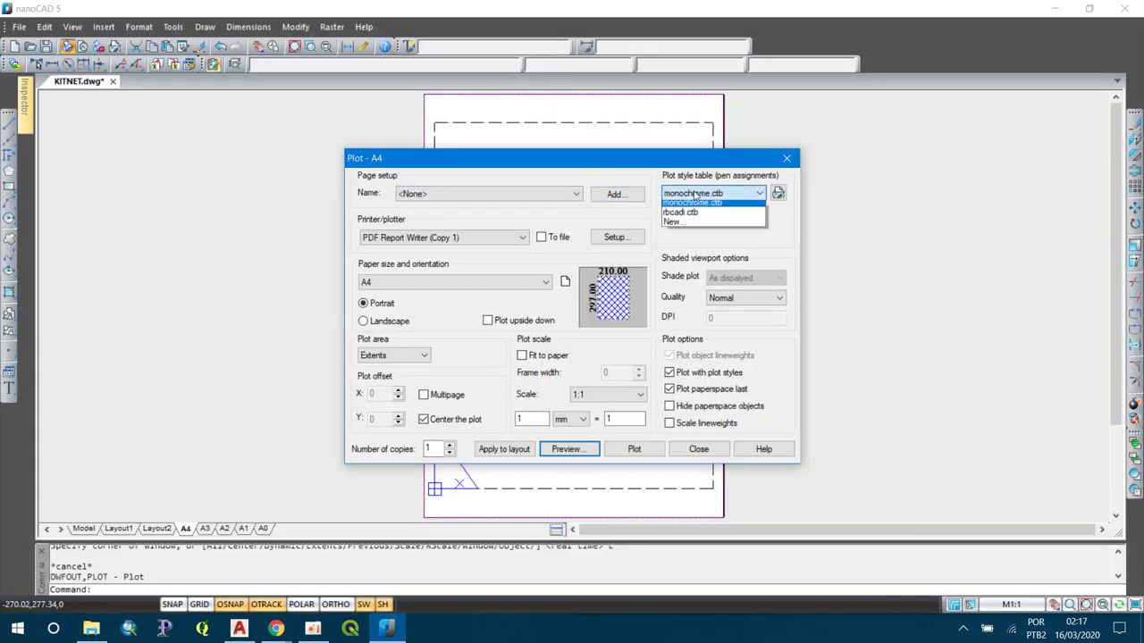
left_click(688, 213)
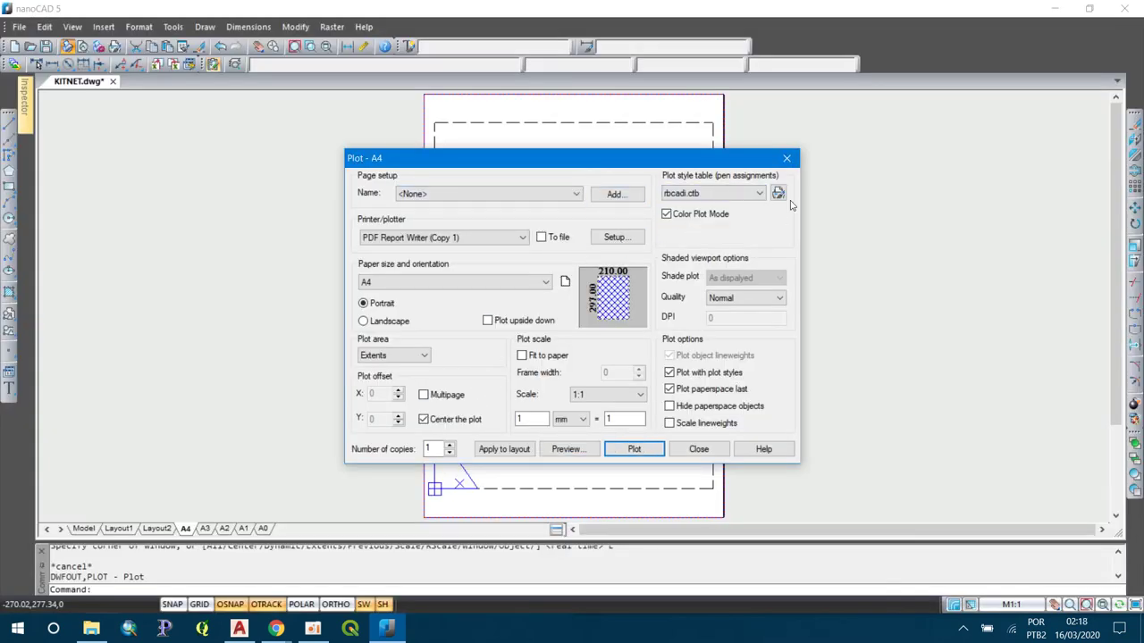
left_click(565, 448)
scroll(563, 268, "up", 2)
scroll(572, 264, "up", 3)
scroll(571, 264, "down", 3)
scroll(565, 268, "down", 2)
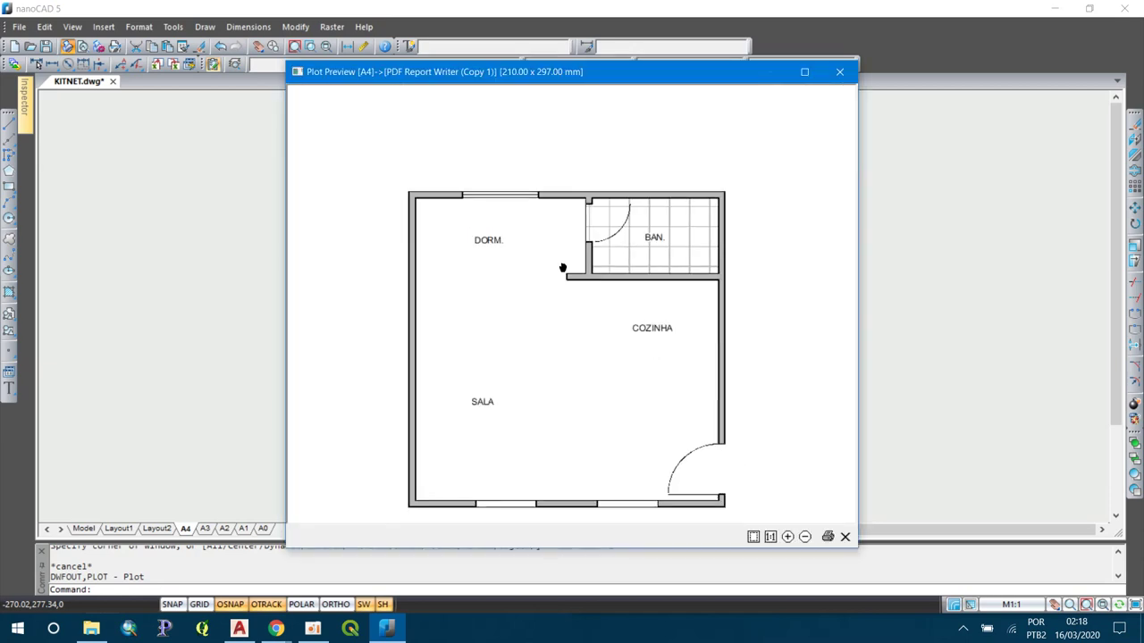
left_click(803, 72)
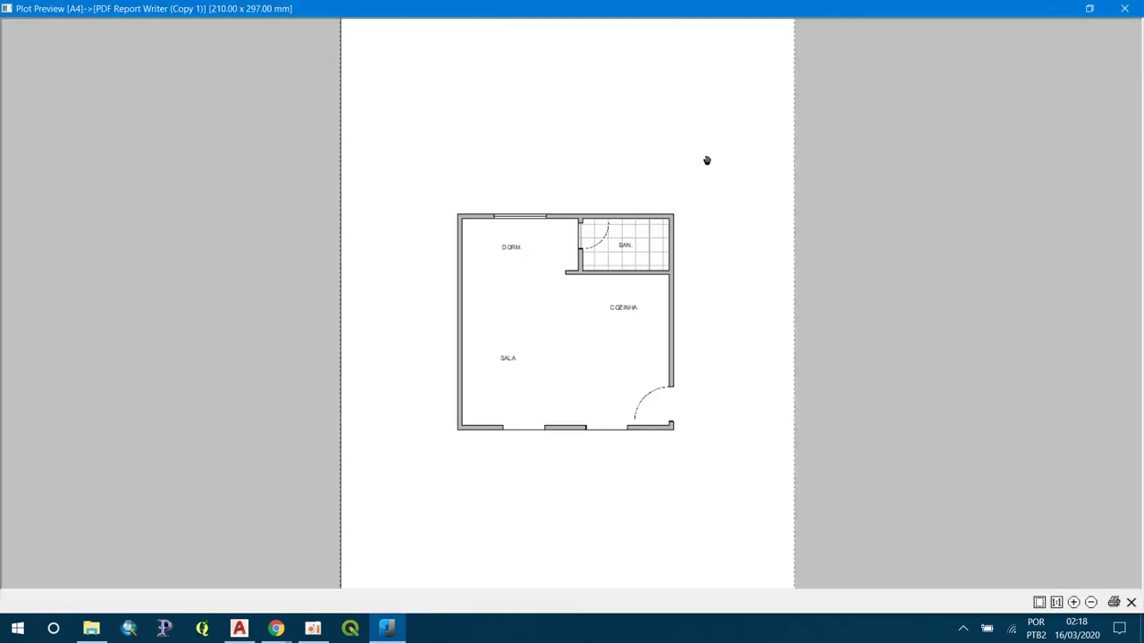
scroll(608, 244, "down", 1)
key("Escape")
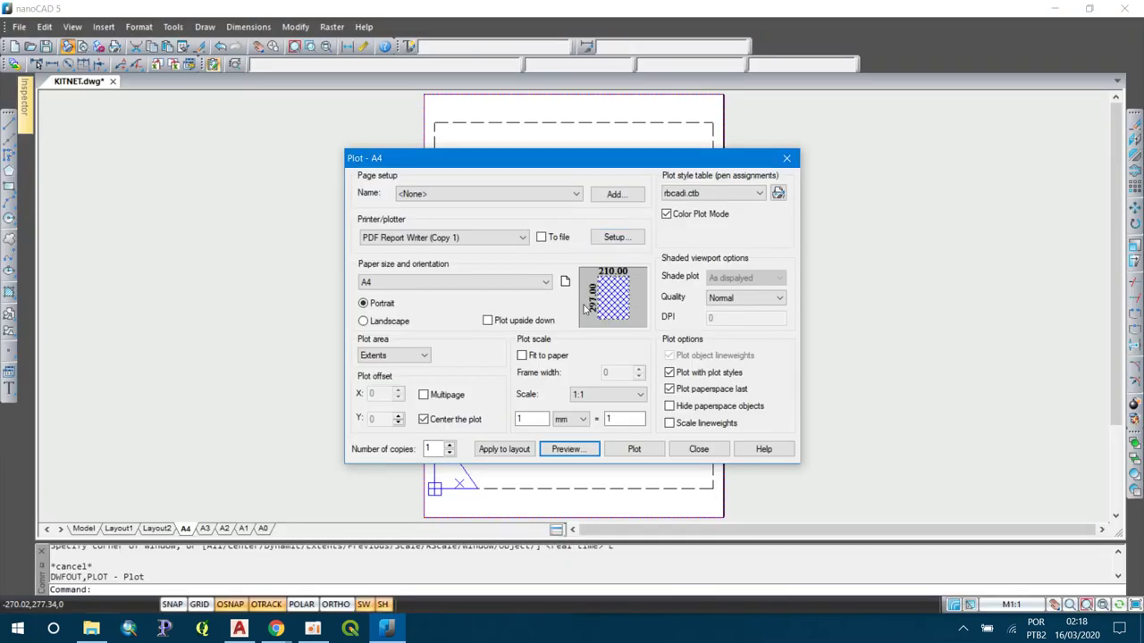
- Close the Plot dialog without plotting
left_click(313, 628)
left_click(293, 486)
left_click(787, 159)
left_click(605, 213)
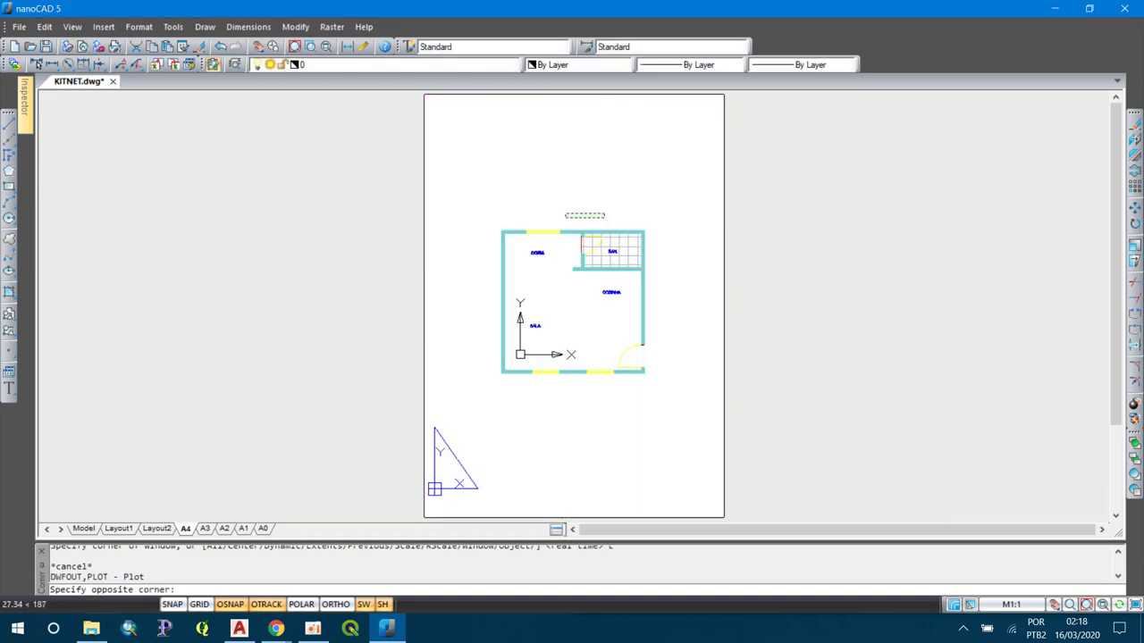
- Select the layout viewport and confirm its Custom scale as 0.2 in the properties
scroll(572, 221, "down", 2)
left_click(429, 173)
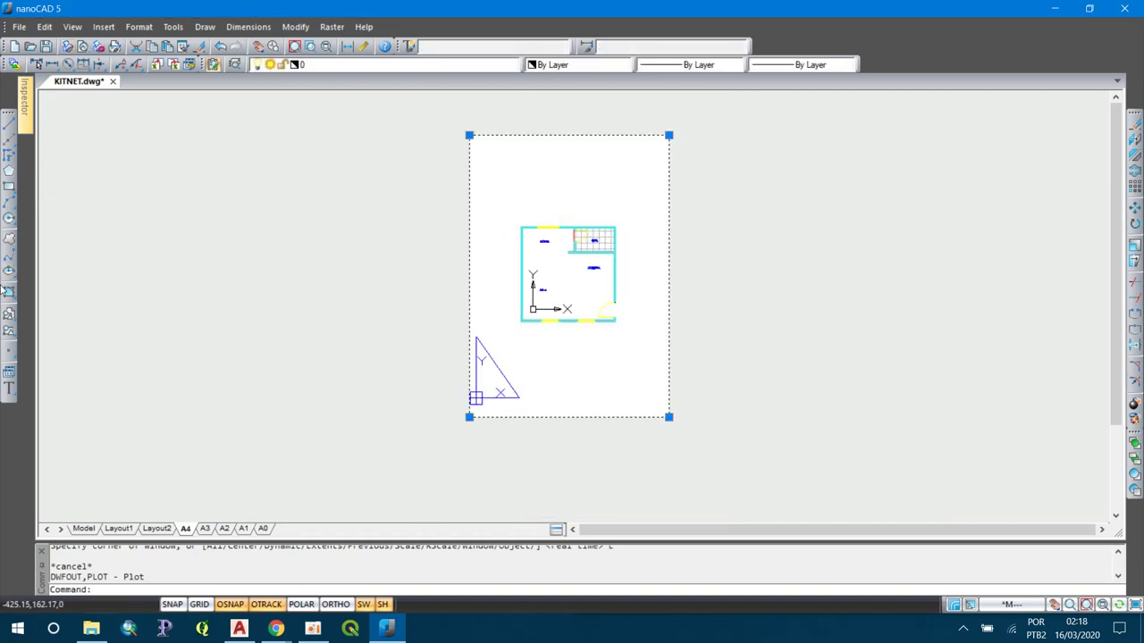
left_click(24, 96)
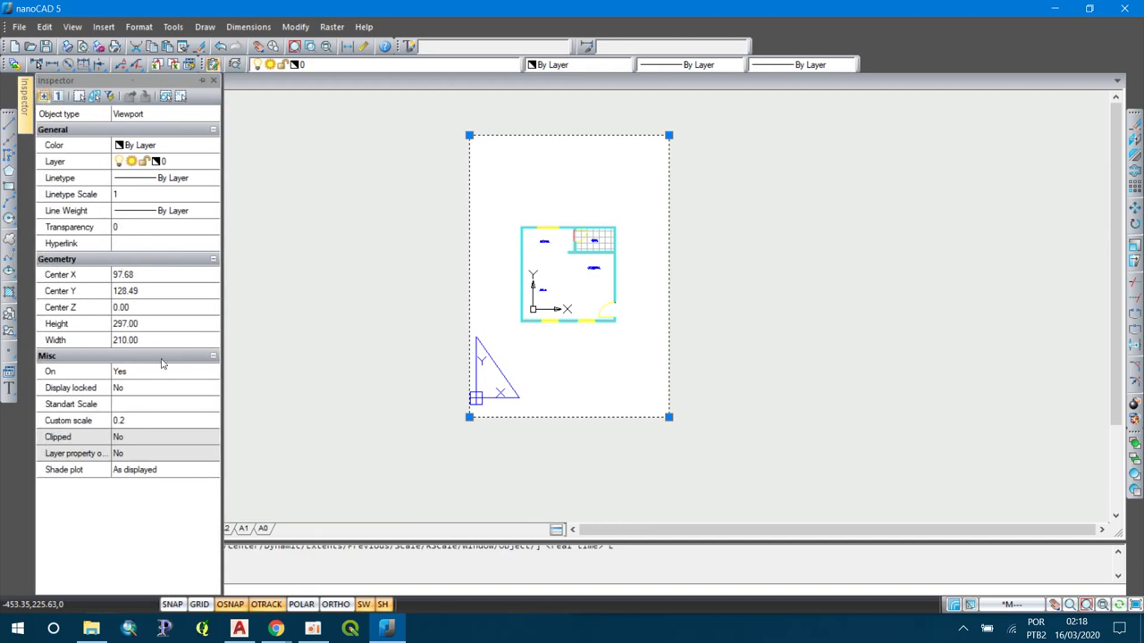
left_click(164, 420)
type("1000/5")
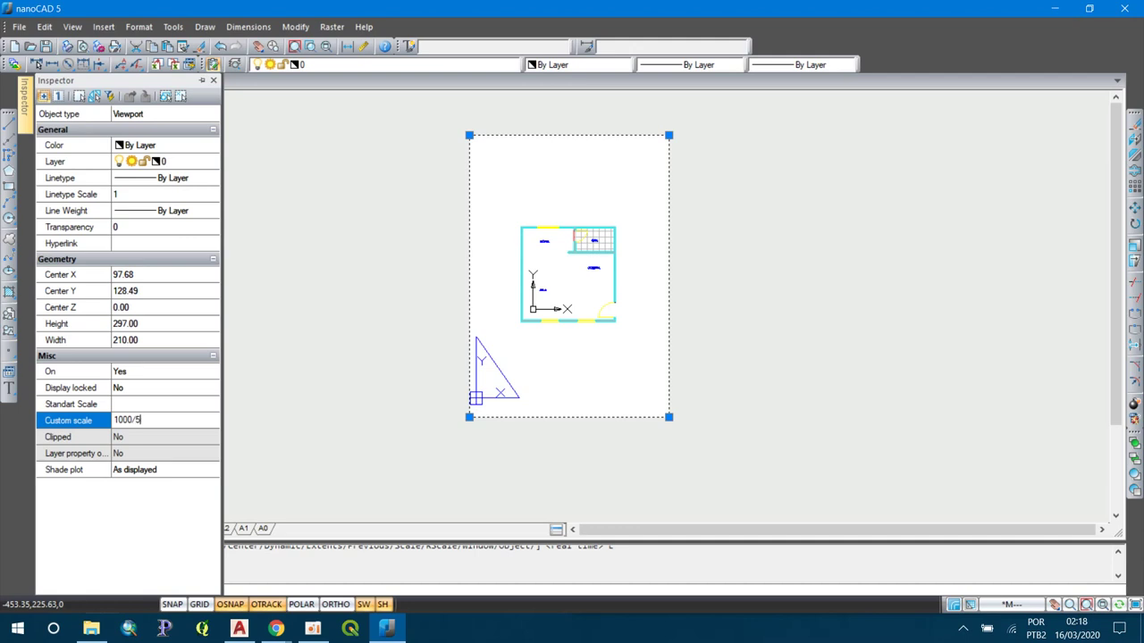
type("0")
key("Return")
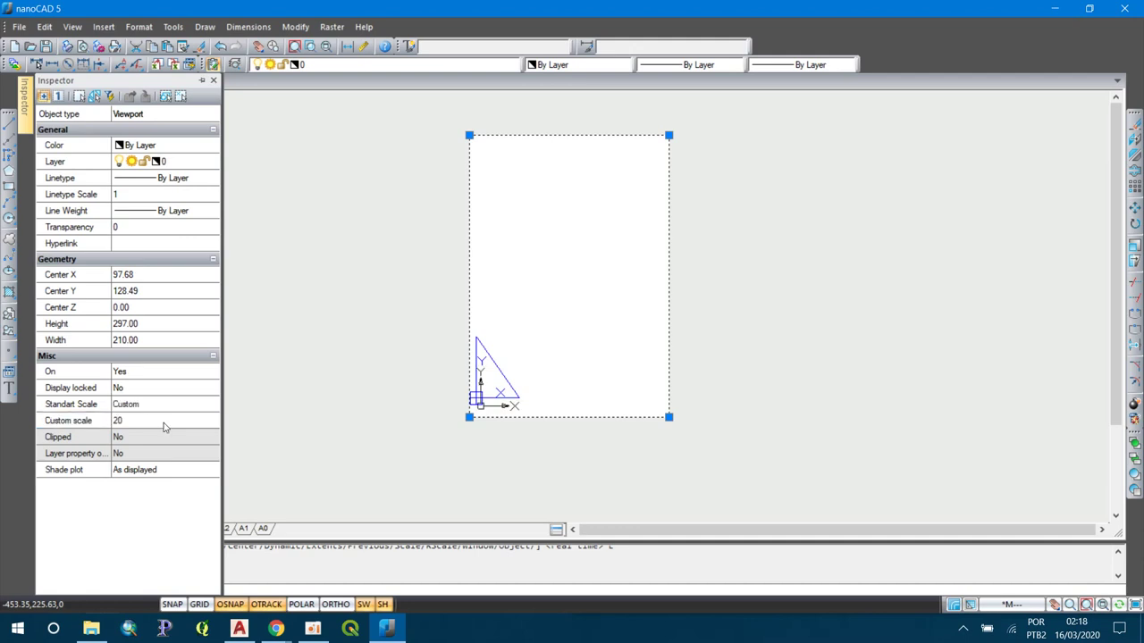
left_click(164, 420)
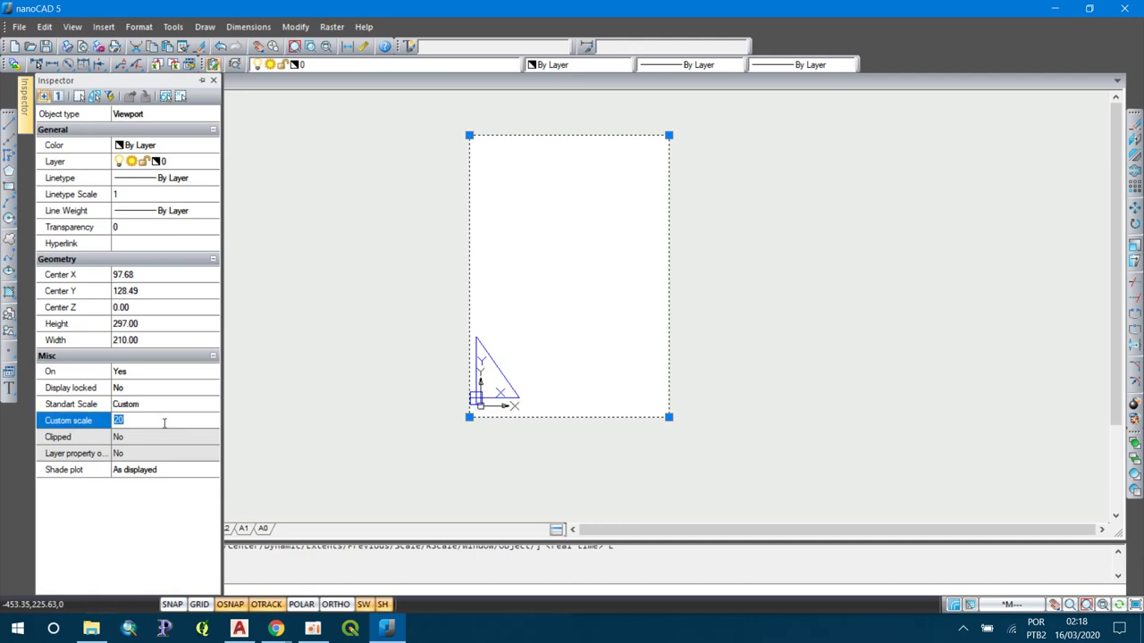
type("2")
key("Return")
type("0.2")
key("Return")
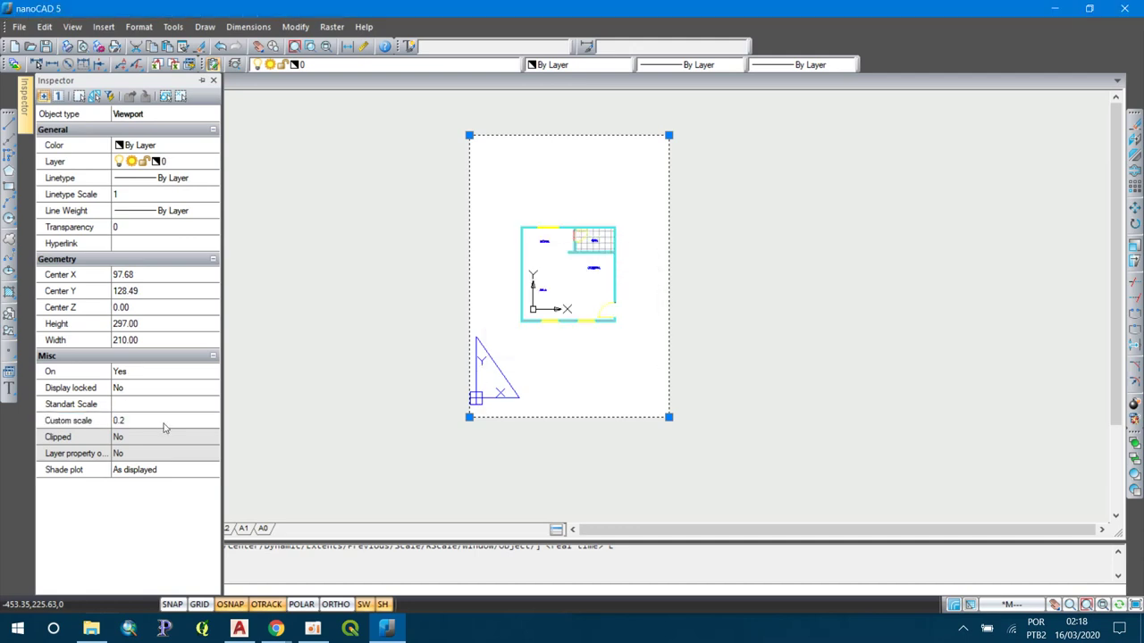
left_click(164, 420)
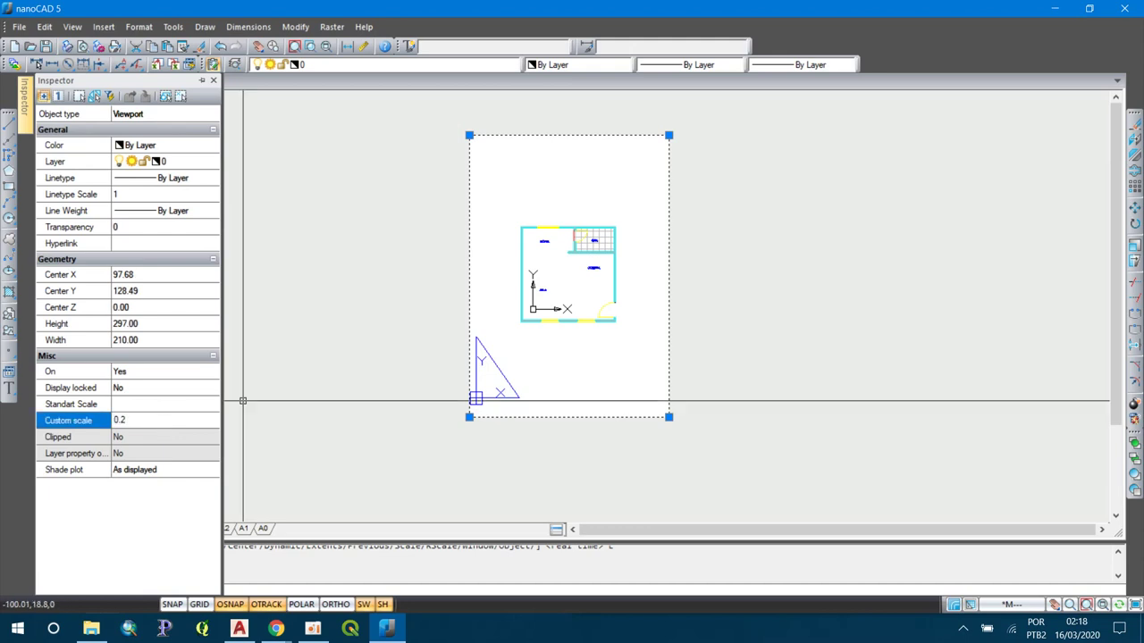
key("Return")
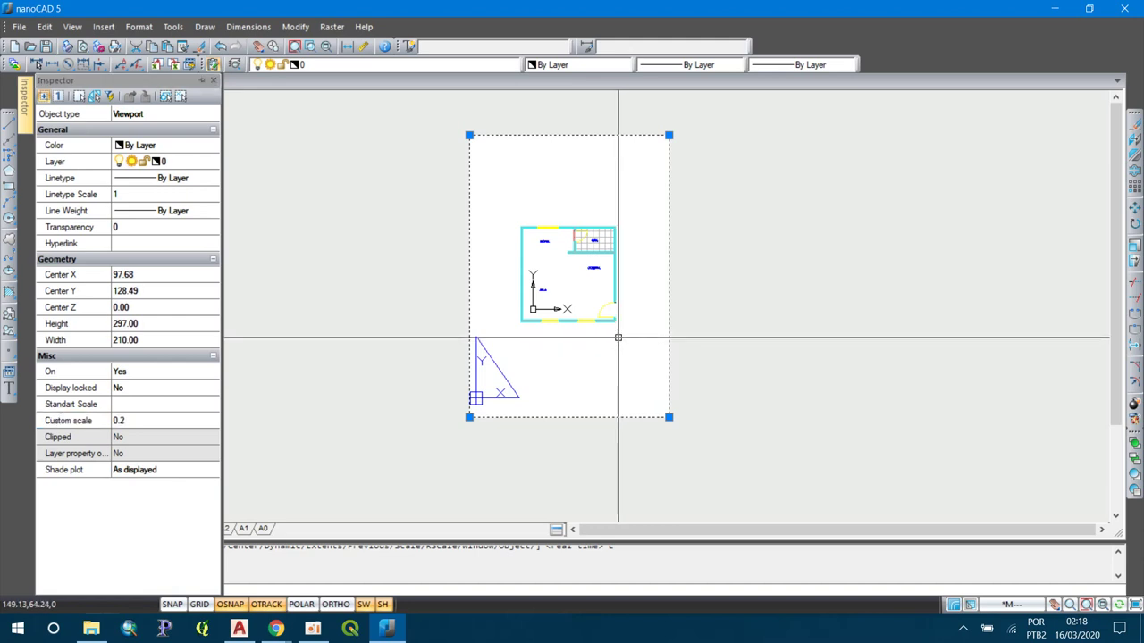
- Deselect the viewport and switch to the Model tab
key("Escape")
left_click(631, 324)
key("Escape")
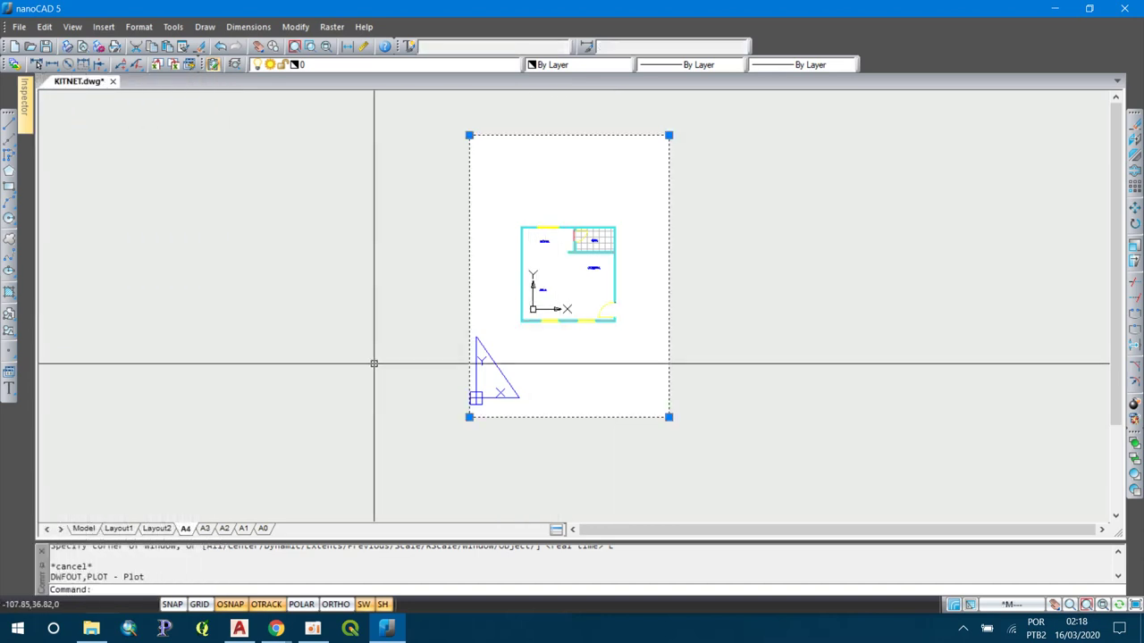
left_click(82, 529)
- Zoom to the extents of the kitnet plan in Model space
scroll(409, 357, "down", 2)
type("z")
key("Return")
type("e")
key("Return")
scroll(457, 345, "down", 3)
middle_click(461, 343)
middle_click(461, 343)
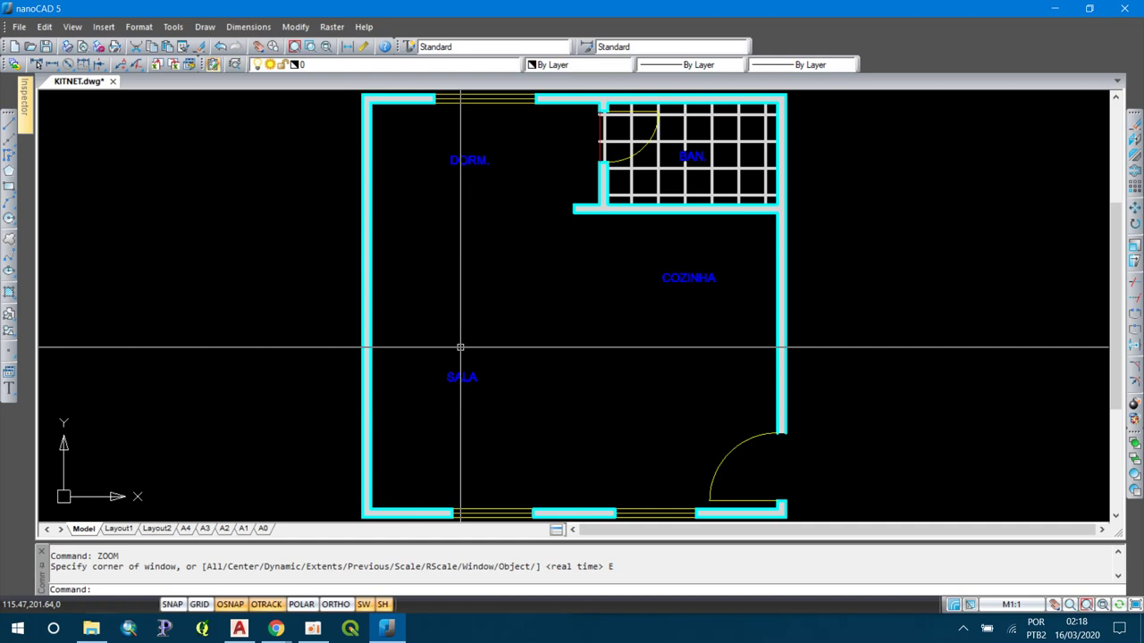
key("Escape")
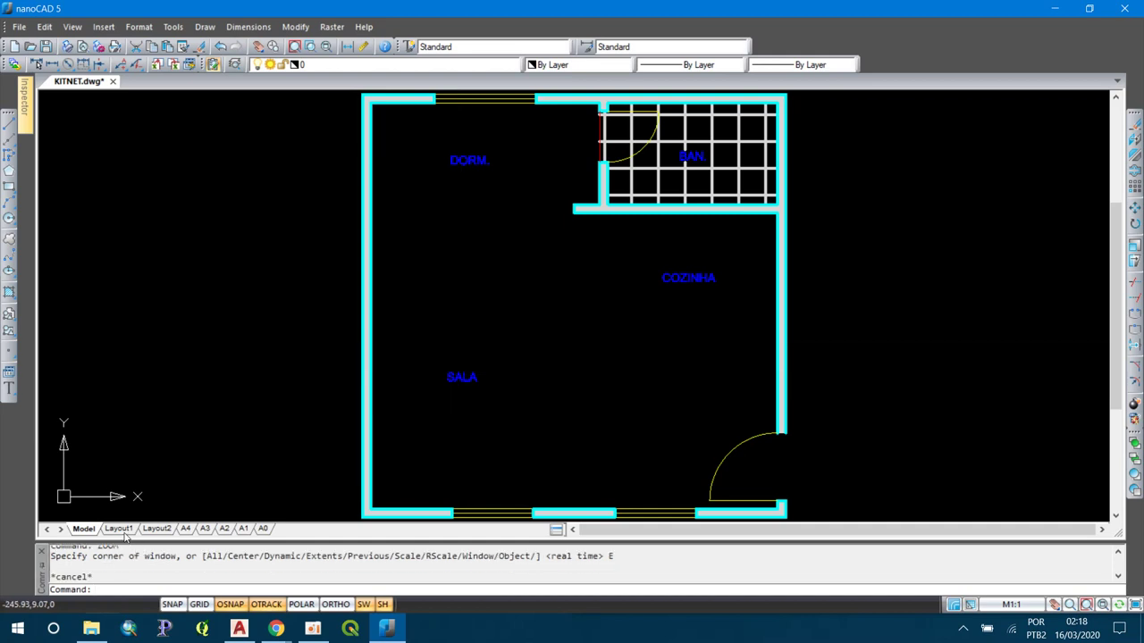
- Switch to the A4 layout and zoom to its extents
left_click(120, 529)
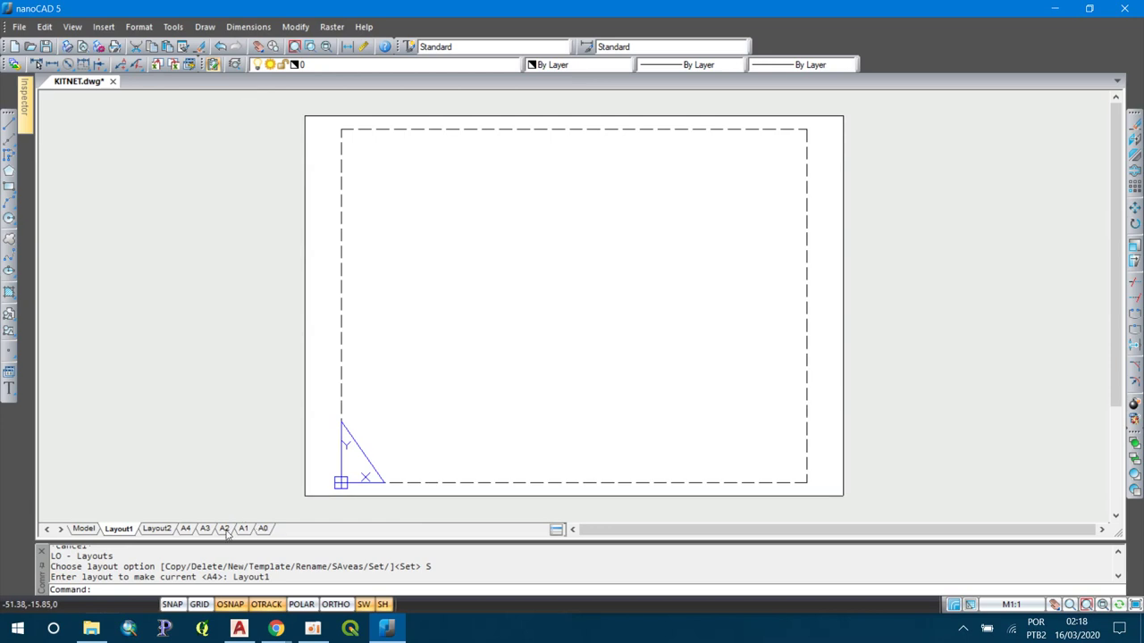
left_click(186, 528)
type("z")
key("Return")
type("e")
key("Return")
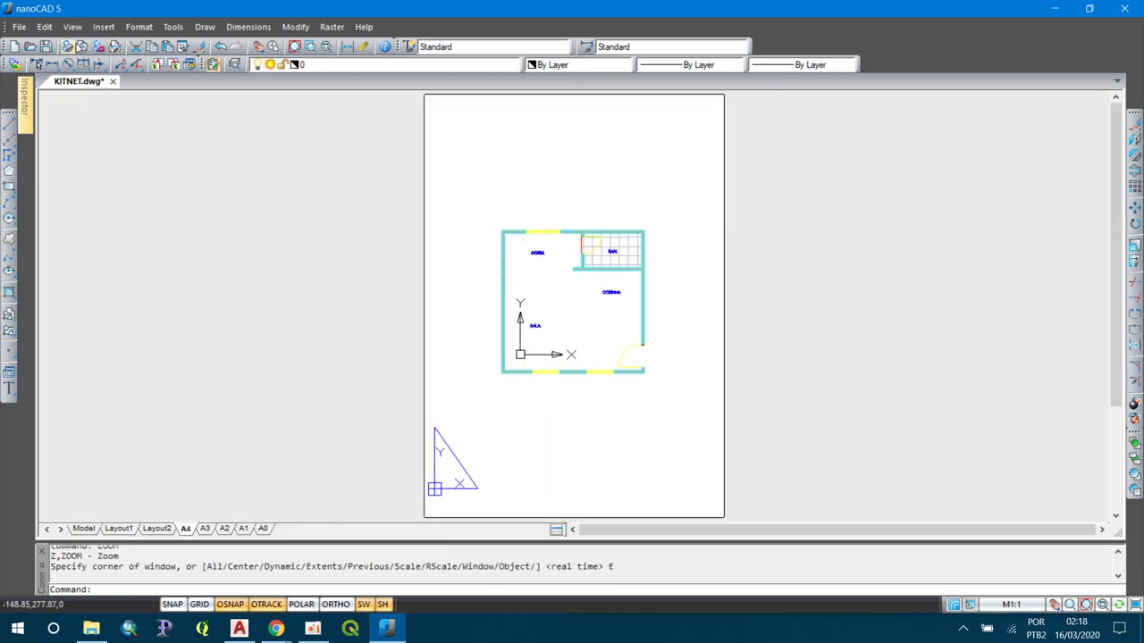
- Preview the A4 sheet plot with no page setup, then select the viewport
left_click(67, 47)
left_click(444, 196)
left_click(447, 200)
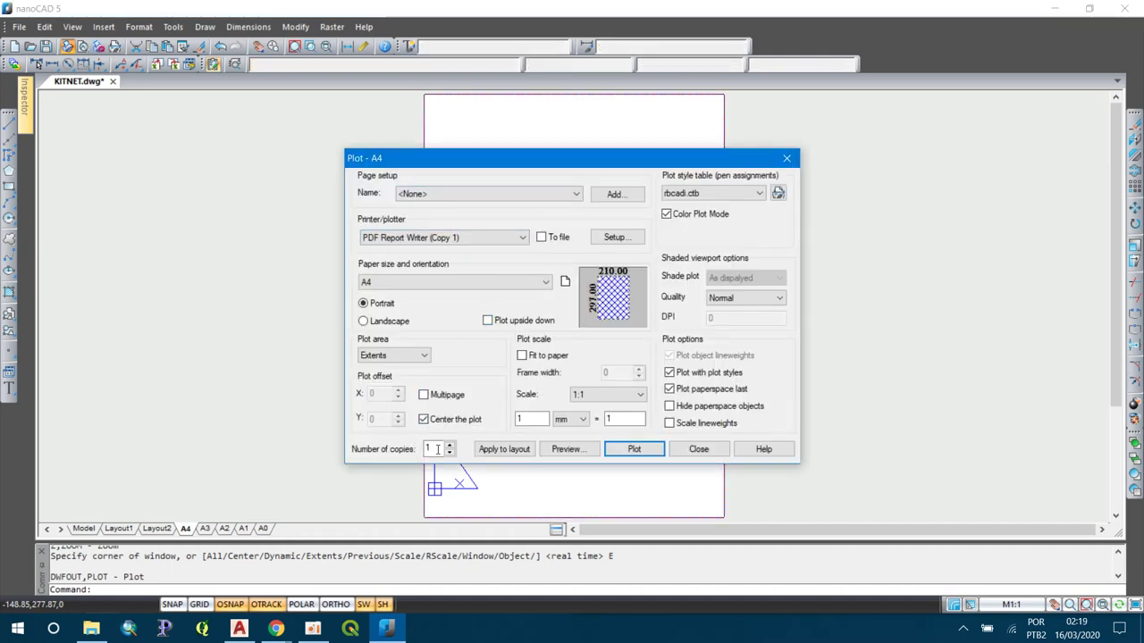
left_click(564, 448)
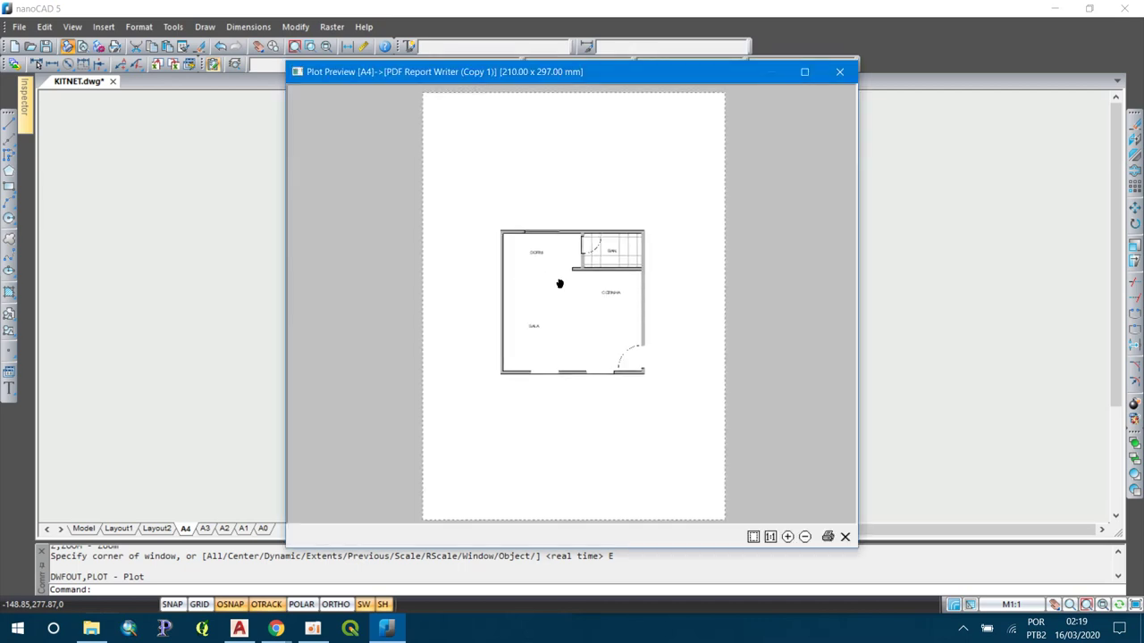
key("Escape")
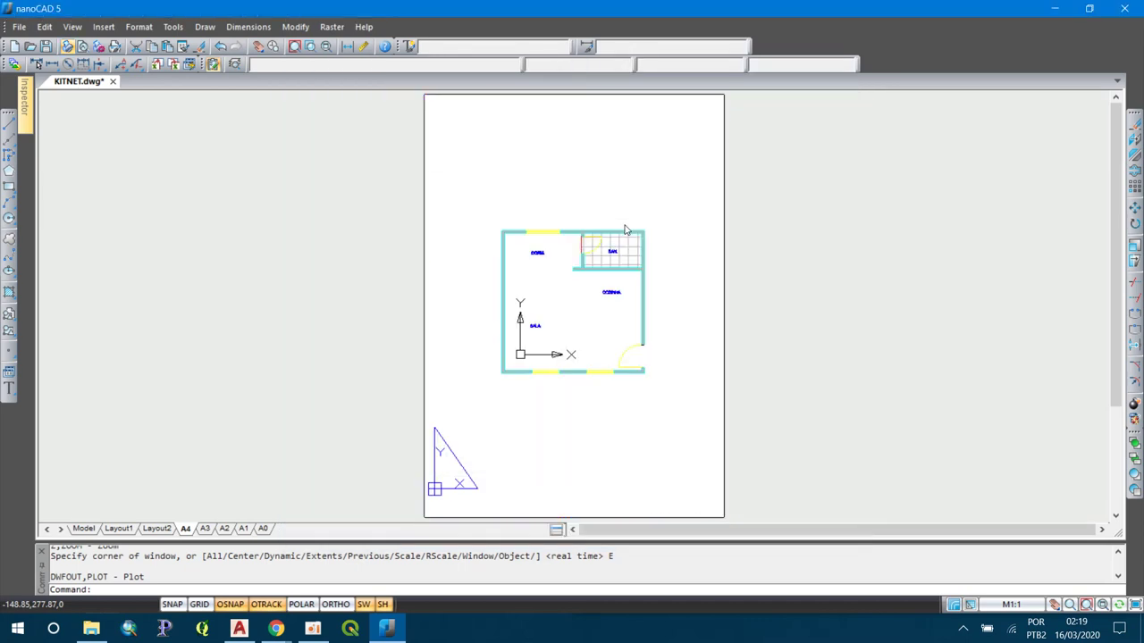
left_click_drag(587, 298, 360, 263)
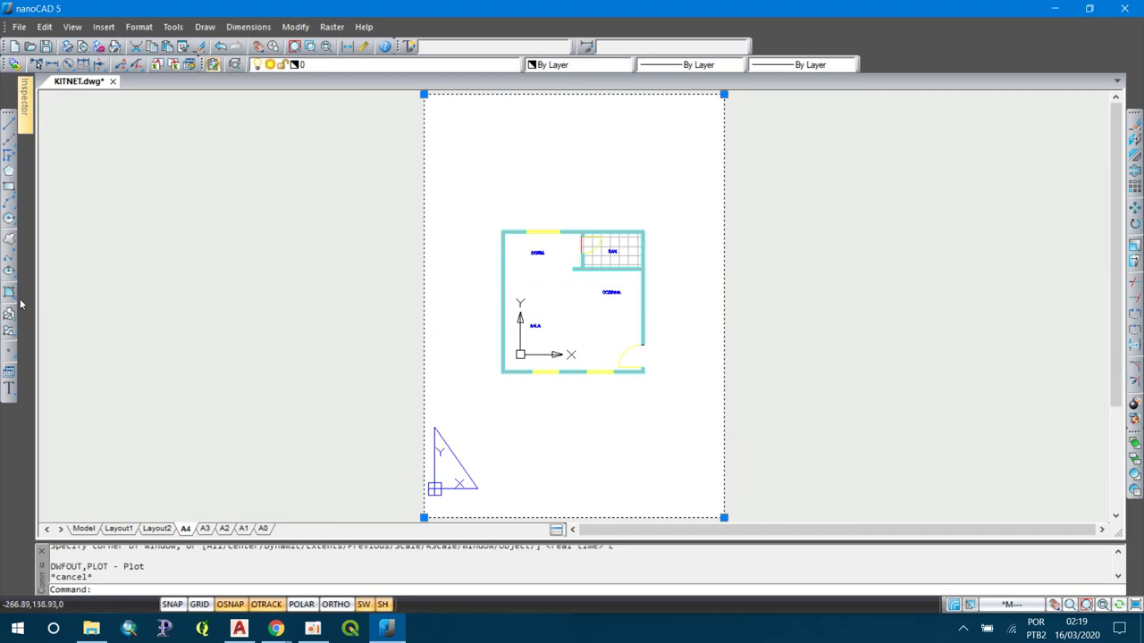
- Change the viewport's Custom scale to 1/25, then to a larger value so the plan fills the sheet
type("MO")
key("Return")
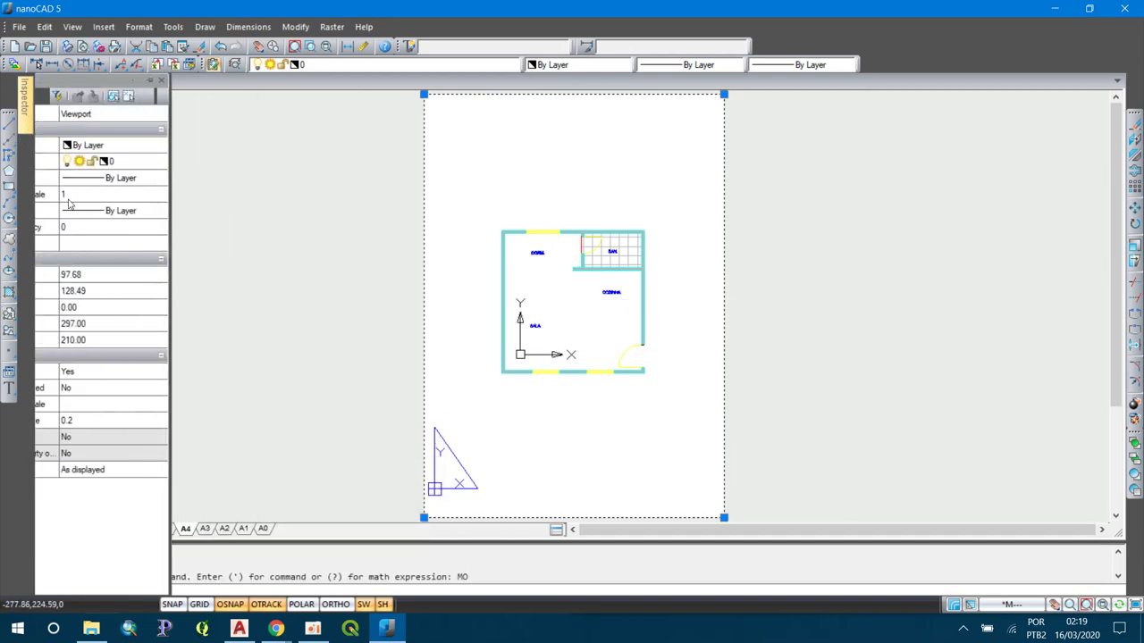
left_click(134, 420)
type("1/25")
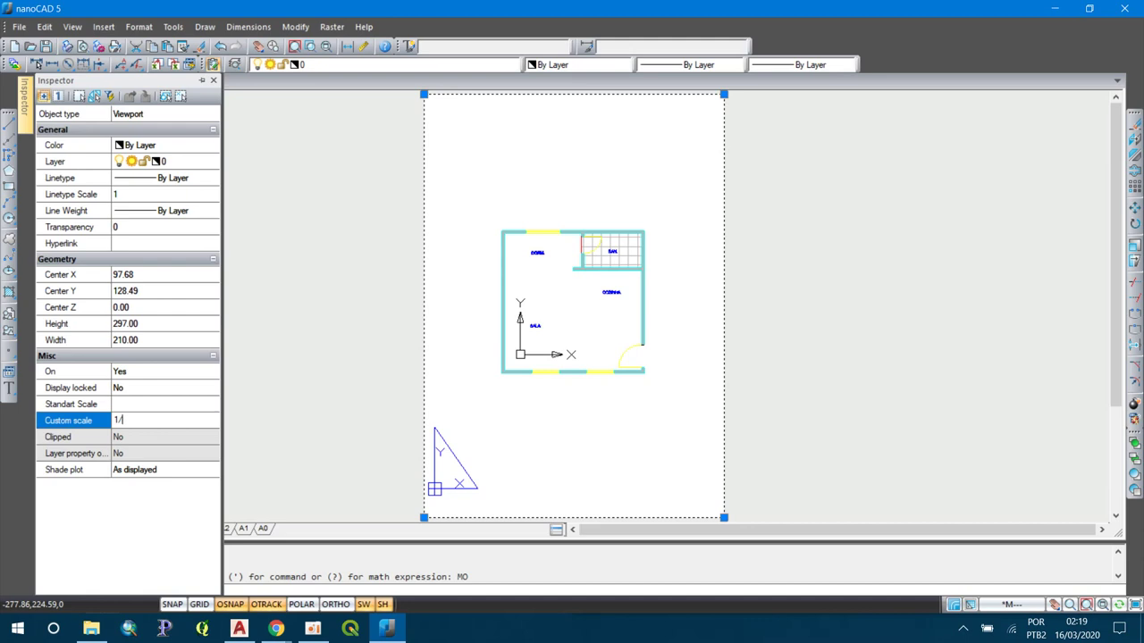
key("Return")
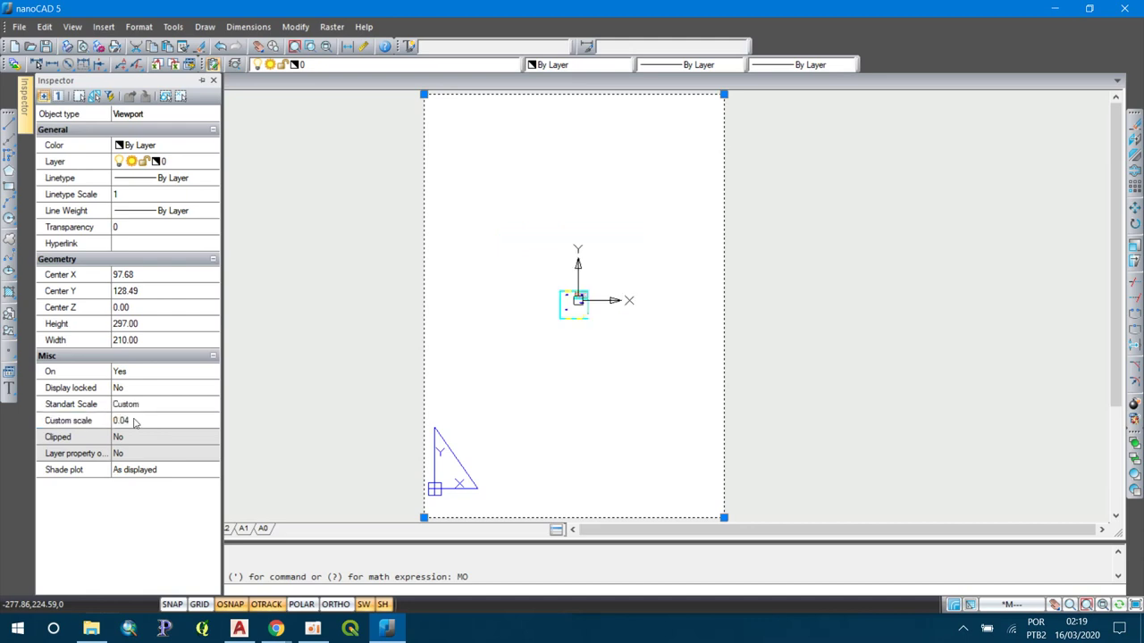
left_click(134, 421)
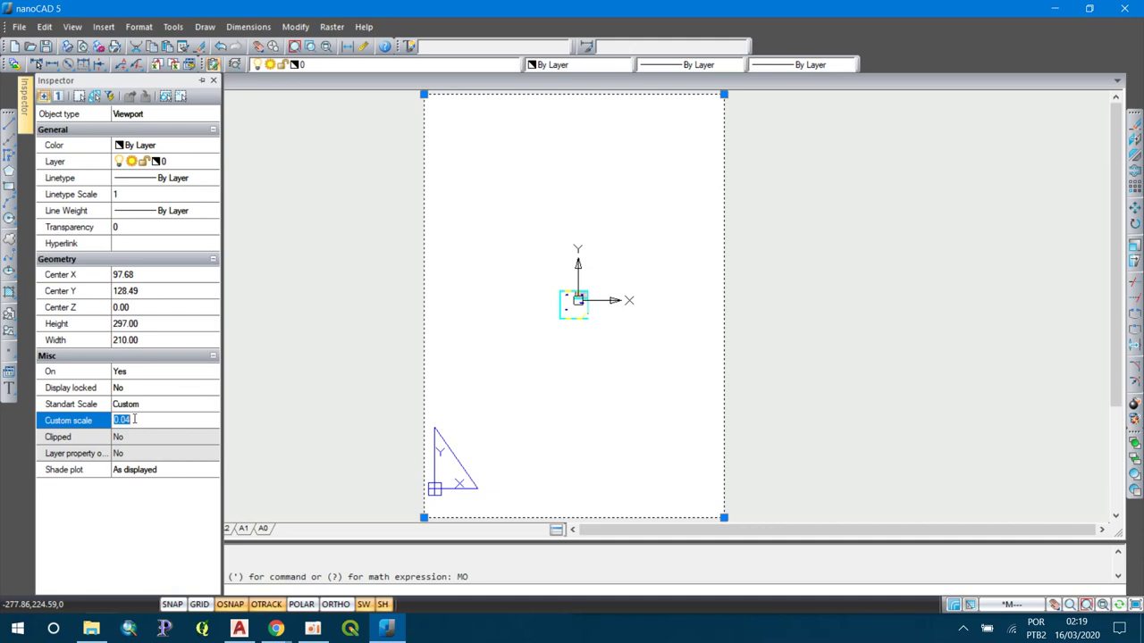
type(".4")
key("Return")
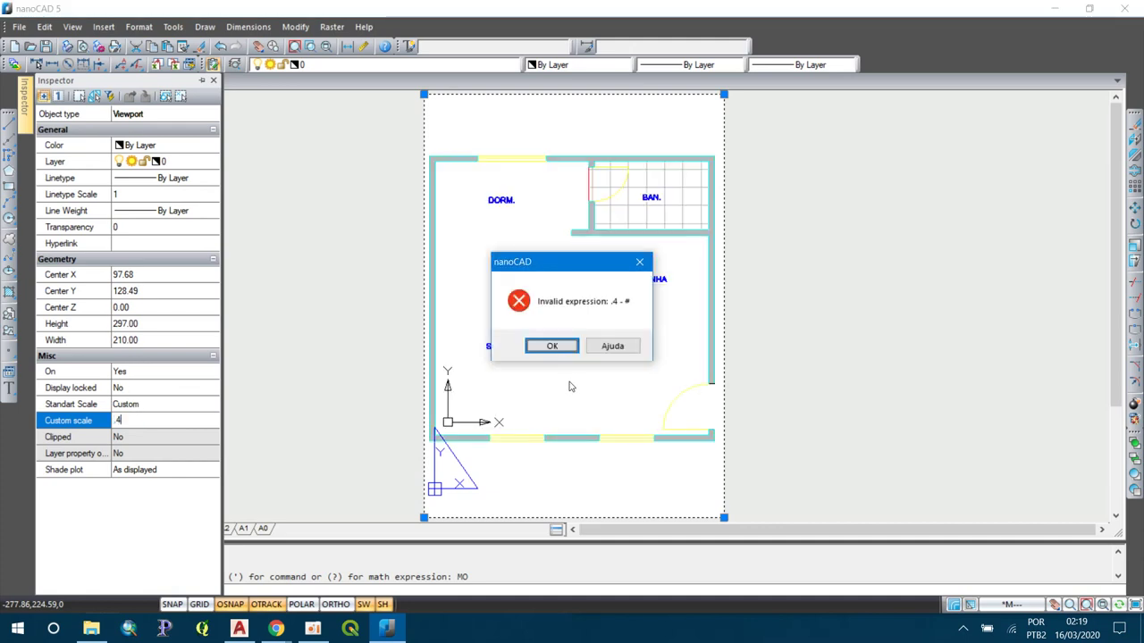
left_click(560, 352)
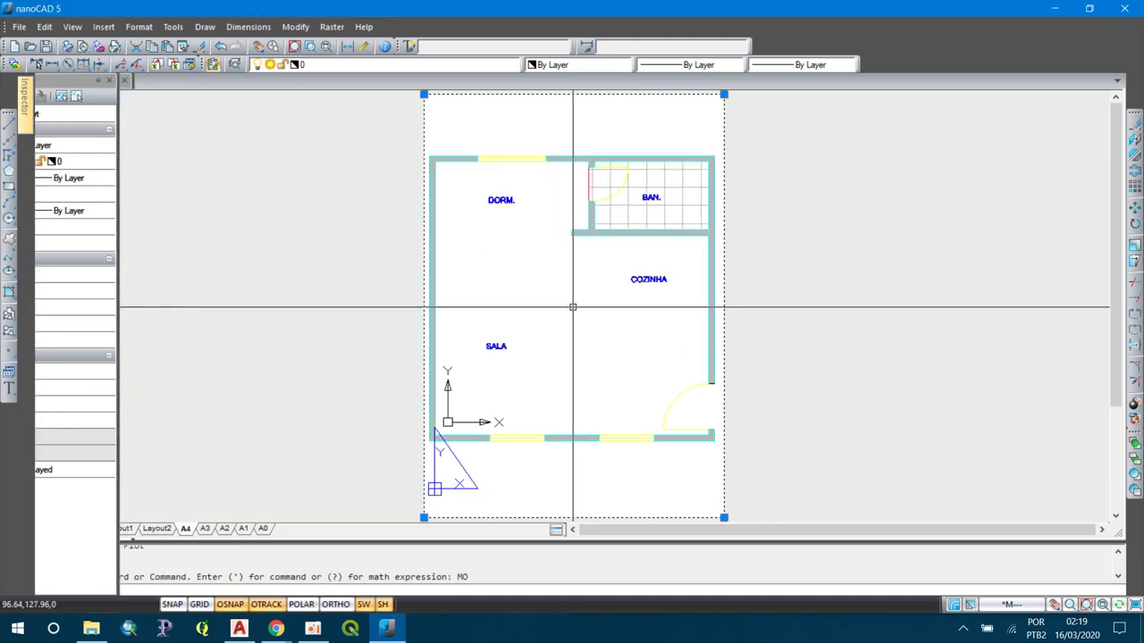
key("Escape")
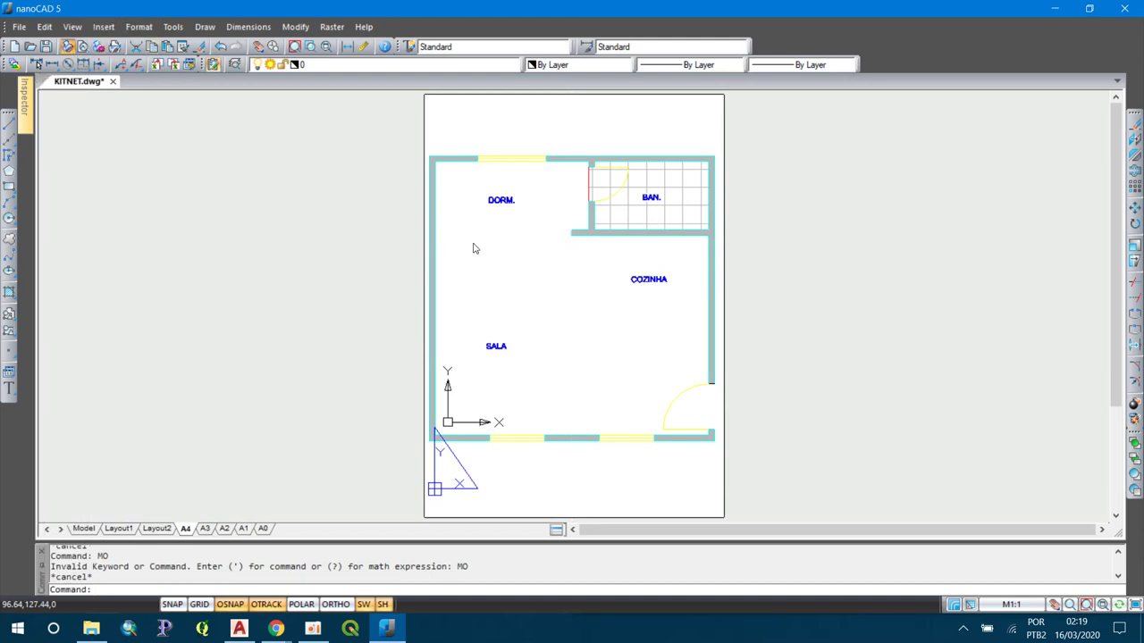
key("ctrl+p")
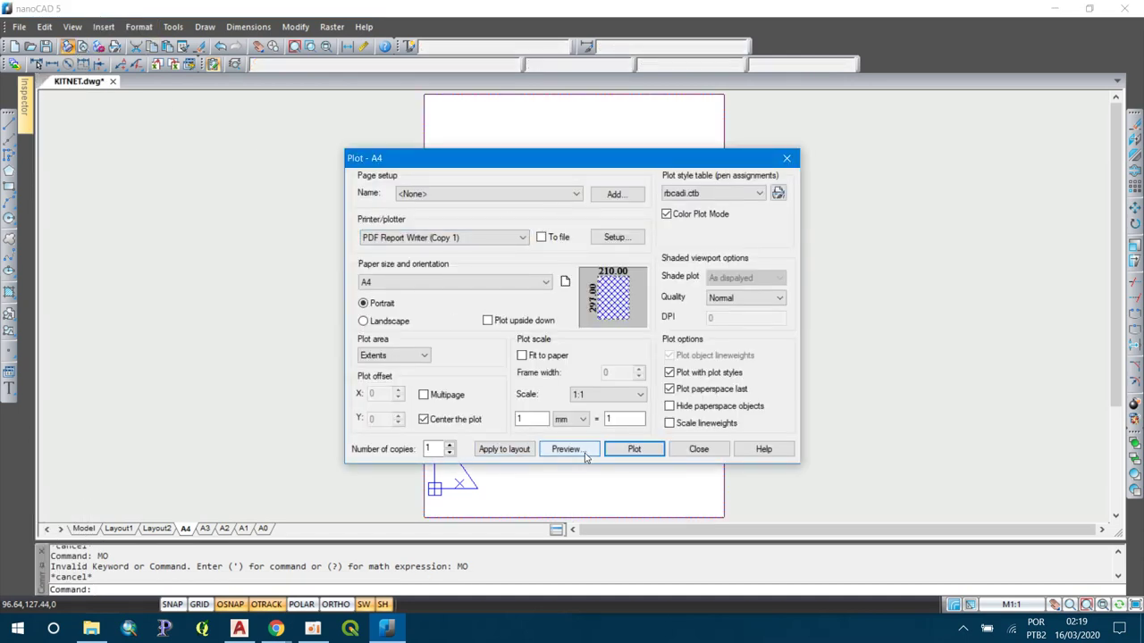
- Preview and plot the A4 sheet to KITNET A4.pdf in the Downloads folder
left_click(563, 448)
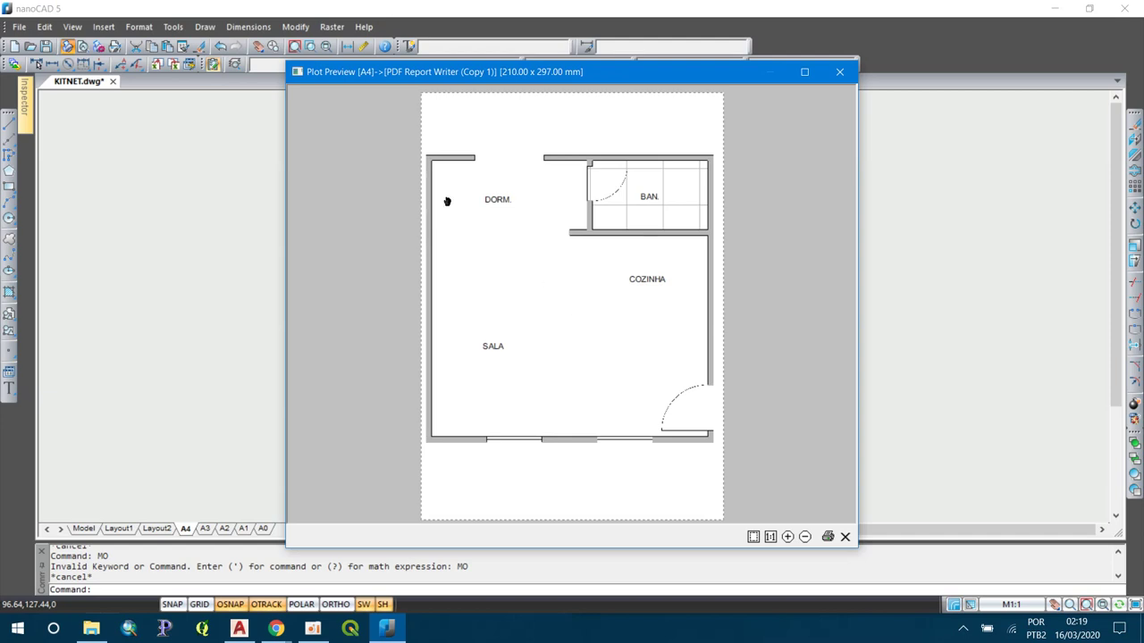
left_click(803, 73)
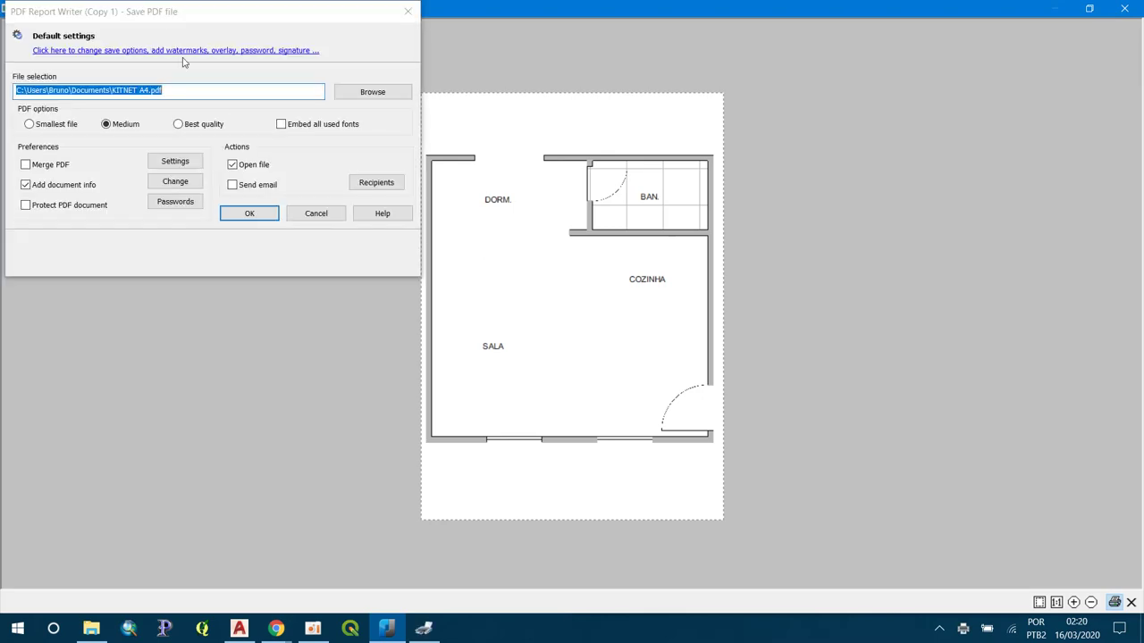
left_click(384, 95)
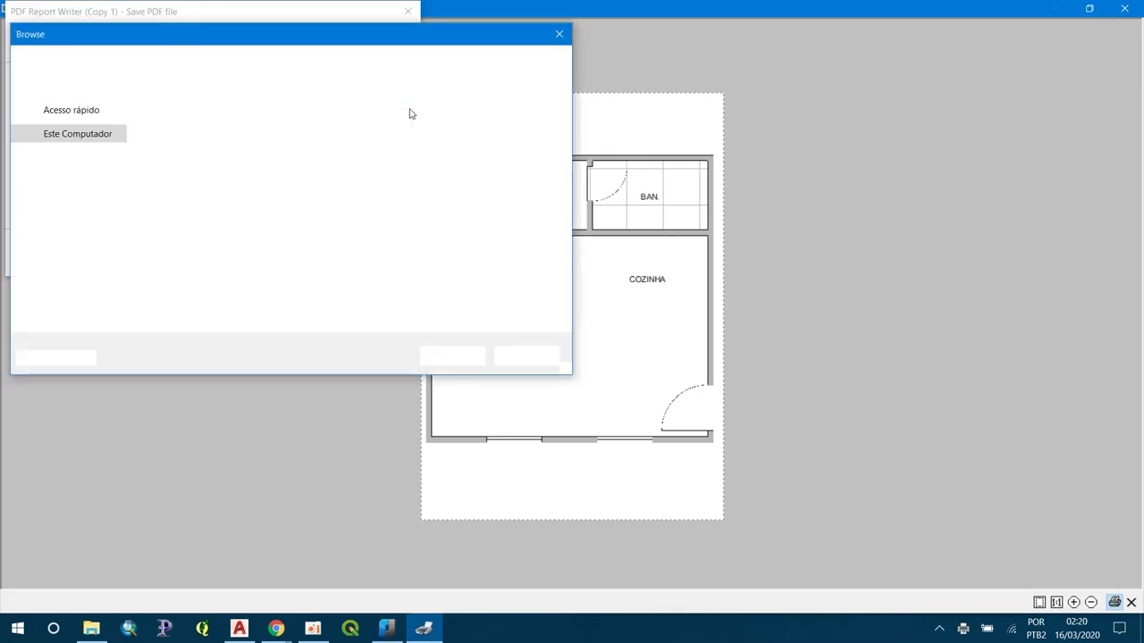
left_click(69, 191)
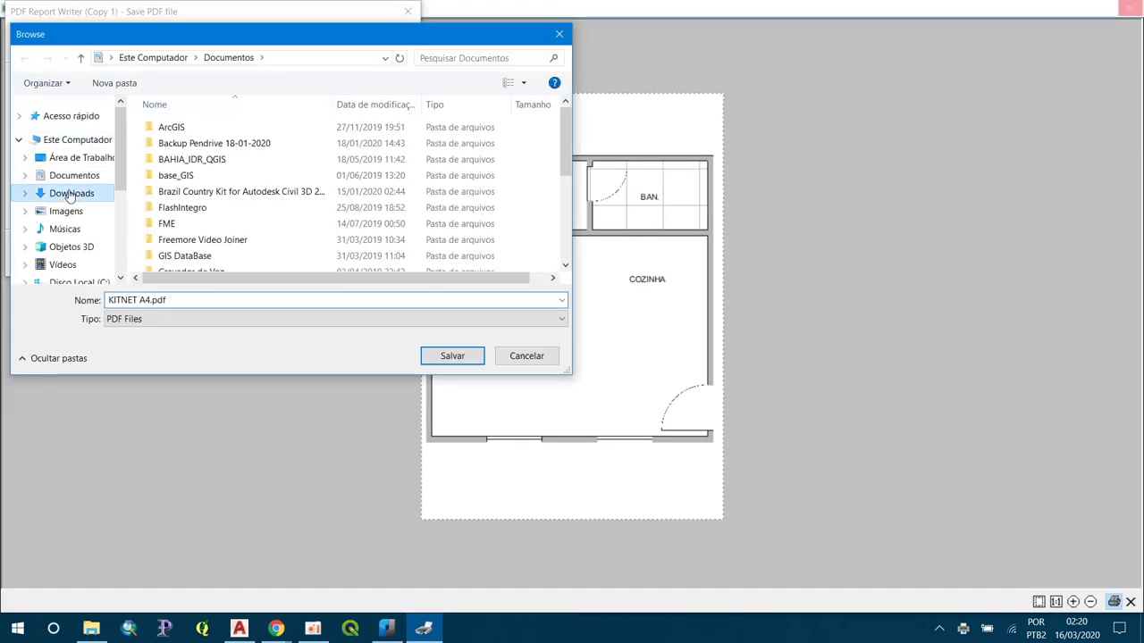
left_click(442, 362)
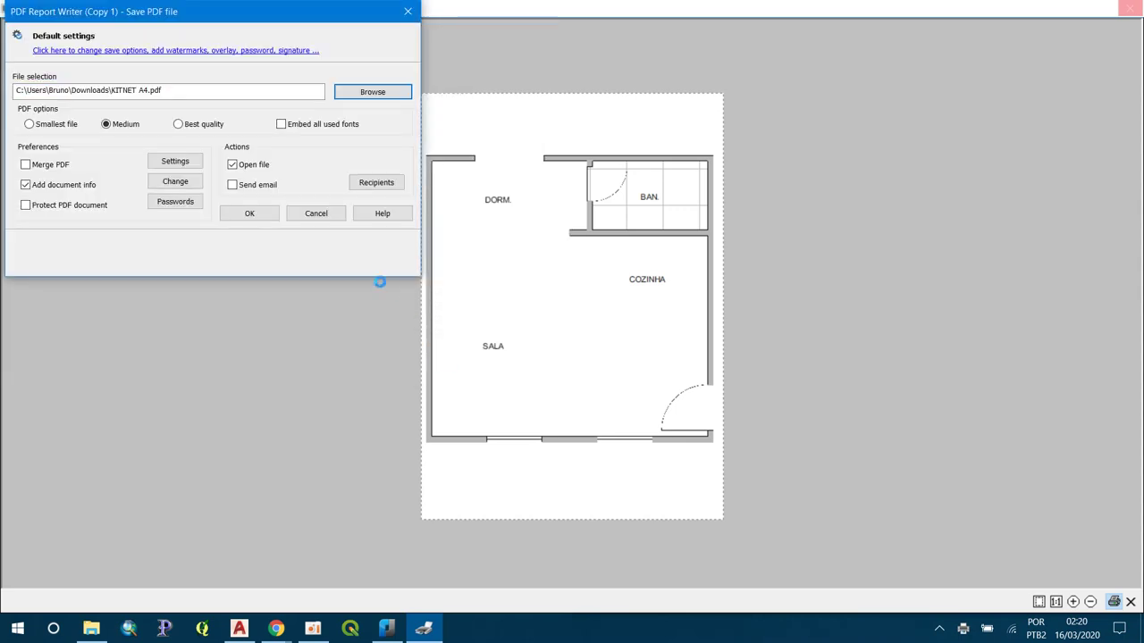
left_click(250, 213)
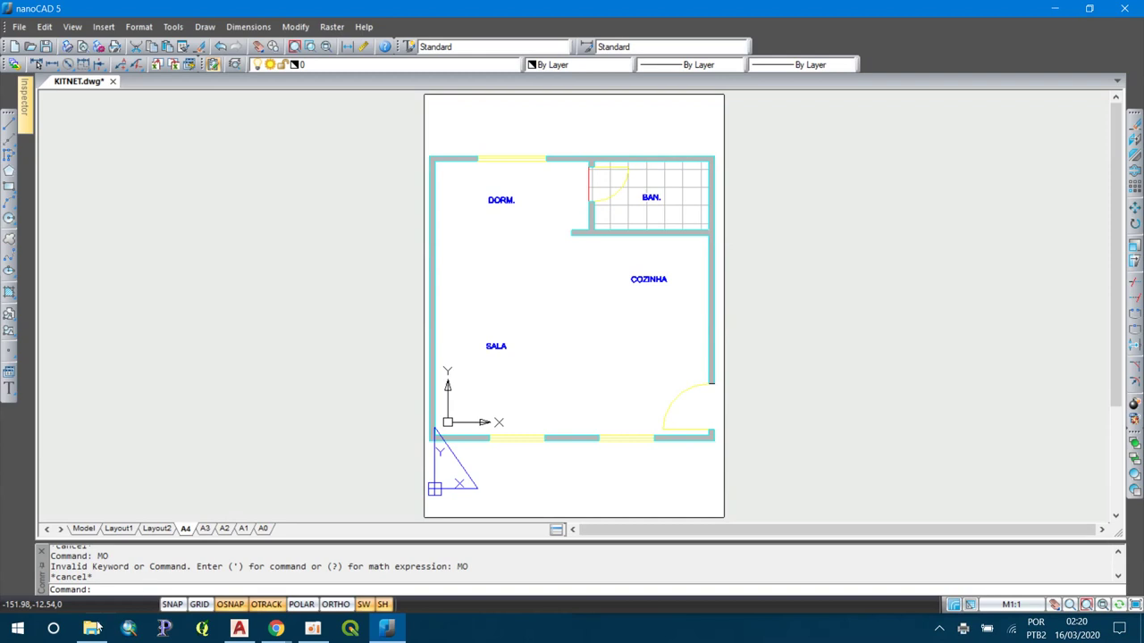
- Open Downloads in Explorer and view KITNET A4.pdf in the browser
left_click(93, 628)
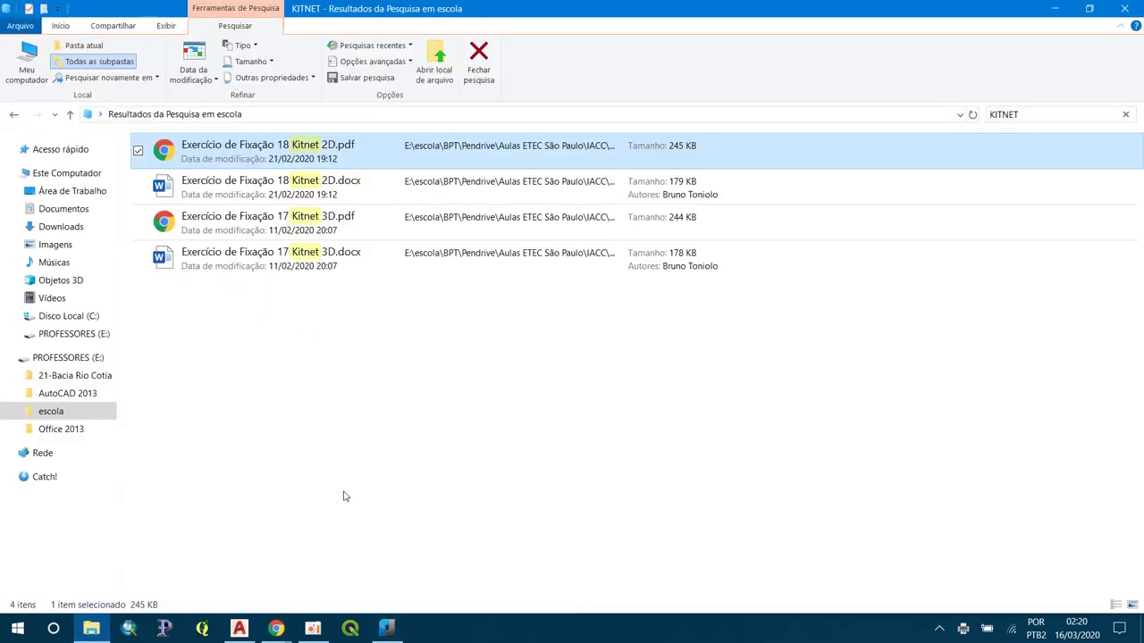
left_click(61, 226)
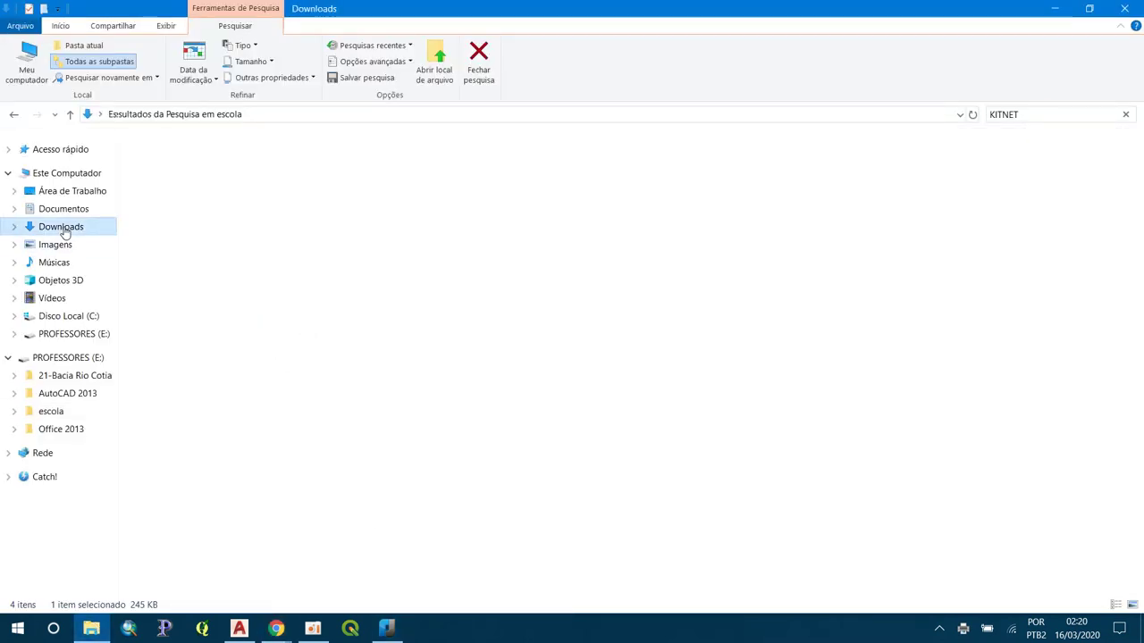
left_click(349, 597)
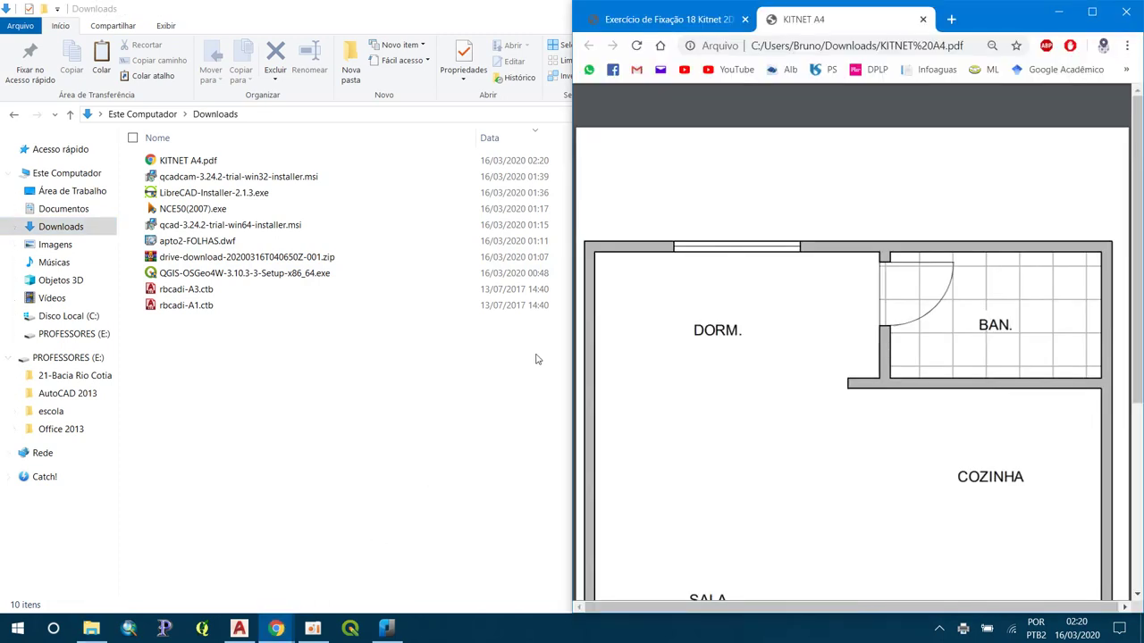
- Maximize Chrome, scroll through the KITNET A4 PDF, then minimize it and return to nanoCAD
scroll(773, 311, "down", 4)
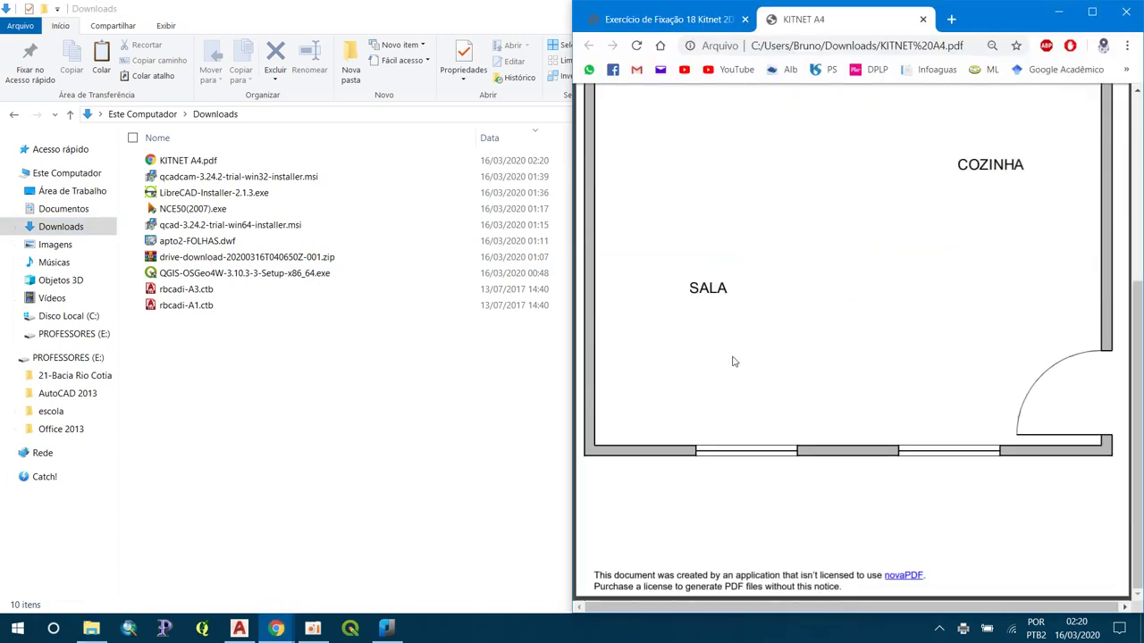
left_click(1092, 13)
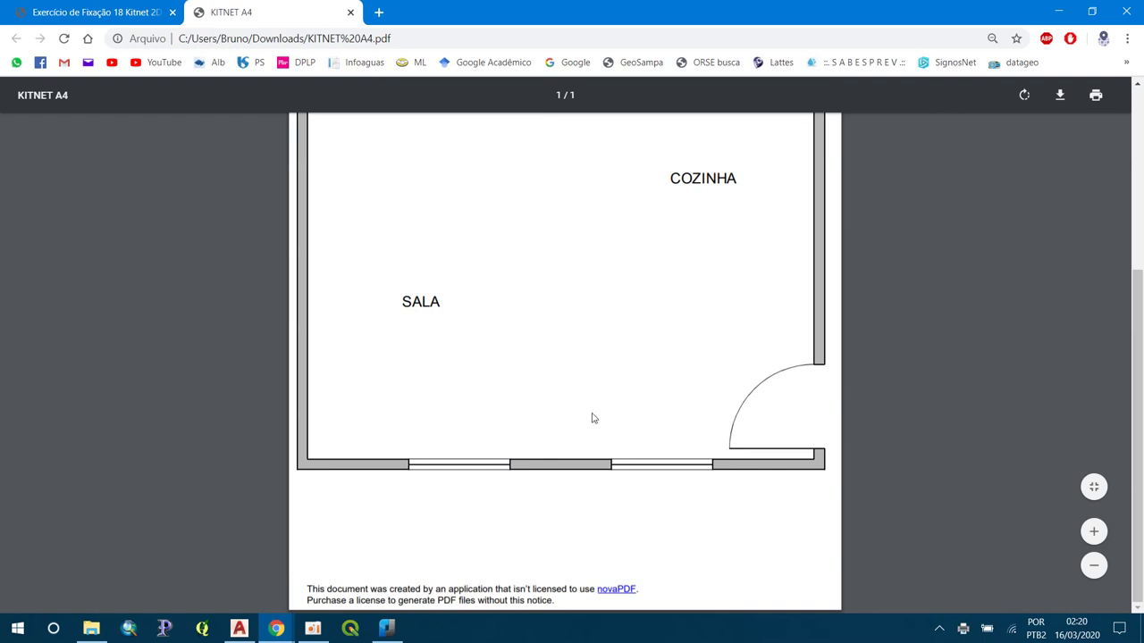
scroll(590, 388, "up", 3)
scroll(590, 388, "down", 3)
scroll(590, 388, "up", 2)
scroll(589, 388, "down", 2)
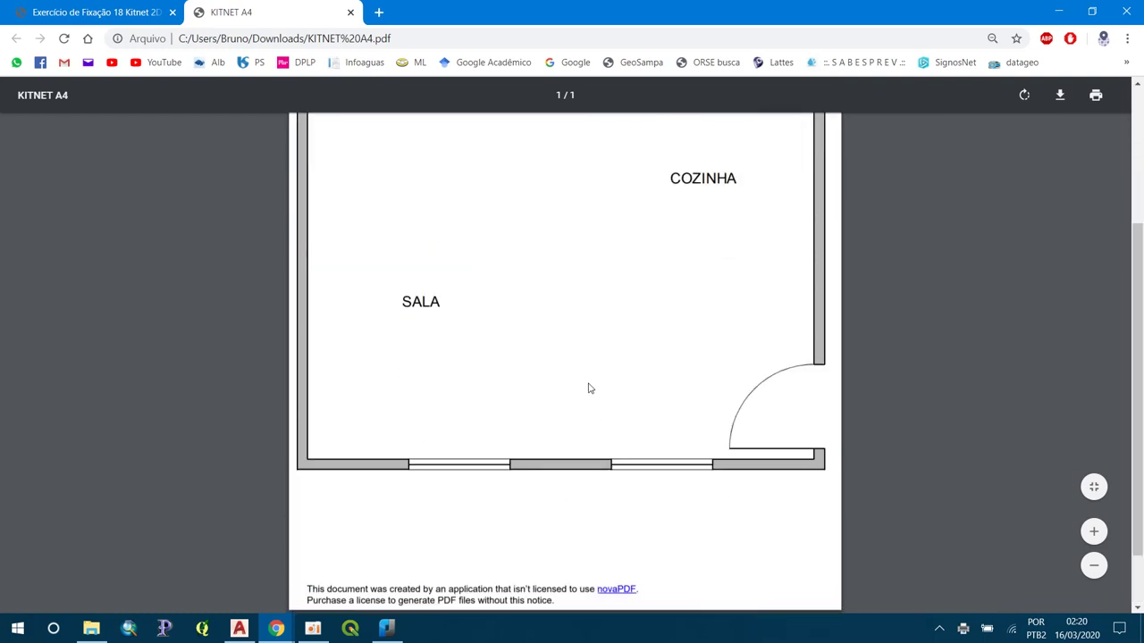
scroll(589, 387, "up", 3)
left_click(1063, 8)
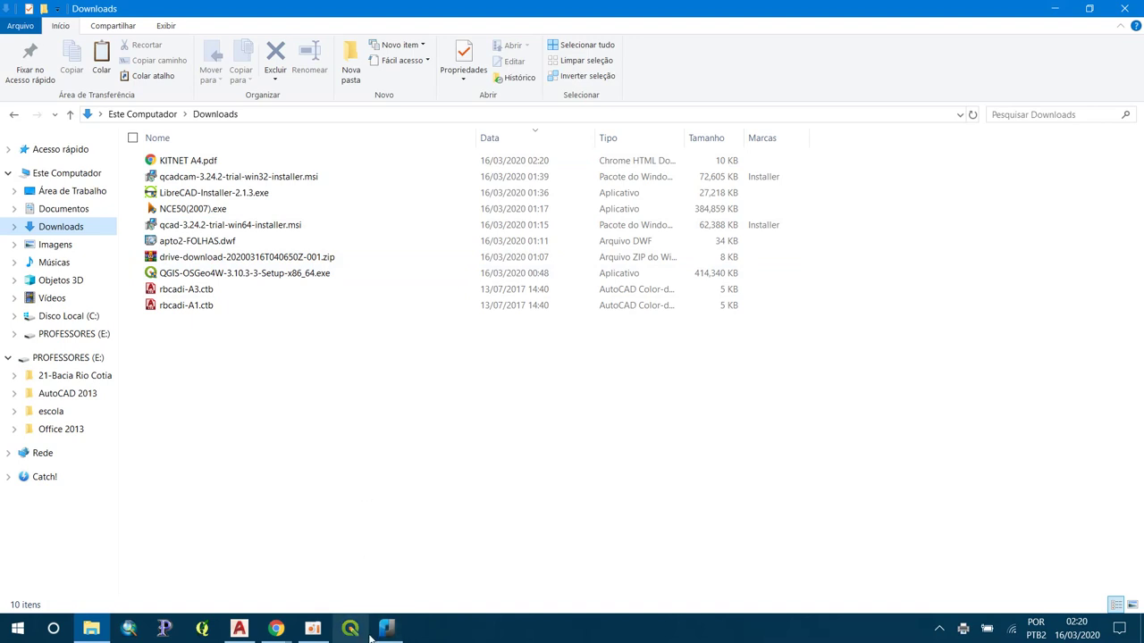
left_click(386, 628)
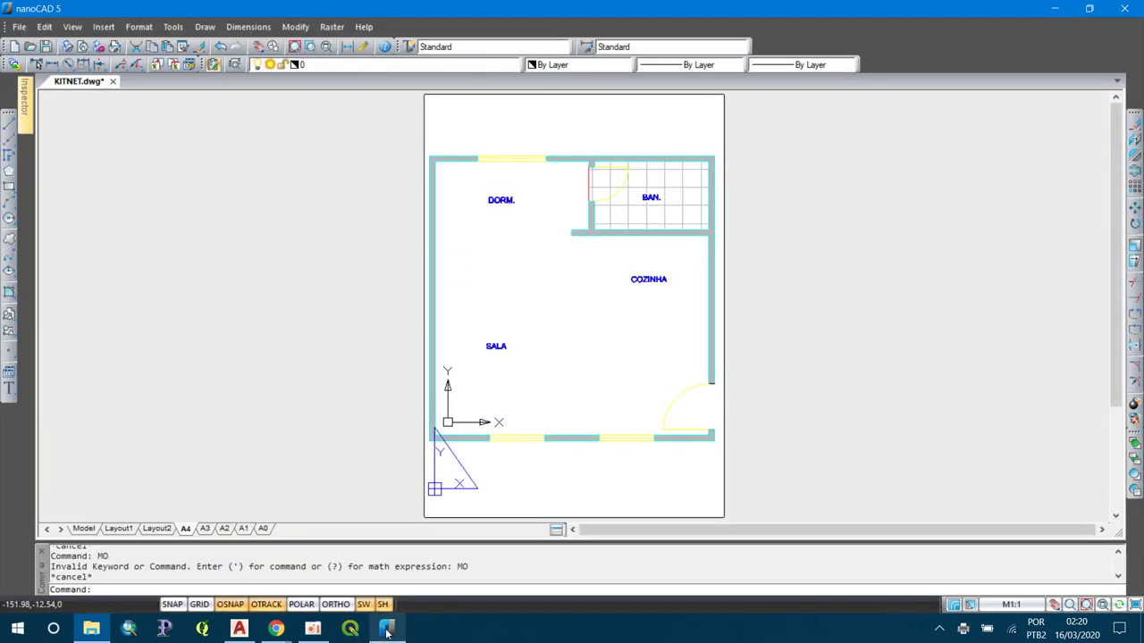
- Switch KITNET from the A4 layout to Model space and zoom extents on the floor plan
left_click(195, 29)
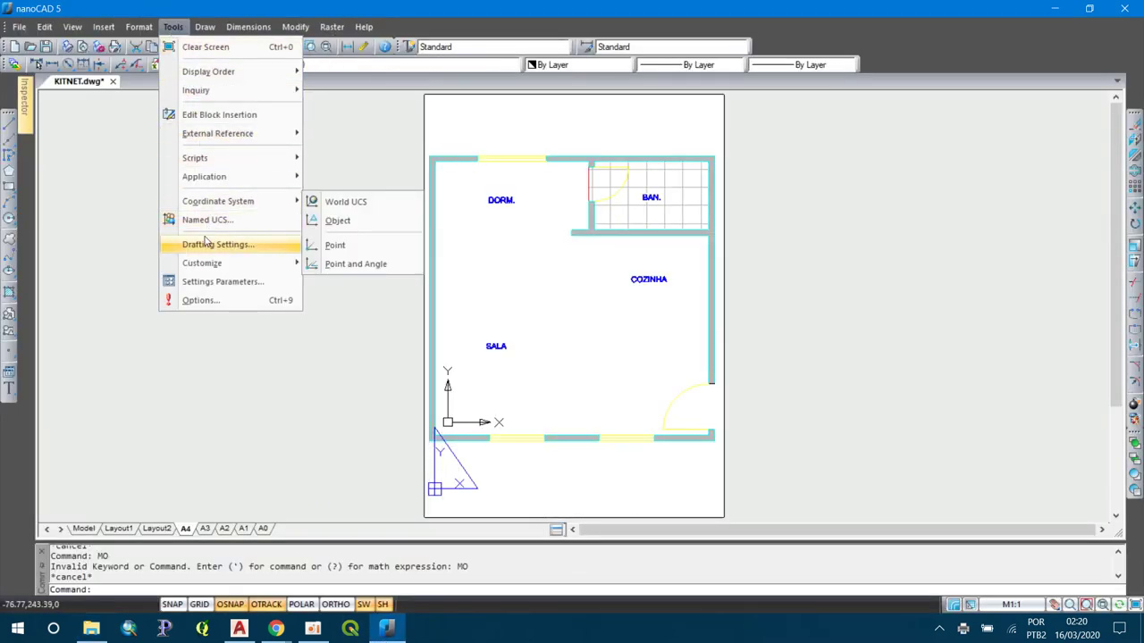
left_click(85, 528)
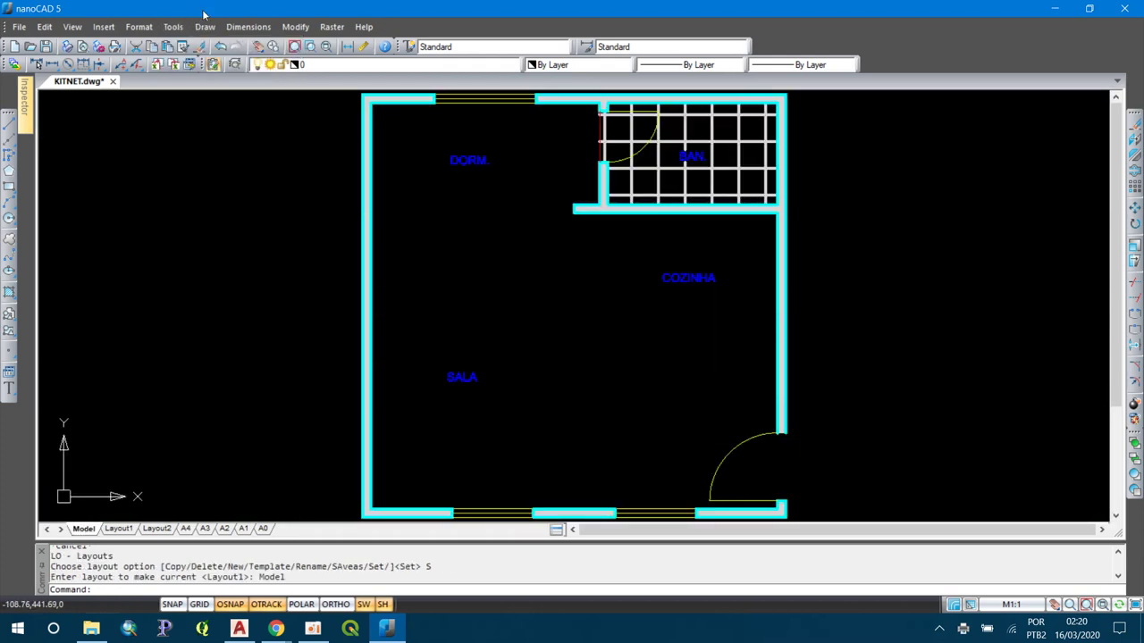
scroll(241, 230, "down", 5)
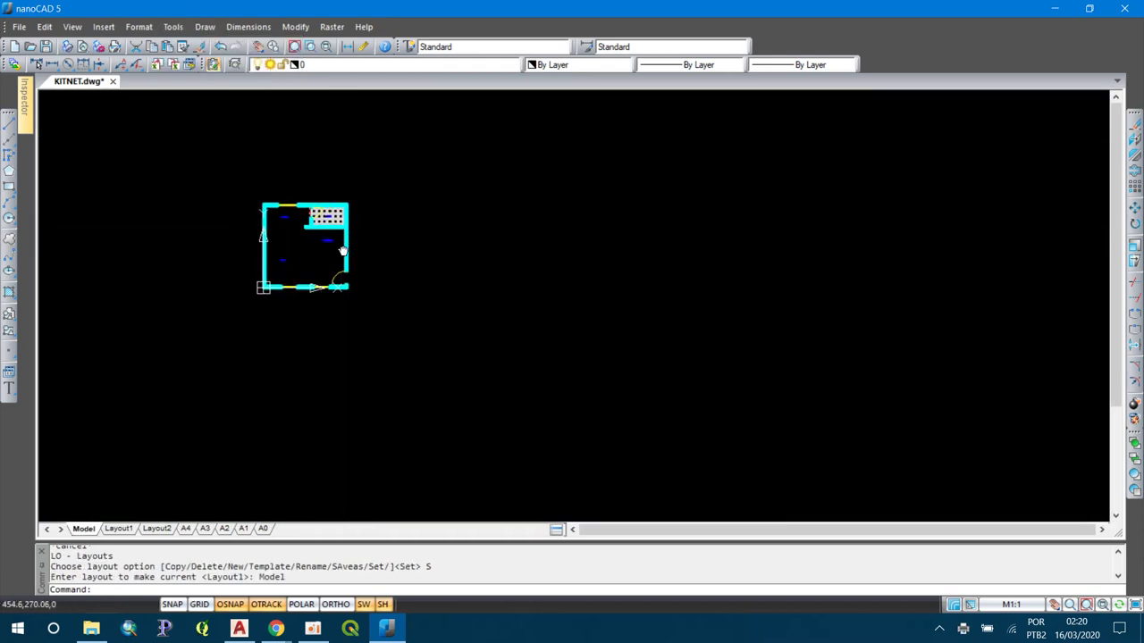
type("REC")
key("Return")
left_click(462, 150)
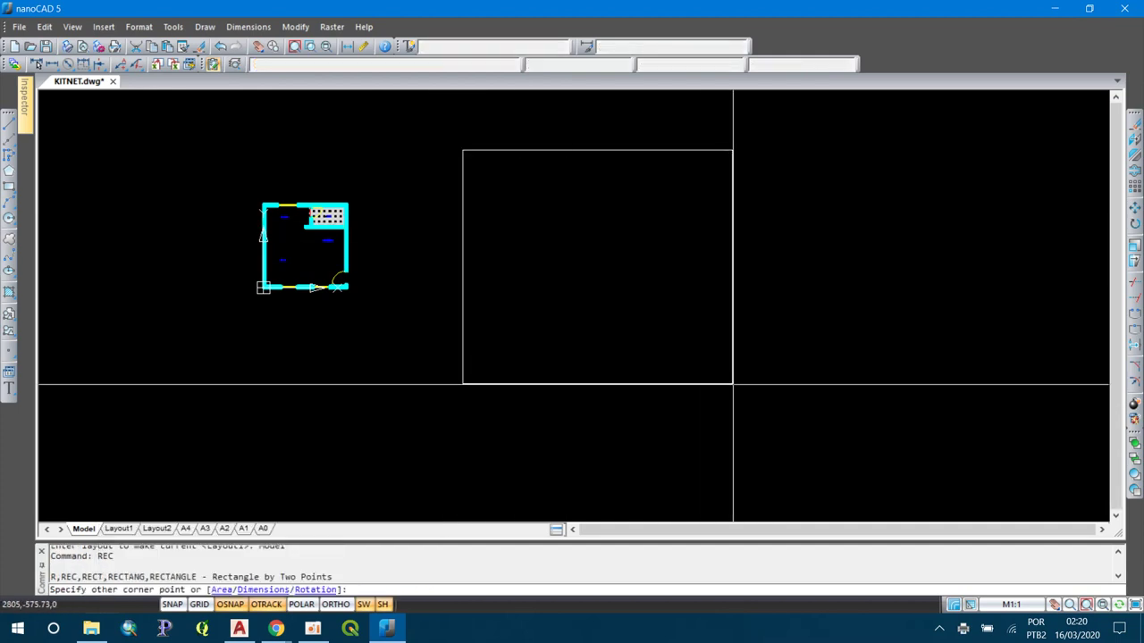
key("Escape")
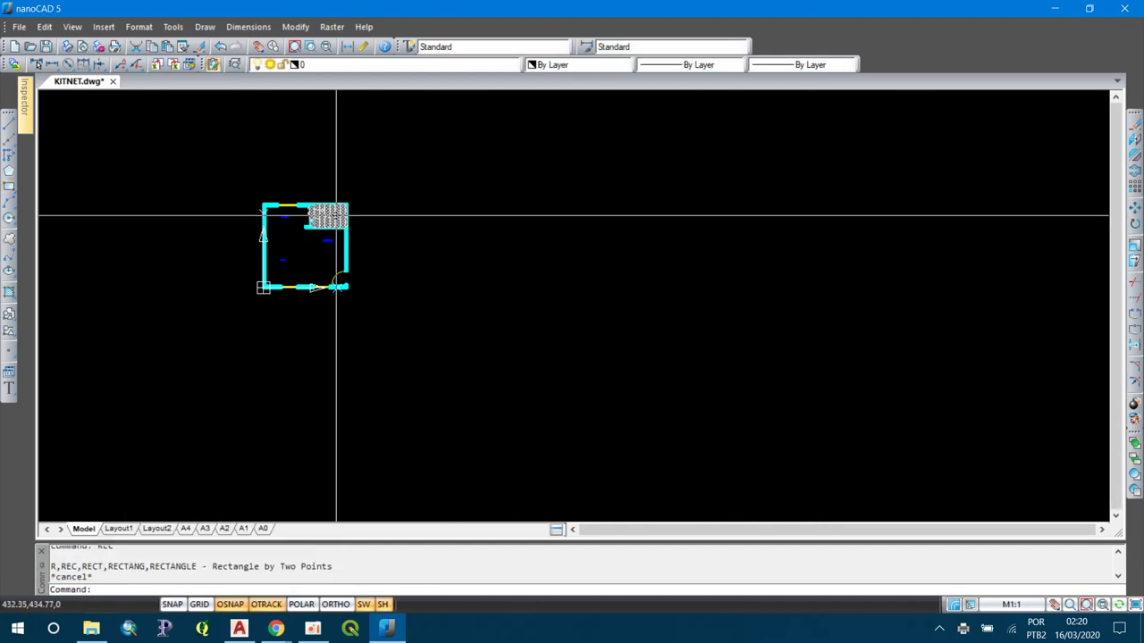
type("z")
key("Return")
type("e")
key("Return")
scroll(421, 268, "down", 3)
- In Drawing Units (UN), try Meters as the insertion scale, then cancel
type("UN")
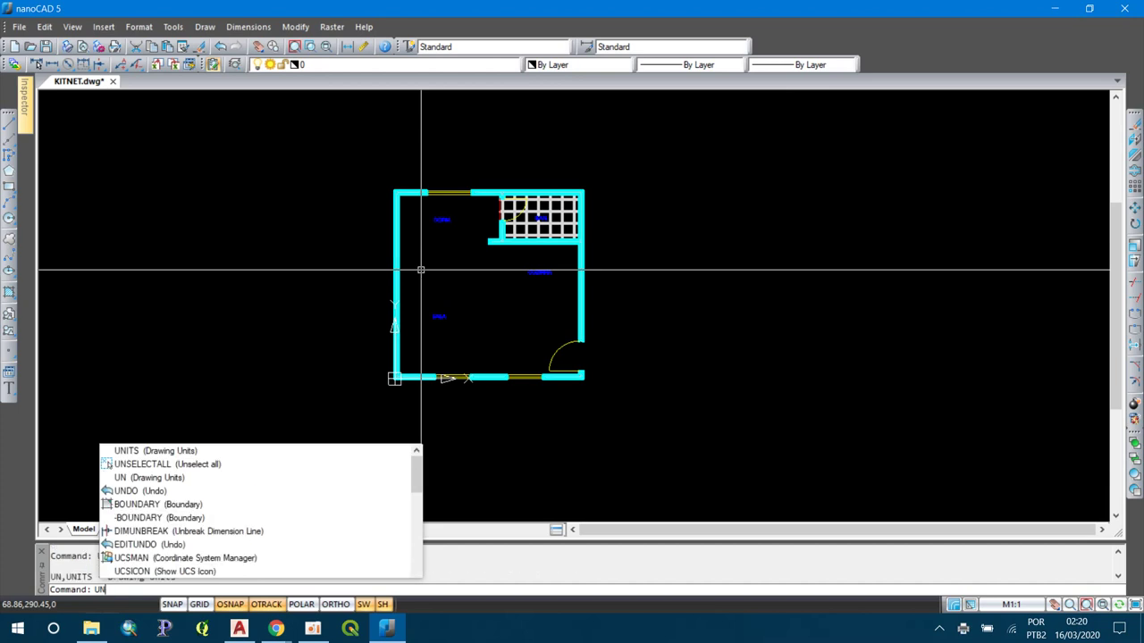
key("Return")
left_click(496, 320)
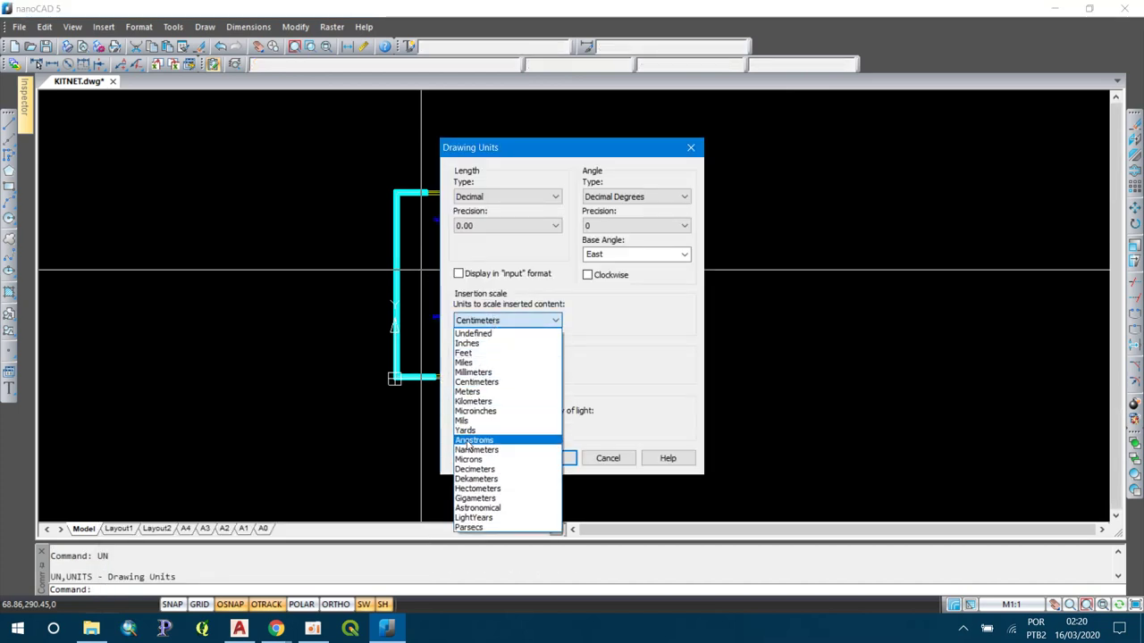
left_click(467, 392)
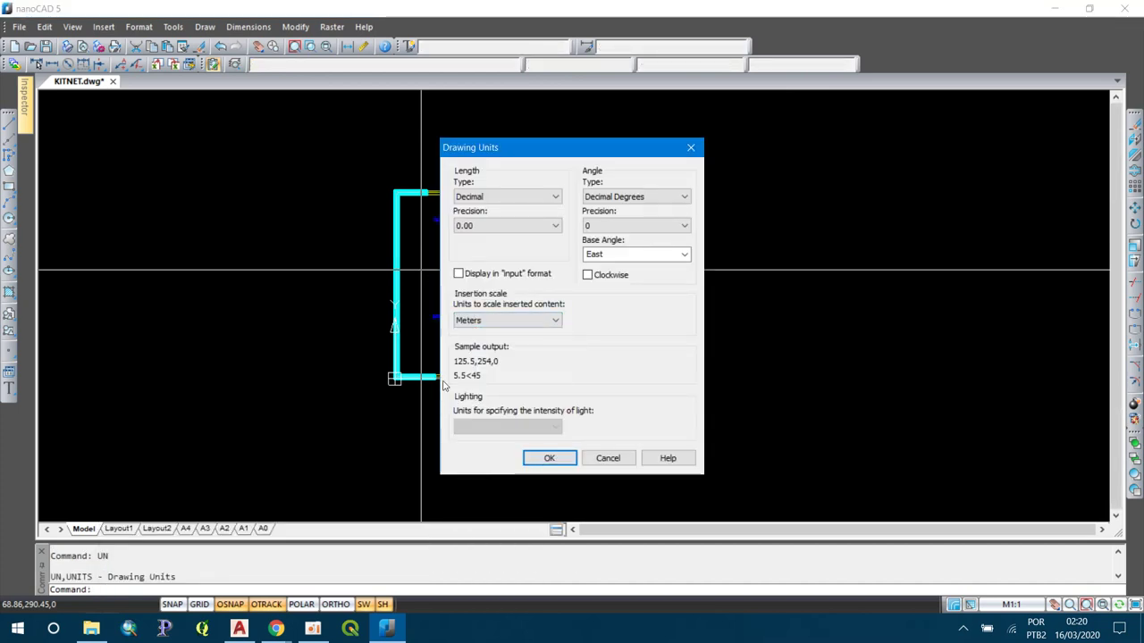
key("Escape")
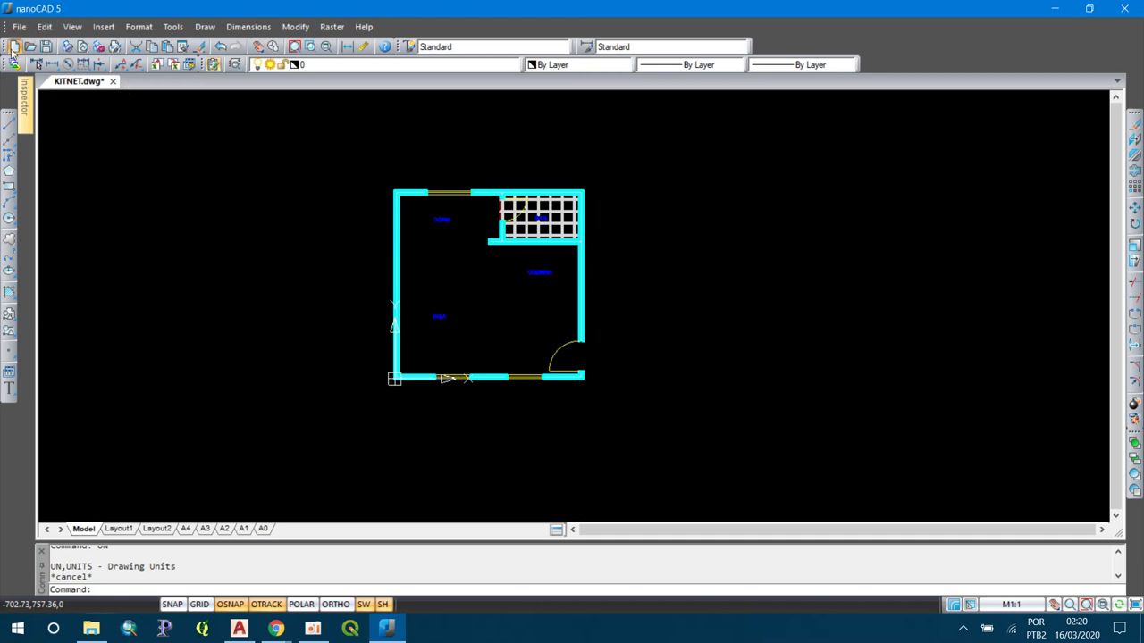
- Create a new drawing and set its insertion scale units to Meters
left_click(13, 48)
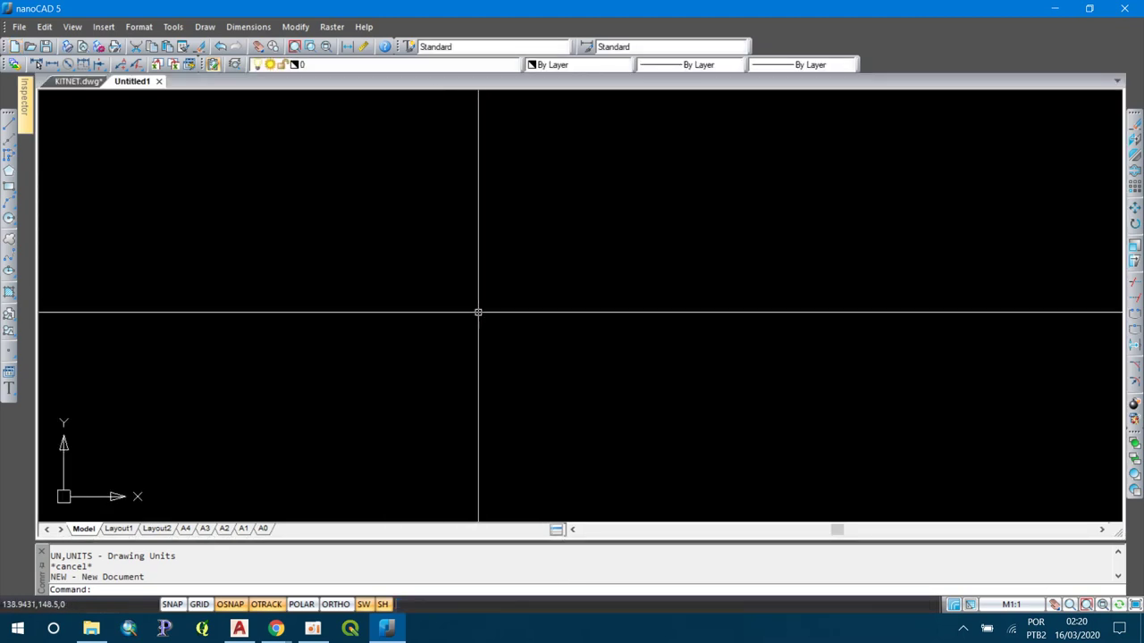
type("UN")
key("Return")
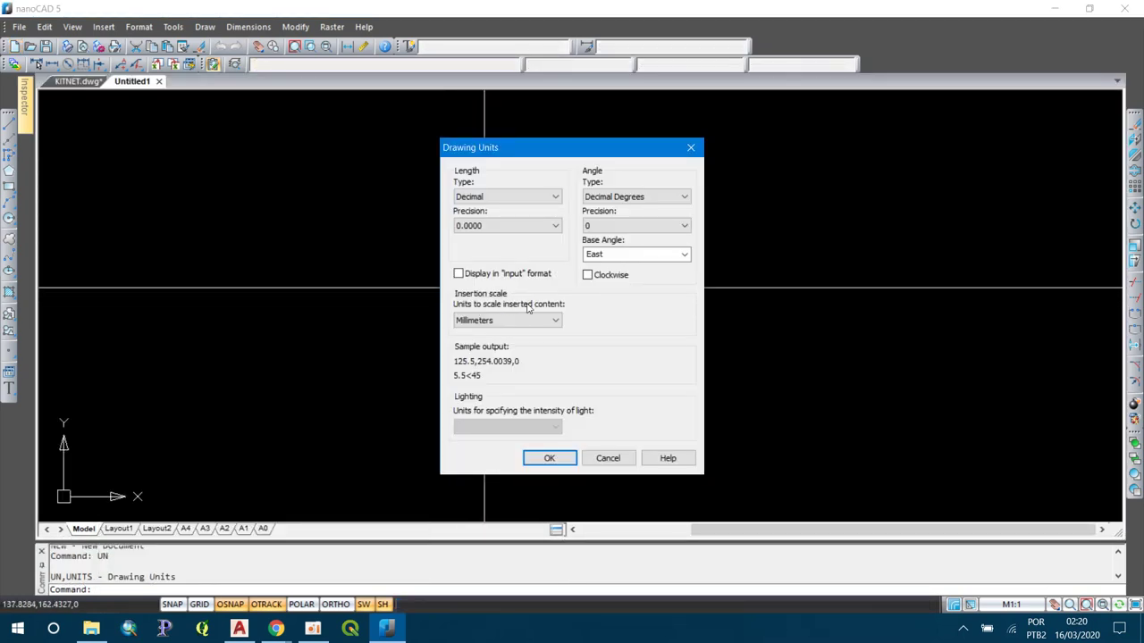
left_click(518, 320)
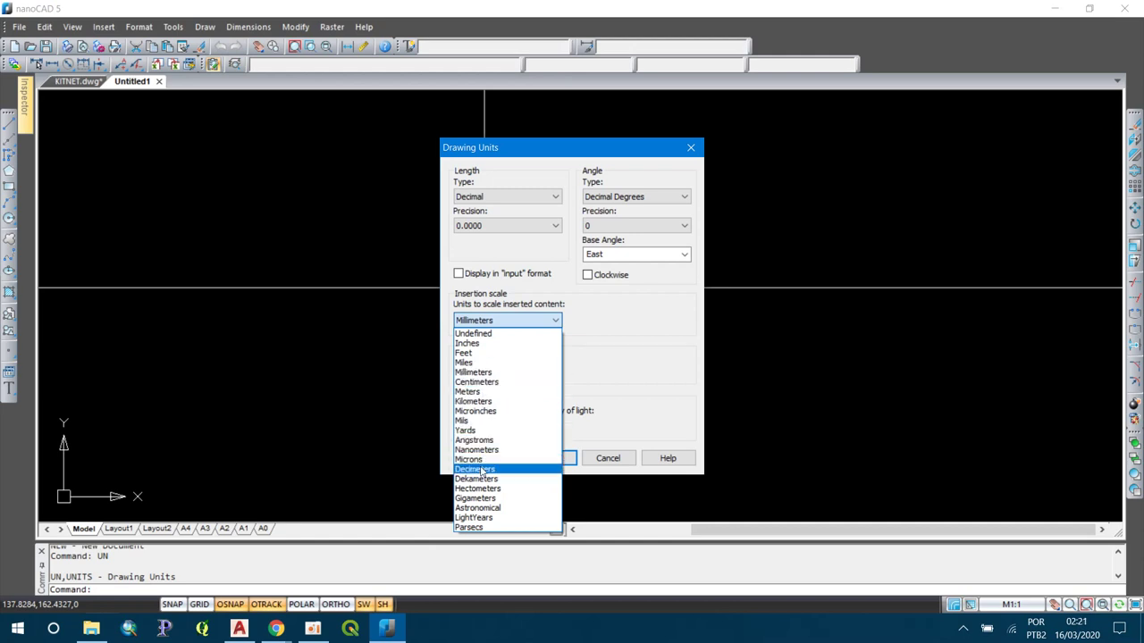
left_click(473, 391)
left_click(544, 459)
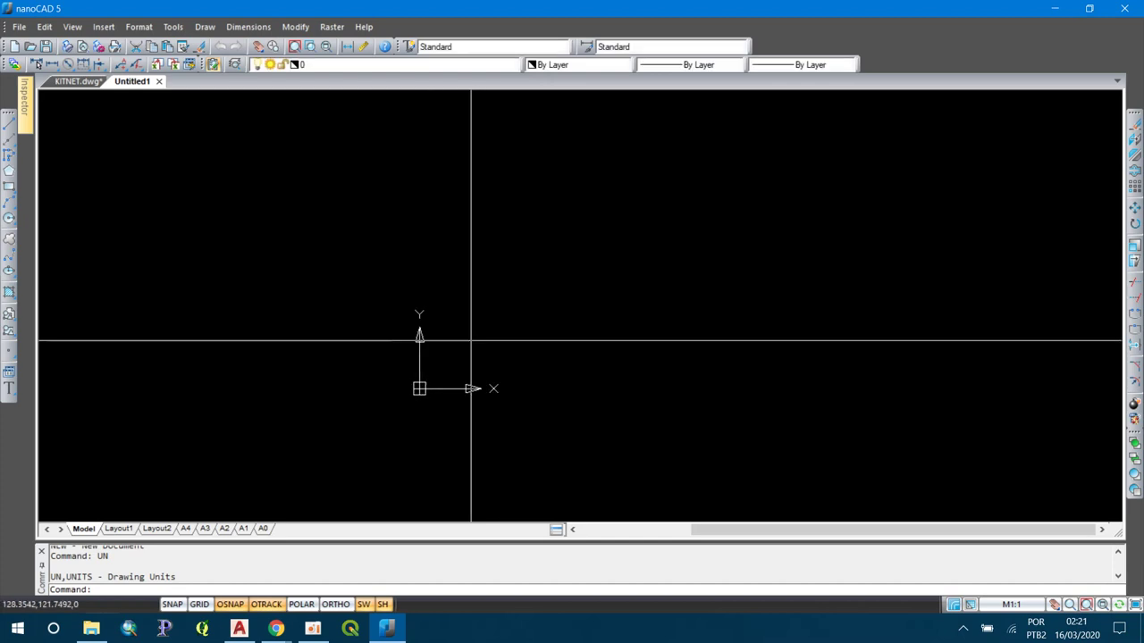
- On the A1 layout, place a viewport spanning the page from top-left to bottom-right
left_click(118, 529)
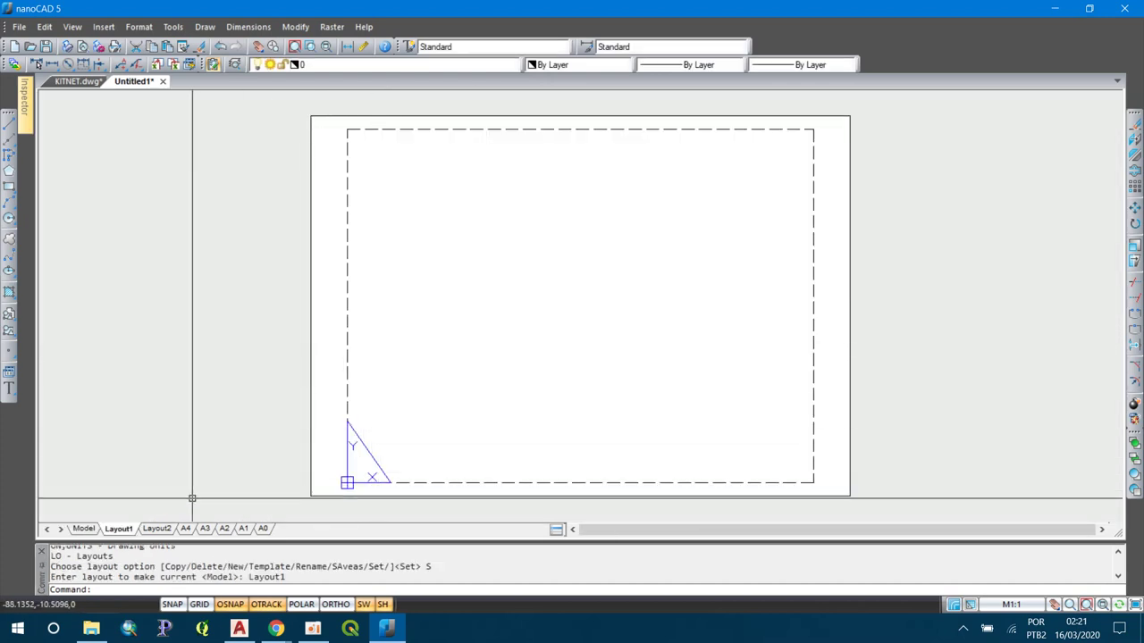
left_click(243, 529)
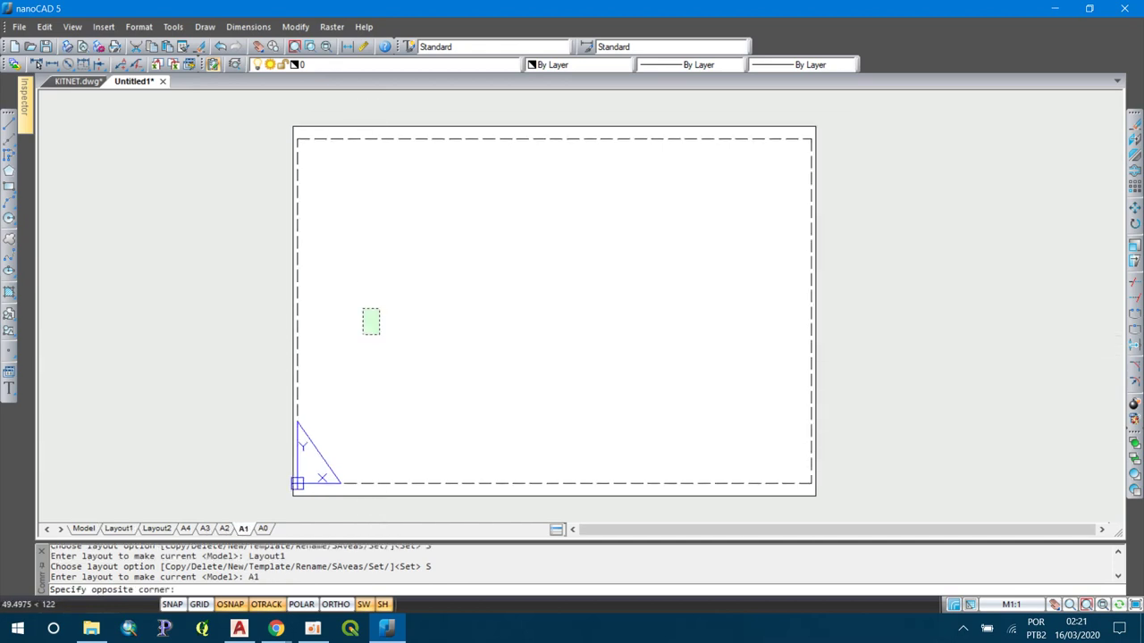
key("Escape")
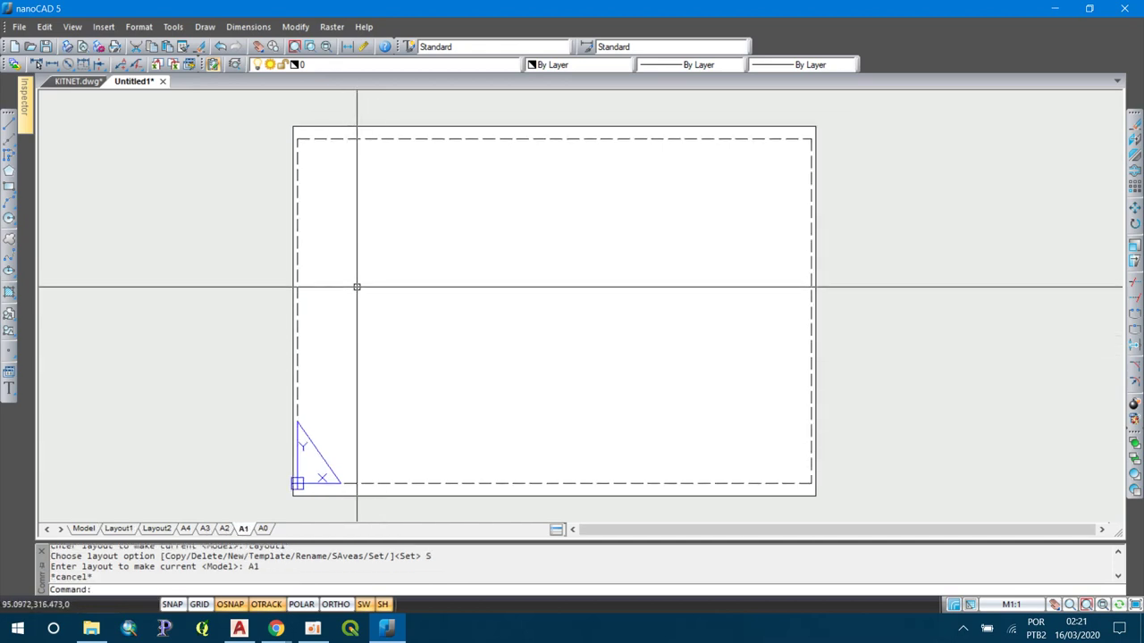
type("vports")
key("Return")
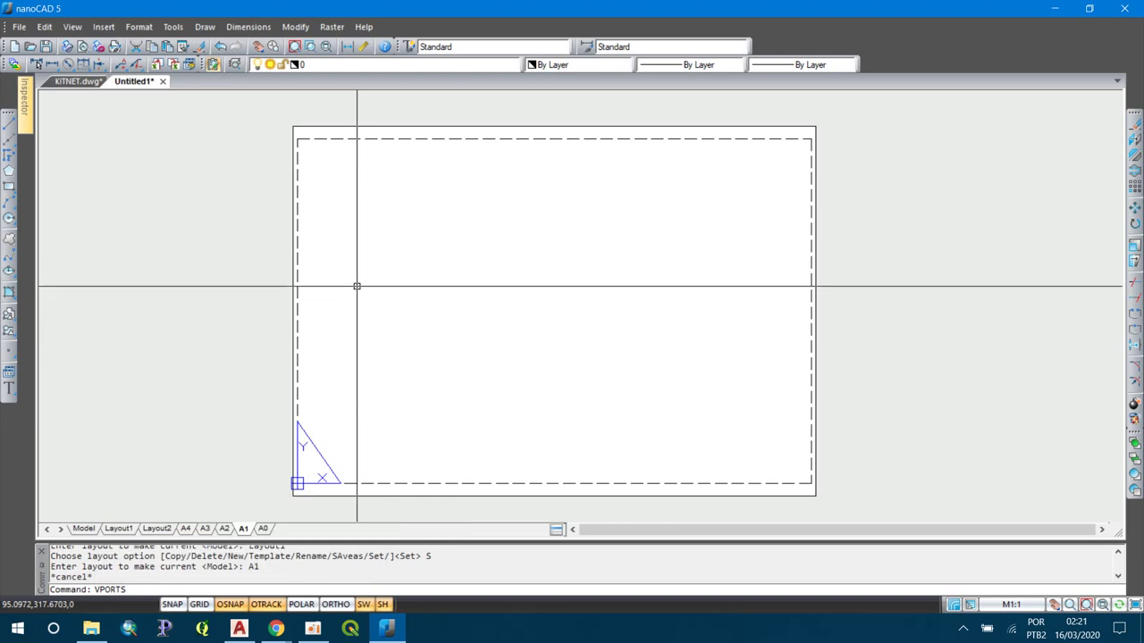
left_click(617, 461)
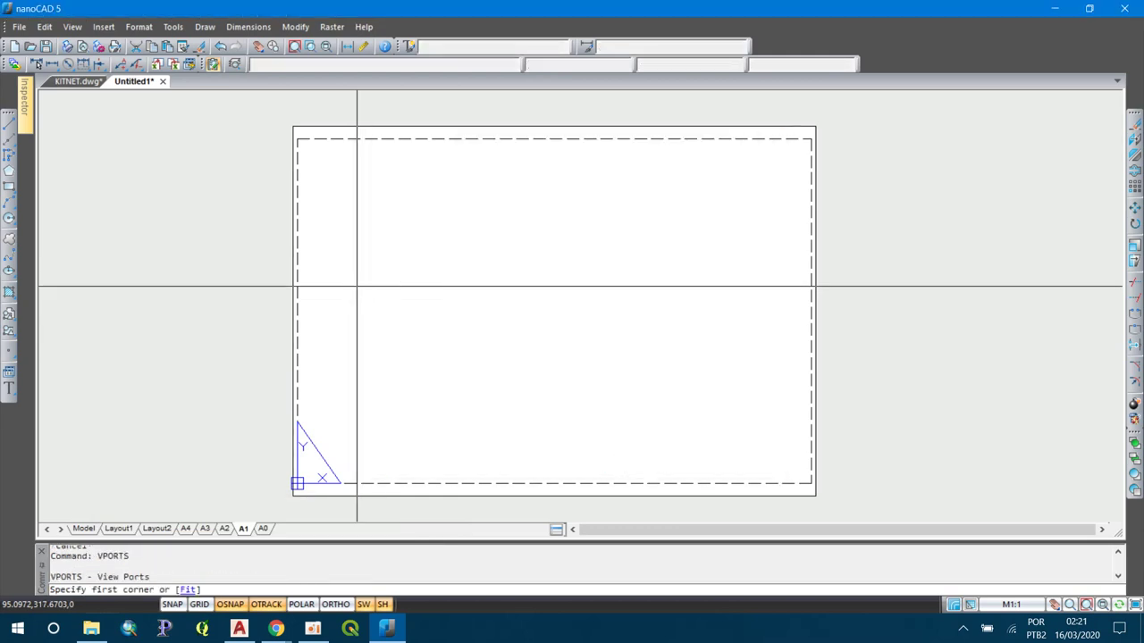
left_click(301, 142)
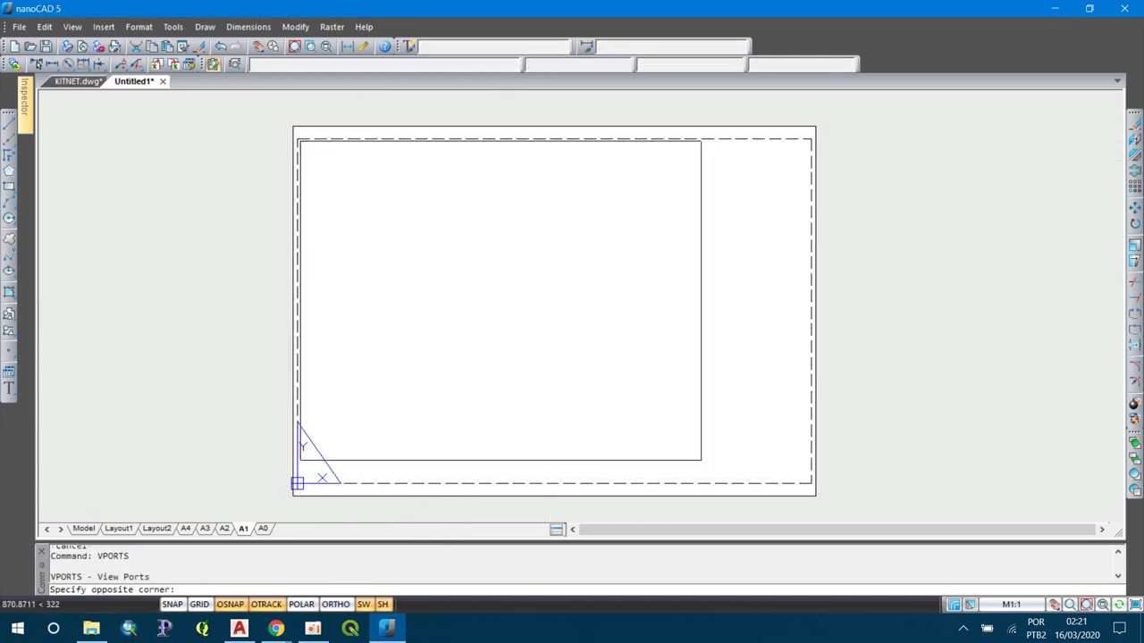
left_click(804, 481)
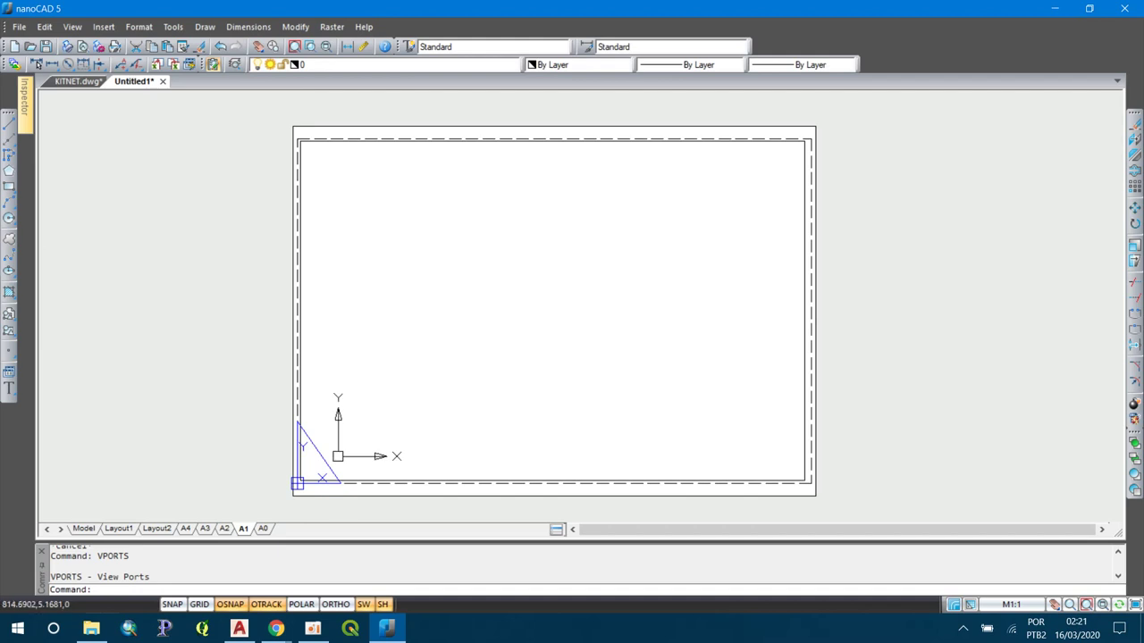
type("re")
key("Return")
key("Escape")
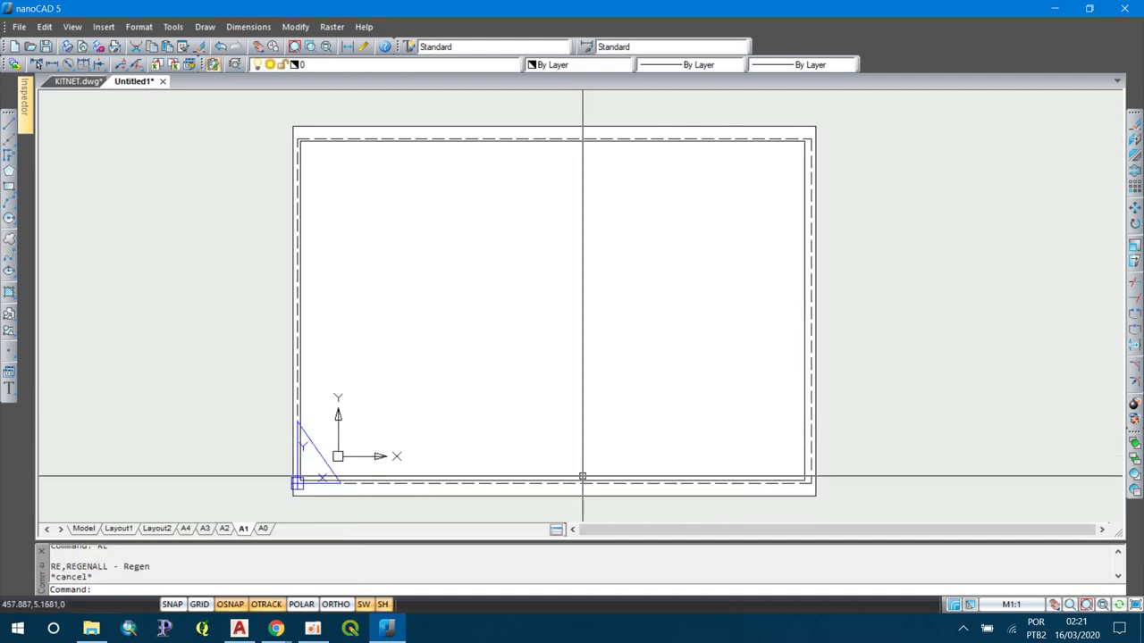
- Select the new viewport and set its custom scale to 1
left_click(582, 478)
left_click(523, 481)
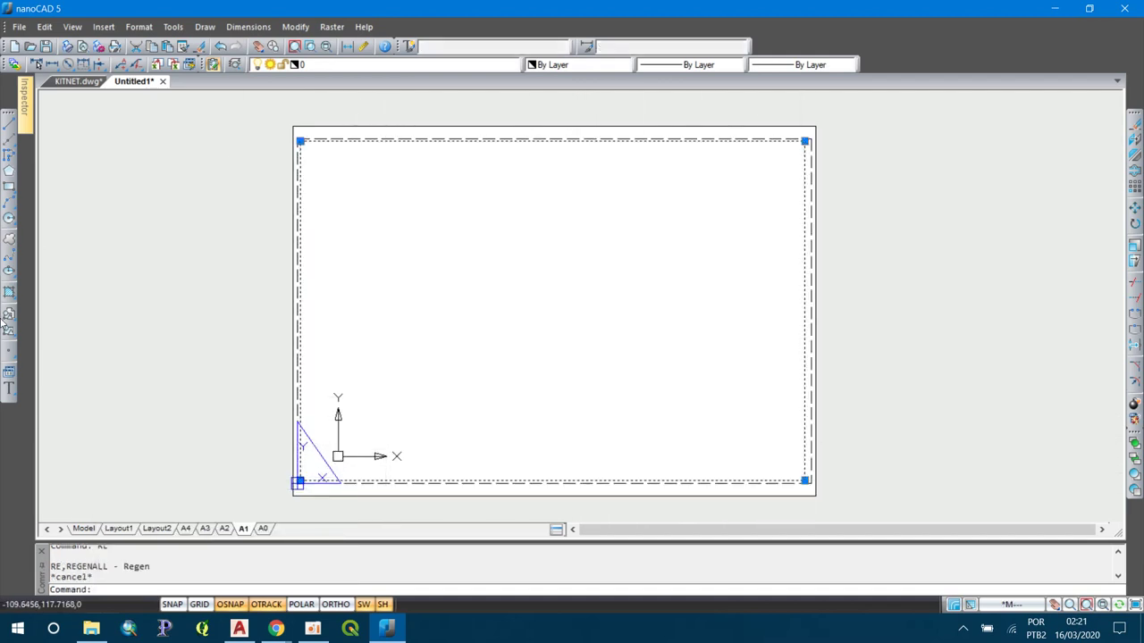
type("mo")
key("Return")
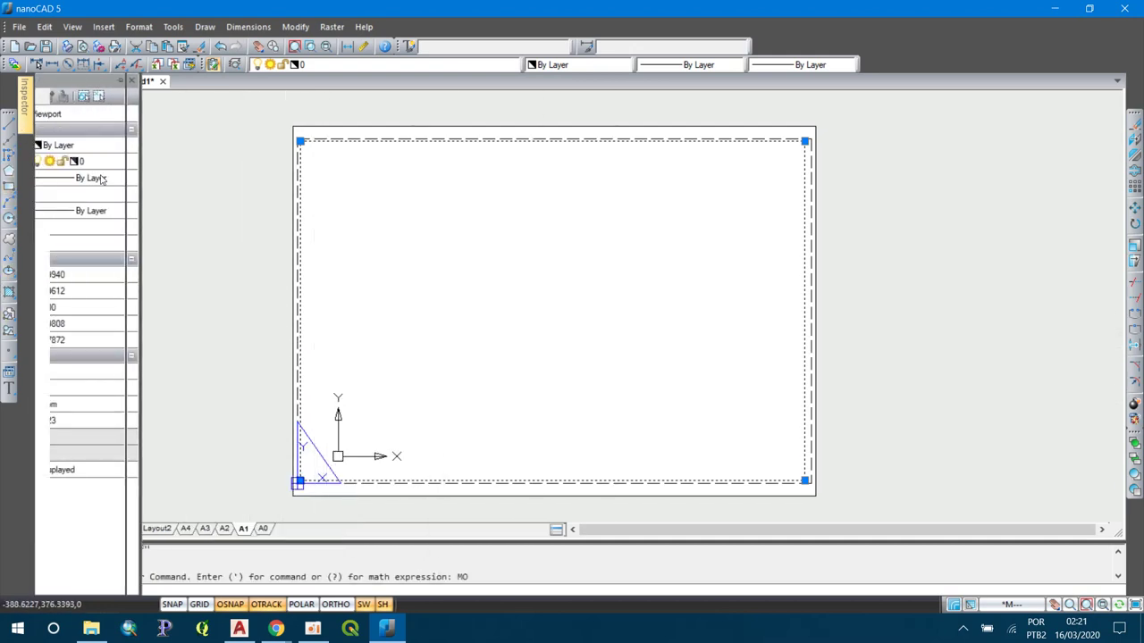
left_click(133, 424)
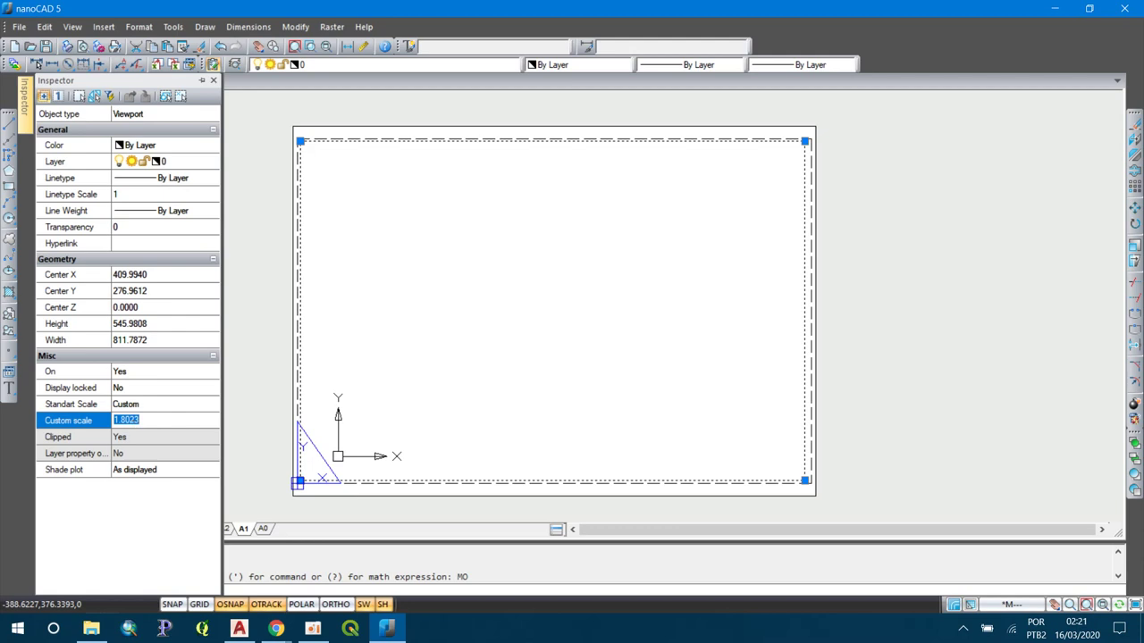
type("1")
key("Return")
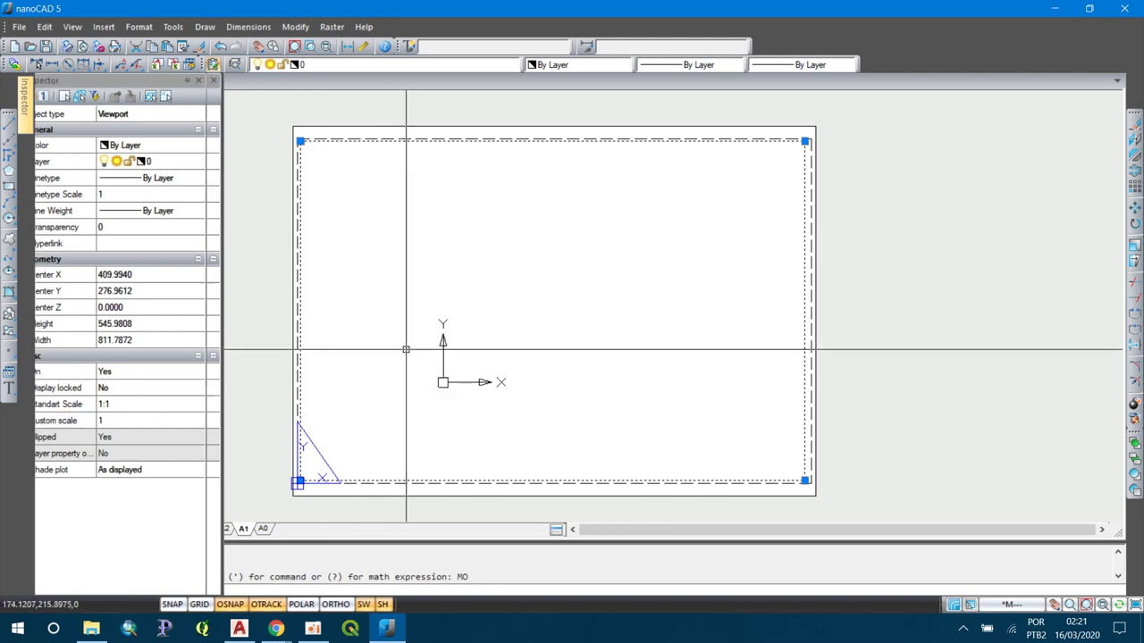
key("Escape")
- Draw a rectangle matching the viewport area, try CHSPACE, then return to Model space
type("REC")
key("Return")
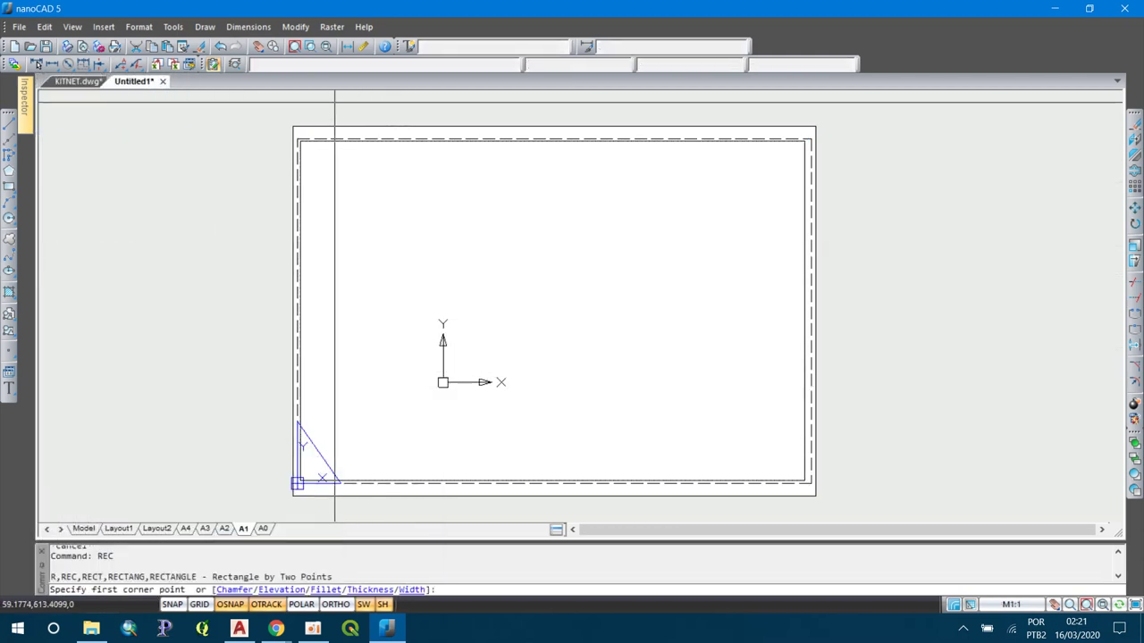
left_click(297, 139)
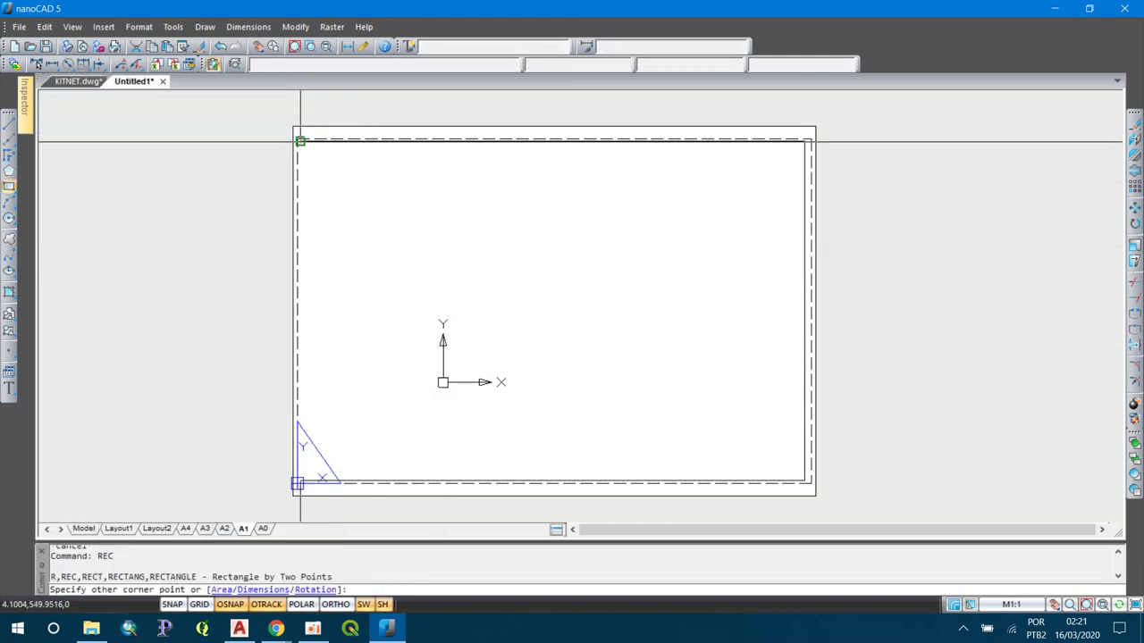
left_click(804, 481)
type("CHS")
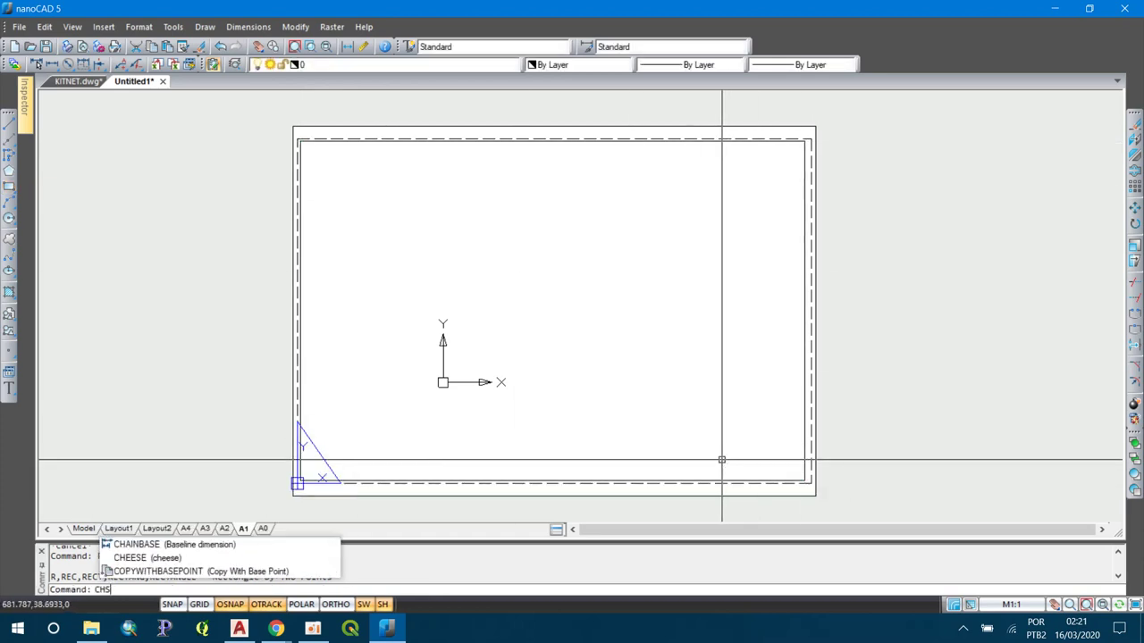
type("PACE")
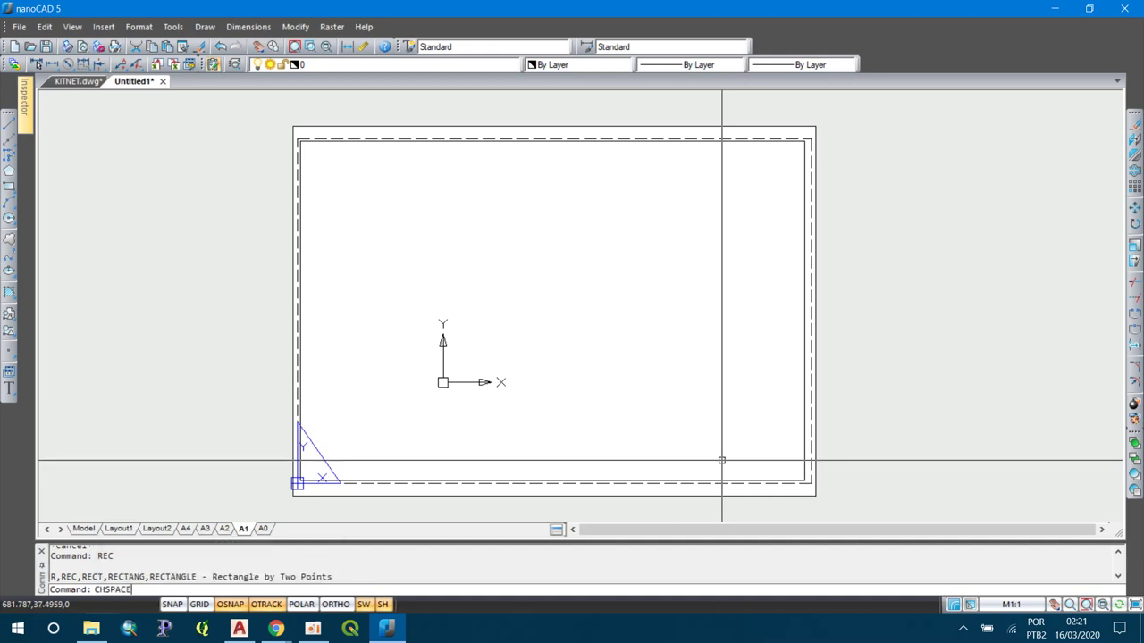
key("Return")
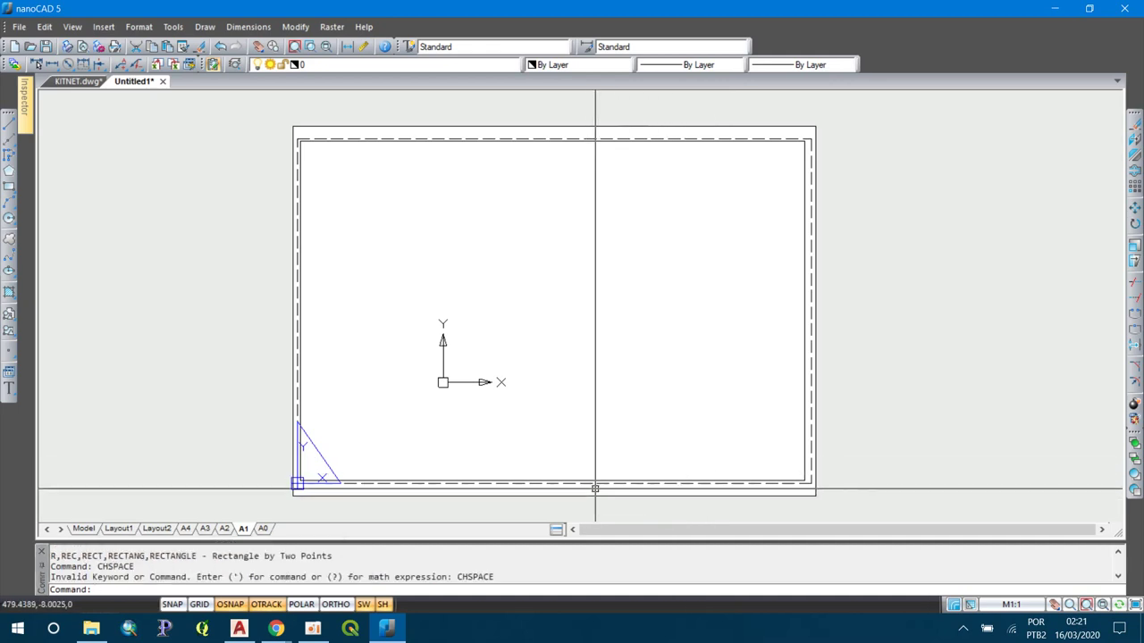
right_click(600, 483)
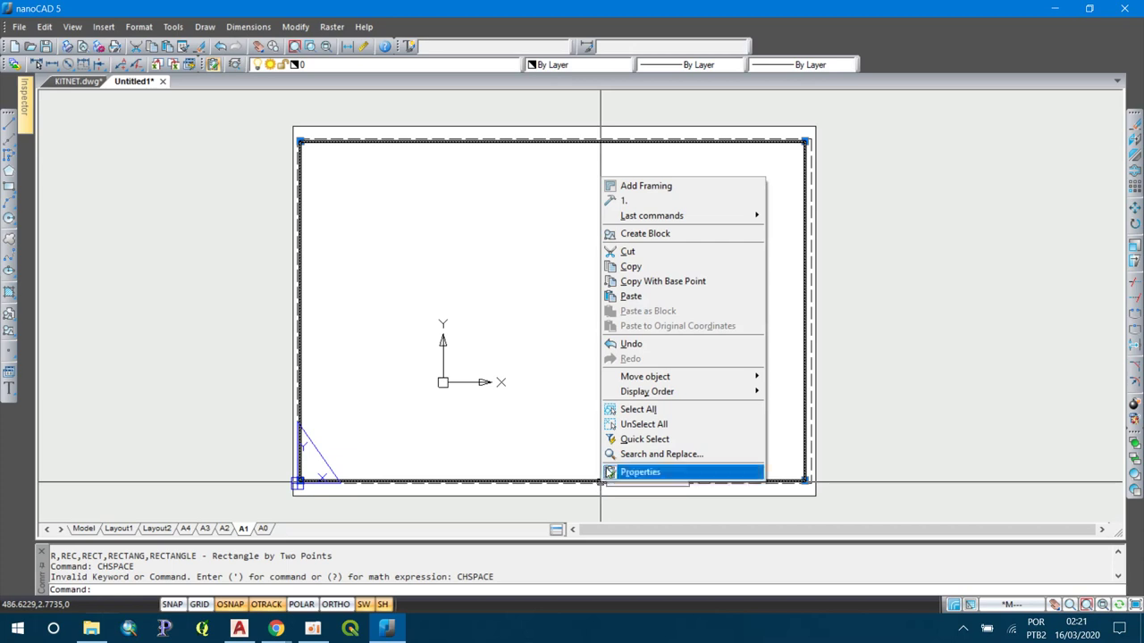
key("Escape")
key("Escape")
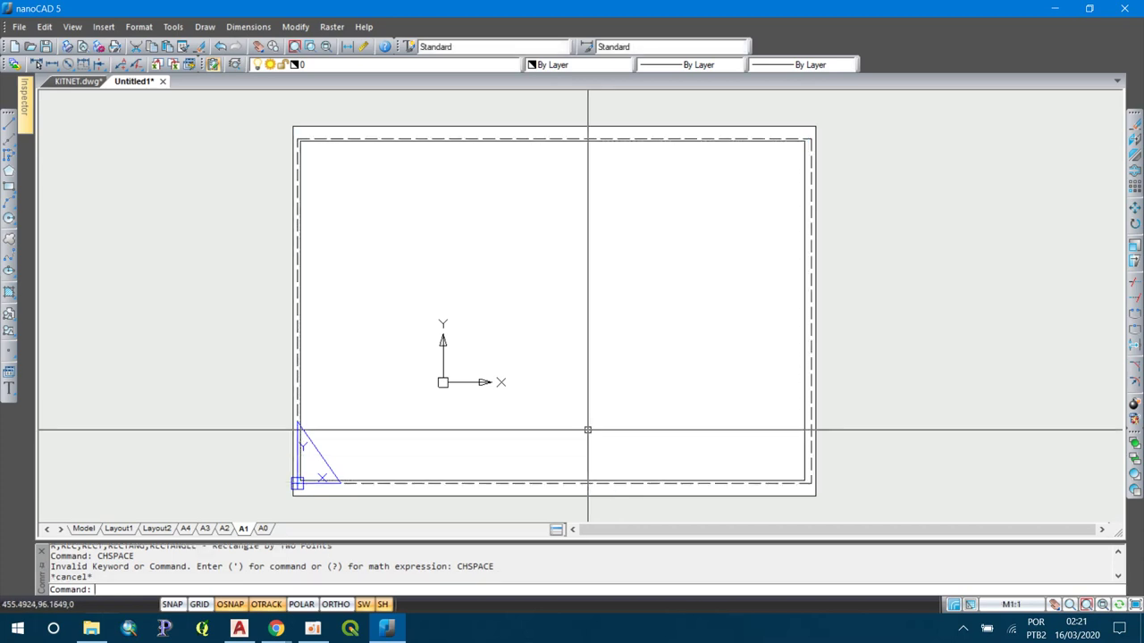
left_click(83, 528)
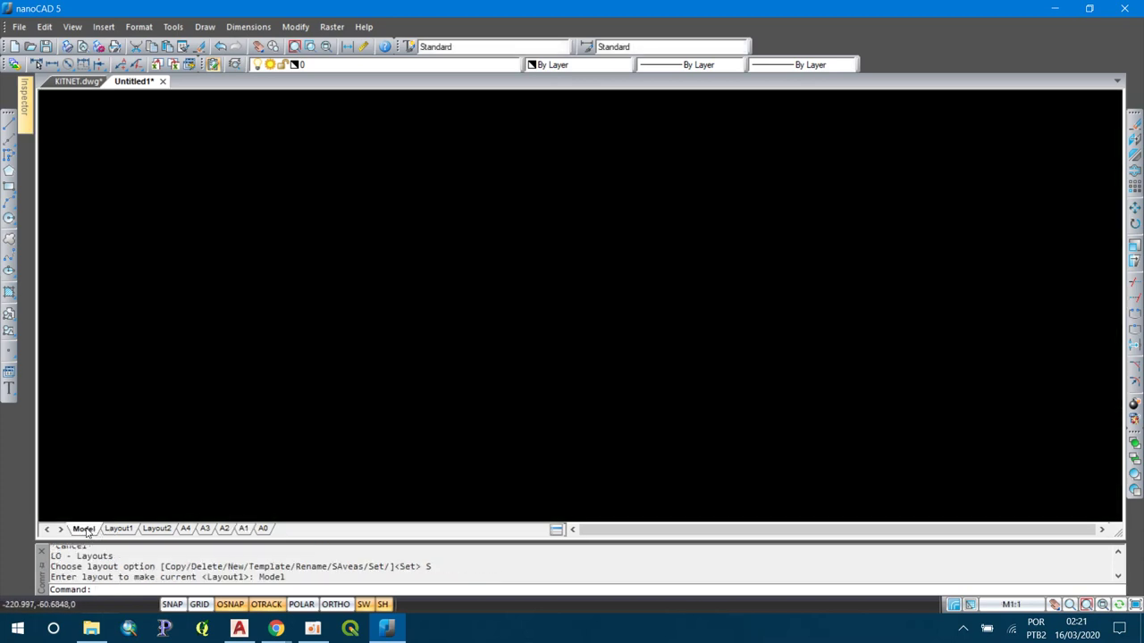
- Draw a rectangle with REC and zoom extents to view it
type("RE")
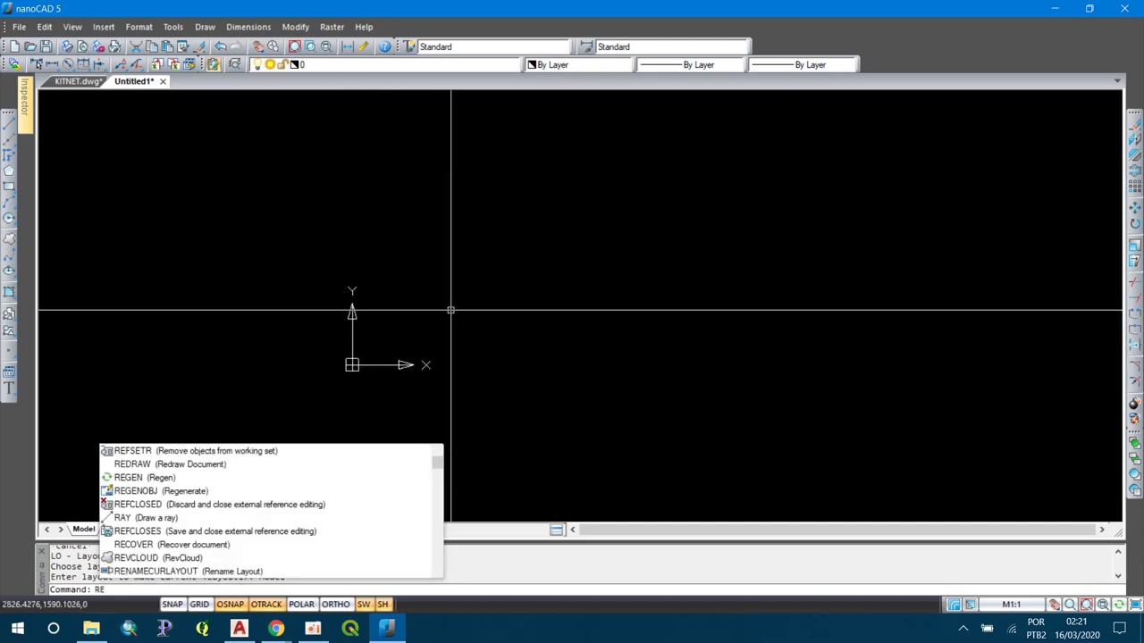
type("C")
key("Return")
left_click(342, 159)
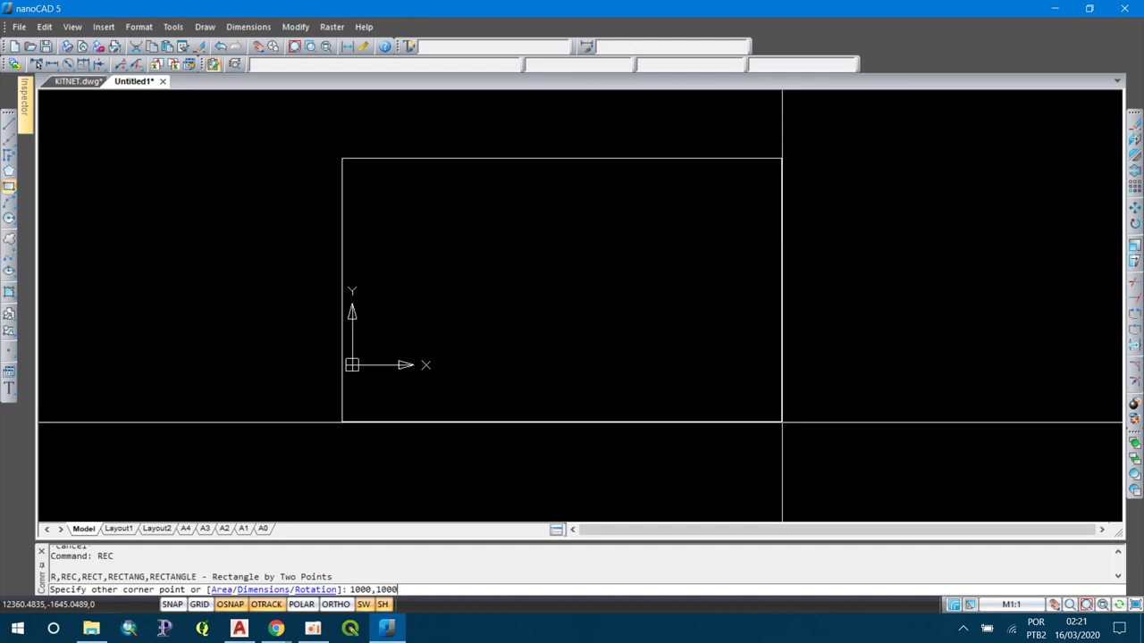
key("Return")
type("z")
key("Return")
type("e")
key("Return")
scroll(550, 247, "up", 4)
scroll(548, 250, "down", 3)
scroll(548, 250, "down", 3)
- Erase the wrong tall rectangle and draw a 1000 by 1000 square, zooming extents
left_click(549, 268)
left_click(527, 277)
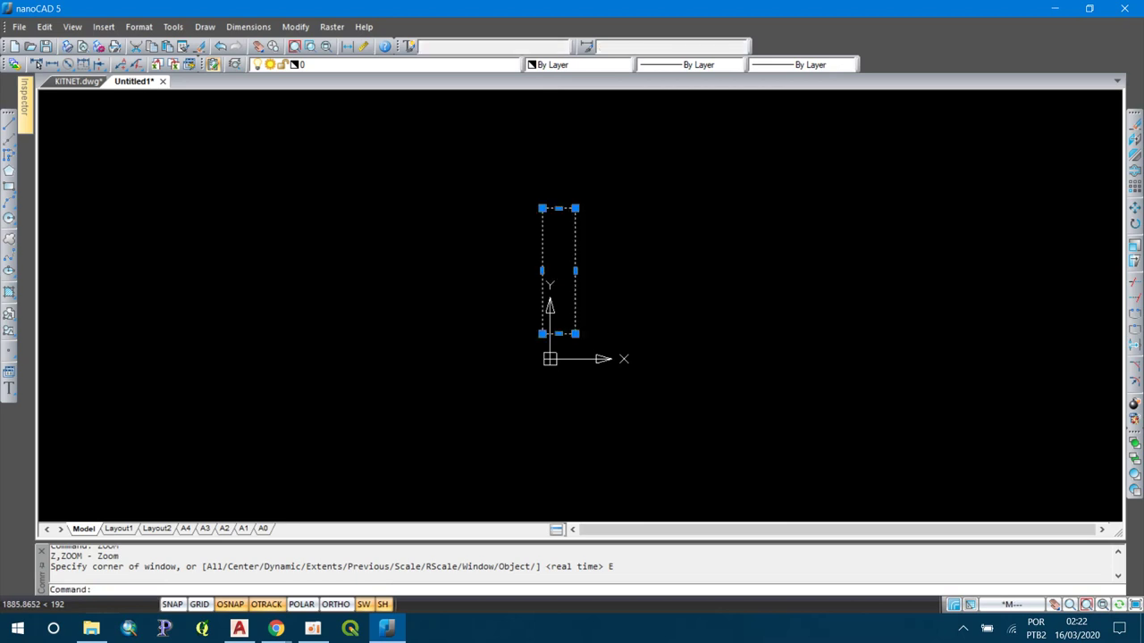
type("e")
key("Return")
type("re")
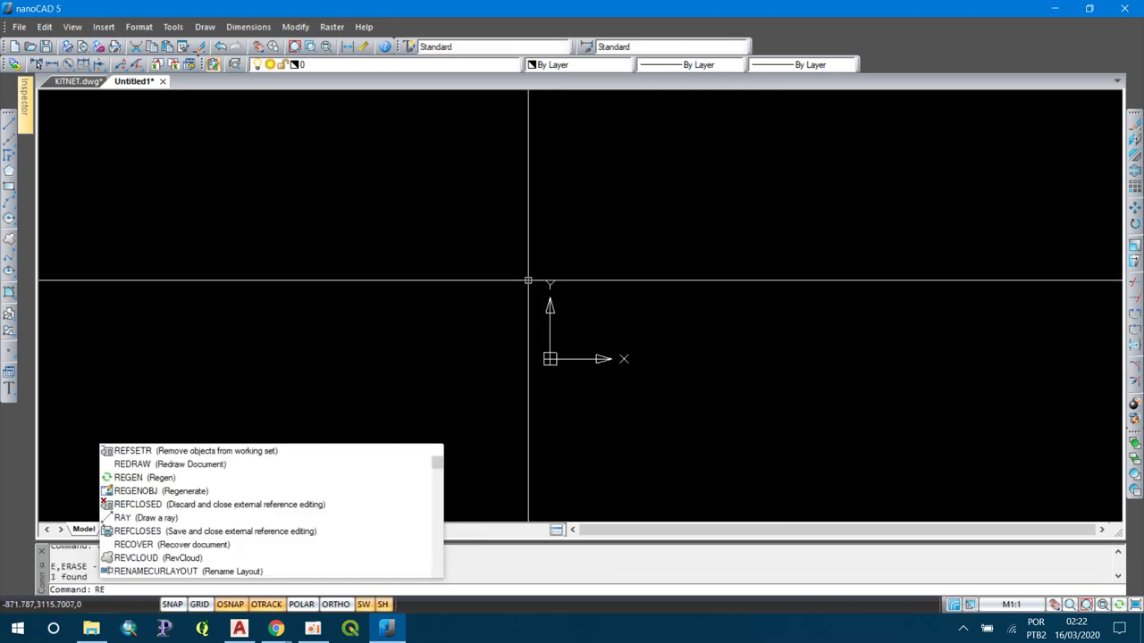
type("c")
key("Return")
left_click(401, 214)
type("@1000,1000")
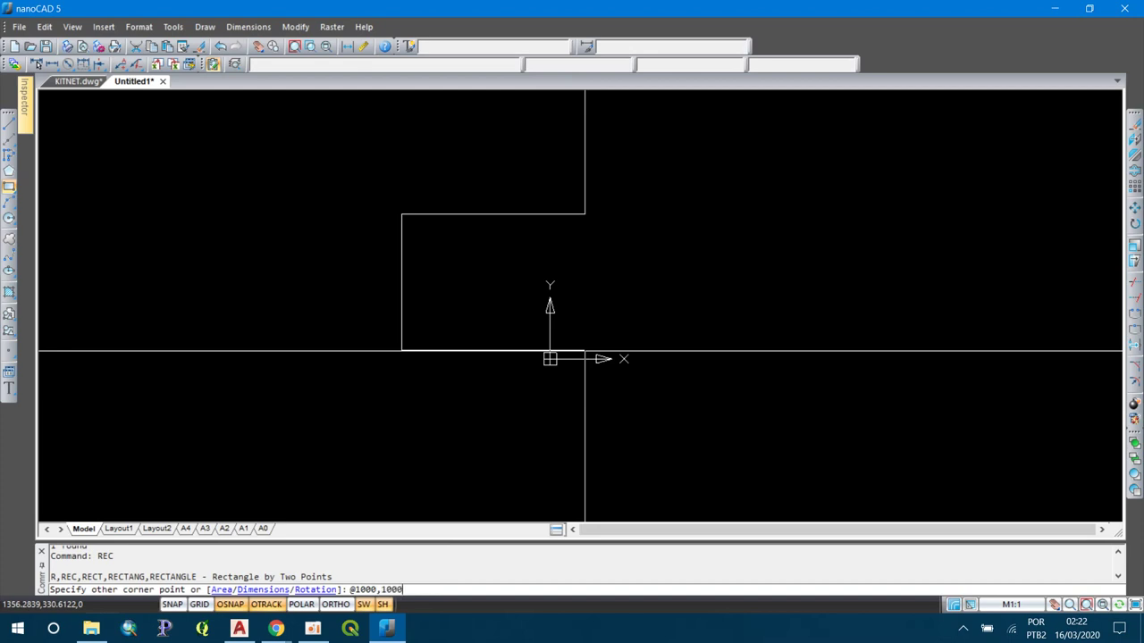
key("Return")
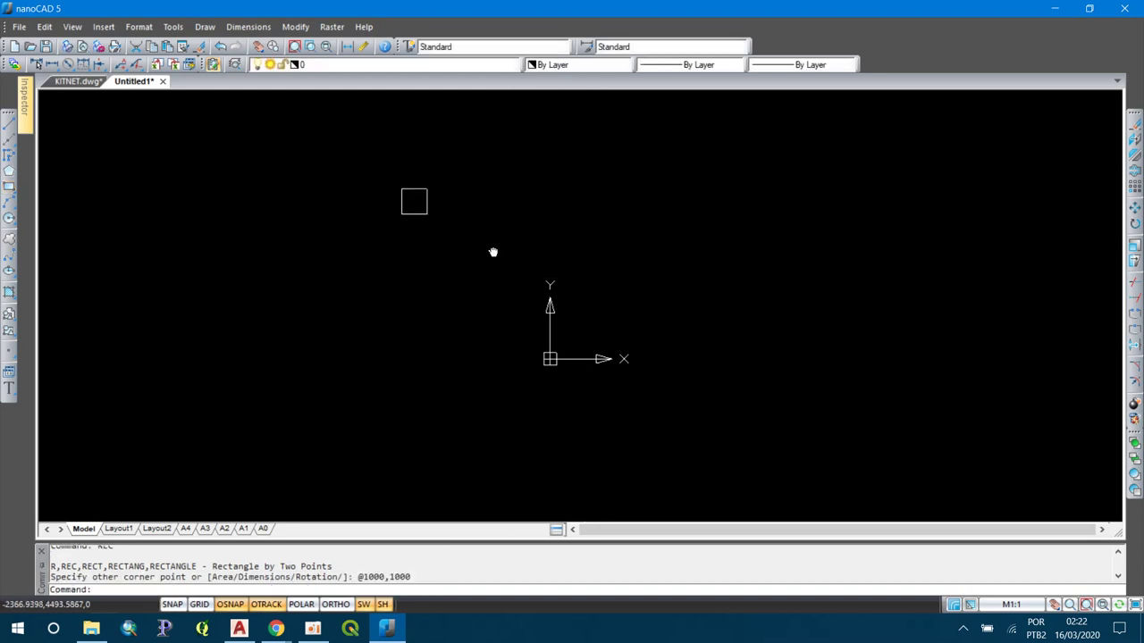
type("z")
key("Return")
type("e")
key("Return")
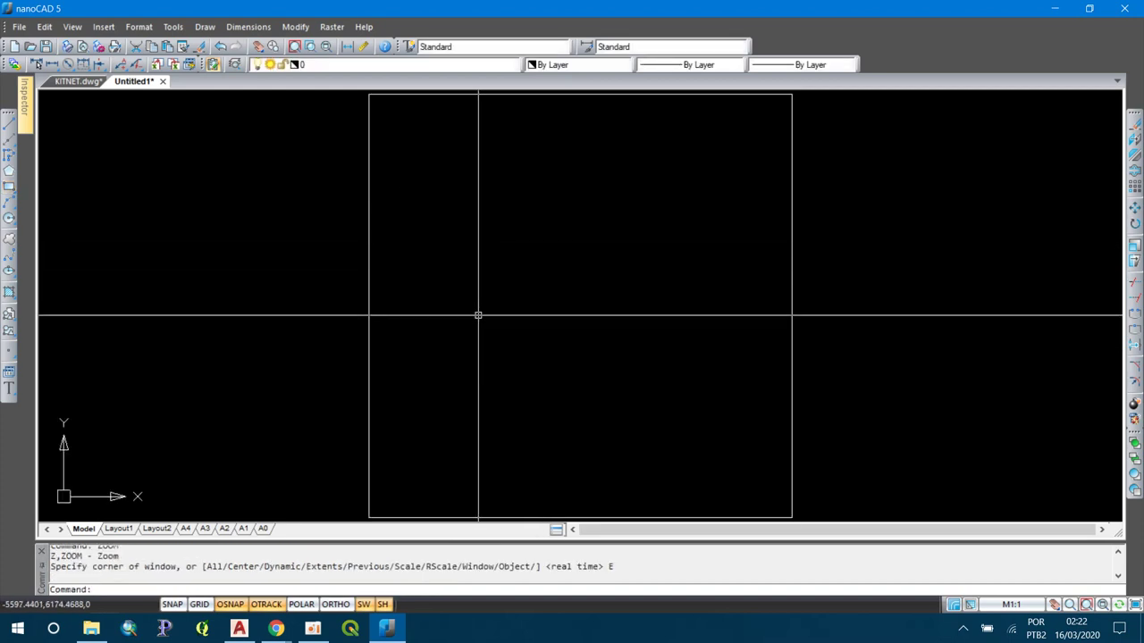
- Open the Load/Unload Applications dialog with APPLOAD and expand its locations list
type("APPLOAD")
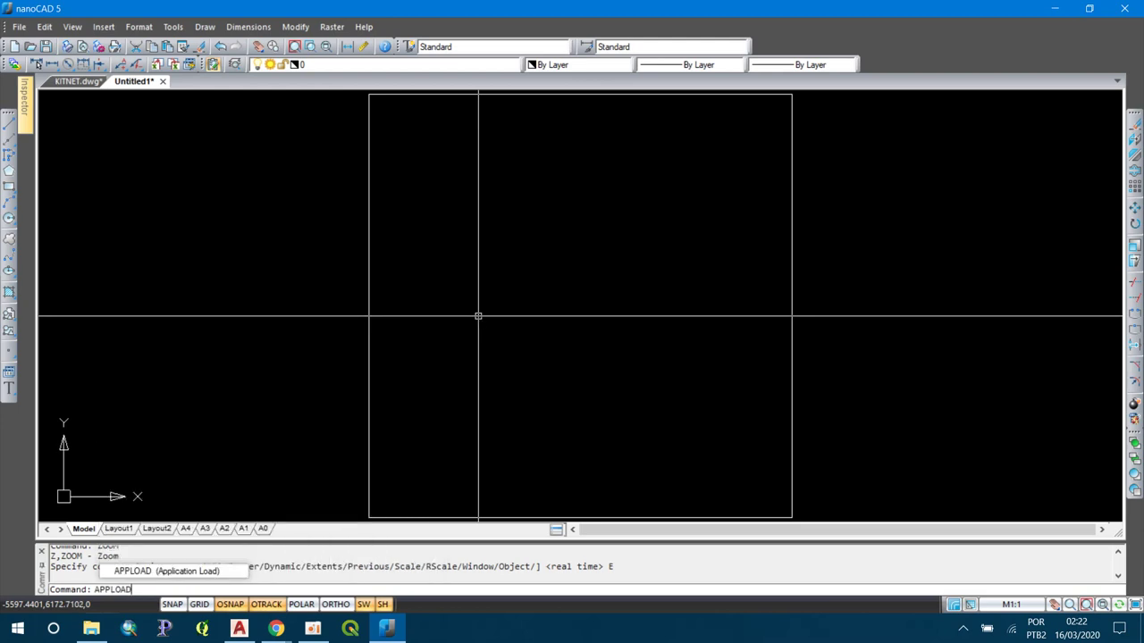
key("Return")
left_click(561, 154)
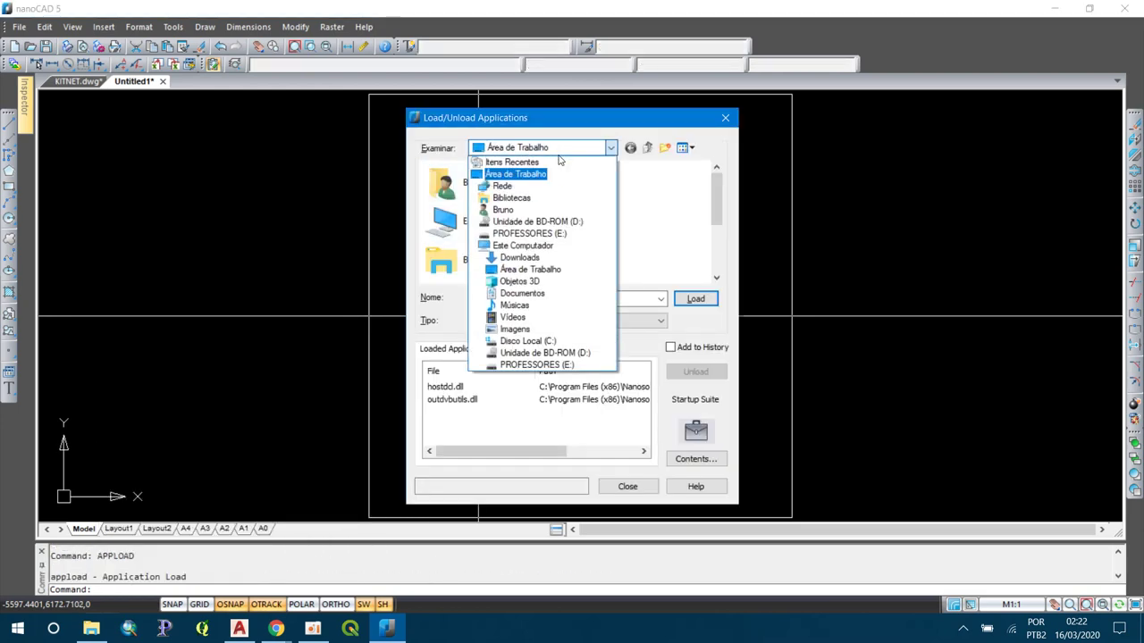
- Browse to the E:\escola\BPT\Lisps RB Cadi\Lisps folder
left_click(540, 234)
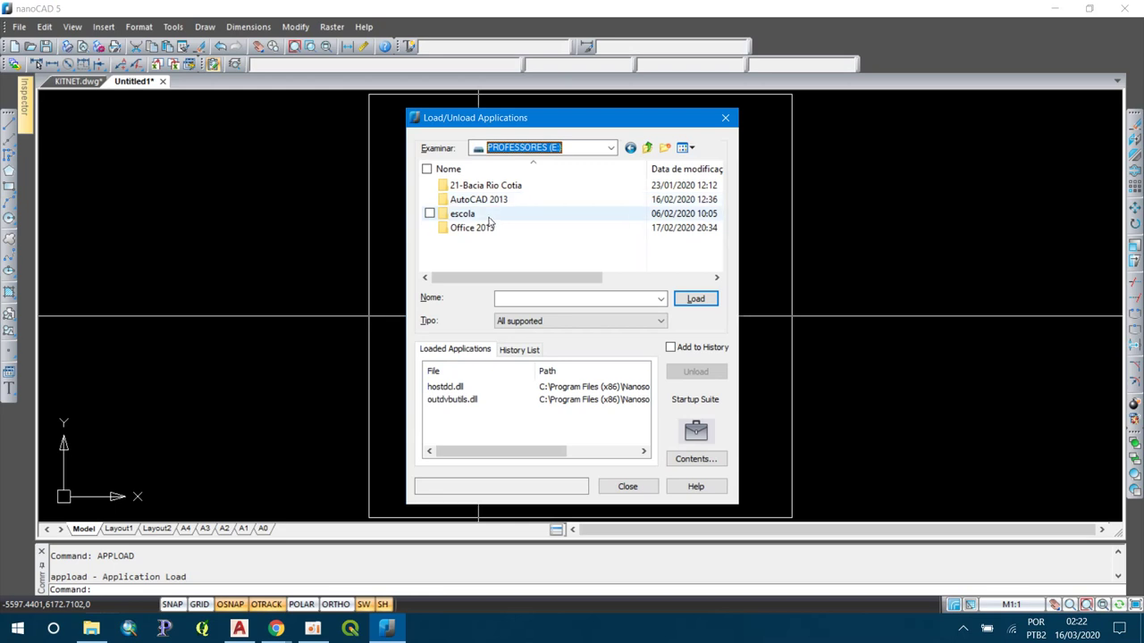
left_click(483, 220)
double_click(483, 221)
left_click(465, 188)
double_click(465, 188)
double_click(473, 256)
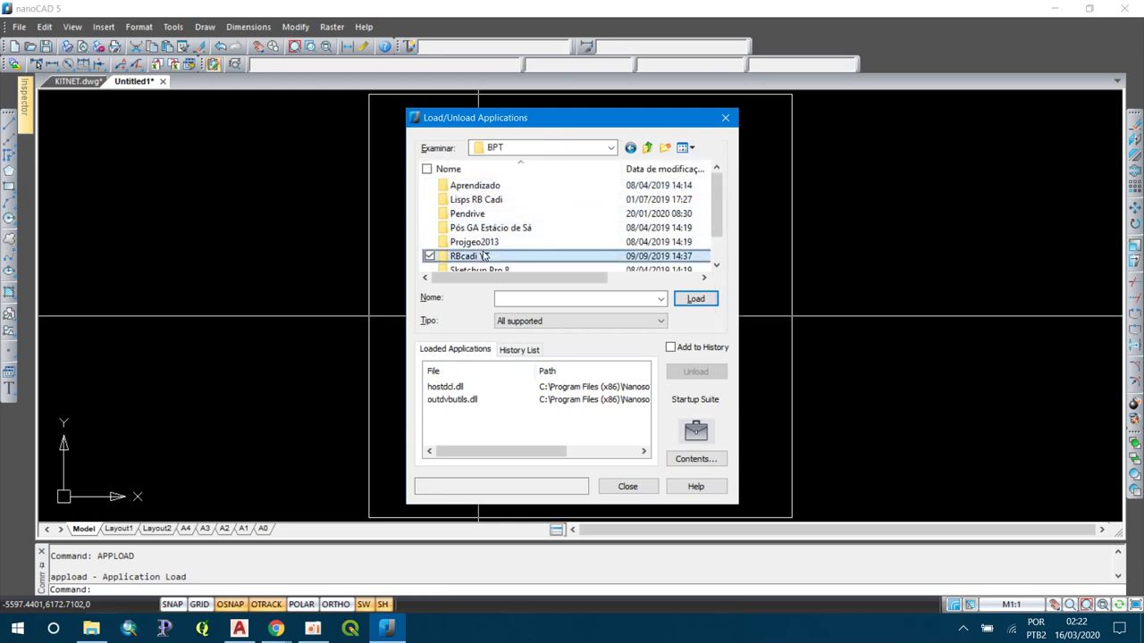
left_click(629, 148)
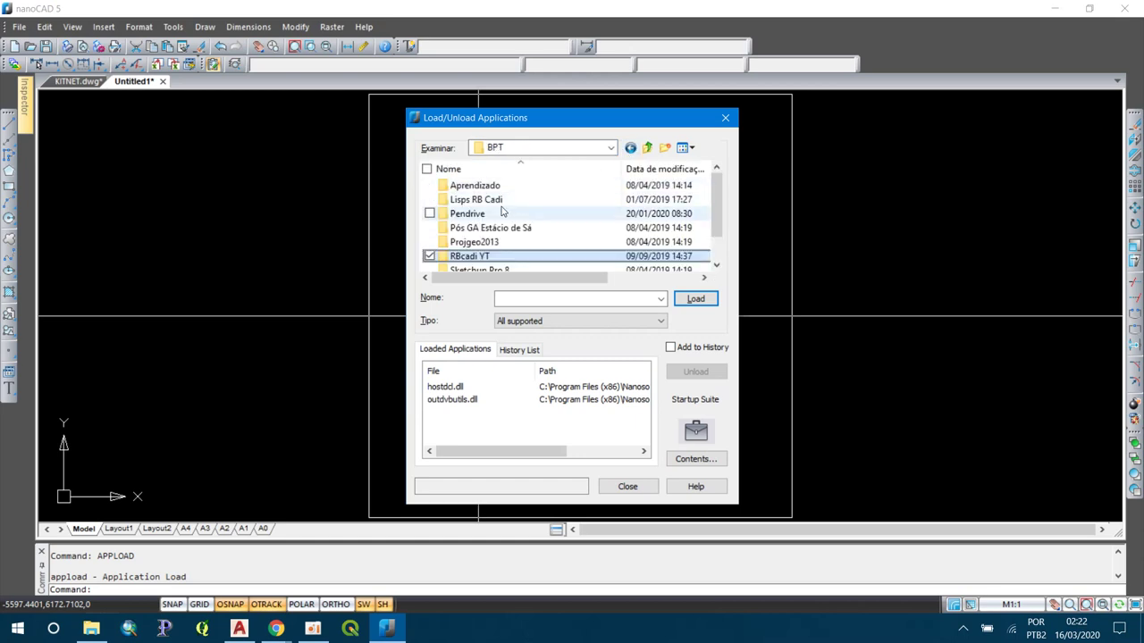
double_click(498, 203)
double_click(499, 204)
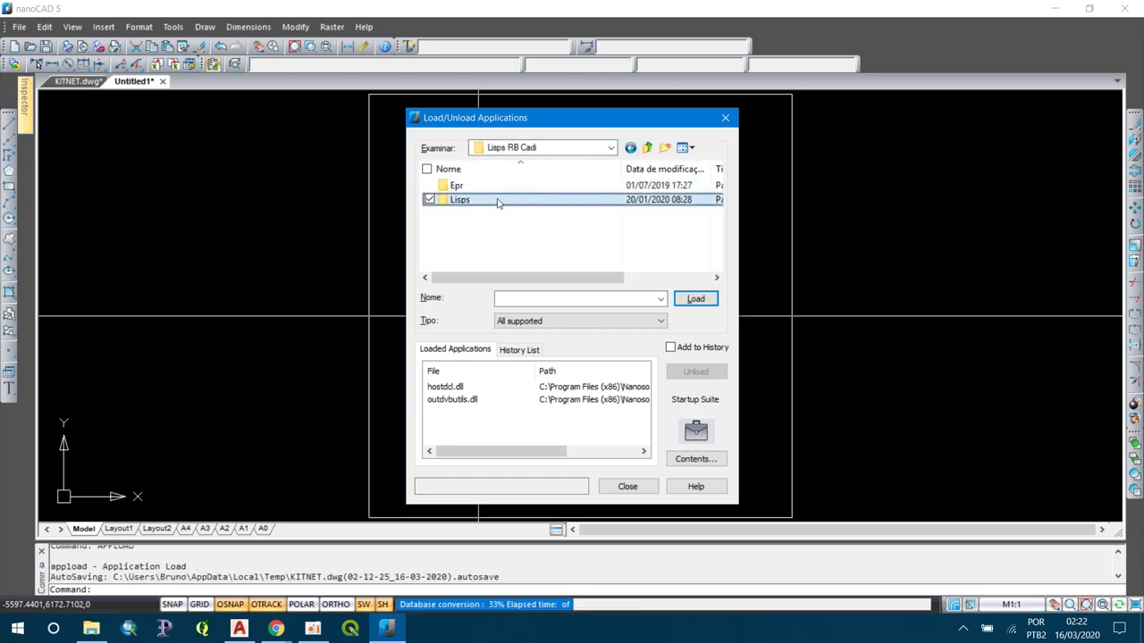
- Load malha.lsp, close the dialog, and enter MALHA at the command line
scroll(499, 210, "down", 4)
scroll(498, 210, "down", 3)
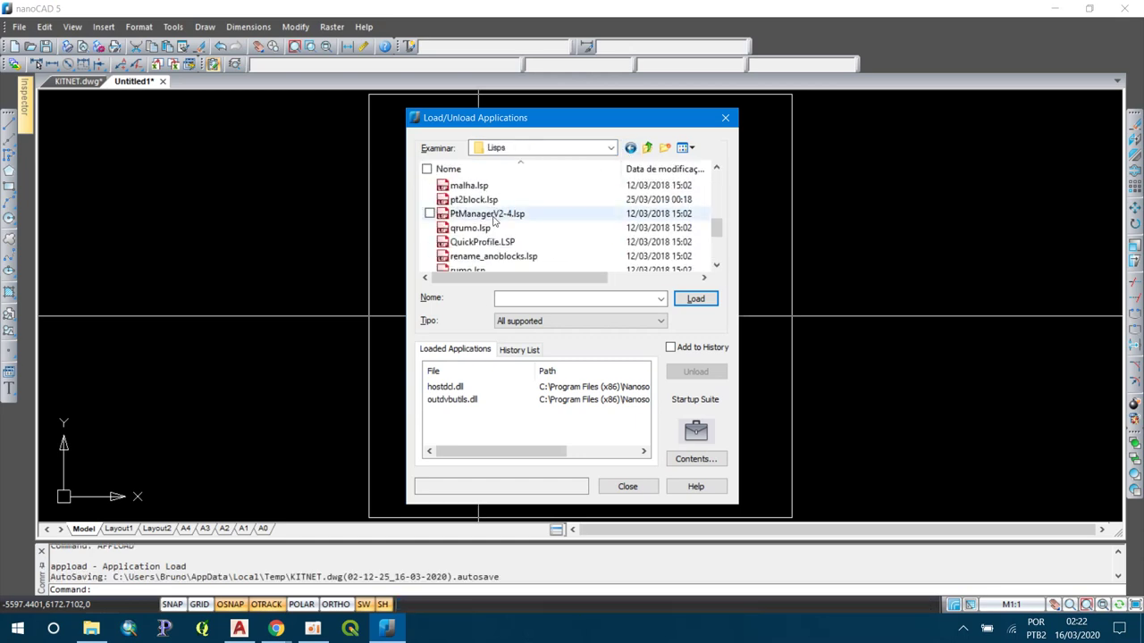
double_click(488, 189)
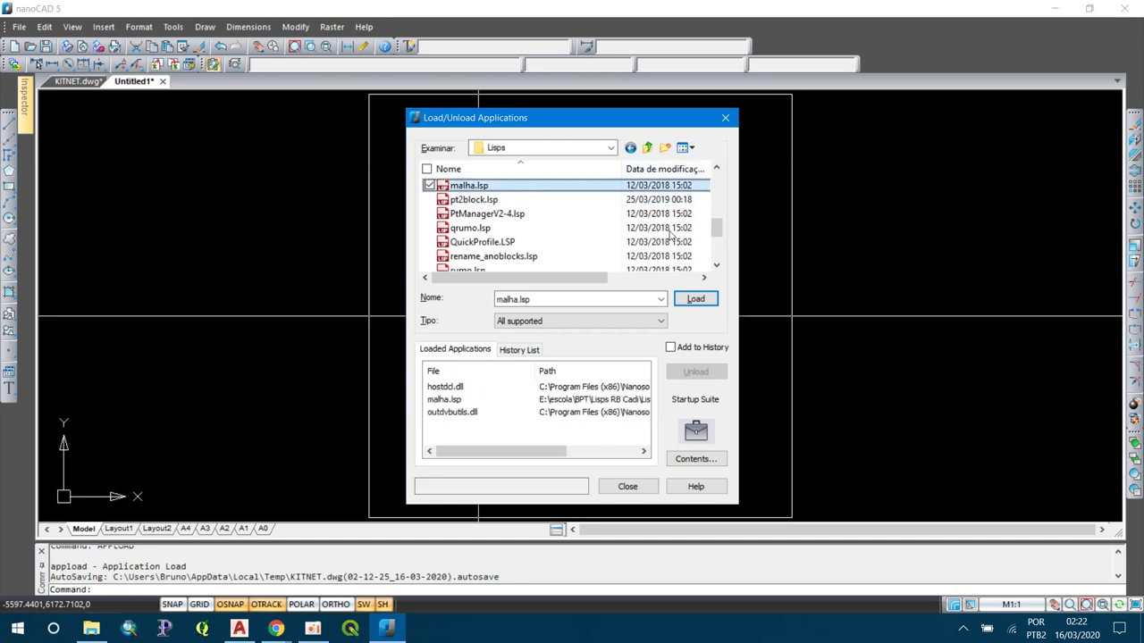
left_click(636, 486)
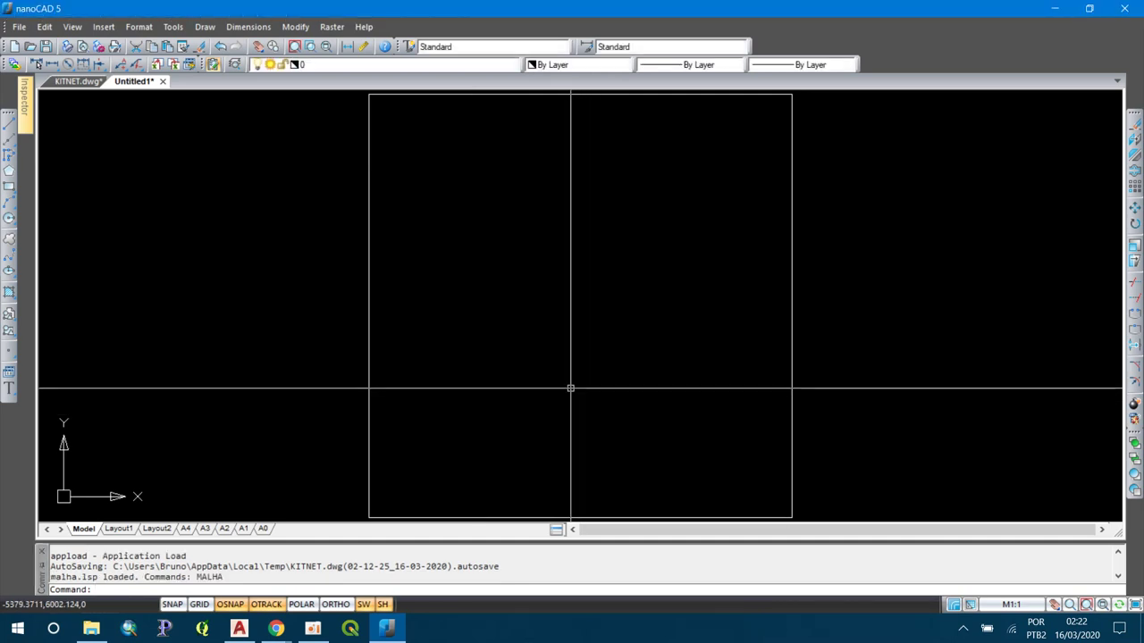
type("MALHA")
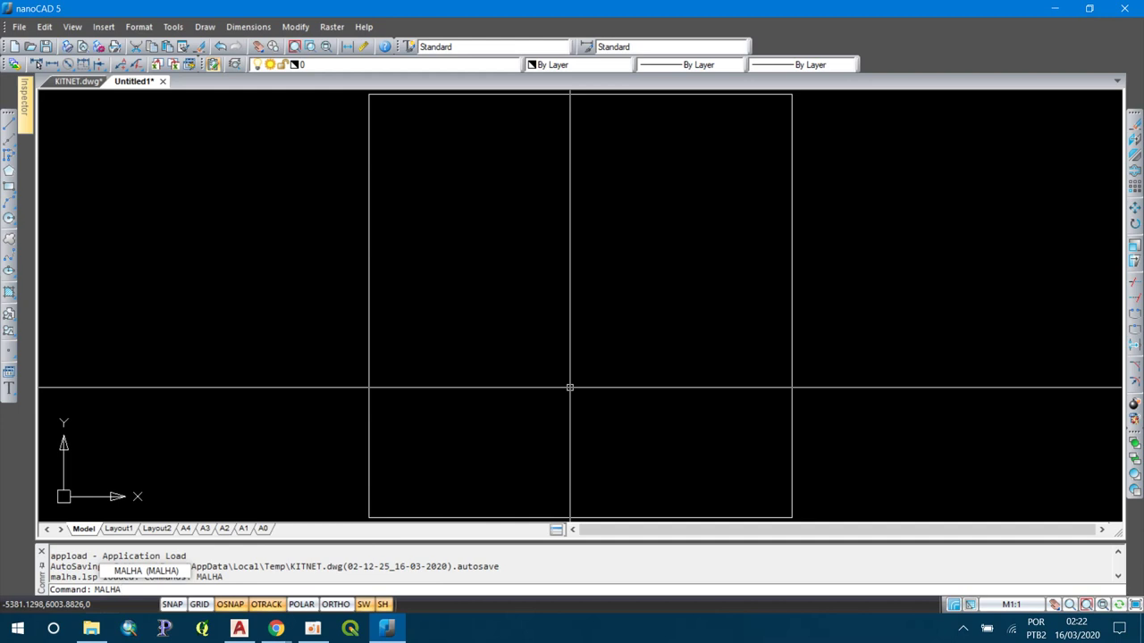
- Run MALHA on the square's top-left and bottom-left corners, close Text Style, and zoom extents
key("Return")
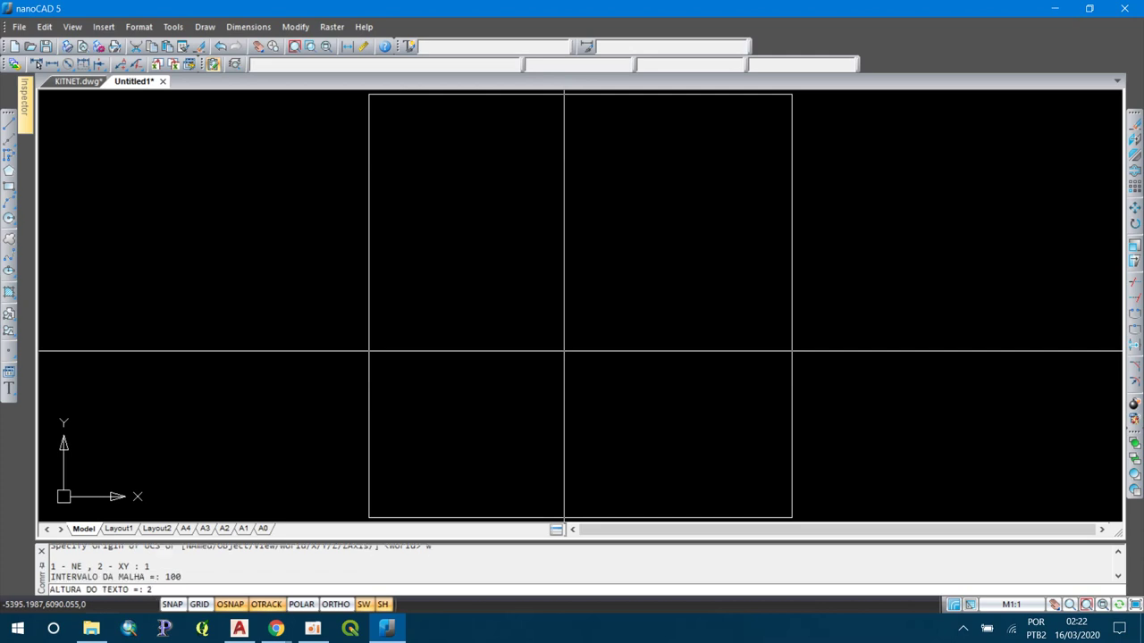
scroll(554, 362, "down", 3)
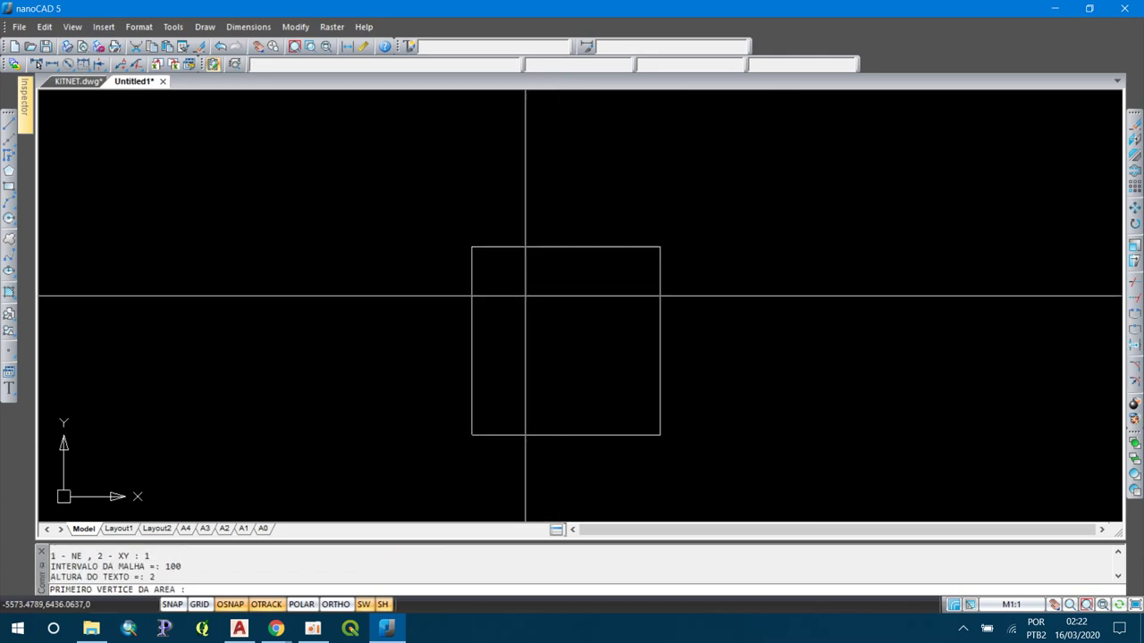
left_click(472, 247)
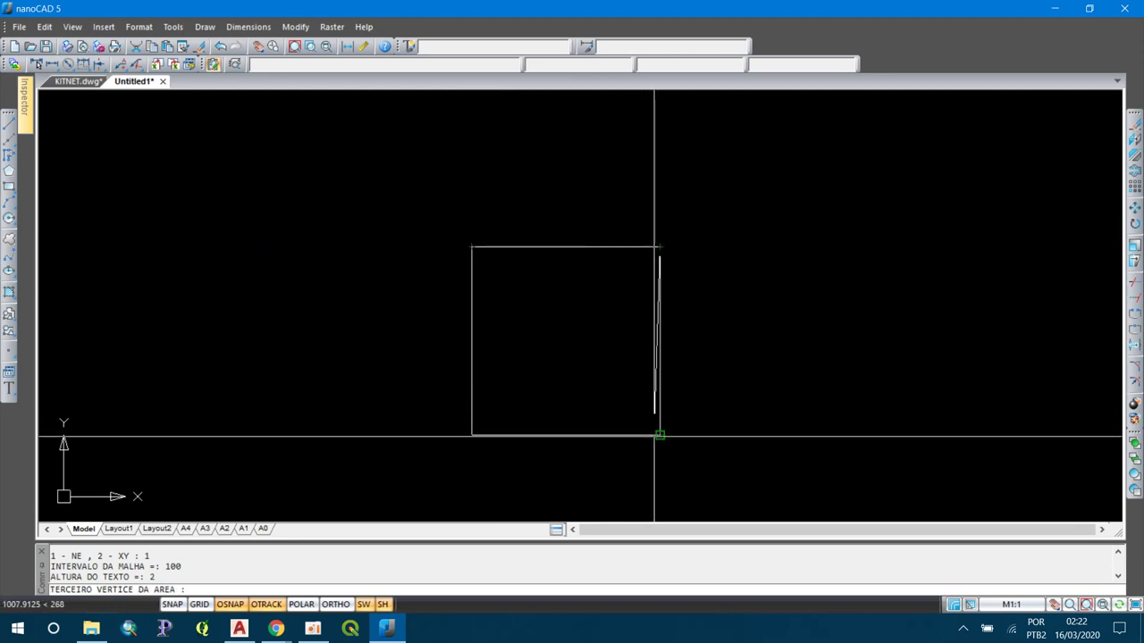
left_click(471, 435)
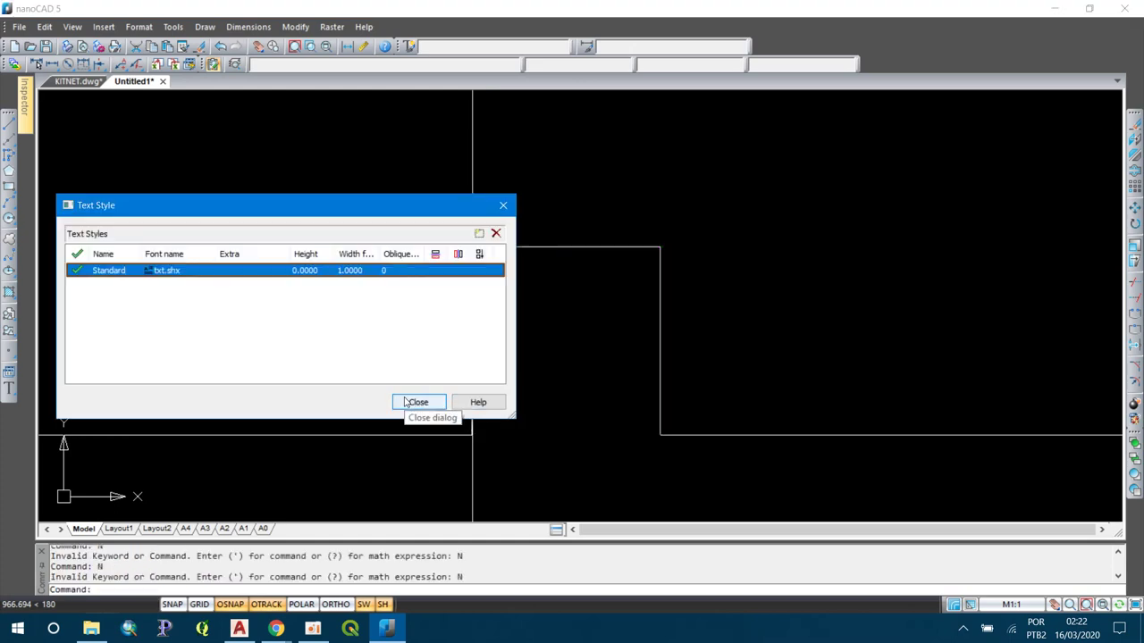
left_click(405, 402)
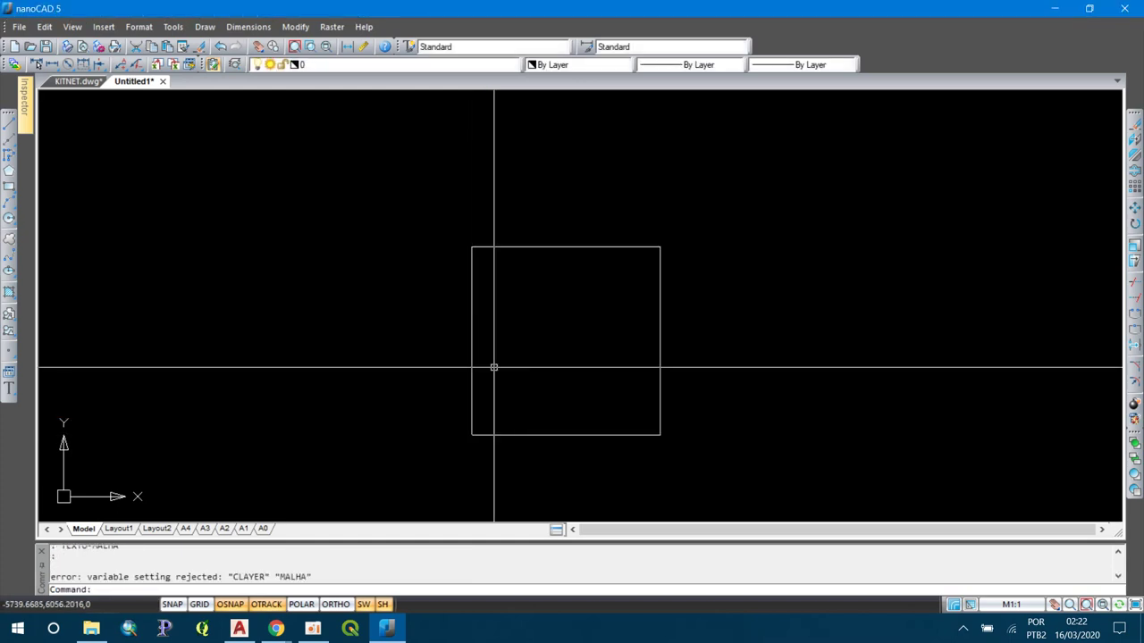
type("z")
key("Return")
type("e")
key("Return")
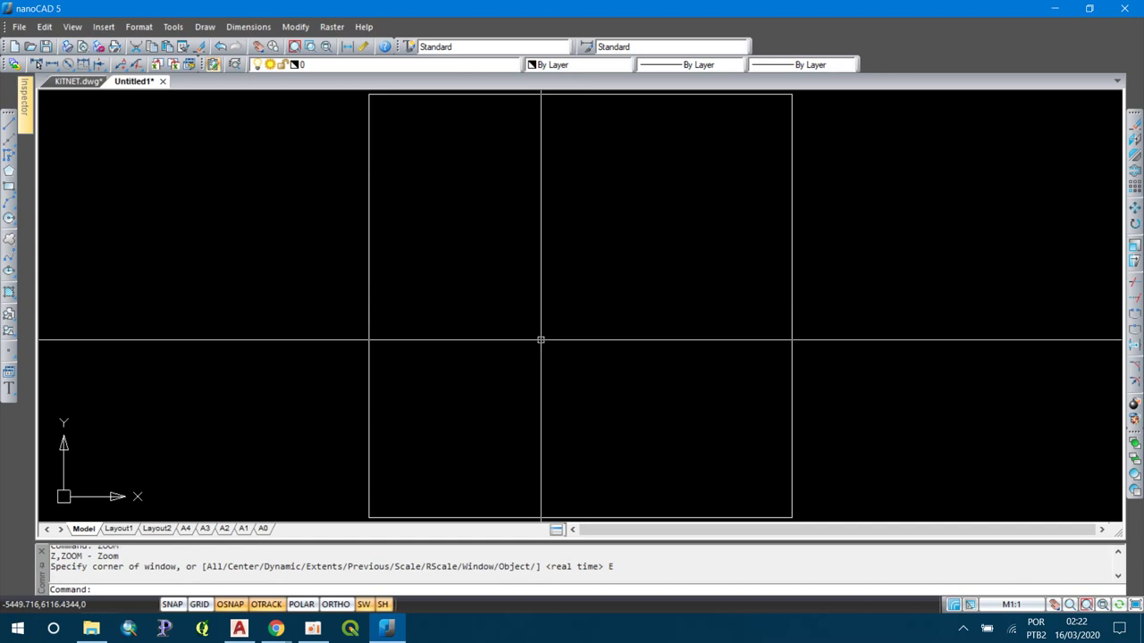
scroll(540, 340, "down", 2)
scroll(541, 340, "down", 2)
left_click(540, 341)
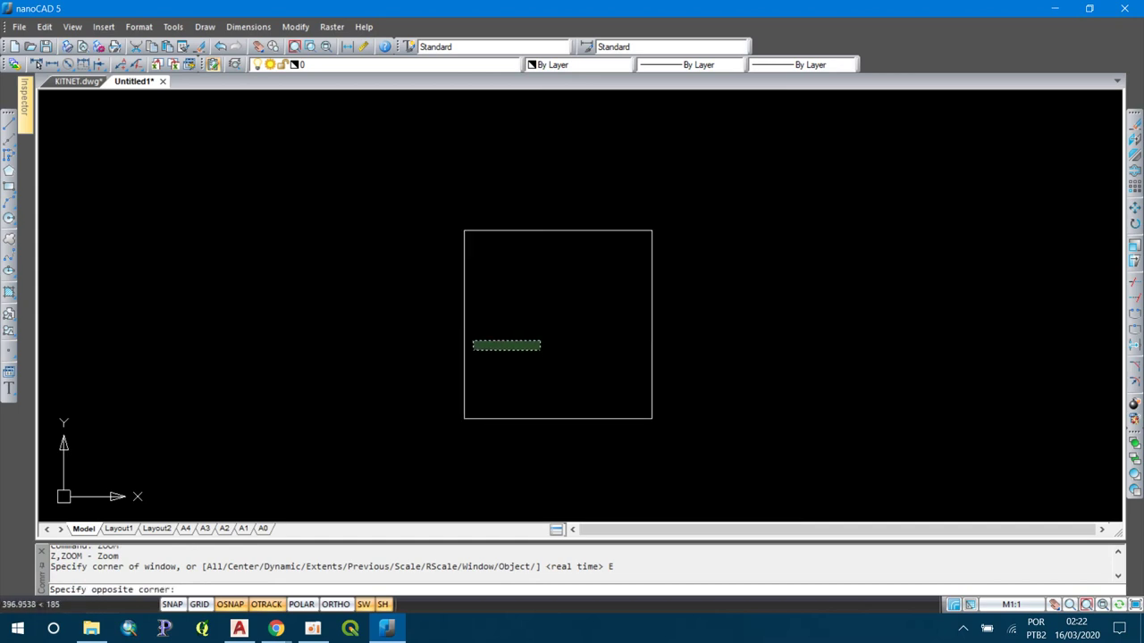
left_click(460, 350)
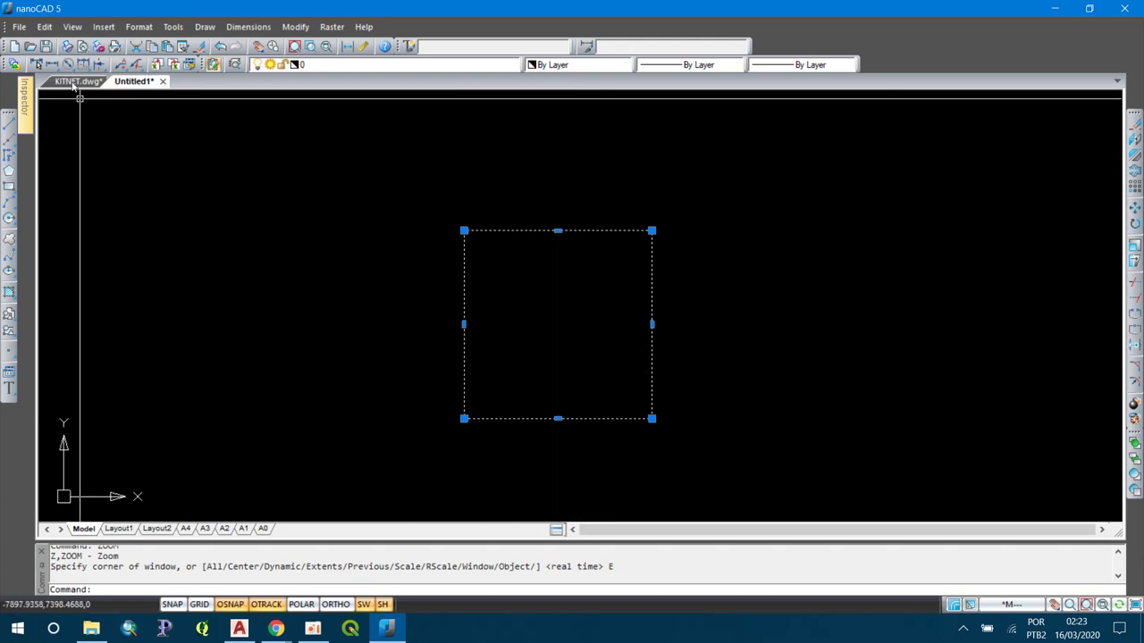
- Switch to the KITNET.dwg floor plan, fit it in view, then minimize nanoCAD
left_click(73, 85)
middle_click(541, 277)
middle_click(540, 277)
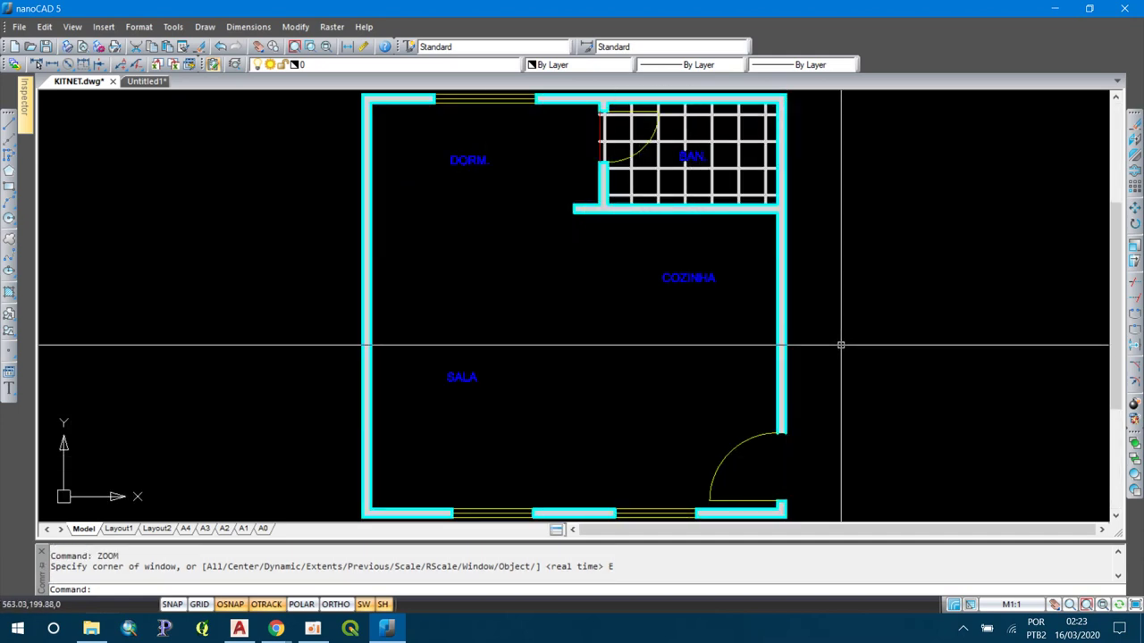
scroll(796, 430, "up", 5)
scroll(776, 400, "down", 4)
scroll(774, 396, "down", 4)
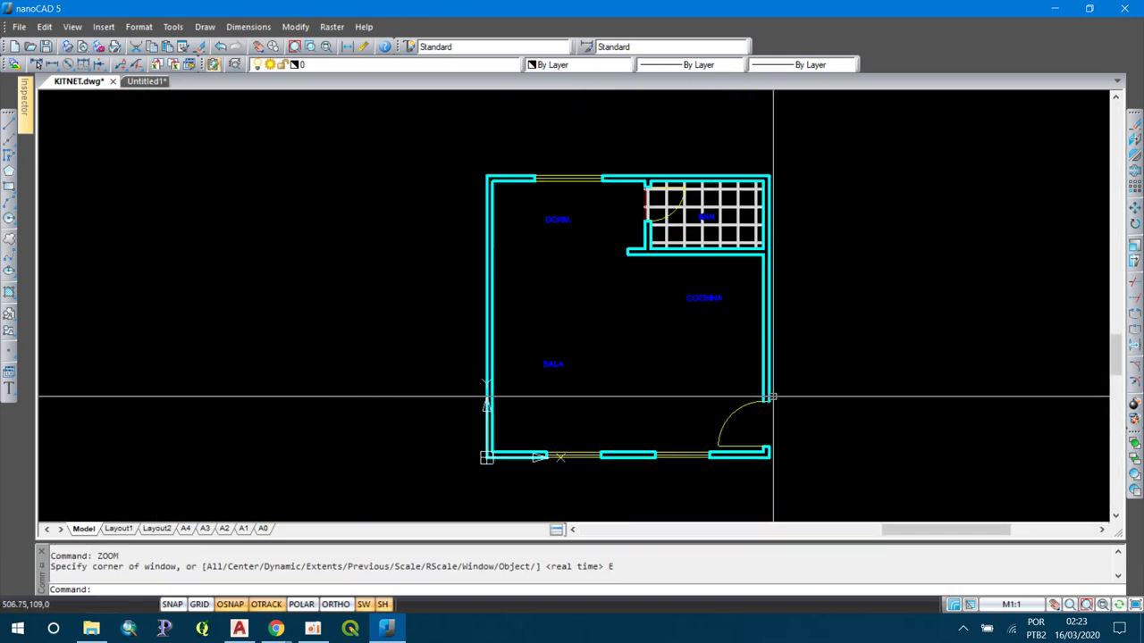
scroll(729, 393, "up", 2)
left_click(386, 629)
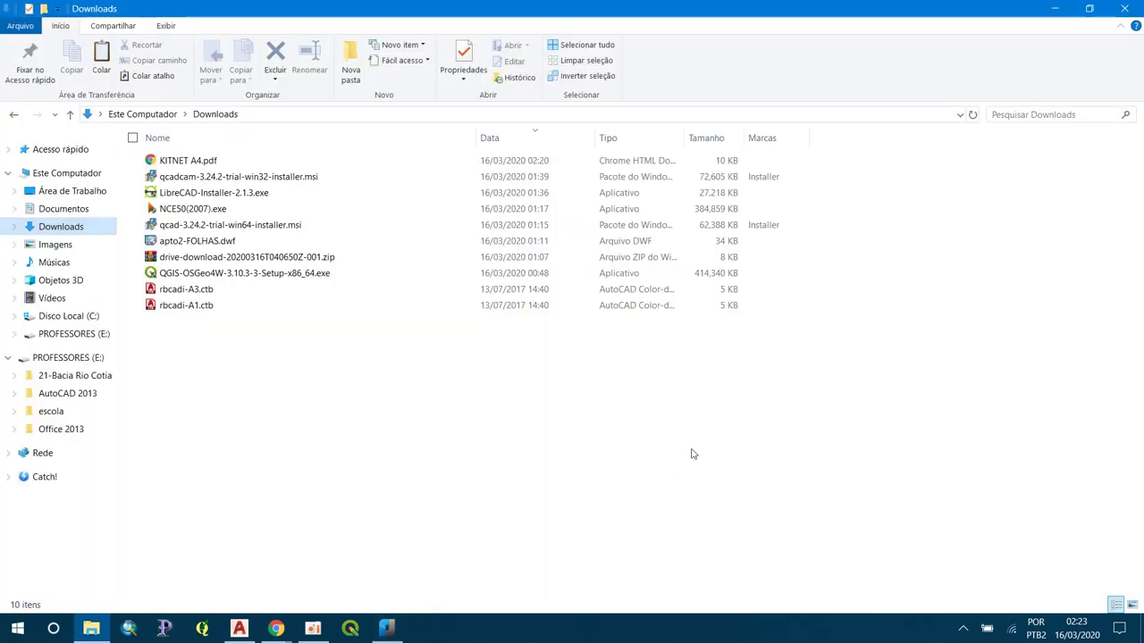